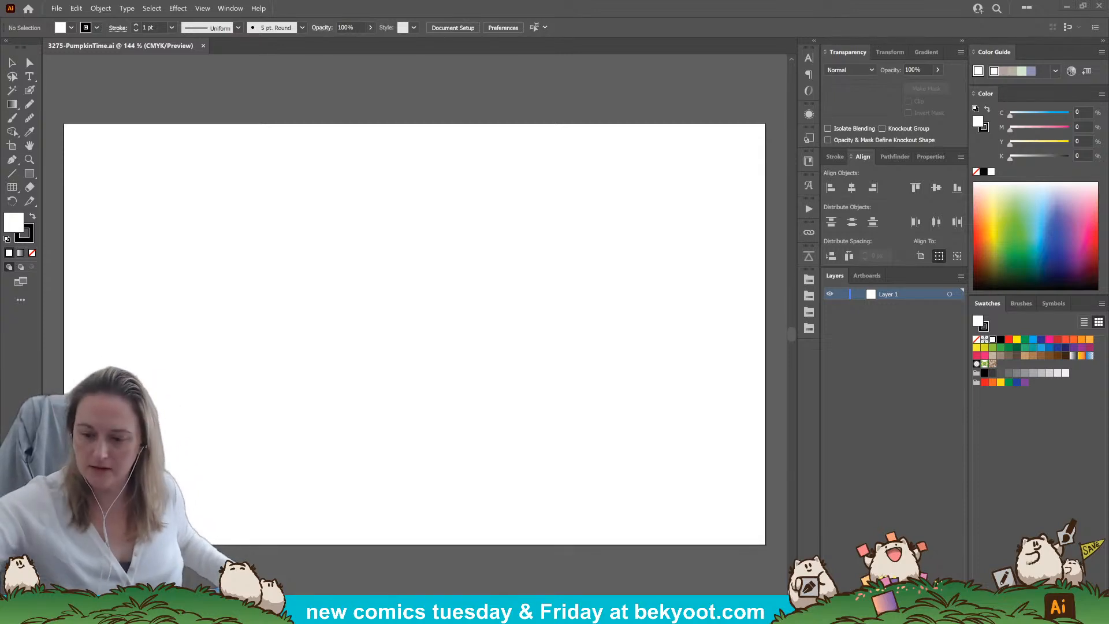
Turn the artboard to portrait orientation, 900 px wide by 1500 px high
click(29, 89)
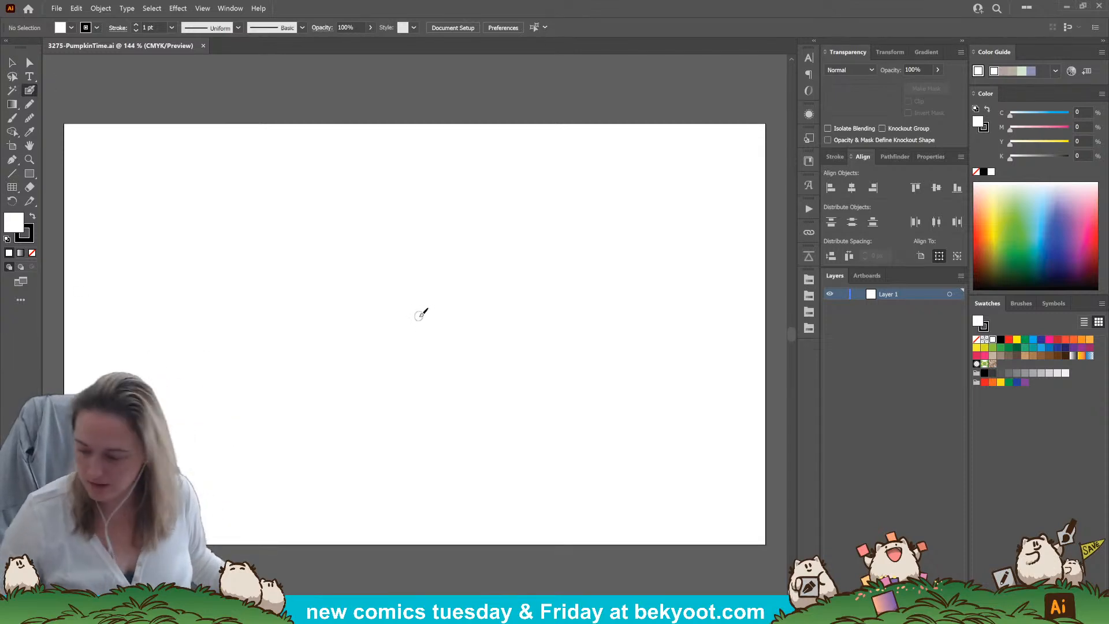
key(shift+o)
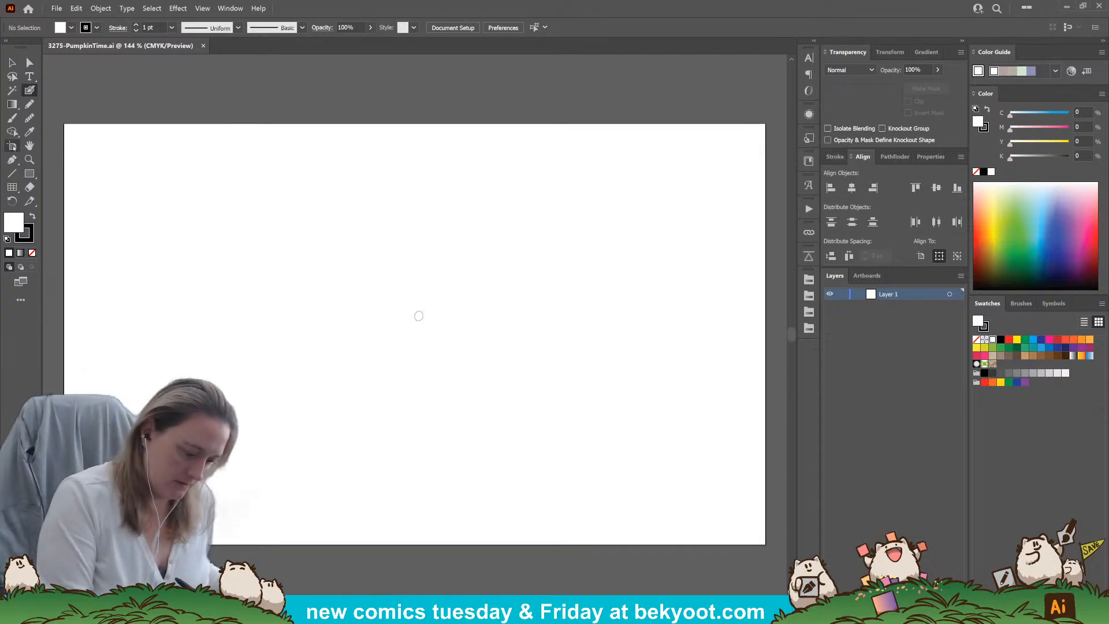
click(125, 28)
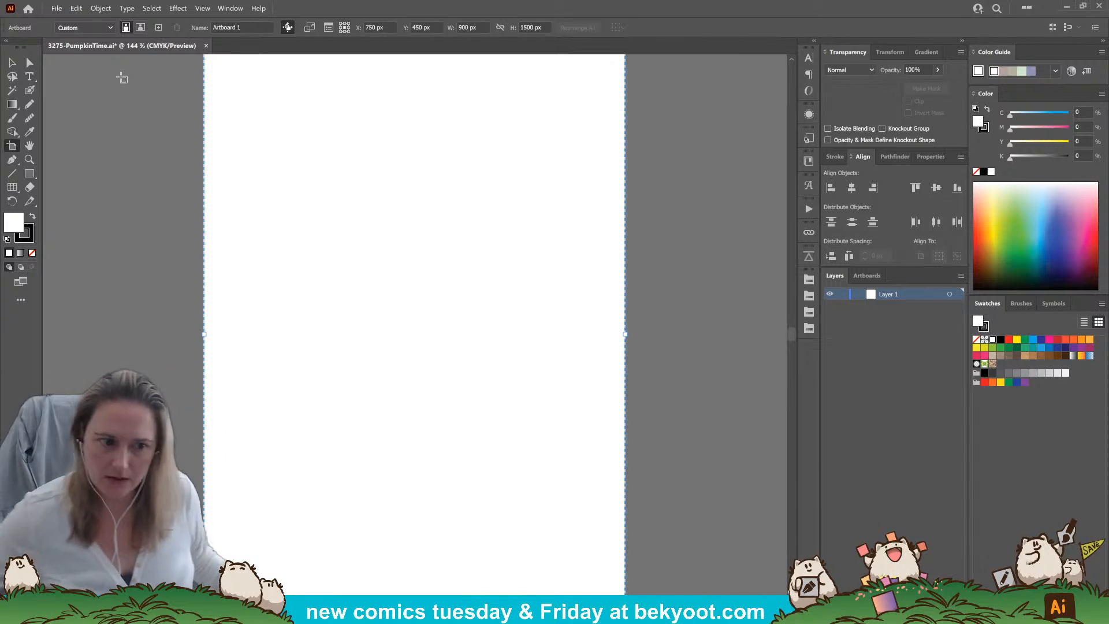
key(ctrl+1)
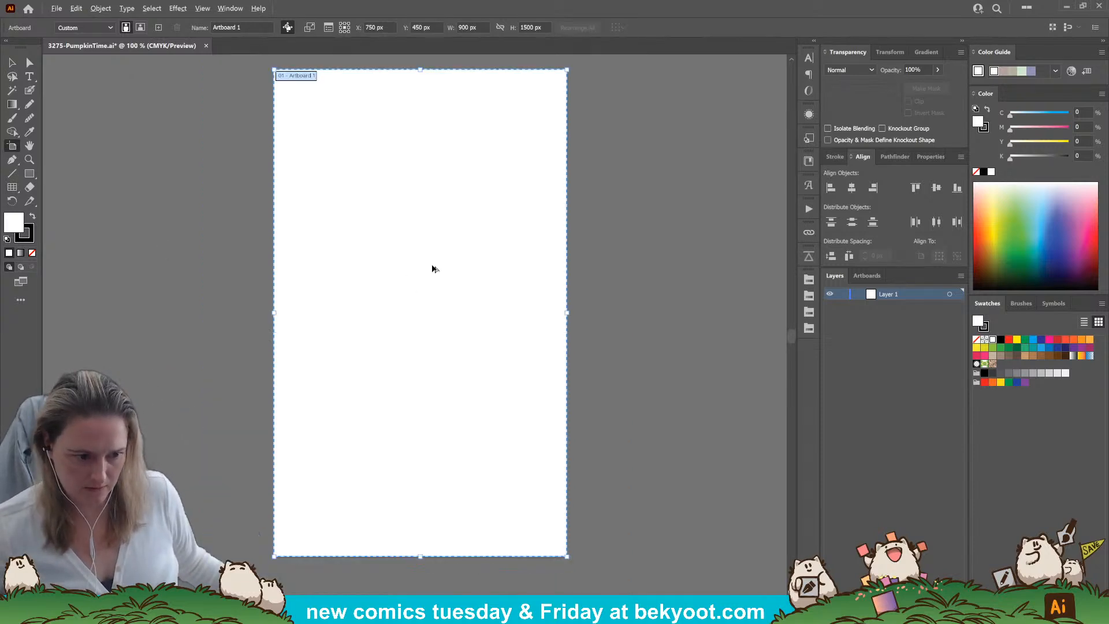
Review the Blob Brush tool options, including fidelity, size, angle and roundness
key(shift+b)
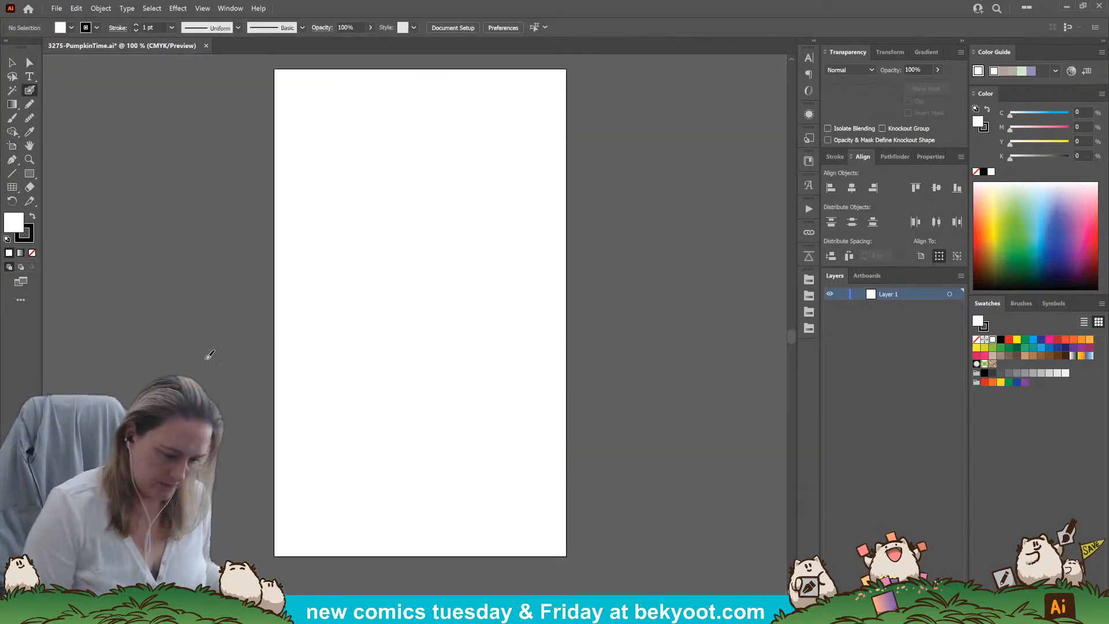
key(Return)
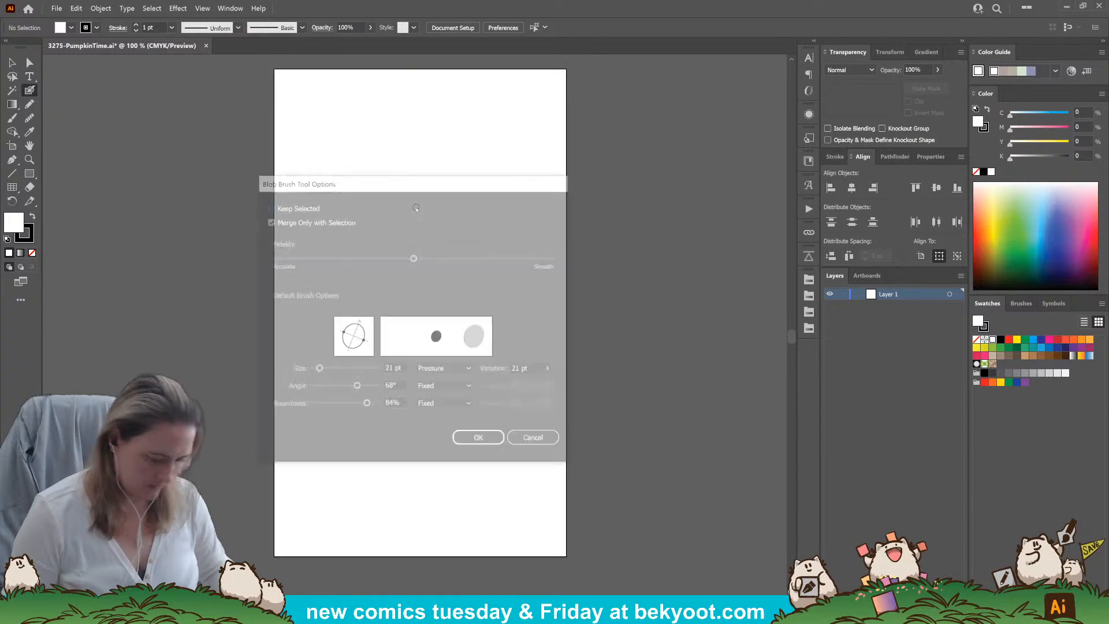
key(Escape)
mouse_move(487, 447)
mouse_down()
mouse_move(527, 379)
mouse_move(555, 407)
mouse_up()
key(ctrl+z)
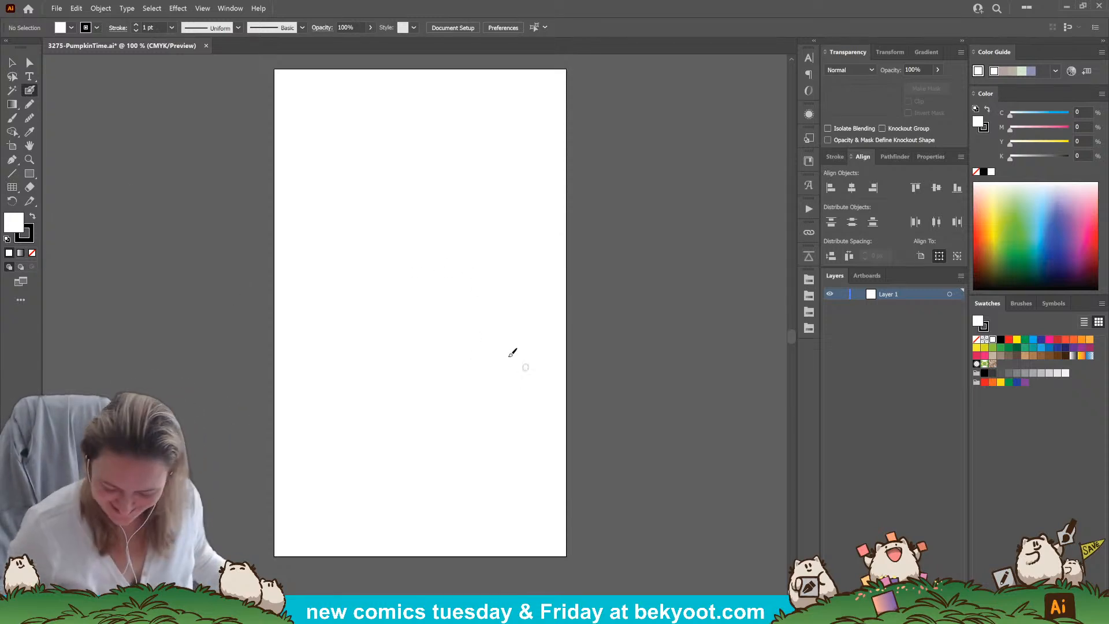
mouse_move(503, 432)
mouse_down()
mouse_move(500, 329)
mouse_move(611, 335)
mouse_up()
key(ctrl+z)
key(ctrl+z)
key(d)
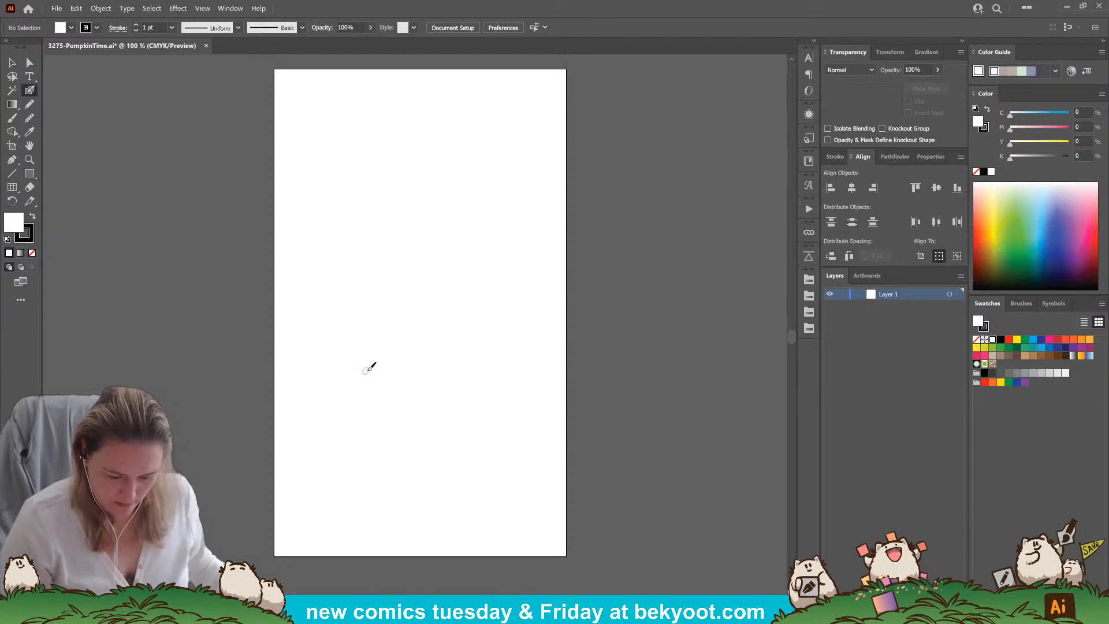
mouse_move(441, 430)
mouse_down()
mouse_move(539, 297)
mouse_move(474, 454)
mouse_up()
key(ctrl+z)
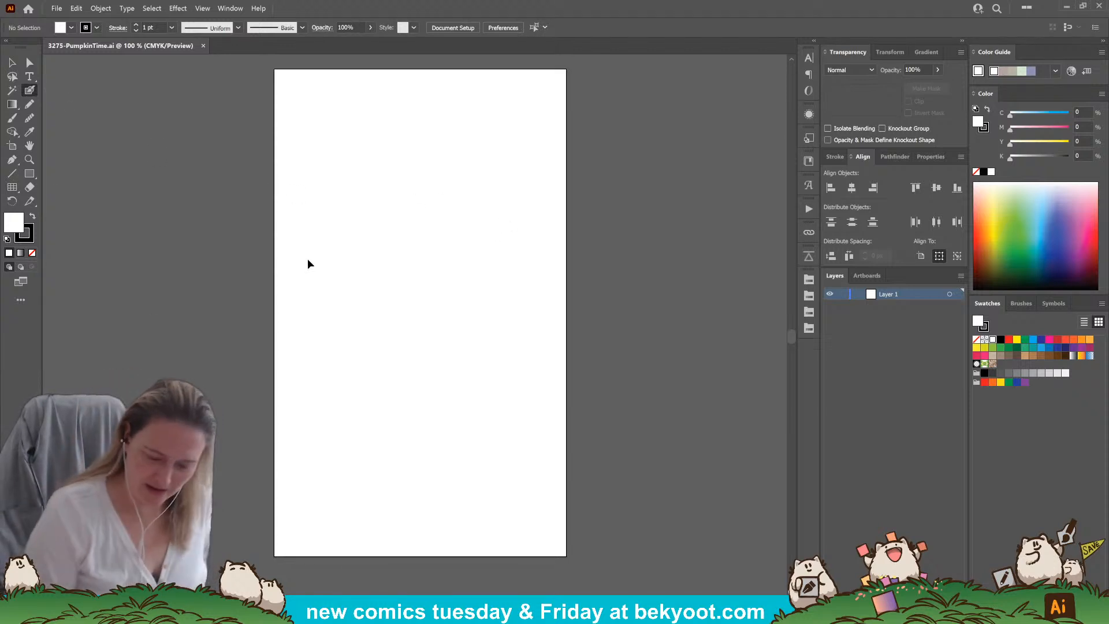
mouse_move(439, 308)
mouse_down()
mouse_move(525, 241)
mouse_move(509, 237)
mouse_move(527, 262)
mouse_up()
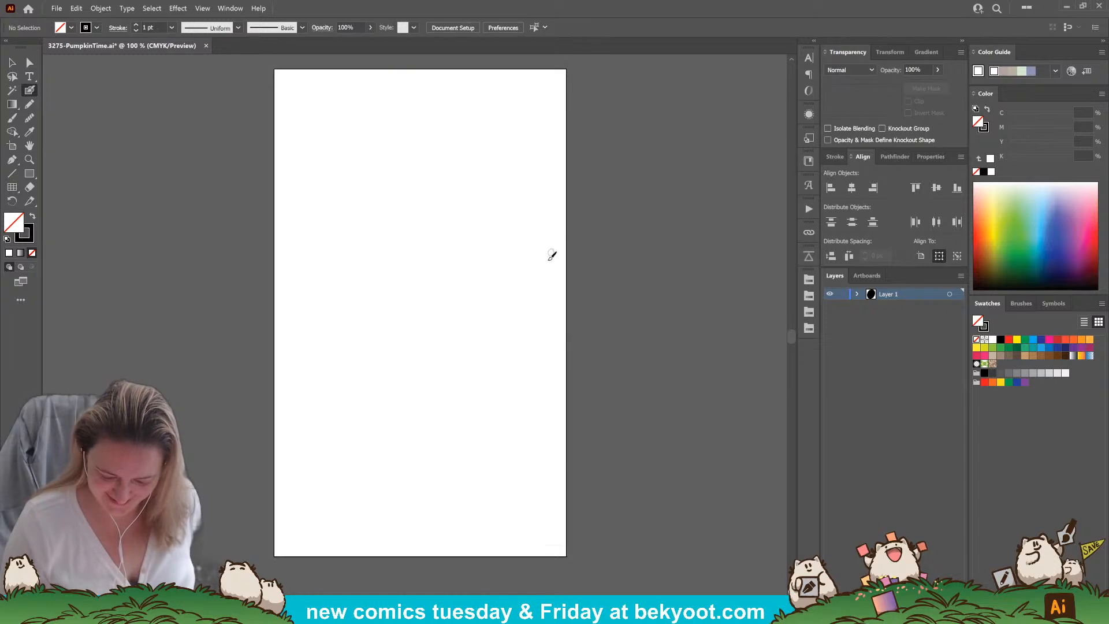
drag(461, 396, 494, 305)
key(ctrl+z)
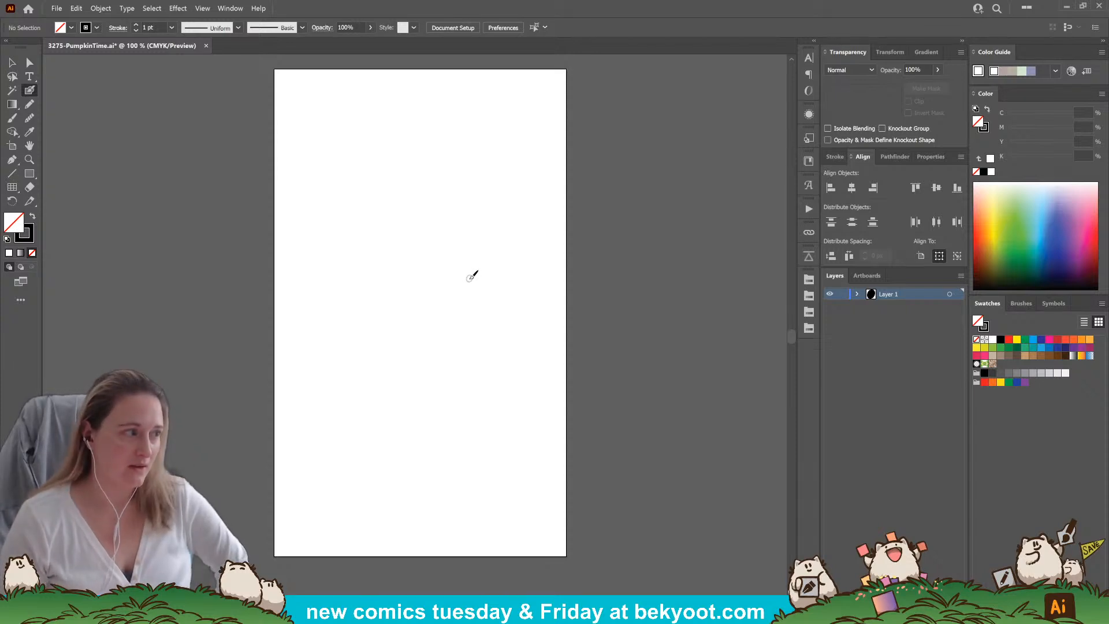
Sketch an arrow pointing at the document name and three rough pumpkin ovals around the lower artboard with the Blob Brush
mouse_move(87, 67)
mouse_down()
mouse_move(99, 121)
mouse_move(67, 105)
mouse_up()
mouse_move(551, 456)
mouse_down()
mouse_move(533, 355)
mouse_move(547, 445)
mouse_up()
mouse_move(280, 439)
mouse_down()
mouse_move(317, 445)
mouse_move(272, 457)
mouse_up()
mouse_move(482, 548)
mouse_down()
mouse_move(583, 511)
mouse_move(522, 482)
mouse_up()
Sketch a bird-like character above the pumpkins with a large round body, oval head, small beak and two short chest marks
mouse_move(326, 309)
mouse_down()
mouse_move(411, 332)
mouse_move(342, 239)
mouse_move(425, 212)
mouse_move(399, 240)
mouse_up()
mouse_move(423, 191)
mouse_down()
mouse_move(432, 189)
mouse_move(425, 208)
mouse_up()
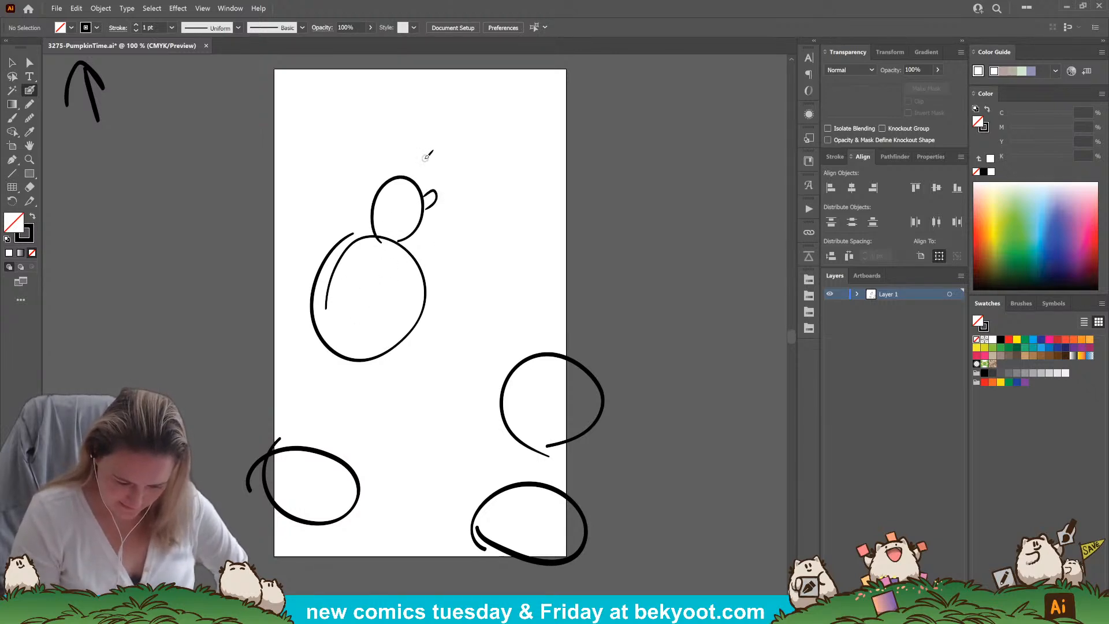
drag(388, 255, 403, 283)
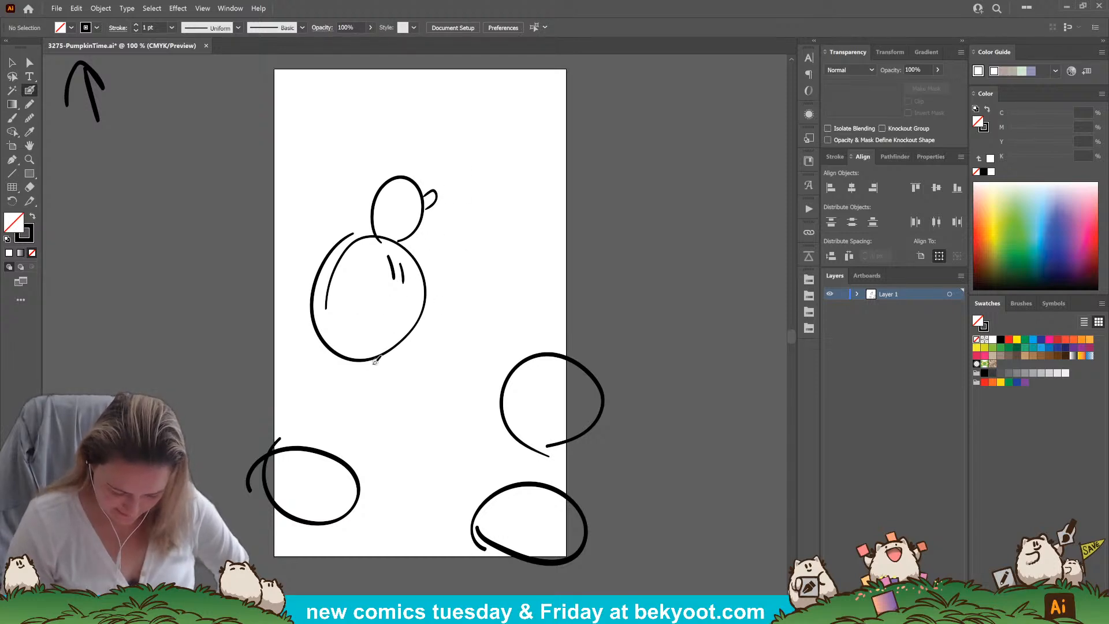
Sketch the character's legs, a ground line with grass tufts, and a stem on each of the three pumpkins
mouse_move(345, 359)
mouse_down()
mouse_move(324, 349)
mouse_move(308, 375)
mouse_move(371, 399)
mouse_move(465, 375)
mouse_move(498, 392)
mouse_up()
drag(405, 391, 425, 393)
mouse_move(544, 348)
mouse_down()
mouse_move(566, 319)
mouse_move(560, 345)
mouse_up()
drag(514, 471, 546, 504)
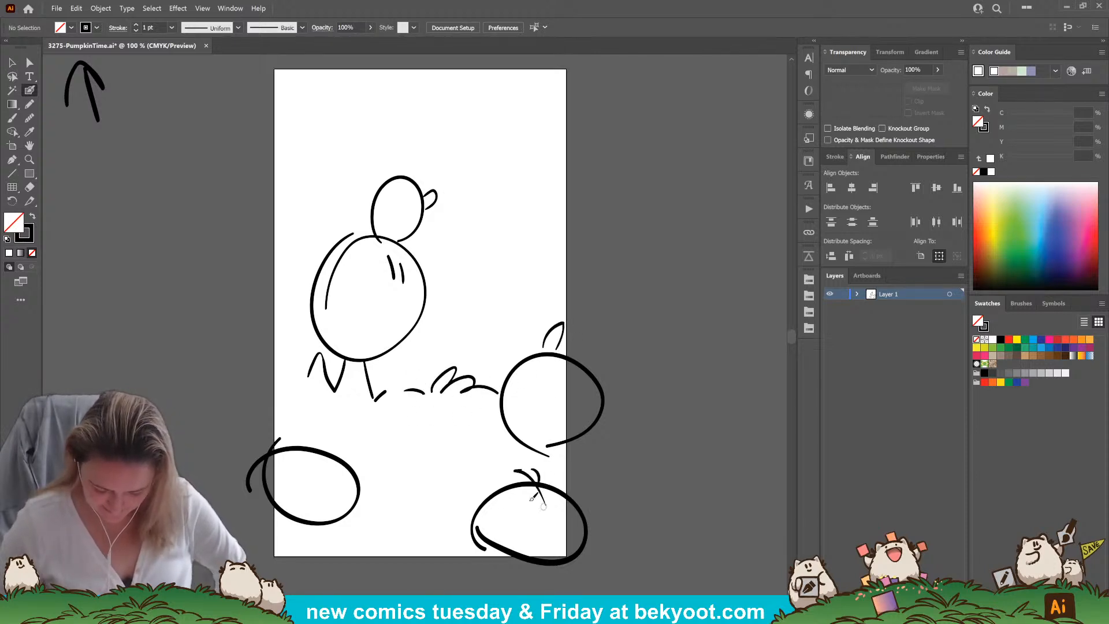
drag(301, 470, 334, 425)
drag(305, 448, 333, 440)
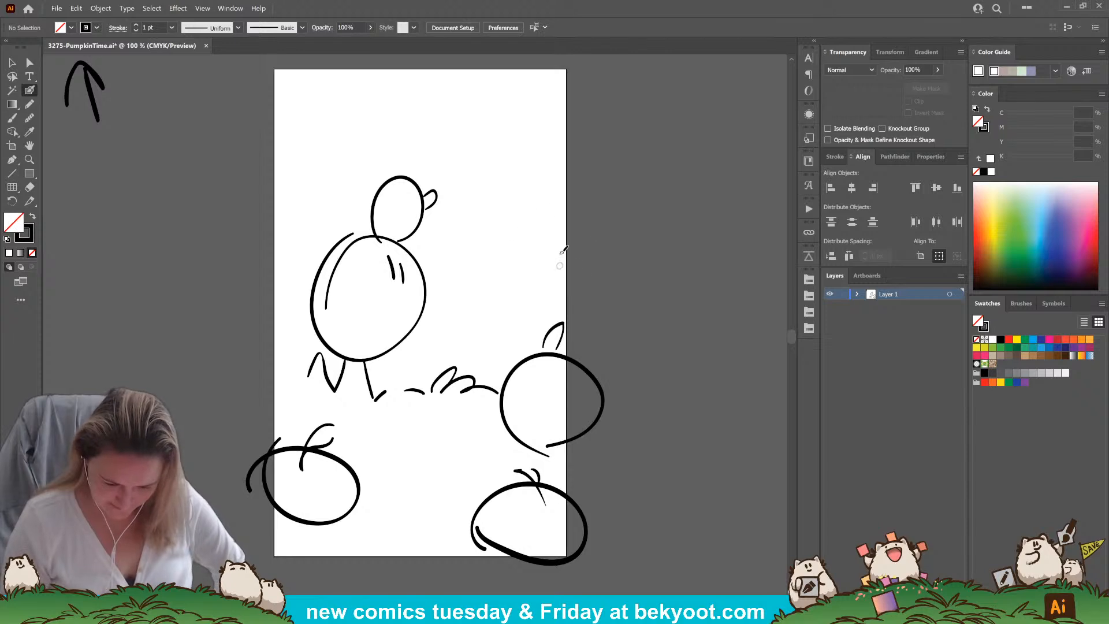
Group all the rough sketch strokes on the artboard and lower the group's opacity to 30%
key(v)
mouse_move(272, 113)
mouse_down()
mouse_move(272, 193)
mouse_move(507, 395)
mouse_move(638, 539)
mouse_up()
key(ctrl+g)
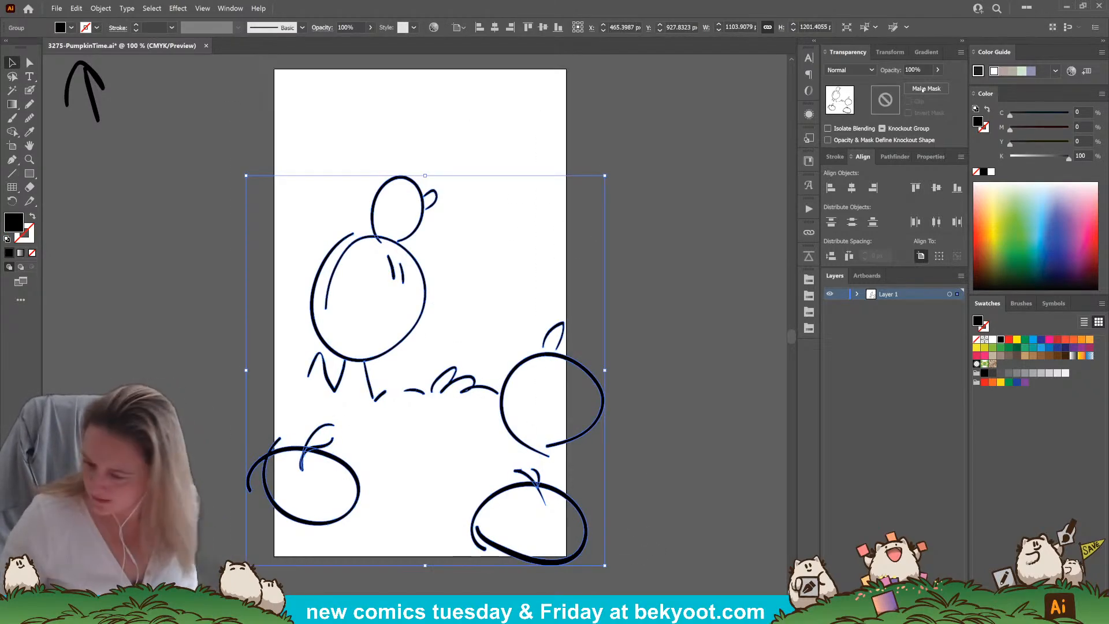
text(30)
key(Return)
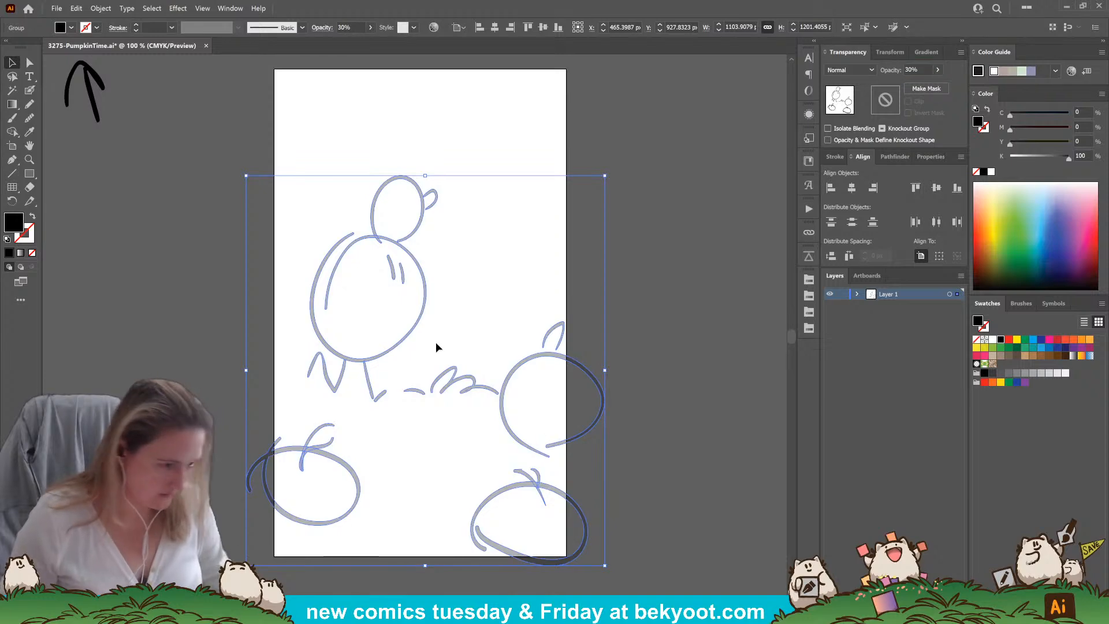
click(566, 270)
Ink the upper pumpkin's left outline and its hooked stem with a pointed base in black, using the Blob Brush
click(30, 90)
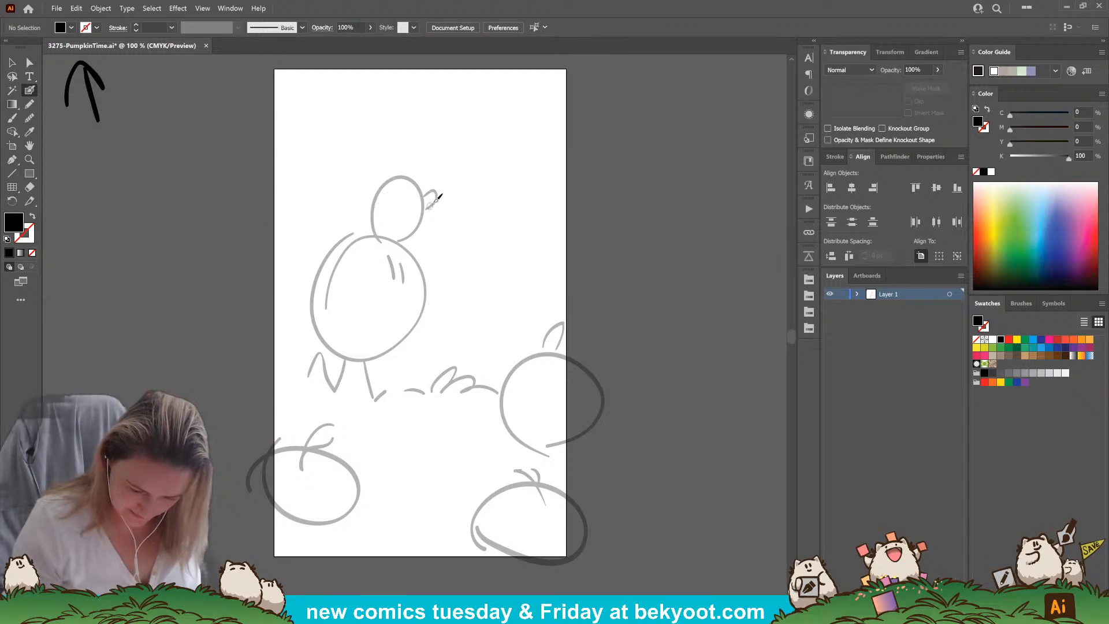
drag(410, 407, 394, 363)
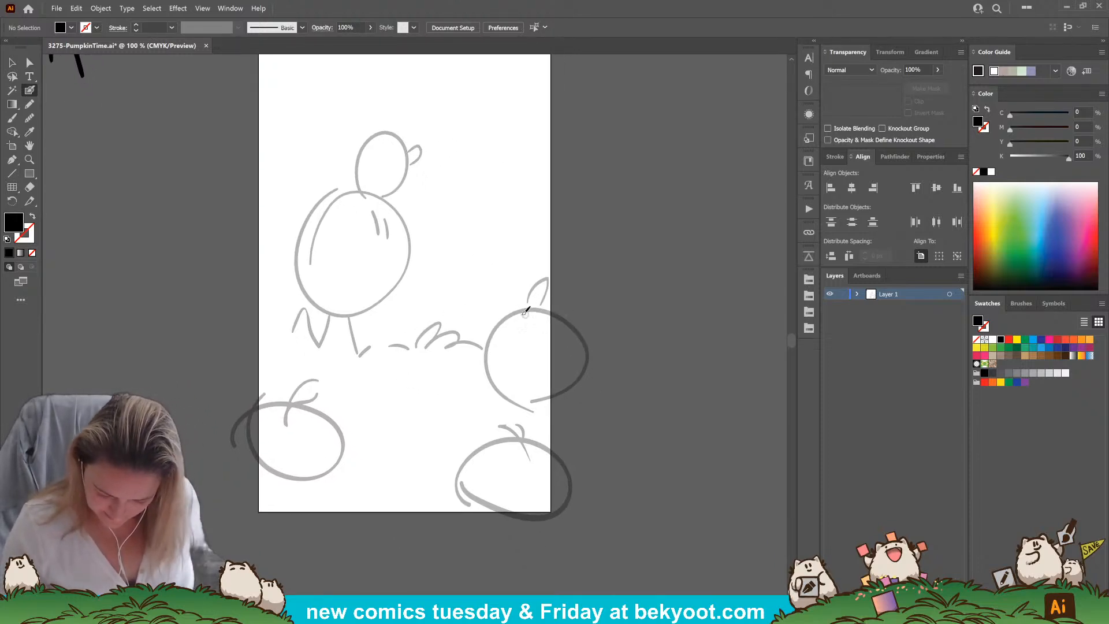
mouse_move(528, 313)
mouse_down()
mouse_move(488, 324)
mouse_move(470, 364)
mouse_move(508, 393)
mouse_up()
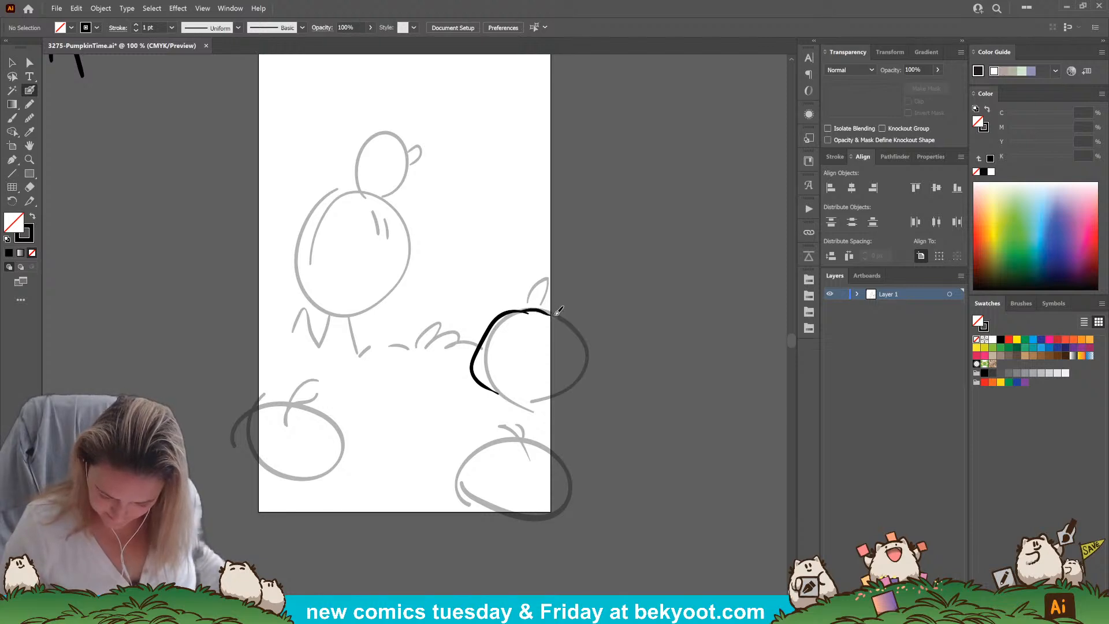
mouse_move(524, 309)
mouse_down()
mouse_move(521, 280)
mouse_move(540, 278)
mouse_move(546, 314)
mouse_move(542, 273)
mouse_move(527, 274)
mouse_move(521, 296)
mouse_up()
key(ctrl+z)
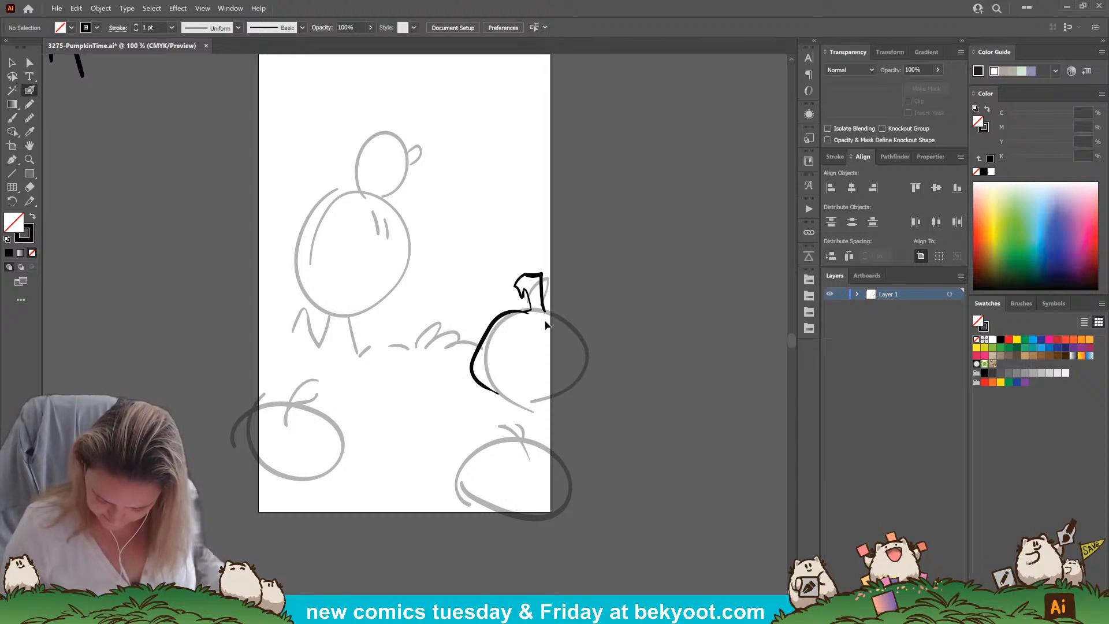
mouse_move(543, 305)
mouse_down()
mouse_move(557, 311)
mouse_move(532, 309)
mouse_up()
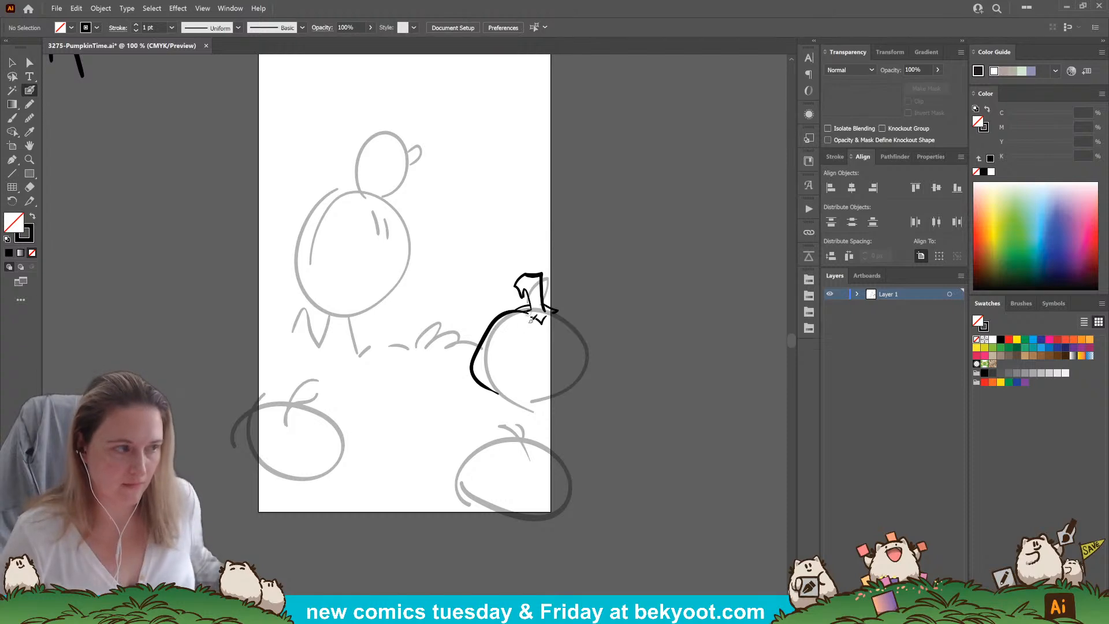
drag(521, 366, 510, 335)
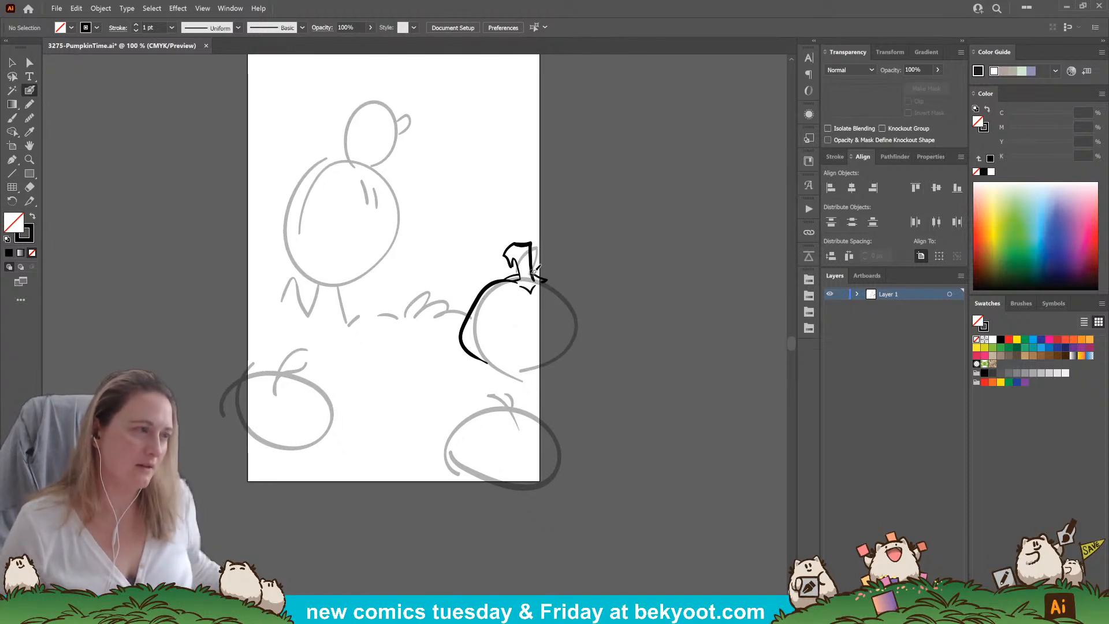
Redraw the lower part of the upper pumpkin's left outline so it follows the sketched circle more closely
ctrl+click(463, 334)
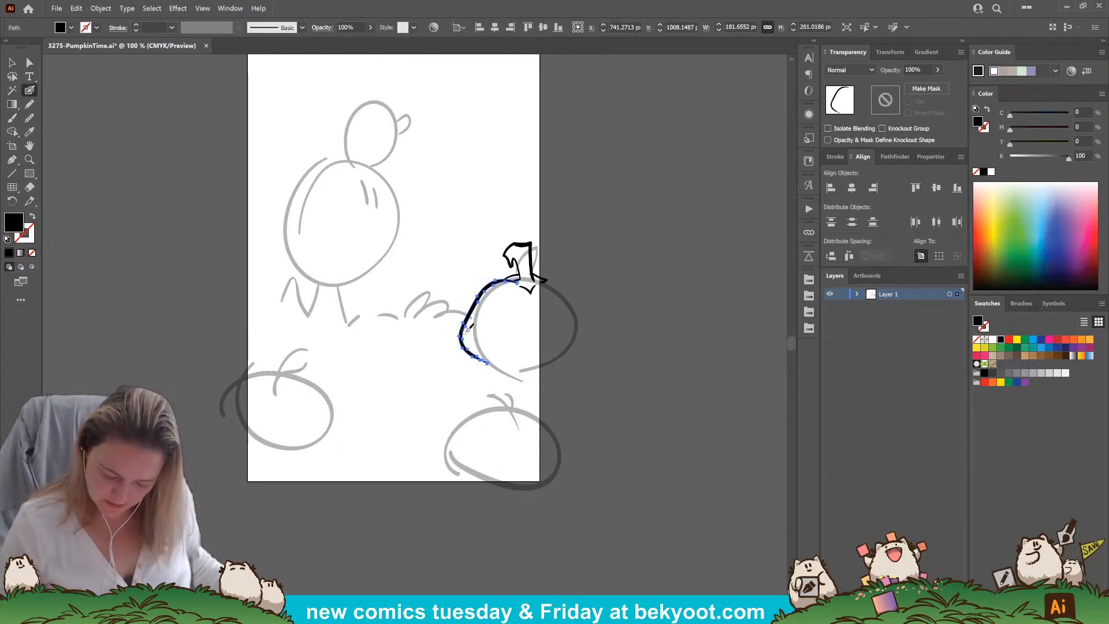
mouse_move(491, 365)
mouse_down()
mouse_move(462, 343)
mouse_move(465, 319)
mouse_move(485, 302)
mouse_up()
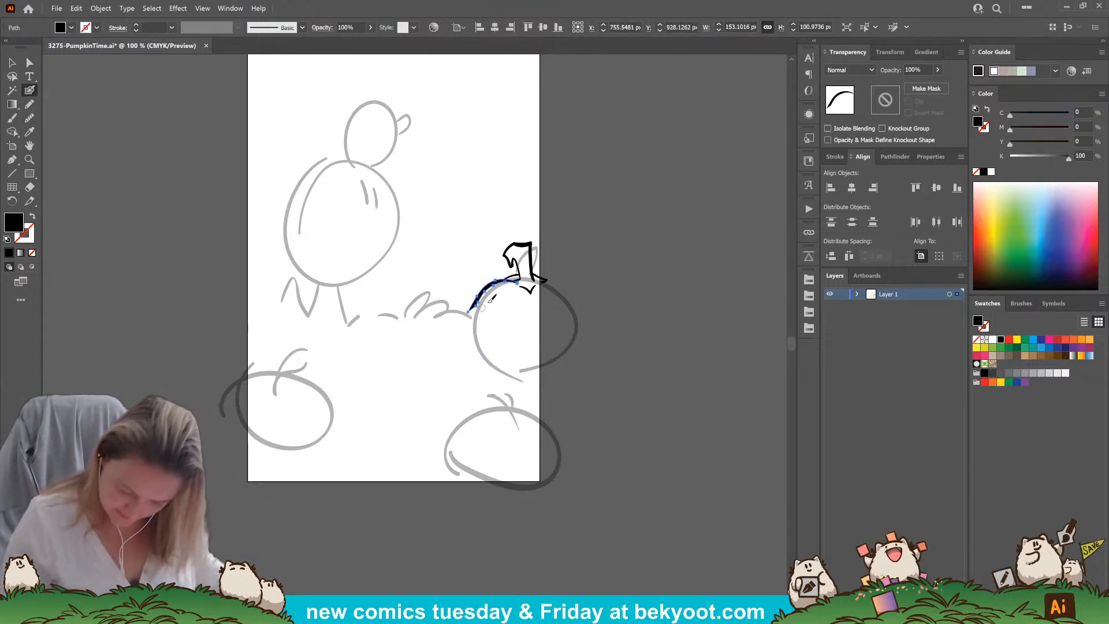
drag(472, 312, 492, 361)
key(ctrl+z)
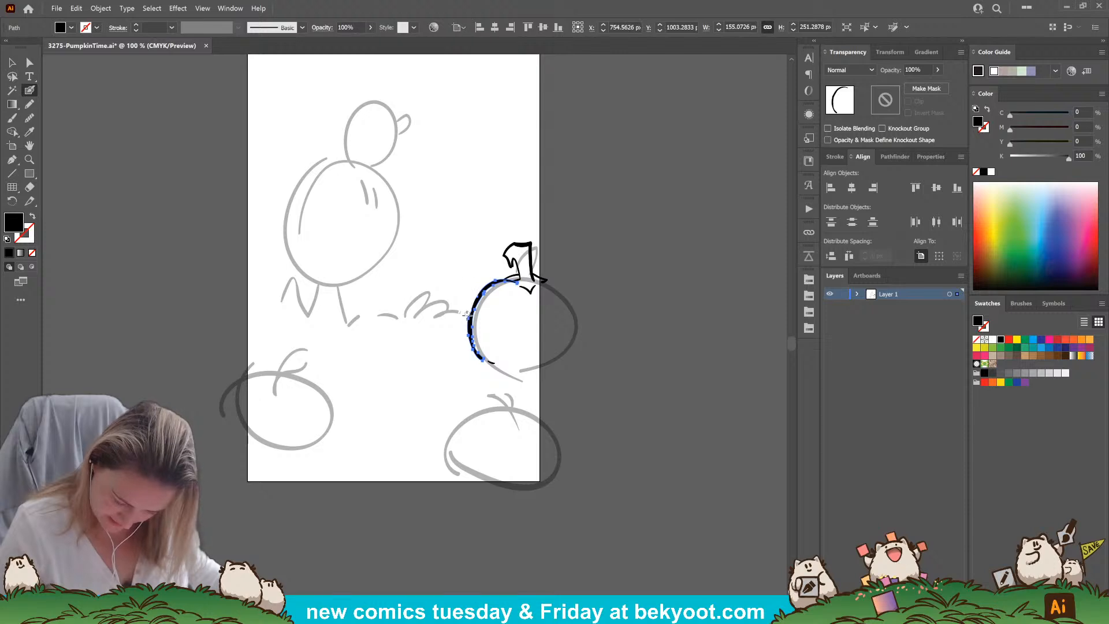
Reshape the upper pumpkin's left outline into a smoother, thicker curve
click(29, 119)
drag(472, 354, 482, 361)
mouse_move(482, 303)
mouse_down()
mouse_move(471, 330)
mouse_move(483, 364)
mouse_up()
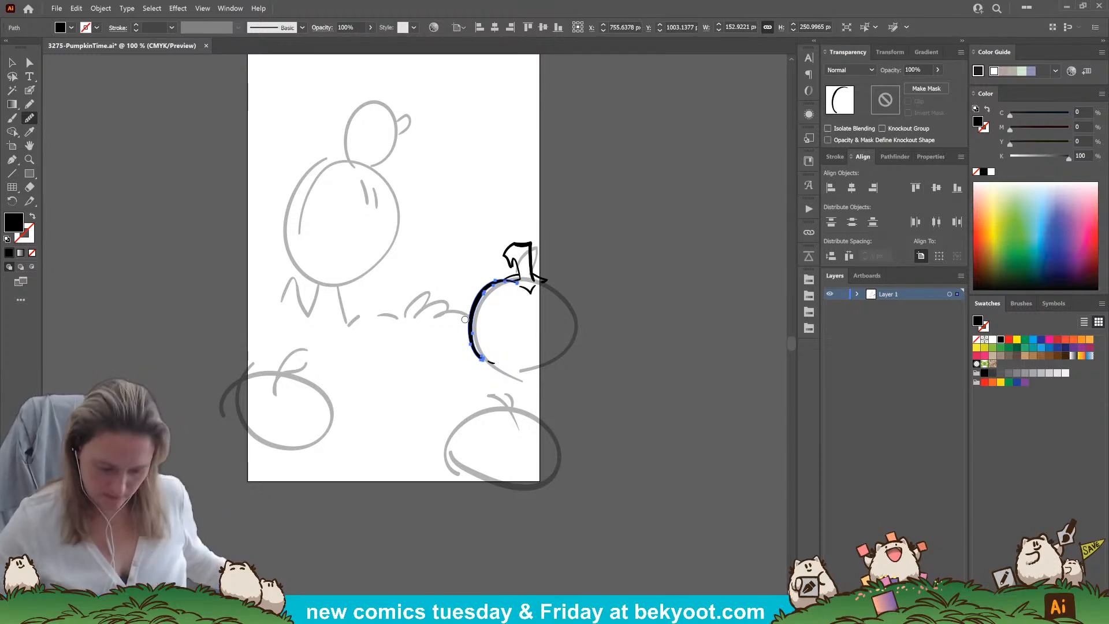
Ink the upper pumpkin's right outline and the curved ribs running down from its stem with the Blob Brush
key(ctrl+equal)
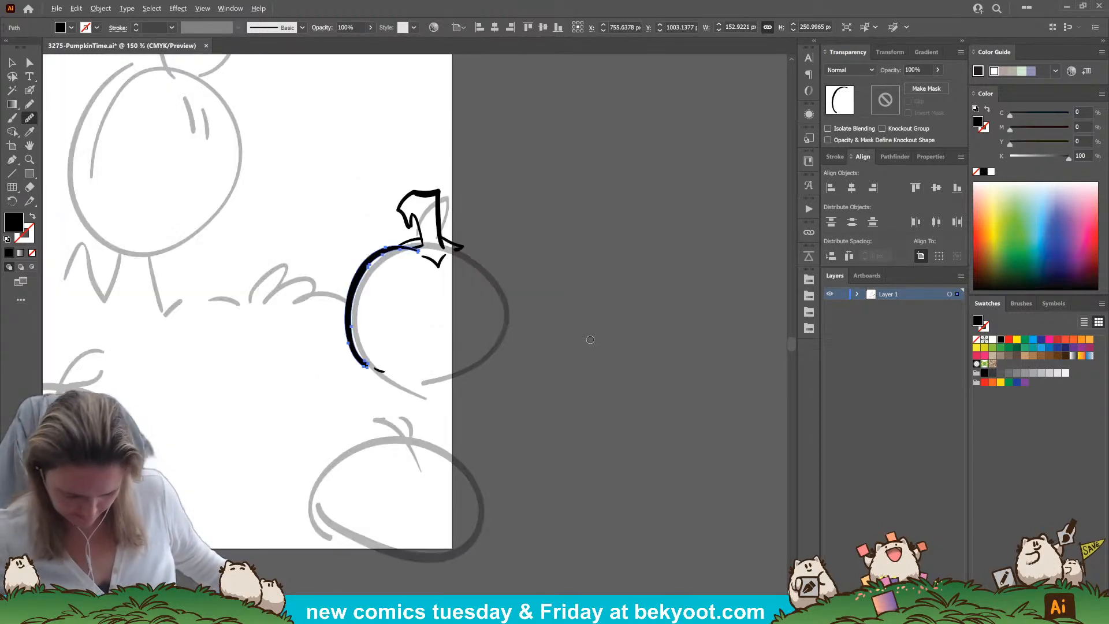
key(ctrl+shift+a)
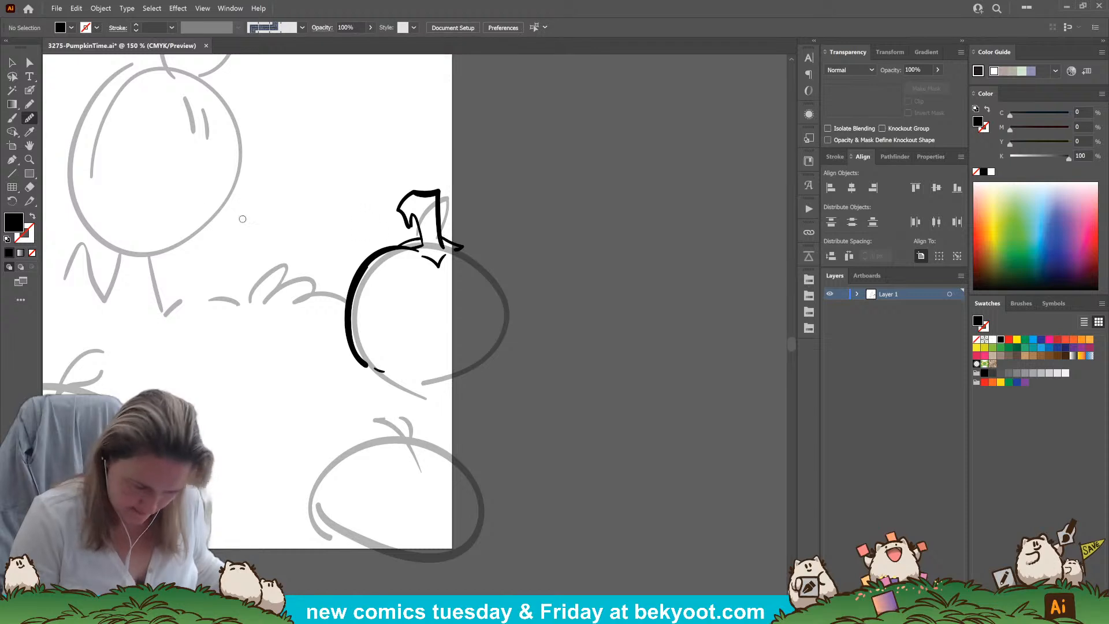
click(29, 90)
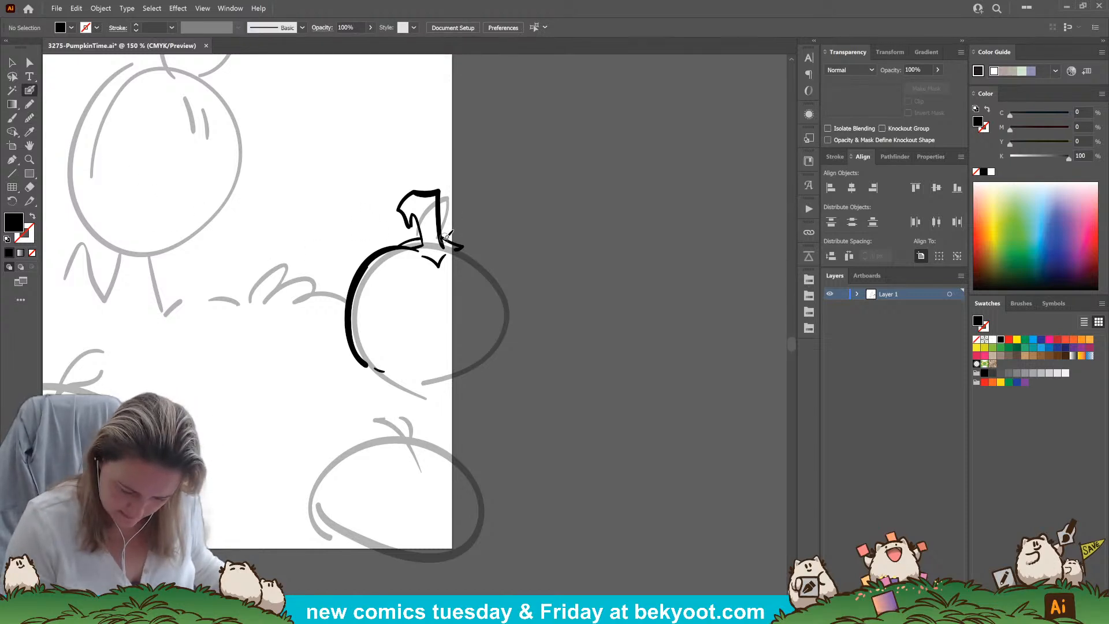
mouse_move(463, 231)
mouse_down()
mouse_move(493, 241)
mouse_move(517, 289)
mouse_move(507, 355)
mouse_up()
mouse_move(439, 267)
mouse_down()
mouse_move(448, 348)
mouse_move(424, 384)
mouse_up()
mouse_move(420, 255)
mouse_down()
mouse_move(385, 293)
mouse_move(389, 382)
mouse_up()
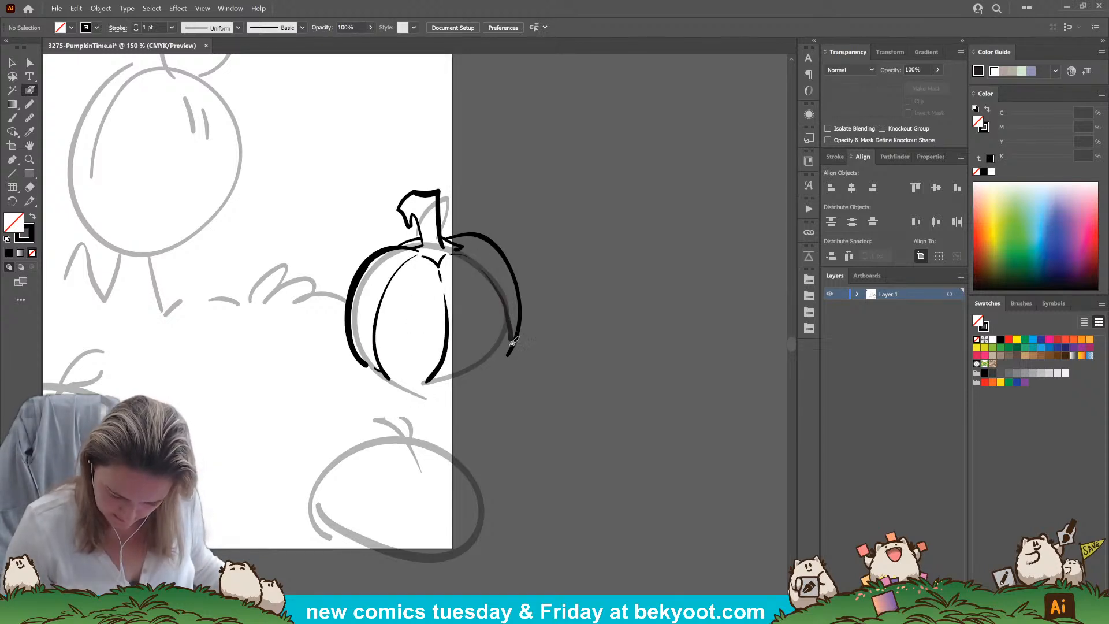
mouse_move(461, 248)
mouse_down()
mouse_move(486, 264)
mouse_move(507, 317)
mouse_move(488, 366)
mouse_move(455, 378)
mouse_move(476, 320)
mouse_up()
ctrl+click(393, 307)
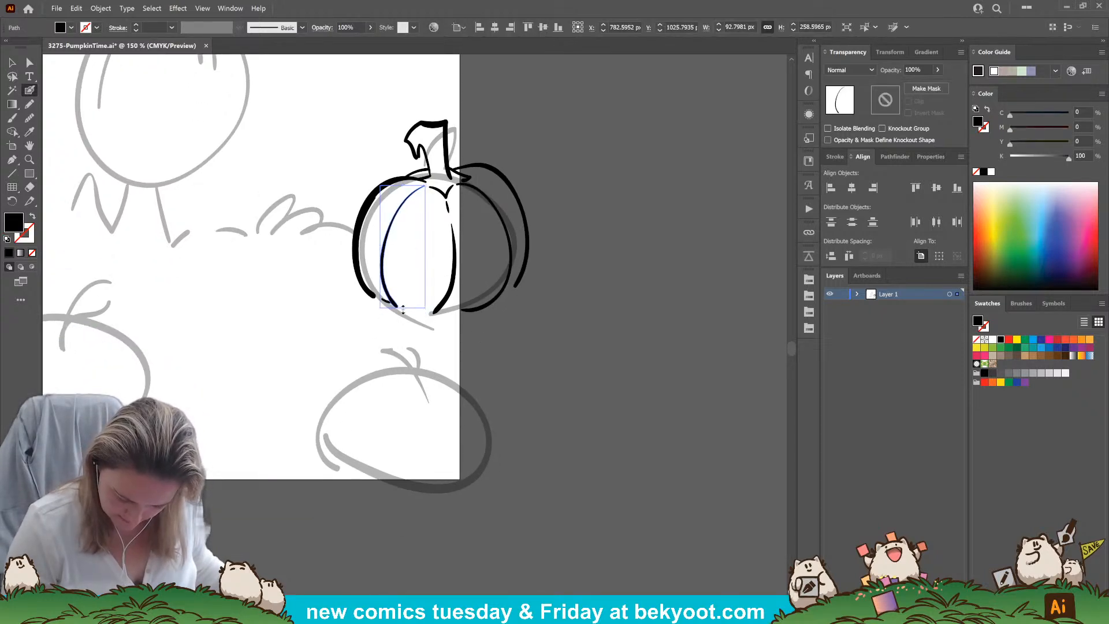
ctrl+click(401, 315)
ctrl+click(461, 262)
Group the inked pumpkin strokes without the grey sketch and enter isolation mode on that group
click(12, 62)
drag(561, 283, 602, 332)
drag(626, 136, 279, 426)
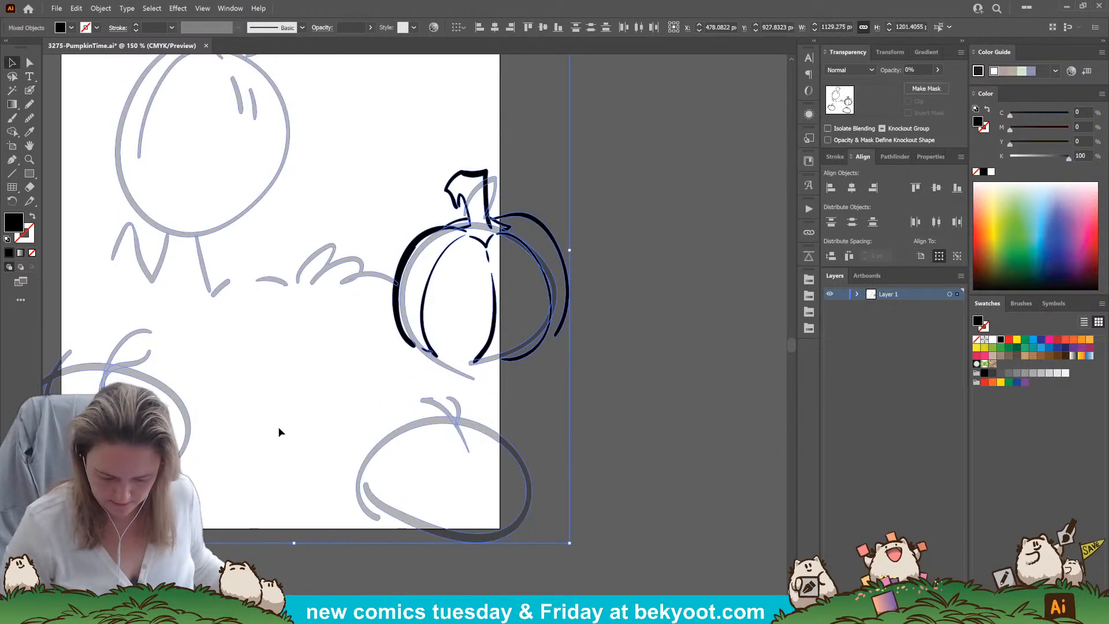
shift+click(373, 273)
key(ctrl+g)
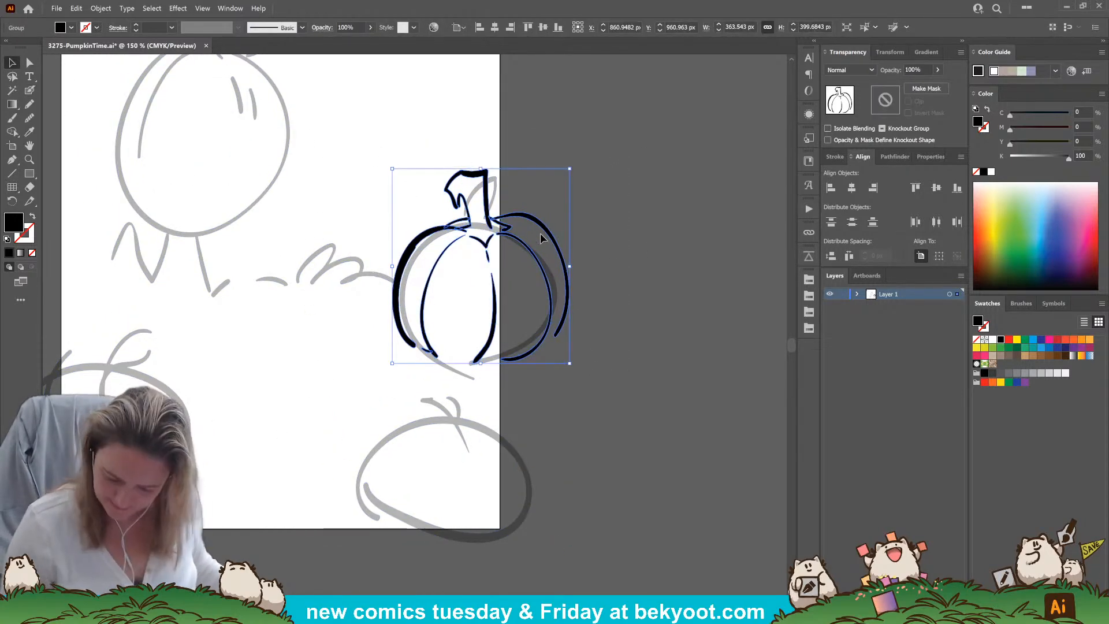
double_click(544, 228)
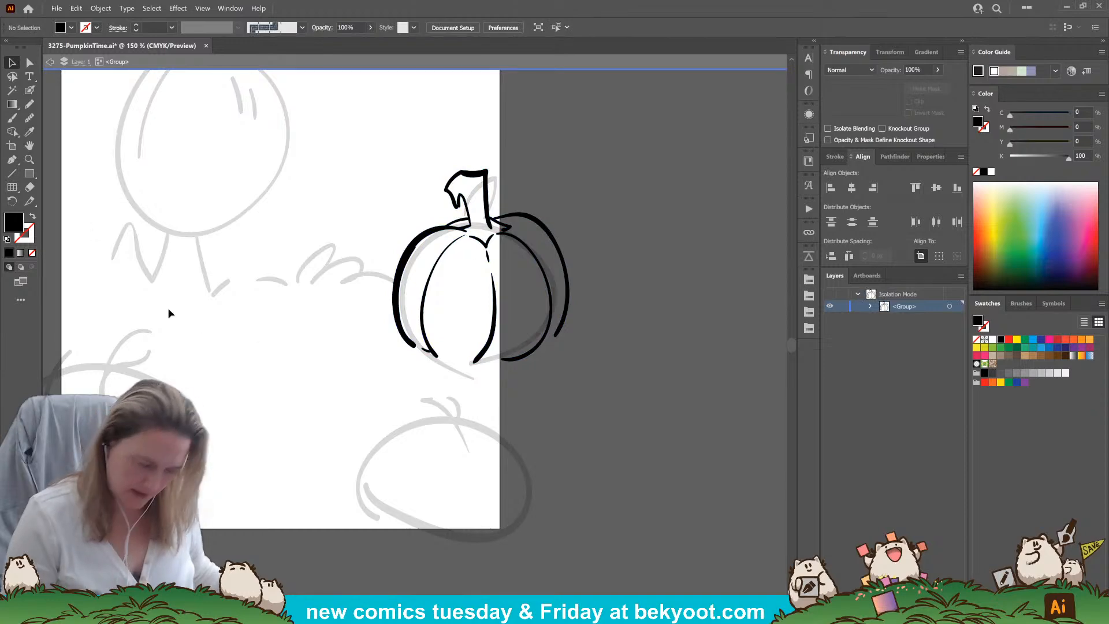
Ink the fine detail lines inside the upper pumpkin's stem with the Blob Brush
click(29, 91)
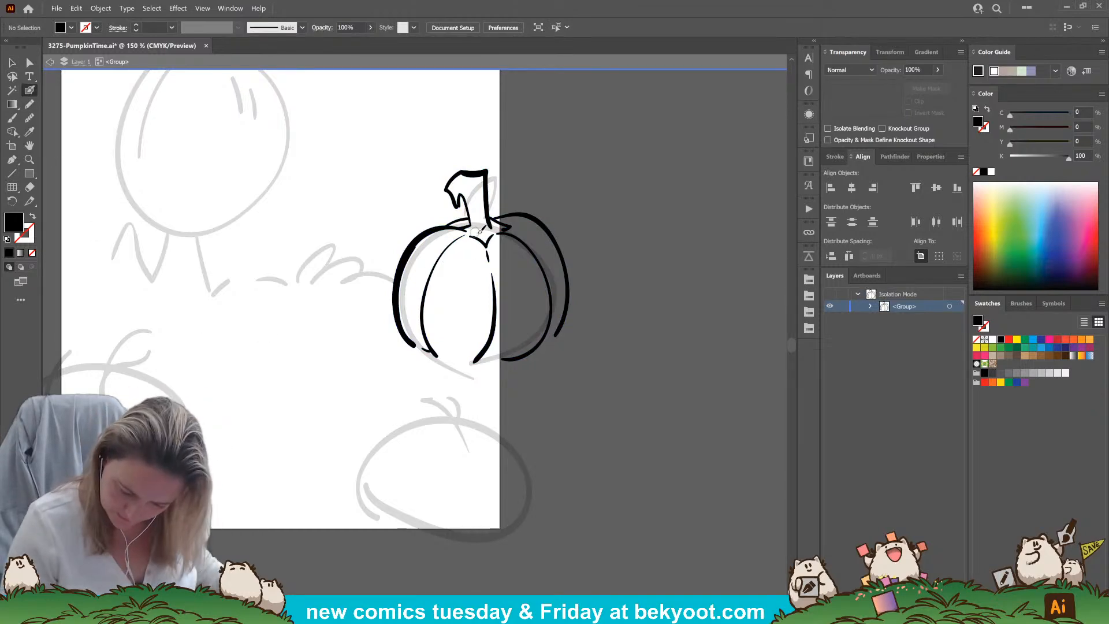
key(shift+x)
mouse_move(484, 238)
mouse_down()
mouse_move(469, 187)
mouse_move(457, 197)
mouse_move(467, 202)
mouse_move(452, 191)
mouse_move(464, 175)
mouse_move(481, 178)
mouse_move(485, 217)
mouse_up()
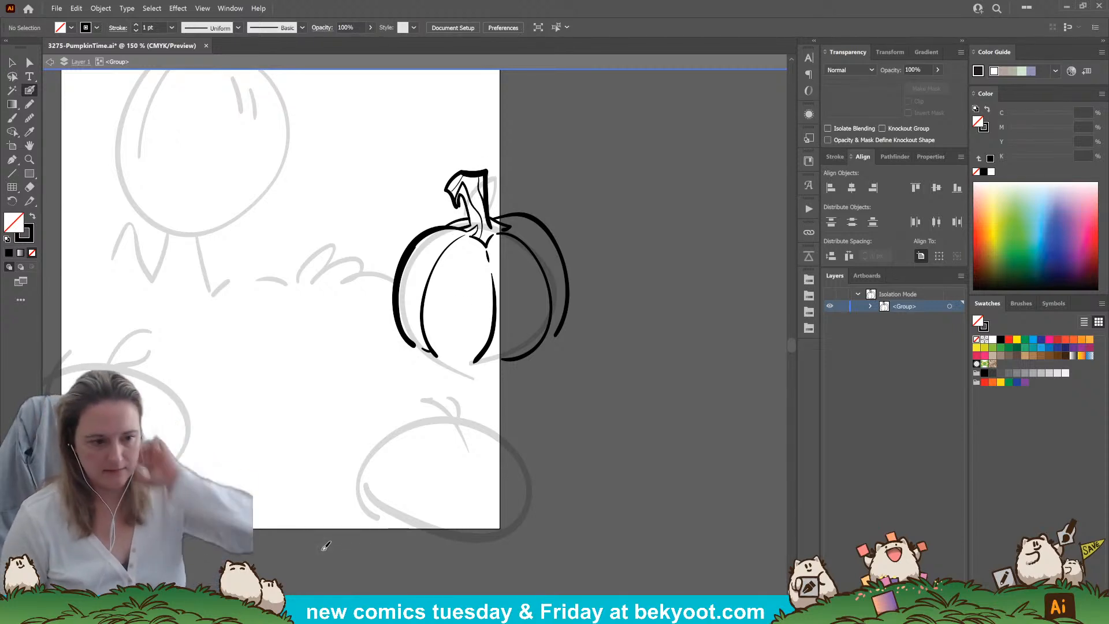
Redraw the upper pumpkin's left outline with the Pencil tool, smoothing the curve from the stem down to the base
drag(508, 396, 499, 372)
mouse_move(458, 207)
mouse_down()
mouse_move(415, 231)
mouse_move(393, 276)
mouse_move(404, 321)
mouse_up()
click(30, 118)
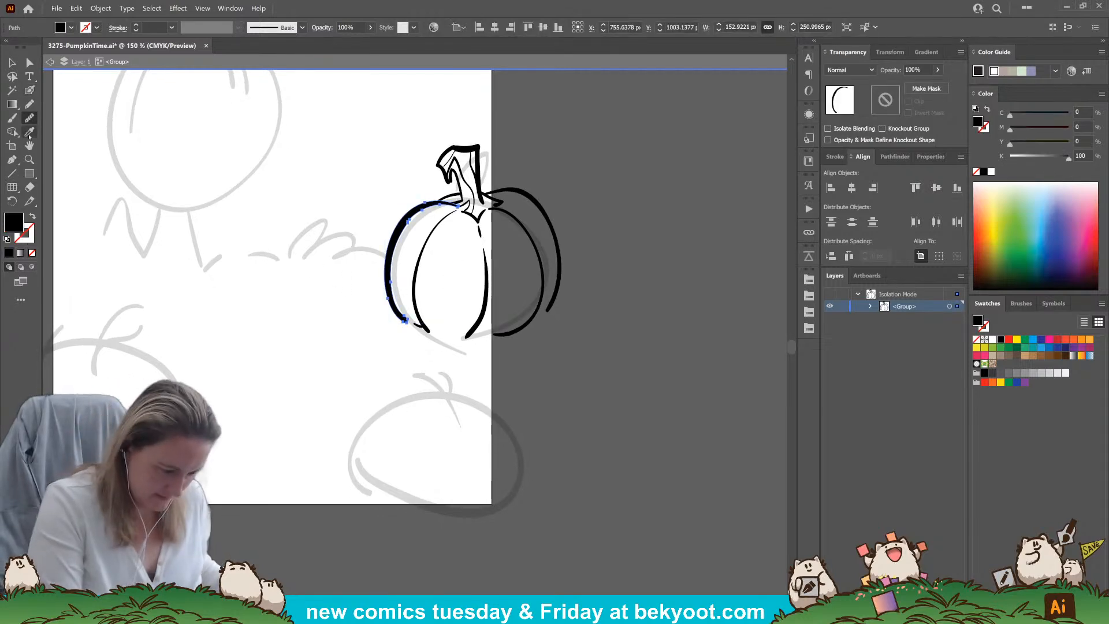
drag(441, 206, 391, 260)
drag(412, 215, 392, 254)
mouse_move(442, 205)
mouse_down()
mouse_move(397, 242)
mouse_move(385, 315)
mouse_up()
Adjust the middle of the upper pumpkin's left outline by moving its path with the Direct Selection tool
click(23, 62)
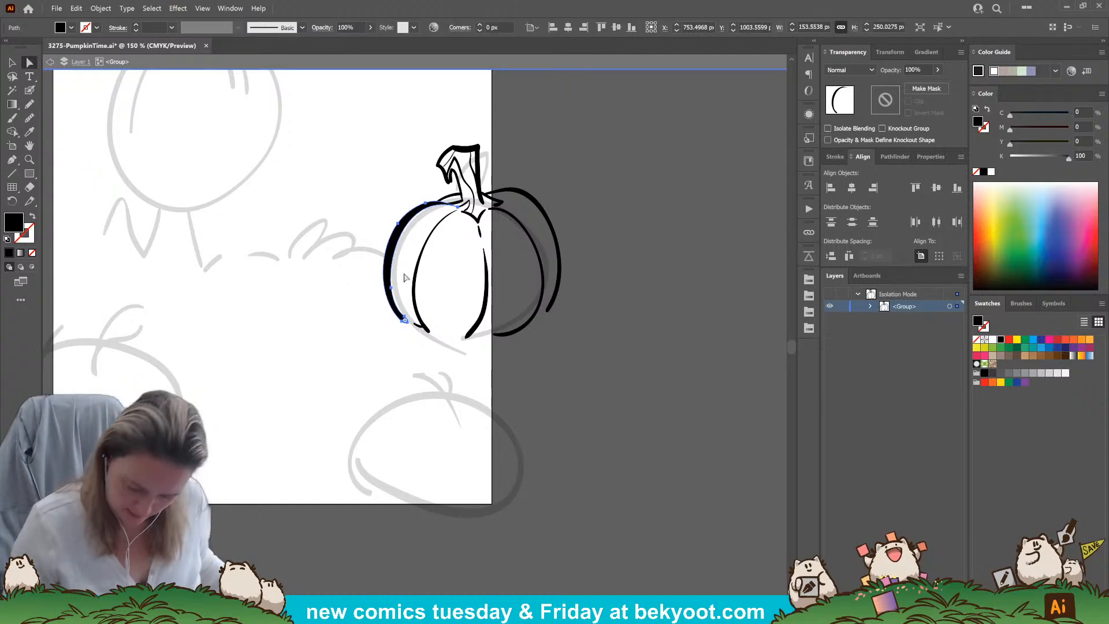
click(387, 249)
drag(386, 248, 378, 238)
click(372, 190)
Ink tufts of grass along the upper pumpkin's base with the Blob Brush, starting to the left of its outline
drag(586, 288, 570, 268)
click(29, 90)
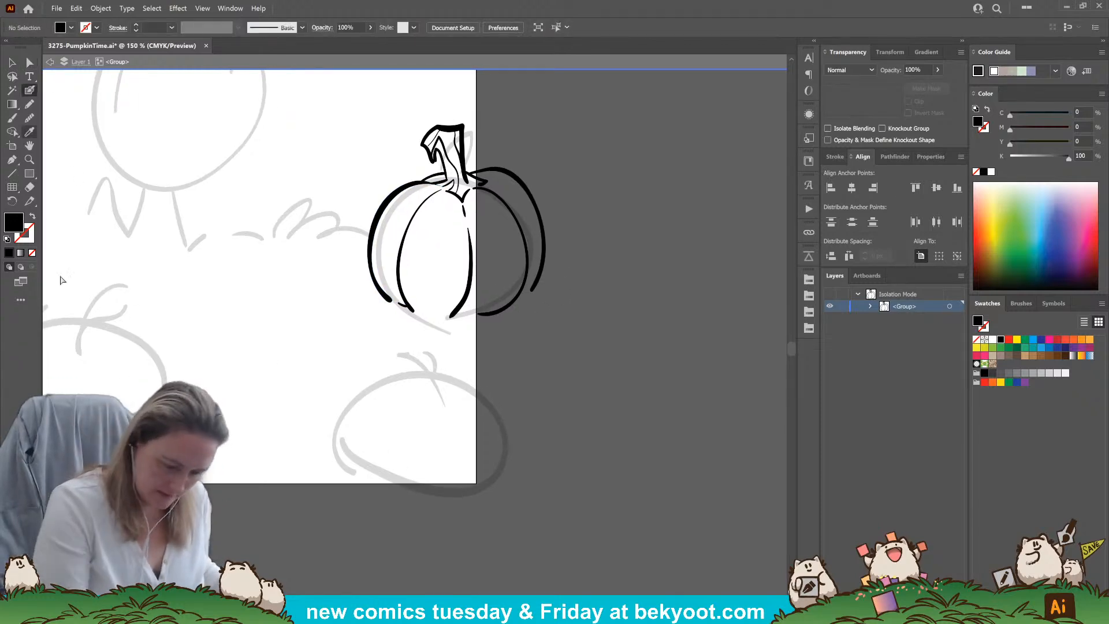
mouse_move(389, 302)
mouse_down()
mouse_move(349, 291)
mouse_move(320, 308)
mouse_up()
mouse_move(393, 302)
mouse_down()
mouse_move(425, 291)
mouse_move(437, 299)
mouse_move(425, 311)
mouse_move(458, 319)
mouse_move(399, 289)
mouse_move(406, 298)
mouse_move(428, 291)
mouse_move(462, 326)
mouse_move(475, 297)
mouse_move(481, 320)
mouse_up()
key(ctrl+z)
mouse_move(422, 343)
mouse_down()
mouse_move(424, 354)
mouse_move(400, 295)
mouse_up()
Extend the lower ends of the upper pumpkin's left outline and right inner rib so they meet the grass
ctrl+click(402, 272)
ctrl+click(470, 299)
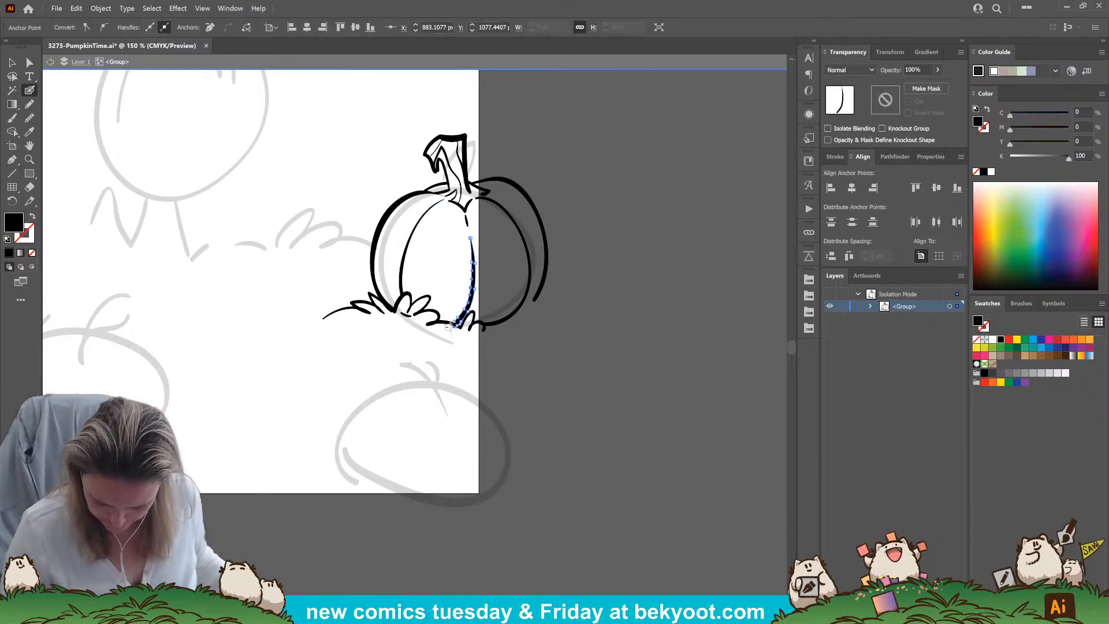
ctrl+click(545, 350)
drag(545, 350, 585, 343)
ctrl+click(413, 265)
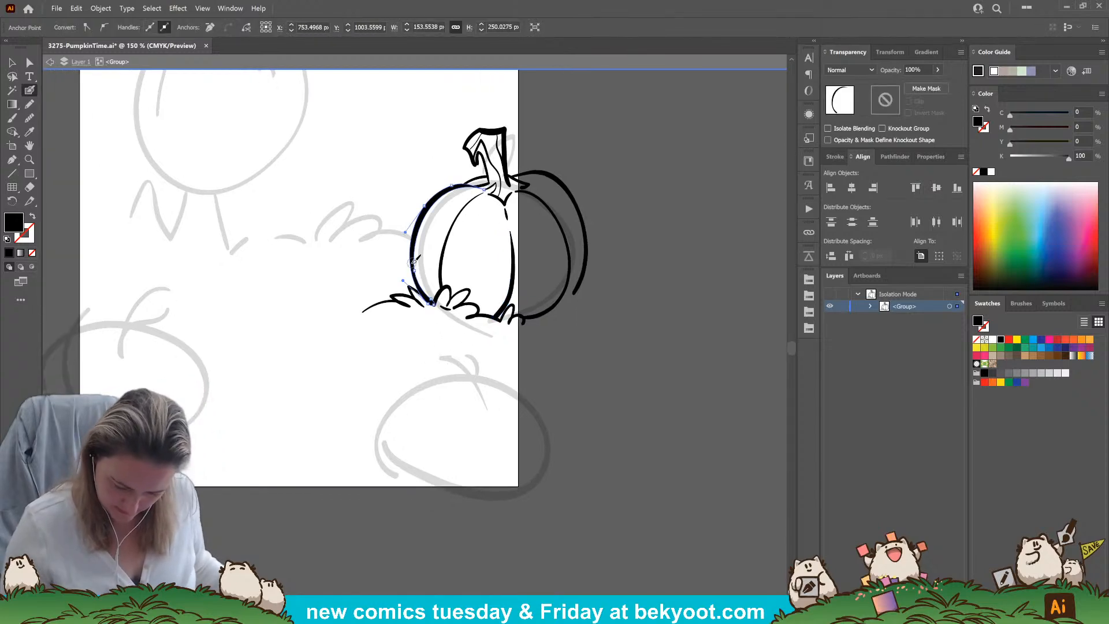
ctrl+click(432, 305)
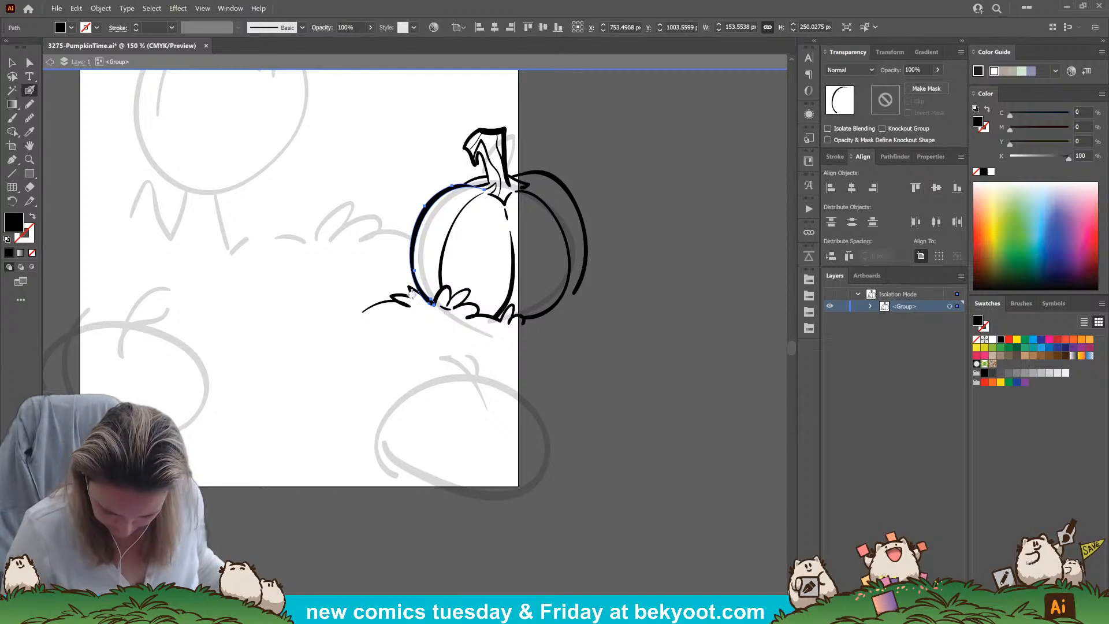
drag(439, 310, 463, 328)
key(ctrl+z)
Clean up the anchor points at the lower tip of the upper pumpkin's left outline with the Direct Selection tool
scroll(450, 345, up, 4)
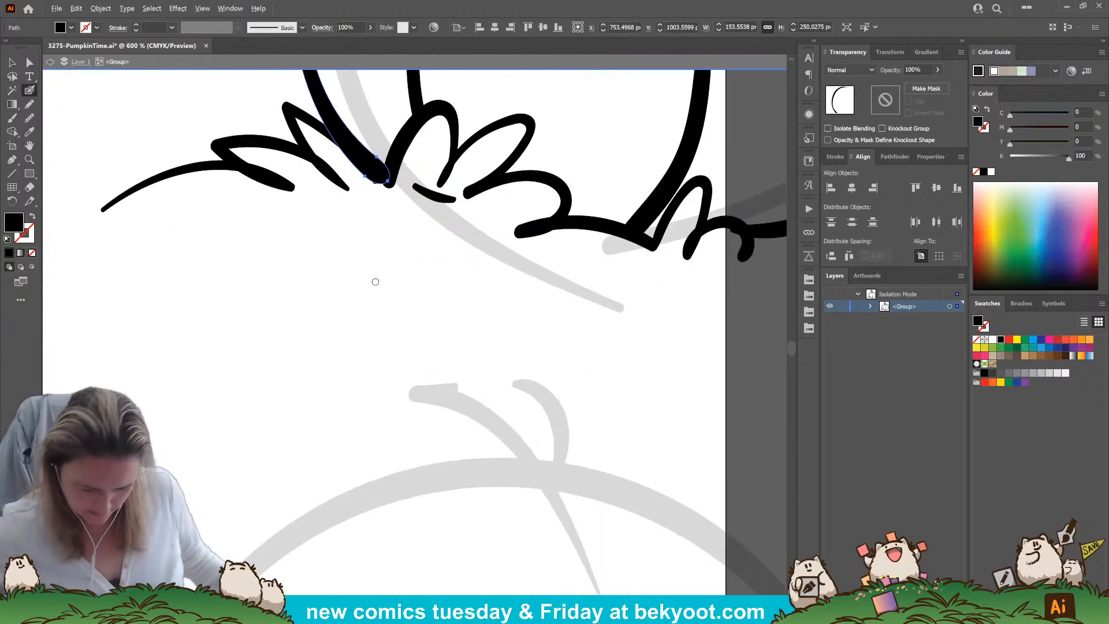
click(27, 63)
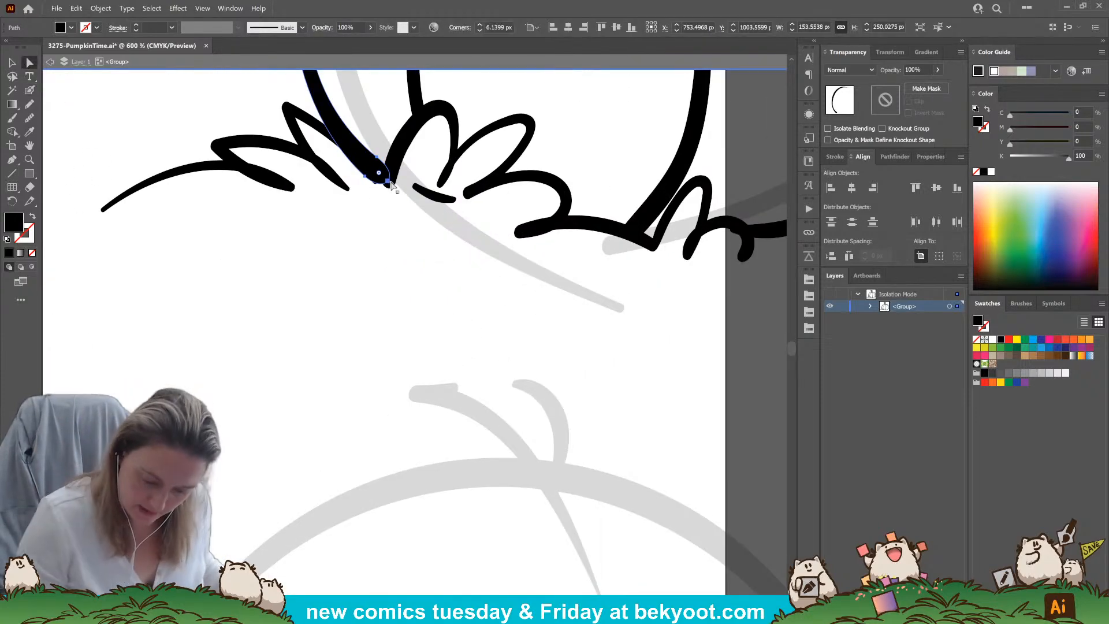
click(387, 182)
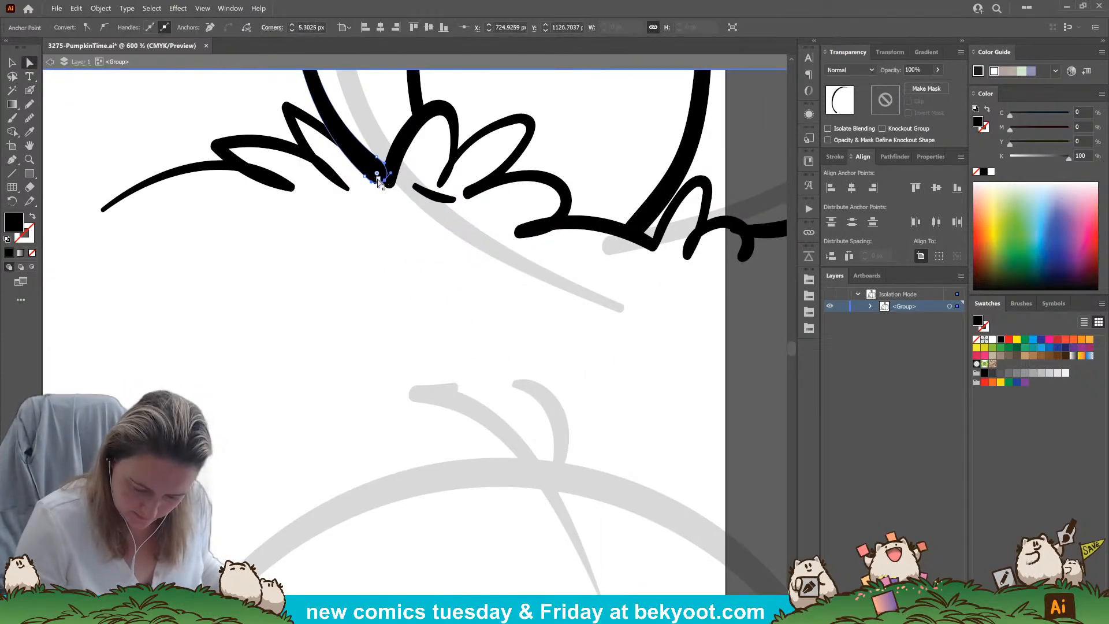
click(332, 216)
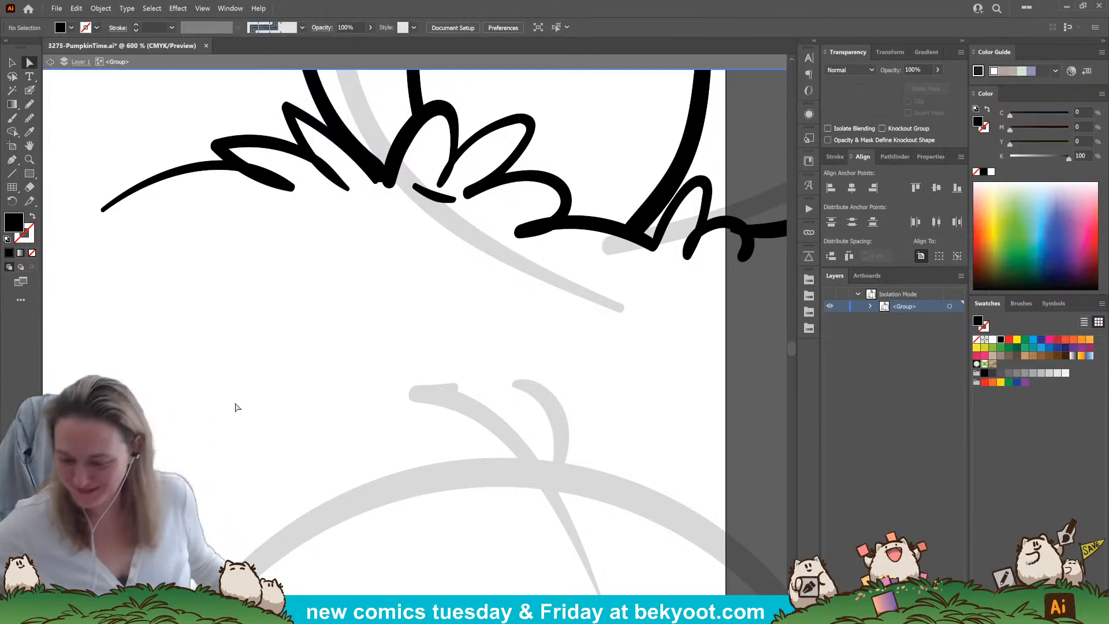
Ink the lower-left pumpkin's hooked stem with its pointed, flared base over the sketch using the Blob Brush
scroll(531, 264, down, 5)
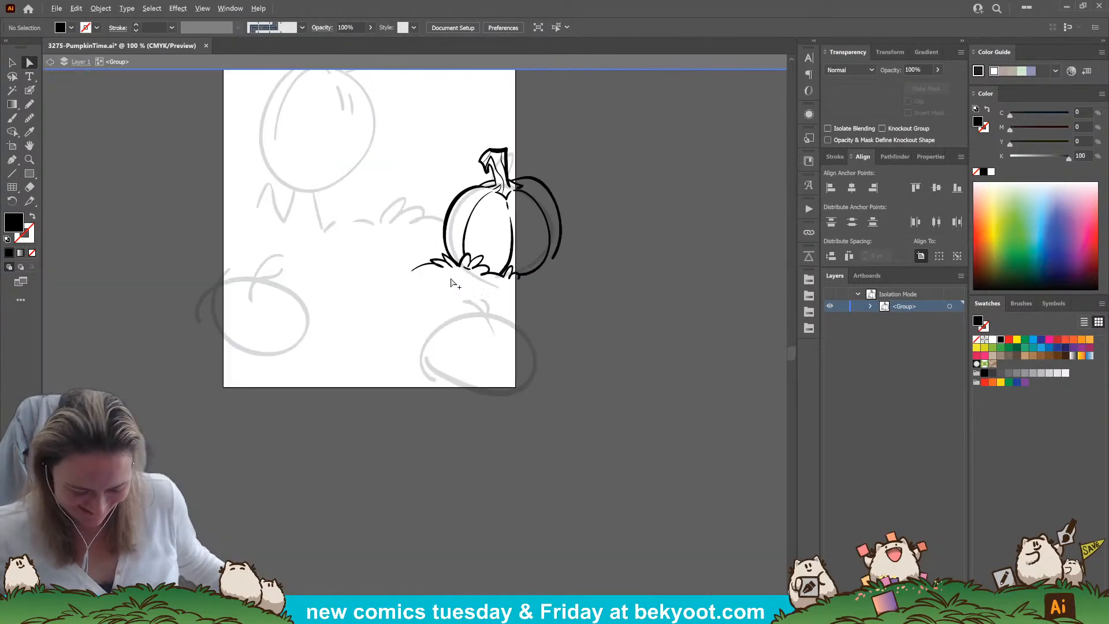
drag(337, 386, 301, 382)
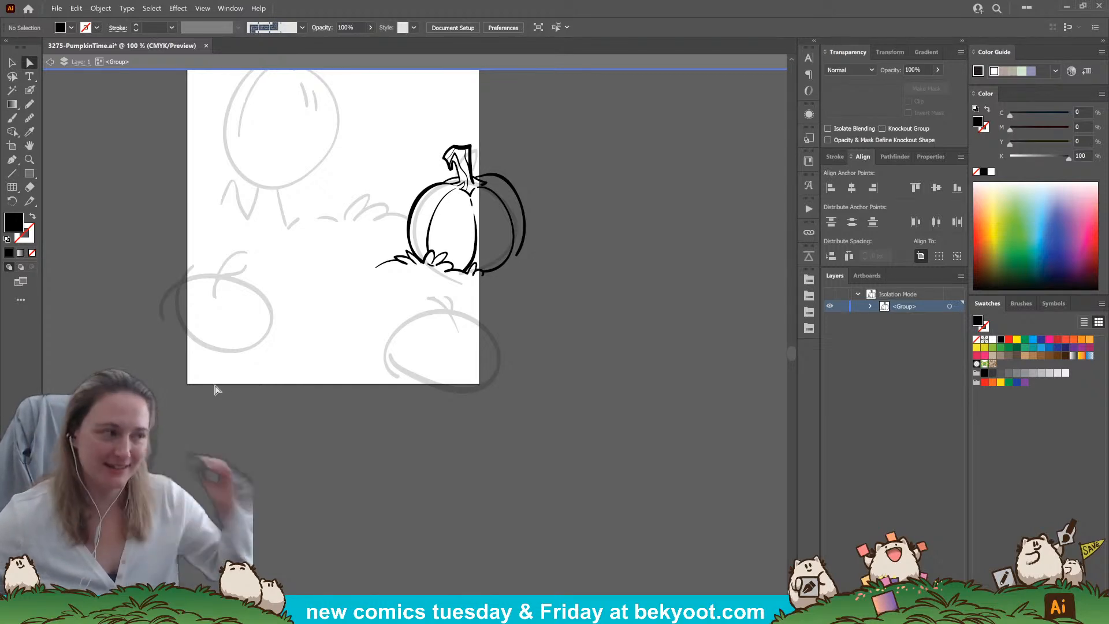
scroll(413, 332, up, 1)
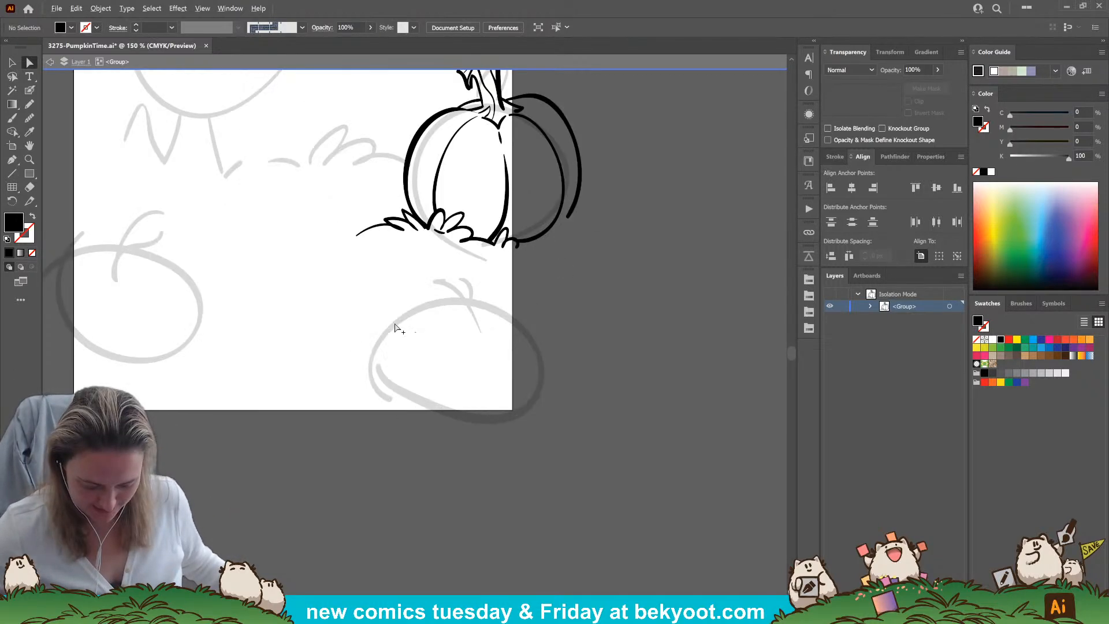
drag(204, 421, 386, 430)
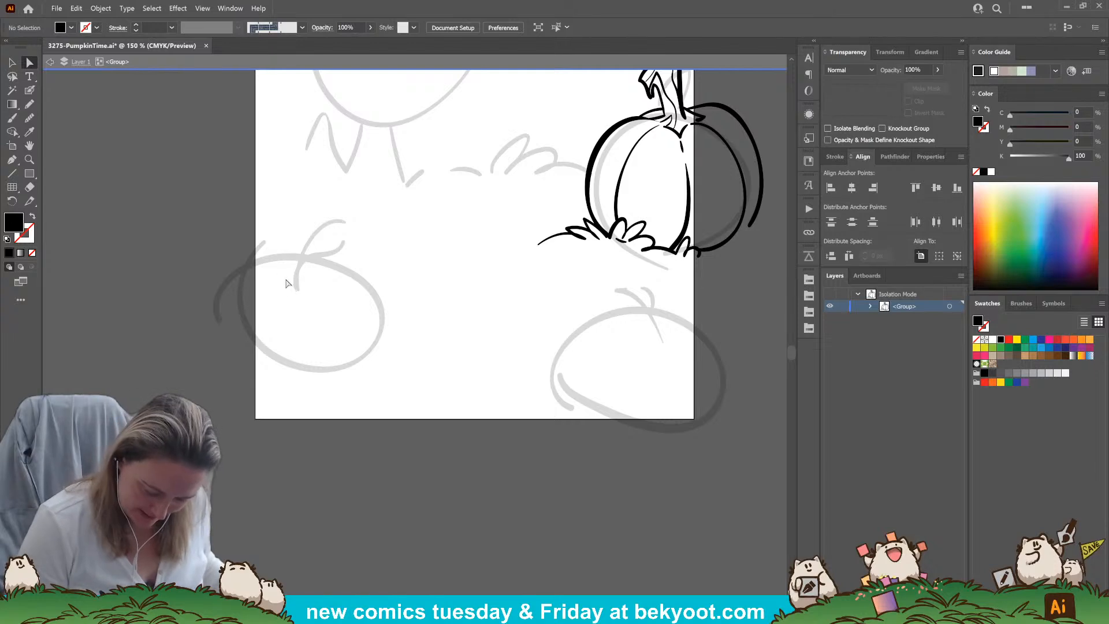
click(31, 93)
mouse_move(272, 293)
mouse_down()
mouse_move(293, 279)
mouse_move(269, 294)
mouse_move(333, 299)
mouse_up()
drag(331, 298, 314, 282)
key(ctrl+z)
key(ctrl+z)
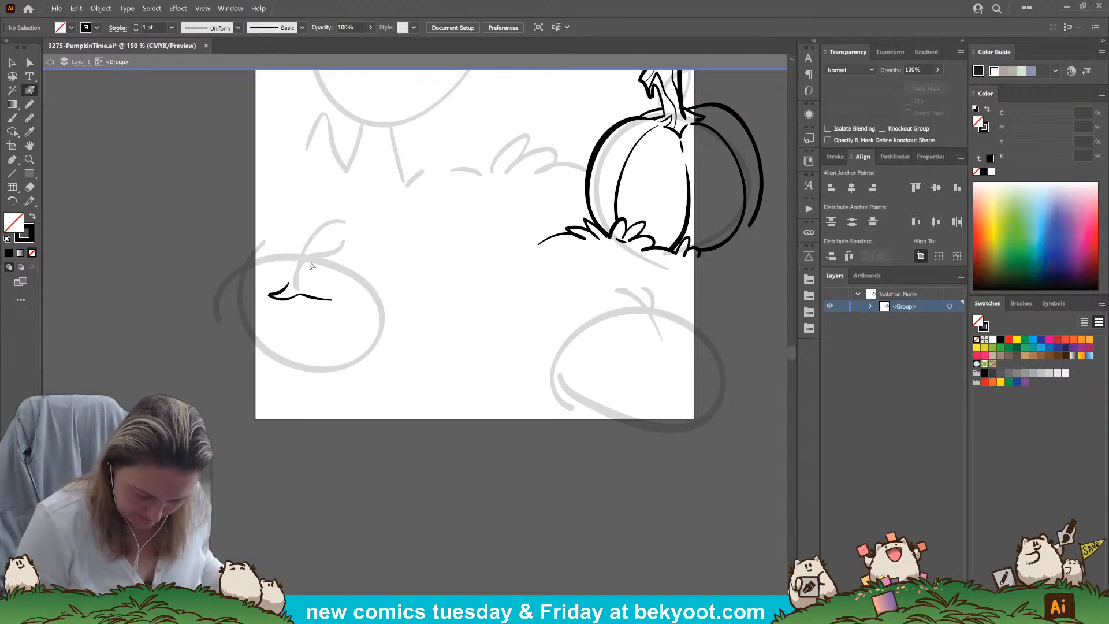
key(ctrl+z)
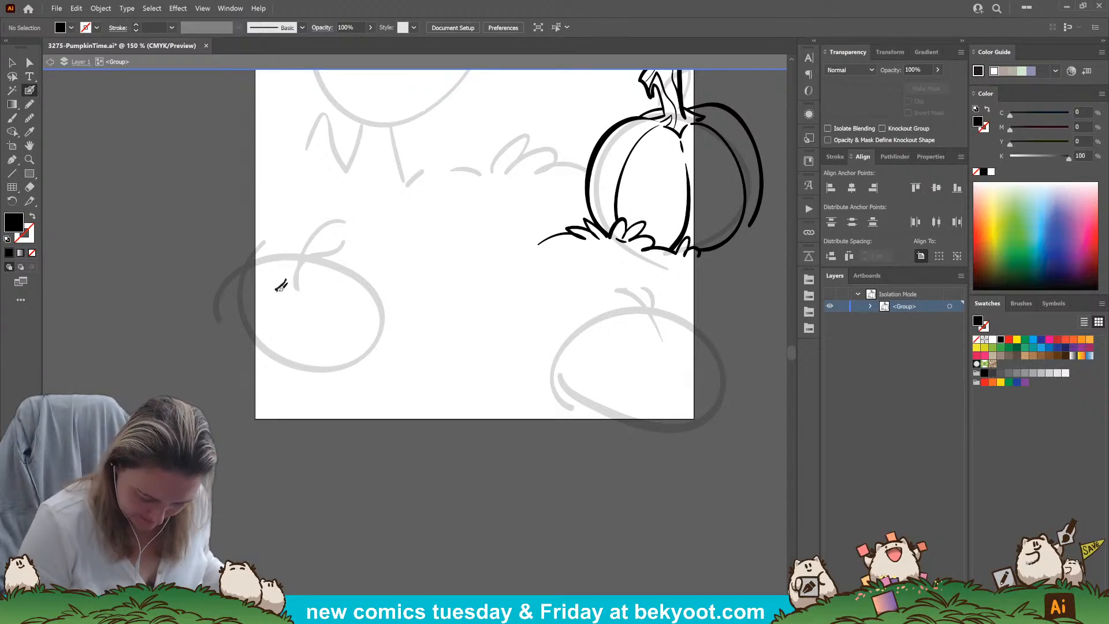
mouse_move(295, 287)
mouse_down()
mouse_move(317, 292)
mouse_move(316, 269)
mouse_move(285, 272)
mouse_move(303, 235)
mouse_move(333, 249)
mouse_up()
key(ctrl+z)
mouse_move(283, 283)
mouse_down()
mouse_move(301, 243)
mouse_move(326, 236)
mouse_move(335, 252)
mouse_move(318, 246)
mouse_move(317, 276)
mouse_up()
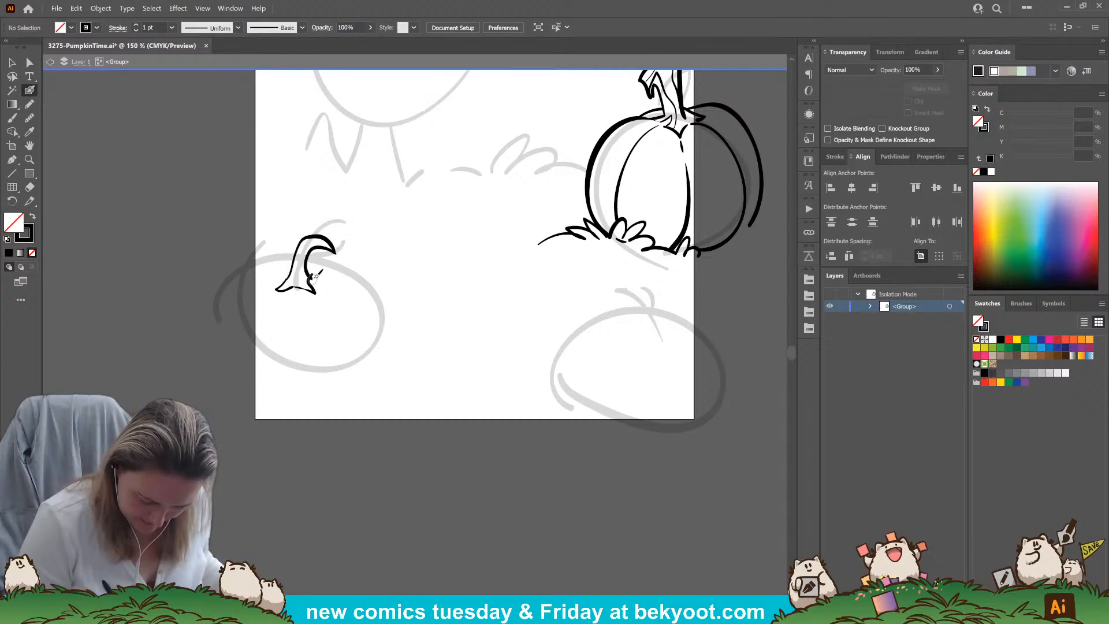
key(ctrl+z)
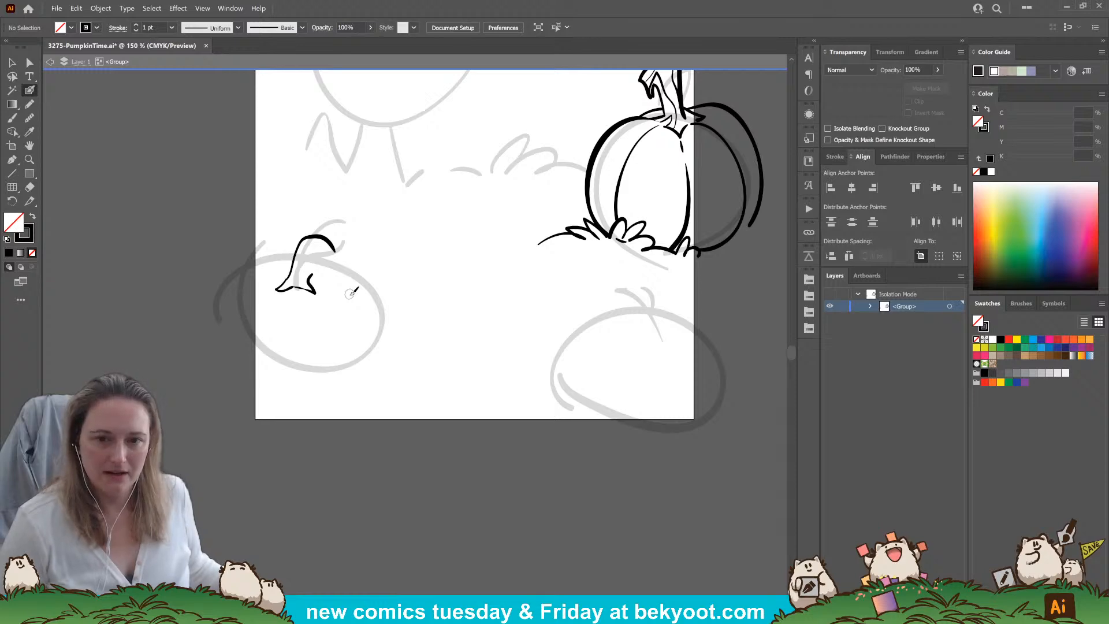
mouse_move(326, 245)
mouse_down()
mouse_move(279, 278)
mouse_move(310, 231)
mouse_move(324, 248)
mouse_move(312, 275)
mouse_up()
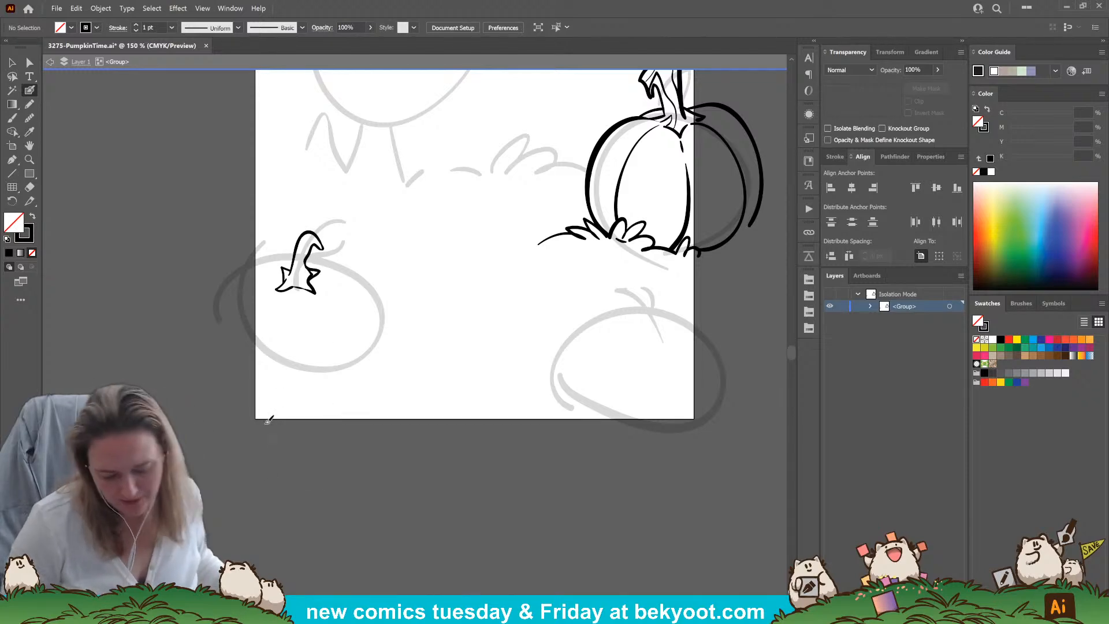
Ink the lower-left pumpkin's rounded left lobe, upper edge and right outline around the stem
drag(315, 393, 407, 372)
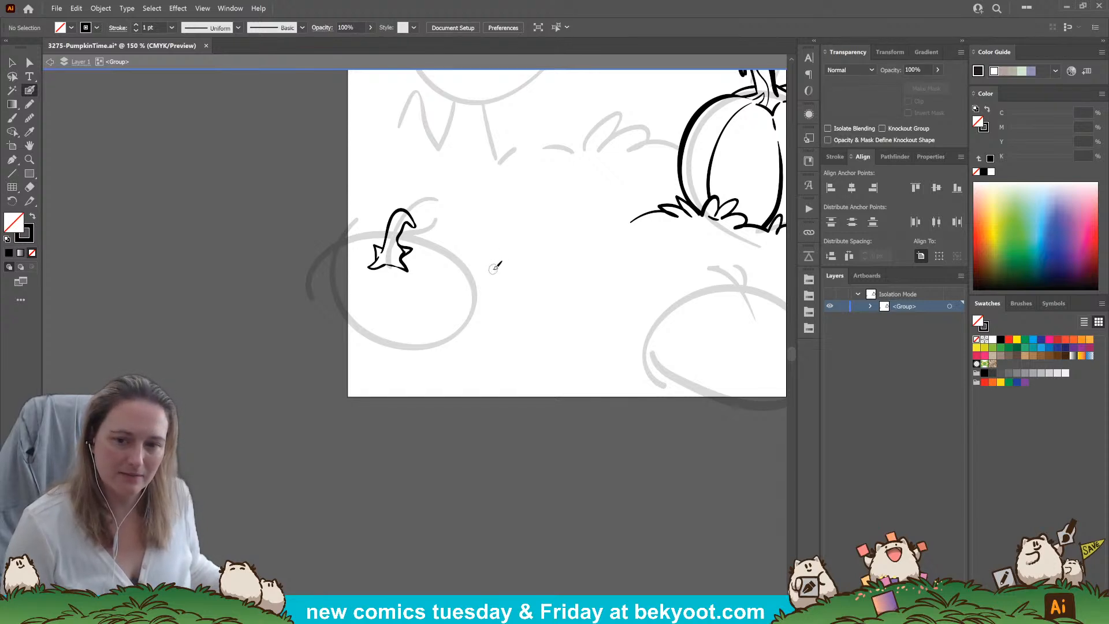
mouse_move(370, 240)
mouse_down()
mouse_move(358, 234)
mouse_move(315, 276)
mouse_up()
key(ctrl+z)
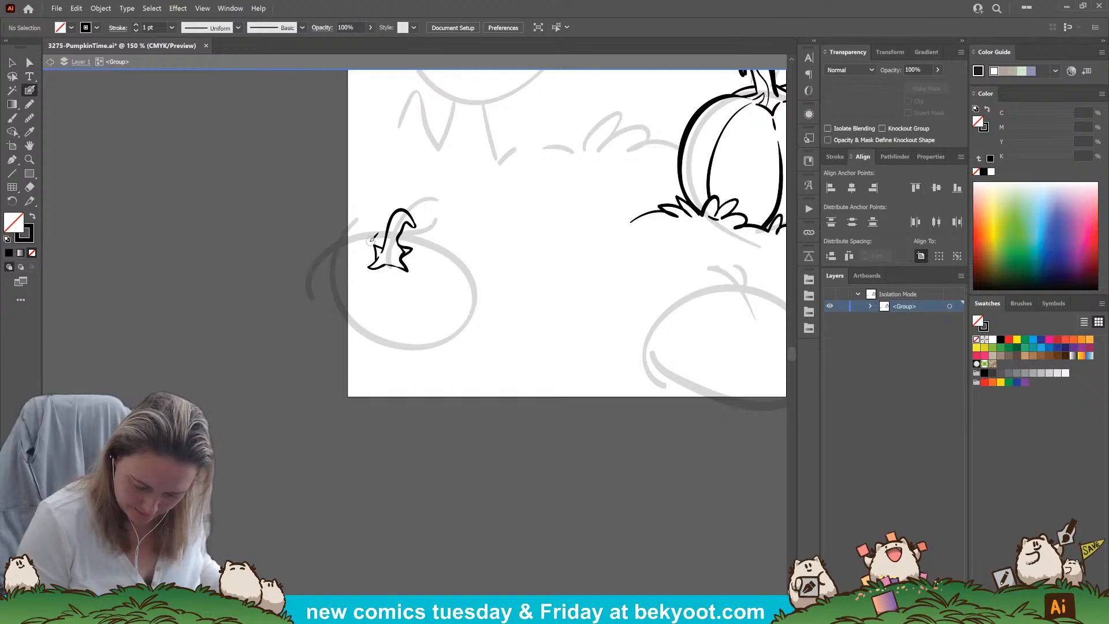
mouse_move(371, 240)
mouse_down()
mouse_move(328, 243)
mouse_move(316, 295)
mouse_up()
mouse_move(352, 232)
mouse_down()
mouse_move(375, 222)
mouse_move(436, 230)
mouse_move(435, 241)
mouse_move(460, 253)
mouse_move(469, 295)
mouse_move(448, 321)
mouse_up()
key(ctrl+z)
Ink the two curved inner ribs of the lower-left pumpkin, running down from either side of the stem base
mouse_move(409, 274)
mouse_down()
mouse_move(426, 312)
mouse_move(396, 343)
mouse_up()
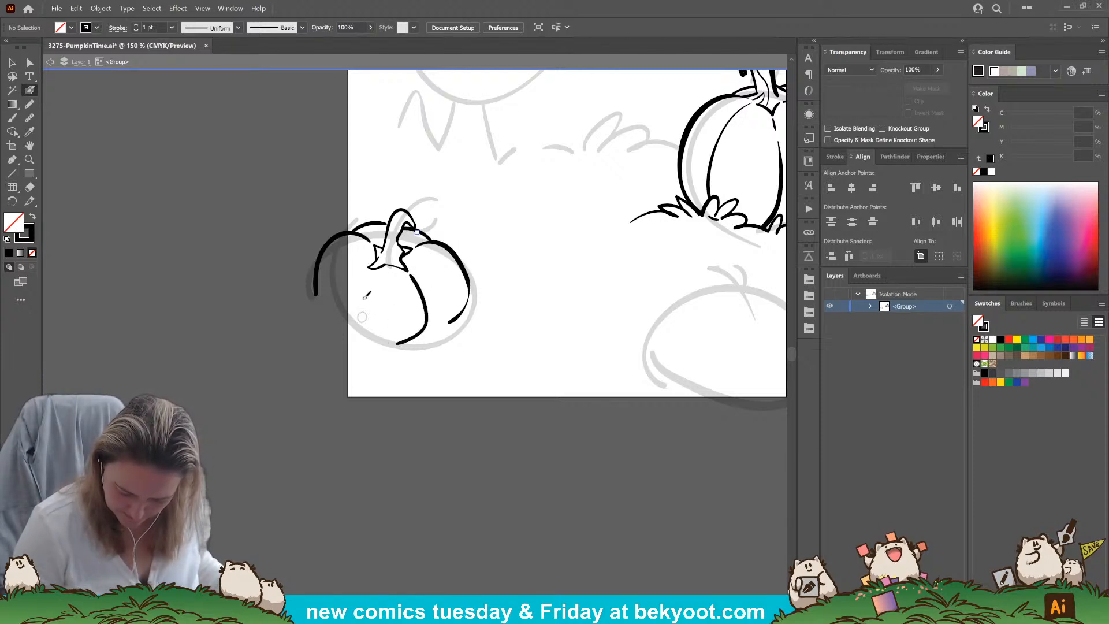
mouse_move(368, 267)
mouse_down()
mouse_move(344, 280)
mouse_move(351, 335)
mouse_up()
key(ctrl+z)
key(ctrl+z)
mouse_move(410, 275)
mouse_down()
mouse_move(424, 327)
mouse_move(405, 339)
mouse_up()
drag(438, 334, 427, 342)
key(ctrl+z)
key(ctrl+z)
key(ctrl+z)
mouse_move(411, 274)
mouse_down()
mouse_move(426, 292)
mouse_move(419, 331)
mouse_move(388, 342)
mouse_move(340, 303)
mouse_move(353, 273)
mouse_up()
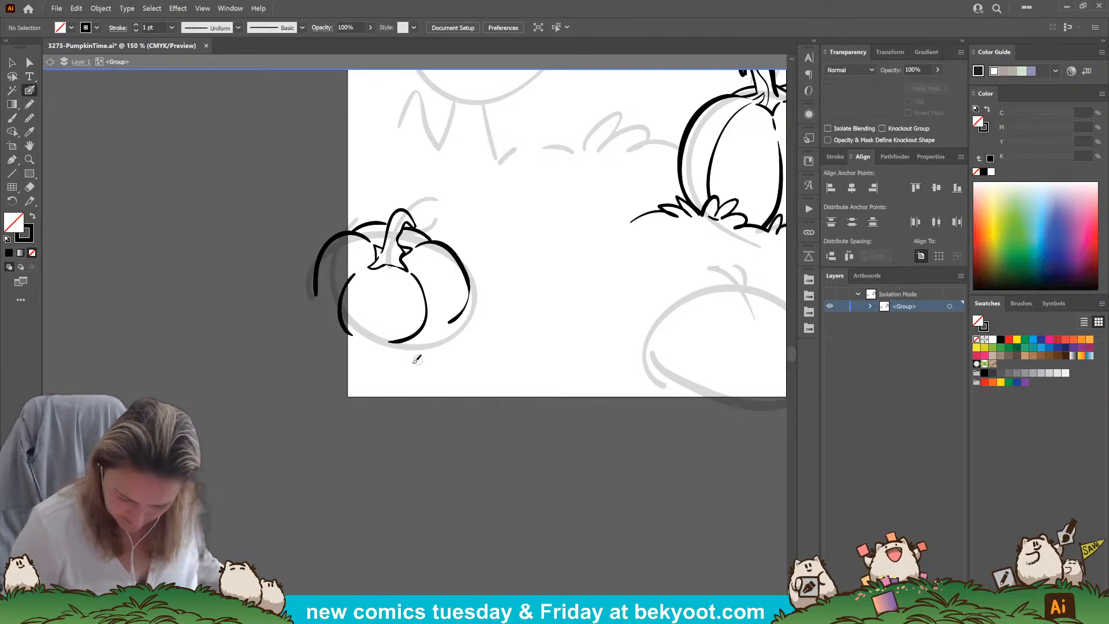
Ink grass tufts along the lower-left pumpkin's base and delete its right inner rib
mouse_move(448, 325)
mouse_down()
mouse_move(409, 337)
mouse_move(475, 300)
mouse_move(471, 309)
mouse_move(511, 319)
mouse_up()
mouse_move(390, 334)
mouse_down()
mouse_move(379, 324)
mouse_move(334, 335)
mouse_up()
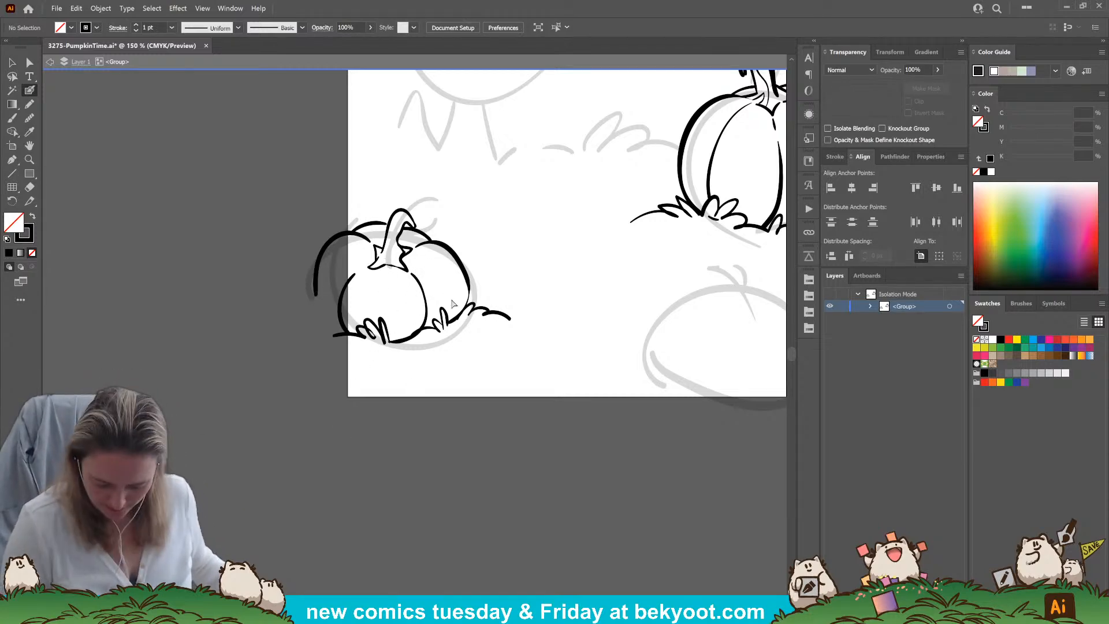
ctrl+click(422, 287)
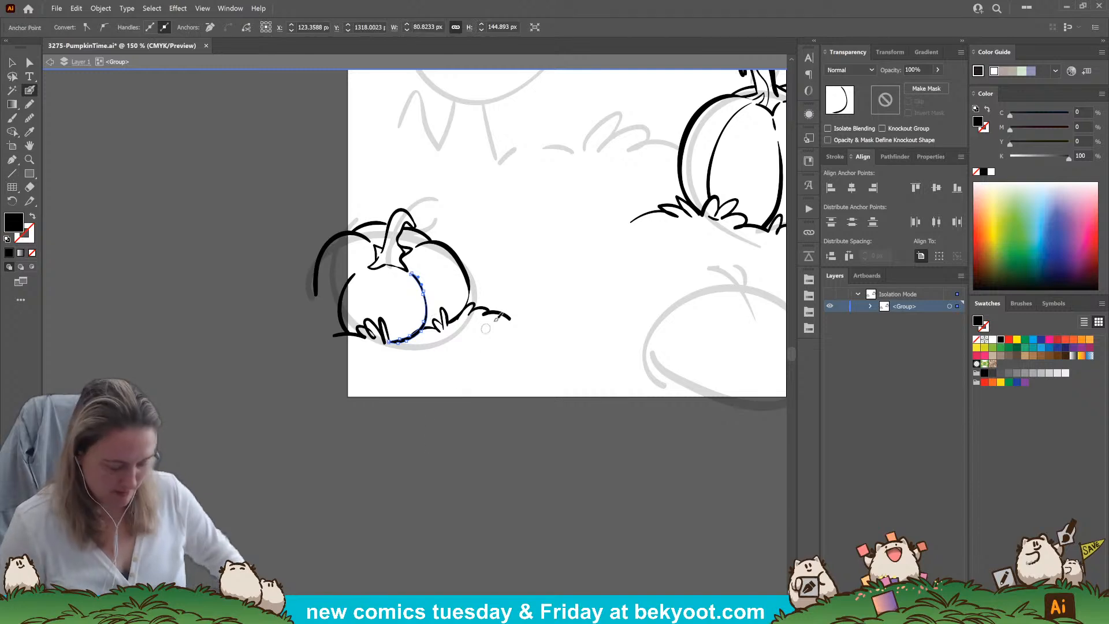
key(Delete)
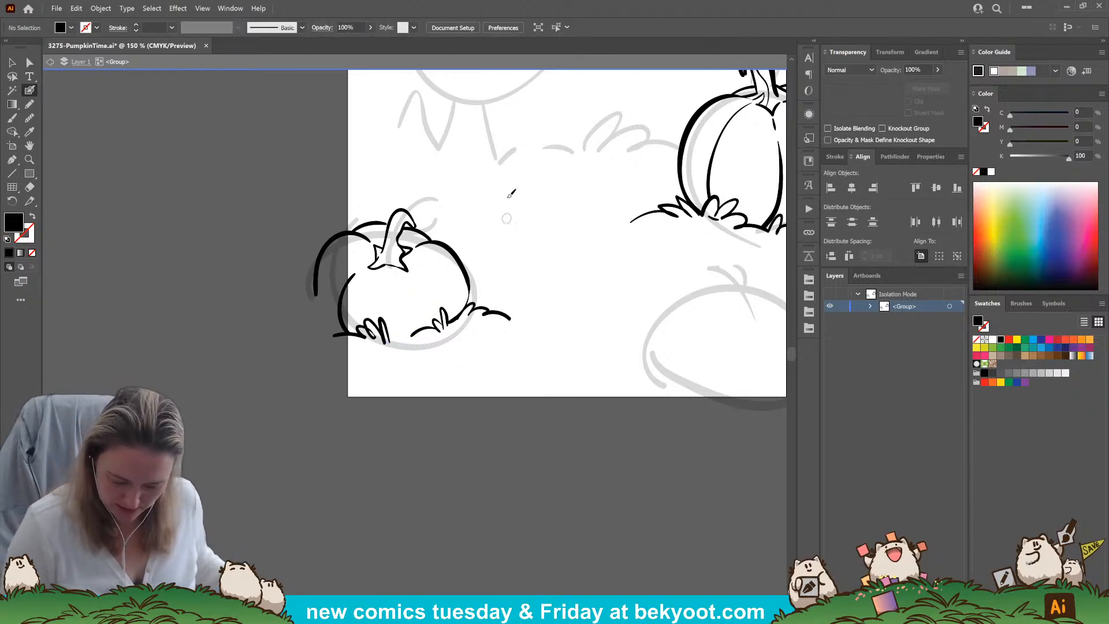
drag(500, 252, 373, 348)
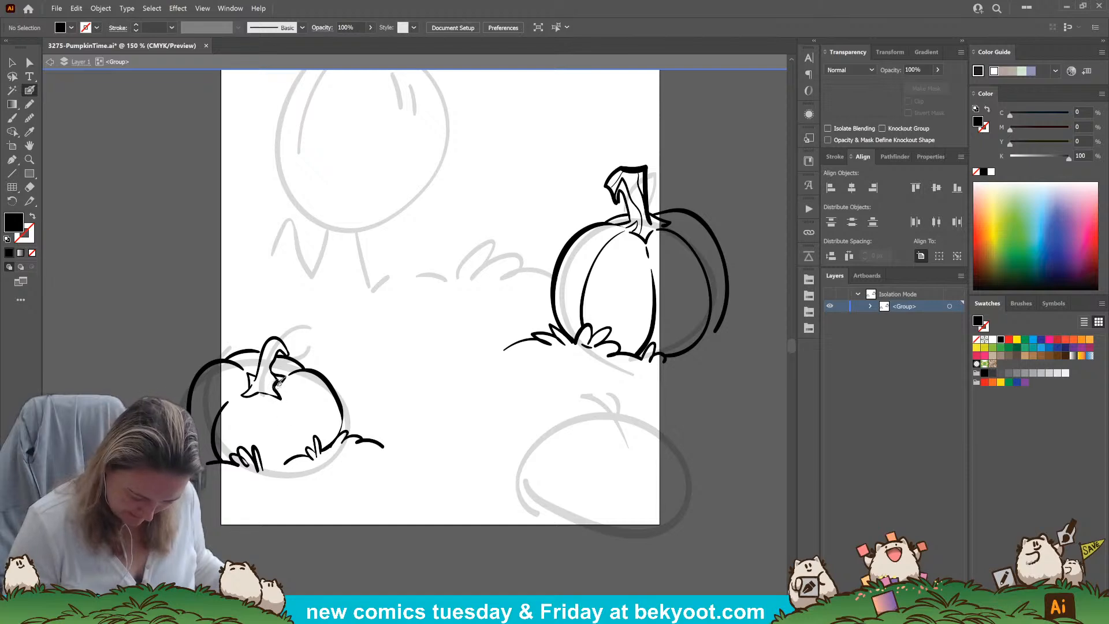
mouse_move(301, 383)
mouse_down()
mouse_move(337, 425)
mouse_move(330, 446)
mouse_up()
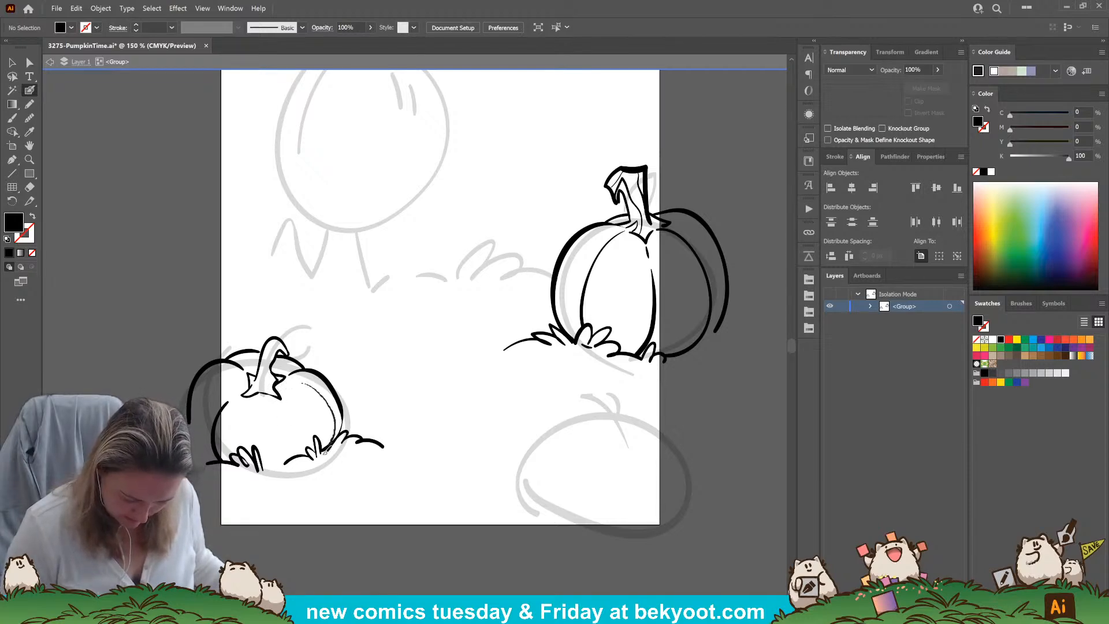
key(ctrl+z)
Ink the lower-right pumpkin's large outline and its curled stem with a pointed base over the sketch
mouse_move(406, 408)
mouse_down()
mouse_move(337, 431)
mouse_move(278, 428)
mouse_up()
drag(414, 486, 416, 420)
mouse_move(411, 491)
mouse_down()
mouse_move(466, 370)
mouse_move(562, 401)
mouse_move(526, 535)
mouse_up()
mouse_move(473, 387)
mouse_down()
mouse_move(520, 400)
mouse_move(480, 397)
mouse_move(511, 412)
mouse_move(505, 394)
mouse_move(530, 382)
mouse_move(500, 381)
mouse_move(476, 334)
mouse_move(457, 334)
mouse_move(449, 342)
mouse_move(477, 340)
mouse_move(467, 383)
mouse_move(477, 362)
mouse_move(459, 321)
mouse_move(499, 344)
mouse_move(452, 317)
mouse_move(467, 314)
mouse_move(486, 344)
mouse_move(463, 311)
mouse_move(498, 333)
mouse_move(515, 372)
mouse_up()
key(ctrl+z)
key(ctrl+z)
key(ctrl+z)
key(ctrl+z)
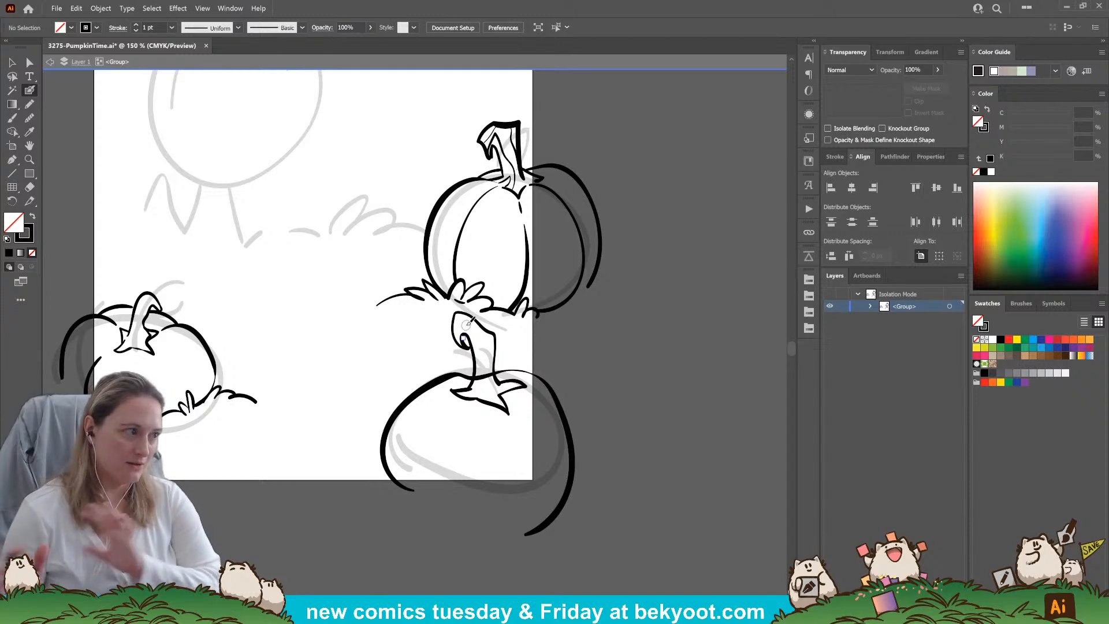
Touch up the lower-right pumpkin's outline at the stem base and ink detail lines inside the stem
ctrl+click(490, 372)
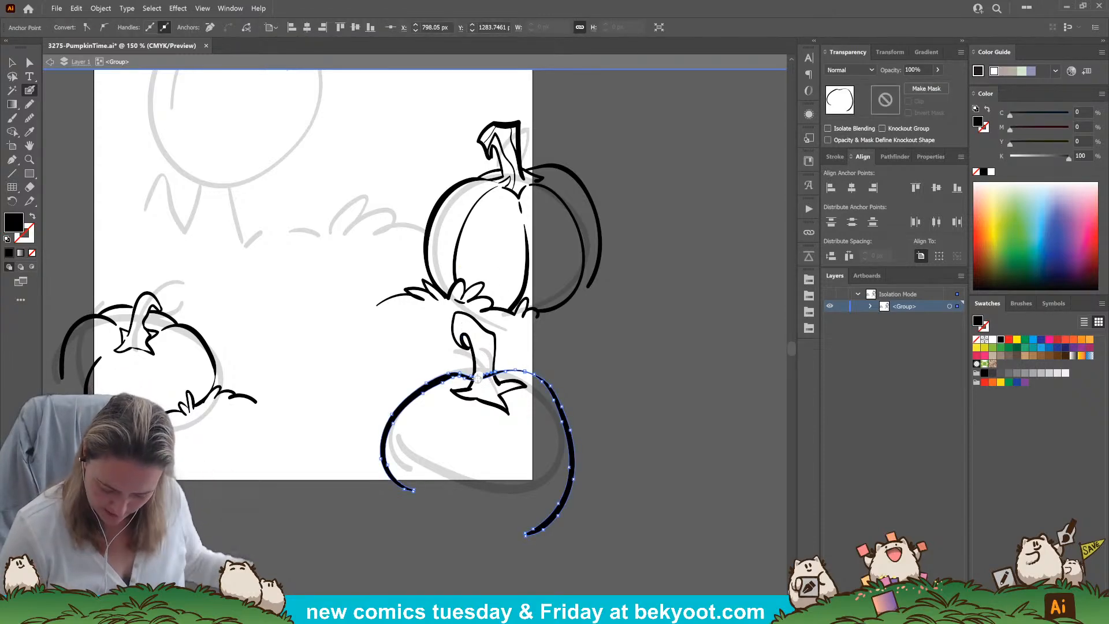
mouse_move(490, 379)
mouse_down()
mouse_move(475, 388)
mouse_move(481, 399)
mouse_move(490, 329)
mouse_move(462, 318)
mouse_move(488, 365)
mouse_move(481, 384)
mouse_up()
ctrl+click(634, 354)
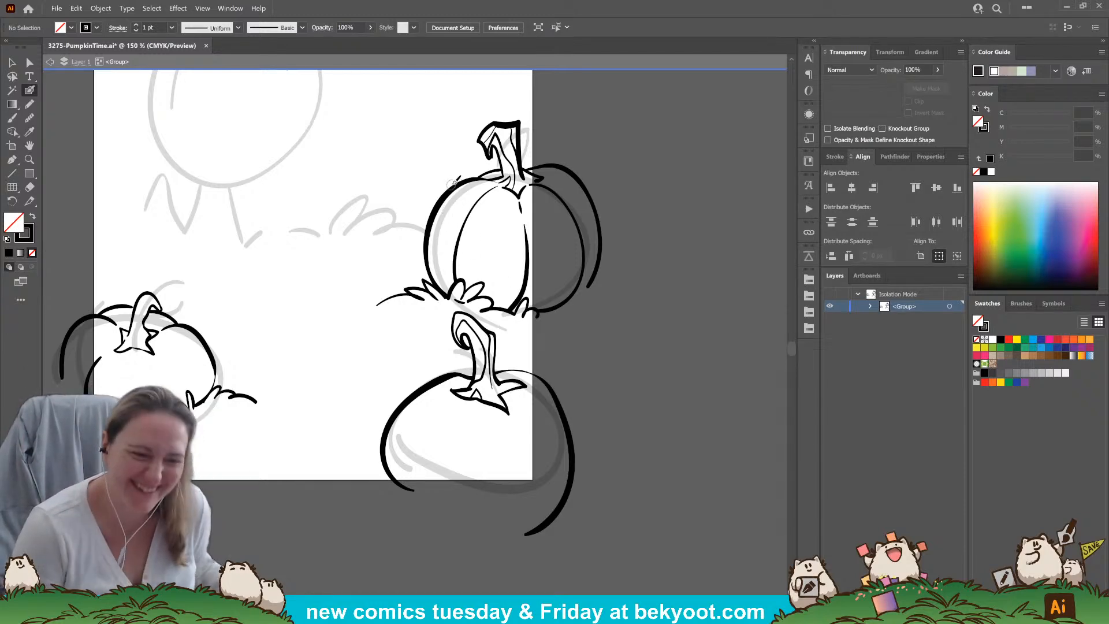
Dot small spots on the upper pumpkin's left side and ink curved ribs on the lower-right pumpkin
drag(453, 205, 444, 229)
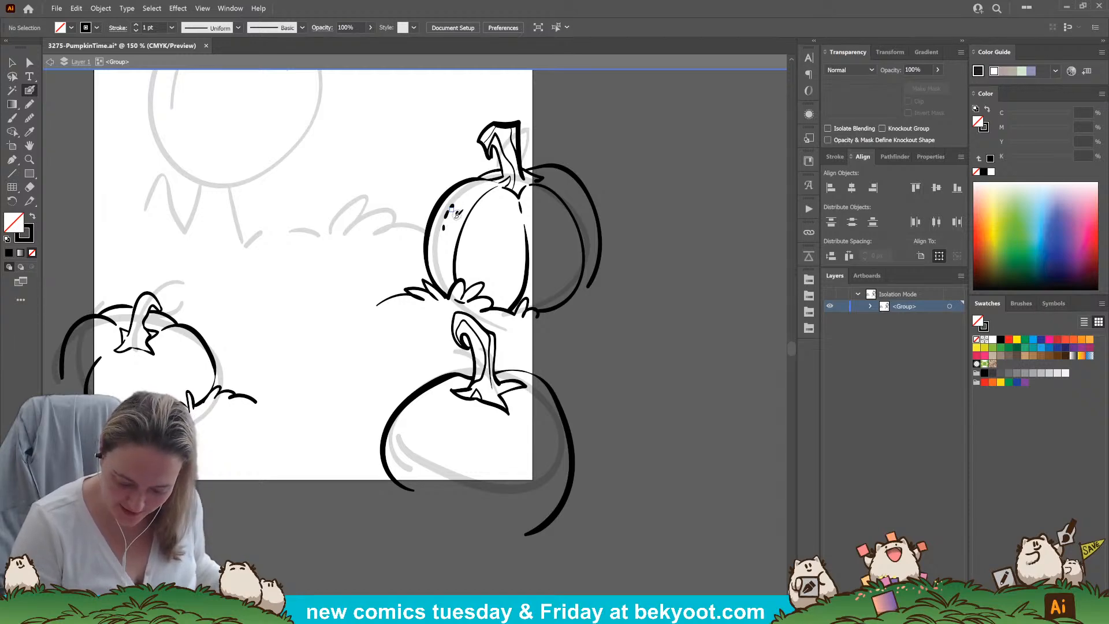
drag(513, 417, 530, 527)
mouse_move(534, 383)
mouse_down()
mouse_move(552, 401)
mouse_move(568, 438)
mouse_up()
drag(446, 394, 406, 403)
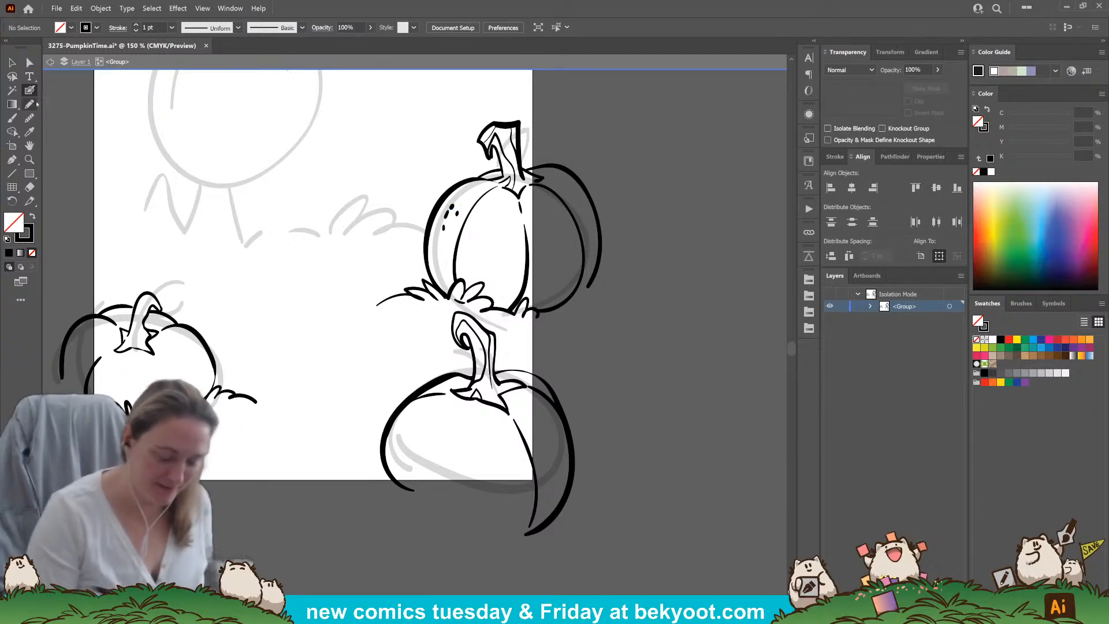
Set the opacity to 30% and dab clusters of small spots on the lower-right pumpkin's upper left, centre and right segment
click(917, 69)
text(30)
key(Return)
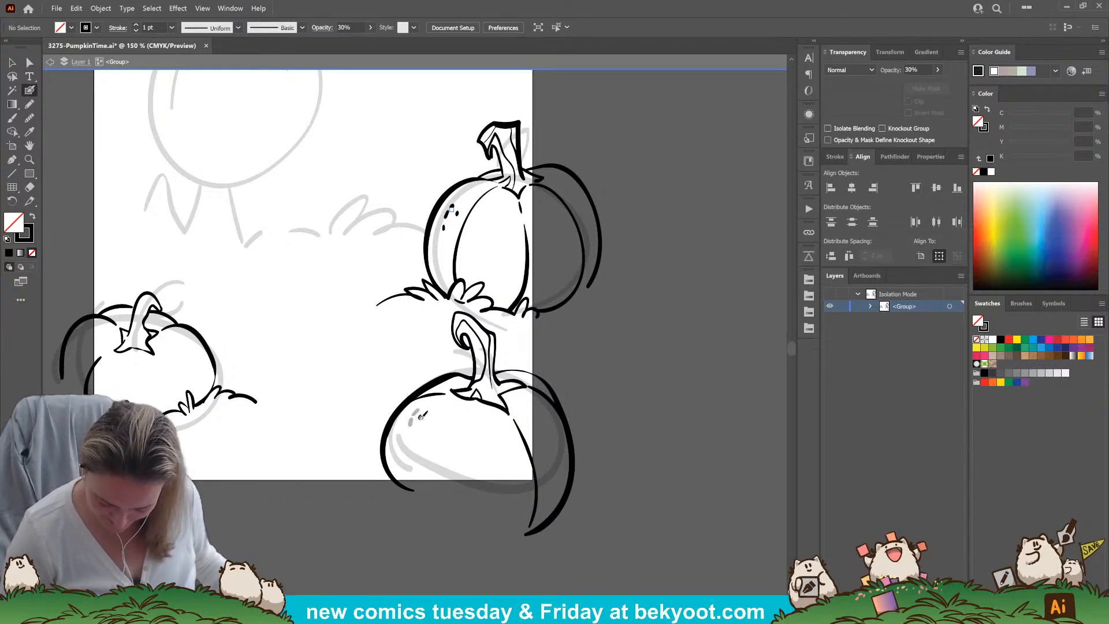
drag(410, 417, 408, 423)
drag(418, 413, 417, 420)
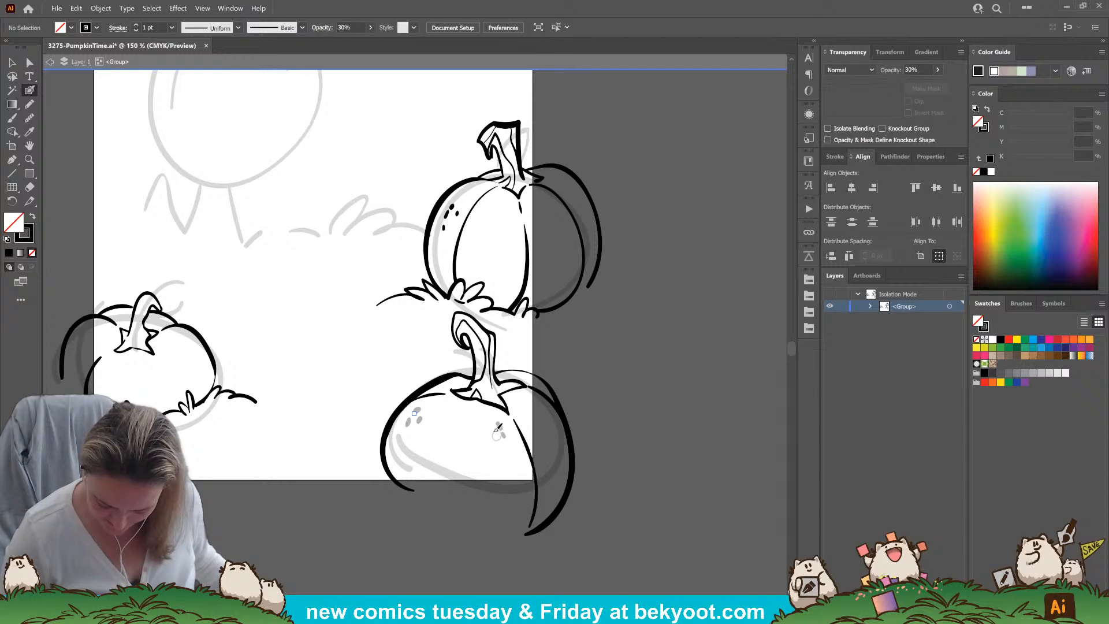
drag(518, 402, 527, 410)
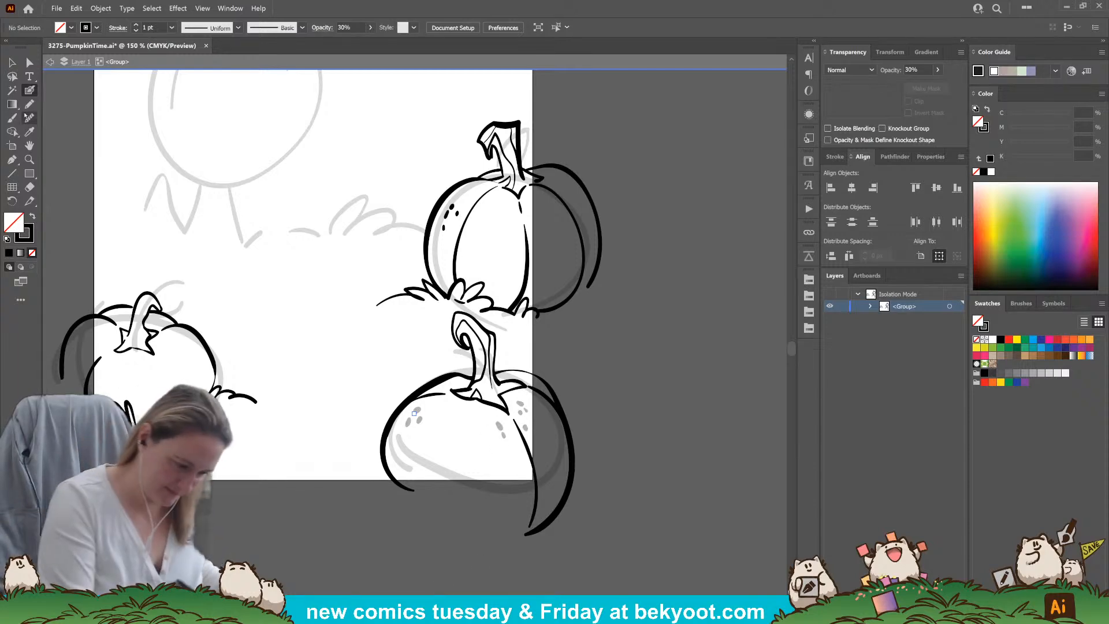
Draw a closed Pencil shadow shape around the lower-right pumpkin's underside and fill it with black instead of a stroke
key(n)
drag(548, 447, 489, 380)
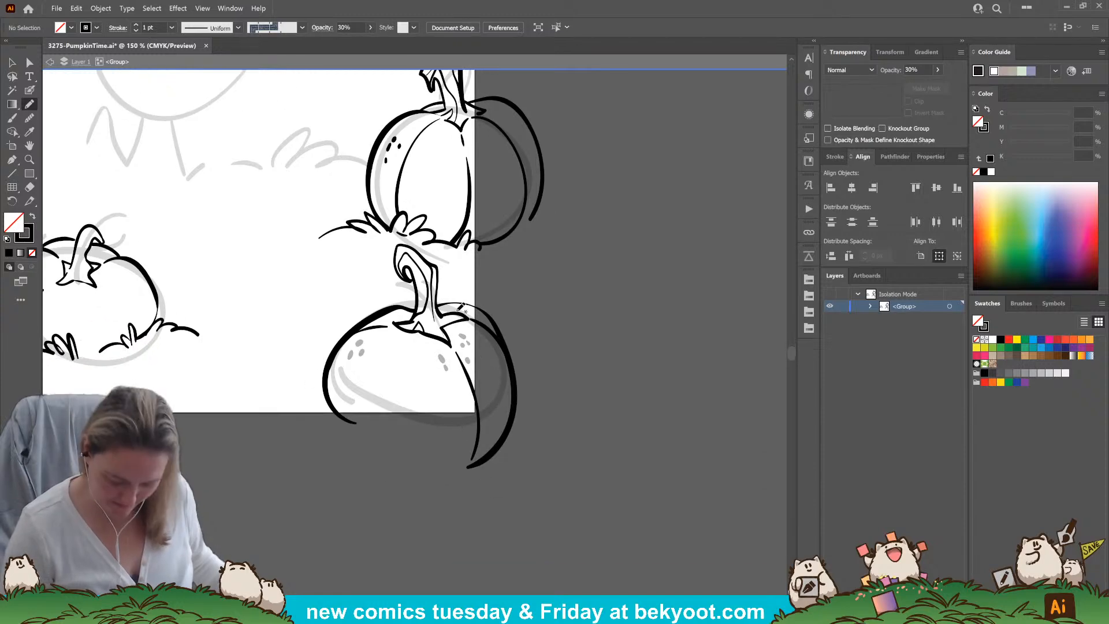
mouse_move(340, 353)
mouse_down()
mouse_move(373, 407)
mouse_move(409, 410)
mouse_up()
mouse_move(341, 354)
mouse_down()
mouse_move(362, 399)
mouse_move(420, 412)
mouse_move(461, 392)
mouse_move(469, 374)
mouse_move(495, 375)
mouse_move(506, 354)
mouse_move(511, 425)
mouse_move(495, 456)
mouse_move(446, 469)
mouse_move(384, 459)
mouse_move(339, 427)
mouse_move(338, 350)
mouse_up()
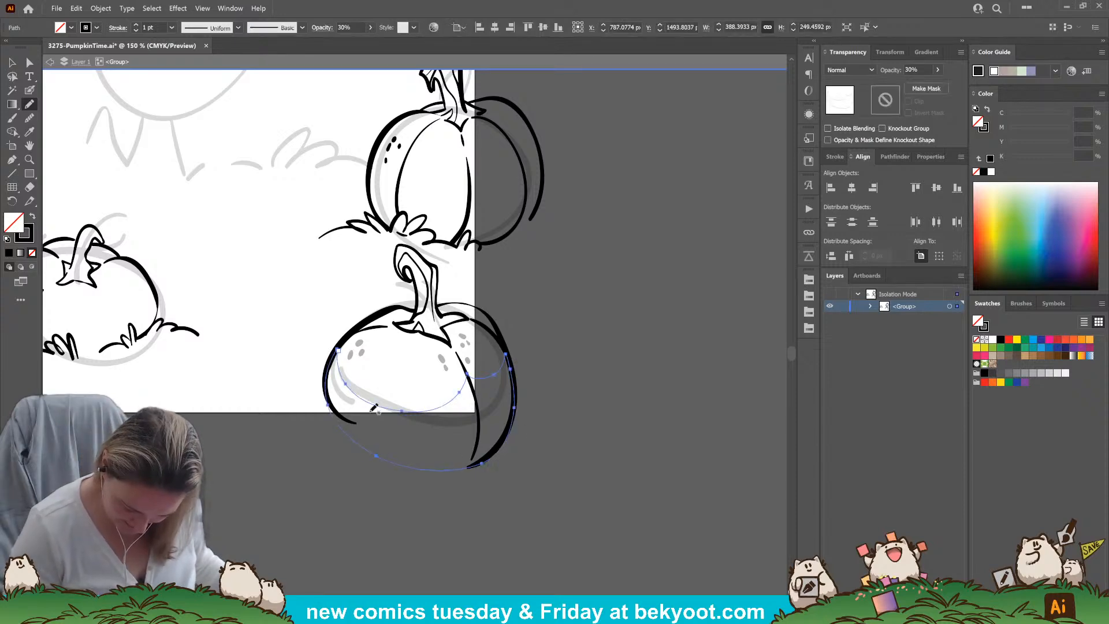
key(shift+x)
key(ctrl+shift+a)
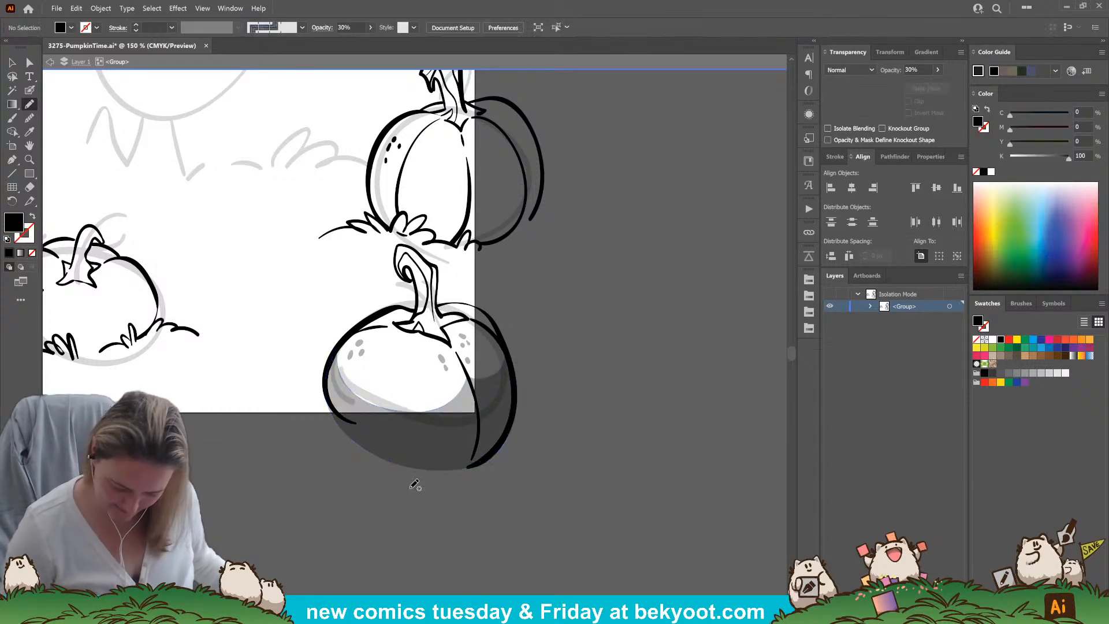
Dab a few more translucent spots near the lower-right pumpkin's shadow edge and a shading stroke beside its stem base
click(30, 92)
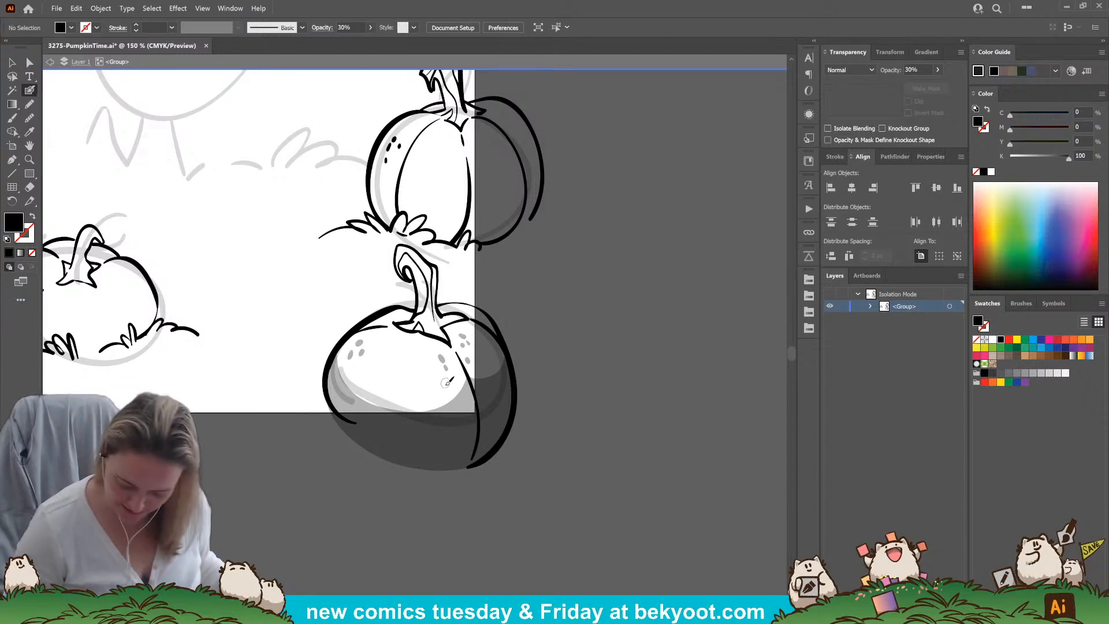
drag(445, 391, 445, 392)
drag(441, 394, 438, 400)
drag(309, 509, 345, 529)
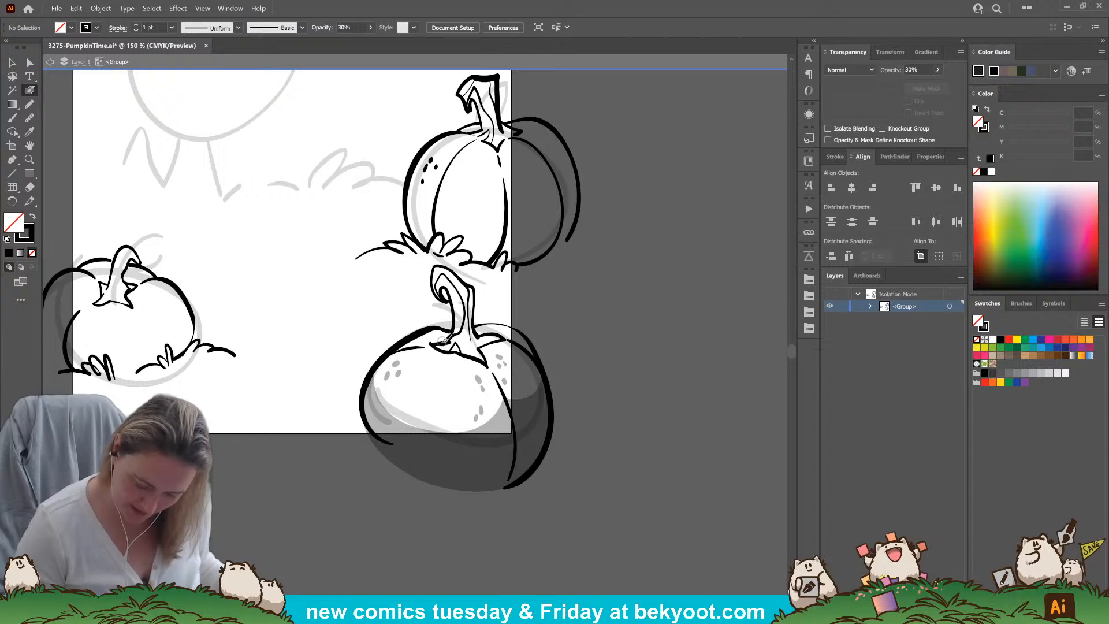
drag(448, 337, 448, 341)
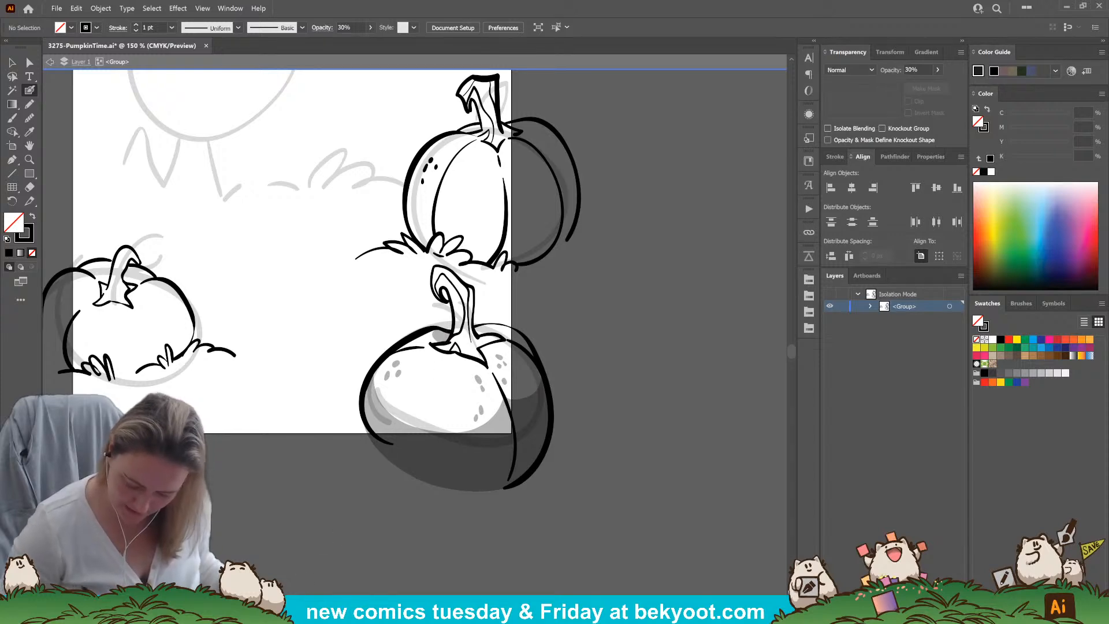
mouse_move(415, 492)
mouse_down()
mouse_move(461, 496)
mouse_move(434, 489)
mouse_up()
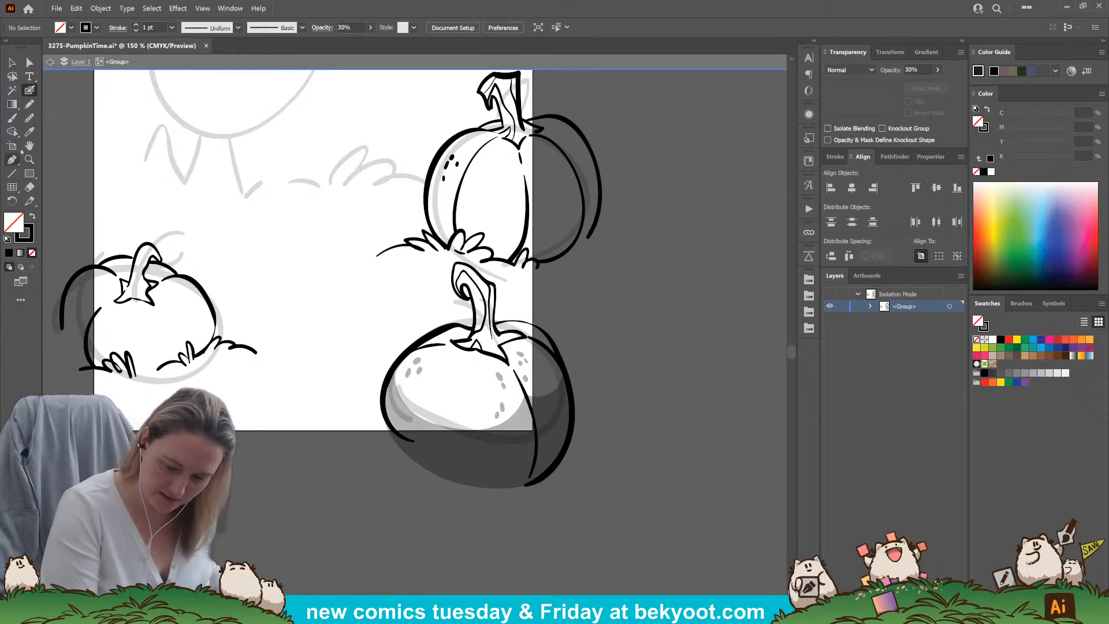
key(n)
drag(329, 457, 404, 556)
drag(440, 213, 440, 280)
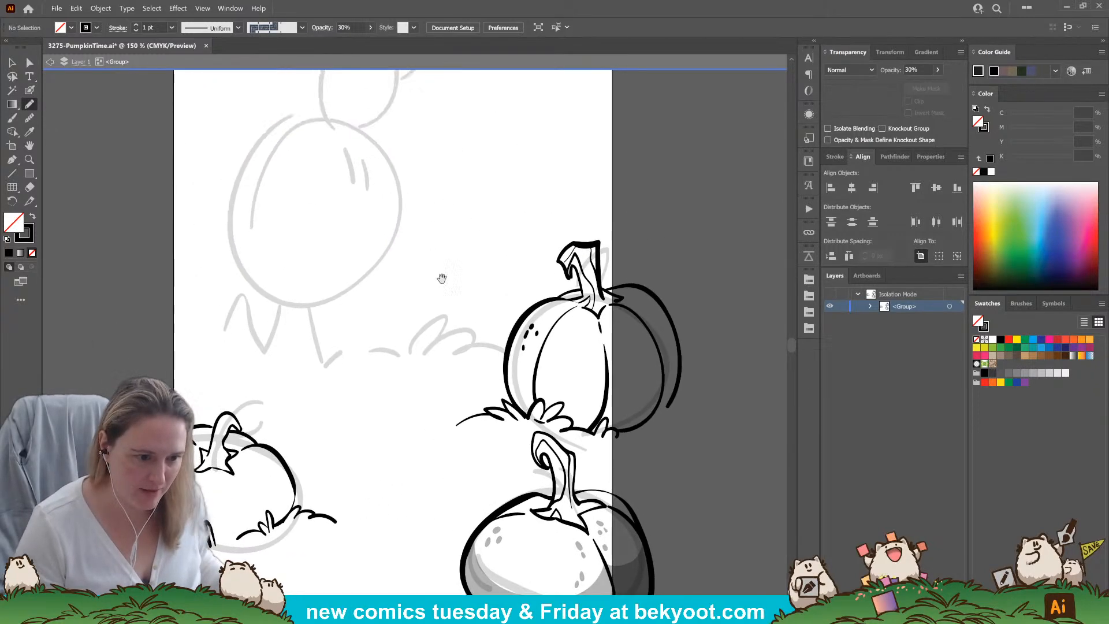
scroll(440, 280, up, 4)
scroll(352, 280, down, 6)
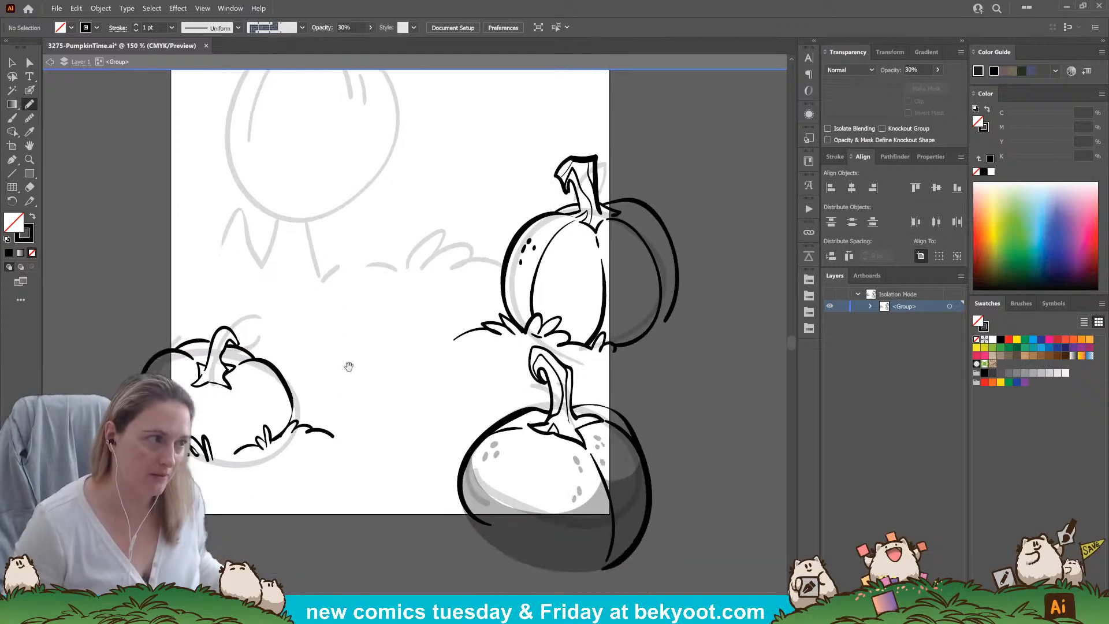
scroll(354, 368, down, 2)
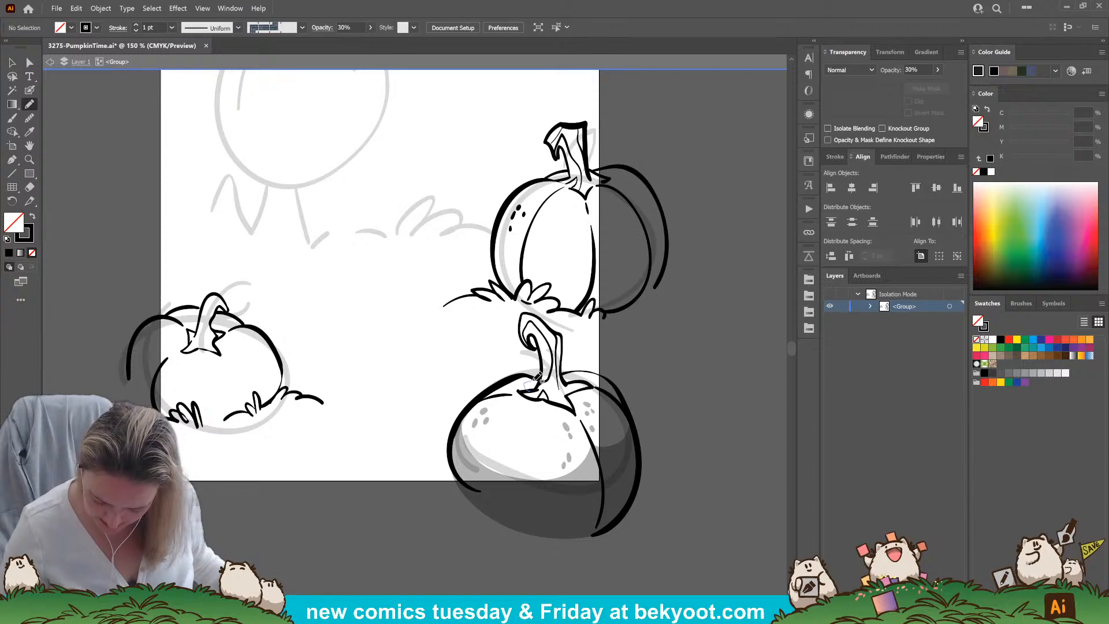
drag(541, 384, 528, 390)
key(shift+x)
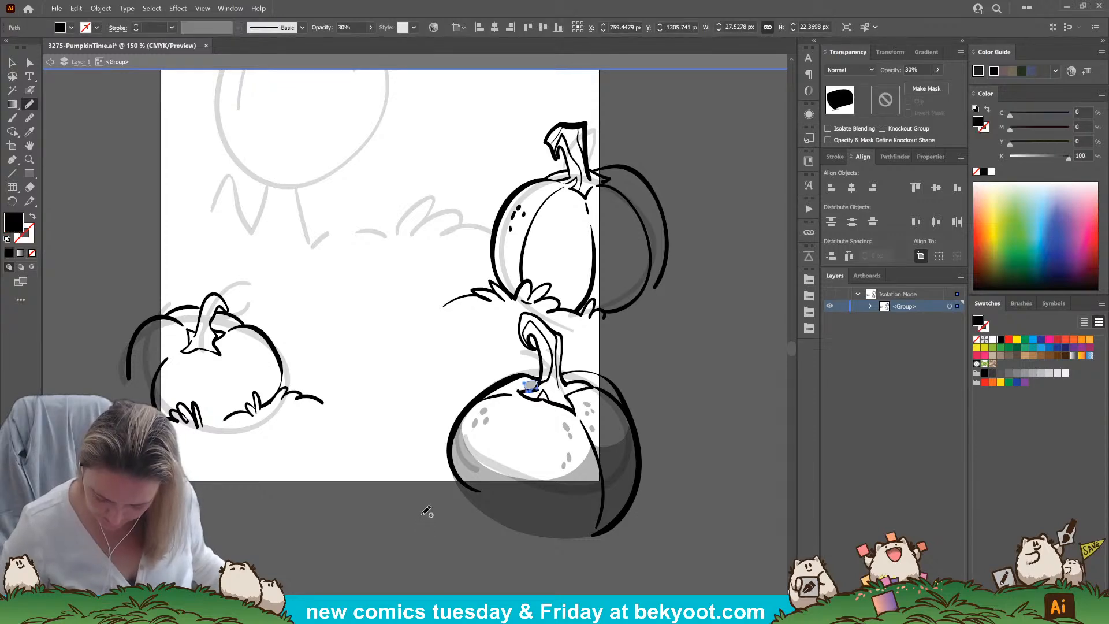
key(shift+x)
key(ctrl+shift+a)
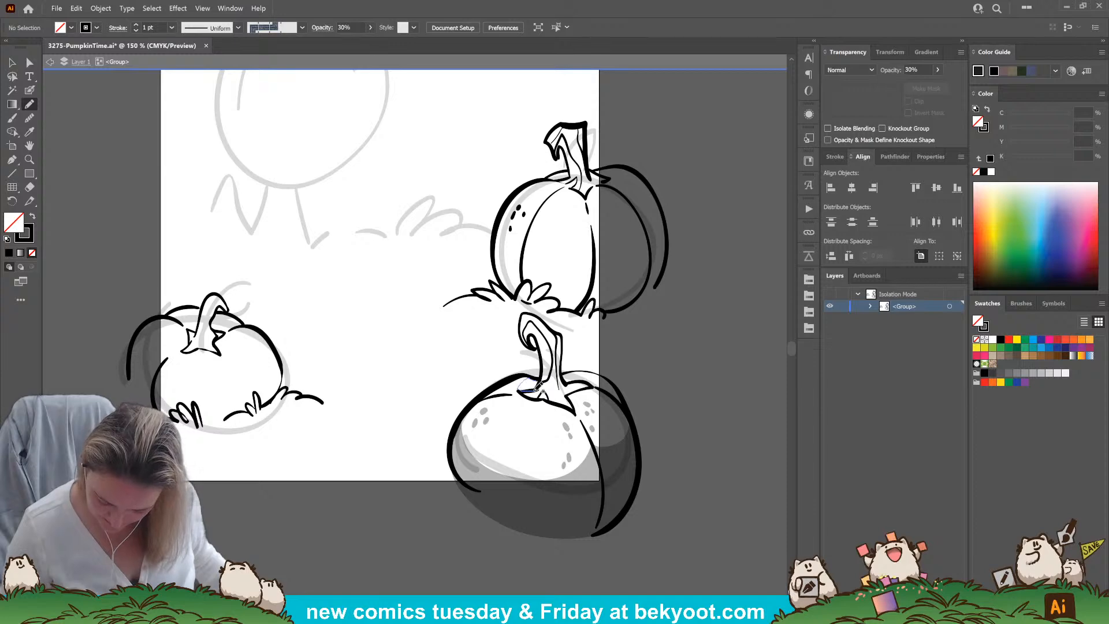
Draw a small closed Pencil shadow shape behind the left of the lower-right pumpkin's stem base and fill it with black
drag(543, 379, 534, 384)
key(ctrl+shift+a)
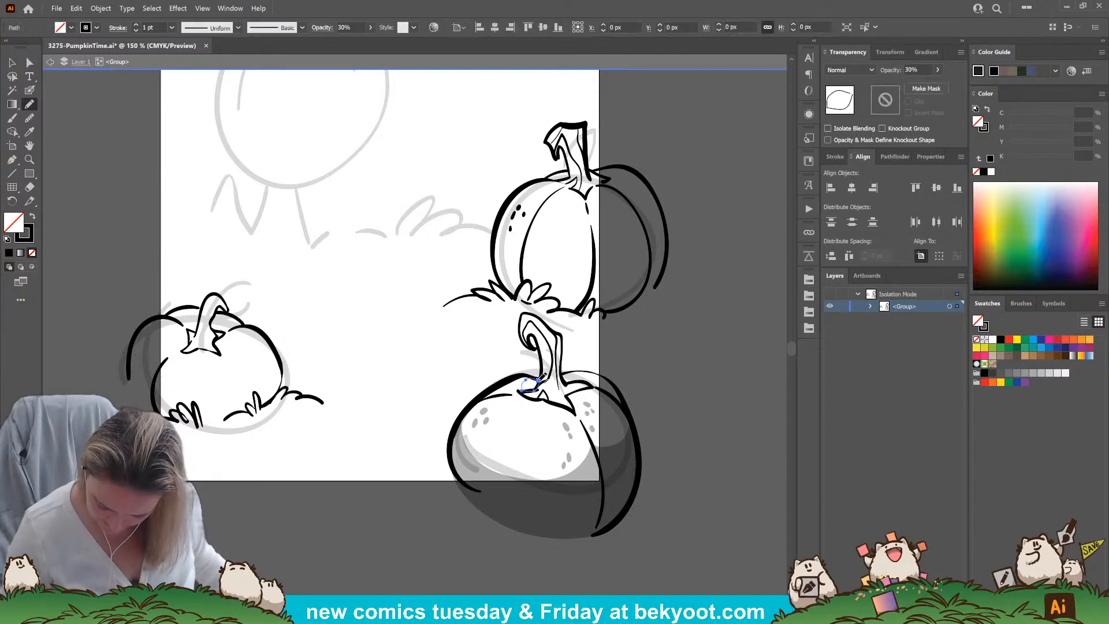
key(shift+x)
key(ctrl+shift+a)
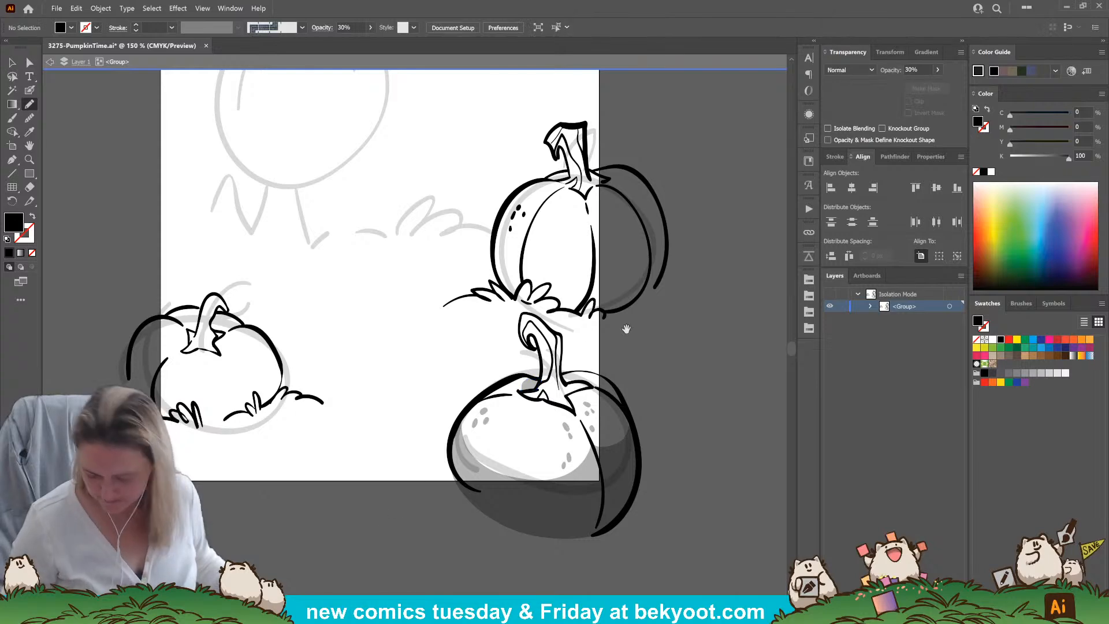
Brush translucent shading along the lower-right pumpkin's stem and onto the right segment beside the stem base
scroll(528, 335, right, 2)
click(29, 90)
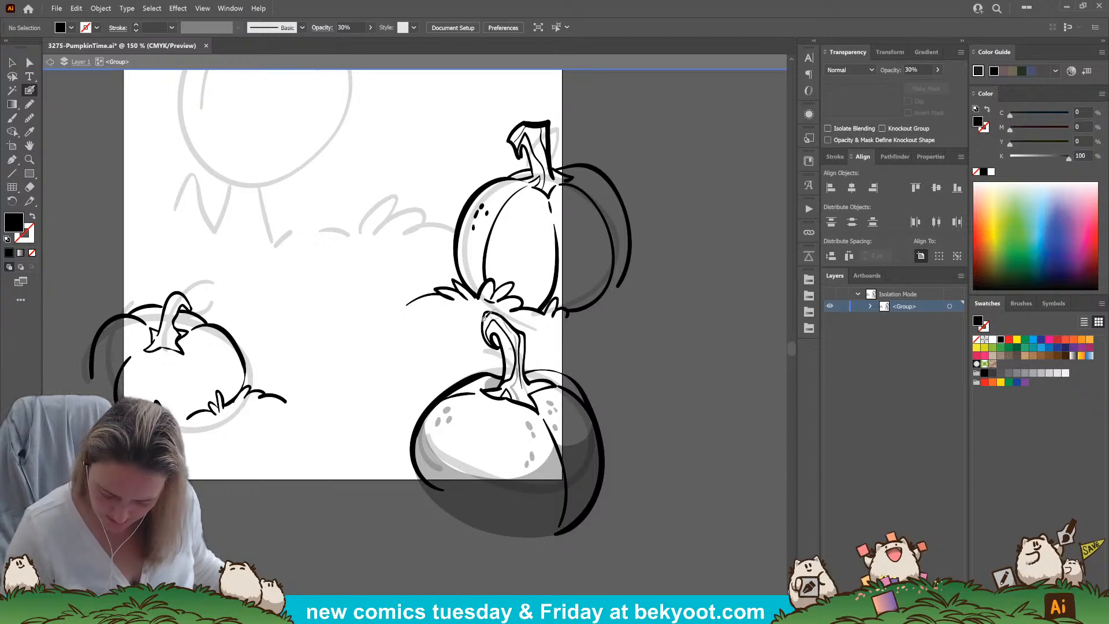
key(shift+x)
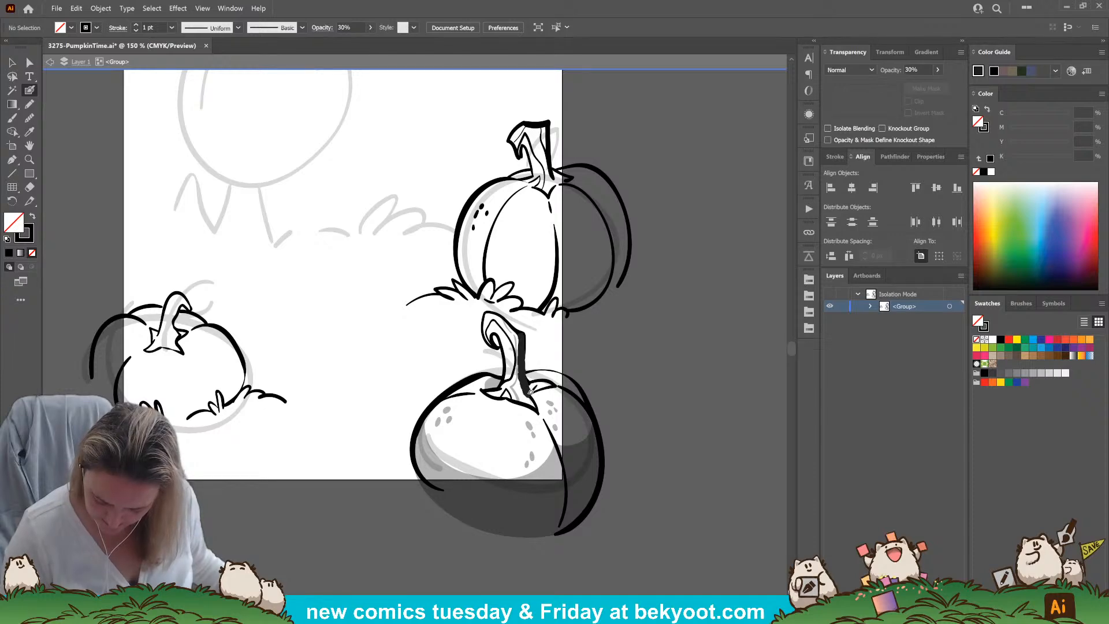
mouse_move(547, 384)
mouse_down()
mouse_move(532, 399)
mouse_move(544, 423)
mouse_up()
key(ctrl+z)
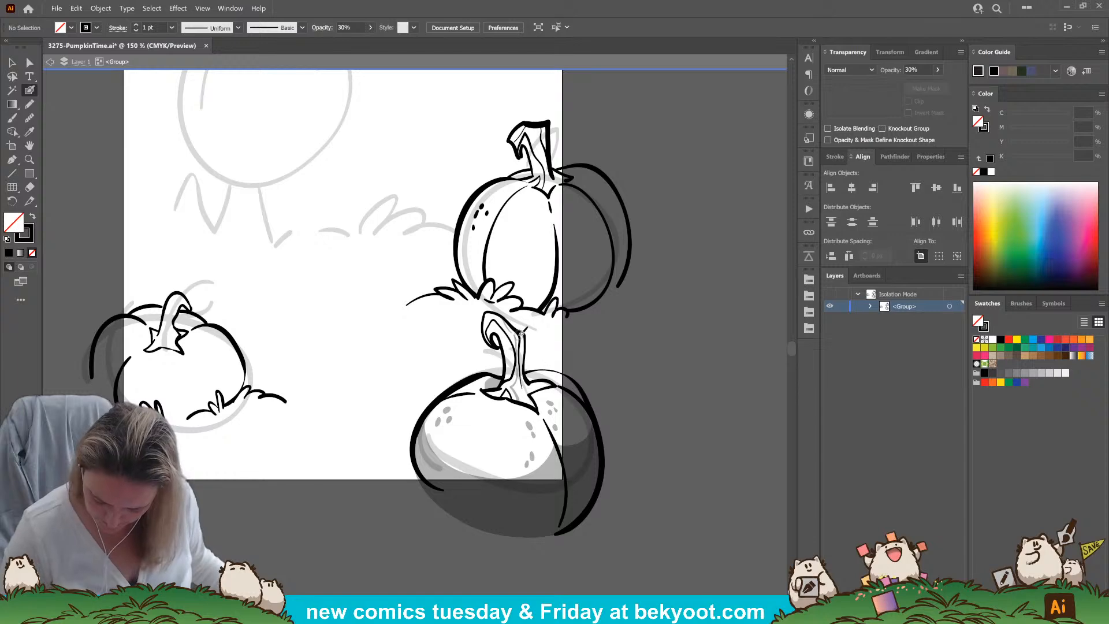
mouse_move(523, 343)
mouse_down()
mouse_move(546, 418)
mouse_move(555, 390)
mouse_move(572, 388)
mouse_move(544, 392)
mouse_up()
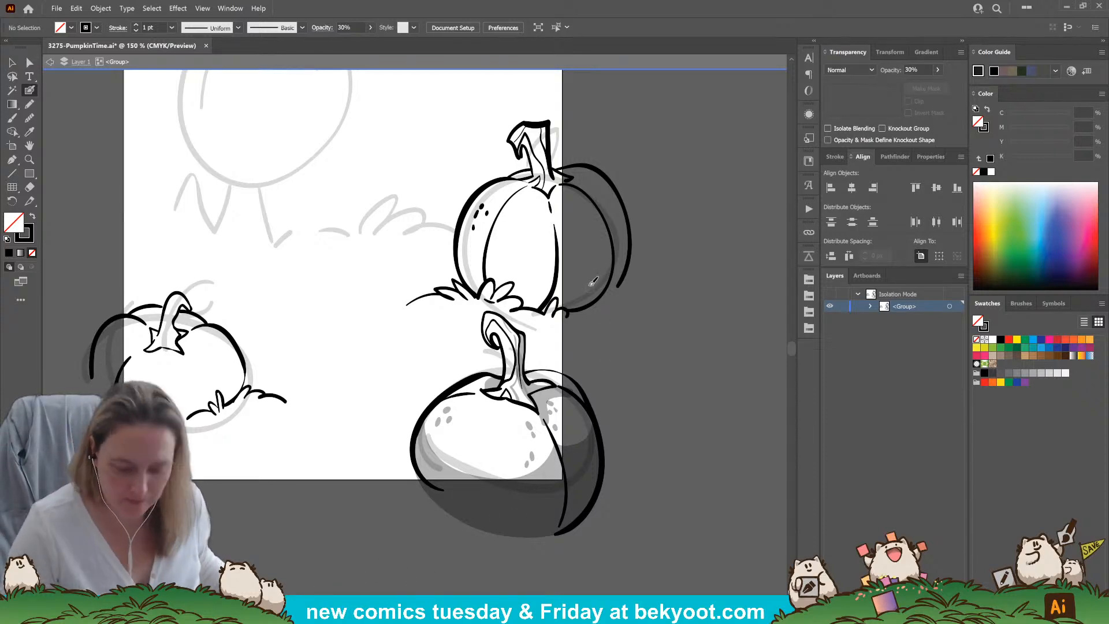
Draw a closed Pencil shadow with scalloped top across the upper pumpkin's lower half, following the grass edge, and fill it with black
key(b)
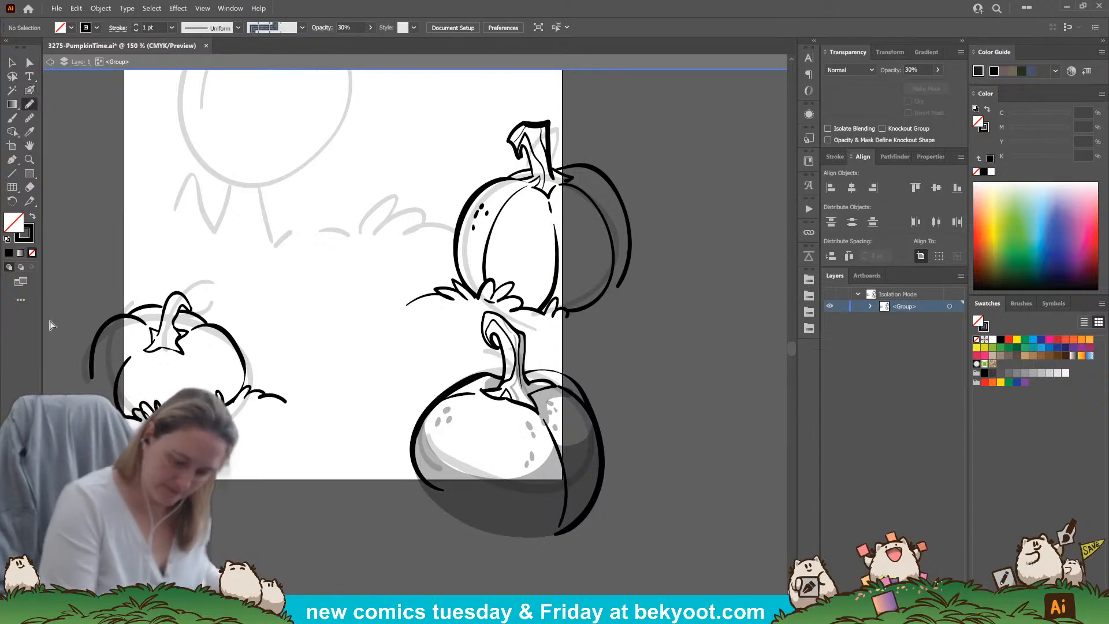
drag(642, 372, 565, 373)
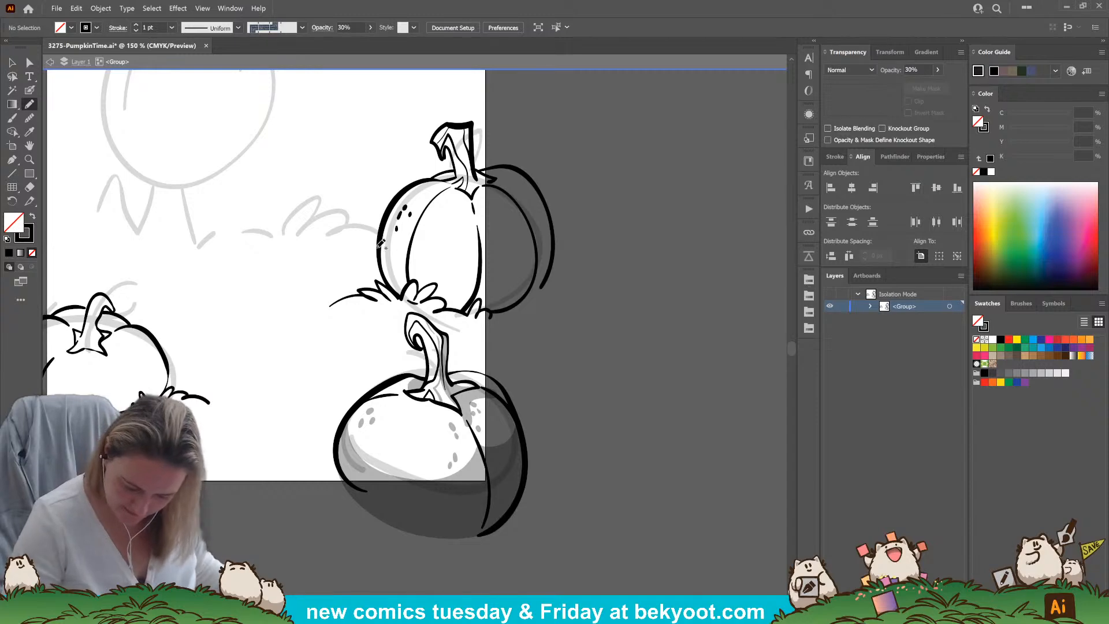
mouse_move(409, 245)
mouse_down()
mouse_move(439, 268)
mouse_move(473, 270)
mouse_move(483, 258)
mouse_move(497, 273)
mouse_move(529, 264)
mouse_move(554, 231)
mouse_move(551, 275)
mouse_move(525, 302)
mouse_move(452, 307)
mouse_up()
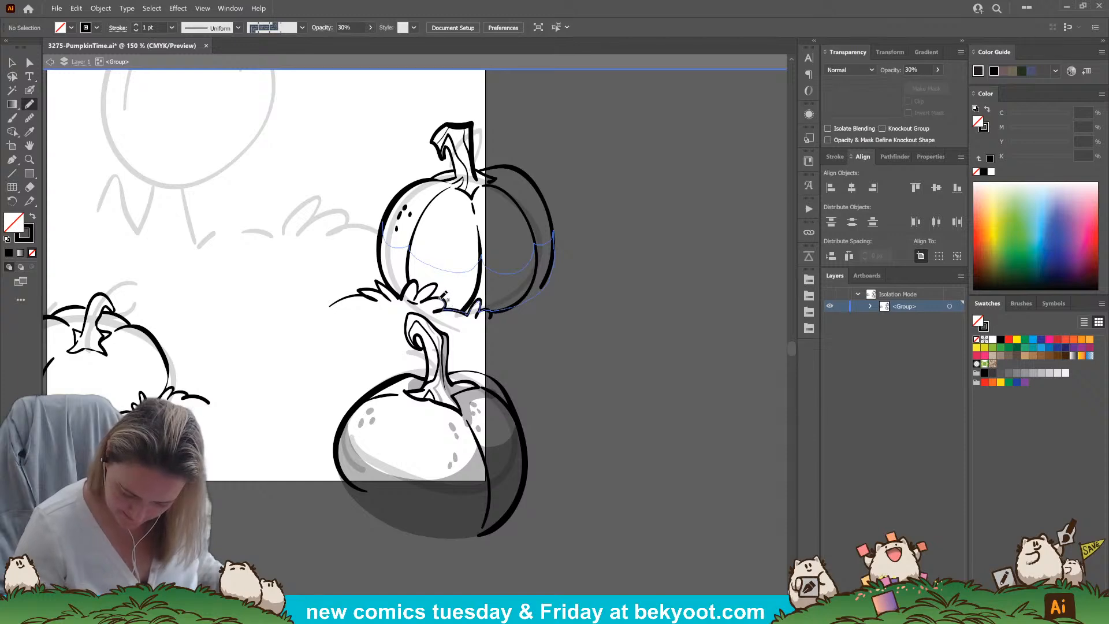
mouse_move(410, 288)
mouse_down()
mouse_move(387, 285)
mouse_move(383, 221)
mouse_up()
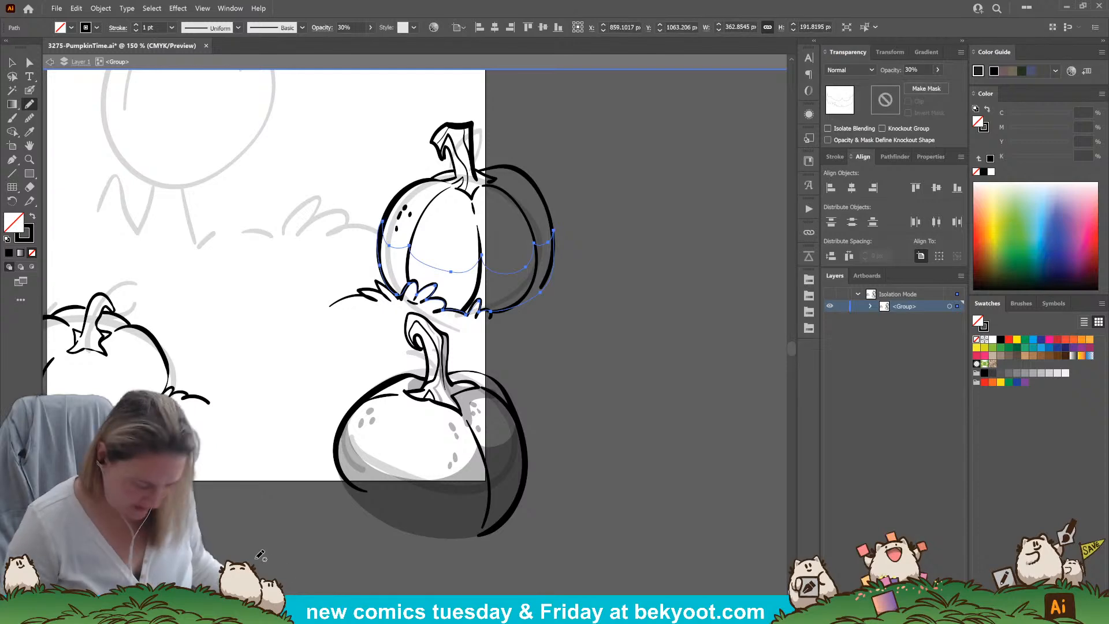
key(shift+x)
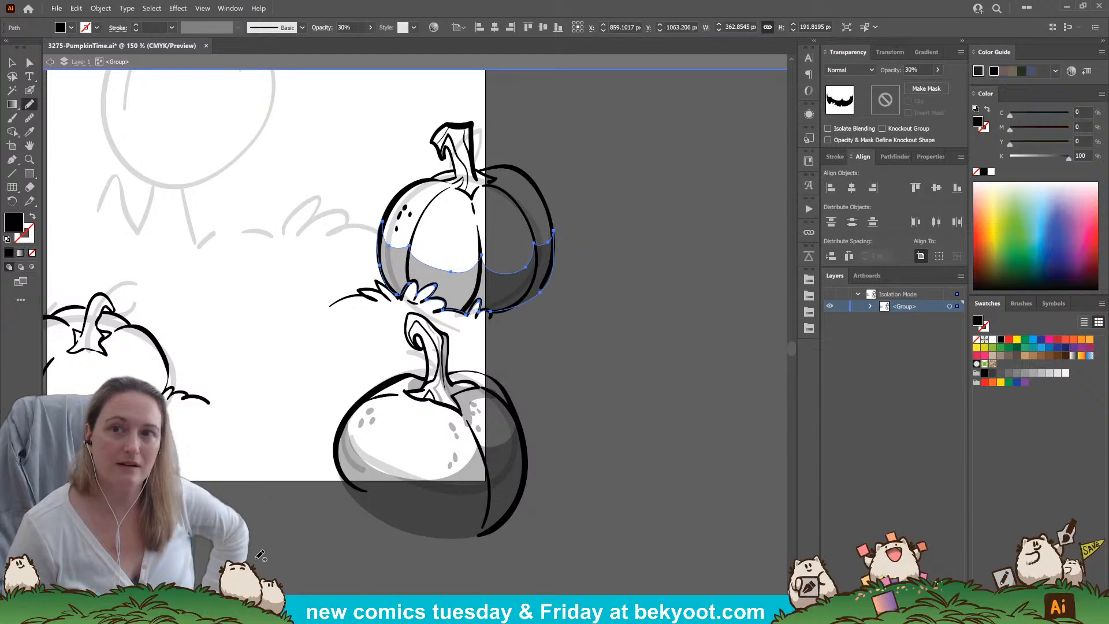
Dab a small cluster of translucent spots on the left of the upper pumpkin's middle segment
click(29, 90)
key(ctrl+shift+a)
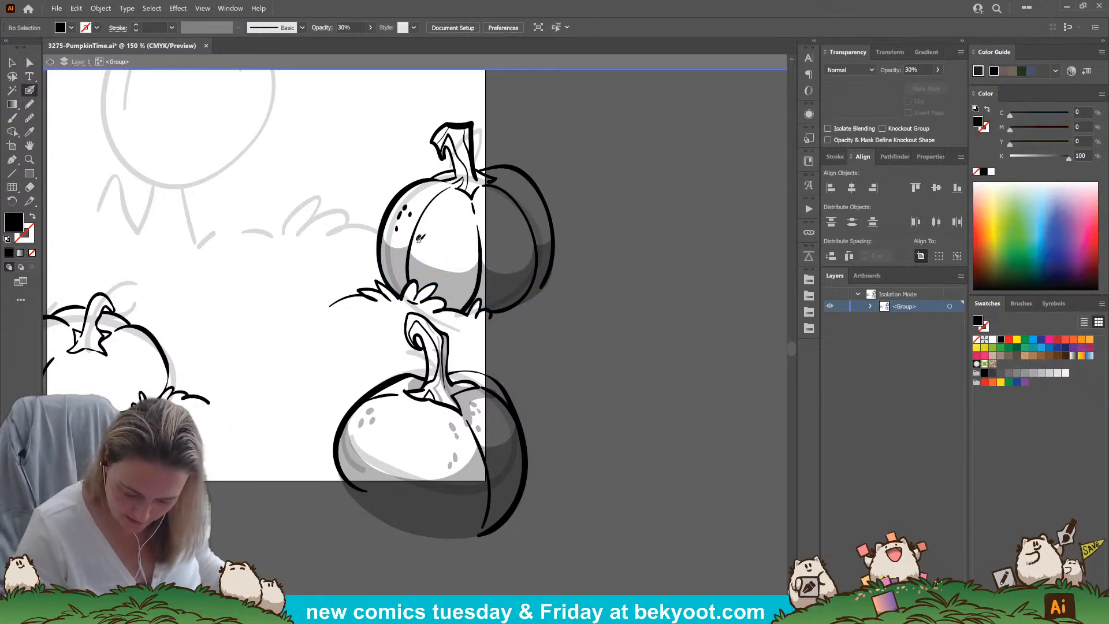
key(shift+x)
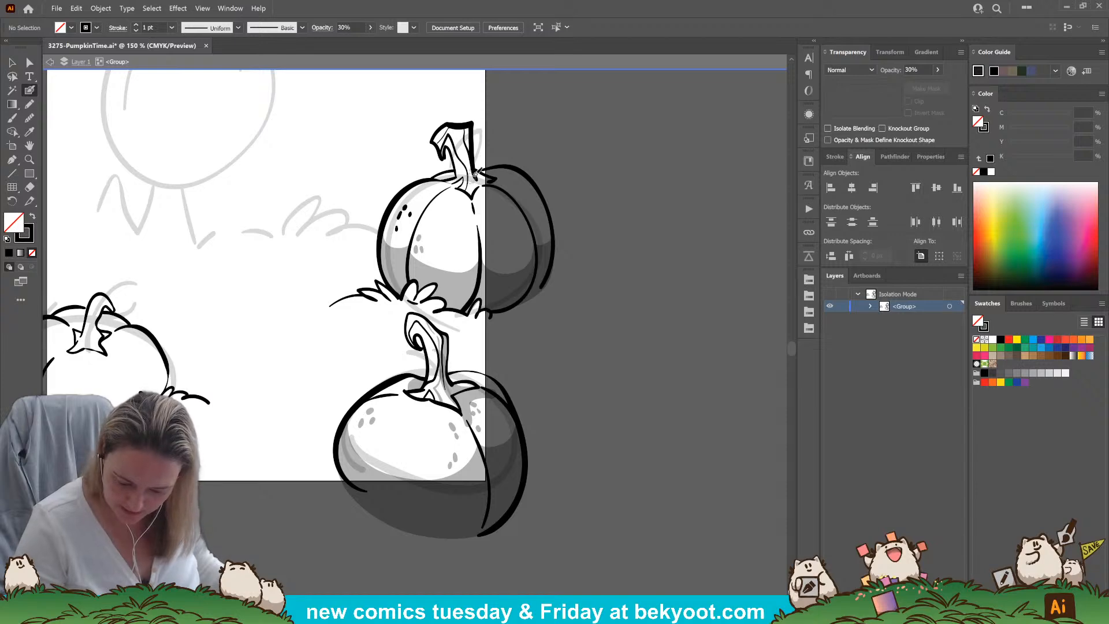
Draw a closed Pencil shadow shape over the base of the upper pumpkin's stem and fill it with black
key(n)
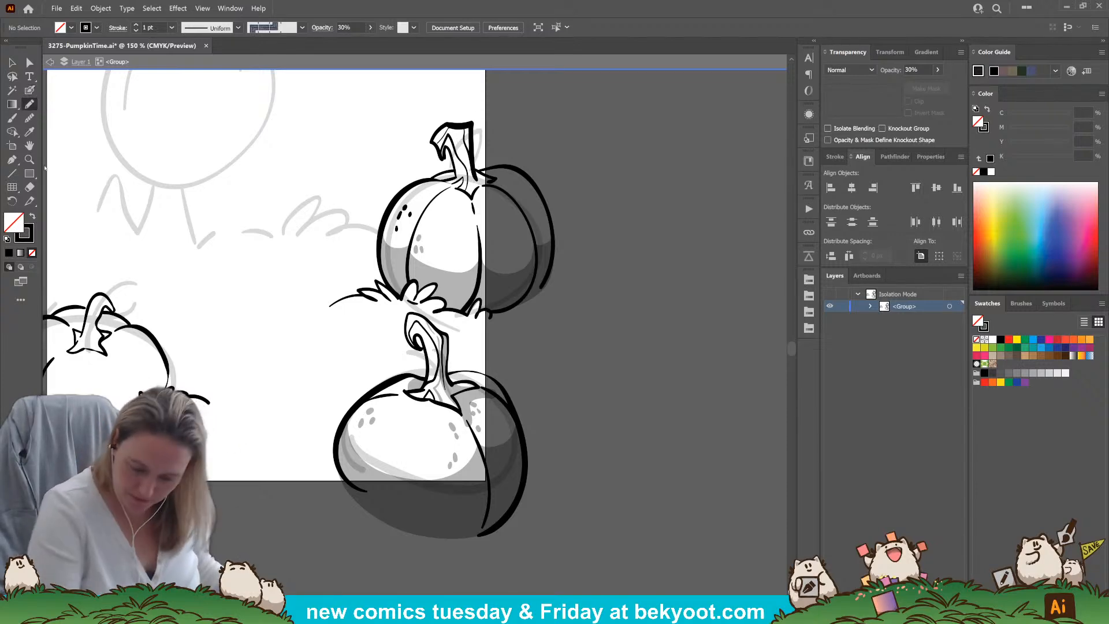
mouse_move(443, 182)
mouse_down()
mouse_move(471, 157)
mouse_move(493, 183)
mouse_move(471, 198)
mouse_move(443, 180)
mouse_up()
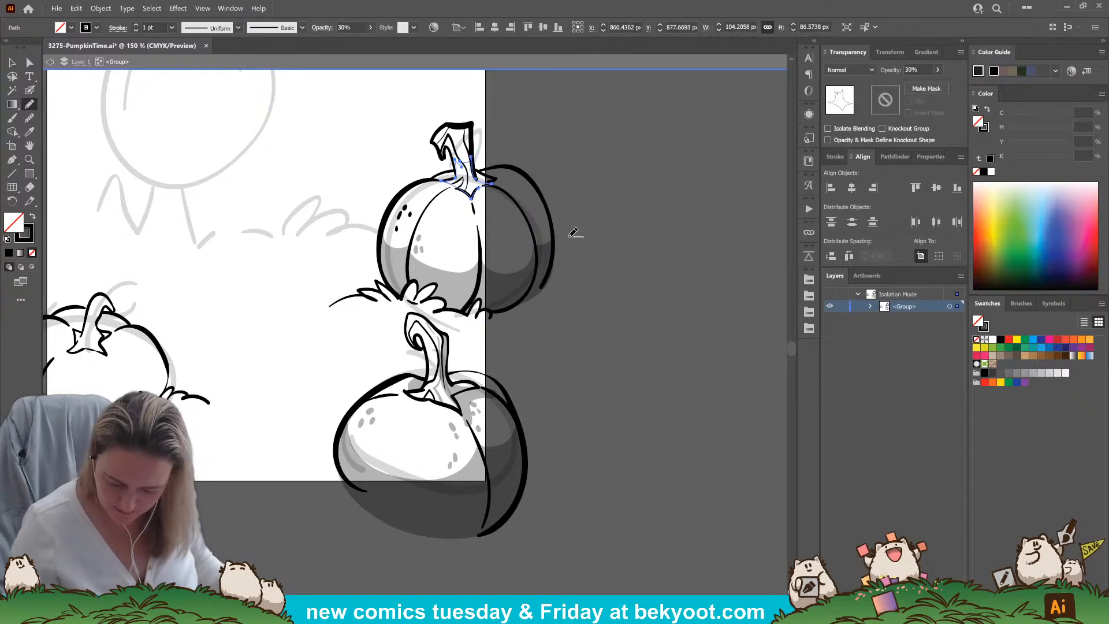
ctrl+click(595, 211)
drag(537, 300, 495, 302)
drag(561, 426, 552, 392)
drag(497, 230, 540, 272)
drag(246, 417, 378, 416)
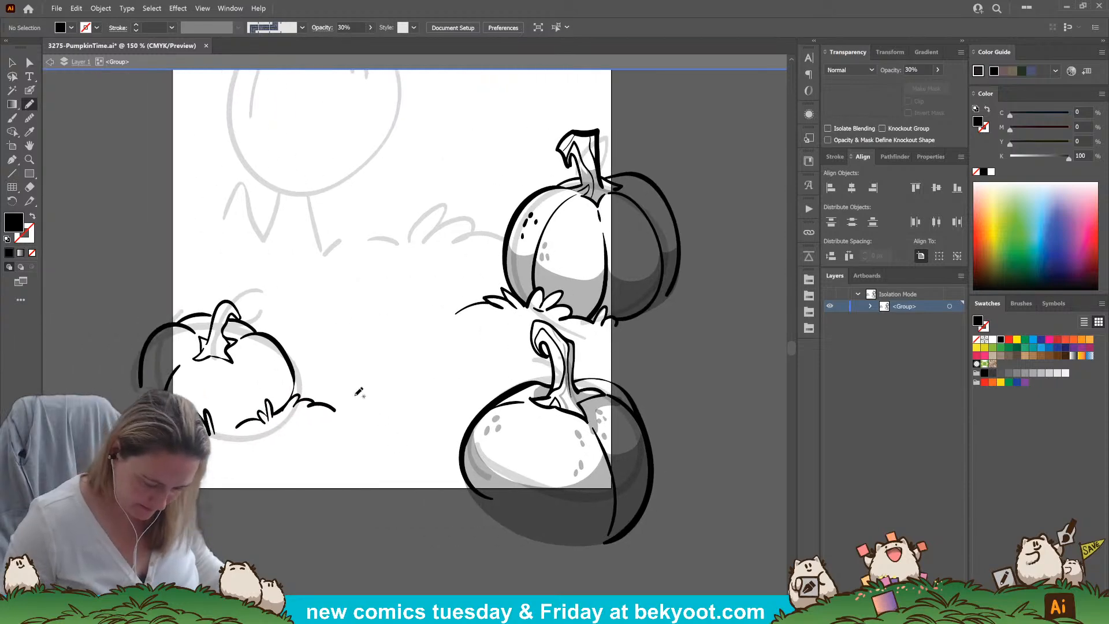
Draw filled Pencil shadow shapes over the lower-left pumpkin's underside and left segment, following the grass tufts
click(30, 90)
drag(310, 453, 352, 417)
click(30, 103)
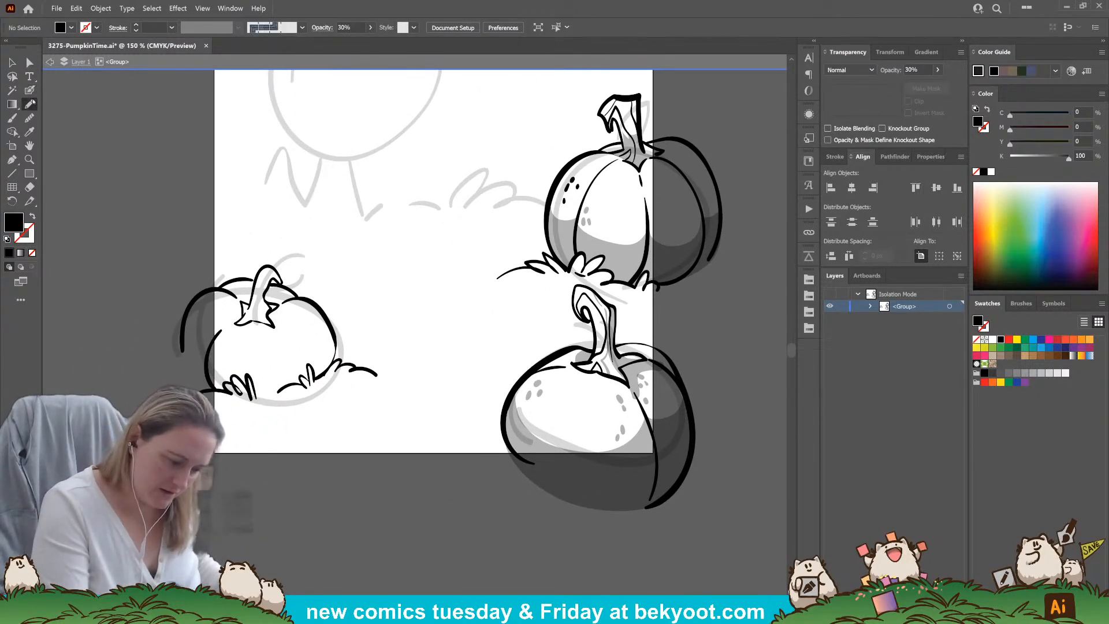
mouse_move(219, 357)
mouse_down()
mouse_move(249, 367)
mouse_move(295, 360)
mouse_move(326, 315)
mouse_up()
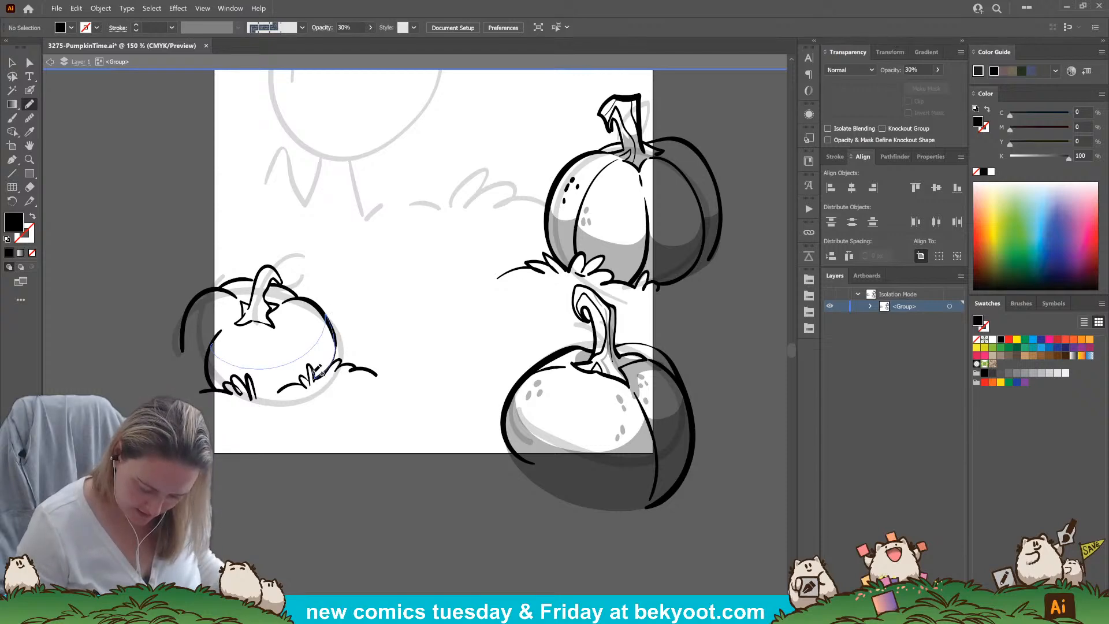
drag(307, 381, 253, 379)
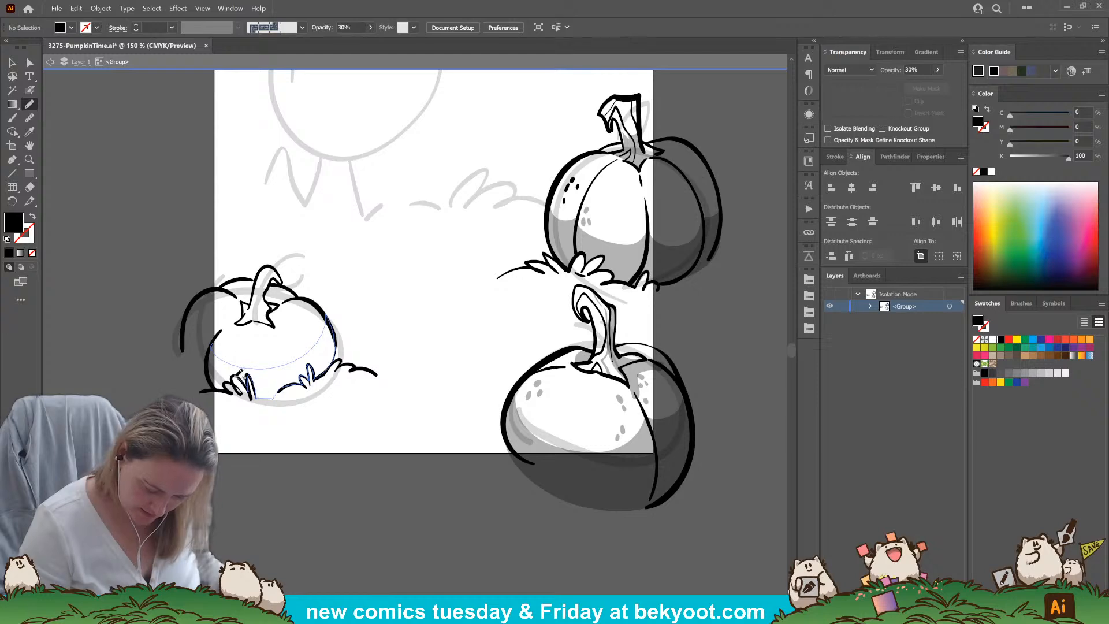
drag(185, 342, 215, 345)
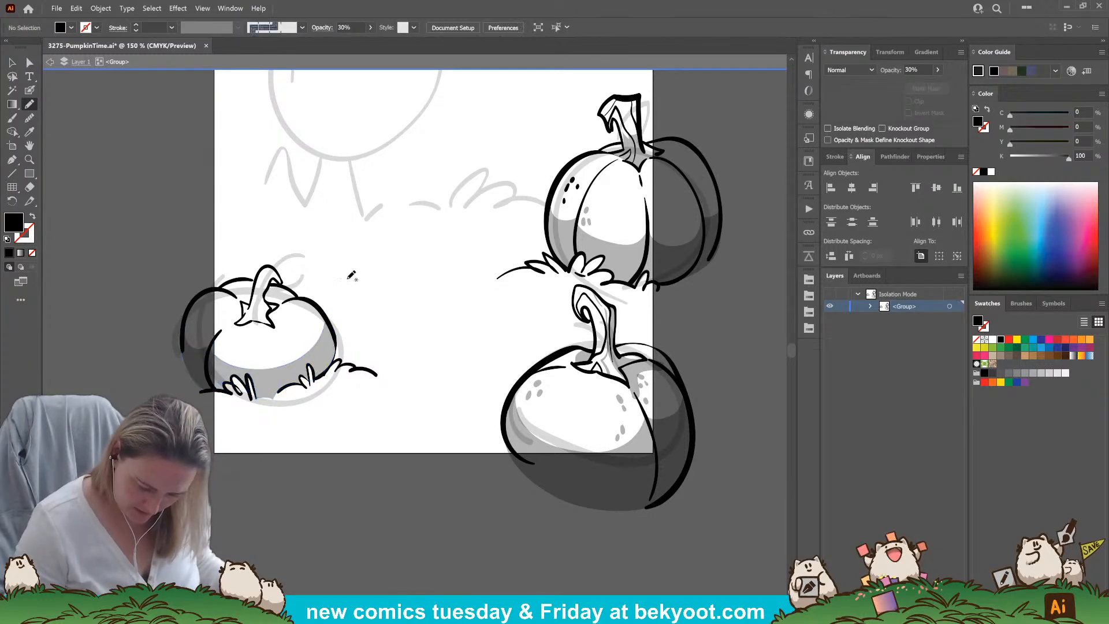
Brush translucent shading at 30% opacity along the lower-left pumpkin's curved stem, undoing the stray strokes
click(30, 91)
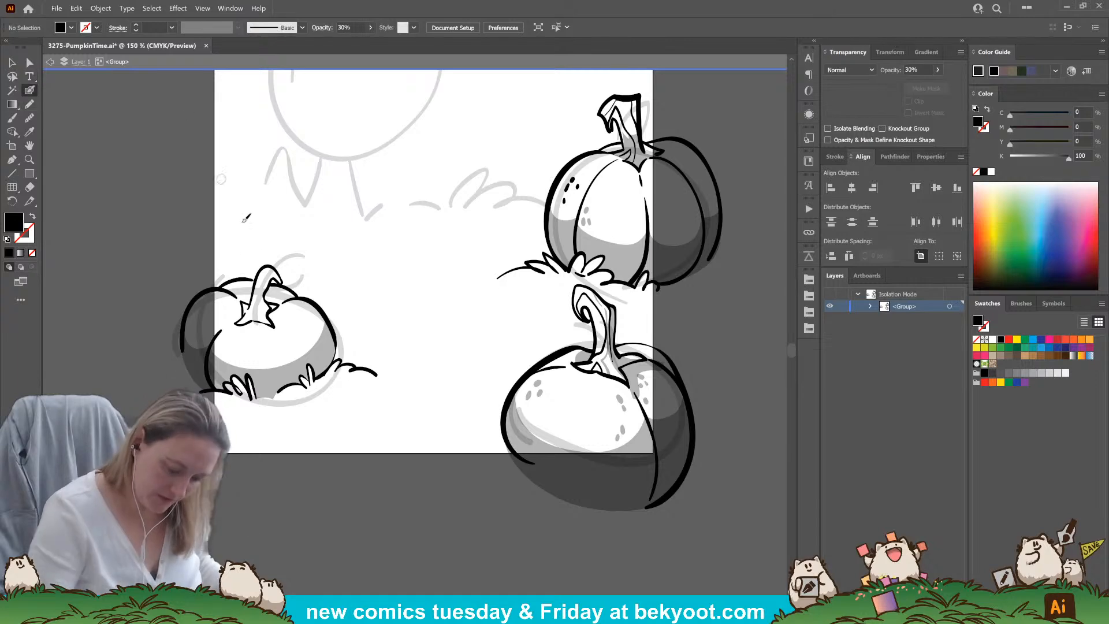
key(shift+x)
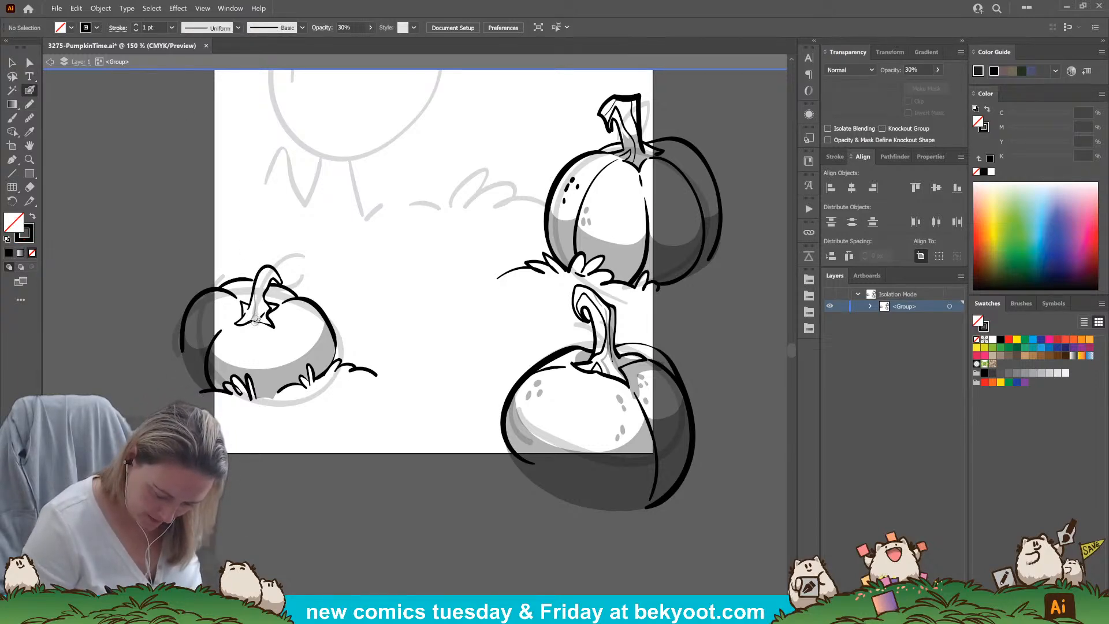
drag(262, 270, 266, 271)
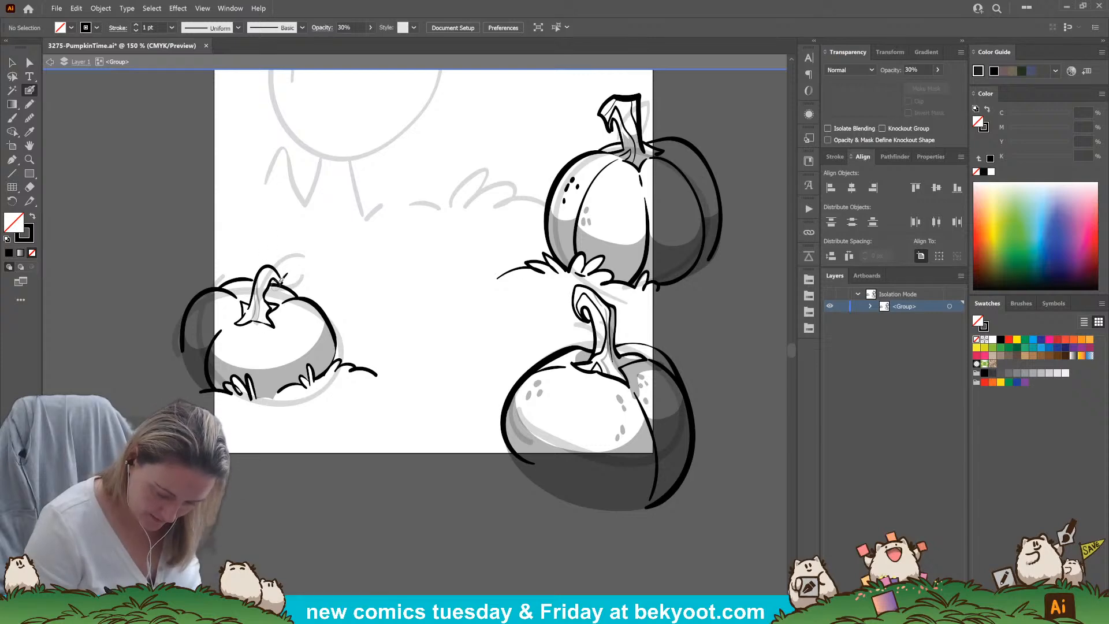
mouse_move(276, 275)
mouse_down()
mouse_move(266, 292)
mouse_move(279, 270)
mouse_up()
key(ctrl+z)
key(ctrl+z)
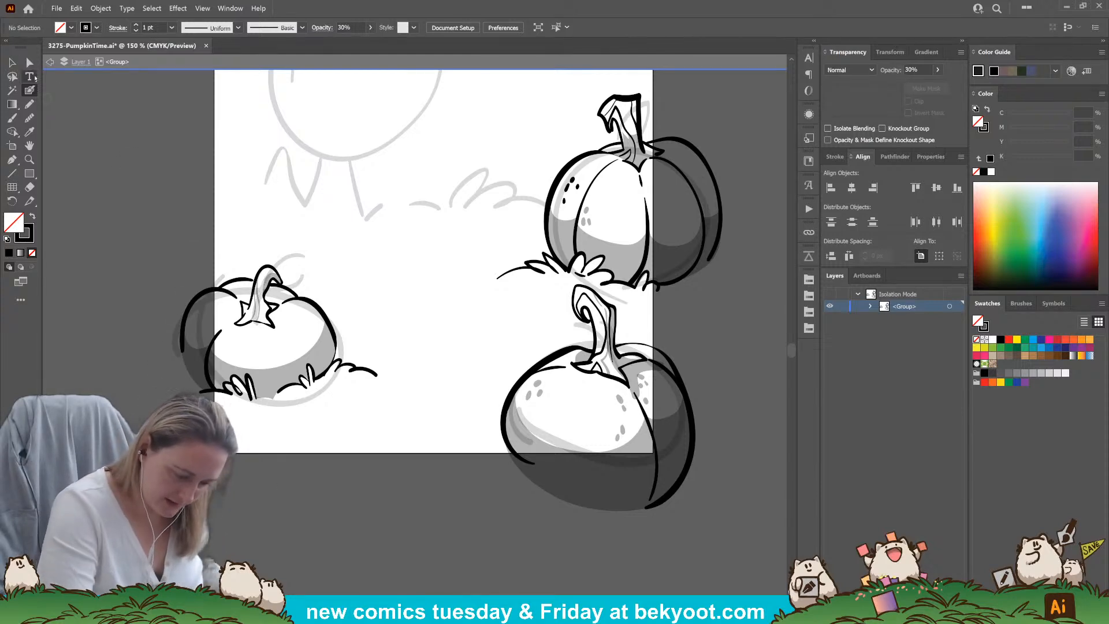
Pick up the opaque black line style, ink a pointed crease at the base of the lower-left pumpkin's stem and nudge it into place
ctrl+click(310, 299)
ctrl+click(314, 513)
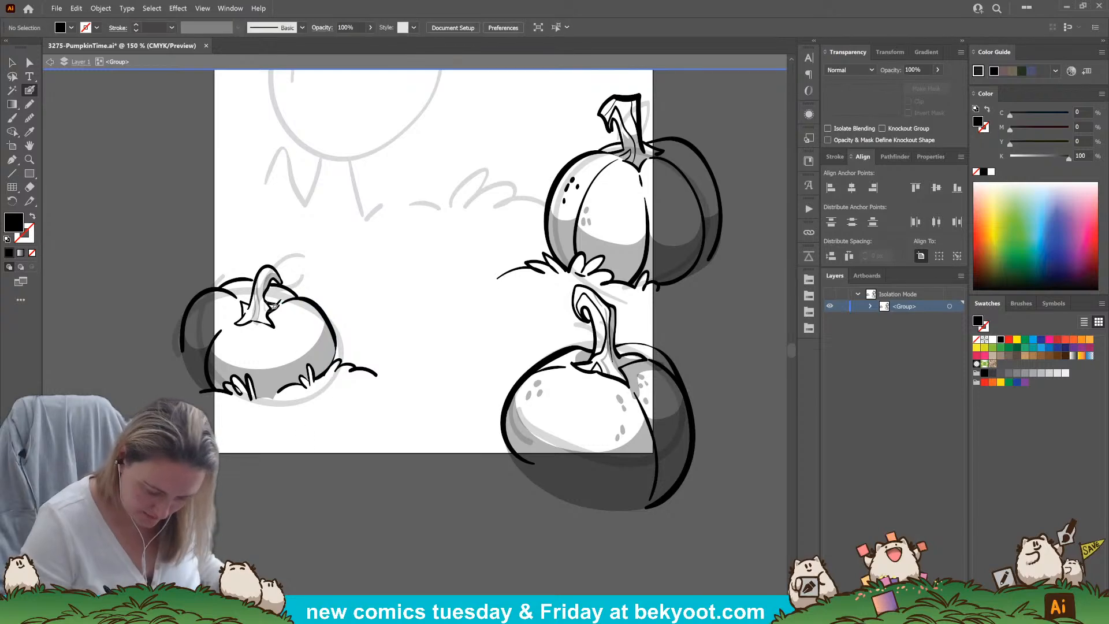
key(shift+x)
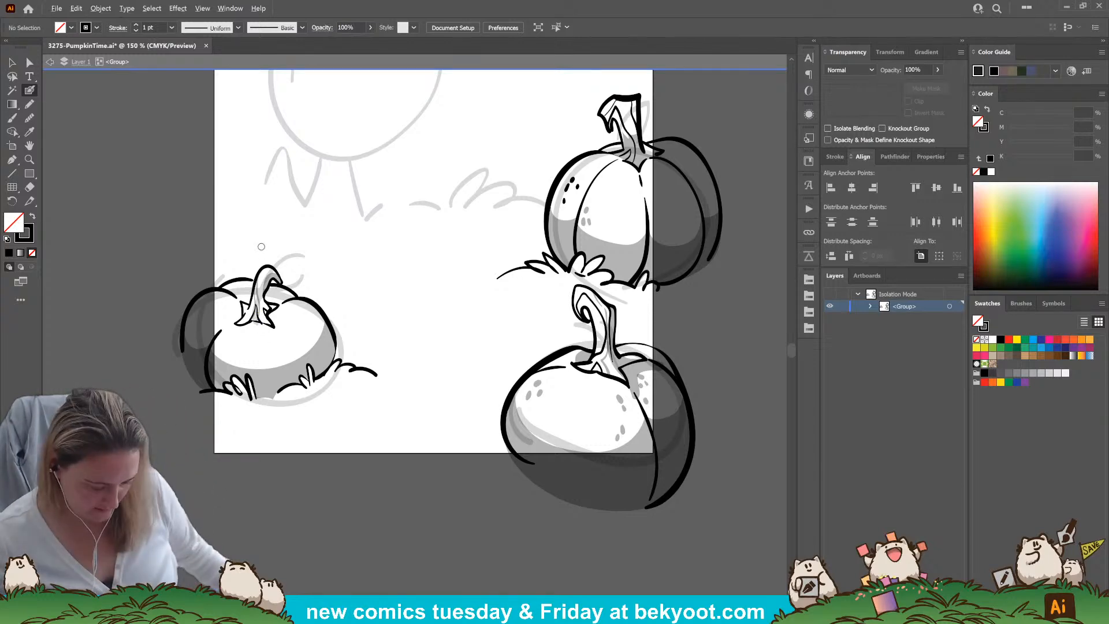
scroll(255, 288, up, 3)
ctrl+click(285, 372)
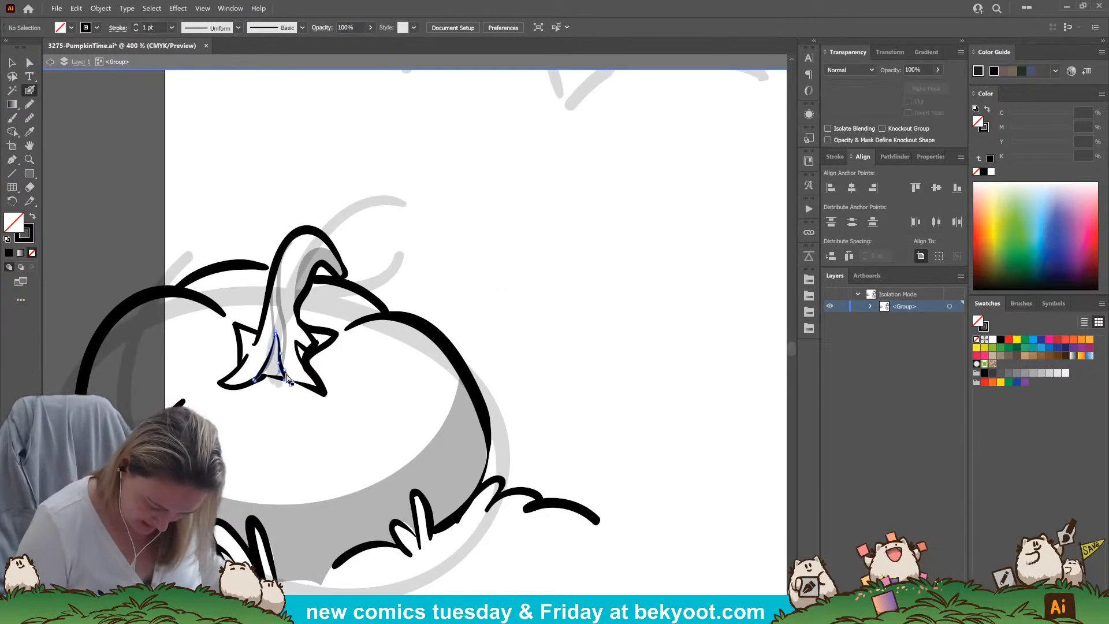
click(11, 61)
drag(286, 374, 289, 372)
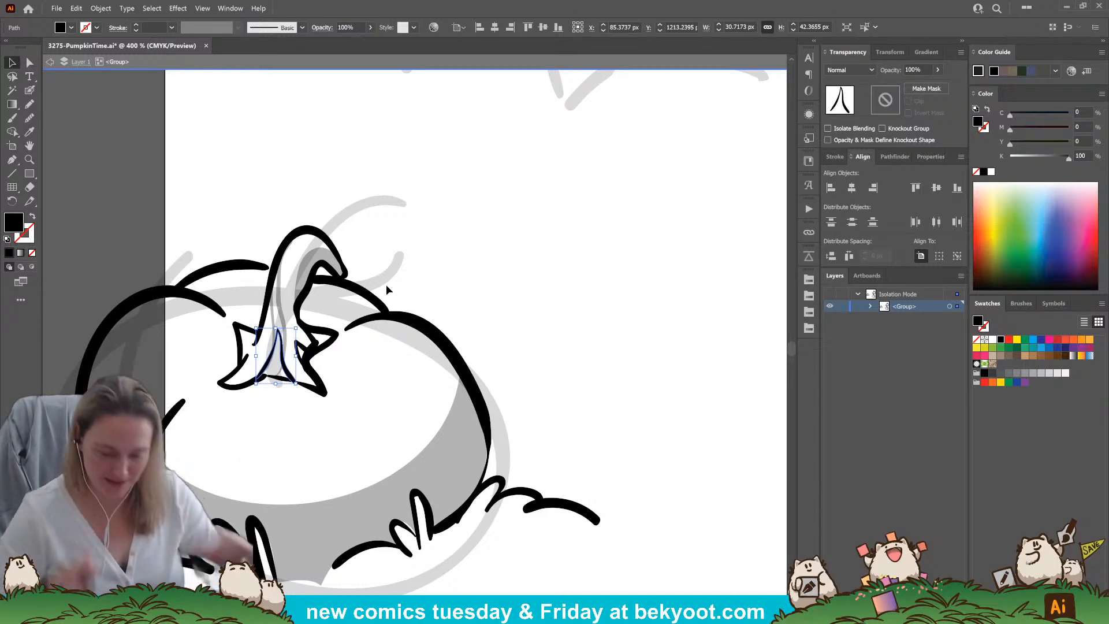
Ink thin contour lines down the lower-left pumpkin's stem beside the pointed crease, undoing a misdrawn stroke
click(29, 90)
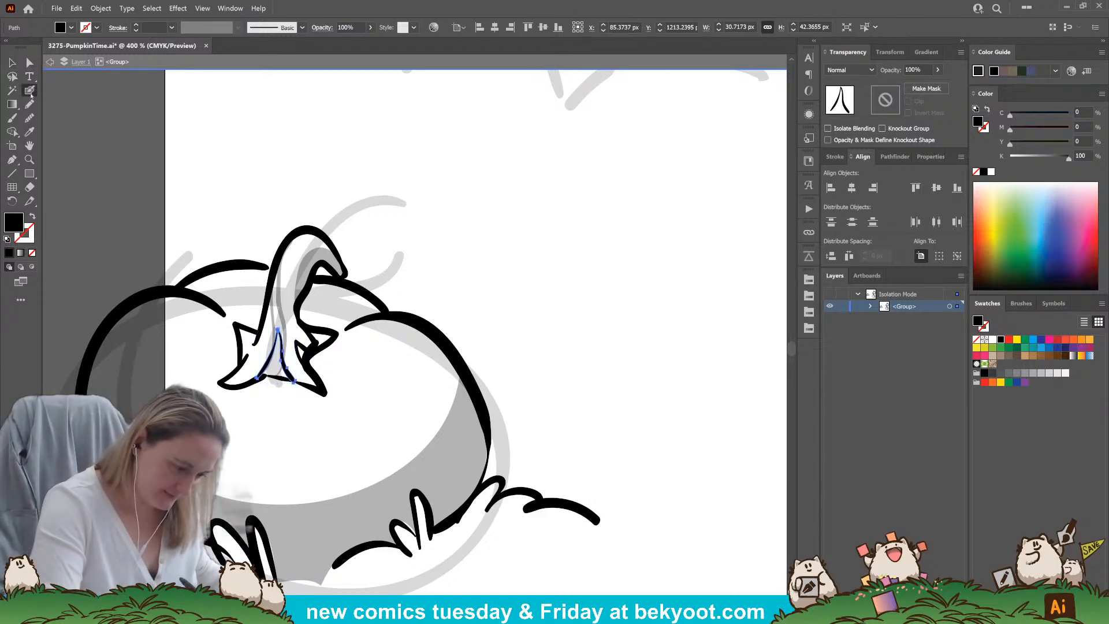
ctrl+click(131, 191)
mouse_move(263, 355)
mouse_down()
mouse_move(287, 248)
mouse_move(268, 365)
mouse_up()
key(ctrl+z)
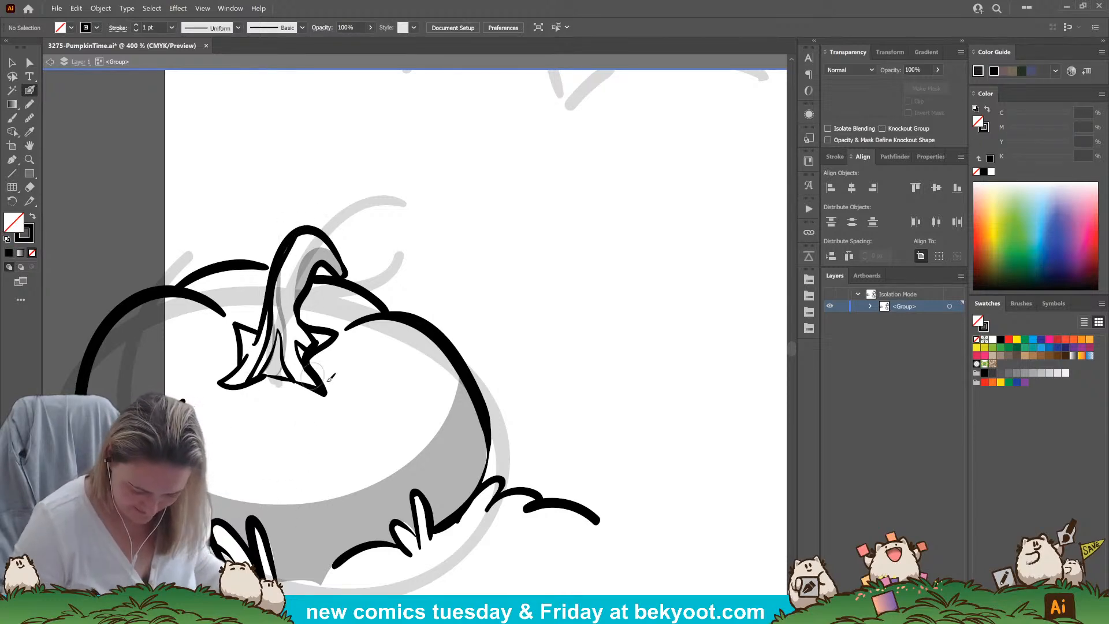
scroll(317, 373, down, 3)
scroll(317, 372, right, 2)
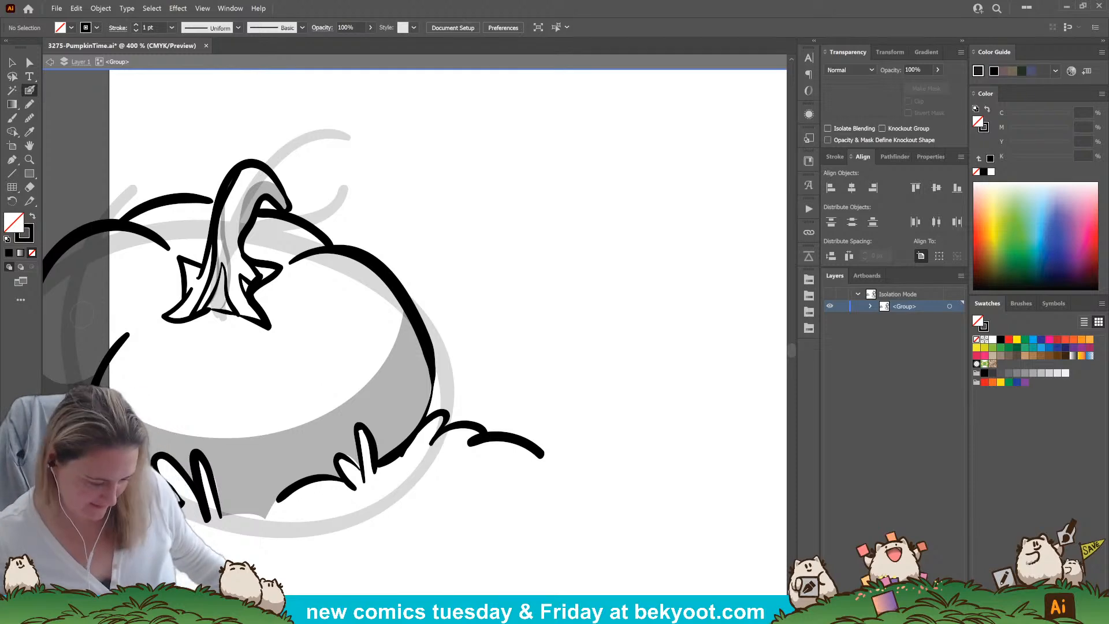
drag(234, 172, 228, 291)
Draw a filled 30% opacity Pencil shadow cast by the lower-left pumpkin's stem, following the stem's right edge and leaf tip
click(29, 105)
key(ctrl+shift+a)
mouse_move(267, 261)
mouse_down()
mouse_move(290, 232)
mouse_move(265, 212)
mouse_move(250, 248)
mouse_move(258, 280)
mouse_up()
key(ctrl+z)
mouse_move(287, 218)
mouse_down()
mouse_move(260, 212)
mouse_move(250, 228)
mouse_move(250, 290)
mouse_move(277, 278)
mouse_move(287, 214)
mouse_up()
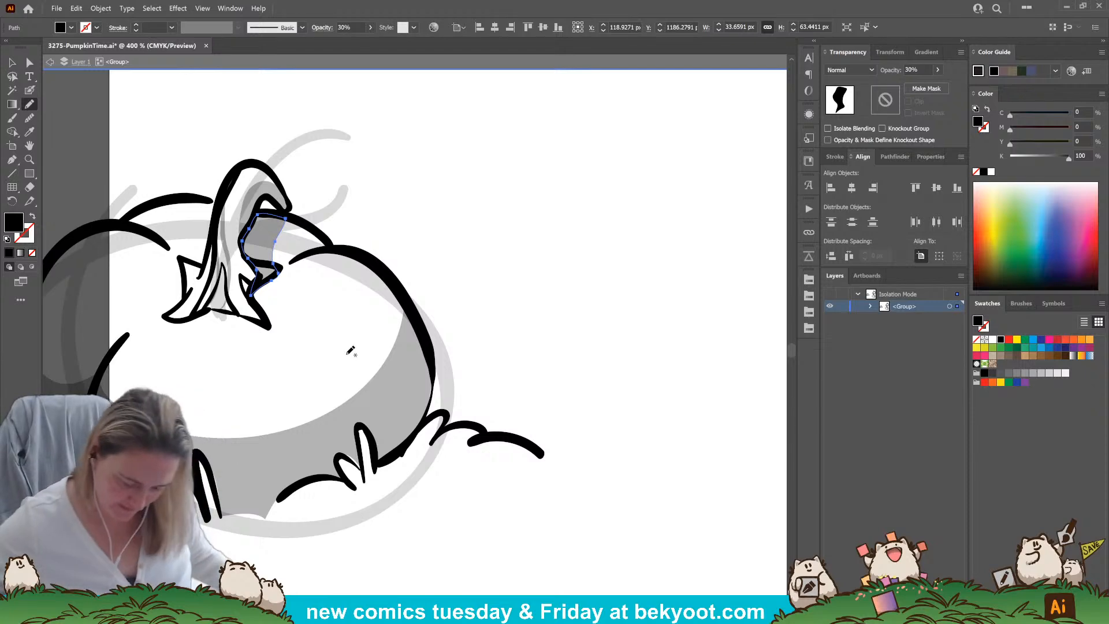
key(ctrl+minus)
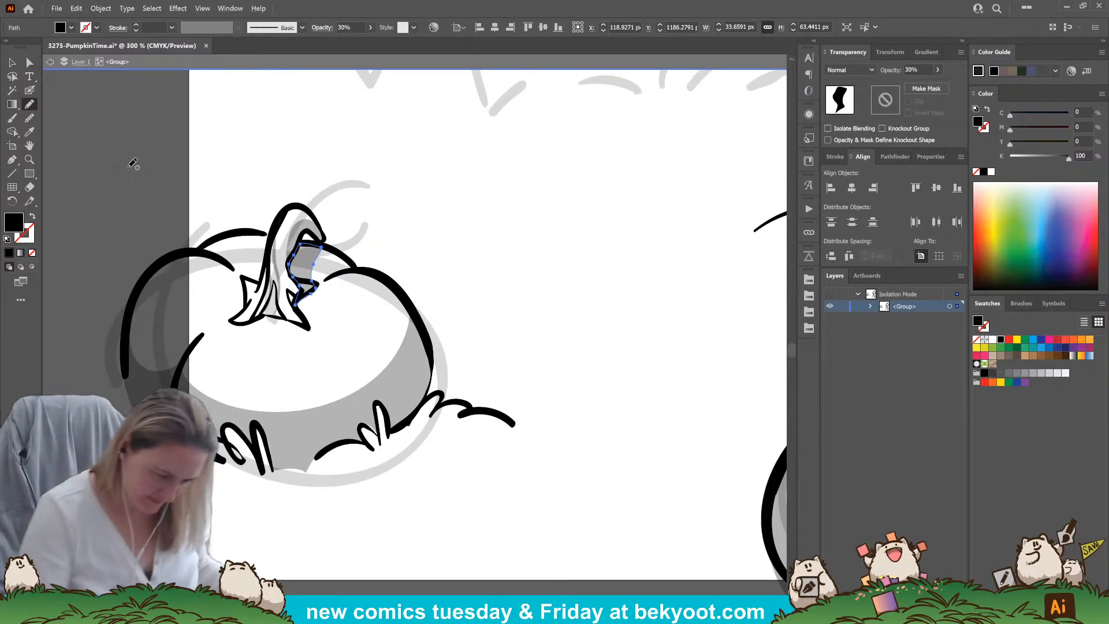
Adjust the anchor point of the lower-left pumpkin's underside shadow at the right-hand grass tuft
click(30, 61)
click(258, 438)
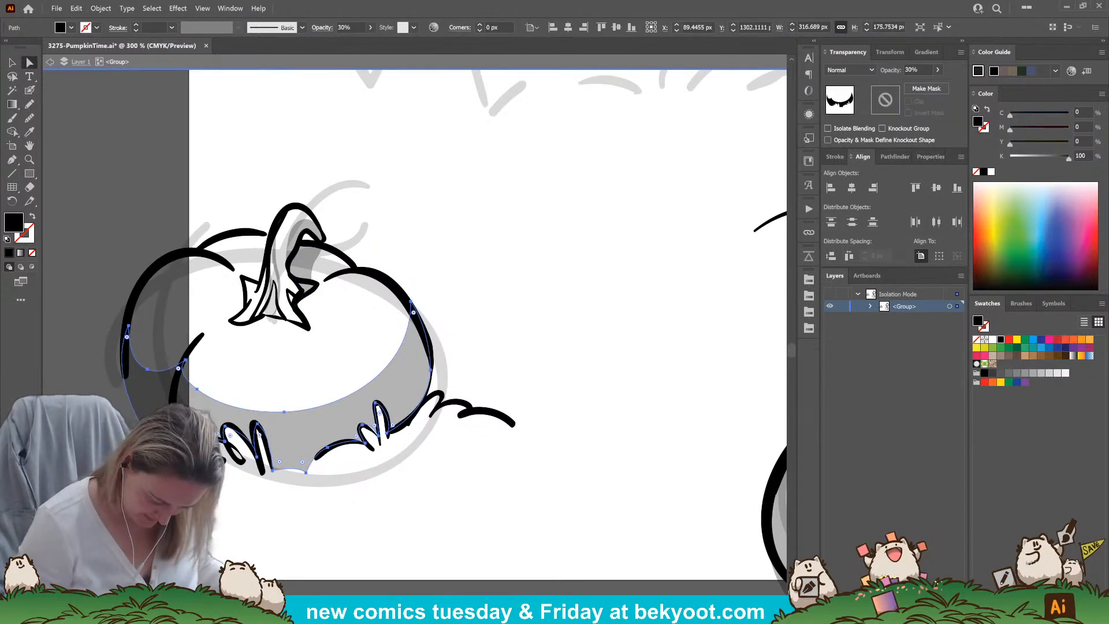
click(379, 432)
click(468, 289)
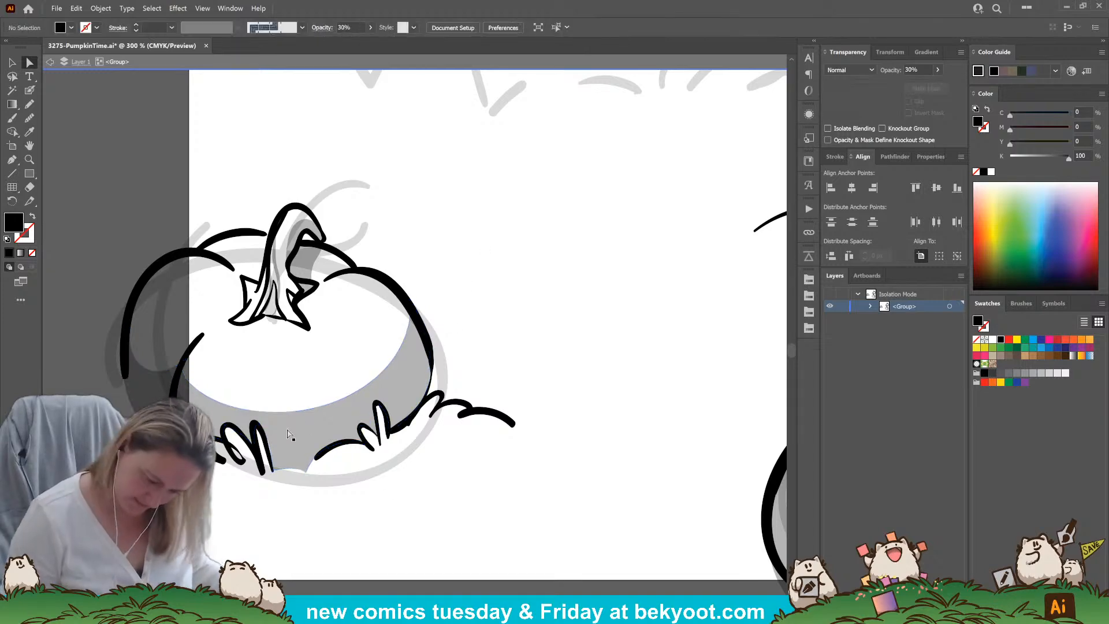
Pick up the underside shadow's 30% opacity and dab small translucent spots near the lower-left pumpkin's upper right edge
click(29, 90)
ctrl+click(400, 393)
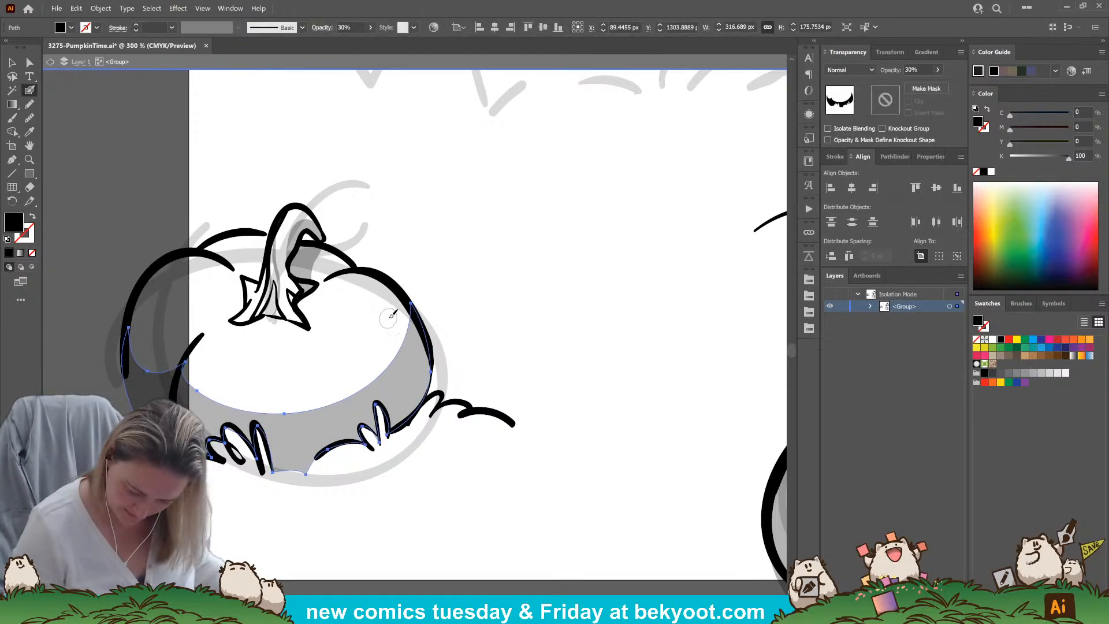
ctrl+click(470, 308)
key(shift+x)
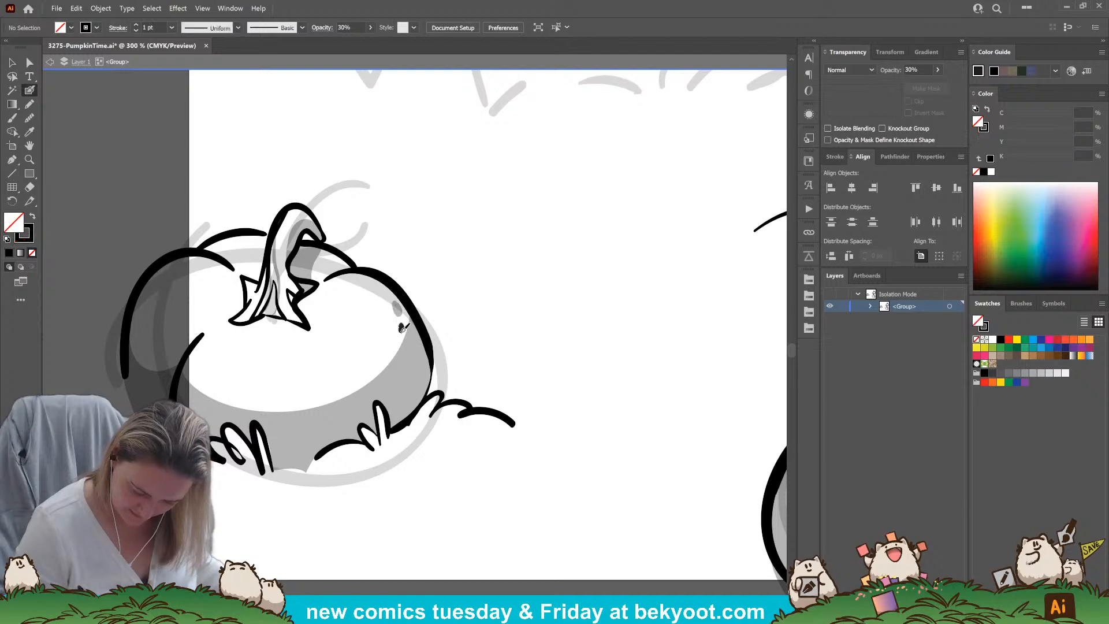
drag(471, 247, 438, 264)
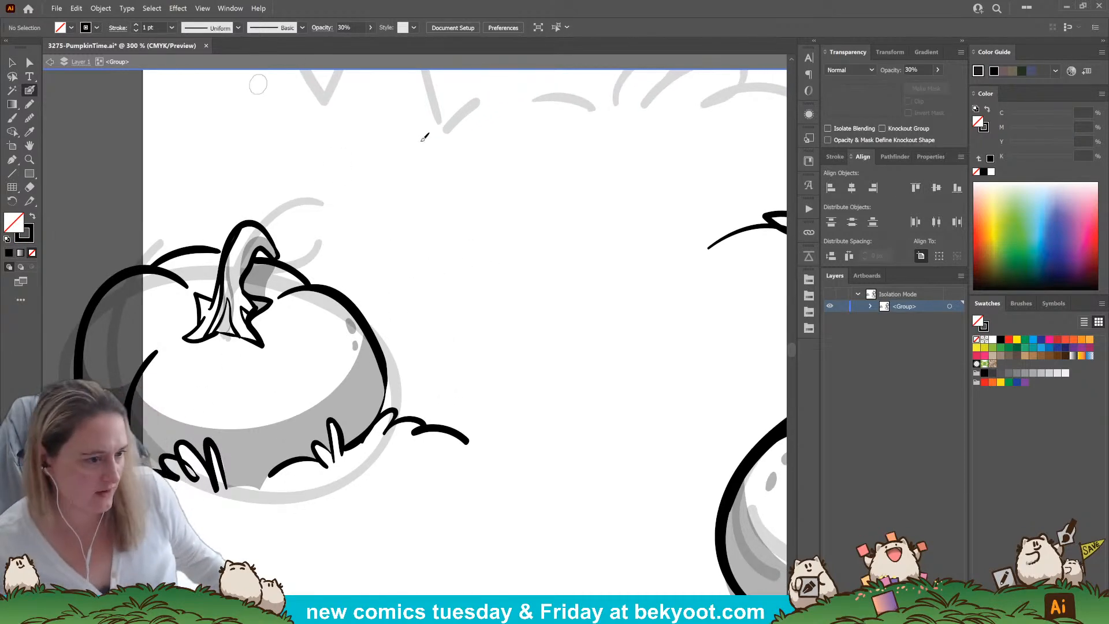
Ink a large rounded pumpkin outline over the sketched bird's body, using the upper pumpkin's opaque black line style
key(ctrl+1)
drag(456, 153, 380, 358)
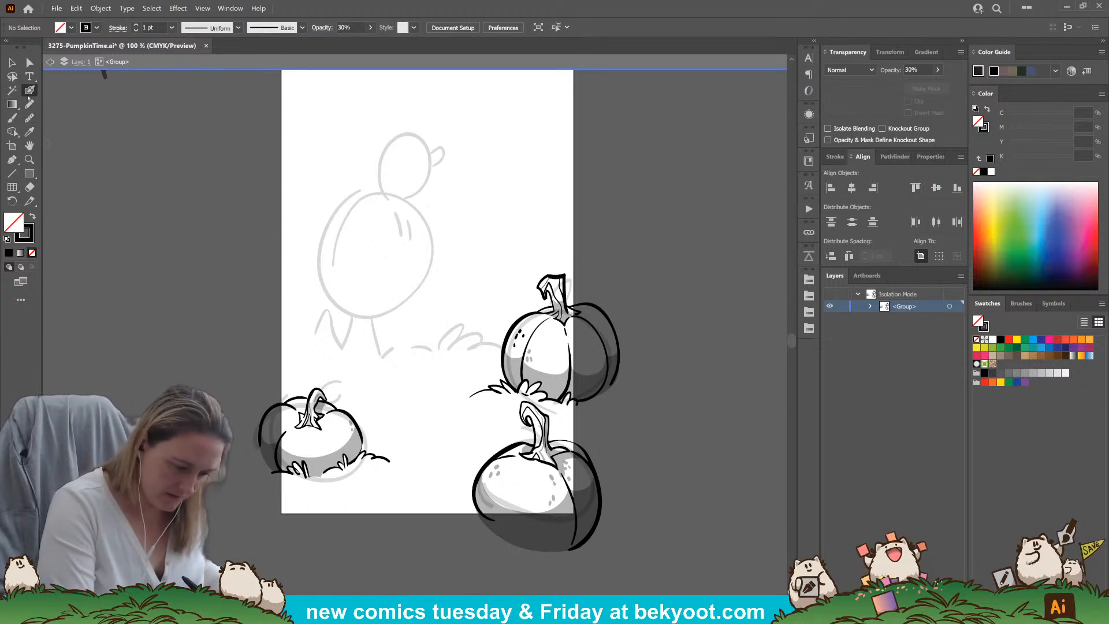
click(30, 90)
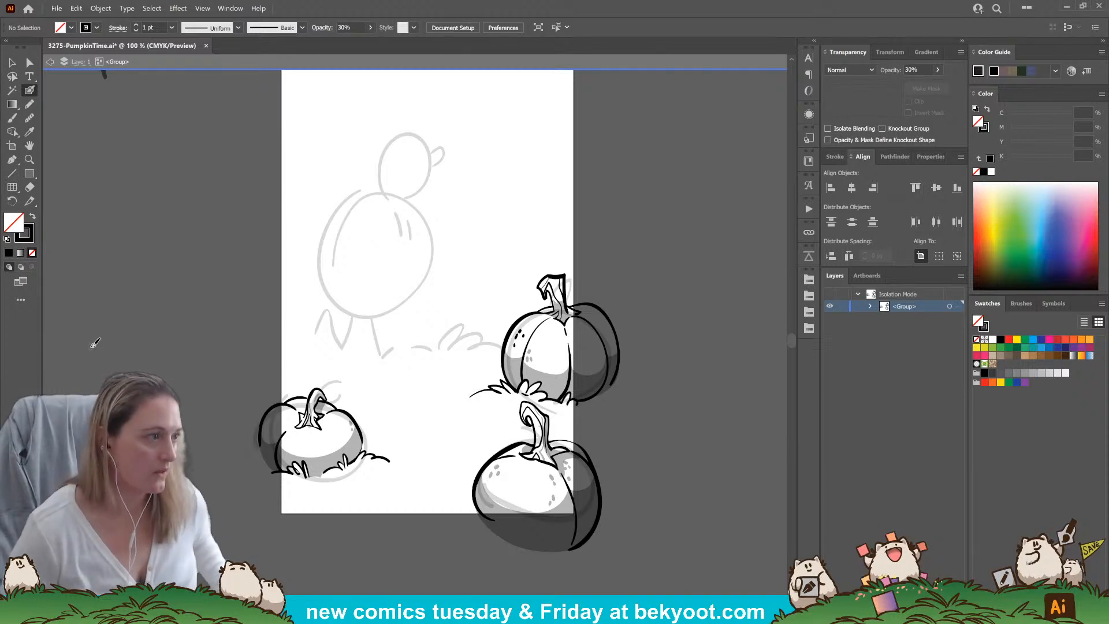
scroll(398, 312, up, 1)
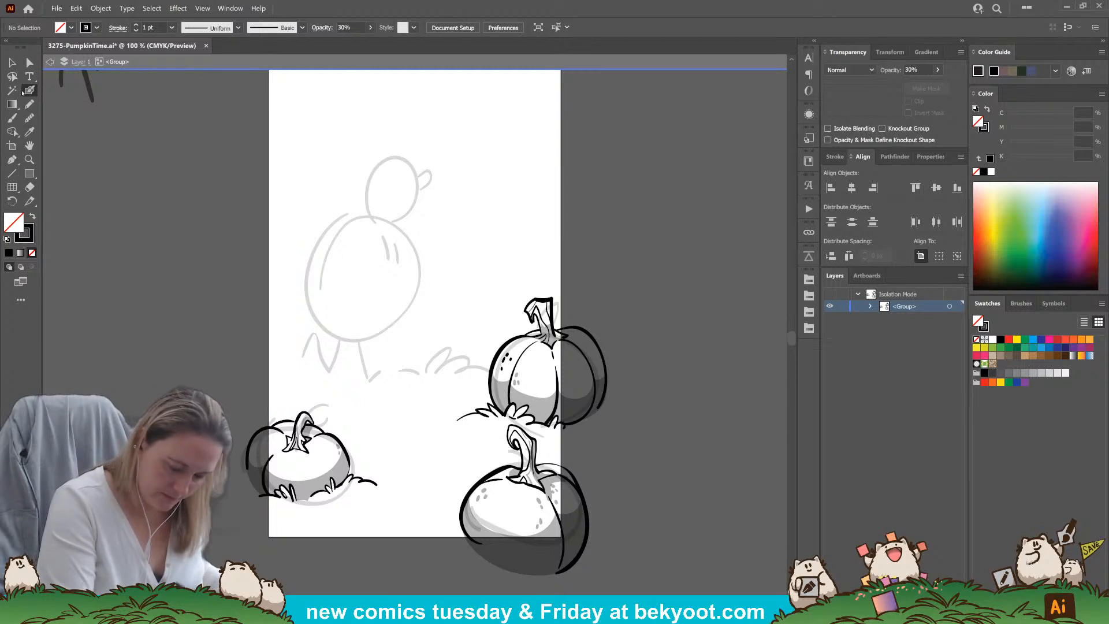
ctrl+click(553, 312)
ctrl+click(593, 285)
mouse_move(353, 216)
mouse_down()
mouse_move(391, 209)
mouse_move(431, 230)
mouse_move(452, 273)
mouse_move(446, 306)
mouse_move(411, 327)
mouse_move(327, 332)
mouse_move(317, 295)
mouse_up()
key(ctrl+z)
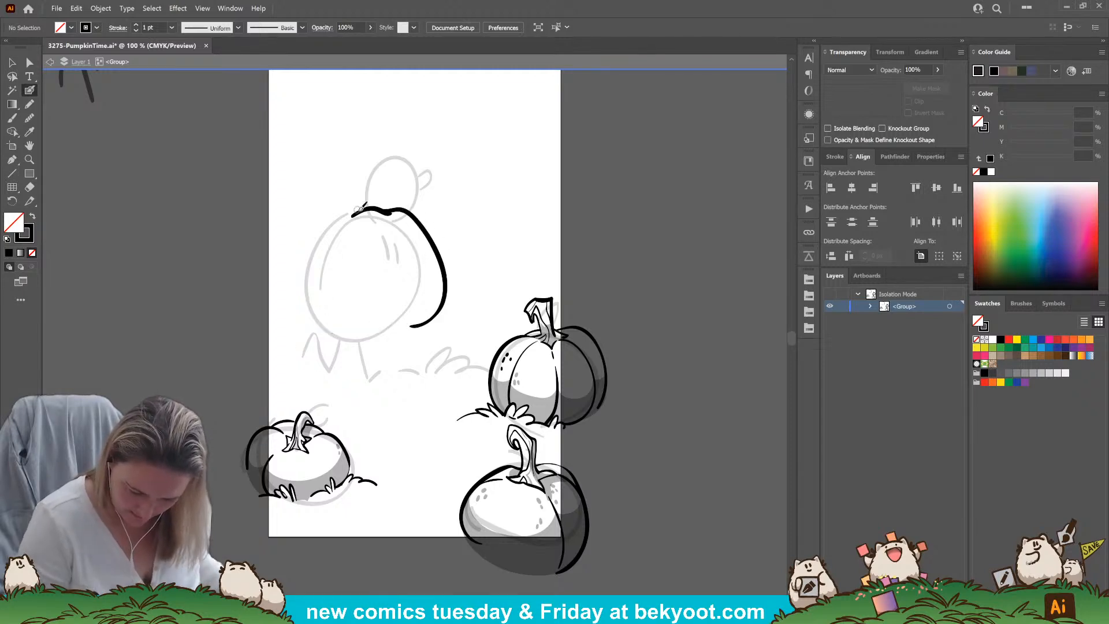
mouse_move(368, 208)
mouse_down()
mouse_move(340, 210)
mouse_move(322, 244)
mouse_move(312, 318)
mouse_up()
drag(319, 322, 413, 325)
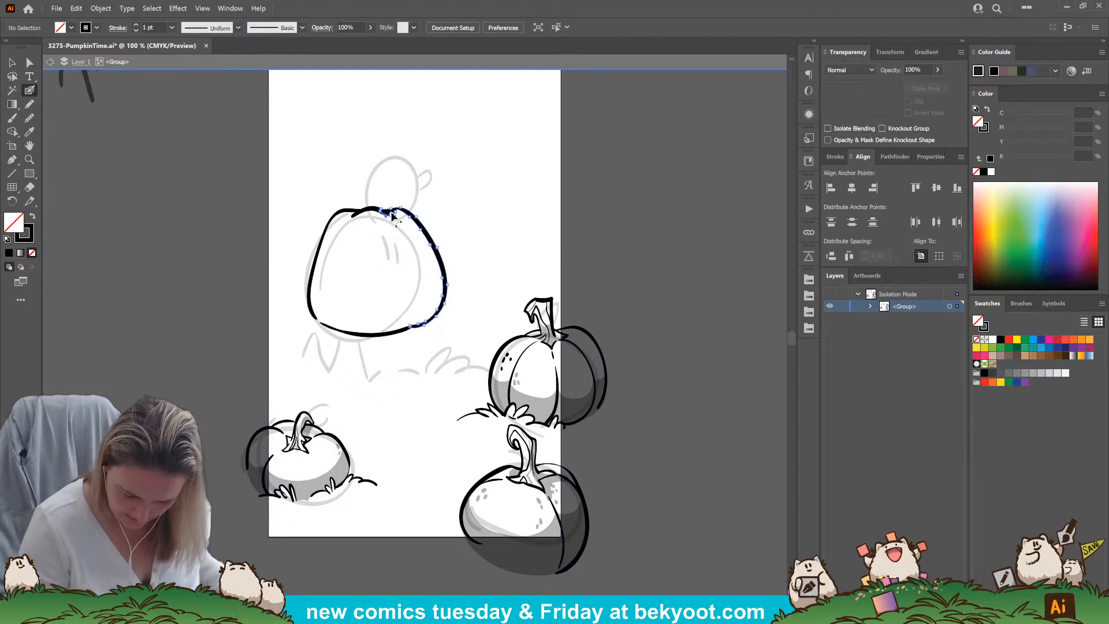
Reposition the short stroke at the top of the large pumpkin's outline so it meets the side strokes
ctrl+click(391, 215)
click(12, 63)
click(326, 233)
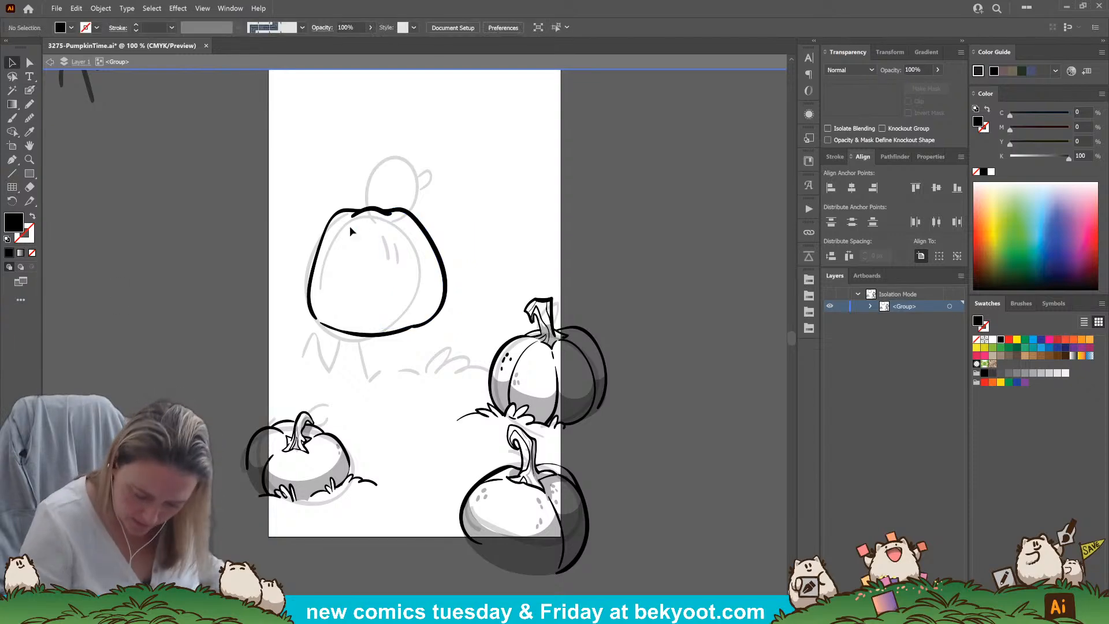
click(376, 215)
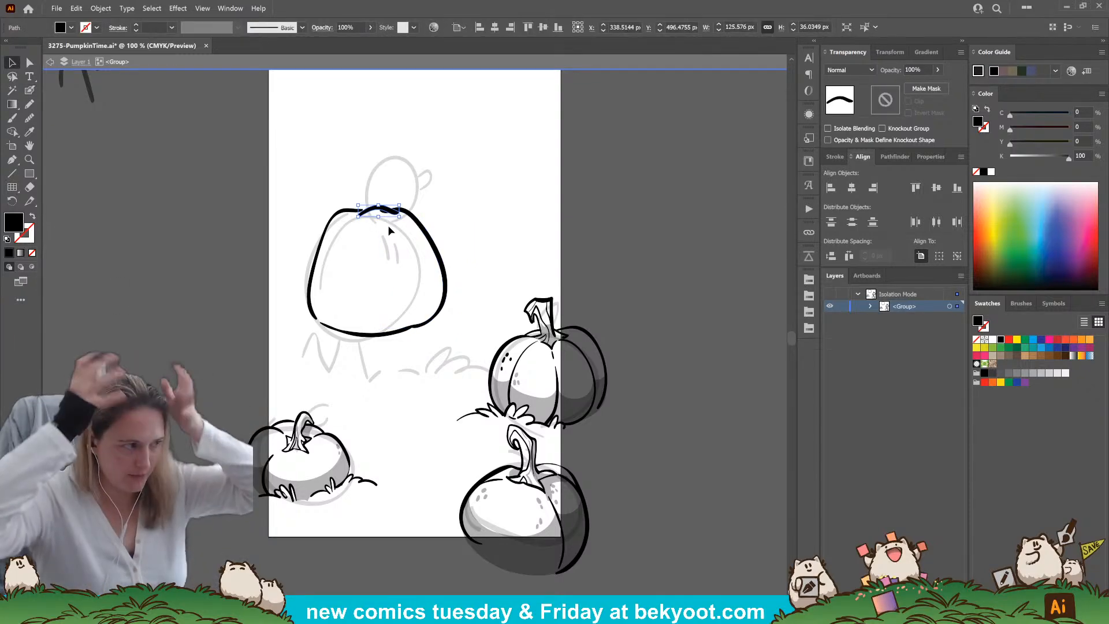
click(420, 230)
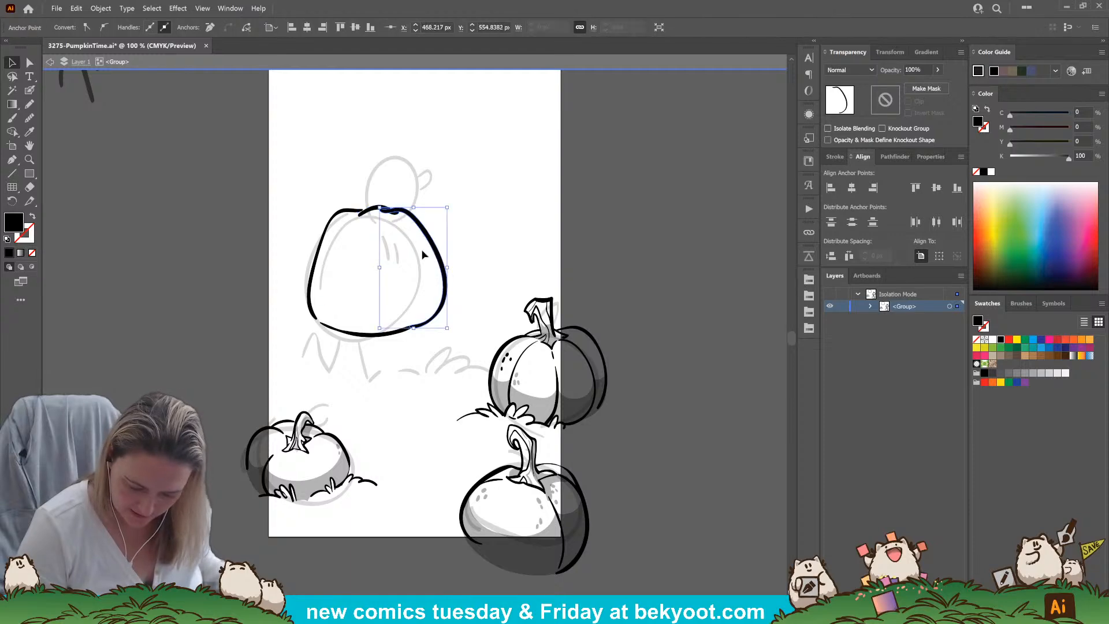
click(353, 211)
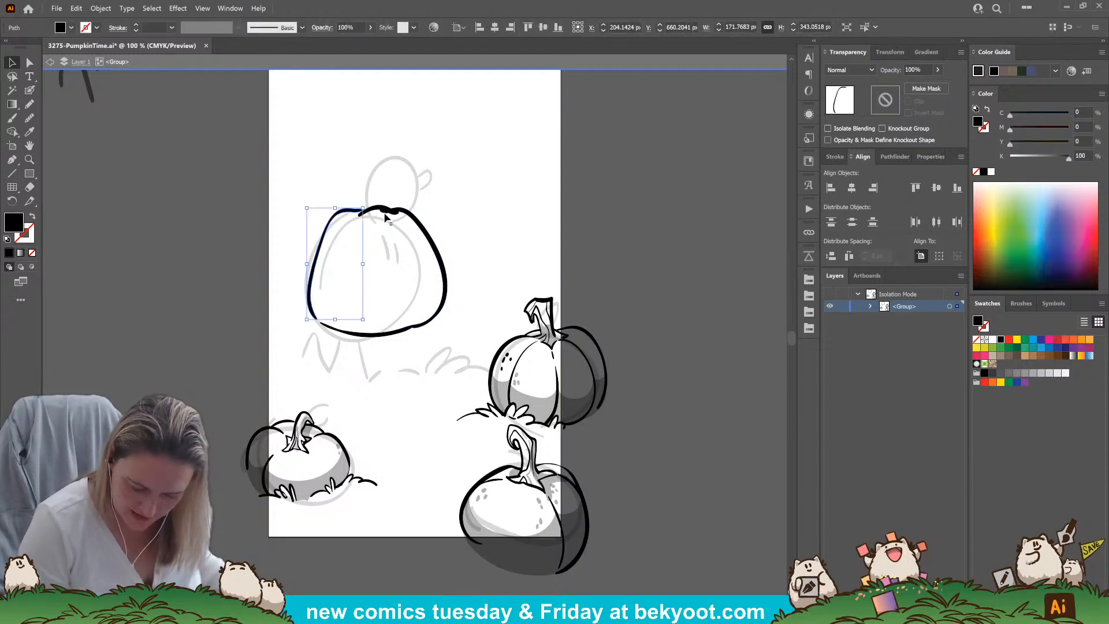
click(480, 241)
Ink a curved vertical rib line down the large pumpkin, extending past its top and bottom edges
drag(394, 235, 387, 346)
click(94, 157)
key(shift+b)
mouse_move(373, 195)
mouse_down()
mouse_move(402, 263)
mouse_move(384, 358)
mouse_up()
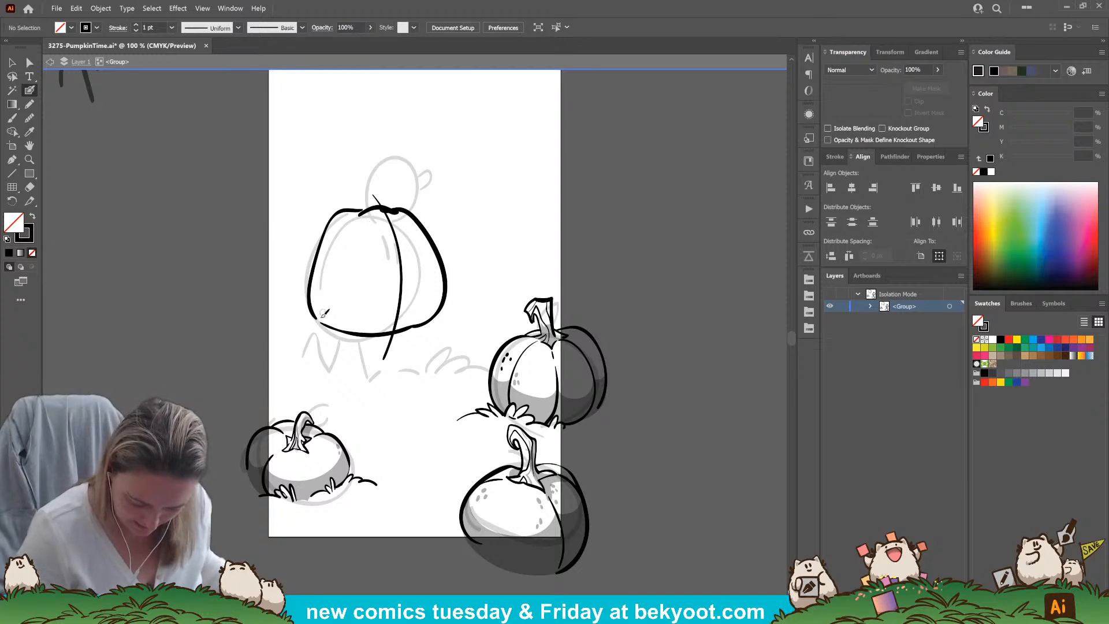
Retouch the large pumpkin's outline at its lower-left corner and trim the right contour's end at the top
drag(309, 294, 324, 332)
ctrl+click(235, 349)
ctrl+click(332, 328)
ctrl+click(267, 354)
drag(398, 326, 407, 295)
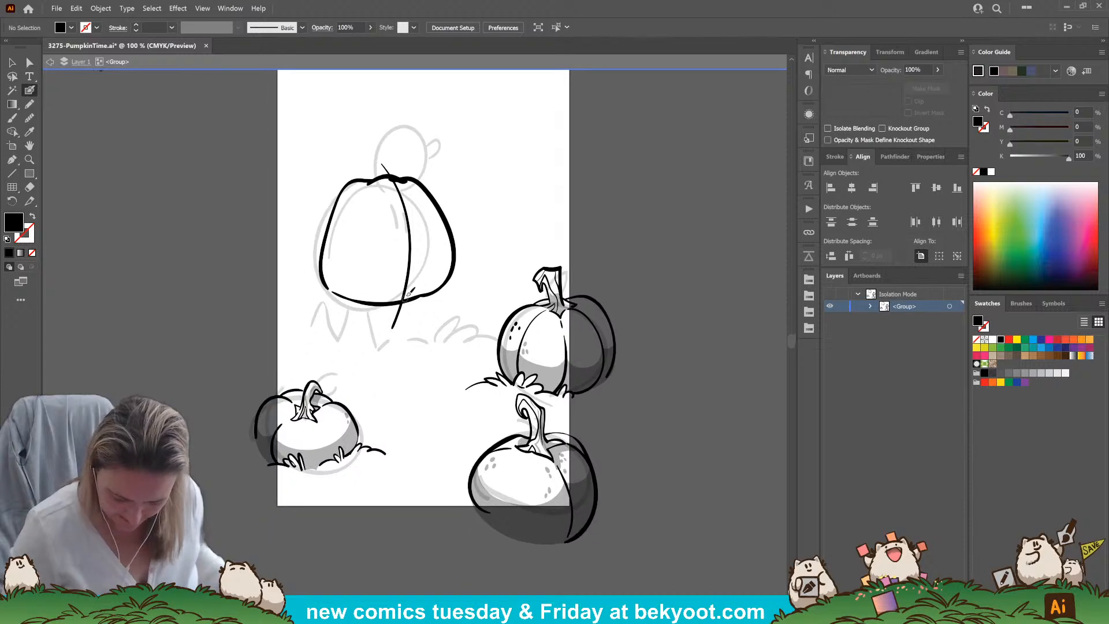
ctrl+click(423, 185)
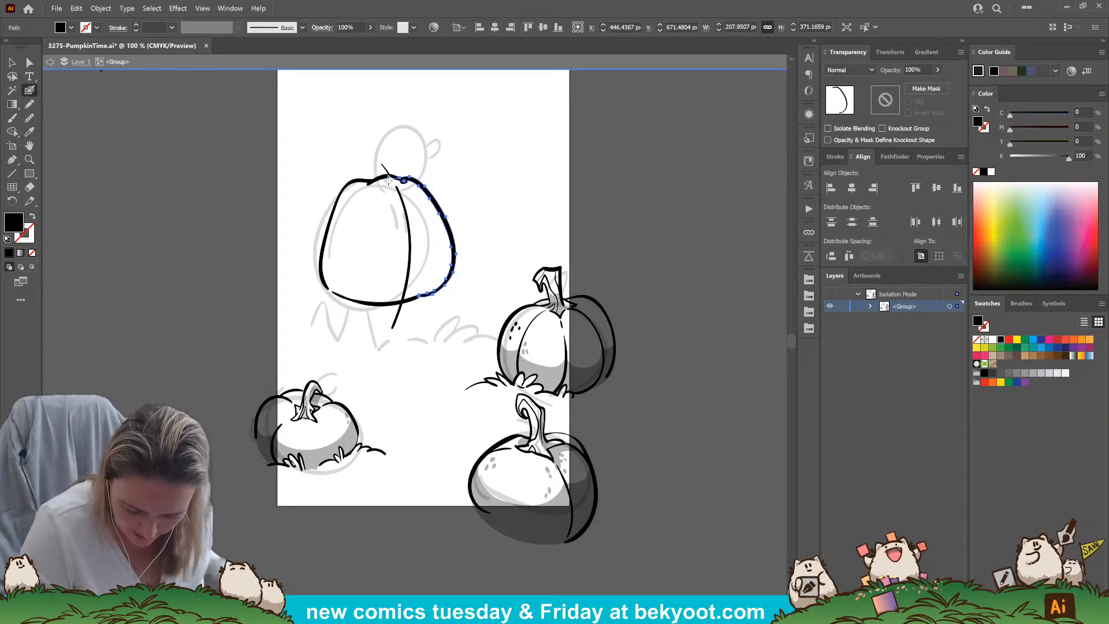
drag(389, 182, 386, 184)
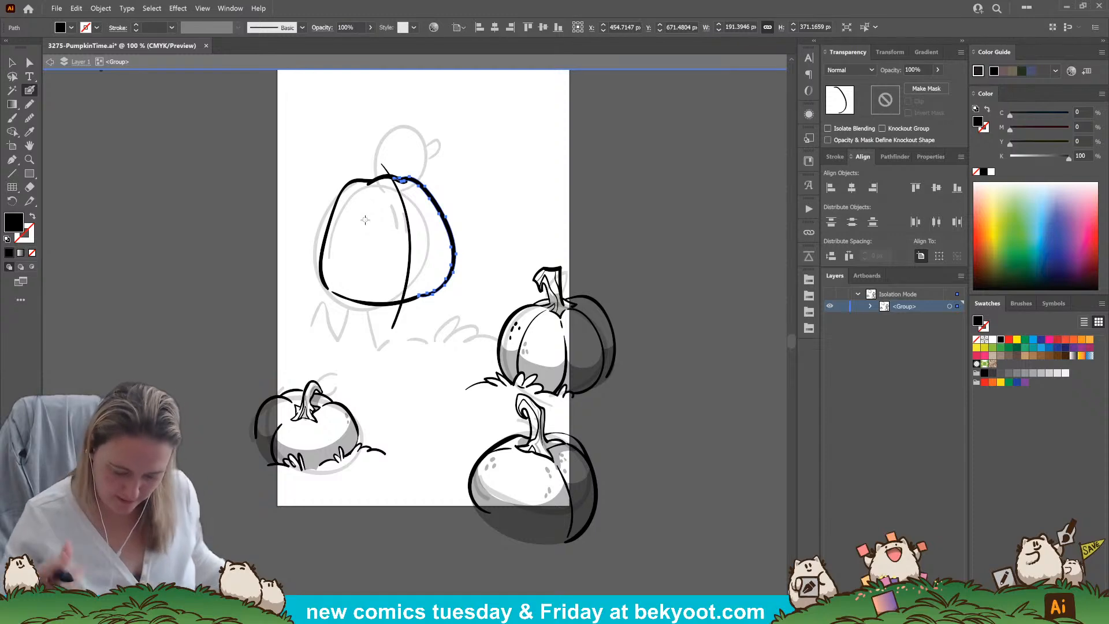
Ink a bent stem rising from the top of the large pumpkin, undoing the misdrawn strokes
ctrl+click(635, 182)
drag(480, 289, 498, 349)
mouse_move(421, 238)
mouse_down()
mouse_move(401, 200)
mouse_move(370, 213)
mouse_move(368, 224)
mouse_move(379, 212)
mouse_move(399, 230)
mouse_move(370, 243)
mouse_move(393, 220)
mouse_move(369, 224)
mouse_move(396, 200)
mouse_up()
key(ctrl+z)
key(ctrl+z)
key(ctrl+z)
key(ctrl+z)
key(ctrl+z)
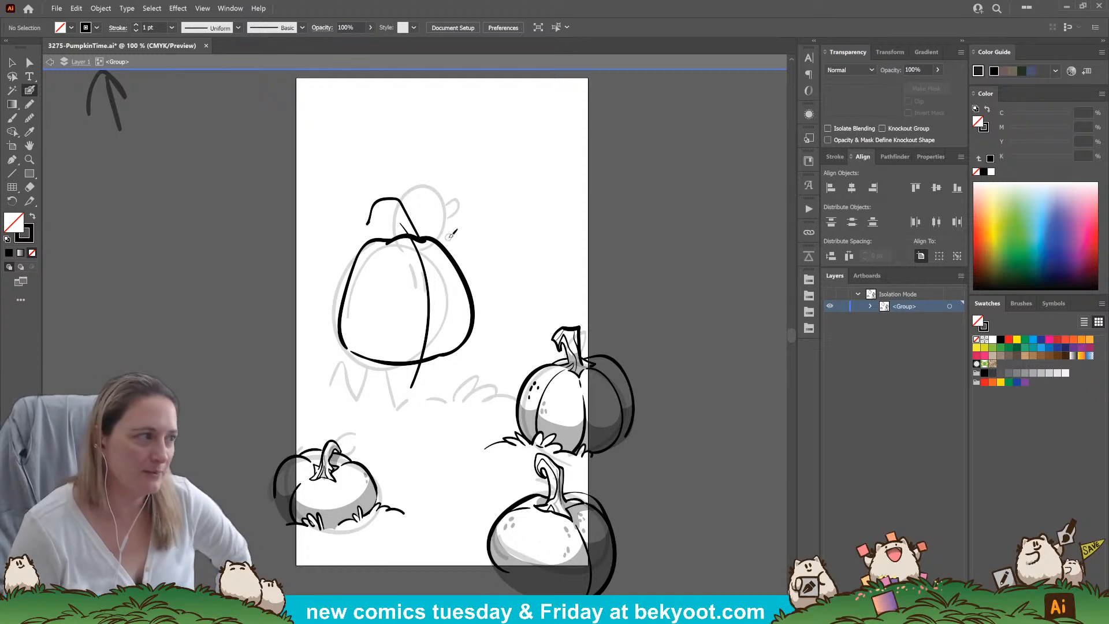
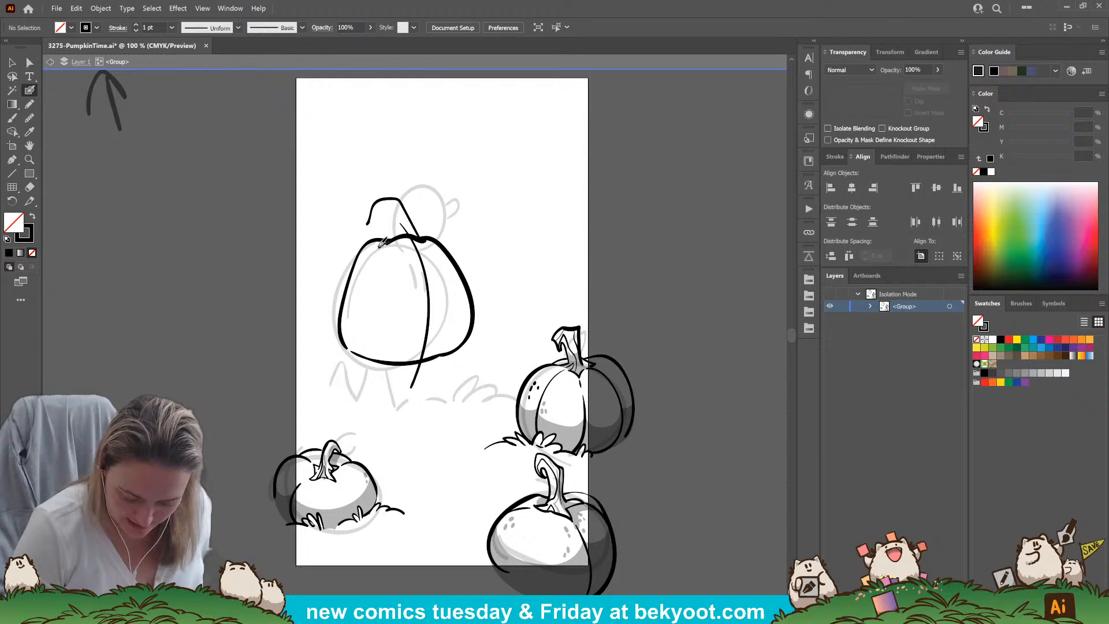
Try a hooked tip and flared base on the large pumpkin's bent stem, and undo the entire stem
mouse_move(380, 211)
mouse_down()
mouse_move(368, 224)
mouse_move(383, 203)
mouse_move(398, 228)
mouse_move(381, 241)
mouse_up()
key(ctrl+z)
key(ctrl+z)
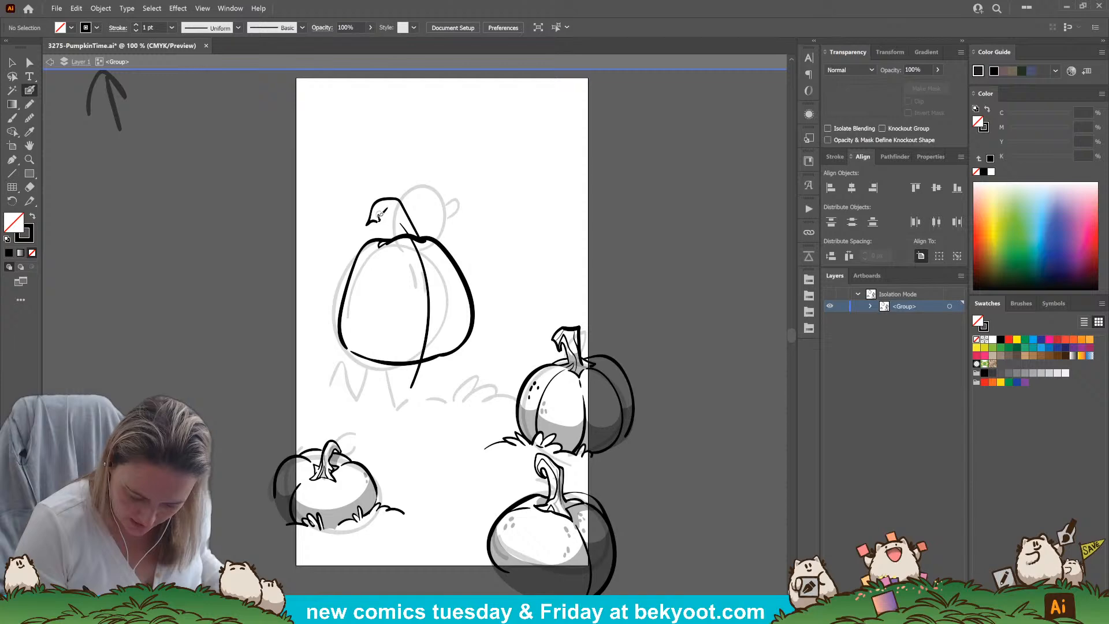
drag(387, 227, 375, 219)
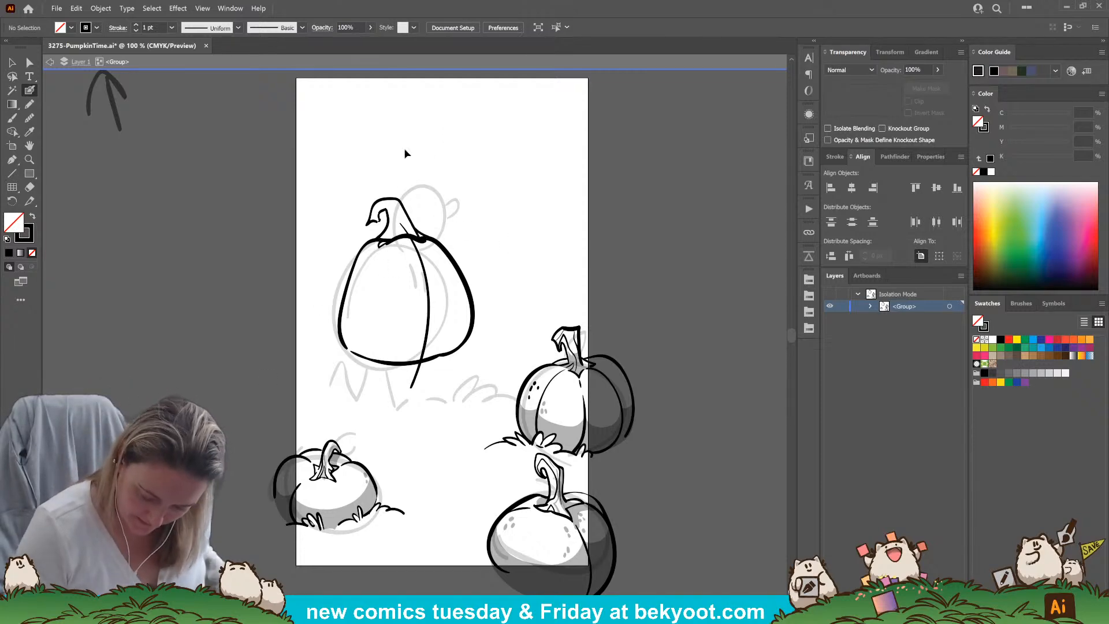
key(ctrl+z)
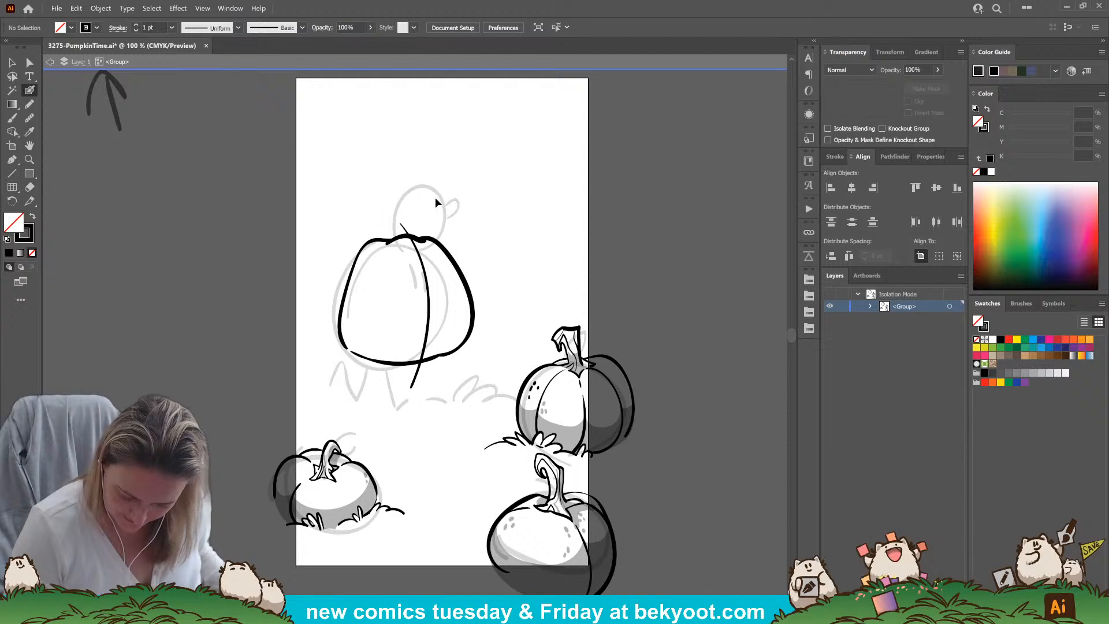
Ink a short upright stem with a flat top and flared base on the large pumpkin, undoing the stray strokes
key(shift+x)
mouse_move(420, 238)
mouse_down()
mouse_move(404, 196)
mouse_move(389, 196)
mouse_move(381, 238)
mouse_move(392, 203)
mouse_move(390, 238)
mouse_up()
key(shift+x)
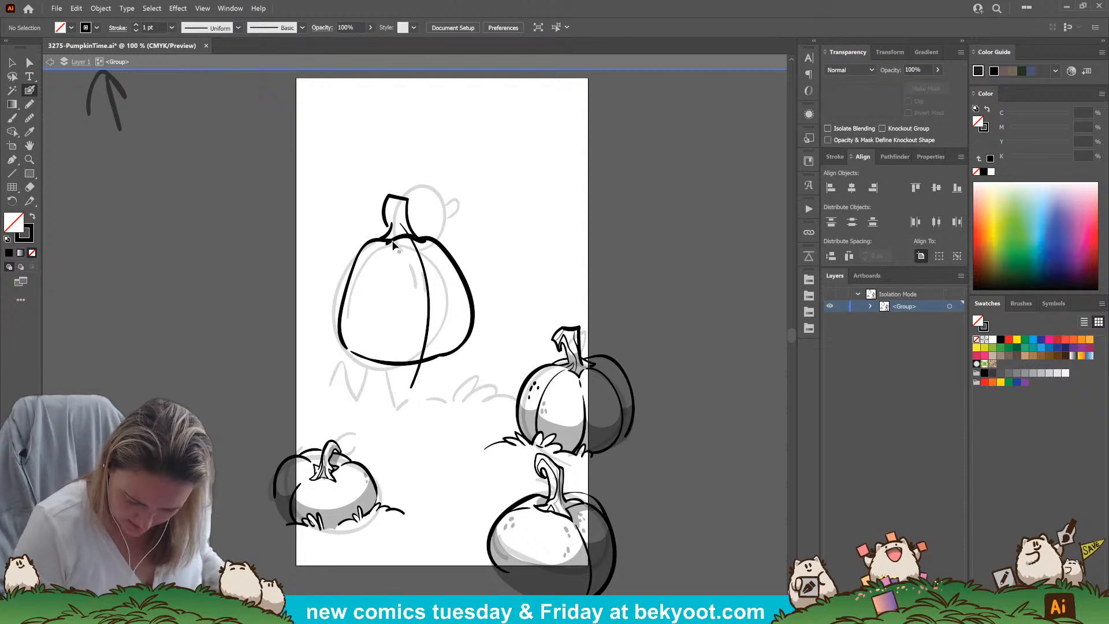
mouse_move(445, 175)
mouse_down()
mouse_move(433, 138)
mouse_move(465, 148)
mouse_move(463, 215)
mouse_move(426, 199)
mouse_move(448, 149)
mouse_up()
key(ctrl+z)
key(ctrl+z)
key(ctrl+z)
key(ctrl+z)
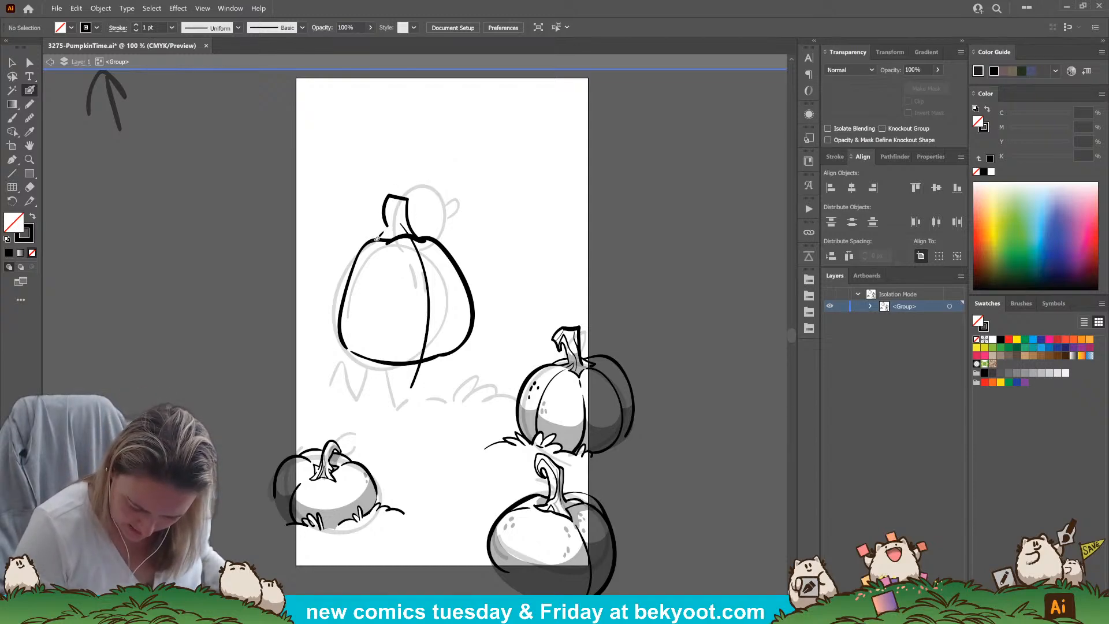
drag(390, 214, 391, 203)
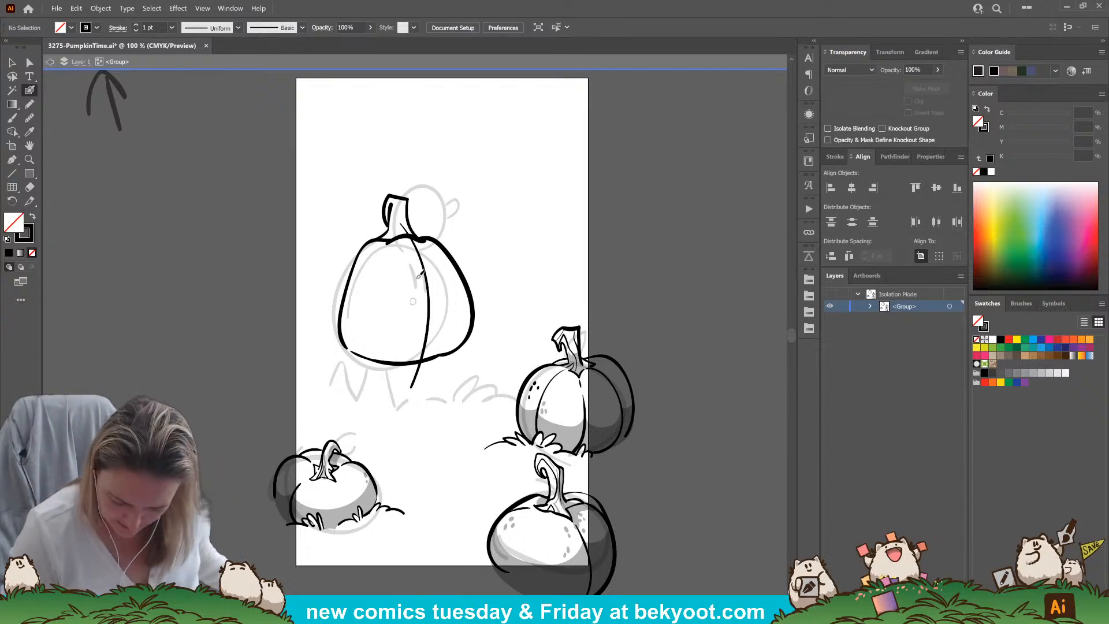
Sketch a small character's rounded body and raised arm behind the large pumpkin's stem, and add ridge lines inside the stem
drag(400, 193, 431, 254)
drag(453, 182, 458, 196)
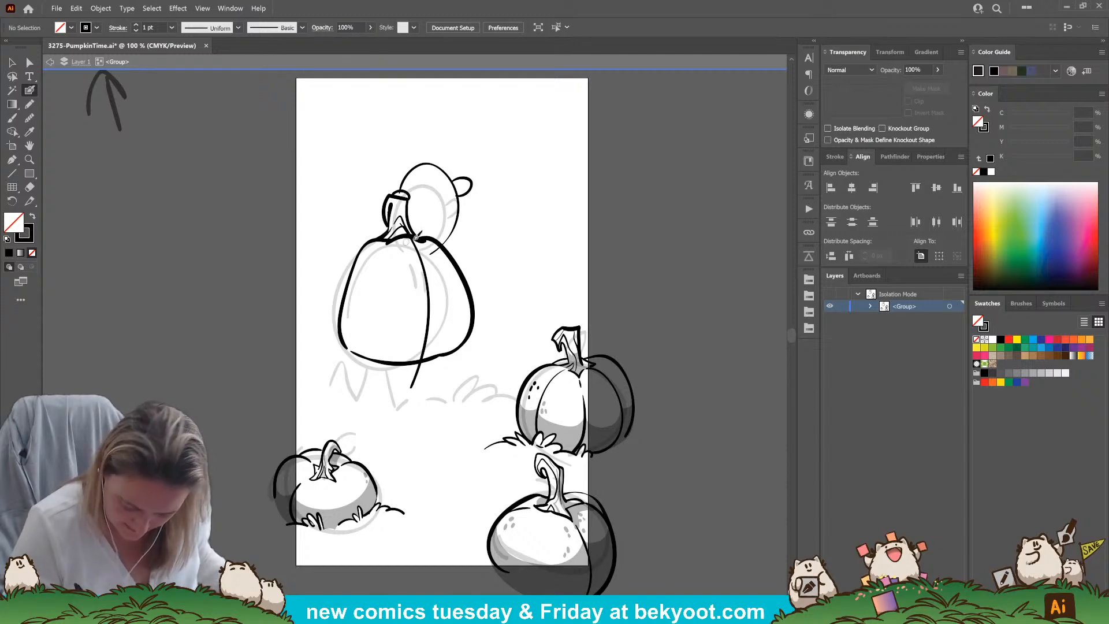
key(ctrl+z)
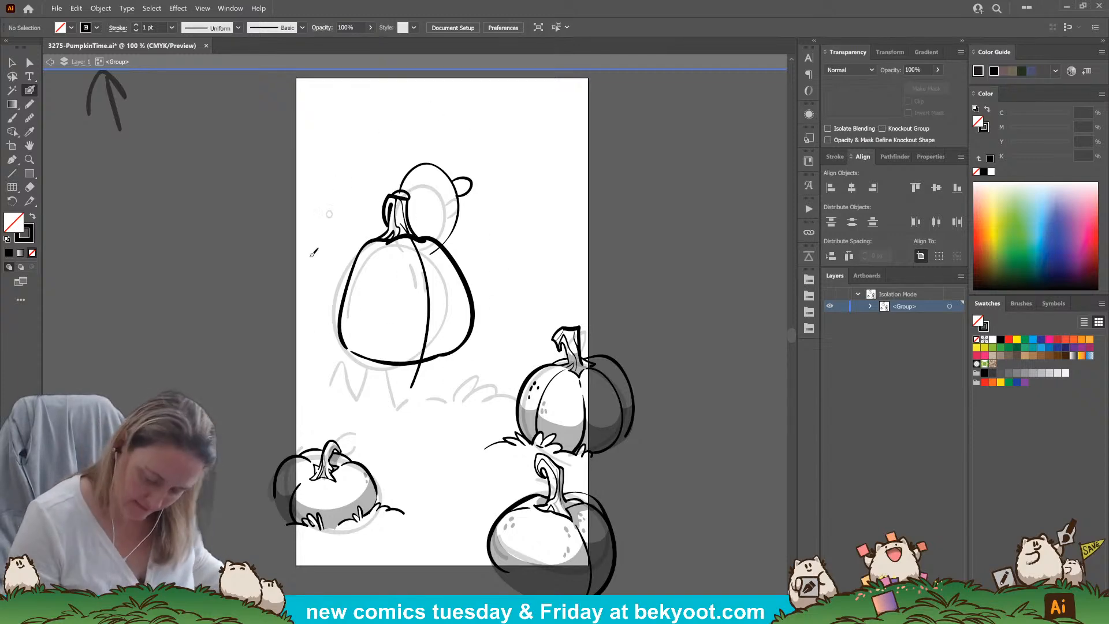
Fade the sketched character behind the stem to 30% opacity
ctrl+click(465, 212)
click(918, 69)
text(30)
key(Return)
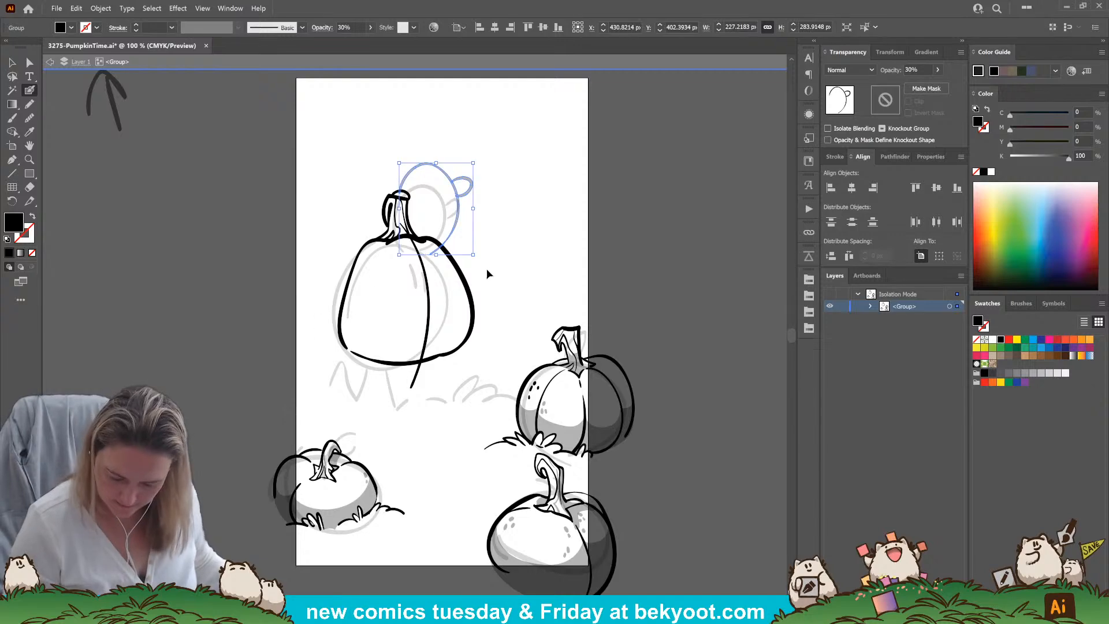
ctrl+click(487, 268)
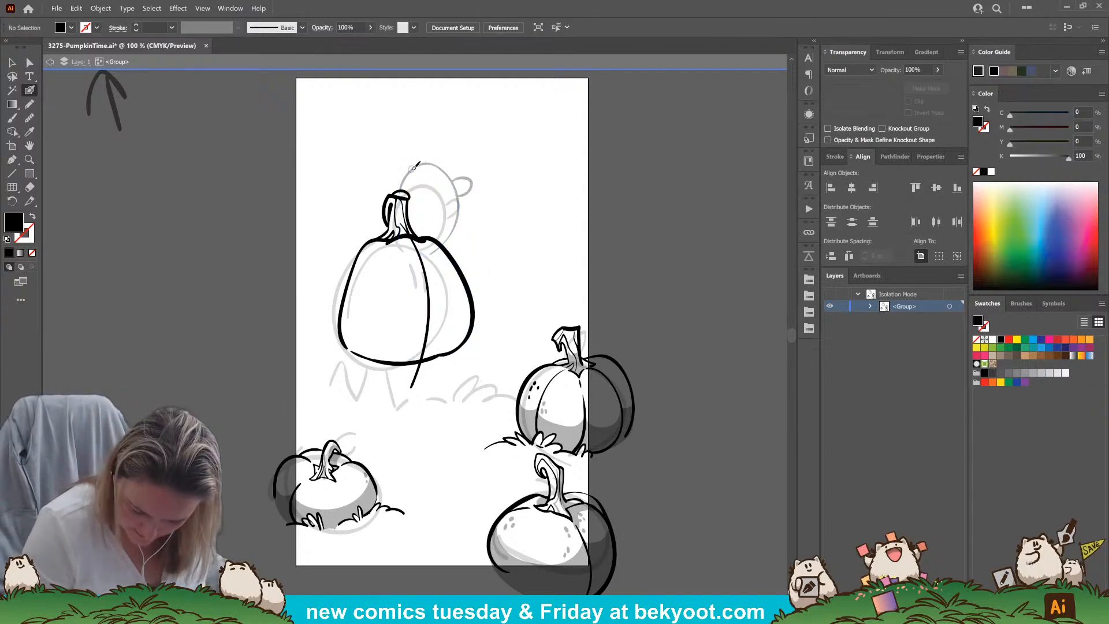
Ink the small character's head top, two ears, eyes and smiling mouth over the faded sketch, with a dot on the cheek
drag(427, 164, 438, 166)
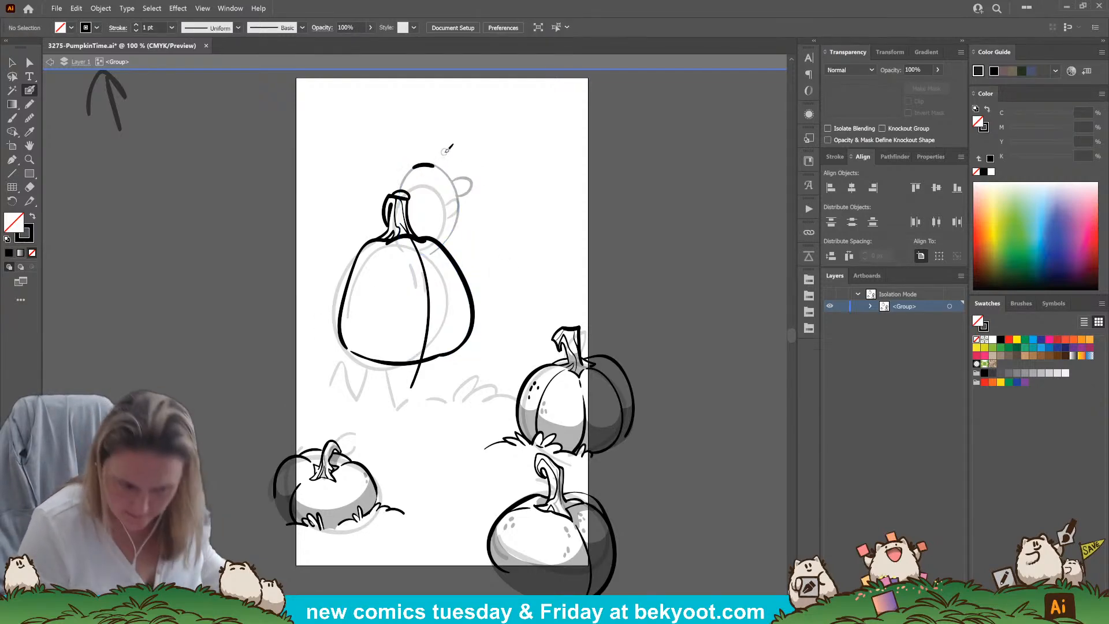
scroll(404, 173, up, 2)
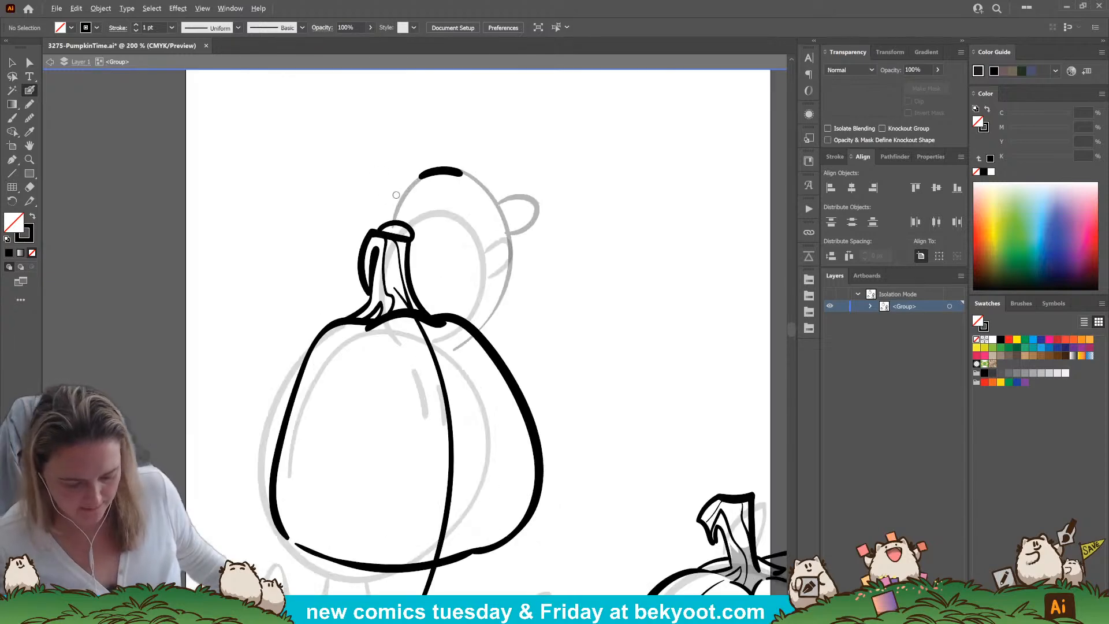
ctrl+click(457, 174)
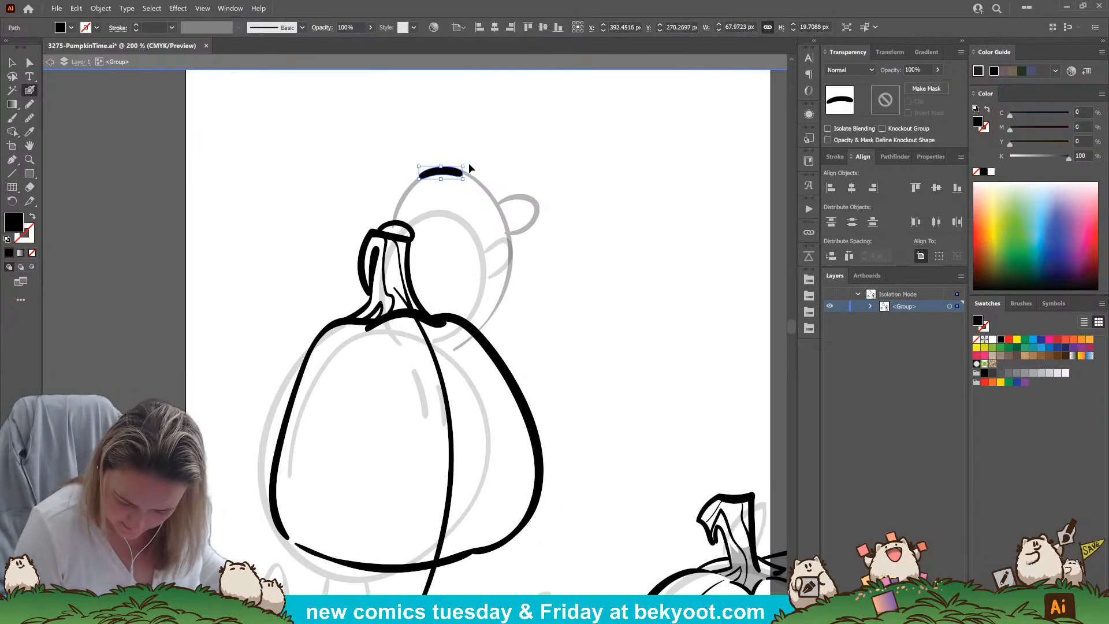
ctrl+click(465, 158)
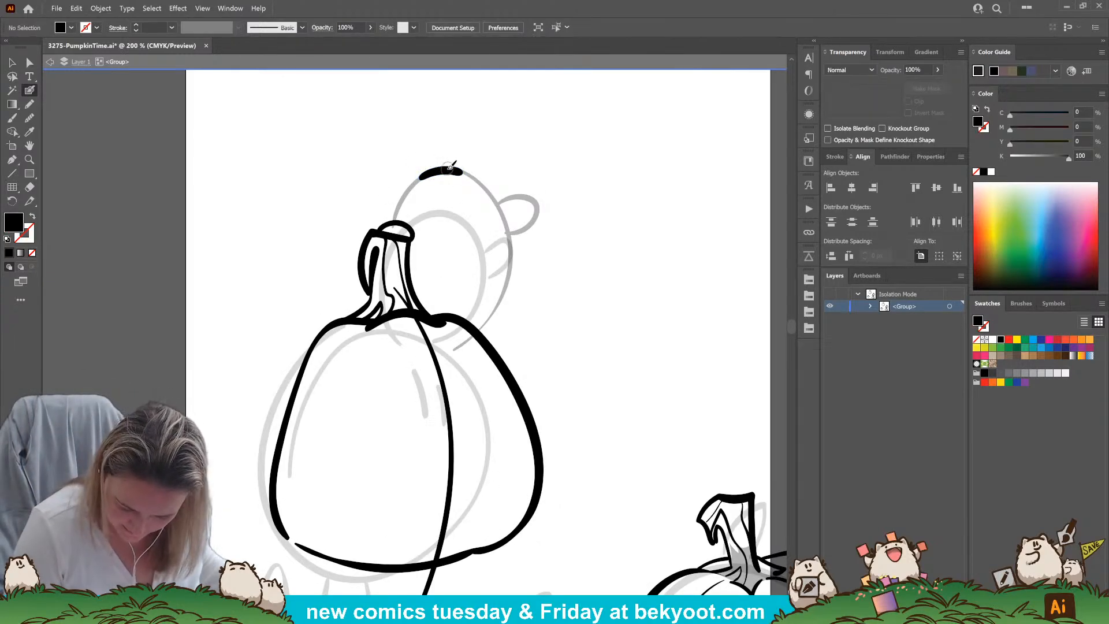
drag(472, 164, 480, 176)
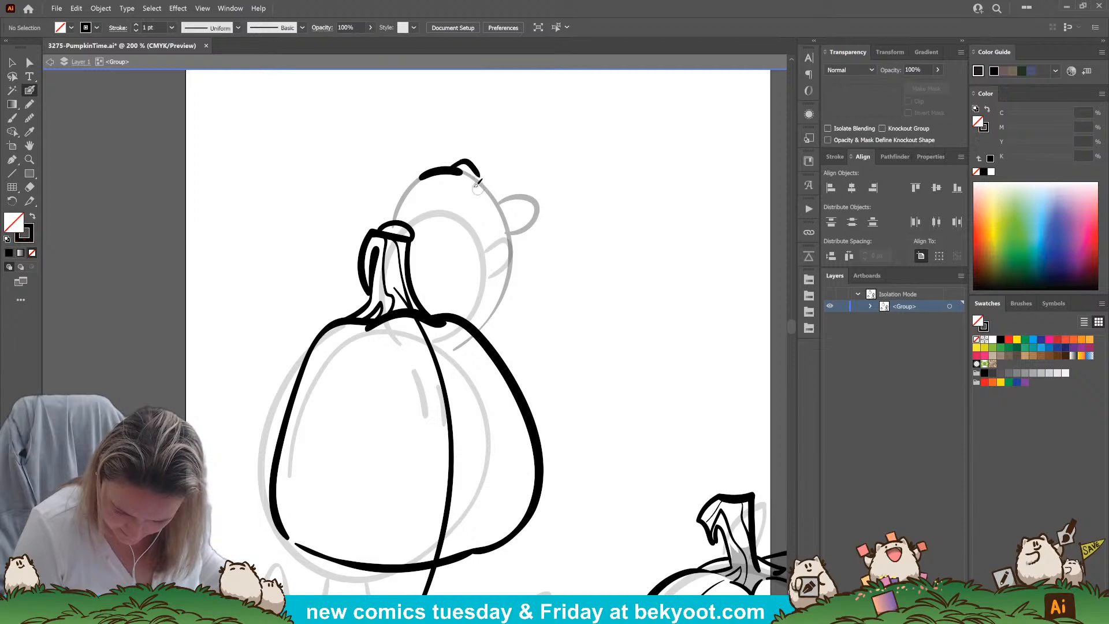
mouse_move(411, 166)
mouse_down()
mouse_move(468, 199)
mouse_move(432, 197)
mouse_move(468, 217)
mouse_up()
click(479, 210)
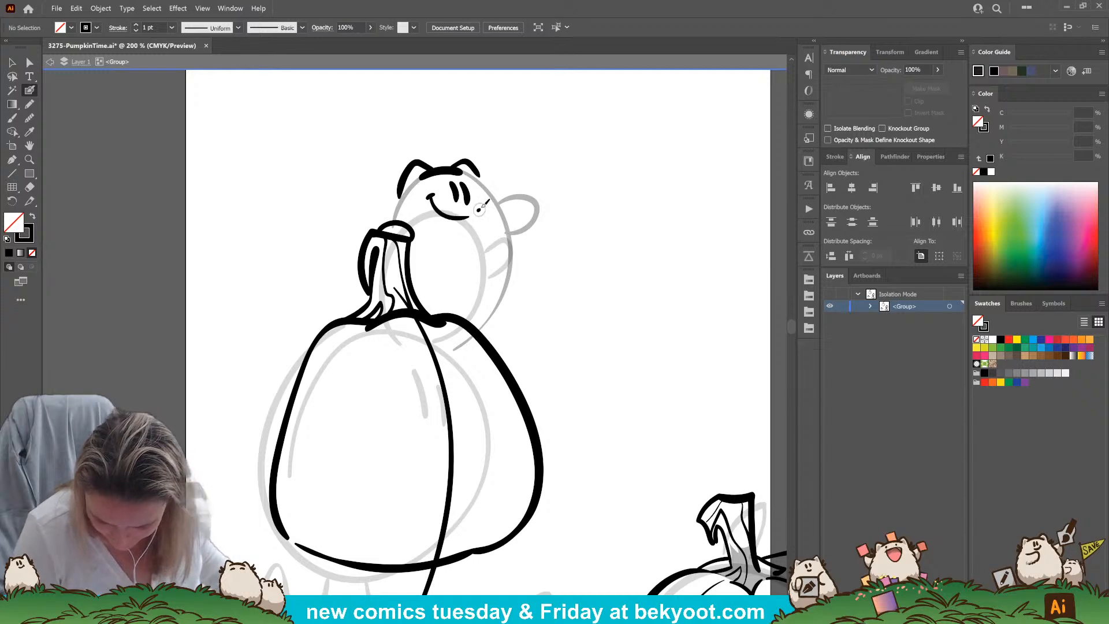
Ink the small character's fur tufts, body contour down to the pumpkin and raised arm, redrawing the misplaced strokes
drag(388, 179, 403, 204)
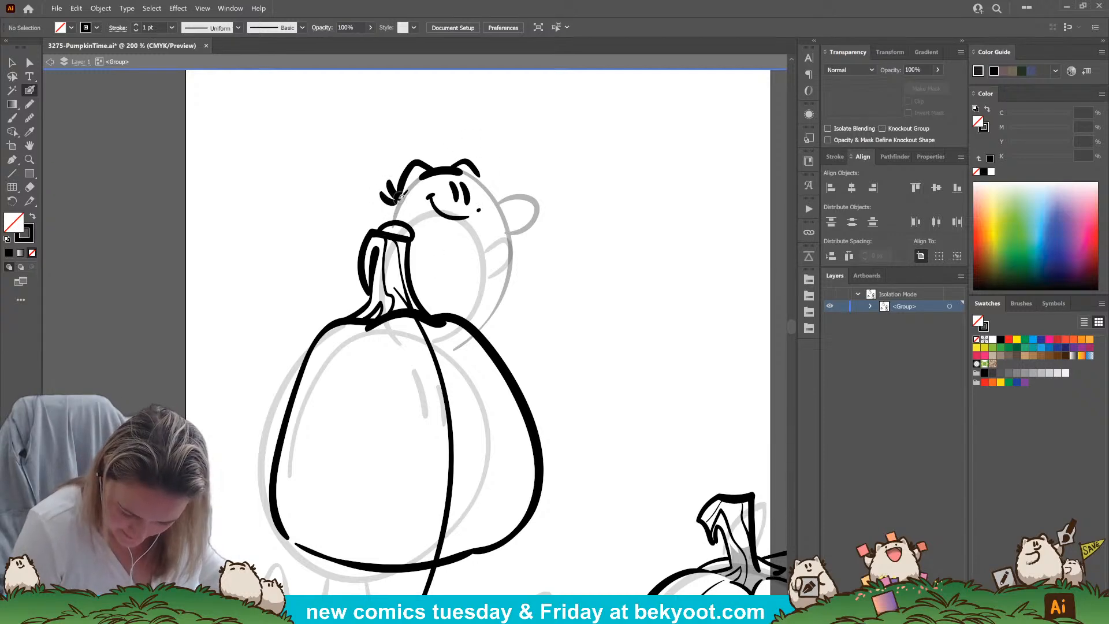
drag(389, 216, 382, 226)
mouse_move(482, 177)
mouse_down()
mouse_move(485, 162)
mouse_move(496, 171)
mouse_move(521, 297)
mouse_move(488, 327)
mouse_up()
key(ctrl+z)
mouse_move(481, 180)
mouse_down()
mouse_move(502, 277)
mouse_move(484, 307)
mouse_move(462, 317)
mouse_up()
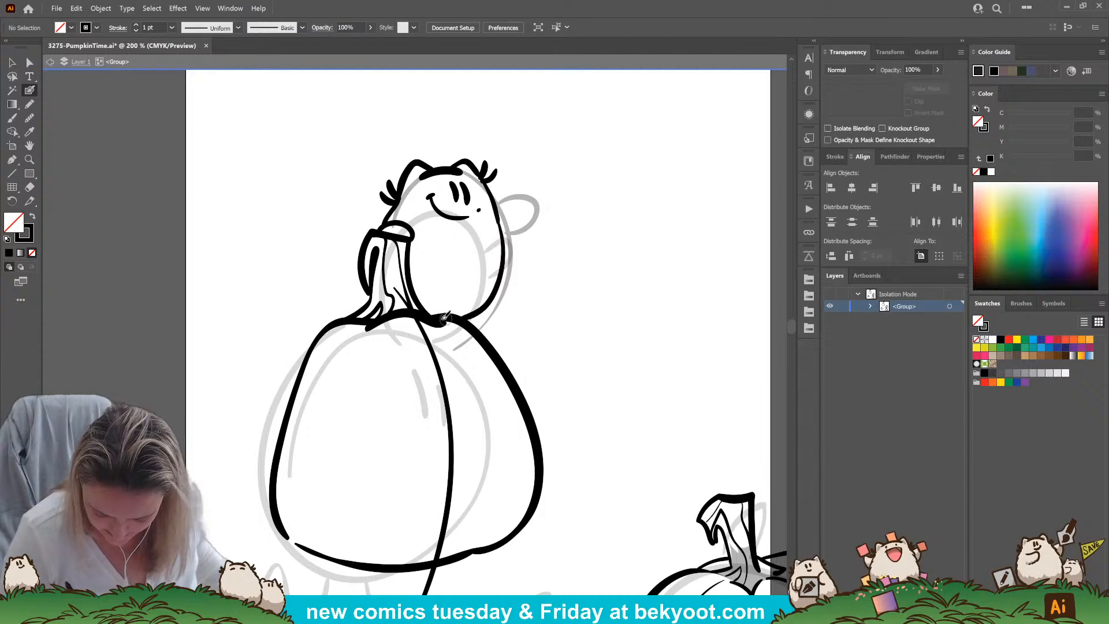
mouse_move(494, 198)
mouse_down()
mouse_move(533, 216)
mouse_move(515, 242)
mouse_move(521, 208)
mouse_move(530, 222)
mouse_move(504, 258)
mouse_up()
key(ctrl+z)
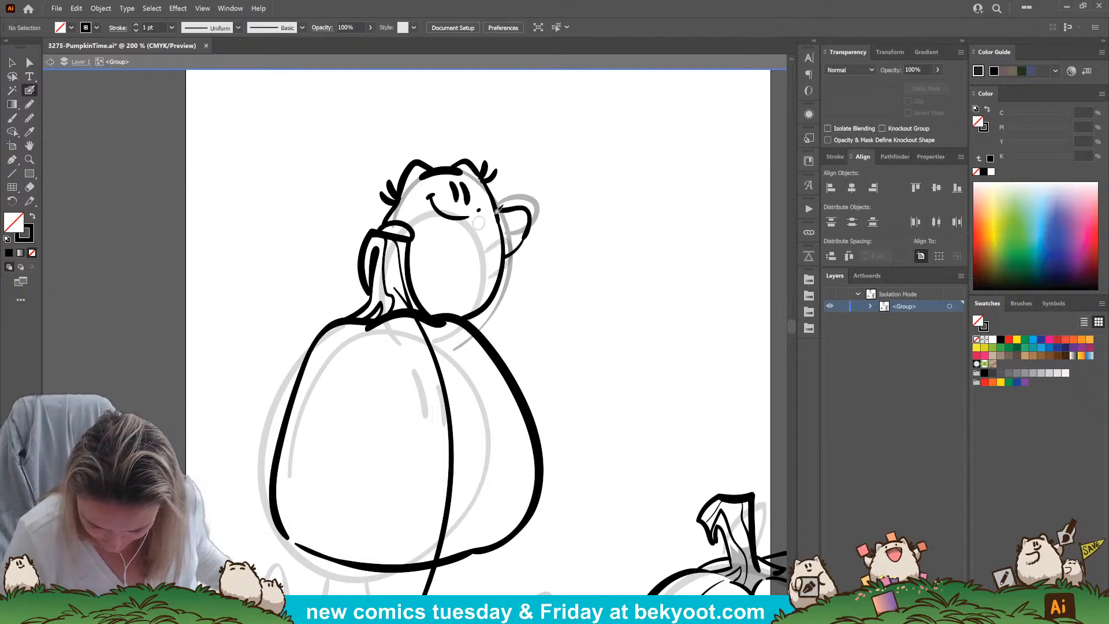
Ink two tall oval eyes and a wide open smile over the large pumpkin's central rib
drag(546, 307, 566, 239)
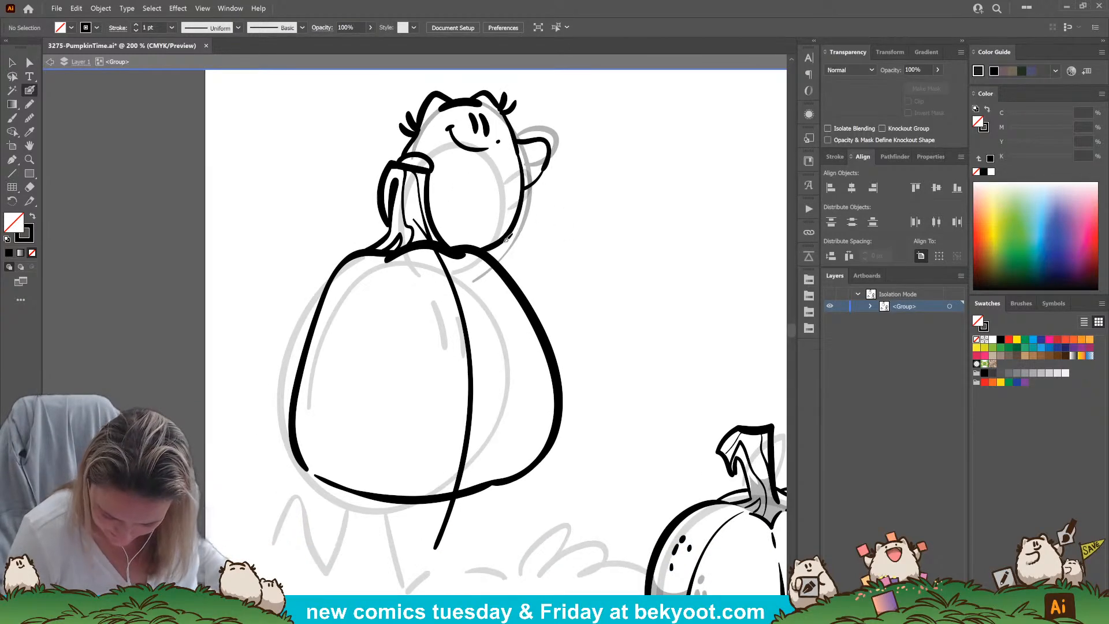
mouse_move(428, 293)
mouse_down()
mouse_move(445, 252)
mouse_move(477, 307)
mouse_up()
key(ctrl+z)
mouse_move(490, 270)
mouse_down()
mouse_move(493, 310)
mouse_move(446, 310)
mouse_move(452, 347)
mouse_move(504, 338)
mouse_move(495, 329)
mouse_up()
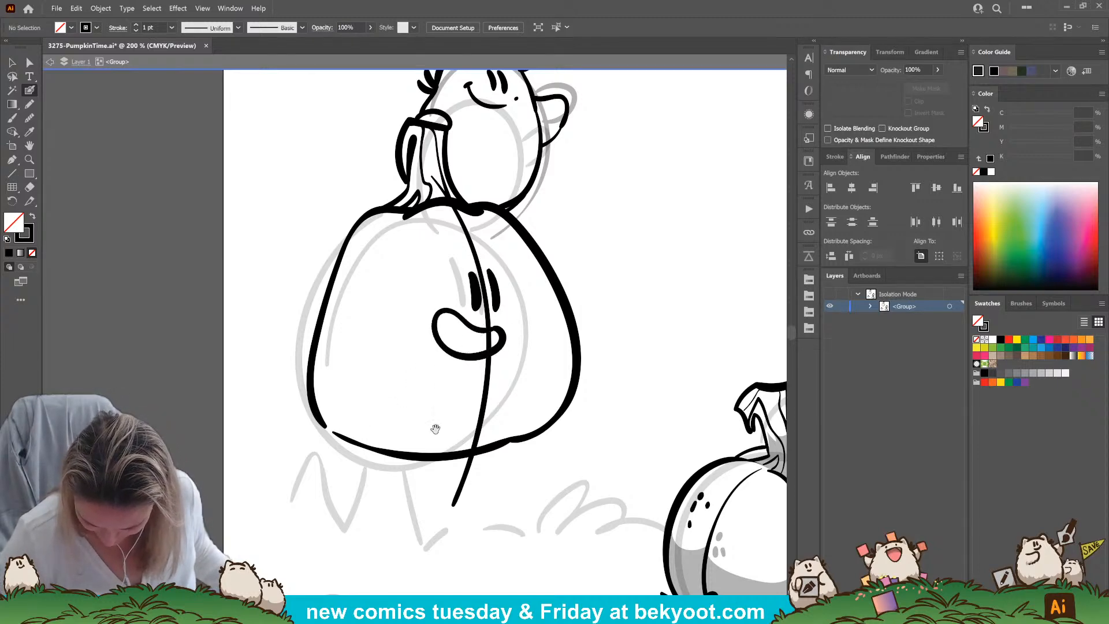
drag(417, 437, 437, 391)
drag(512, 283, 518, 298)
drag(523, 373, 505, 384)
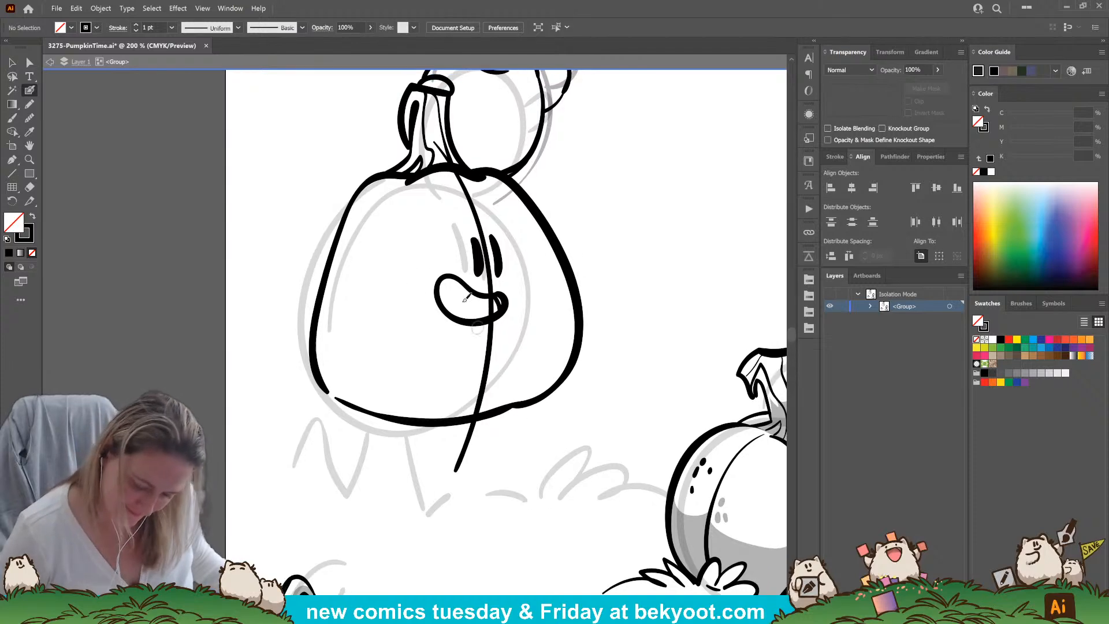
mouse_move(400, 200)
mouse_down()
mouse_move(367, 298)
mouse_move(375, 368)
mouse_move(404, 415)
mouse_move(383, 376)
mouse_move(383, 289)
mouse_move(401, 203)
mouse_move(431, 154)
mouse_move(383, 230)
mouse_move(360, 350)
mouse_move(386, 399)
mouse_move(416, 423)
mouse_up()
key(ctrl+z)
key(ctrl+z)
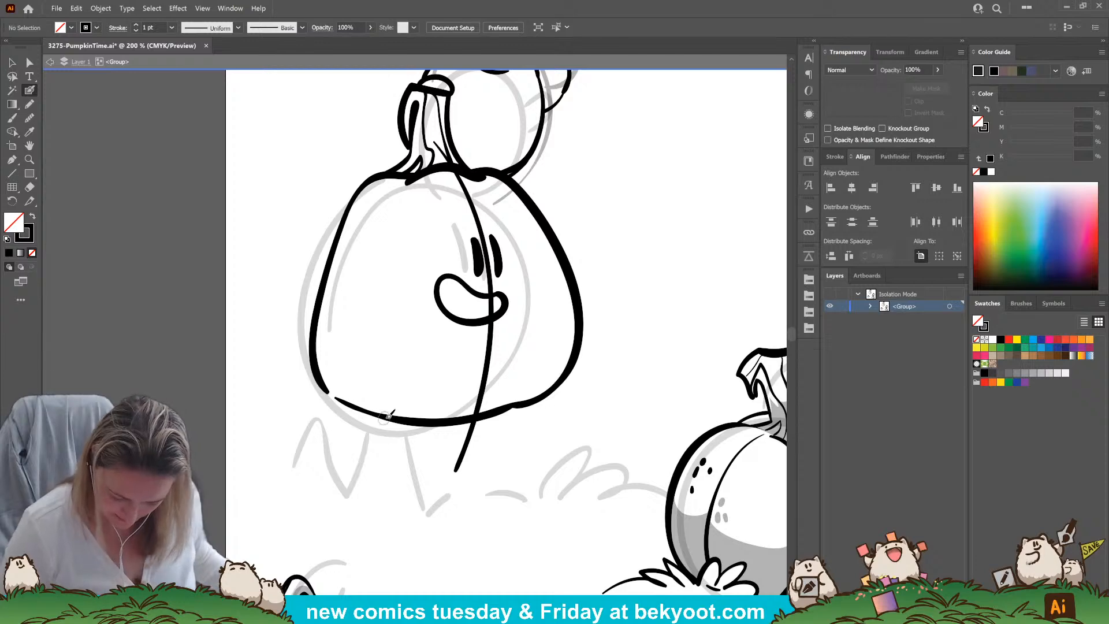
mouse_move(388, 415)
mouse_down()
mouse_move(372, 385)
mouse_move(371, 263)
mouse_move(396, 195)
mouse_move(365, 289)
mouse_move(373, 371)
mouse_up()
key(ctrl+z)
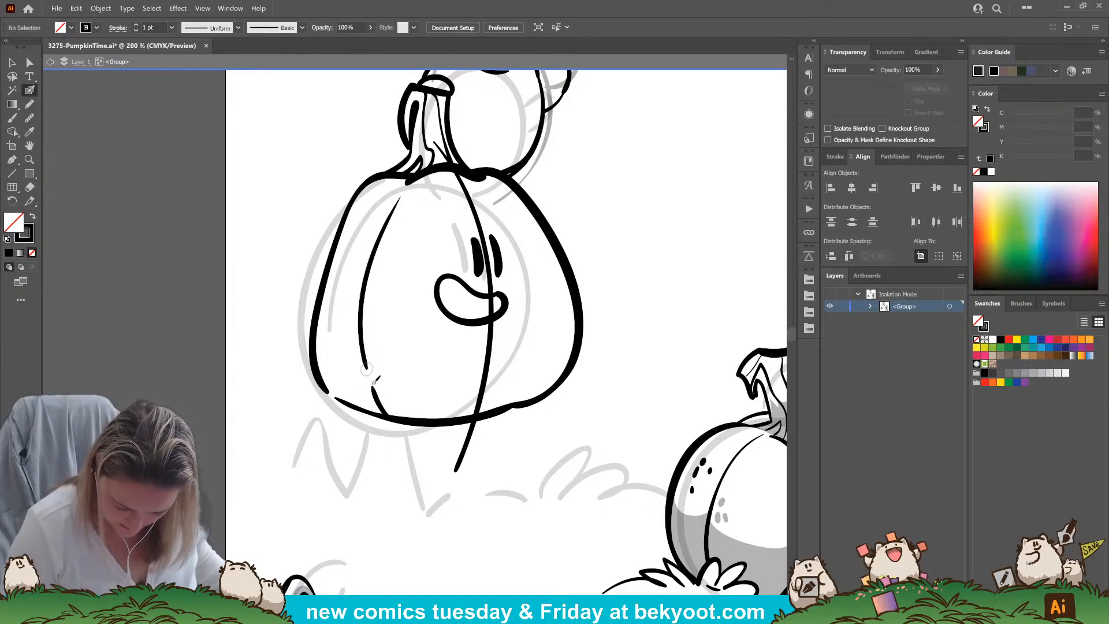
key(ctrl+z)
key(ctrl+z)
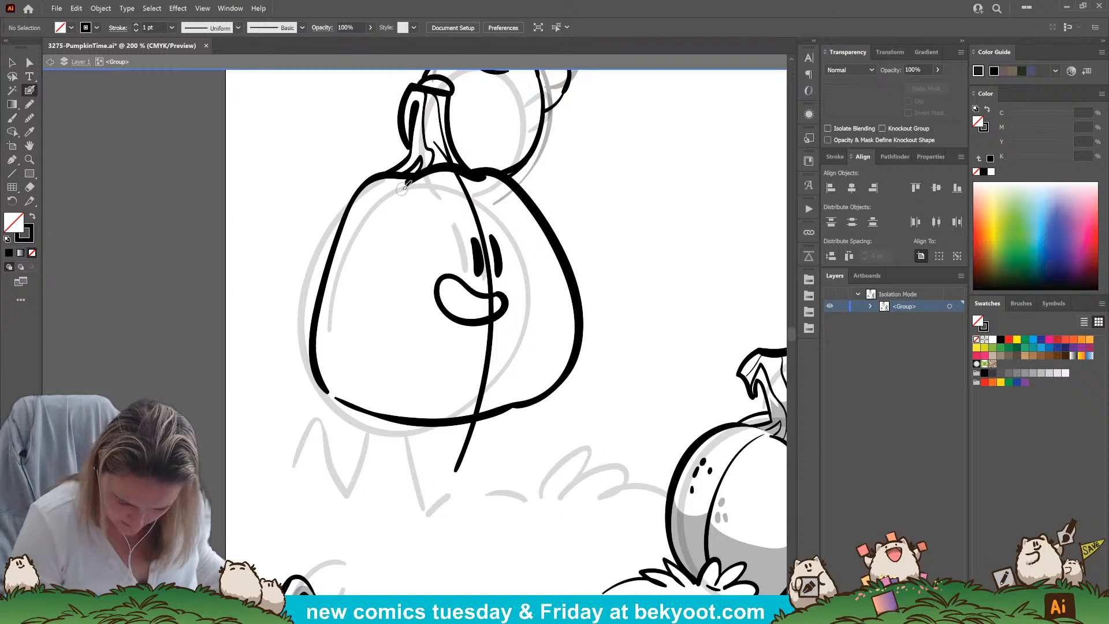
mouse_move(386, 221)
mouse_down()
mouse_move(349, 303)
mouse_move(348, 358)
mouse_up()
mouse_move(350, 364)
mouse_down()
mouse_move(382, 409)
mouse_move(417, 415)
mouse_up()
key(ctrl+z)
key(ctrl+z)
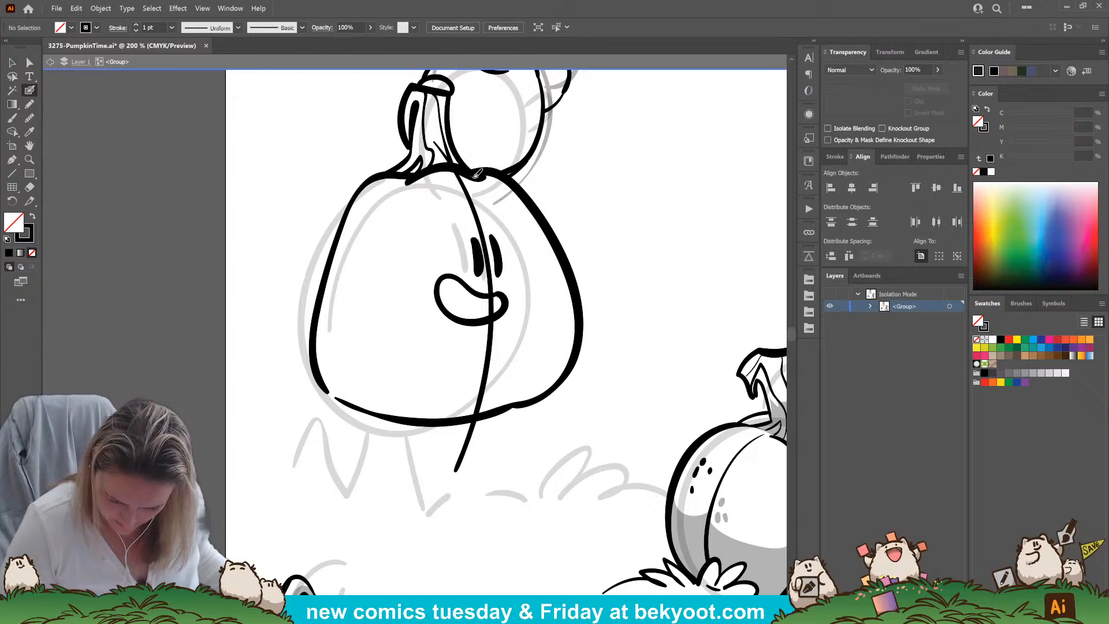
Ink curved rib lines inside both sides of the large pumpkin, leaving a gap partway along each one
mouse_move(477, 173)
mouse_down()
mouse_move(519, 222)
mouse_move(541, 302)
mouse_move(523, 385)
mouse_move(478, 421)
mouse_up()
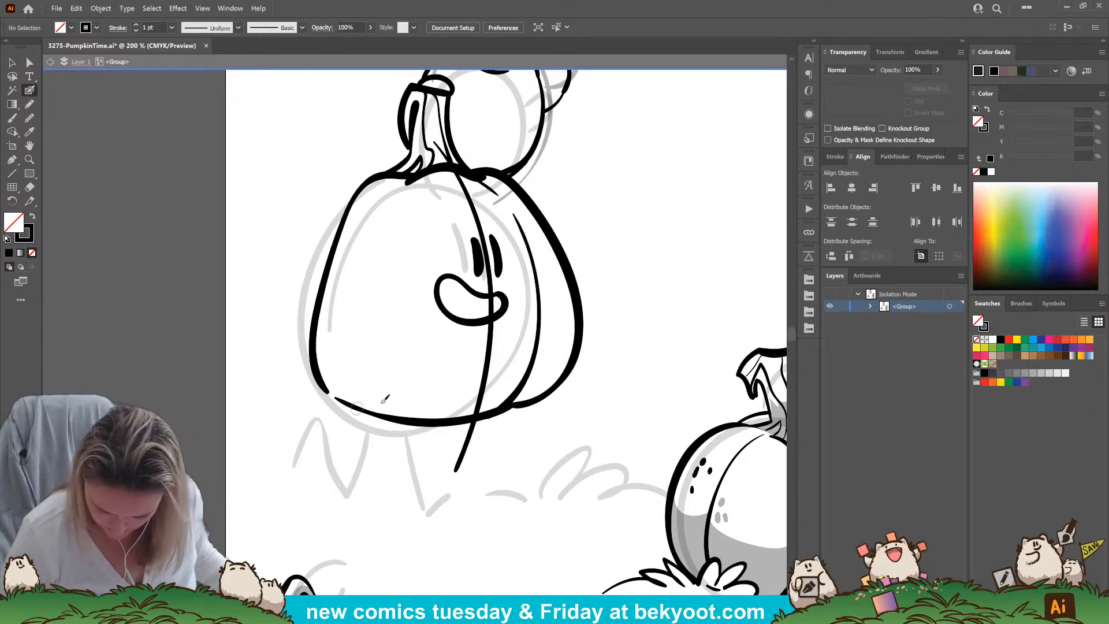
mouse_move(397, 417)
mouse_down()
mouse_move(376, 402)
mouse_move(350, 345)
mouse_up()
mouse_move(353, 300)
mouse_down()
mouse_move(383, 209)
mouse_move(422, 169)
mouse_up()
Ink two walking legs with solid black feet under the large pumpkin, the back foot kicked up
drag(551, 399, 479, 357)
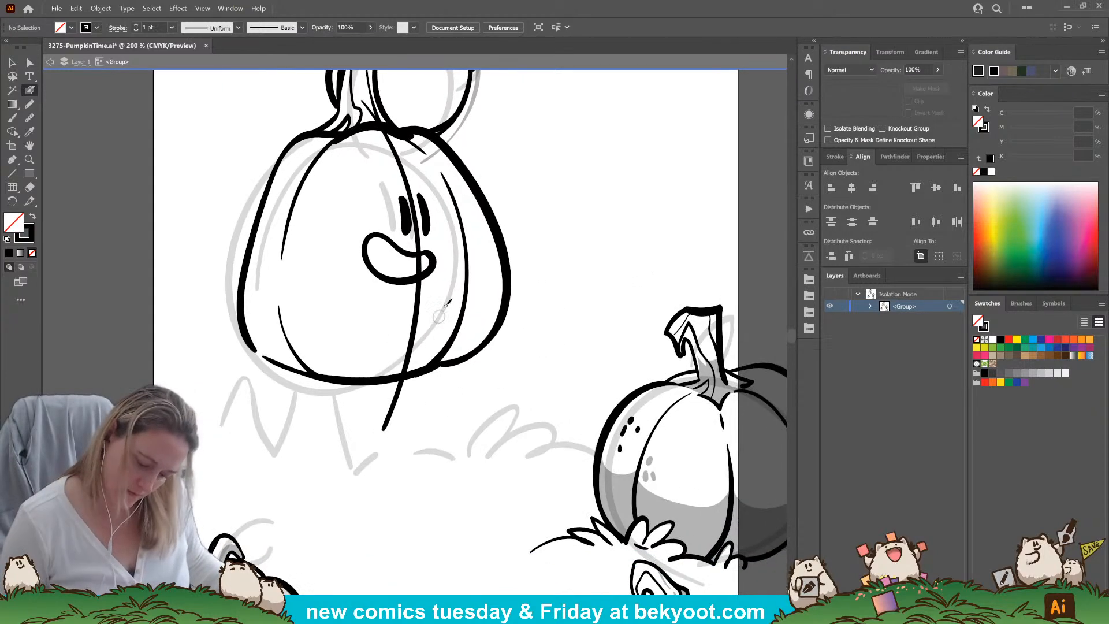
mouse_move(387, 380)
mouse_down()
mouse_move(409, 463)
mouse_move(445, 408)
mouse_move(407, 428)
mouse_up()
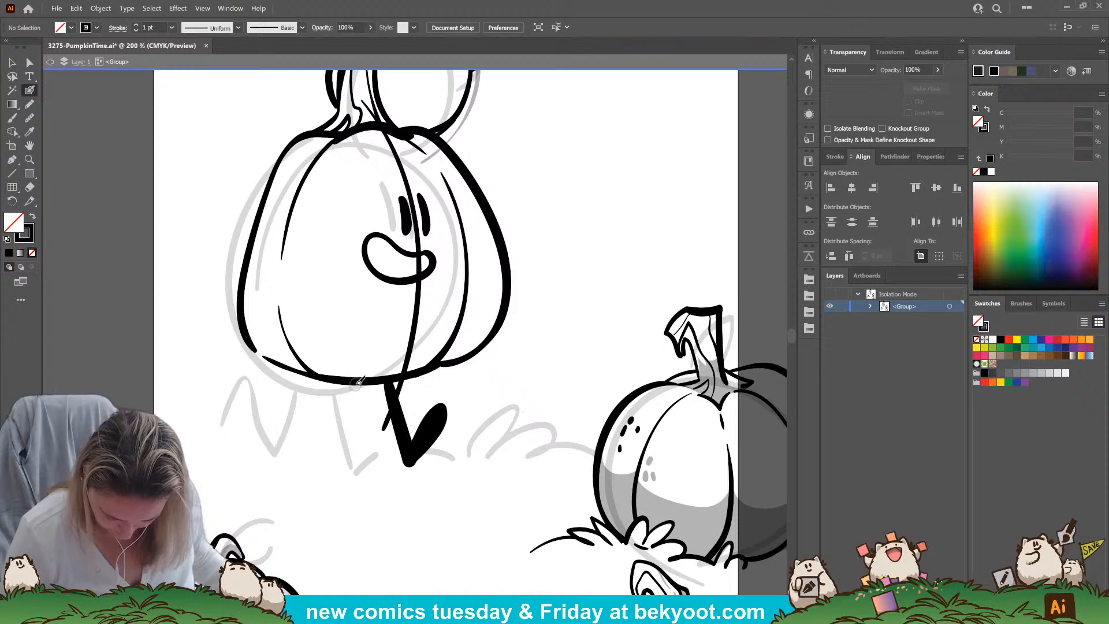
mouse_move(352, 383)
mouse_down()
mouse_move(337, 423)
mouse_move(326, 379)
mouse_move(307, 402)
mouse_move(321, 384)
mouse_up()
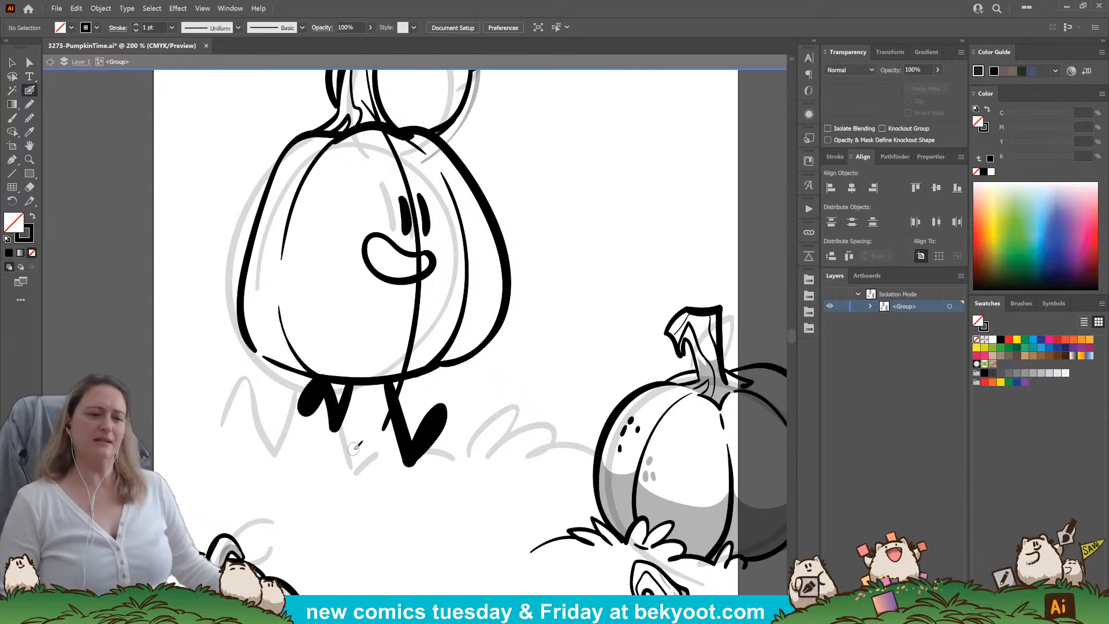
Try to trim the central rib's overhang below the large pumpkin, and undo back through the rear leg's strokes
click(11, 61)
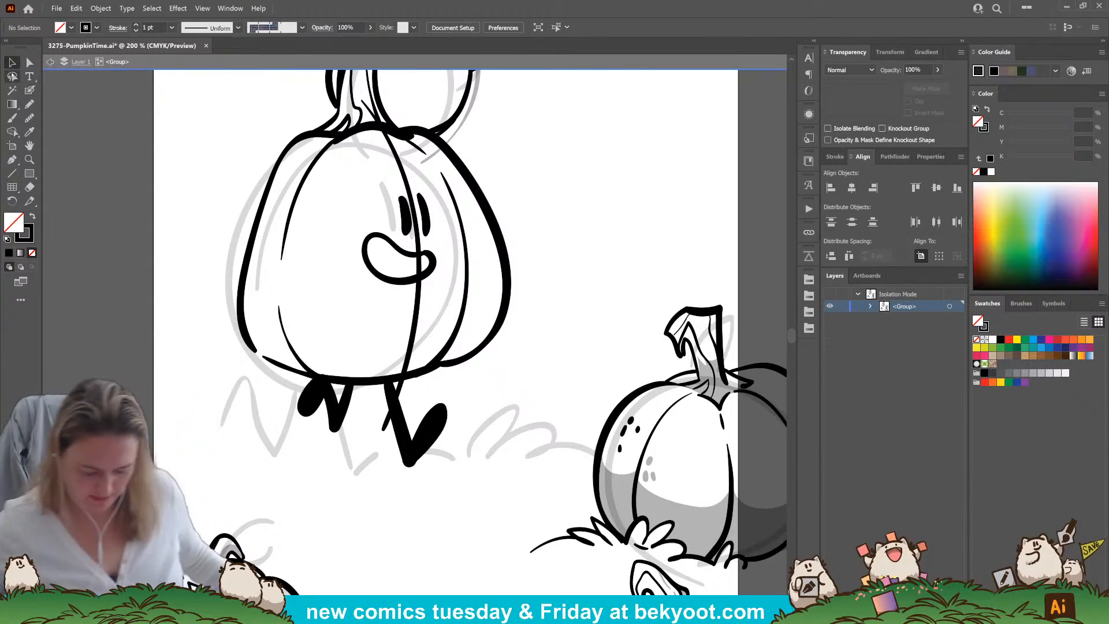
scroll(347, 242, down, 2)
drag(354, 344, 359, 370)
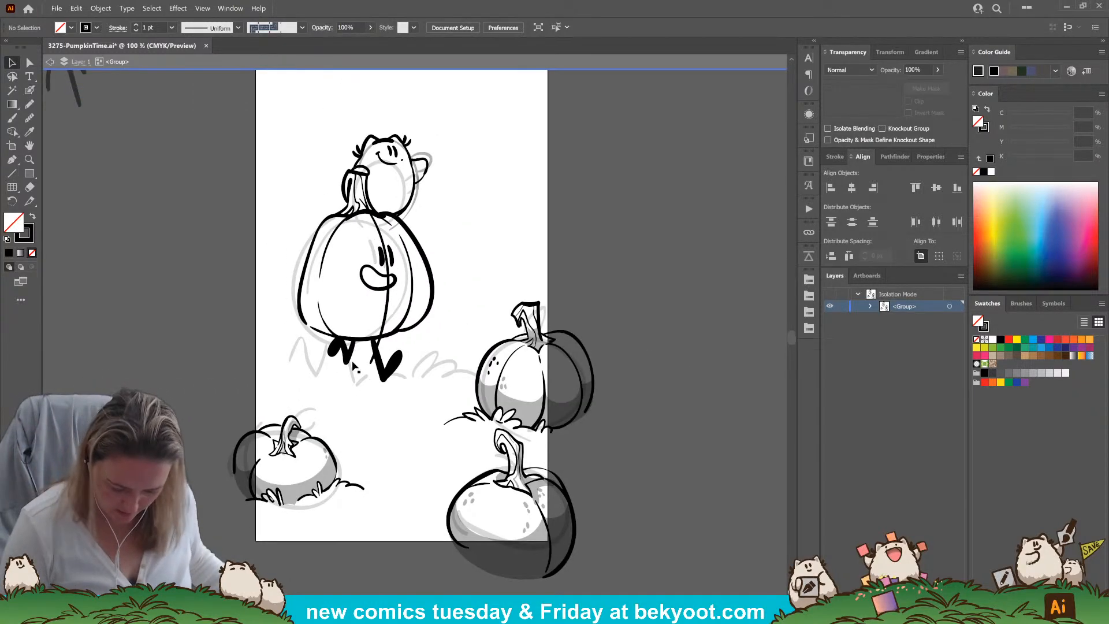
ctrl+click(385, 318)
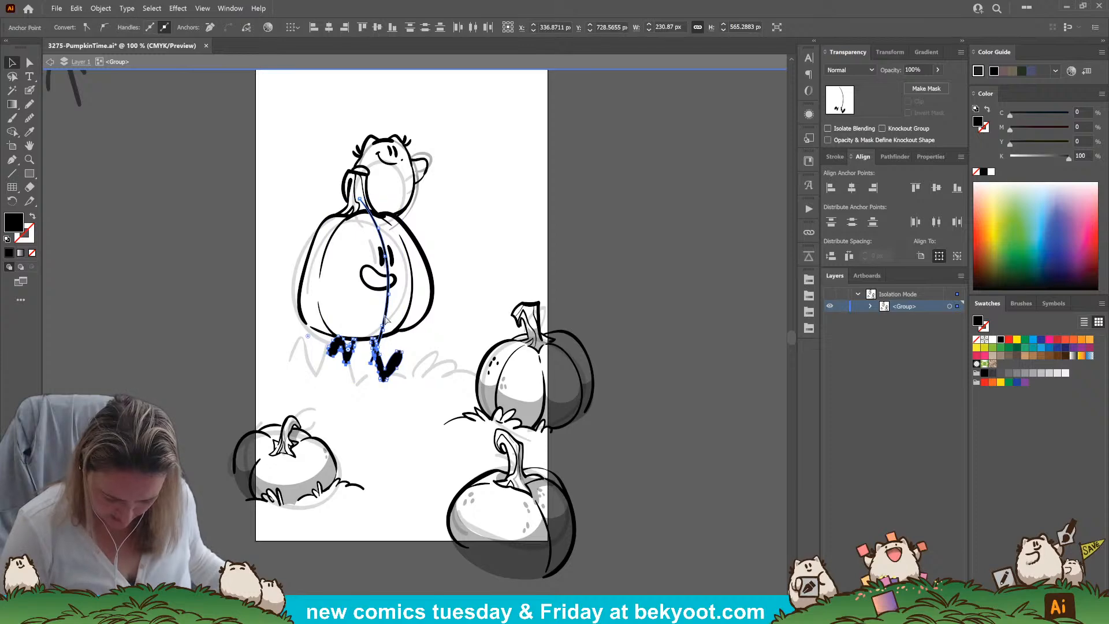
click(384, 412)
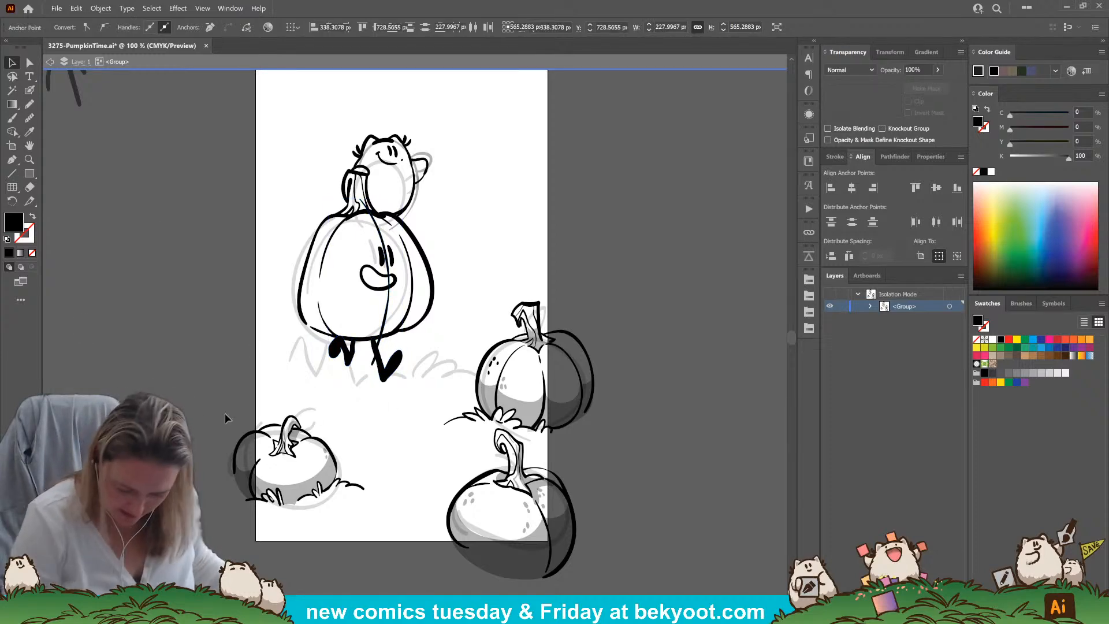
click(386, 370)
drag(387, 382, 397, 416)
key(ctrl+z)
key(ctrl+z)
key(ctrl+z)
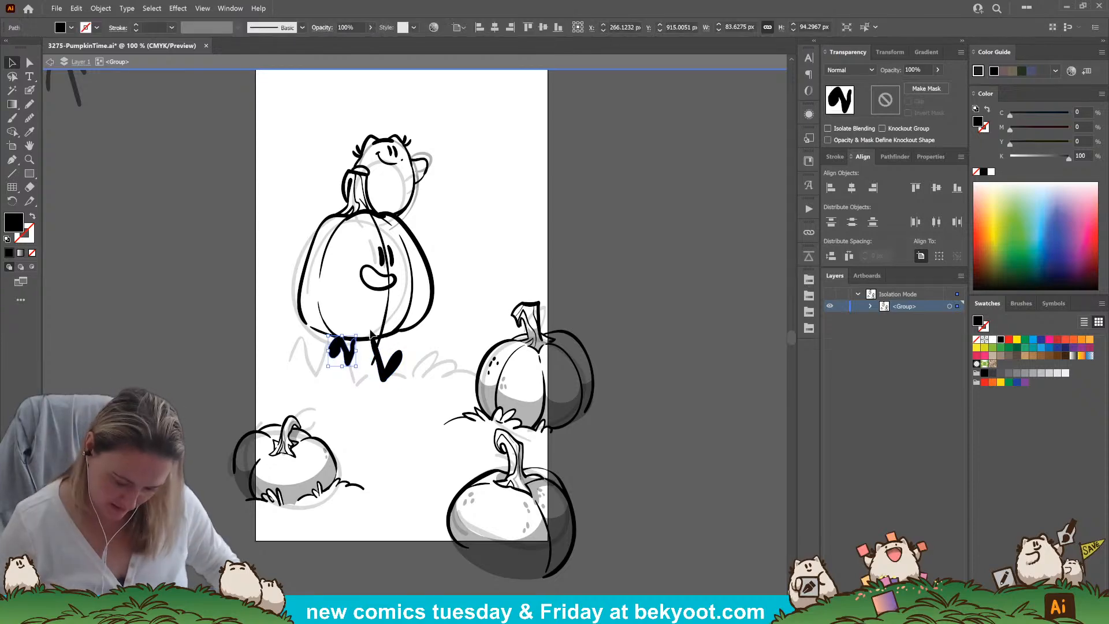
Delete the leftover leg and foot strokes beneath the large pumpkin
click(387, 374)
key(Delete)
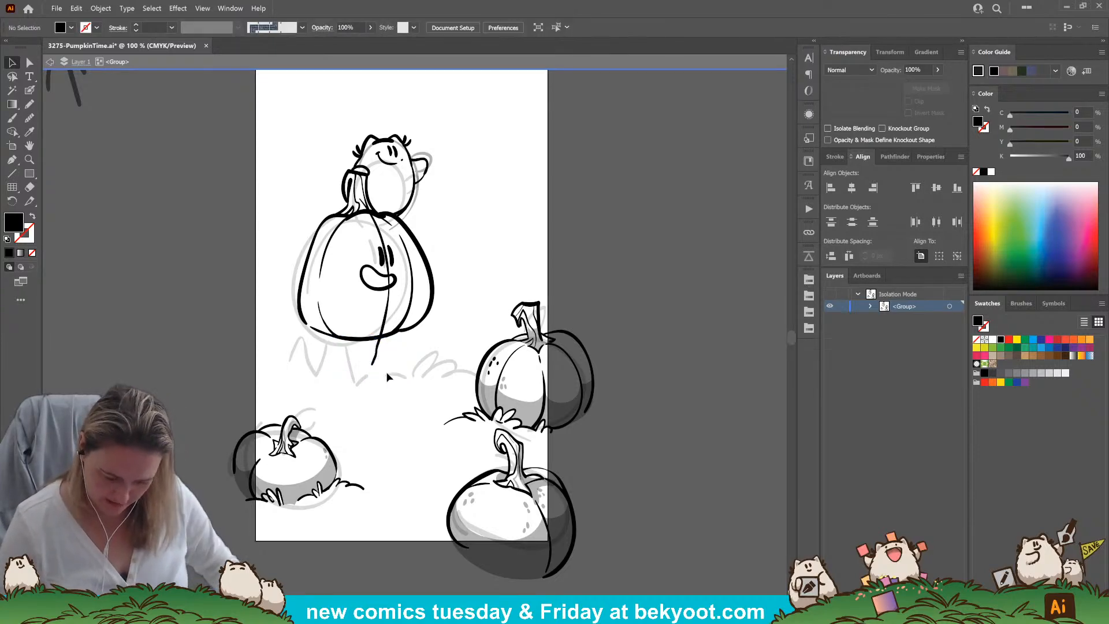
click(324, 246)
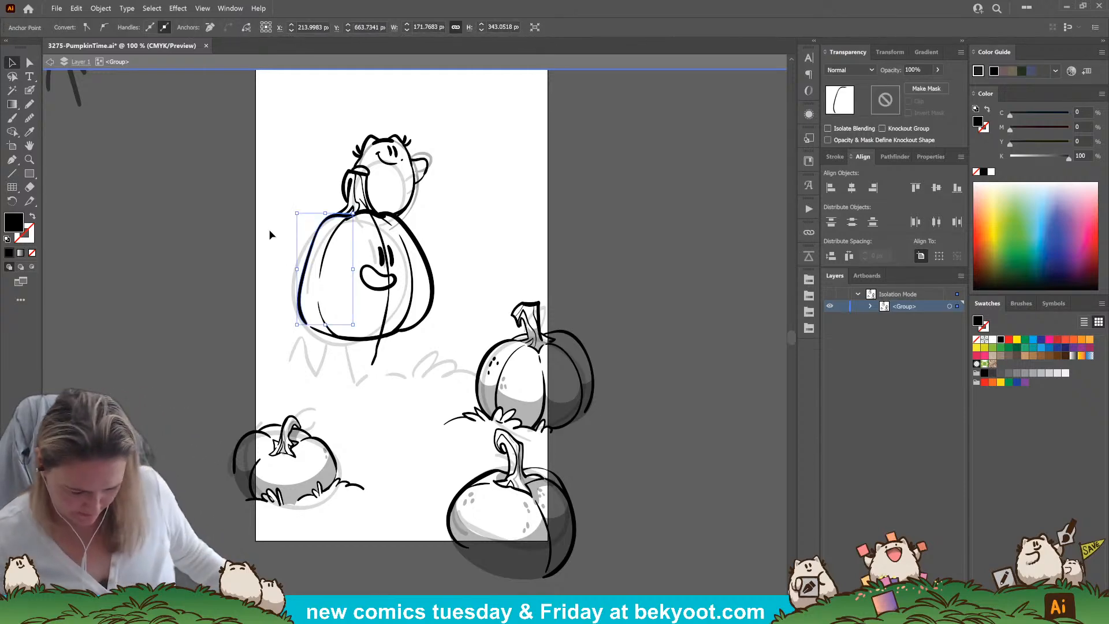
scroll(256, 176, up, 2)
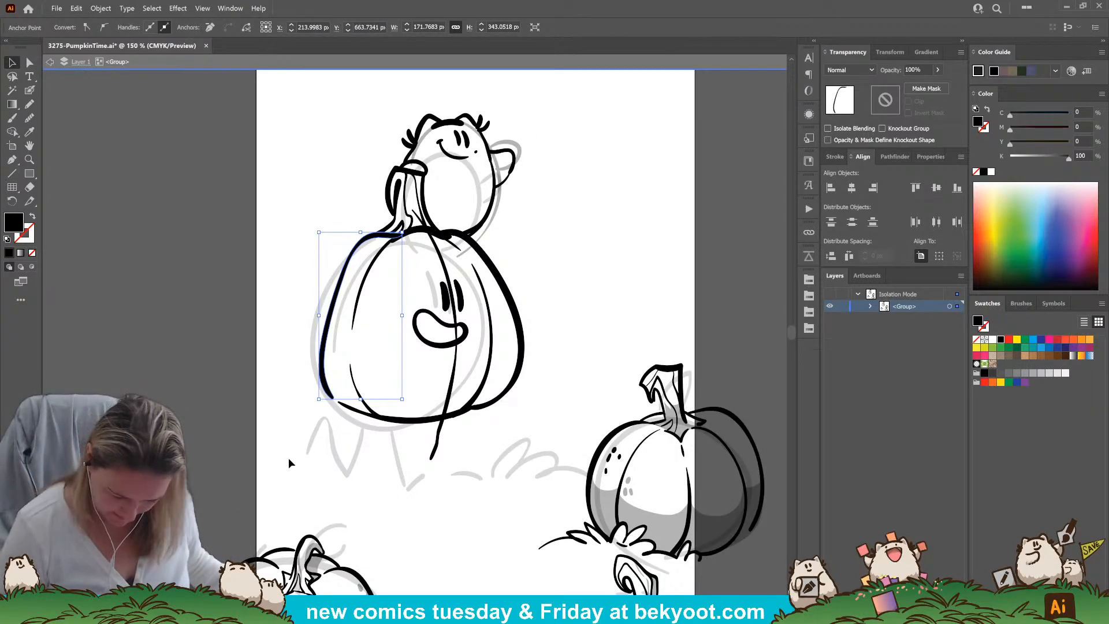
Ink two walking legs with solid black feet under the large pumpkin, and delete the rear leg's surplus straight stroke
click(30, 90)
mouse_move(432, 438)
mouse_down()
mouse_move(412, 296)
mouse_move(368, 362)
mouse_up()
mouse_move(410, 283)
mouse_down()
mouse_move(399, 363)
mouse_move(429, 335)
mouse_move(409, 351)
mouse_up()
key(ctrl+z)
key(ctrl+z)
mouse_move(412, 281)
mouse_down()
mouse_move(418, 347)
mouse_move(436, 331)
mouse_move(414, 351)
mouse_up()
key(ctrl+z)
mouse_move(405, 283)
mouse_down()
mouse_move(425, 360)
mouse_move(444, 324)
mouse_move(429, 357)
mouse_move(445, 332)
mouse_move(437, 341)
mouse_up()
mouse_move(384, 284)
mouse_down()
mouse_move(373, 321)
mouse_move(361, 285)
mouse_move(350, 316)
mouse_move(361, 291)
mouse_move(346, 314)
mouse_up()
ctrl+click(371, 349)
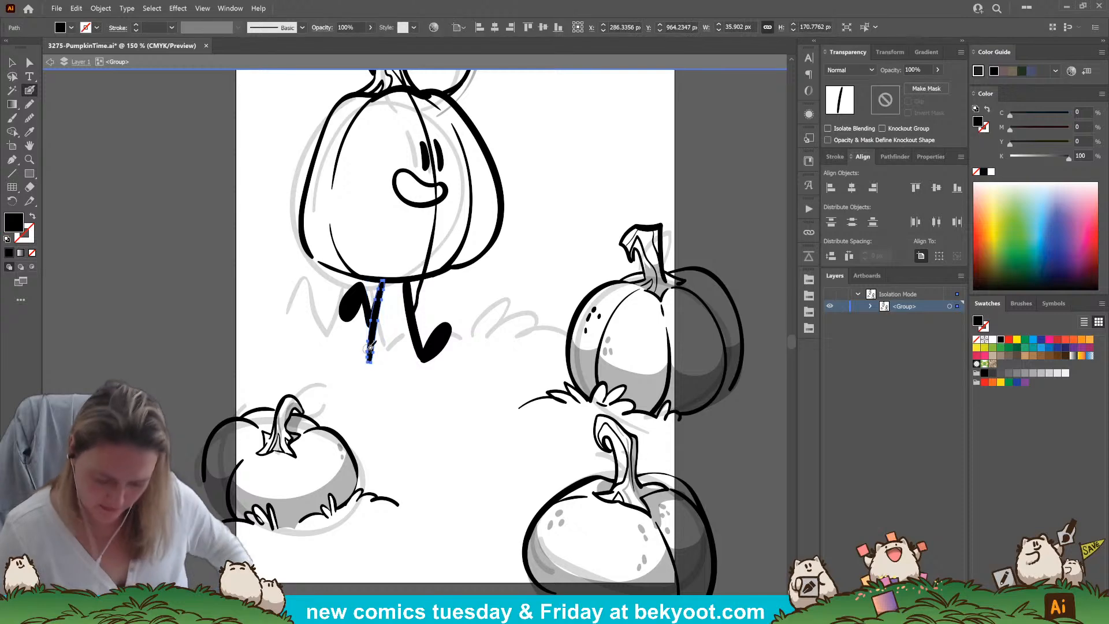
key(Delete)
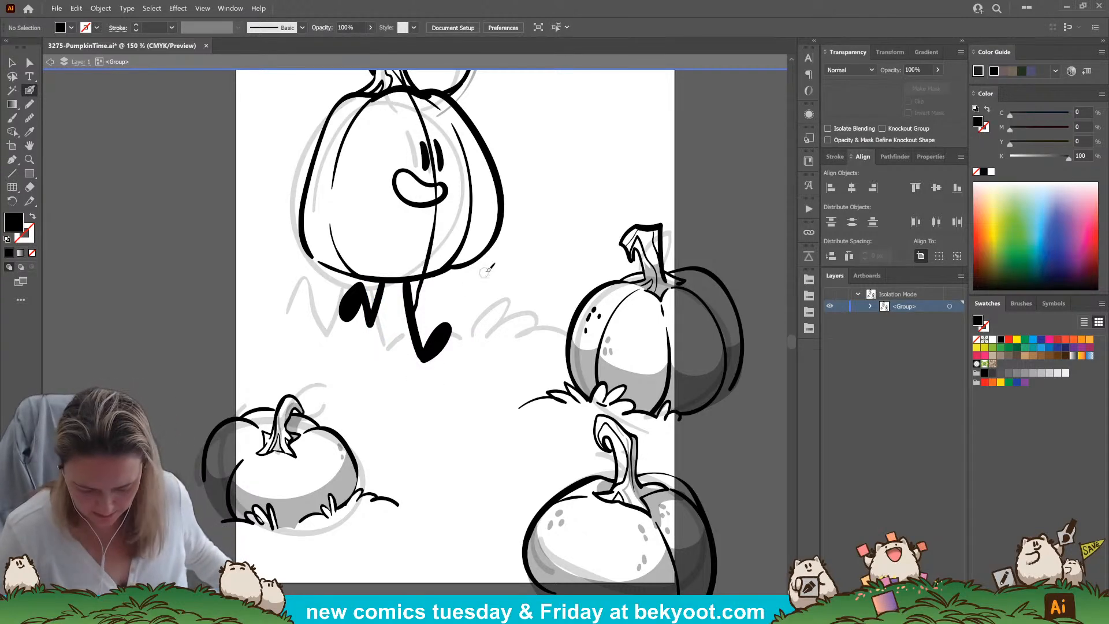
Ink an additional zigzag bent leg across the front leg under the large pumpkin
scroll(467, 289, up, 5)
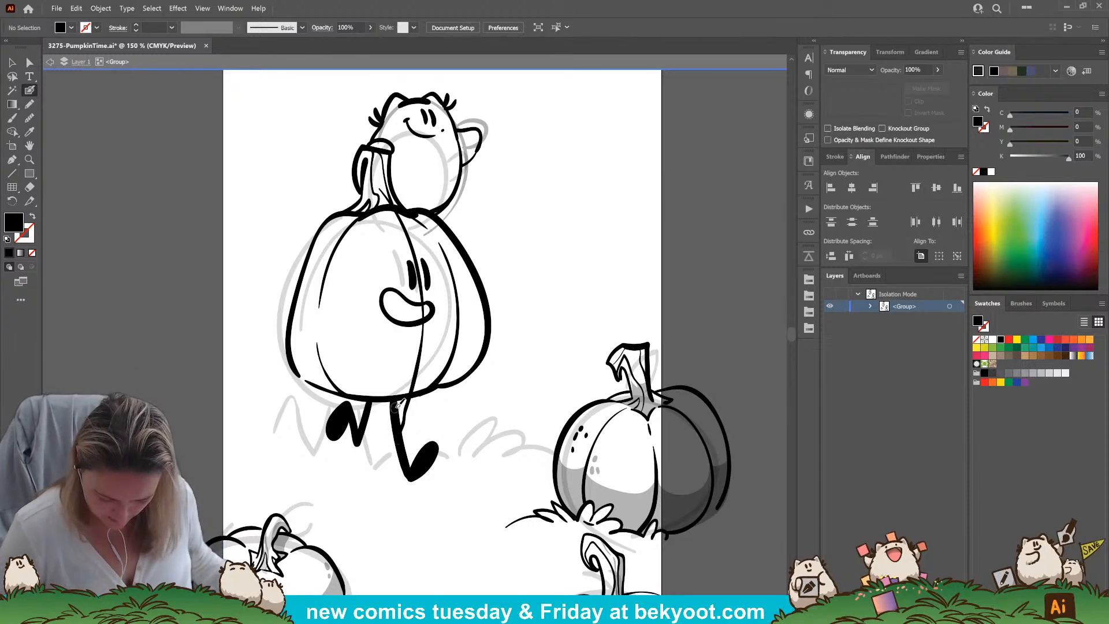
mouse_move(396, 400)
mouse_down()
mouse_move(428, 413)
mouse_move(401, 450)
mouse_move(439, 446)
mouse_up()
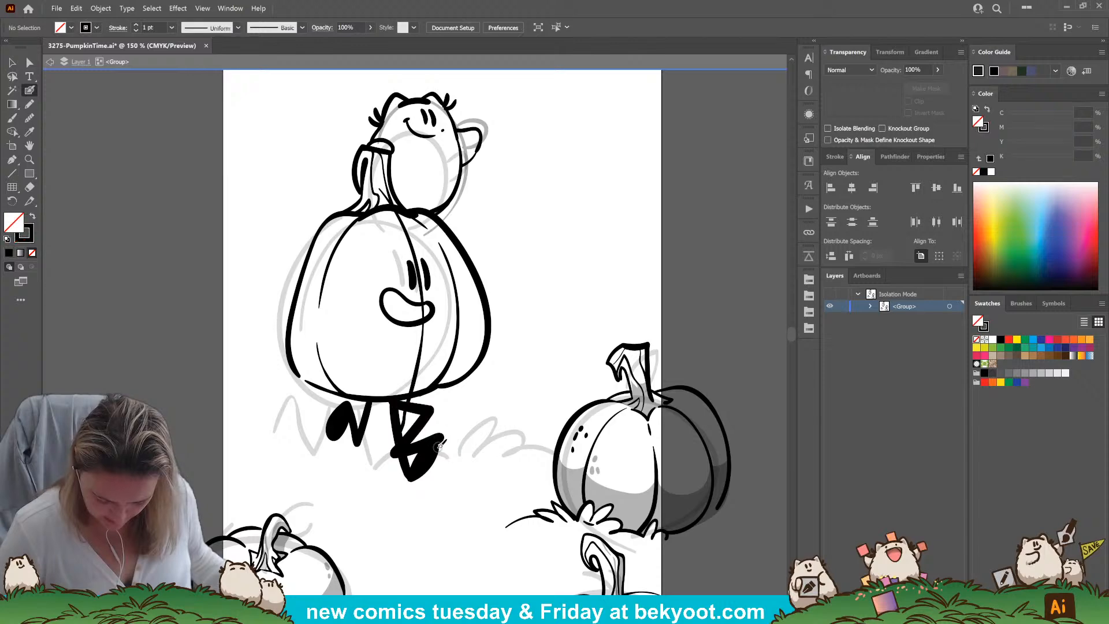
ctrl+click(426, 469)
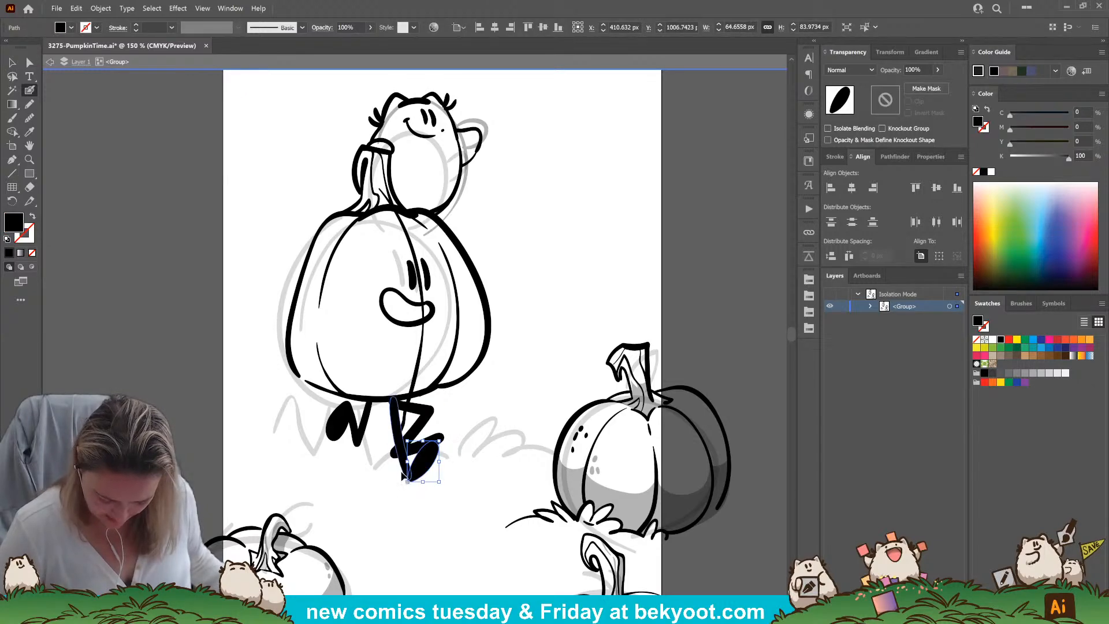
ctrl+shift+click(406, 471)
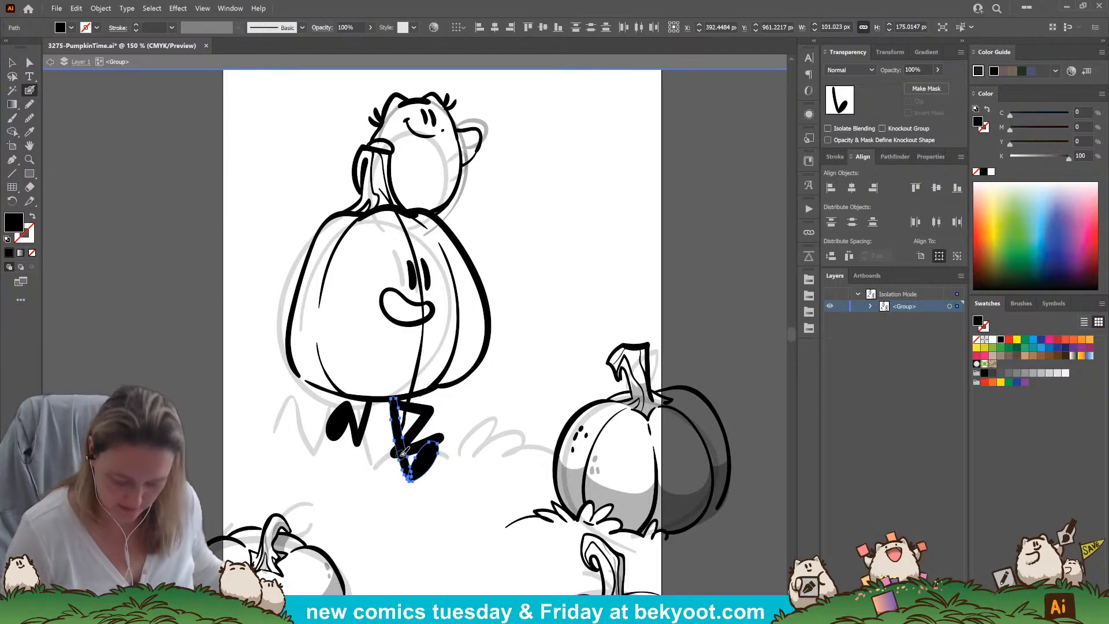
scroll(526, 219, down, 2)
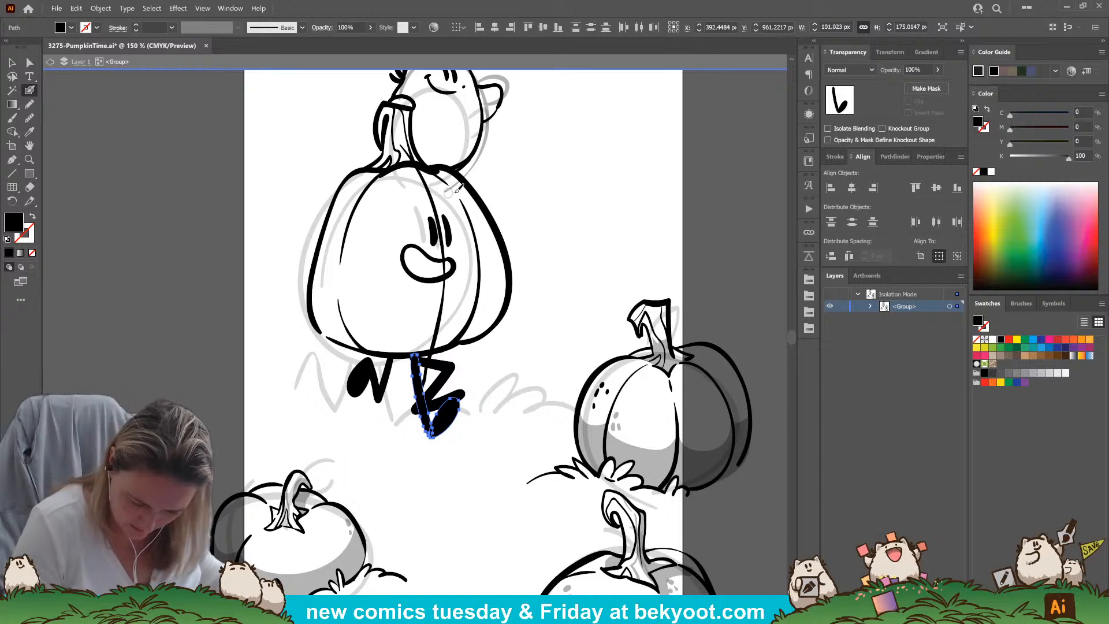
key(ctrl+shift+a)
key(ctrl+z)
key(ctrl+shift+z)
key(ctrl+shift+a)
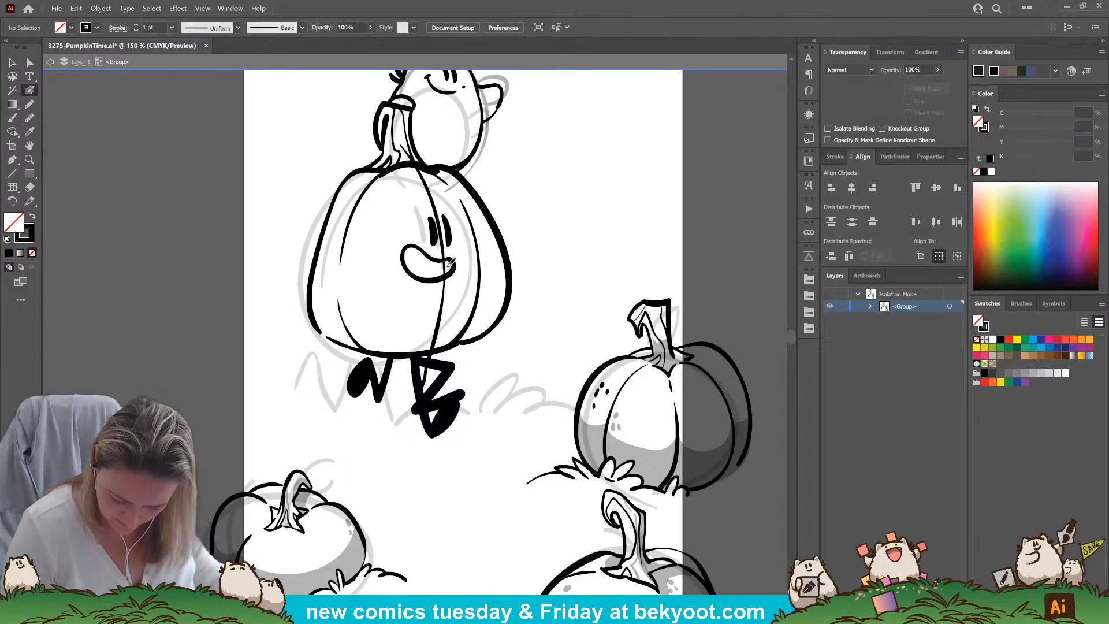
Ink a short line closing off the corner of the large pumpkin's smile, and delete the central rib crossing the face
drag(443, 262, 448, 273)
ctrl+click(444, 294)
key(Delete)
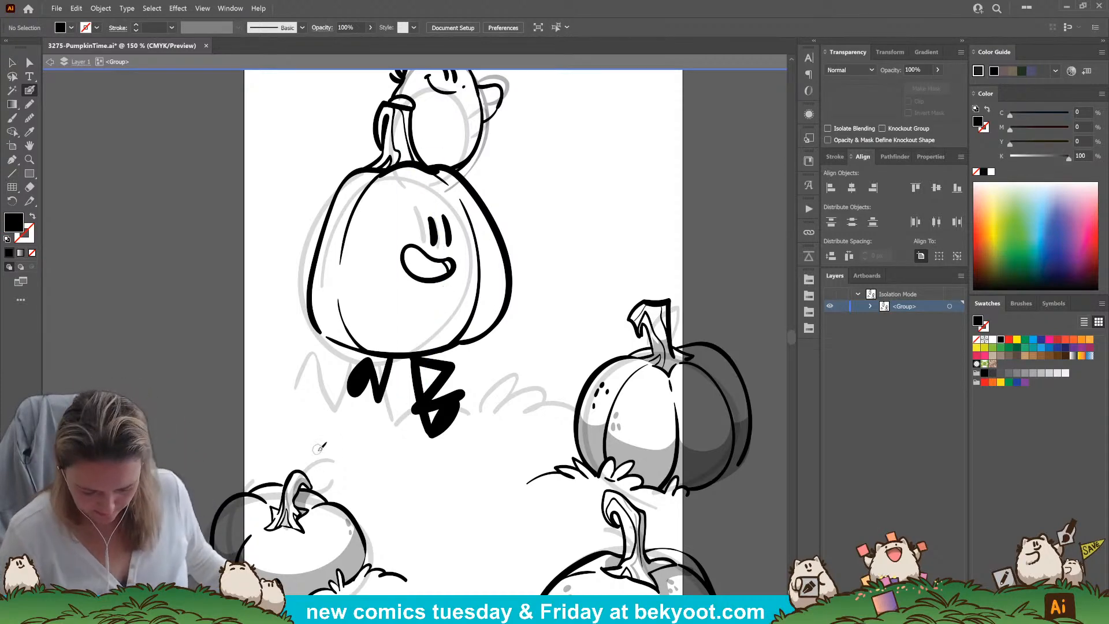
Shorten the large pumpkin's right eye to about 59 px tall
drag(445, 218, 450, 246)
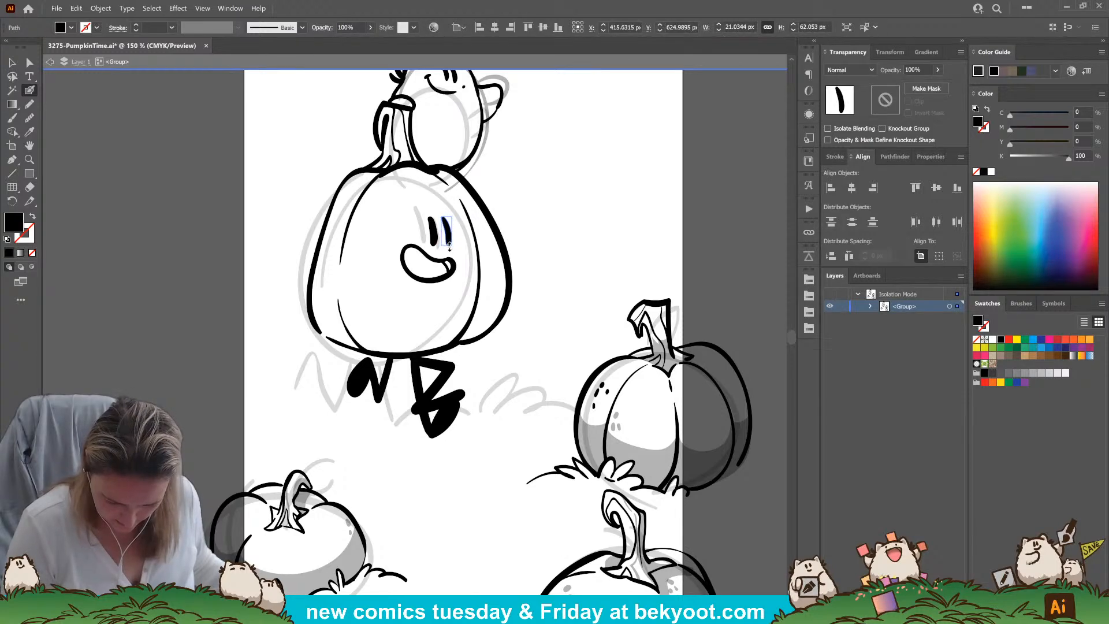
drag(450, 245, 450, 244)
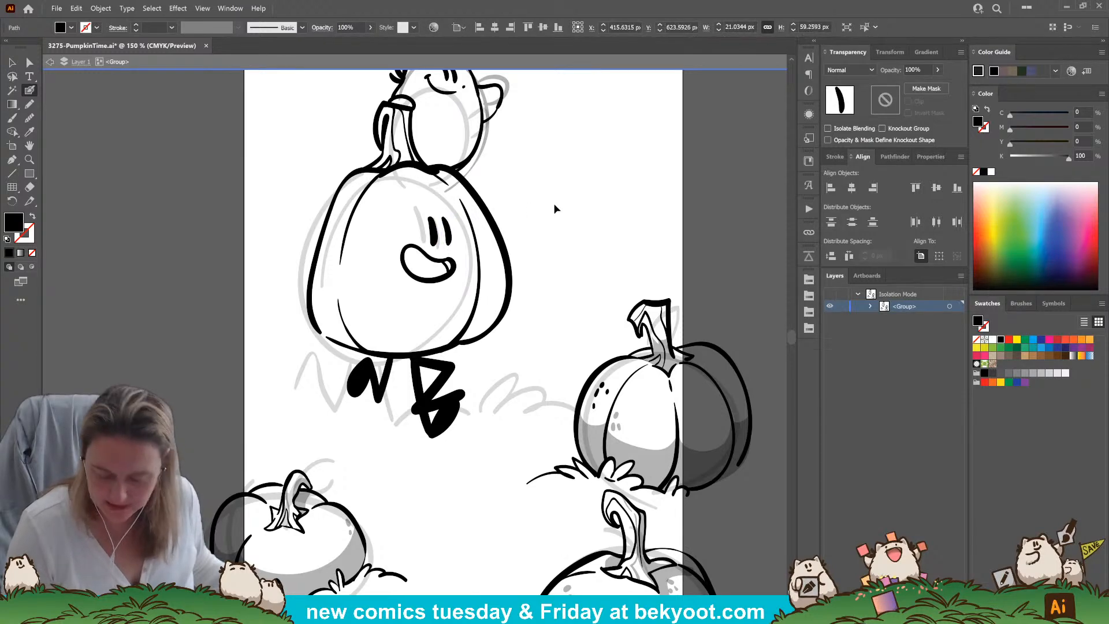
key(ctrl+shift+a)
Set the opacity to 30% and paint small grey spots on both upper sides of the large pumpkin
click(924, 69)
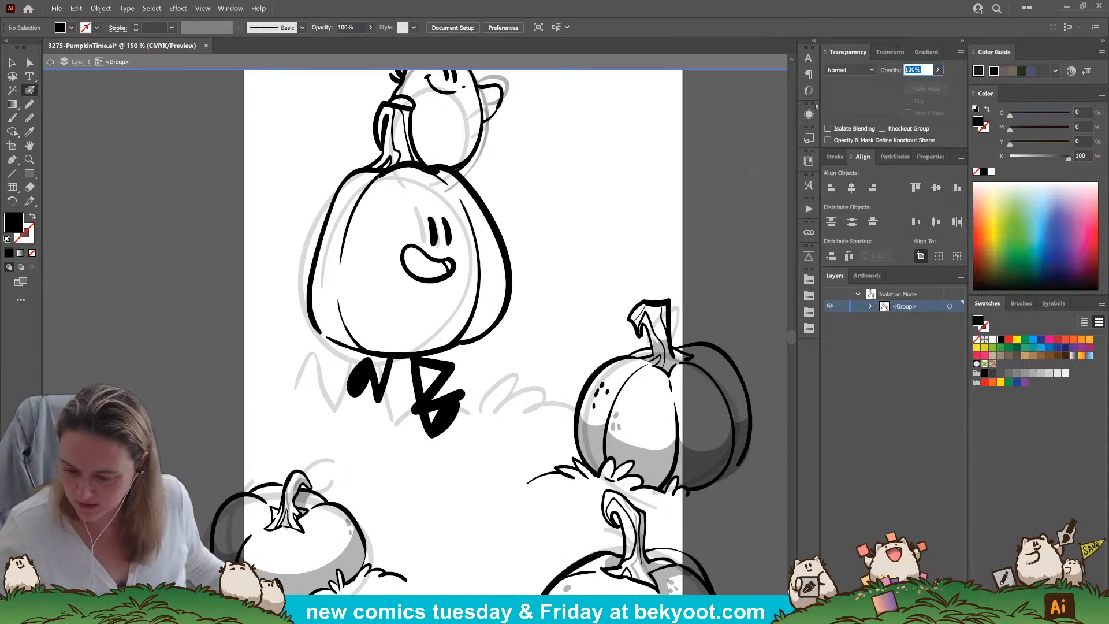
text(30)
key(Return)
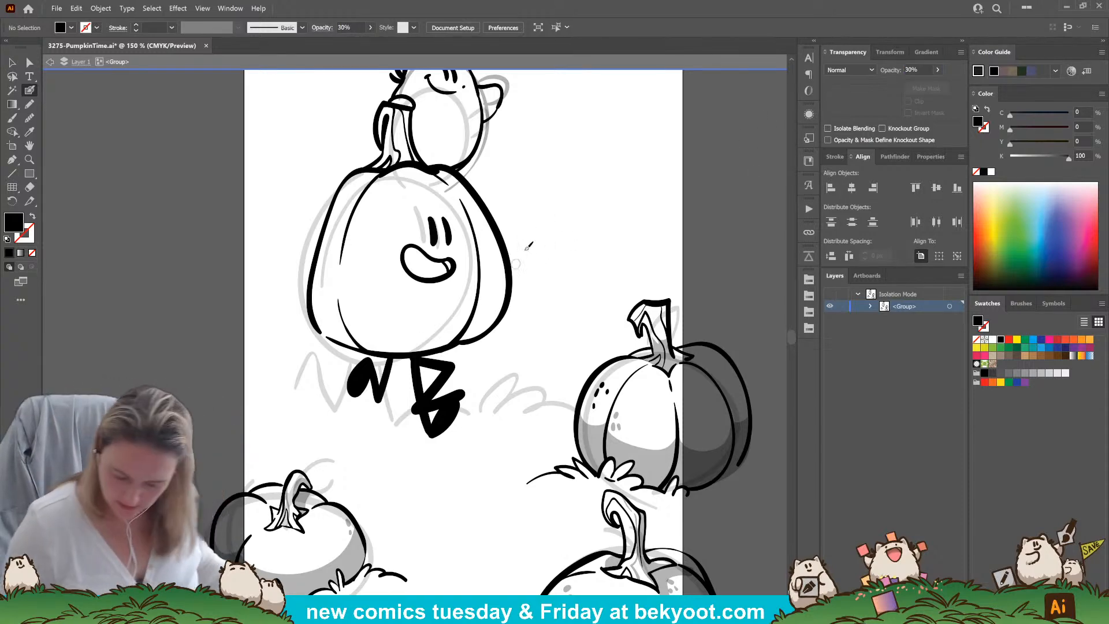
drag(374, 204, 370, 214)
mouse_move(365, 220)
mouse_down()
mouse_move(363, 230)
mouse_move(371, 223)
mouse_up()
drag(471, 205, 482, 234)
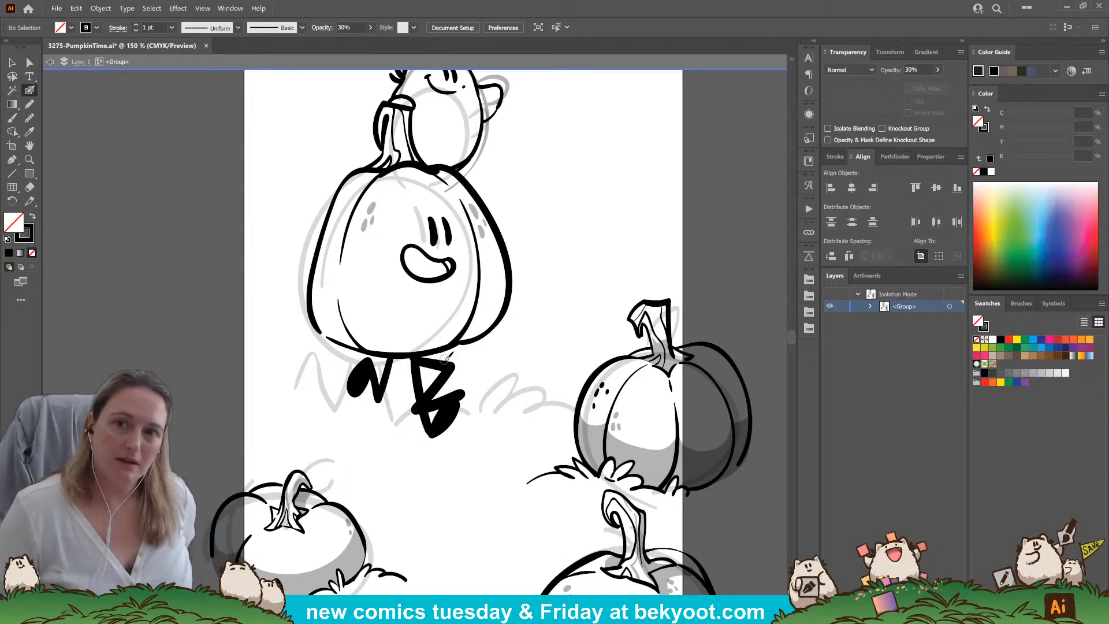
Draw a scalloped shadow shape along the lower part of the large pumpkin with the Pencil, filled black without a stroke at 30% opacity
click(30, 104)
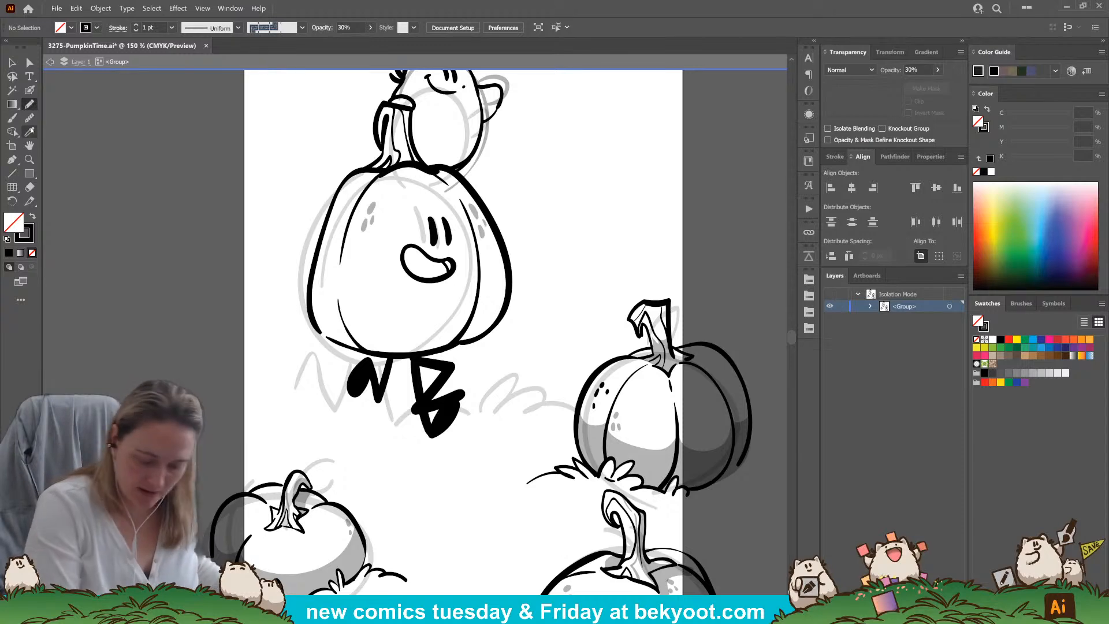
mouse_move(322, 245)
mouse_down()
mouse_move(319, 270)
mouse_move(340, 264)
mouse_move(343, 289)
mouse_move(385, 324)
mouse_move(460, 319)
mouse_move(480, 293)
mouse_move(510, 286)
mouse_move(507, 308)
mouse_move(480, 337)
mouse_move(452, 346)
mouse_move(367, 350)
mouse_move(316, 323)
mouse_move(320, 247)
mouse_up()
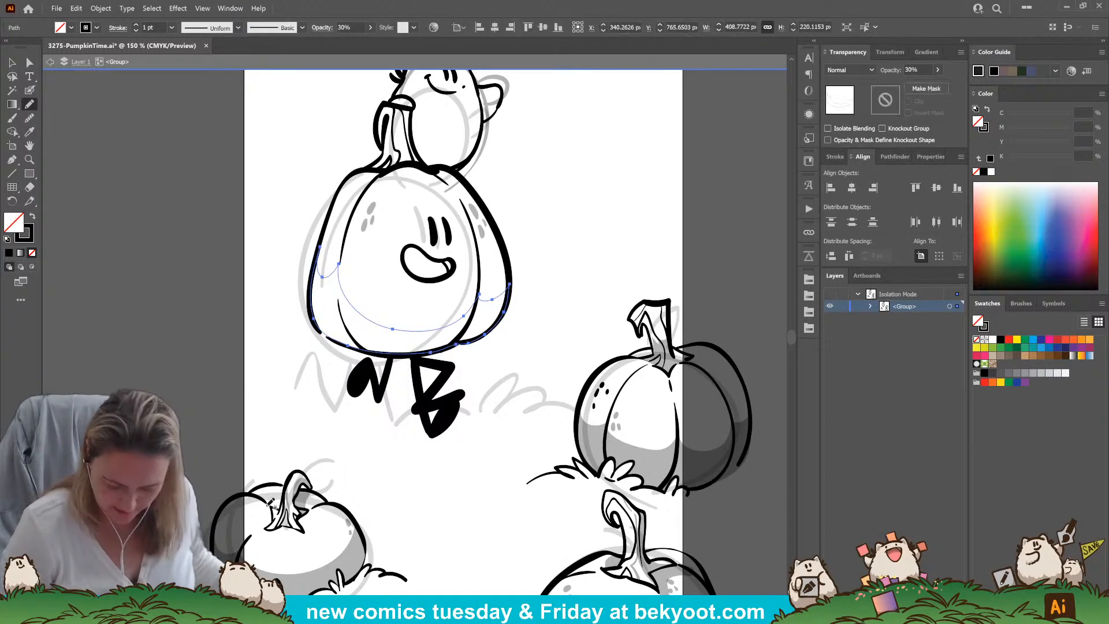
key(shift+x)
ctrl+click(552, 238)
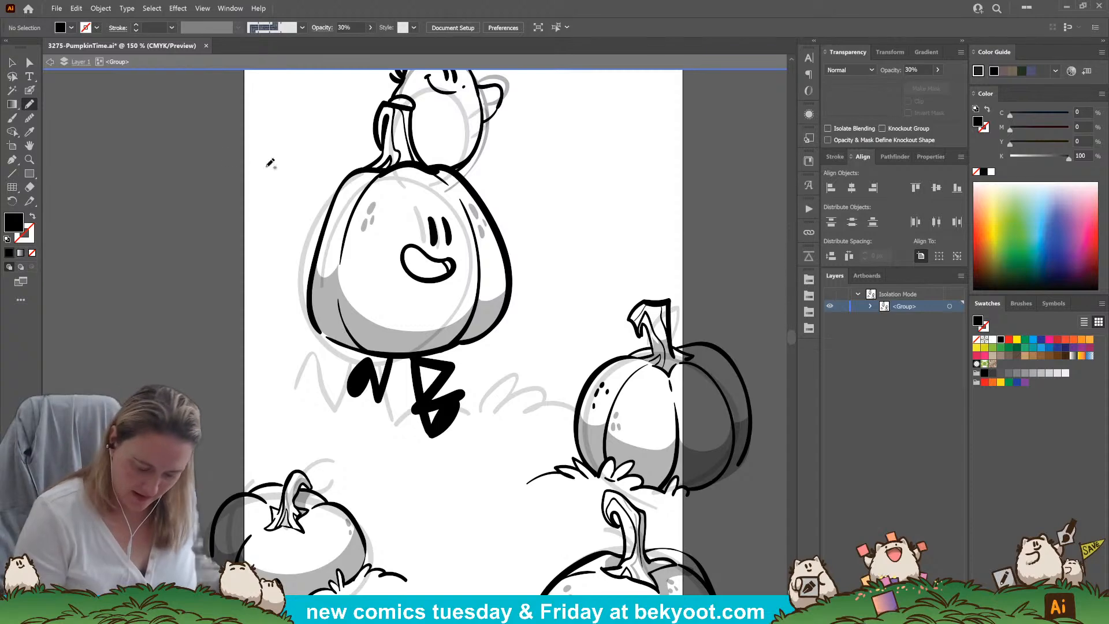
Adjust the shadow's lower-edge anchor point so it follows the large pumpkin's bottom outline
key(a)
click(373, 338)
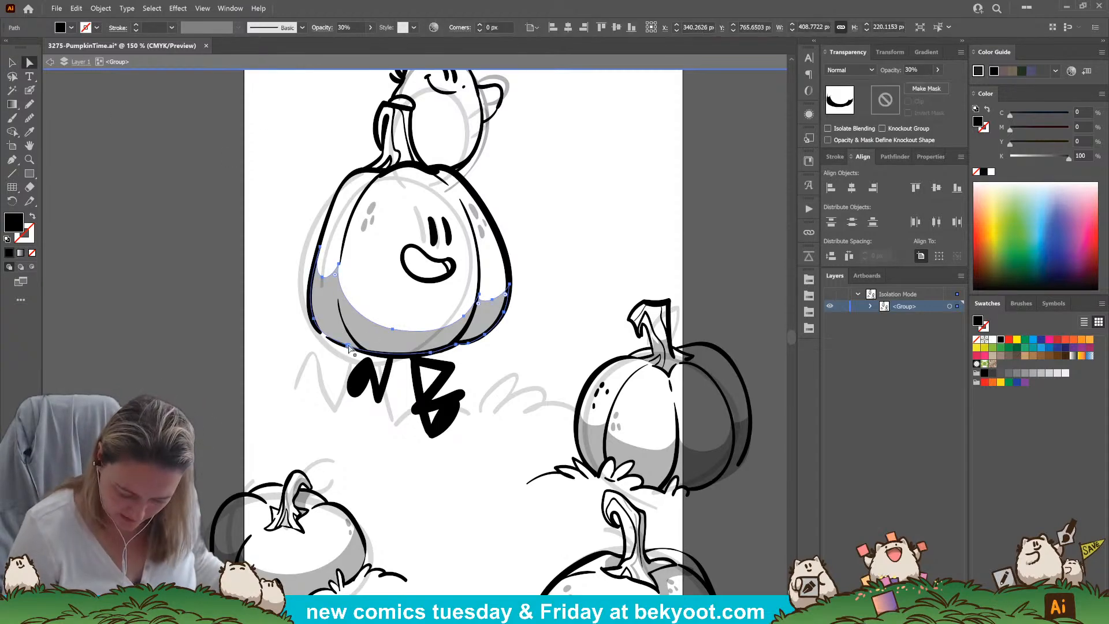
click(347, 348)
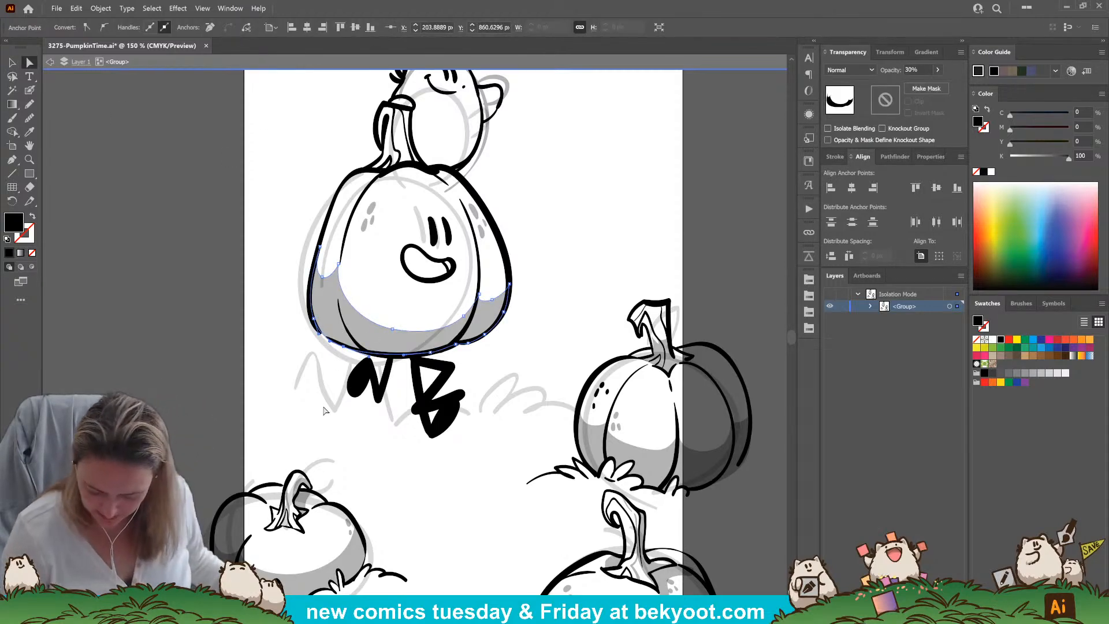
click(522, 314)
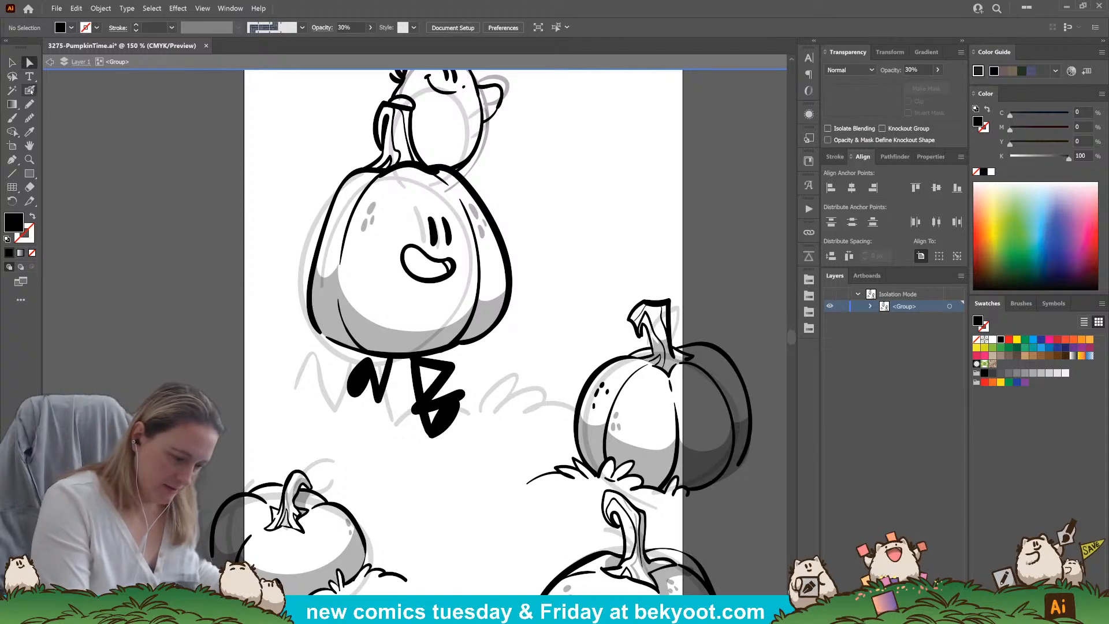
Restore the Blob Brush to 100% opacity and thicken the large pumpkin's left outline up to the stem
key(shift+b)
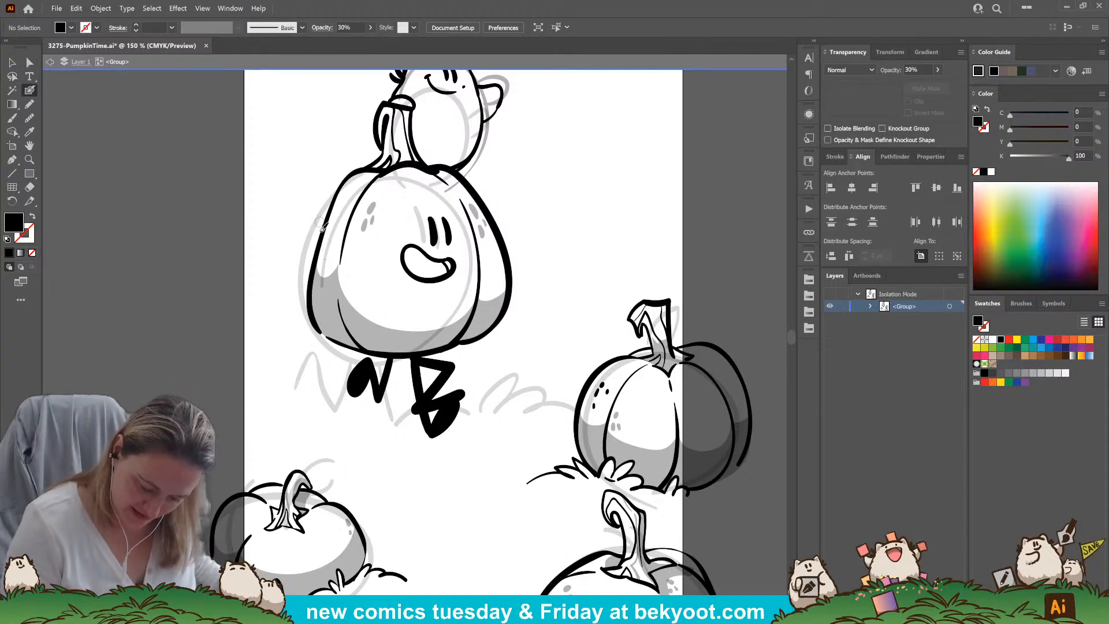
key(0)
mouse_move(329, 219)
mouse_down()
mouse_move(373, 167)
mouse_move(397, 180)
mouse_up()
drag(344, 212, 318, 248)
ctrl+click(316, 259)
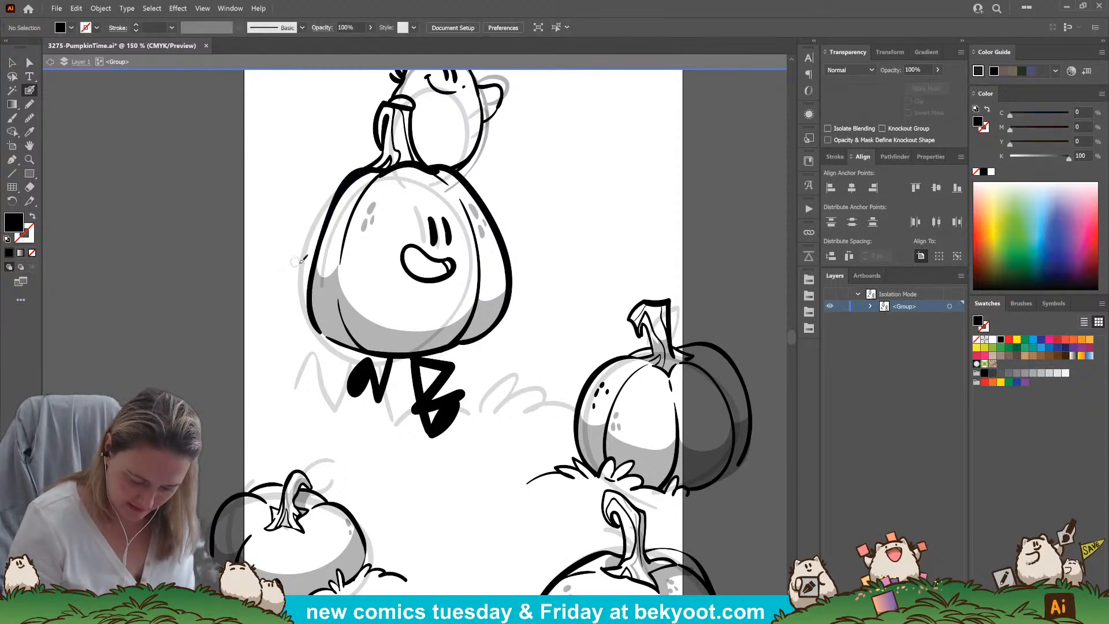
ctrl+click(378, 269)
ctrl+click(313, 255)
mouse_move(369, 167)
mouse_down()
mouse_move(342, 180)
mouse_move(319, 216)
mouse_move(370, 167)
mouse_up()
ctrl+click(273, 376)
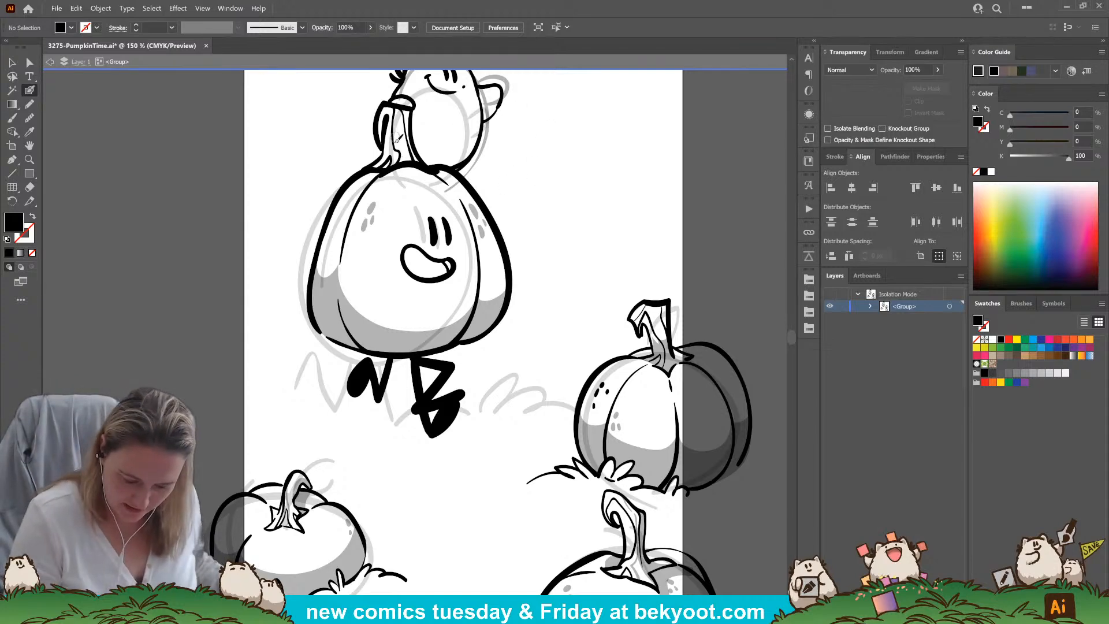
ctrl+click(384, 165)
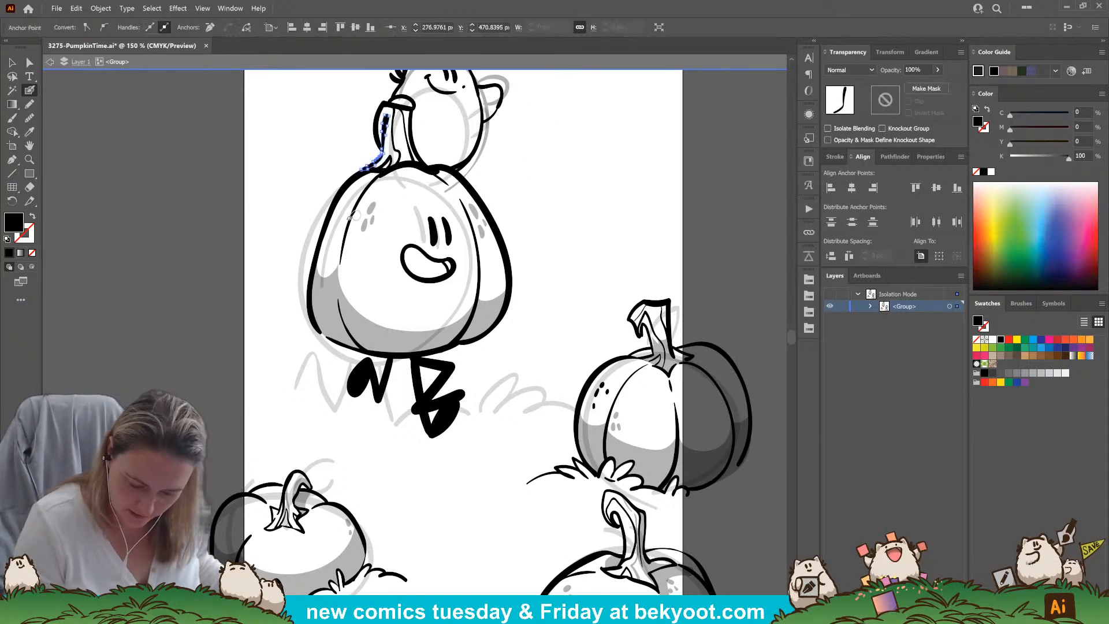
click(12, 62)
click(186, 244)
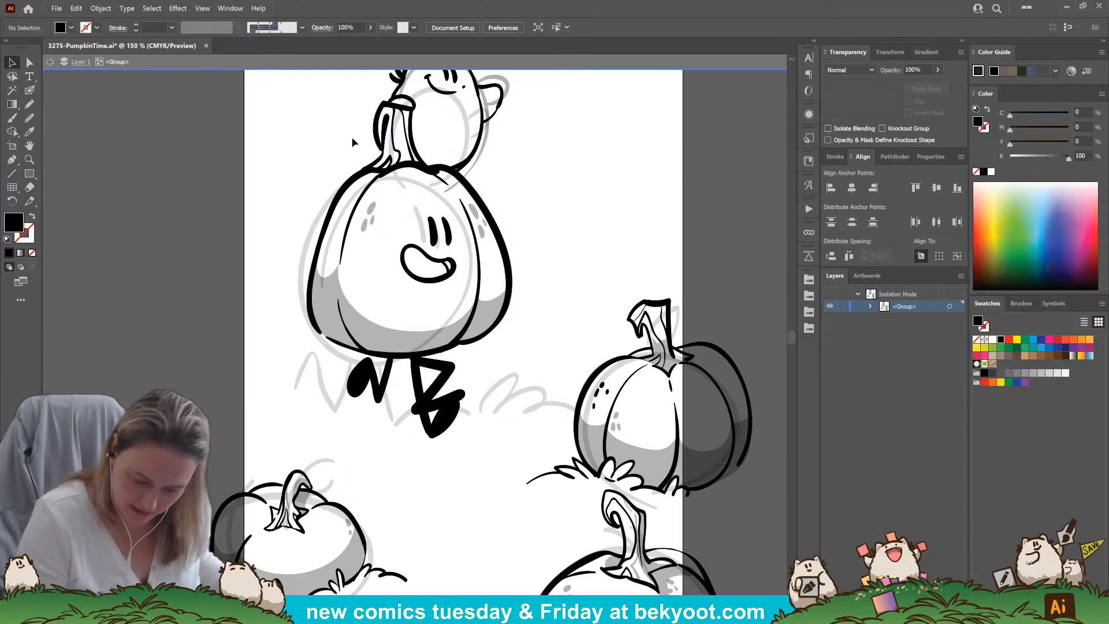
Resize and nudge the large pumpkin's right rib line outward so its lower end fits inside the bottom outline
drag(536, 250, 494, 260)
click(441, 329)
click(244, 430)
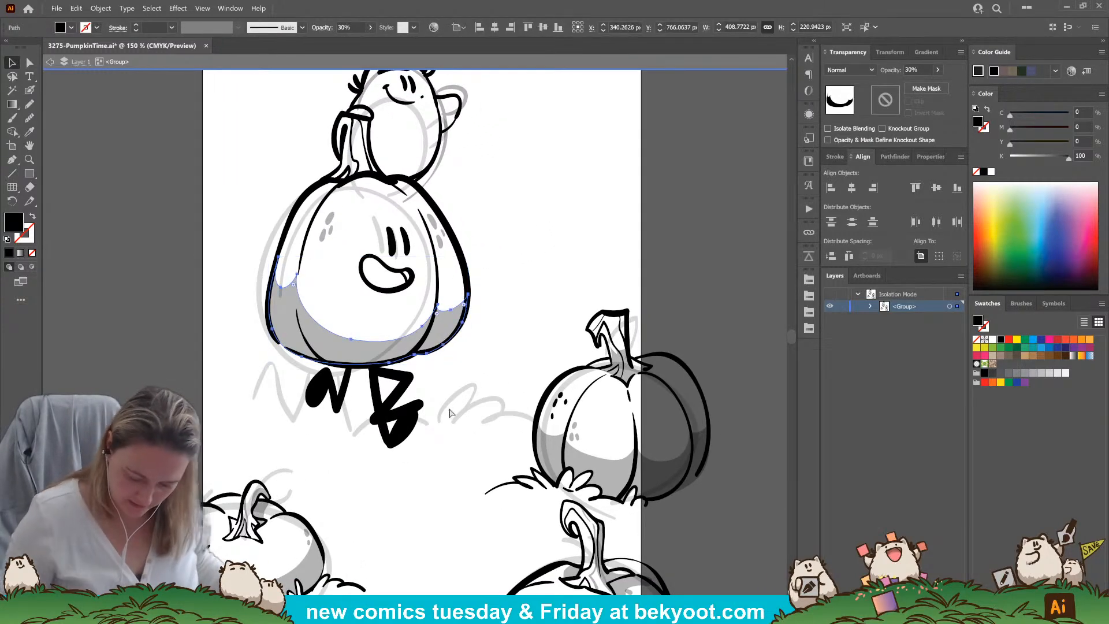
click(438, 290)
drag(420, 363, 419, 360)
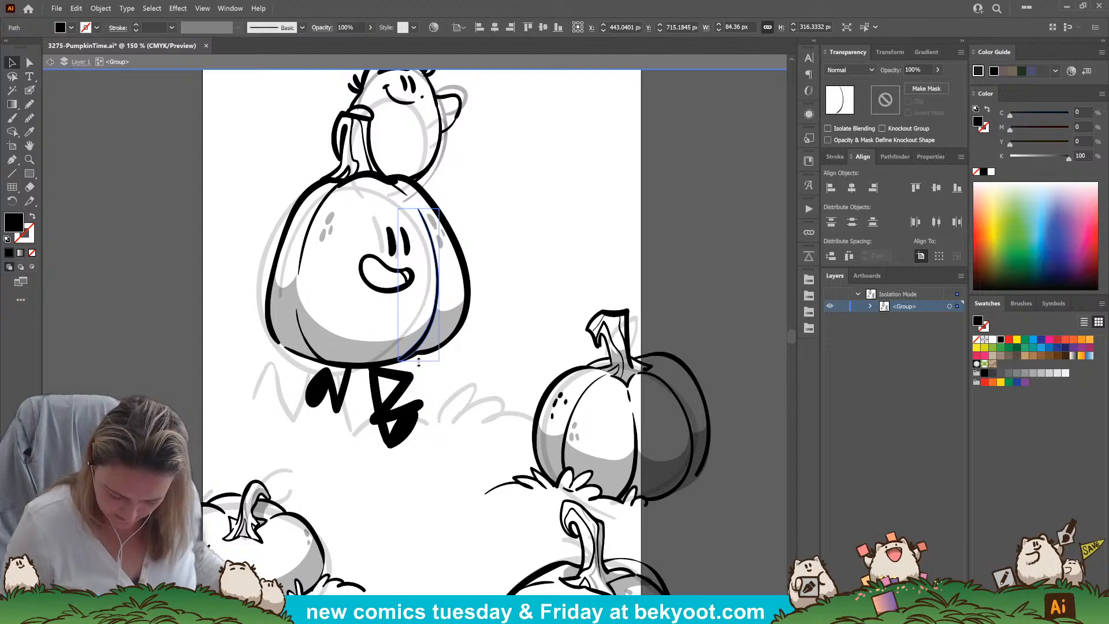
drag(436, 301, 439, 300)
drag(449, 203, 447, 203)
click(472, 204)
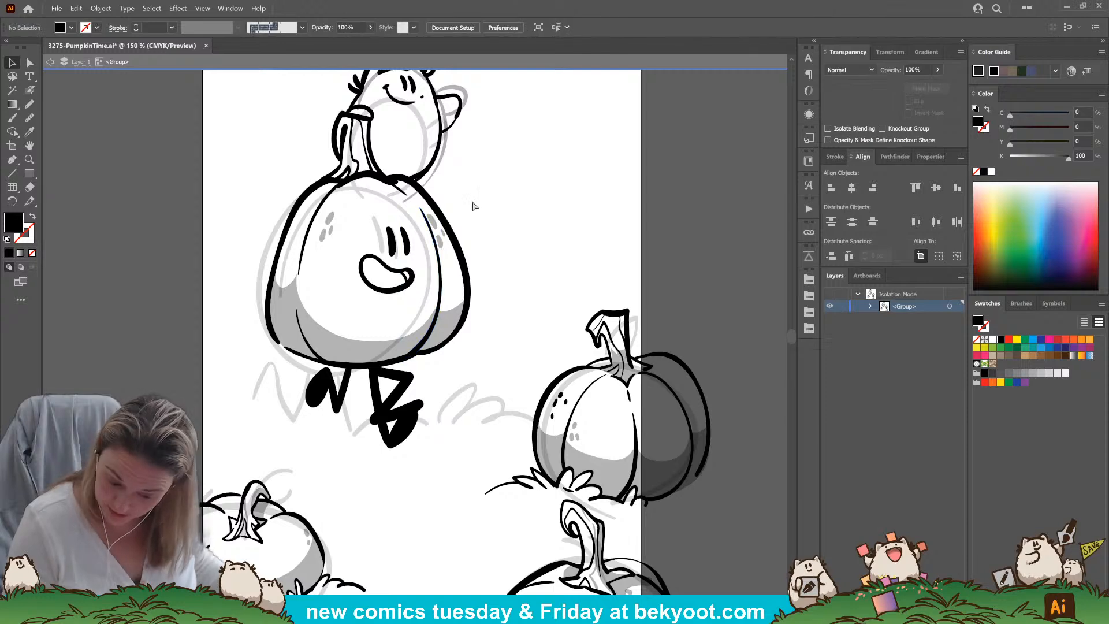
click(318, 223)
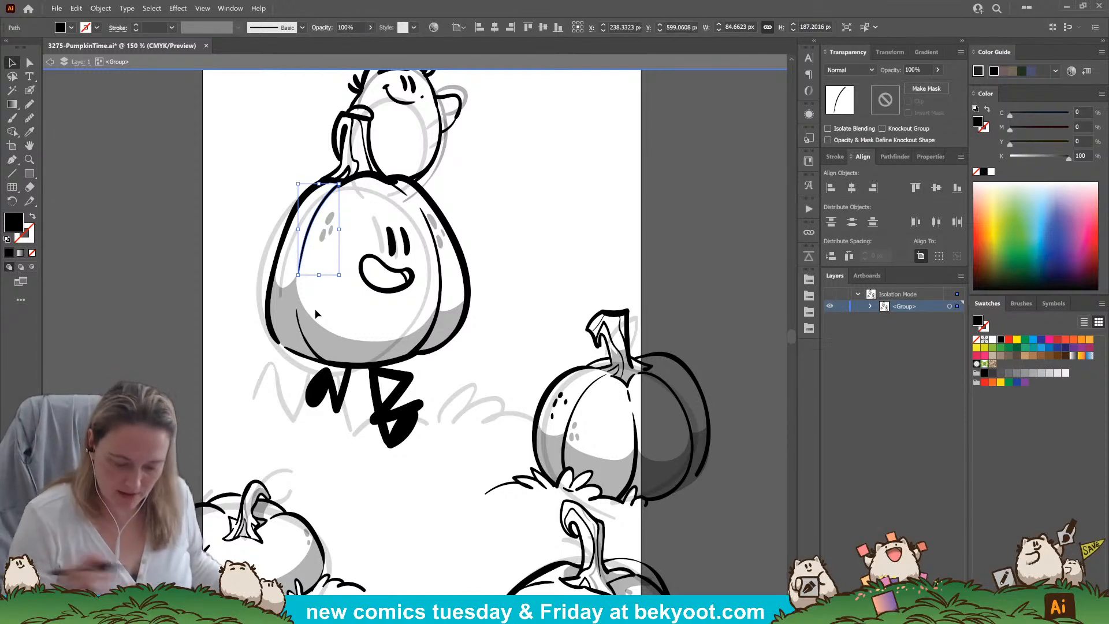
click(505, 178)
Shade the small character's lower body with a filled Pencil shape at 30% opacity, and select its grey sketch outline
drag(508, 238, 491, 284)
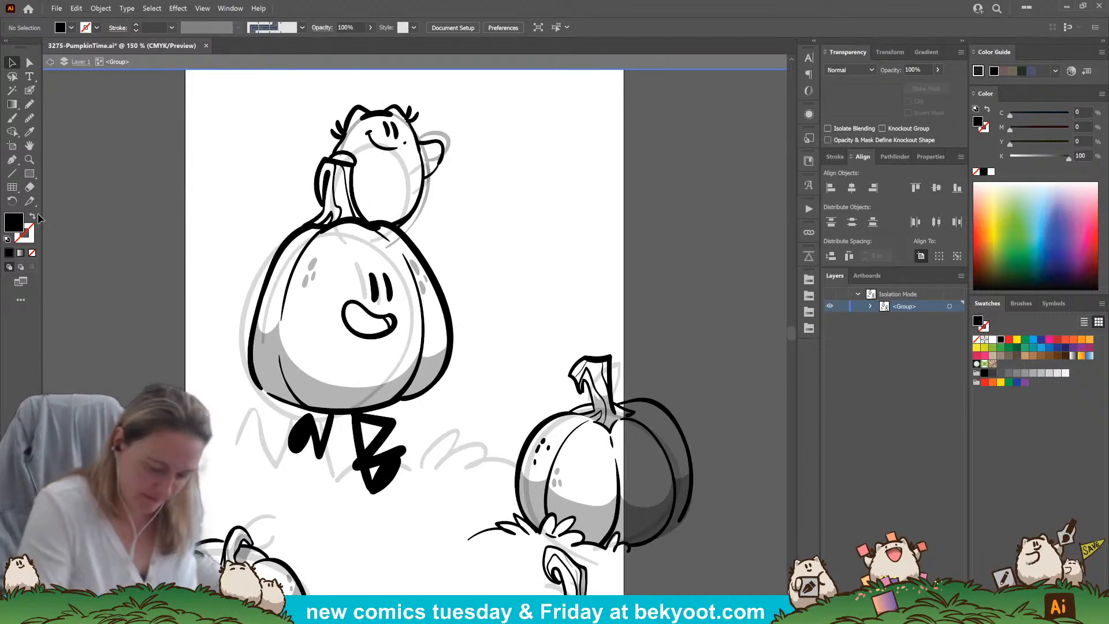
key(n)
key(3)
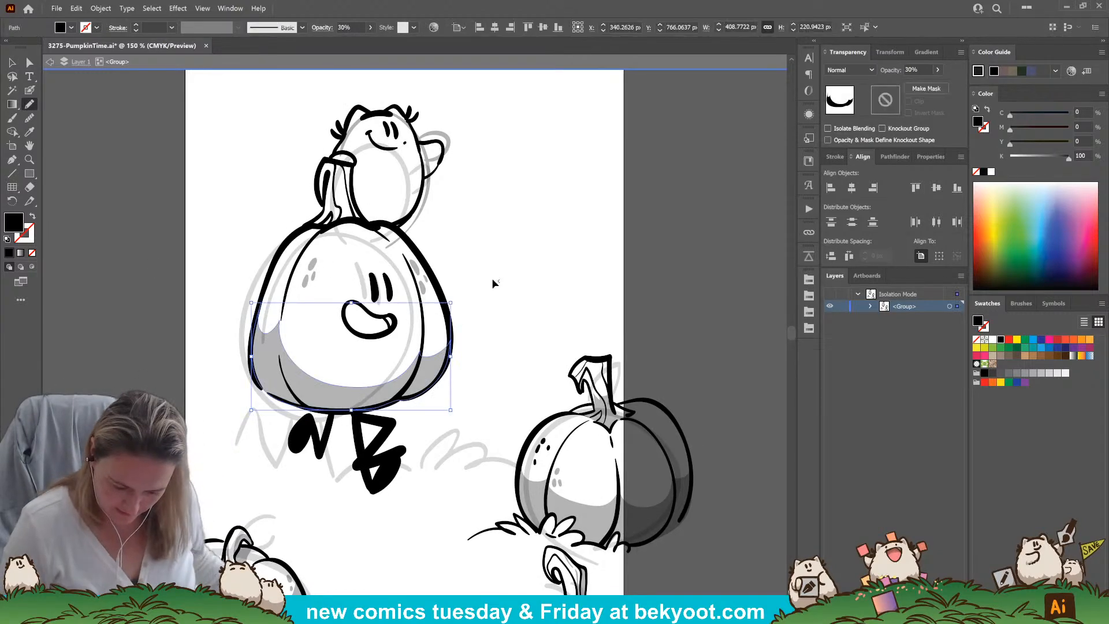
mouse_move(366, 192)
mouse_down()
mouse_move(406, 201)
mouse_move(423, 189)
mouse_move(399, 229)
mouse_move(405, 239)
mouse_move(366, 223)
mouse_move(353, 197)
mouse_move(352, 156)
mouse_move(385, 153)
mouse_up()
scroll(476, 243, up, 2)
ctrl+click(450, 183)
ctrl+click(422, 244)
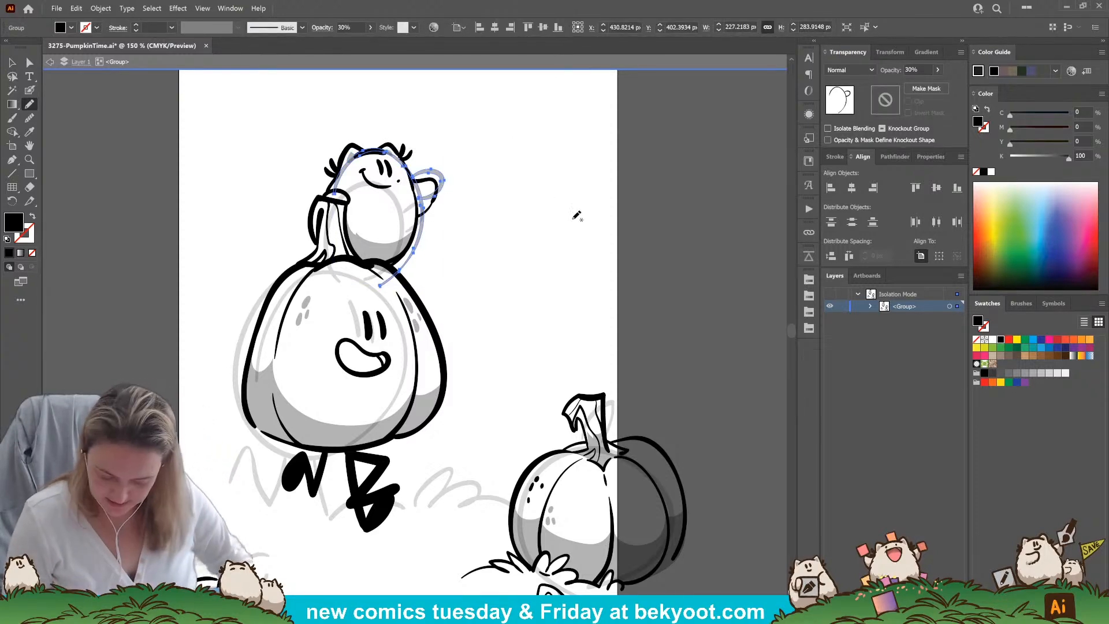
Draw a filled Pencil shape on the cut top of the large pumpkin's stem and match it to the existing 30% opacity shading
ctrl+click(514, 243)
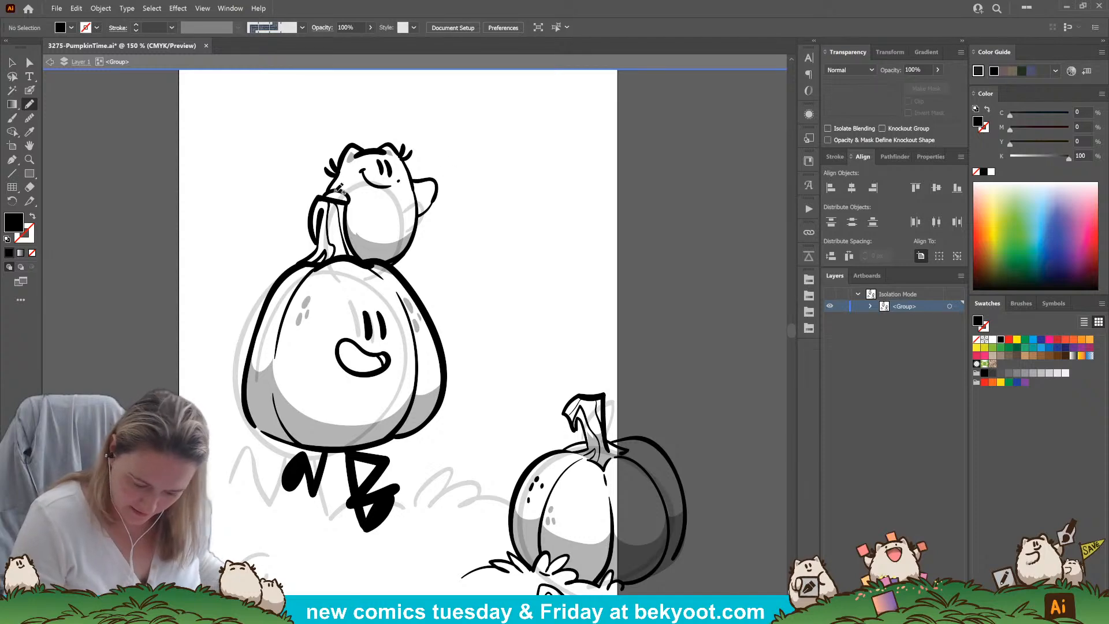
mouse_move(332, 193)
mouse_down()
mouse_move(345, 197)
mouse_move(326, 193)
mouse_up()
click(29, 132)
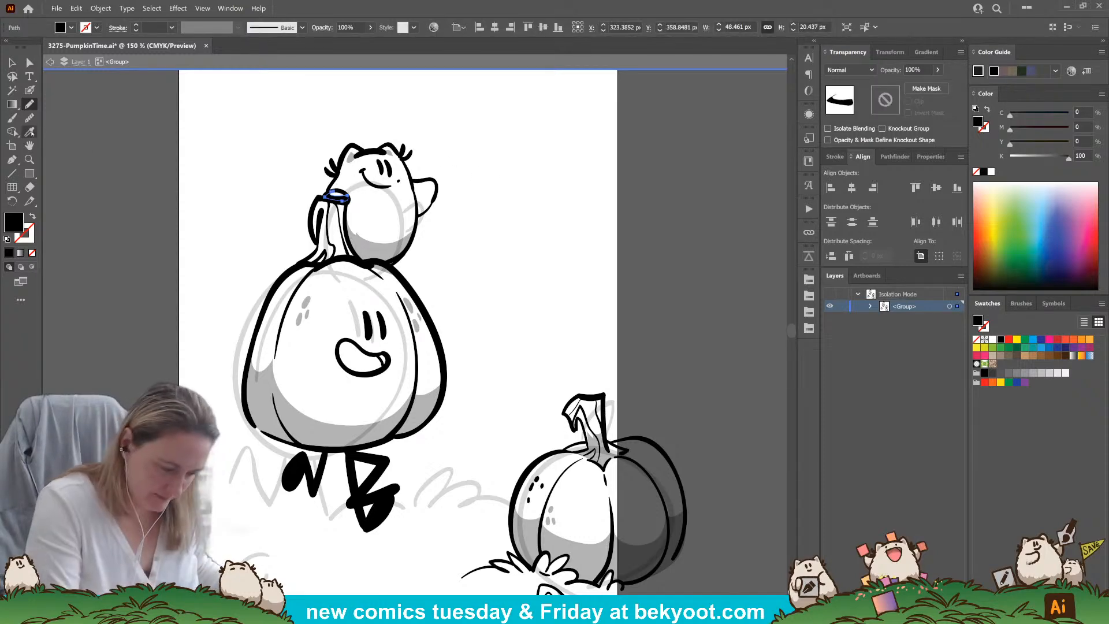
click(261, 398)
ctrl+click(497, 219)
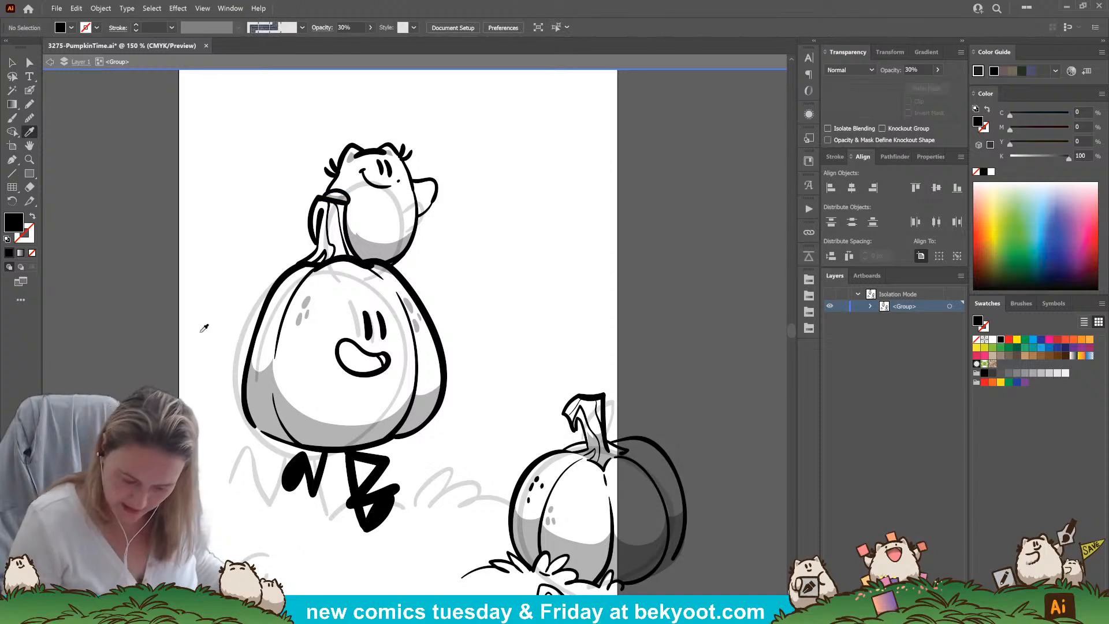
Delete the extra black foot shape overlapping the large pumpkin's right leg
click(12, 62)
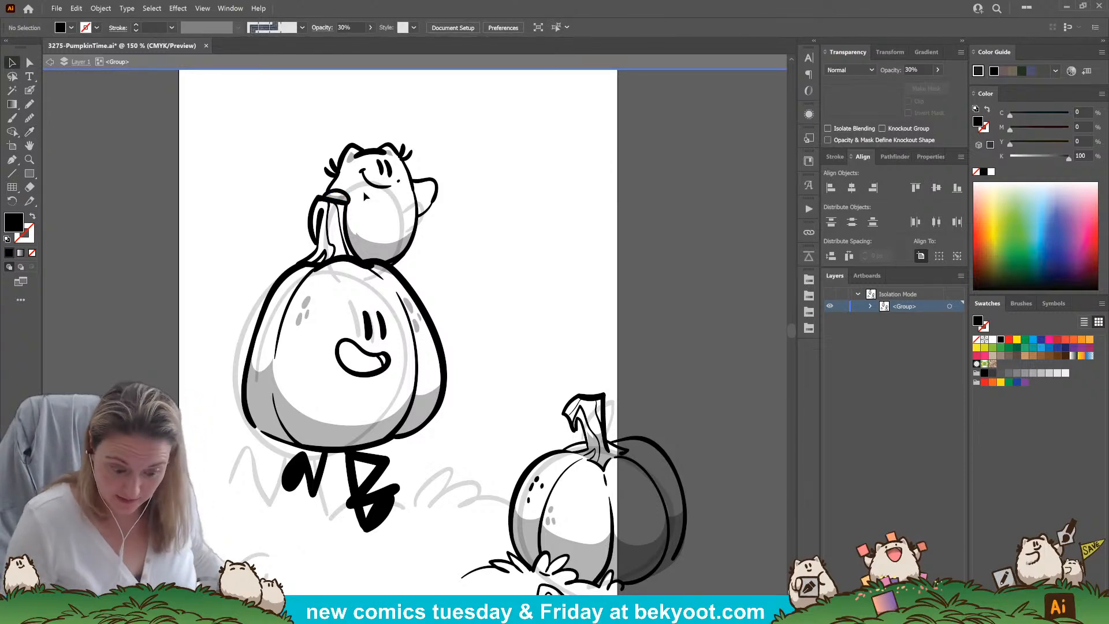
scroll(485, 292, down, 5)
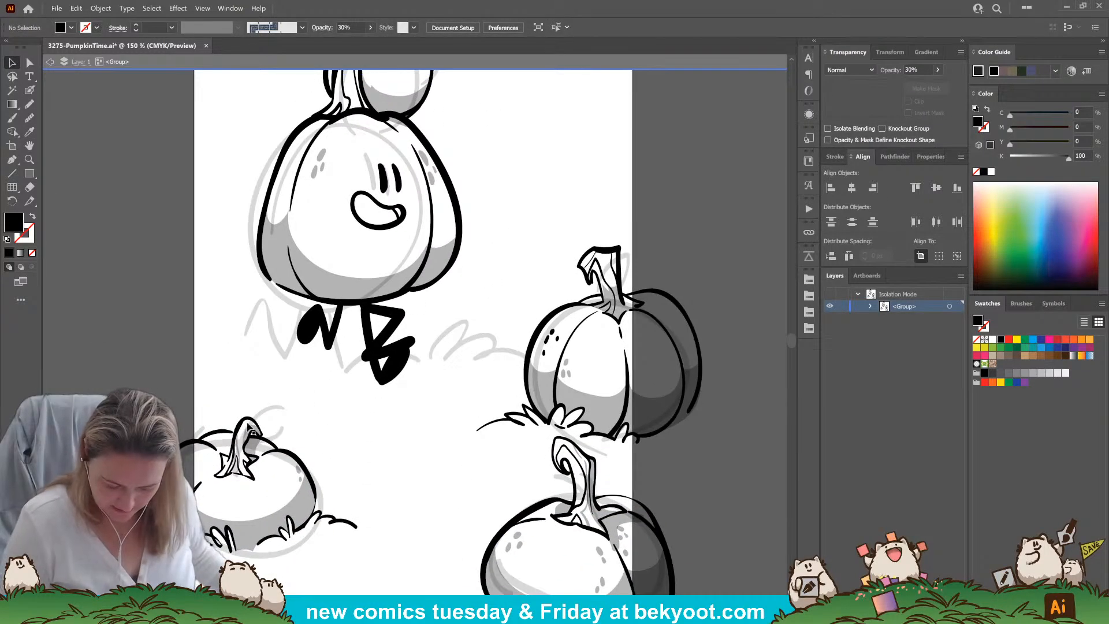
click(398, 368)
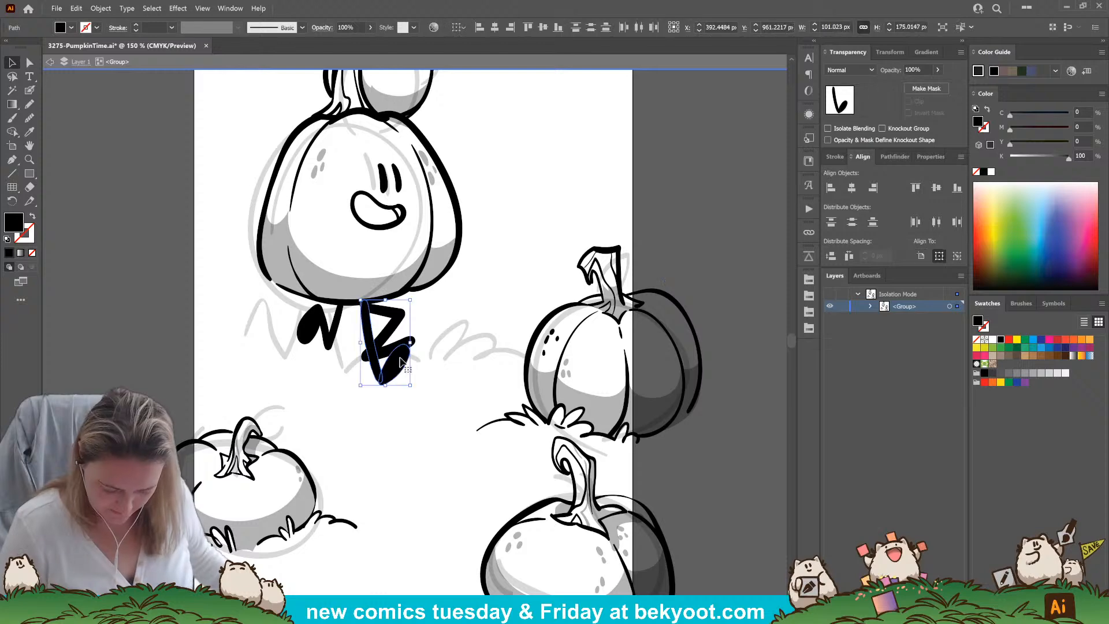
key(Delete)
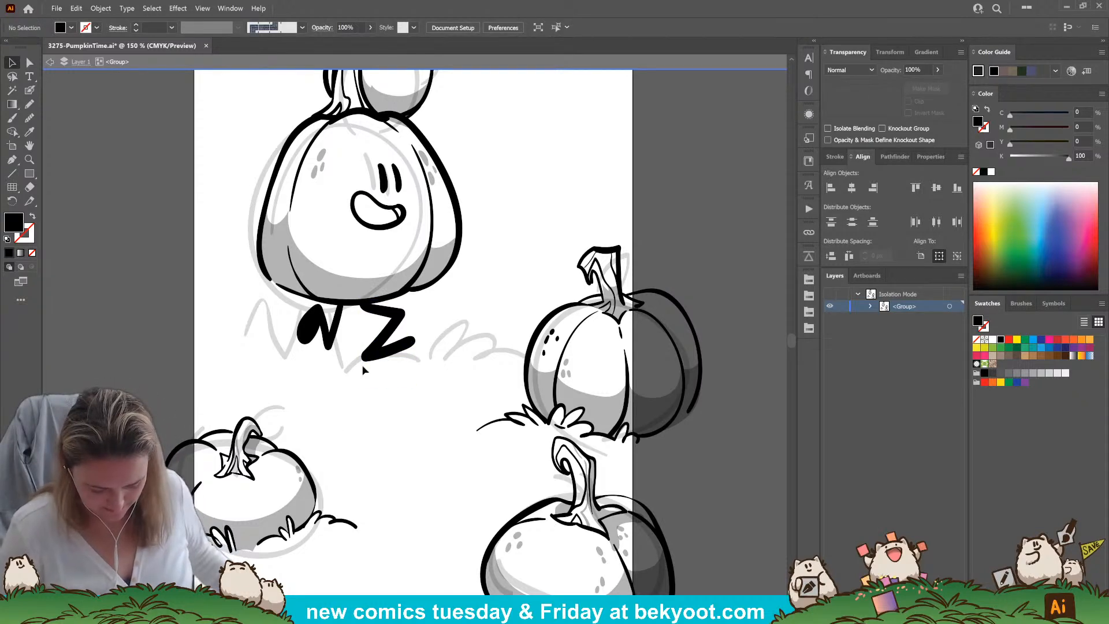
Select the large pumpkin's right leg and thicken its foot with the Blob Brush
key(a)
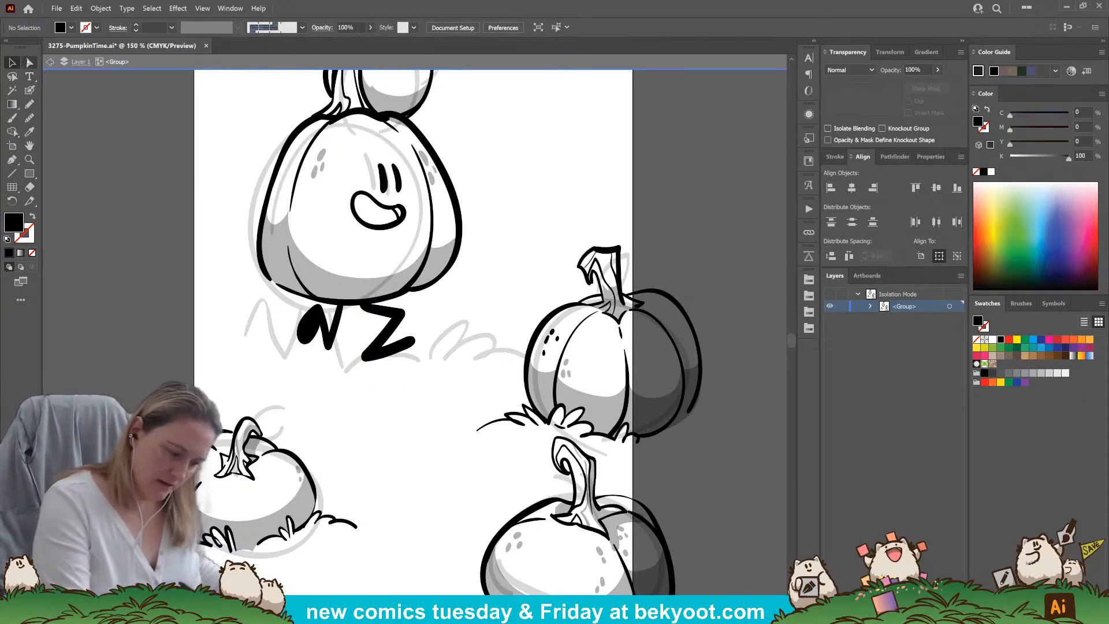
click(401, 352)
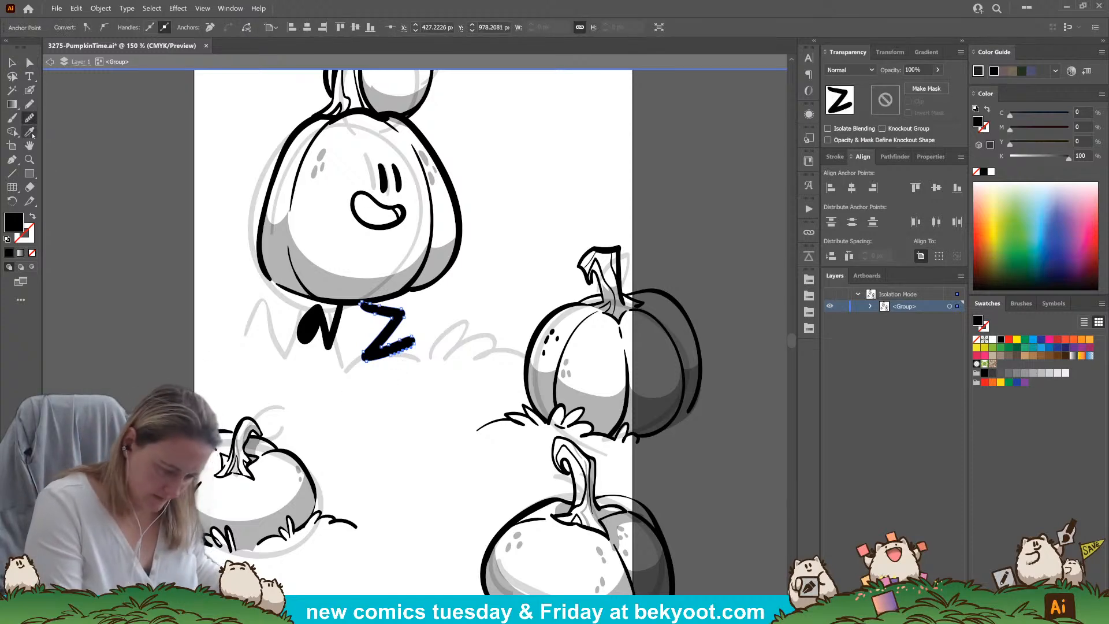
click(404, 348)
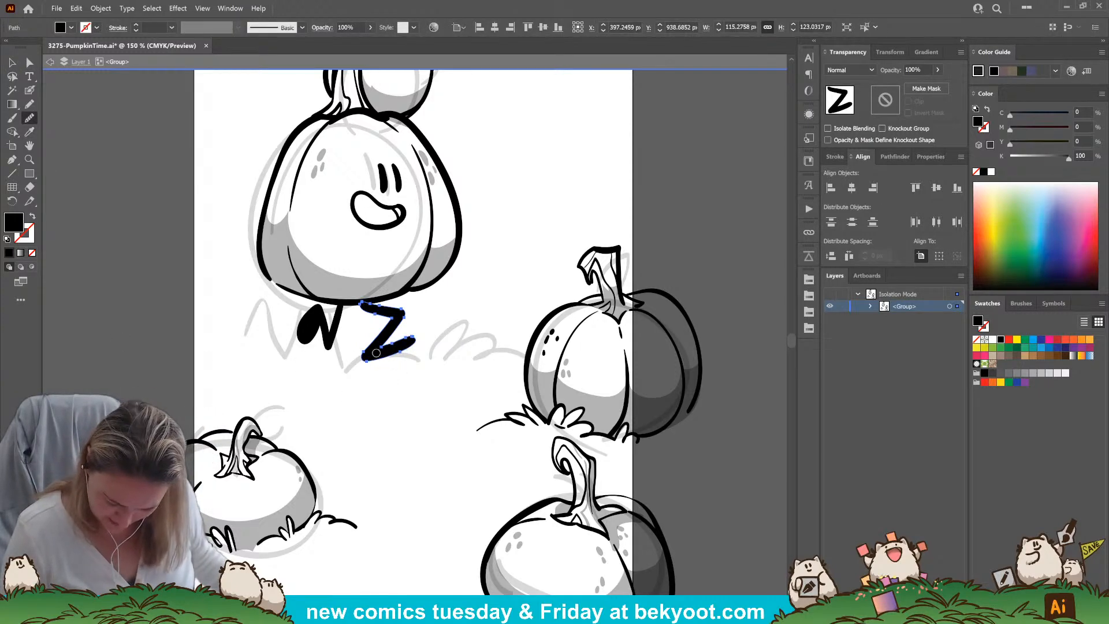
drag(370, 357, 412, 342)
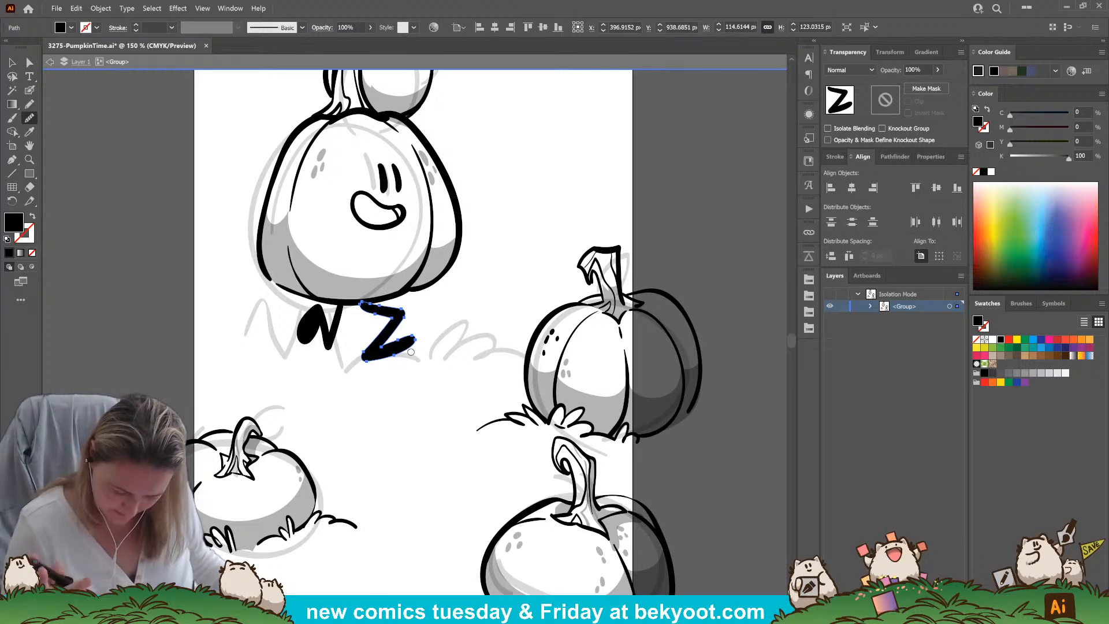
Shorten the right foot by moving the anchor point at its tip inward
click(35, 64)
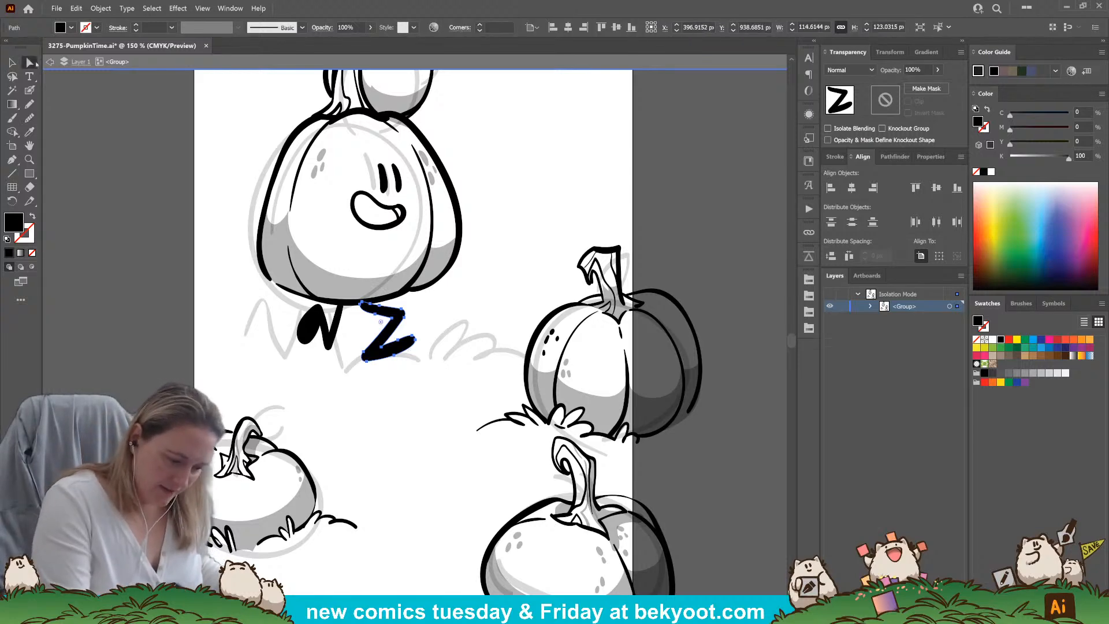
click(410, 345)
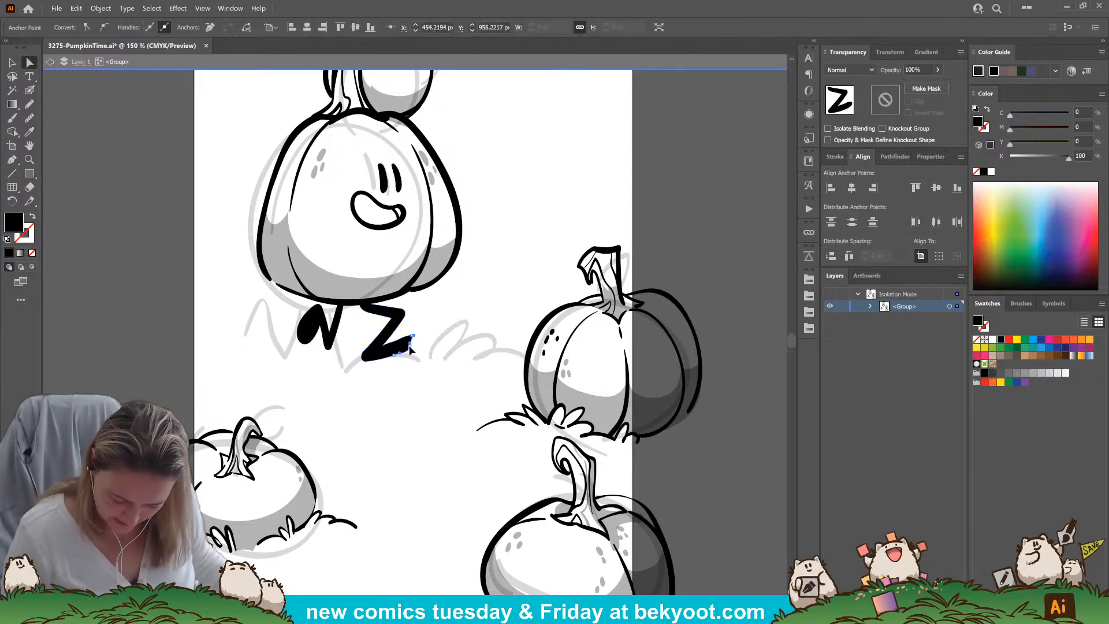
drag(409, 345, 409, 345)
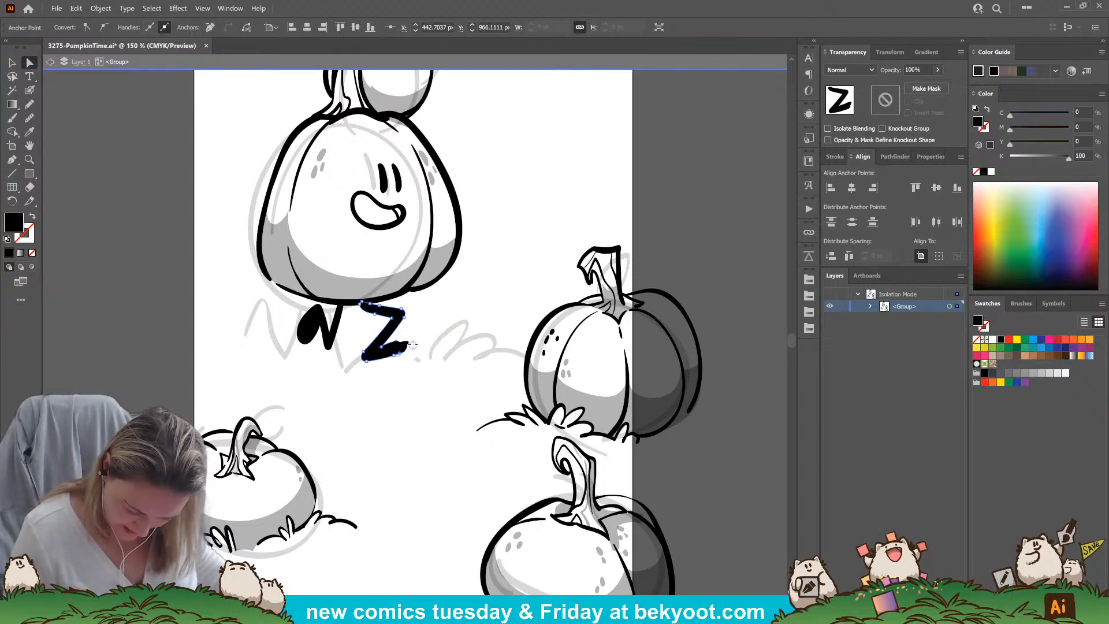
drag(409, 352, 405, 356)
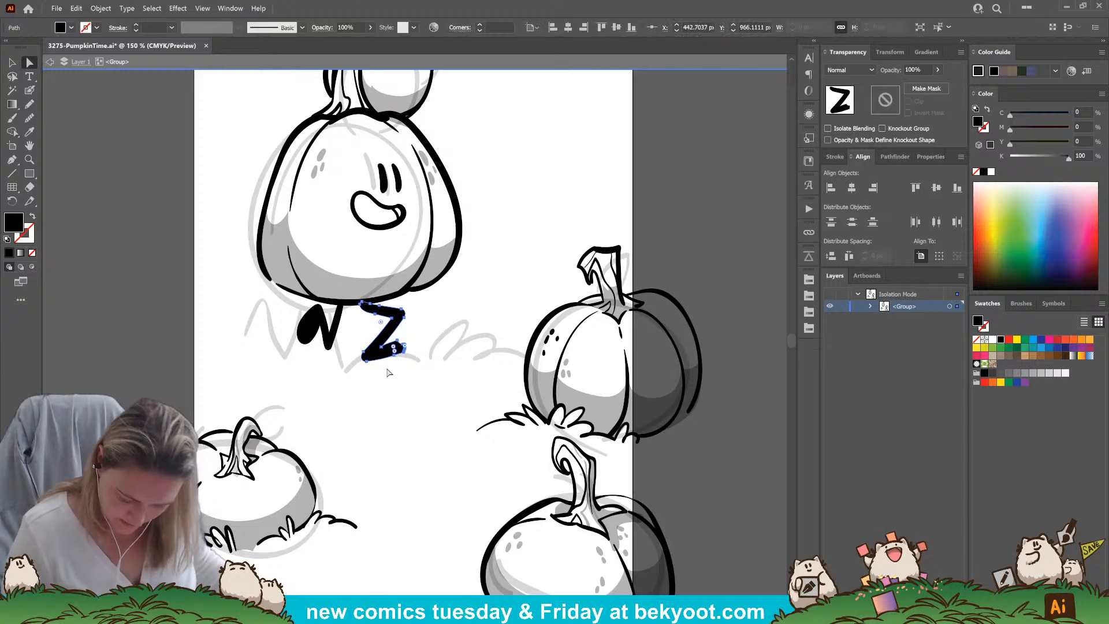
key(ctrl+z)
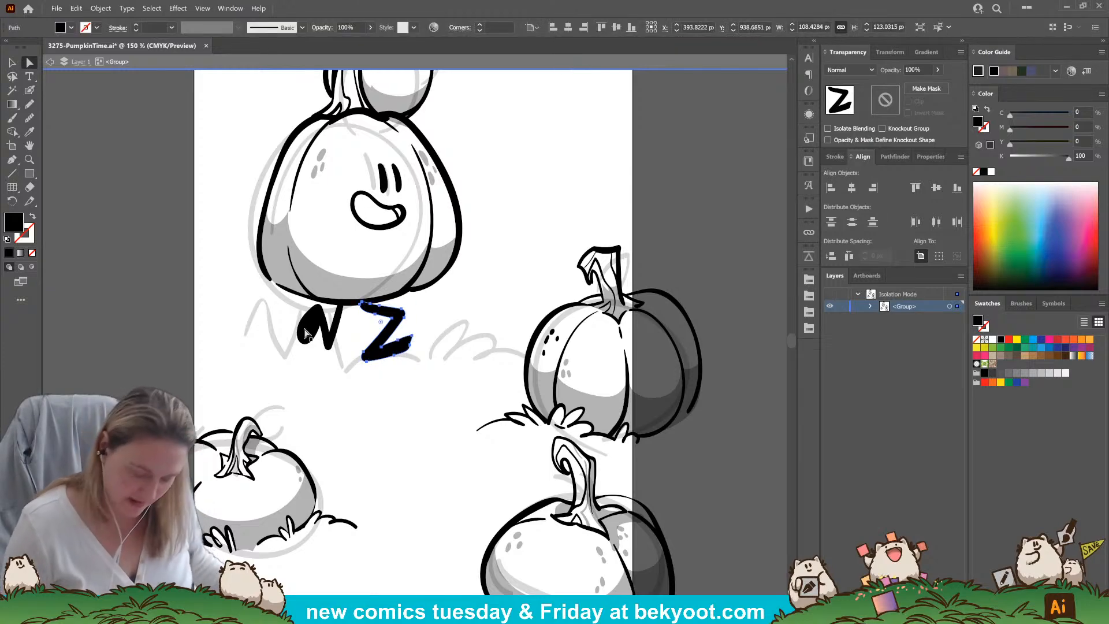
drag(412, 336, 408, 344)
key(ctrl+z)
click(415, 347)
click(411, 336)
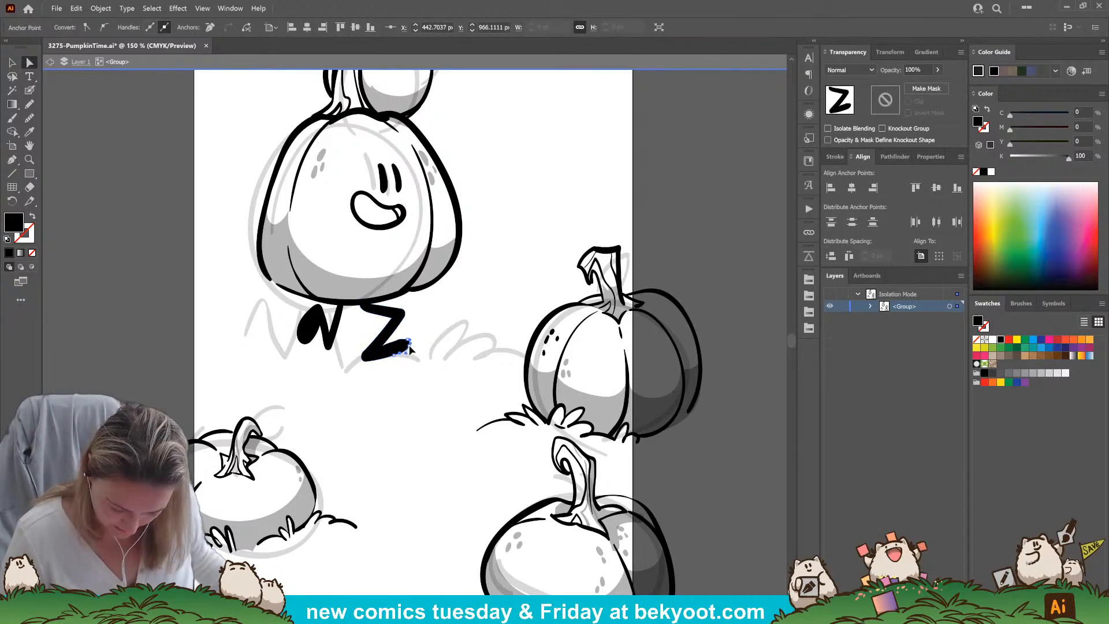
Round off the tip of the right foot with a short Blob Brush stroke
click(425, 328)
click(30, 119)
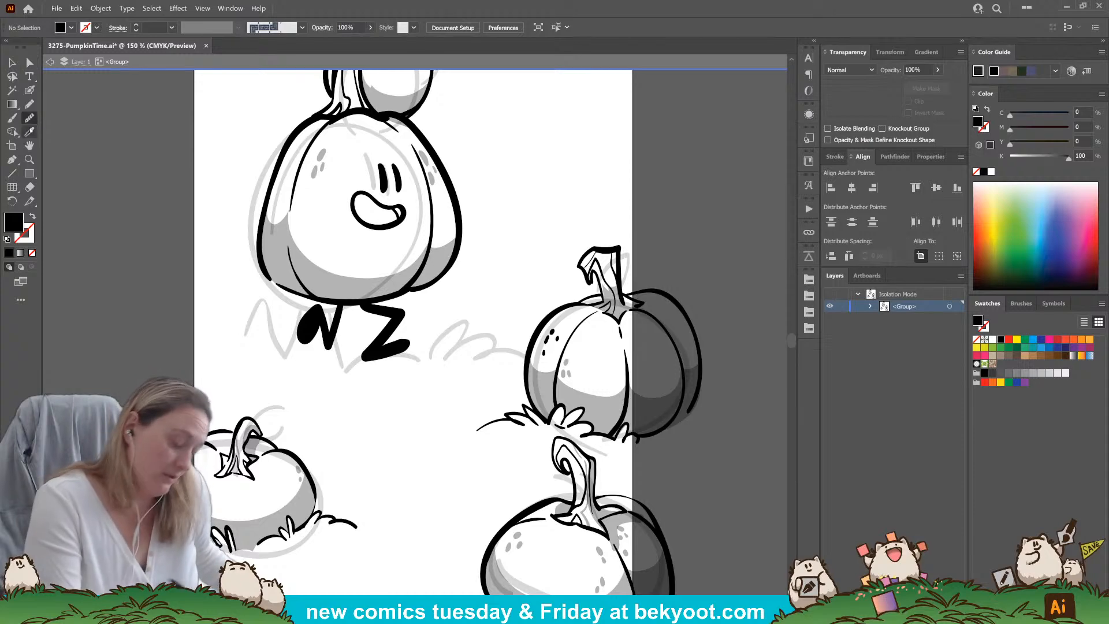
mouse_move(404, 345)
mouse_down()
mouse_move(386, 345)
mouse_move(408, 344)
mouse_up()
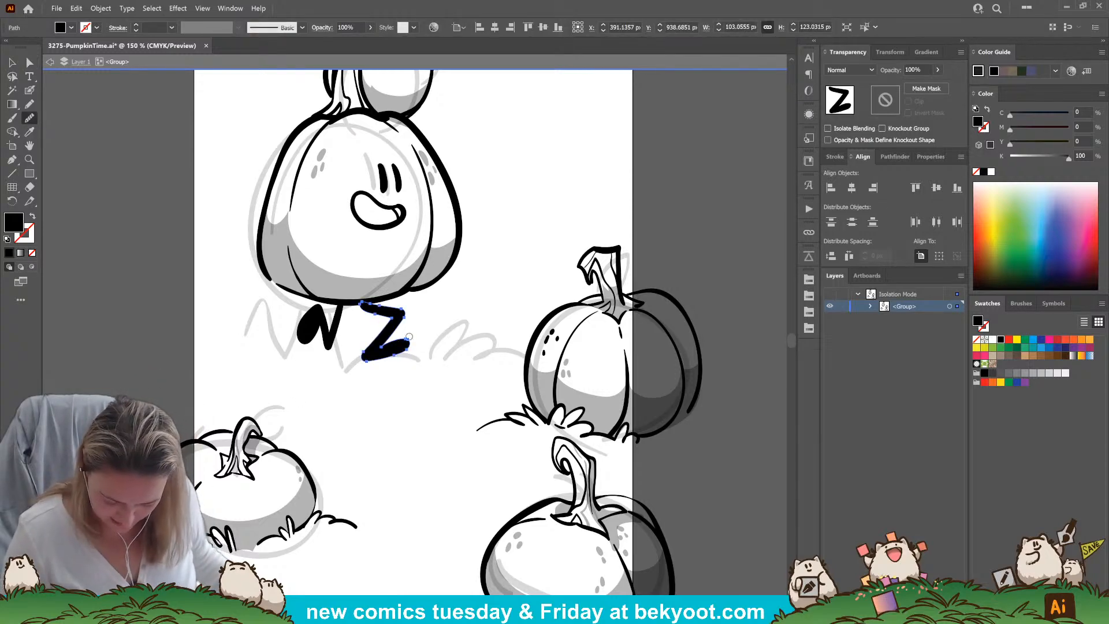
Shade the inside of the large pumpkin's mouth with a filled Pencil shape at 30% opacity
click(30, 92)
ctrl+click(148, 299)
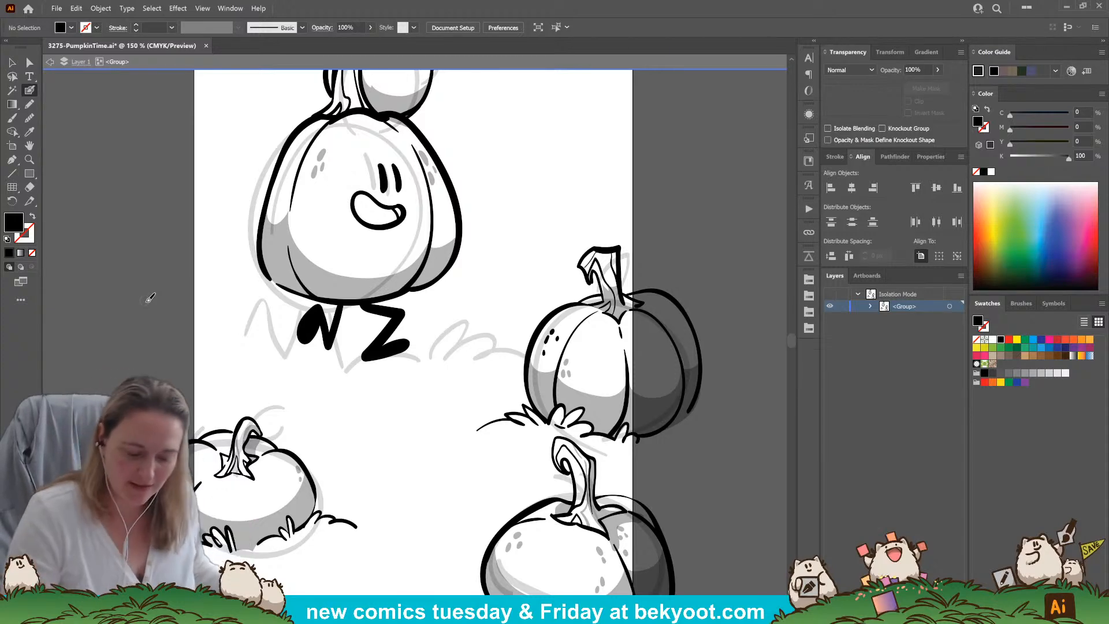
key(n)
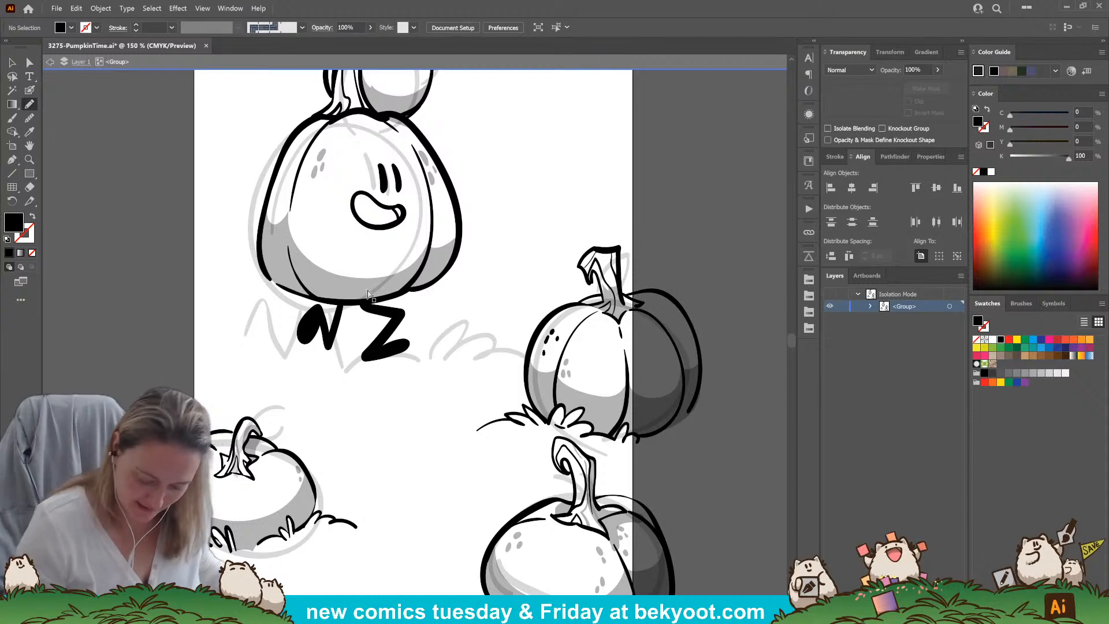
key(3)
mouse_move(357, 216)
mouse_down()
mouse_move(397, 222)
mouse_move(404, 213)
mouse_move(357, 217)
mouse_up()
ctrl+click(345, 442)
drag(414, 329, 406, 336)
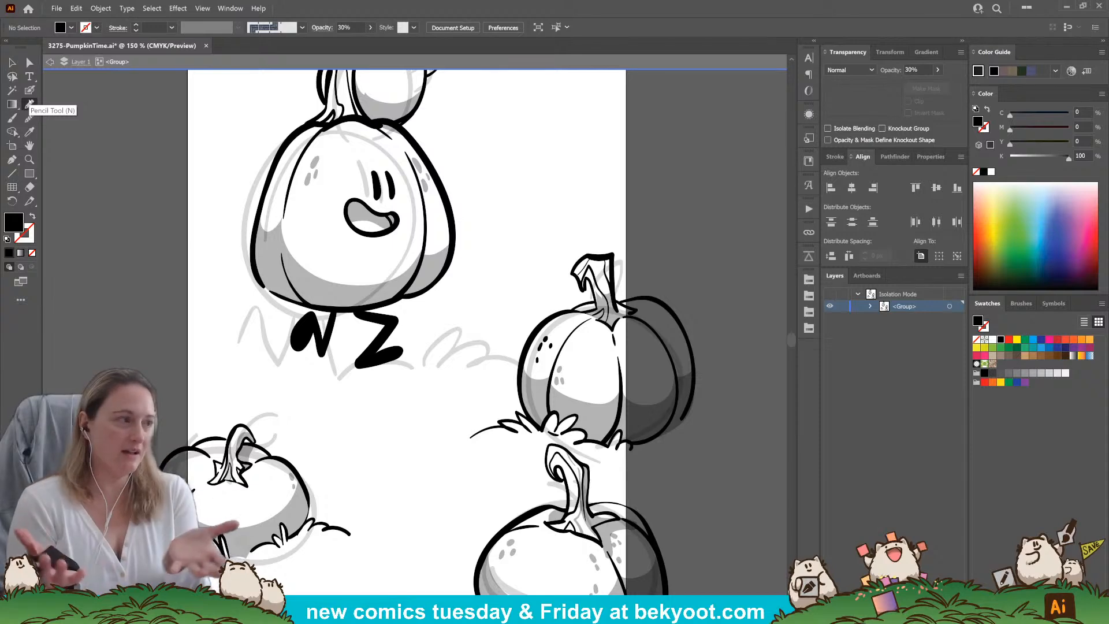
Add small grey spots at 30% opacity to the upper outer ribs of the large pumpkin
click(30, 104)
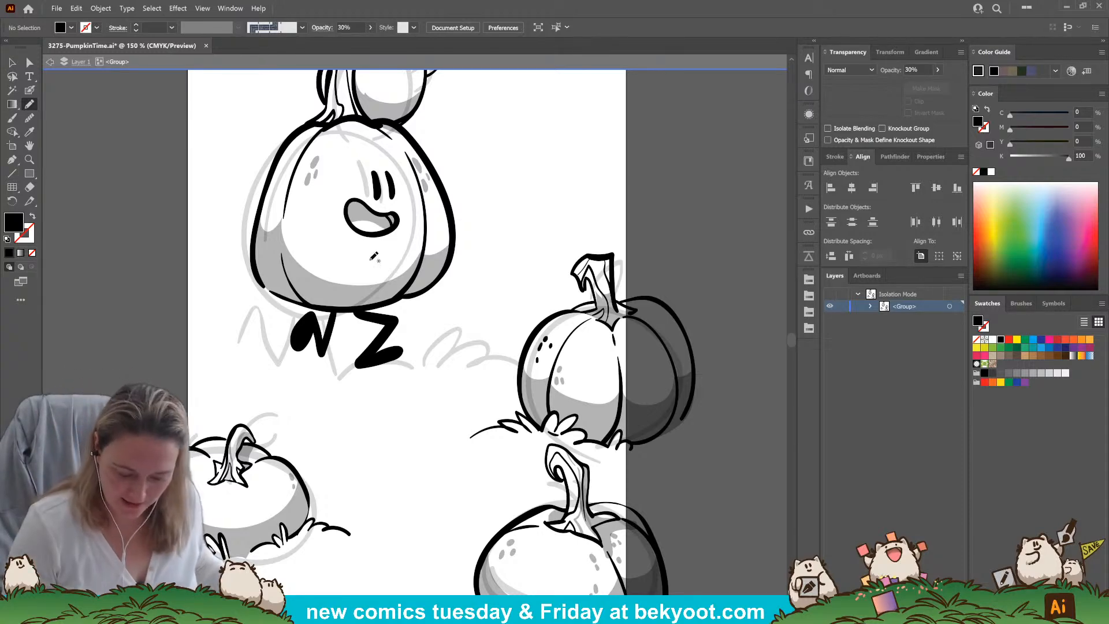
click(30, 90)
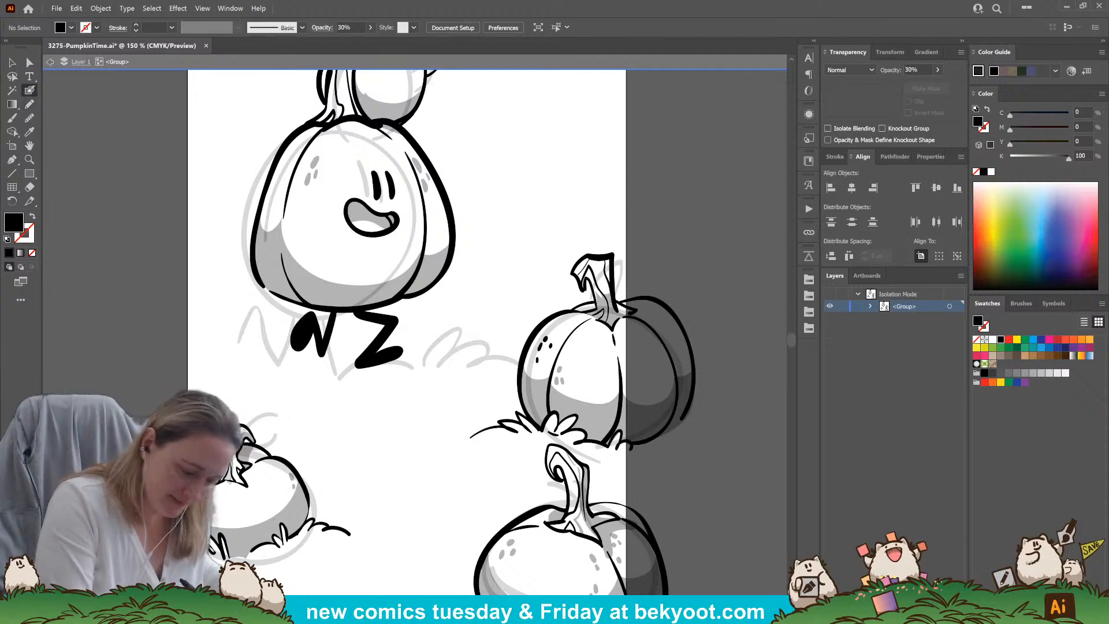
click(425, 185)
mouse_move(279, 176)
mouse_down()
mouse_move(272, 195)
mouse_move(280, 190)
mouse_up()
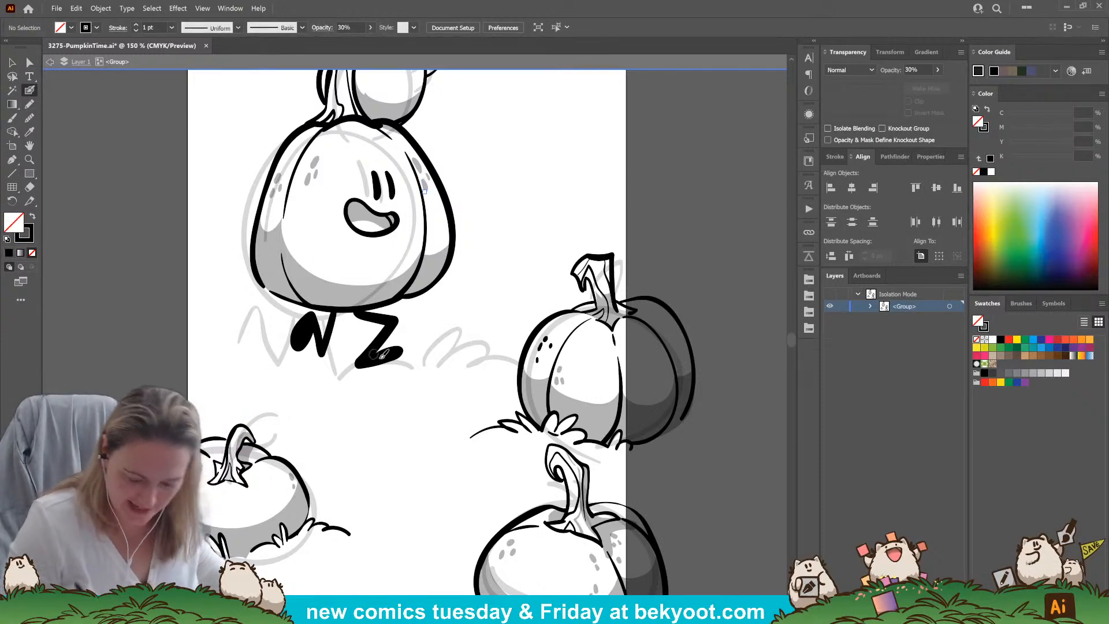
Shade the left side of the large pumpkin's stem with a Pencil shape at 30% opacity, swapping its stroke for a black fill
drag(364, 408, 334, 488)
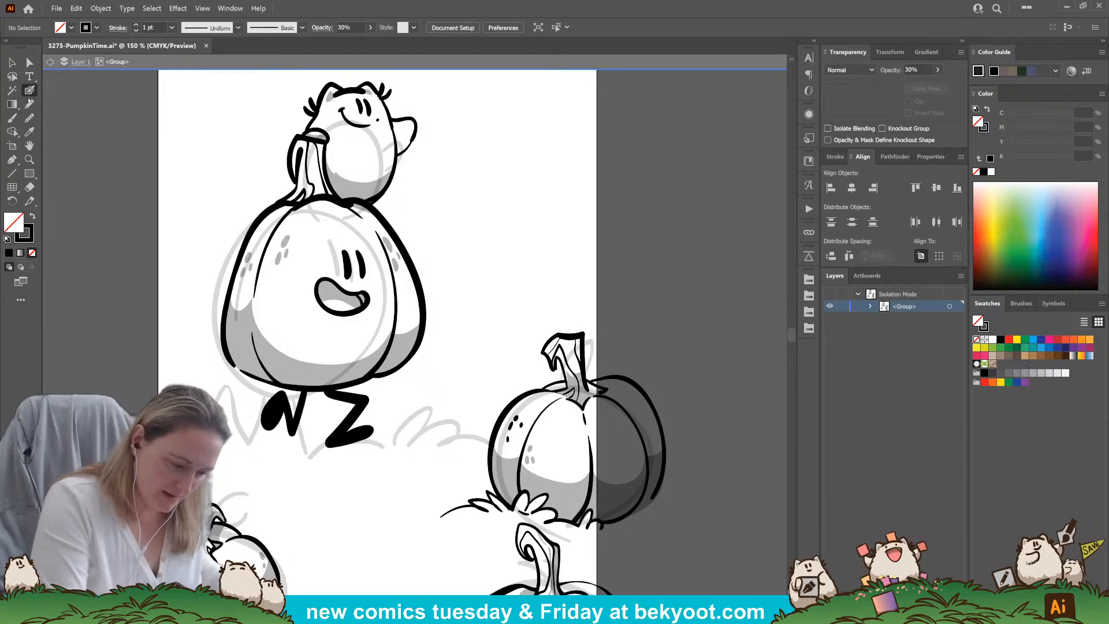
key(n)
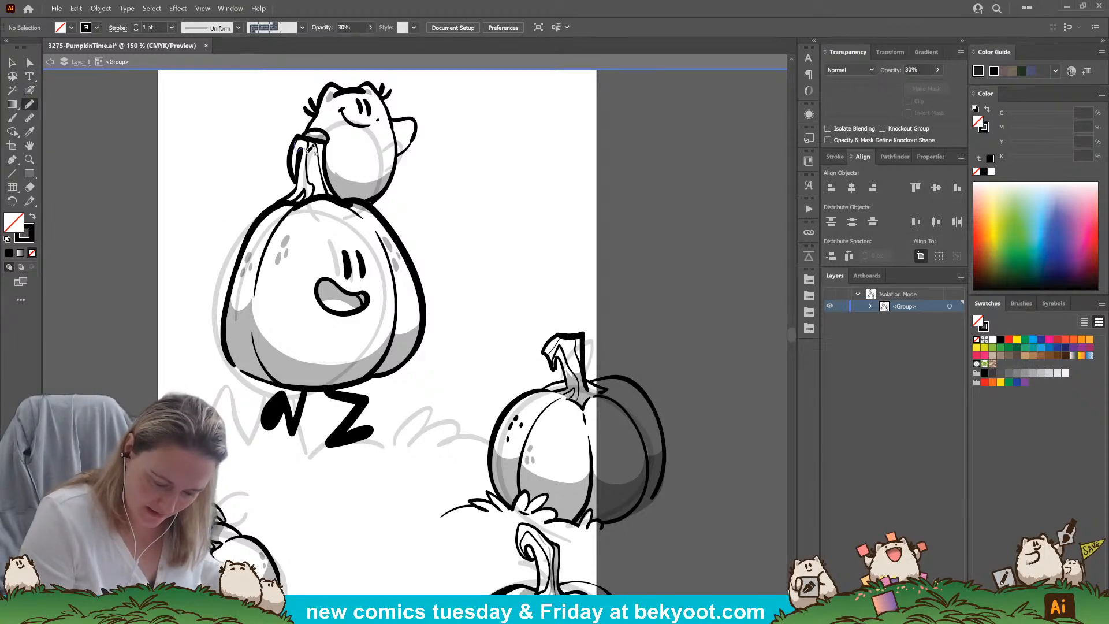
mouse_move(320, 185)
mouse_down()
mouse_move(333, 199)
mouse_move(284, 199)
mouse_move(305, 184)
mouse_move(295, 149)
mouse_move(312, 184)
mouse_up()
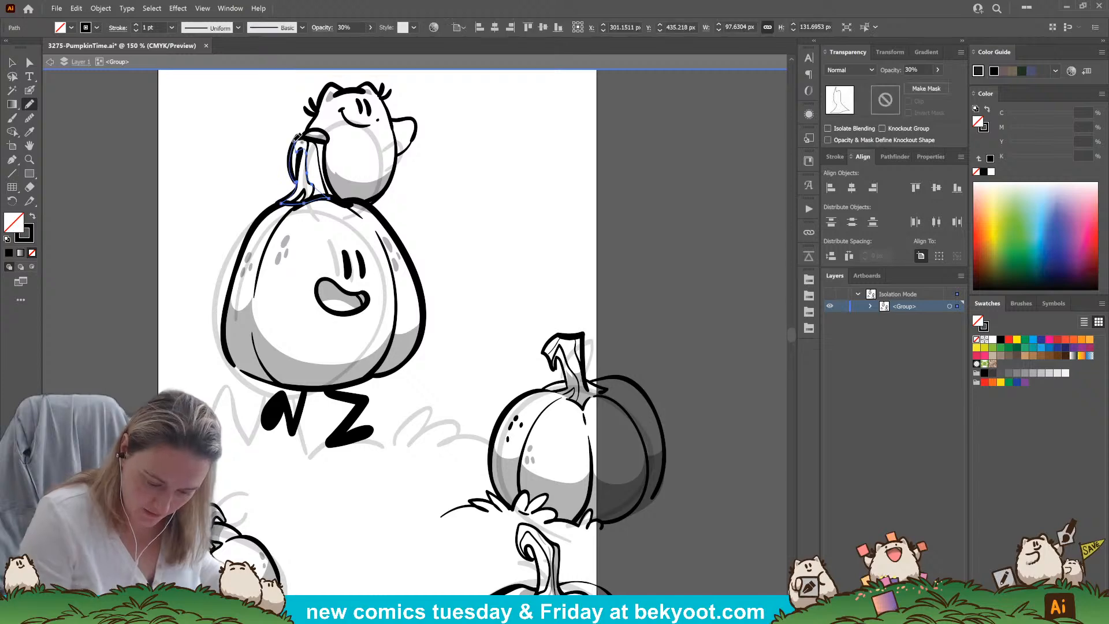
key(shift+x)
ctrl+click(452, 203)
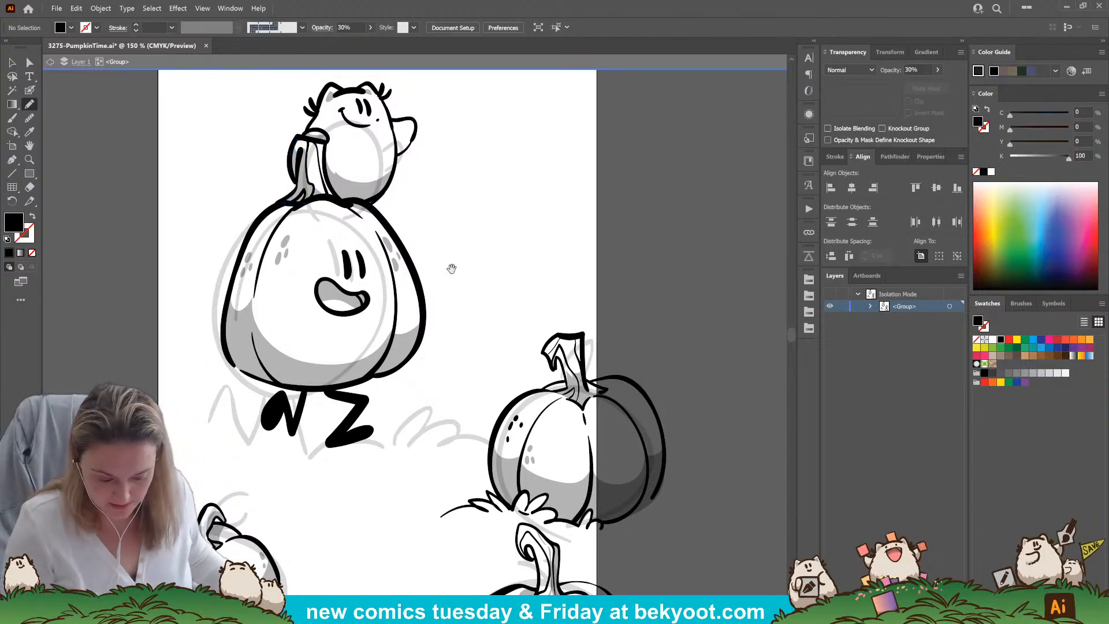
Restore 100% opacity and slightly thicken the large pumpkin's left leg with the Blob Brush
drag(453, 264, 454, 232)
drag(445, 296, 456, 238)
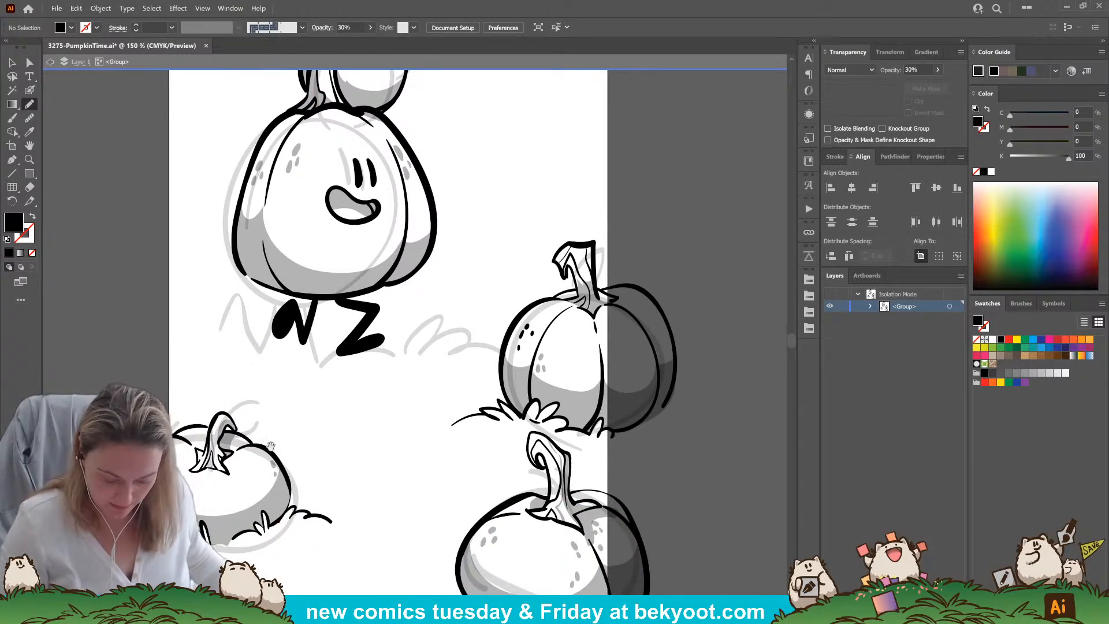
click(30, 94)
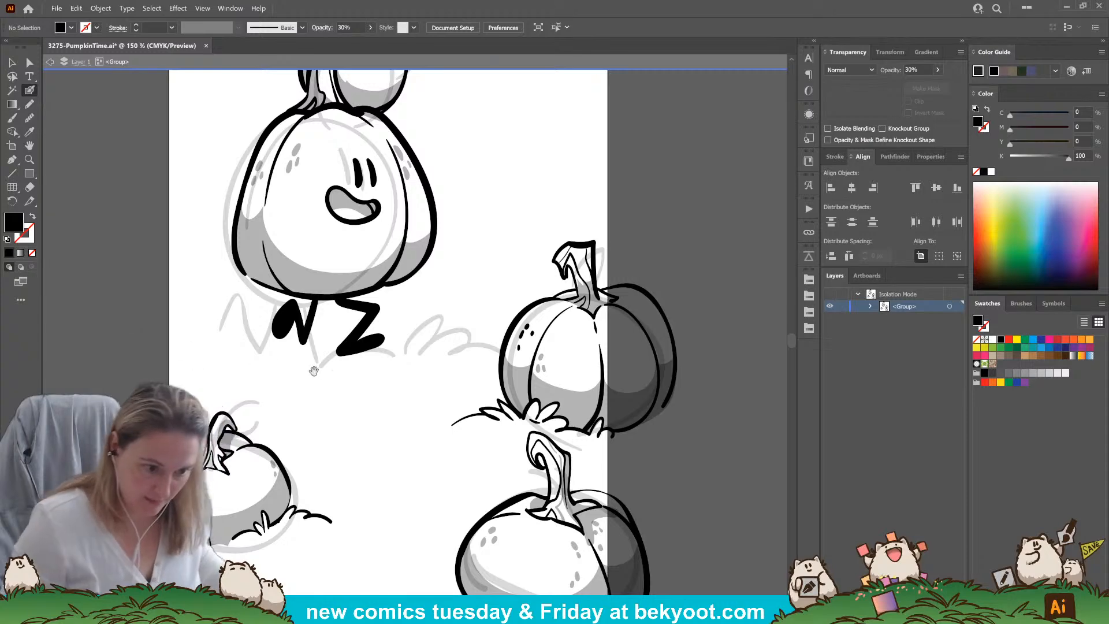
drag(302, 367, 321, 369)
ctrl+click(383, 308)
ctrl+click(383, 411)
drag(383, 387, 472, 346)
drag(361, 281, 345, 288)
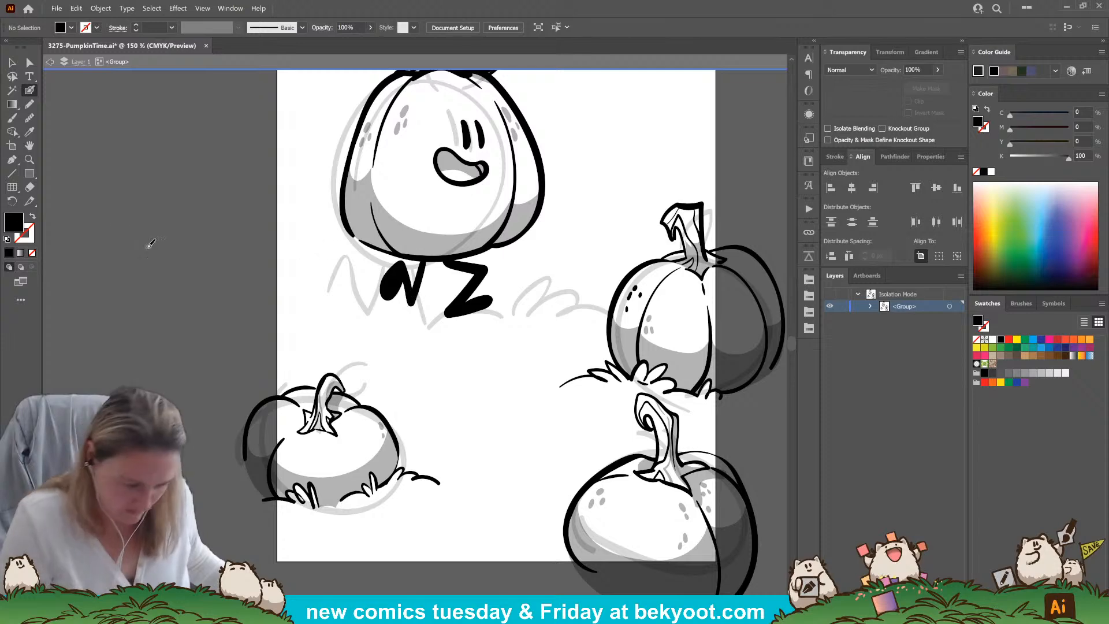
key(a)
click(405, 286)
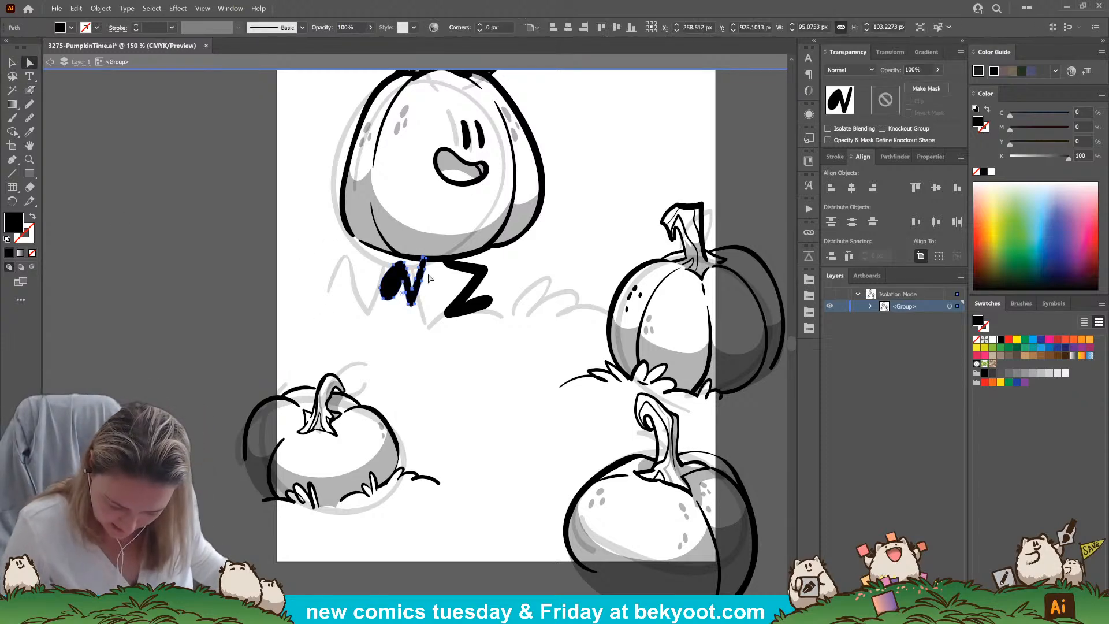
key(shift+b)
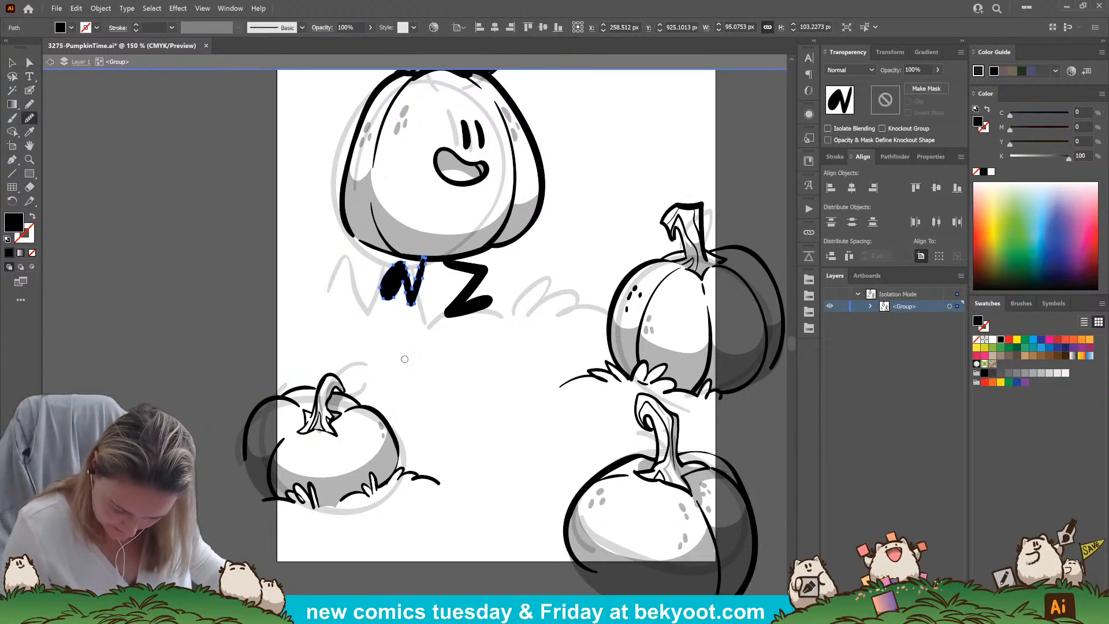
drag(418, 289, 425, 258)
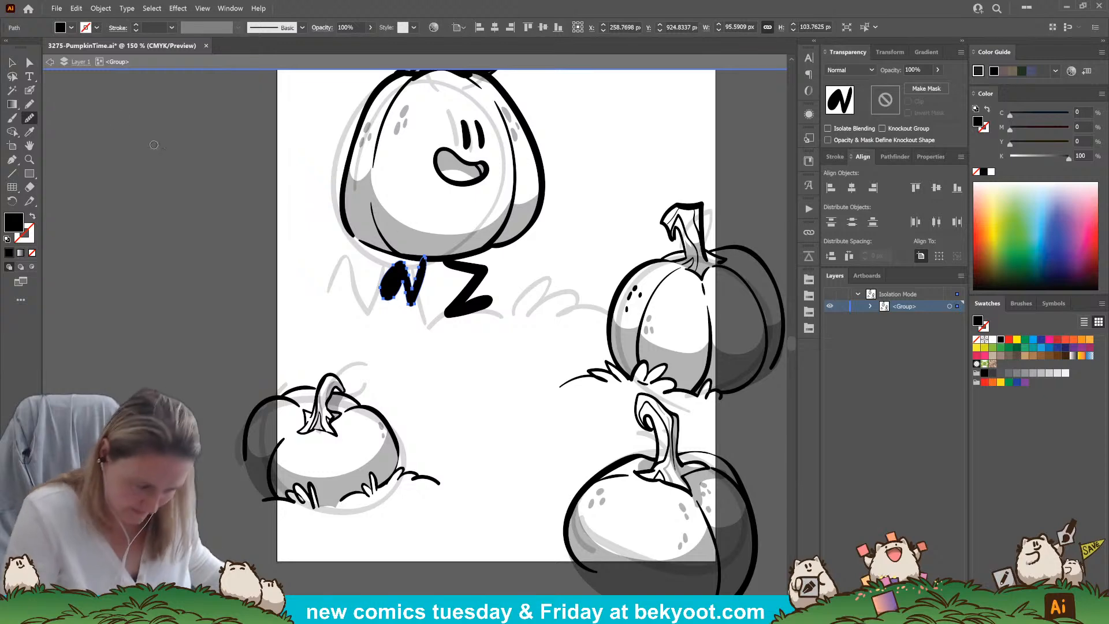
Widen the shaft of the large pumpkin's left leg and adjust its top edge by moving its anchor points
key(a)
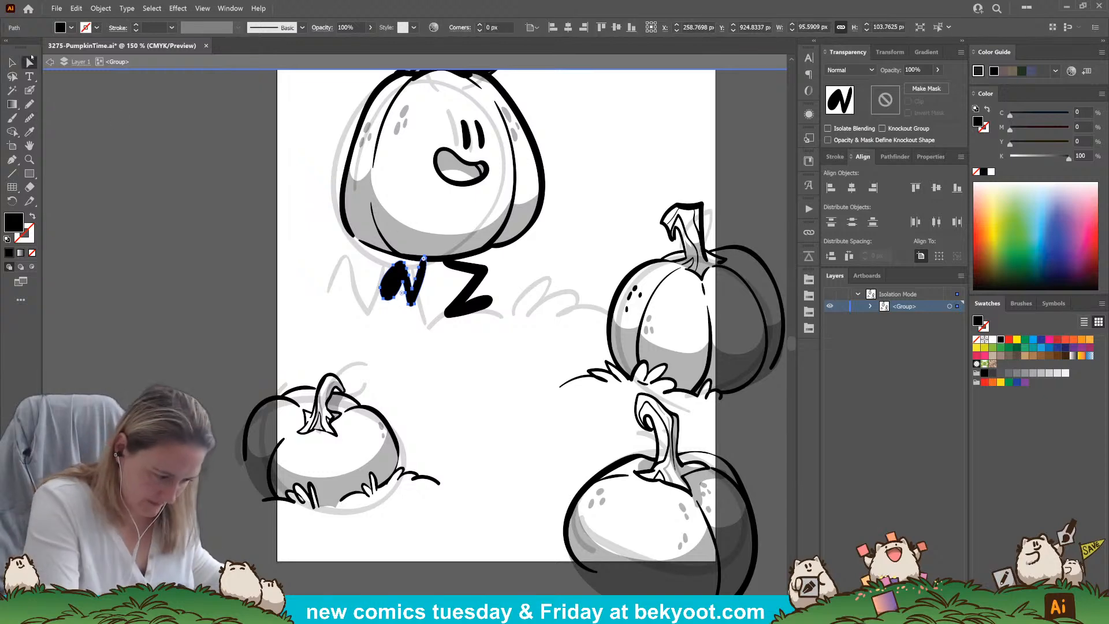
click(417, 307)
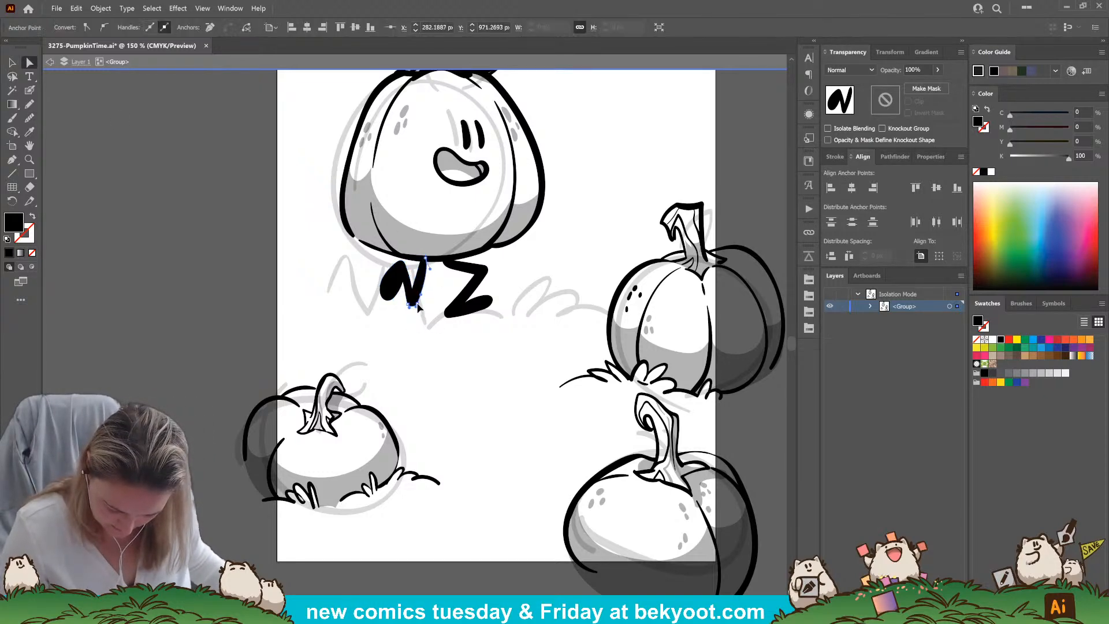
drag(425, 258, 429, 258)
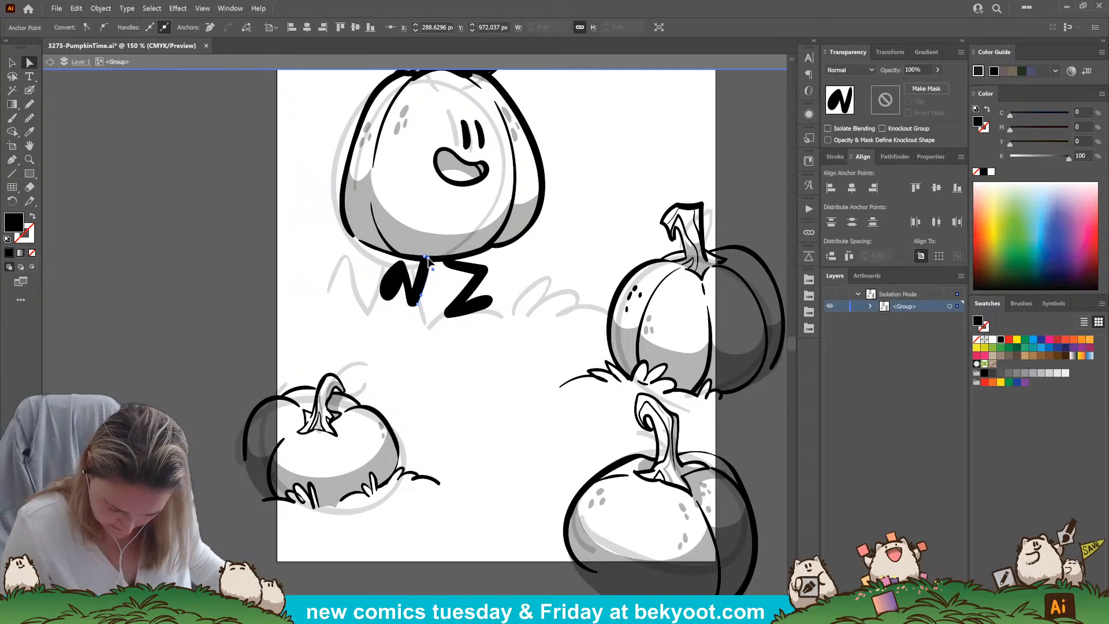
click(404, 415)
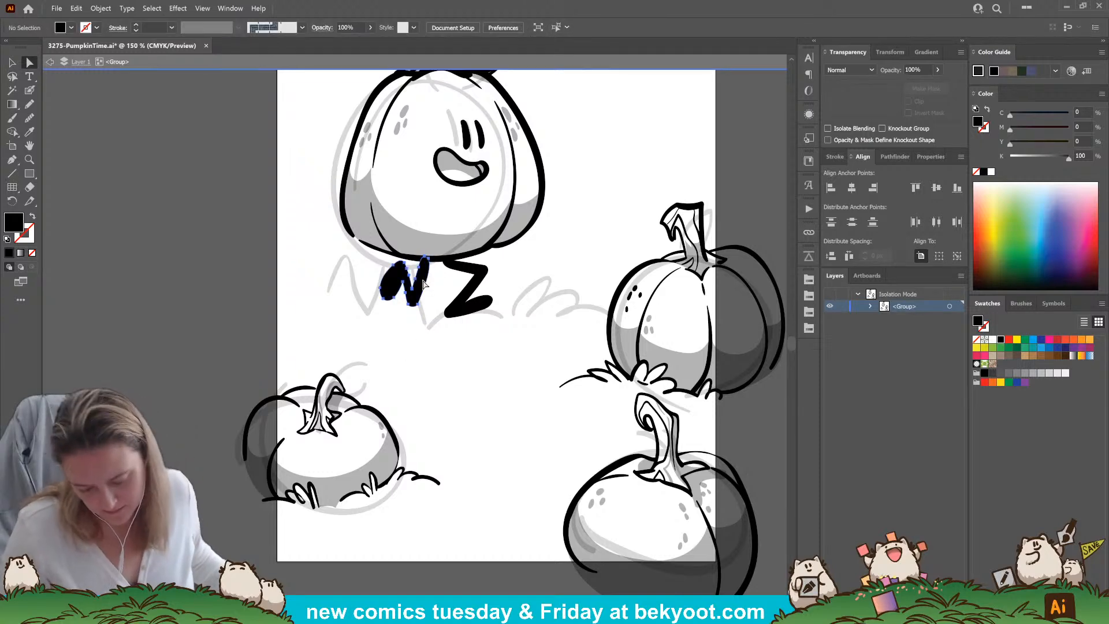
click(428, 263)
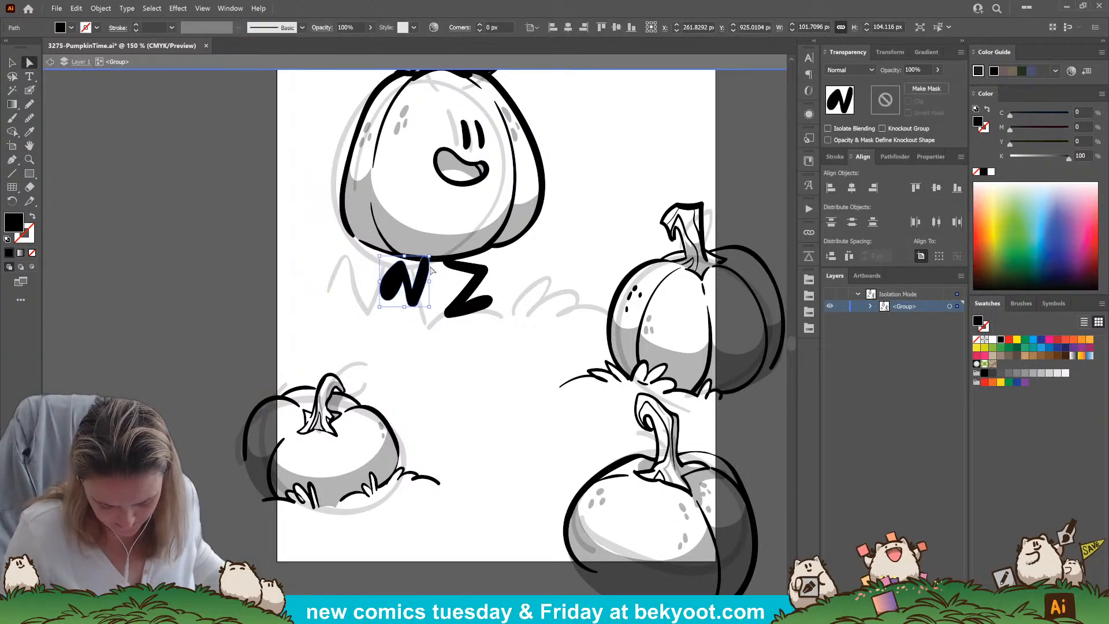
click(430, 261)
drag(431, 263, 431, 257)
click(470, 347)
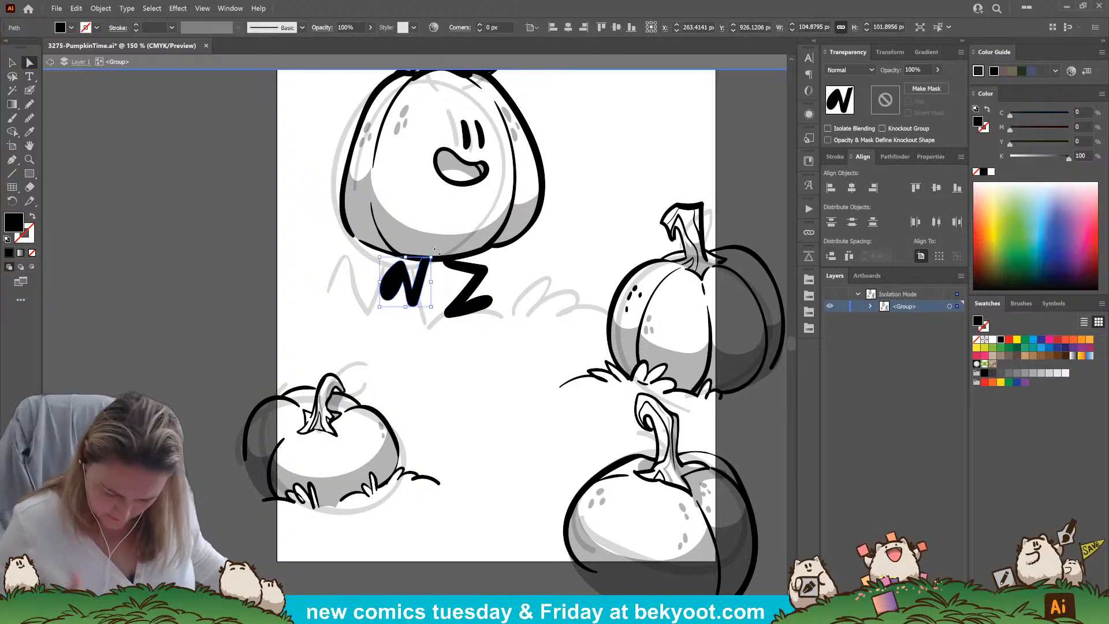
Draw two short motion marks beside the large pumpkin's left foot with a black Blob Brush
click(445, 273)
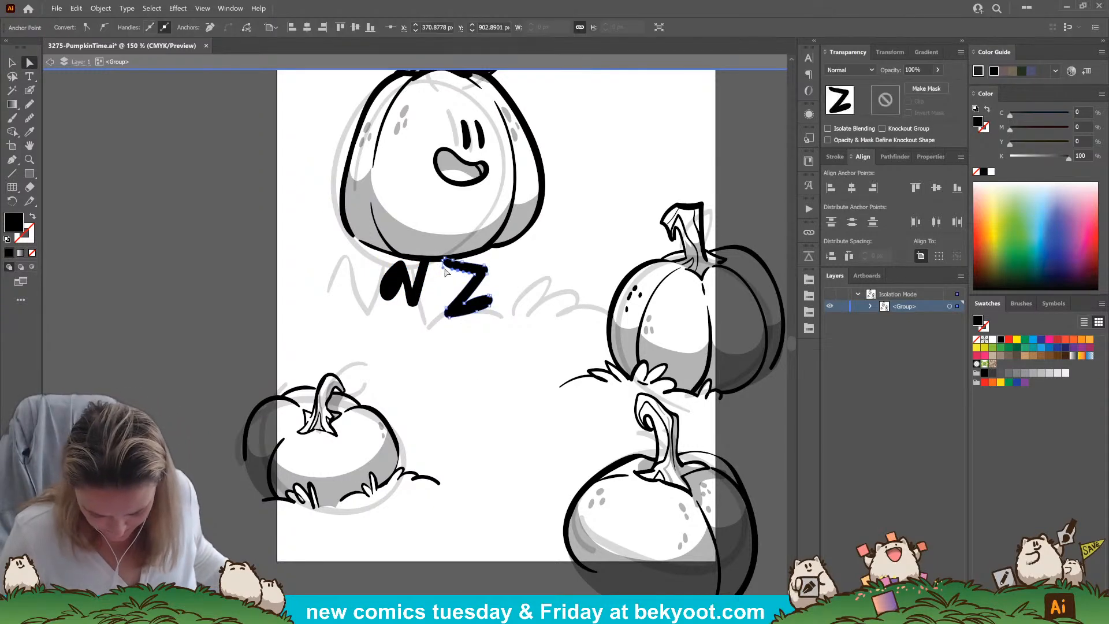
click(451, 349)
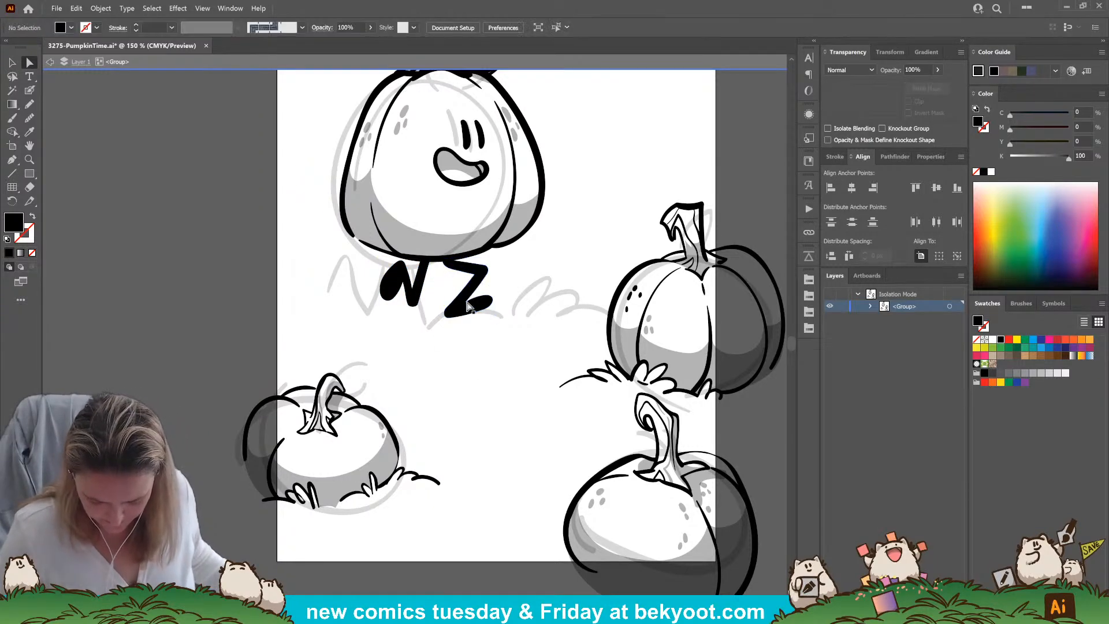
drag(457, 343, 452, 331)
click(30, 91)
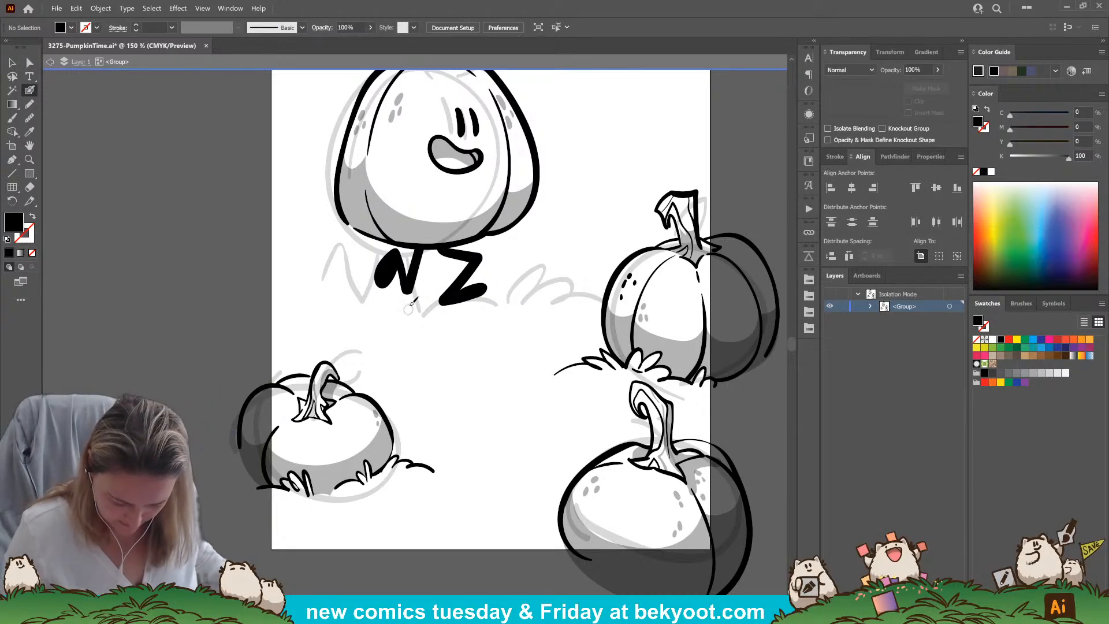
key(shift+x)
drag(353, 261, 356, 266)
drag(360, 260, 364, 268)
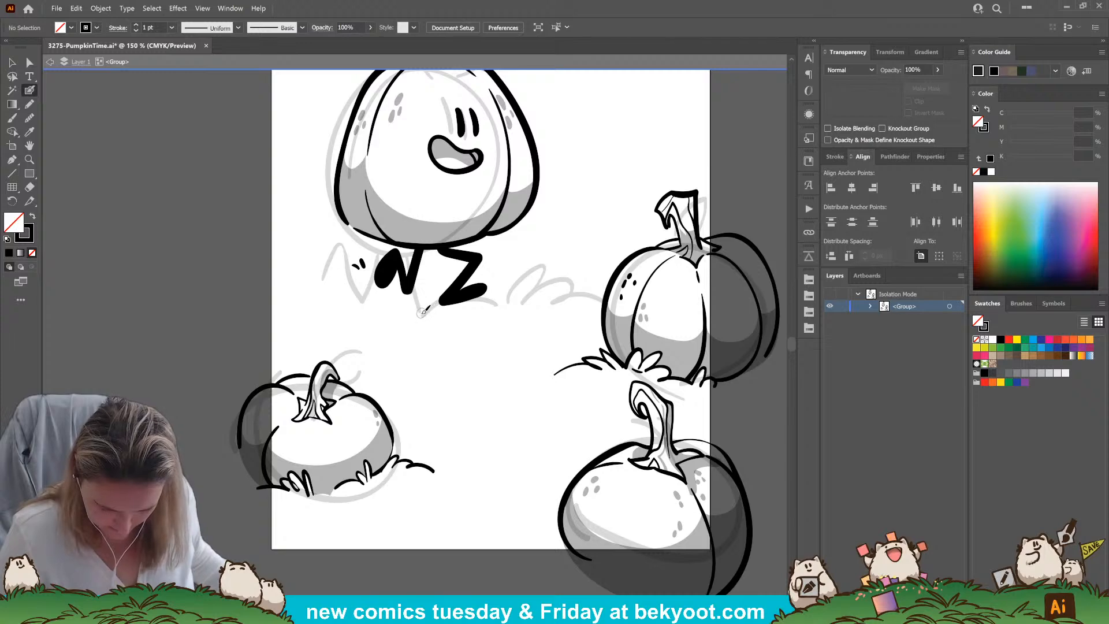
Delete the large pumpkin's bent right leg and redraw it as a straight leg with an upturned foot using the Blob Brush
mouse_move(406, 350)
mouse_down()
mouse_move(301, 421)
mouse_move(367, 383)
mouse_move(436, 299)
mouse_move(415, 334)
mouse_up()
drag(424, 295, 444, 267)
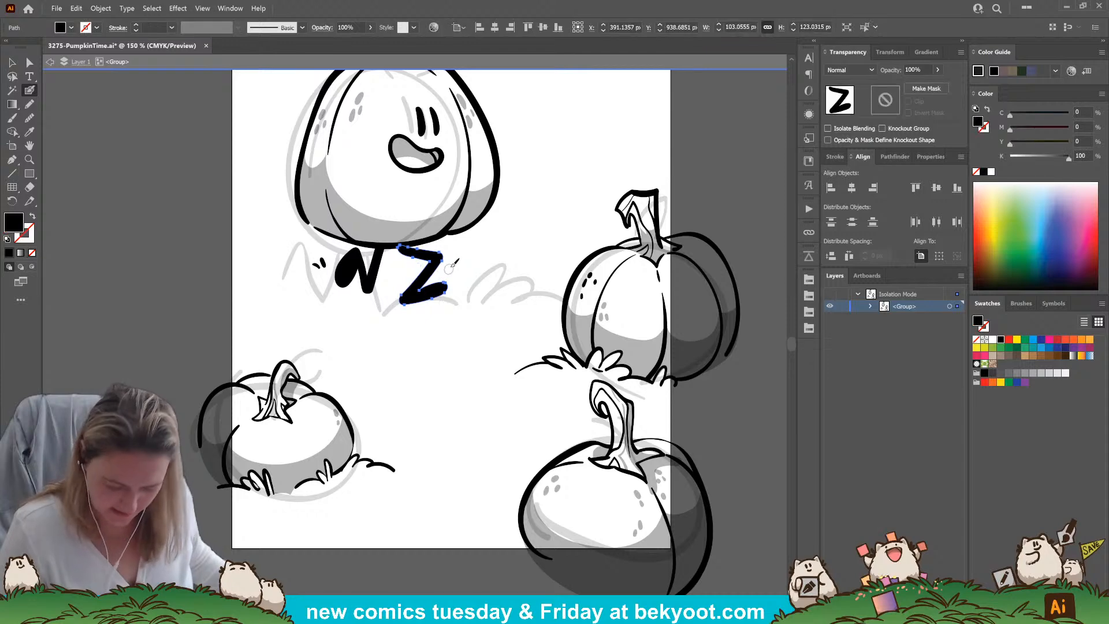
key(Delete)
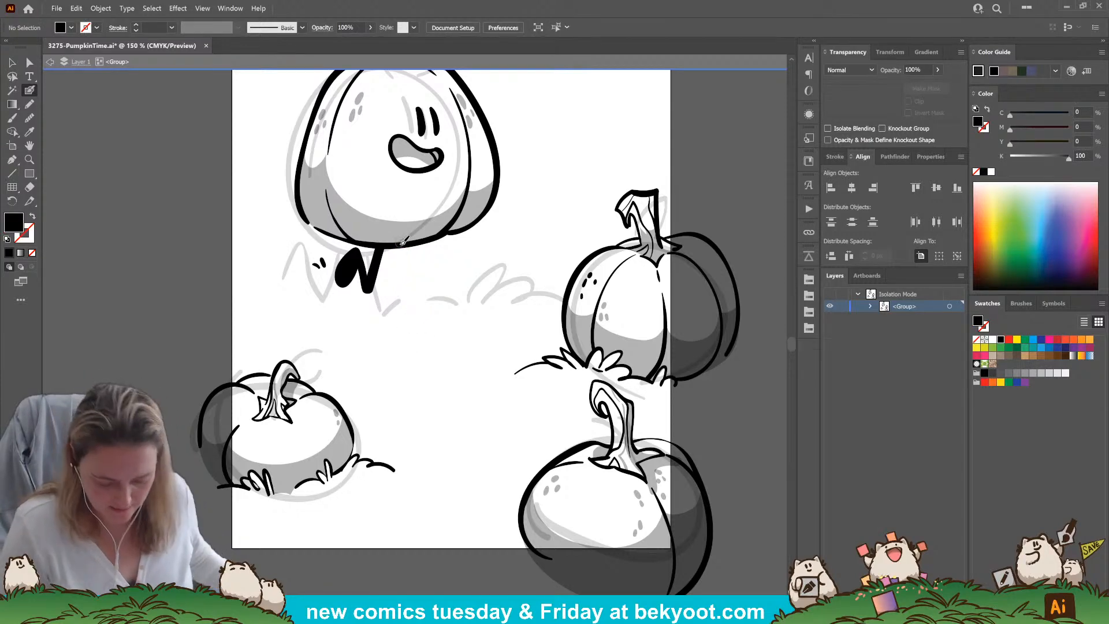
mouse_move(404, 245)
mouse_down()
mouse_move(412, 298)
mouse_move(430, 273)
mouse_move(413, 300)
mouse_move(428, 260)
mouse_up()
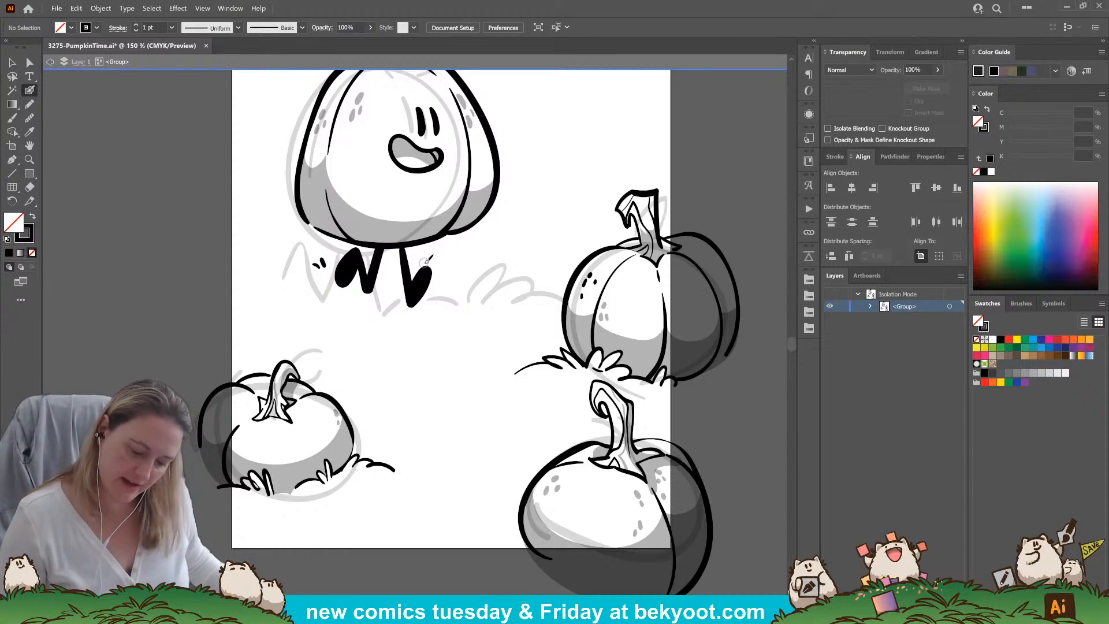
Raise, rotate and enlarge the left leg beneath the large pumpkin, and delete the two motion marks beside it
drag(369, 283, 368, 272)
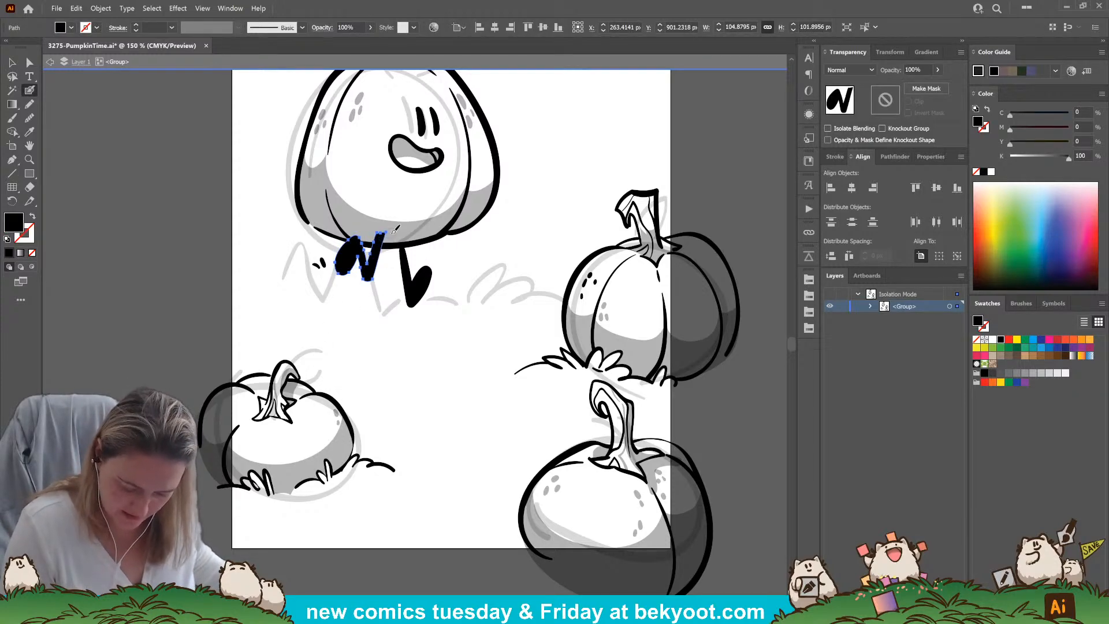
key(v)
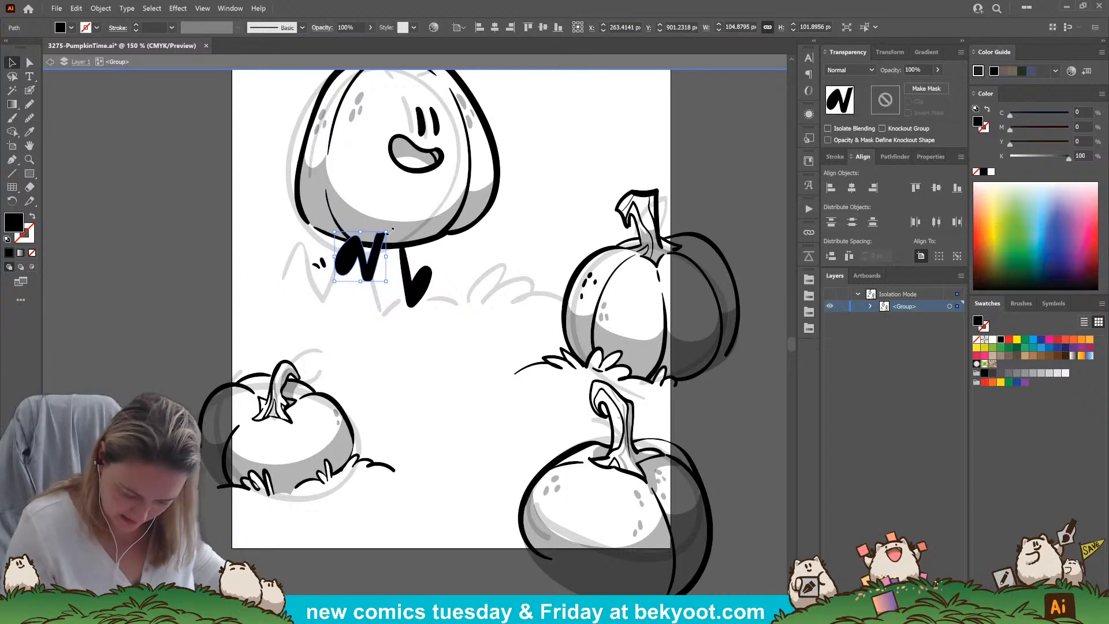
drag(391, 230, 397, 243)
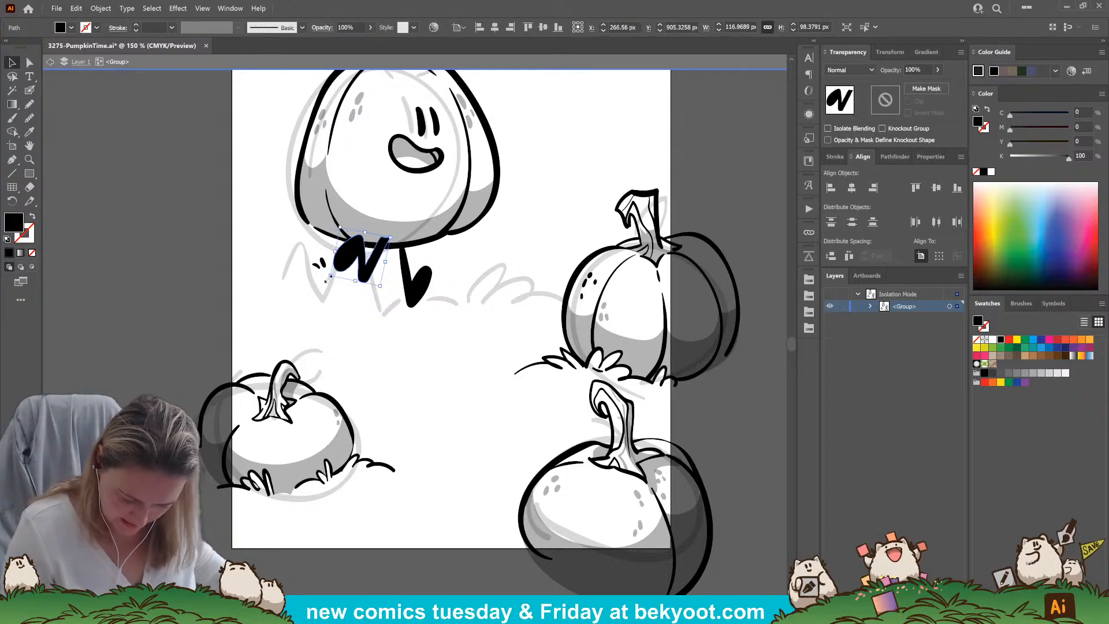
click(318, 263)
key(Delete)
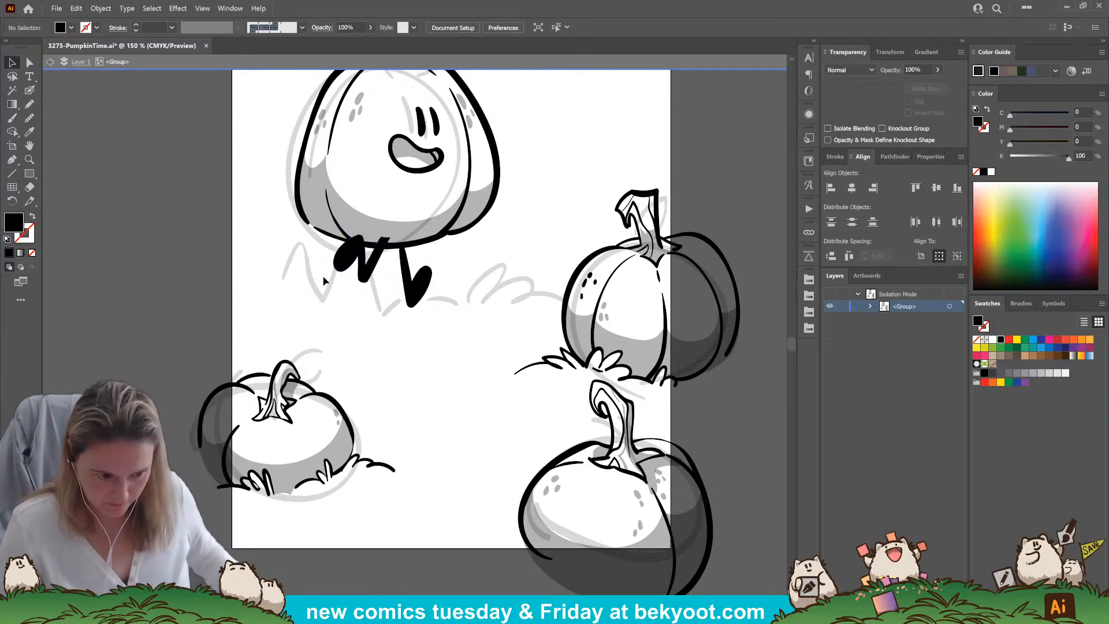
click(368, 273)
drag(332, 277, 320, 281)
Move the right leg slightly down and outward, and stretch its upper end back up to the large pumpkin's base
click(414, 301)
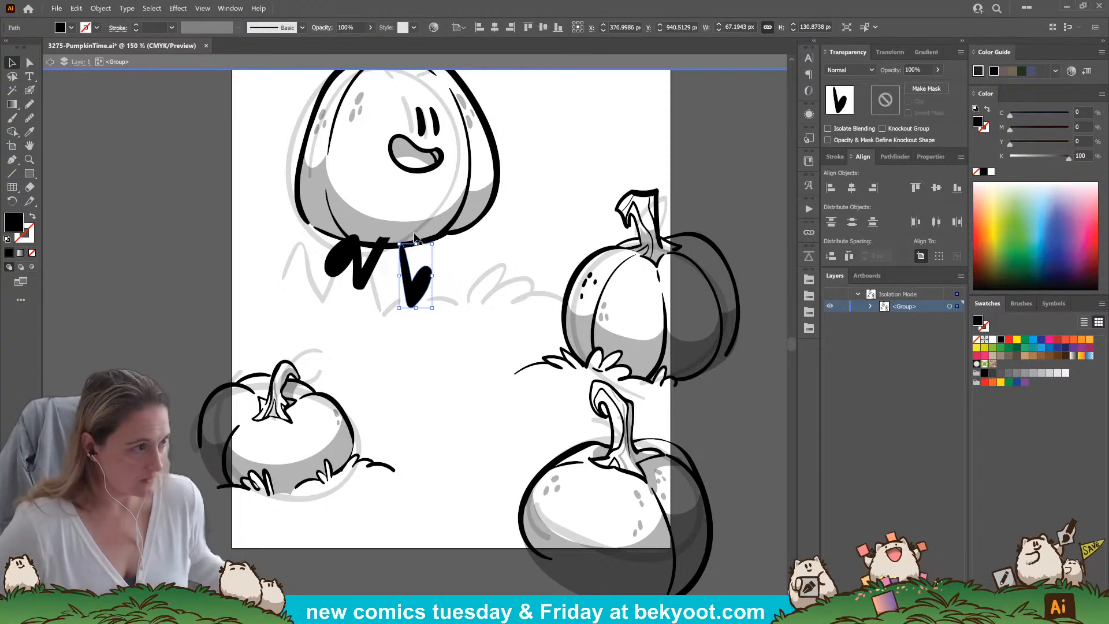
click(379, 392)
scroll(210, 194, up, 2)
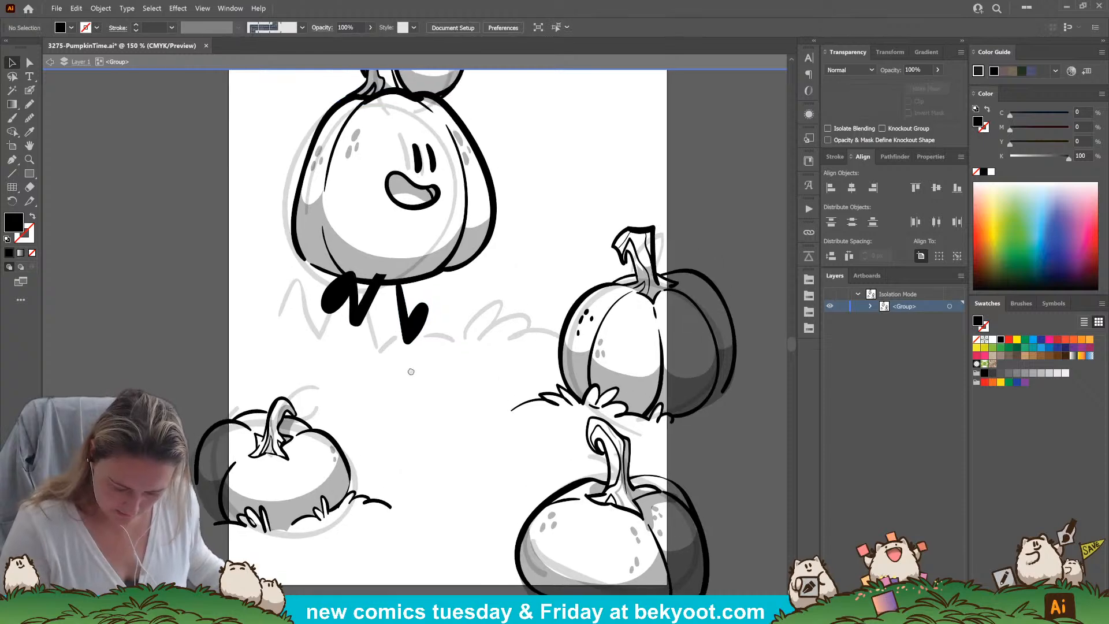
click(425, 340)
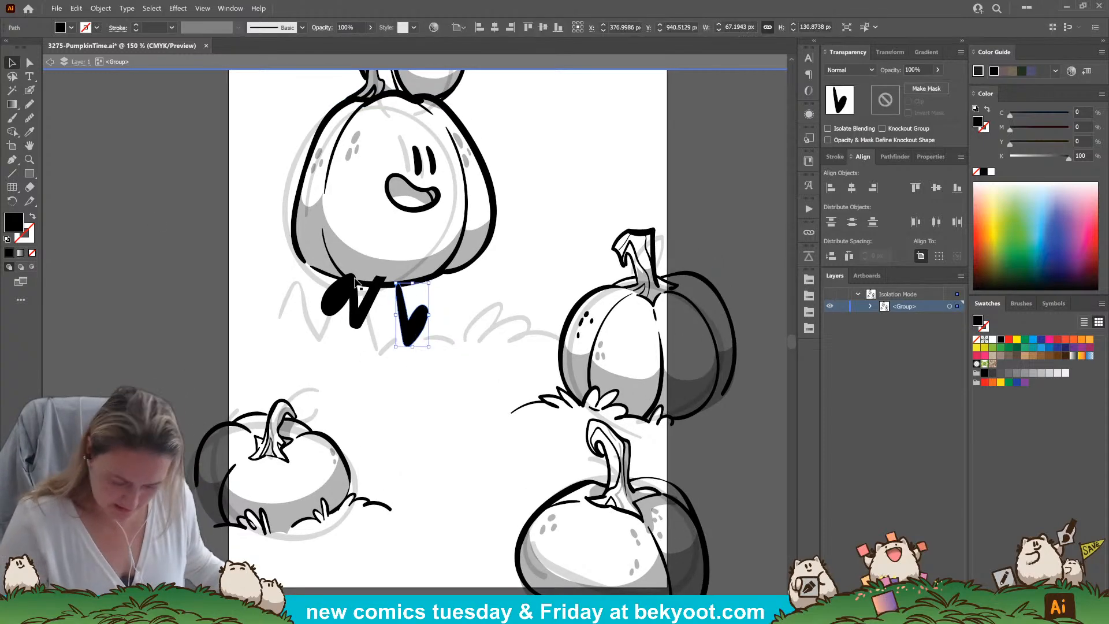
key(a)
click(365, 382)
drag(414, 330, 419, 347)
click(392, 305)
click(403, 300)
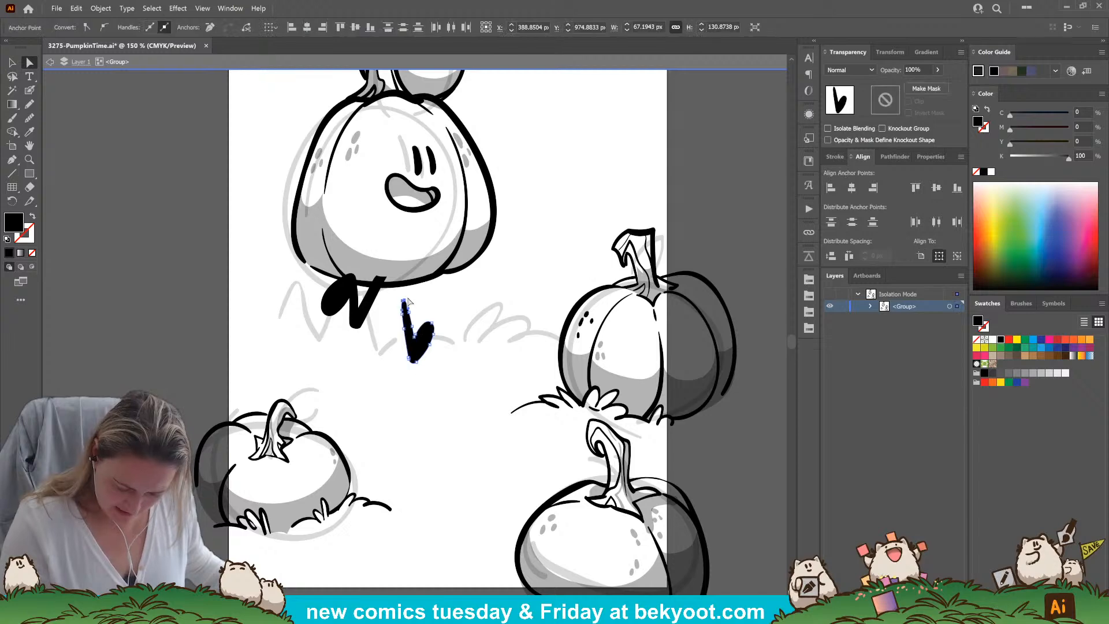
drag(403, 300, 397, 273)
mouse_move(402, 312)
mouse_down()
mouse_move(398, 289)
mouse_move(406, 295)
mouse_up()
Trim the upper end of the right leg so it stops at the large pumpkin's lower outline
click(398, 293)
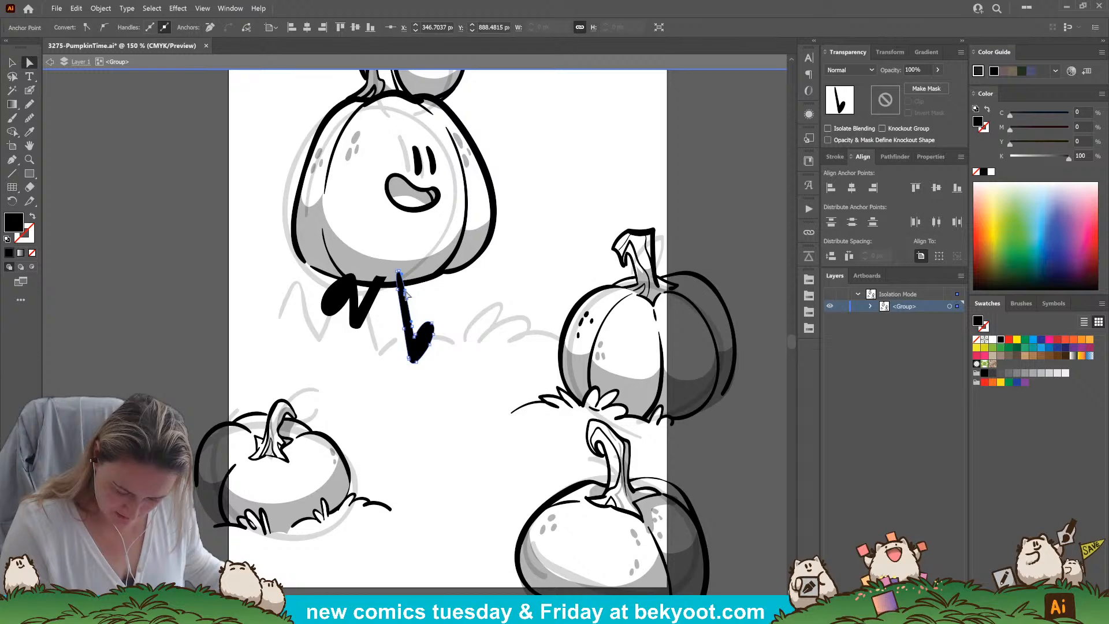
click(449, 300)
click(404, 308)
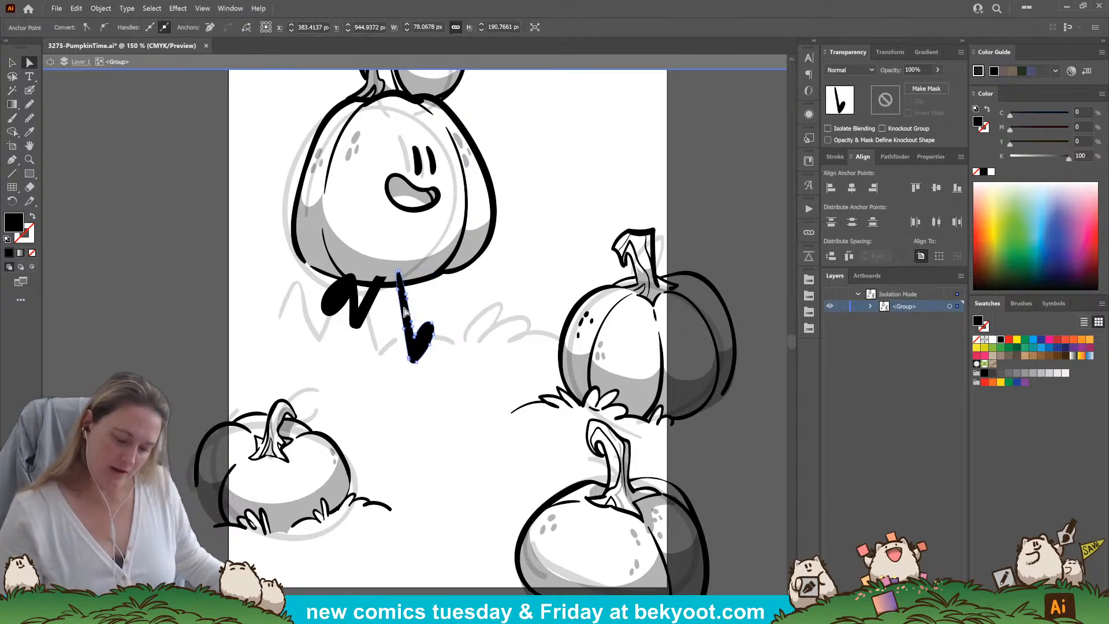
drag(396, 272, 398, 283)
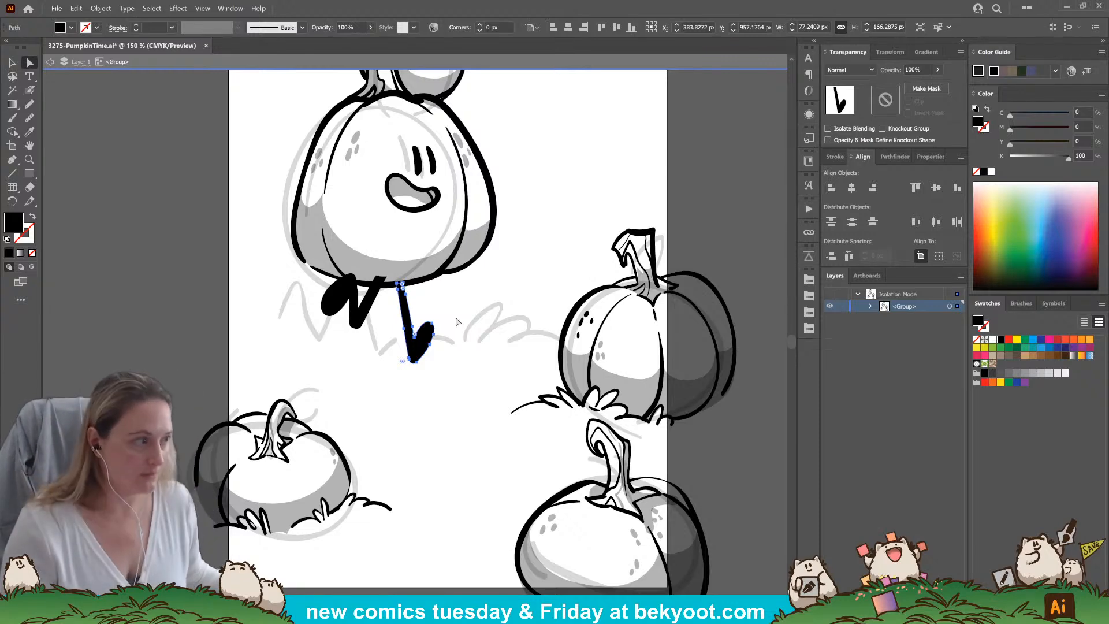
Erase the parts of the left leg that overlap the large pumpkin's base
click(371, 297)
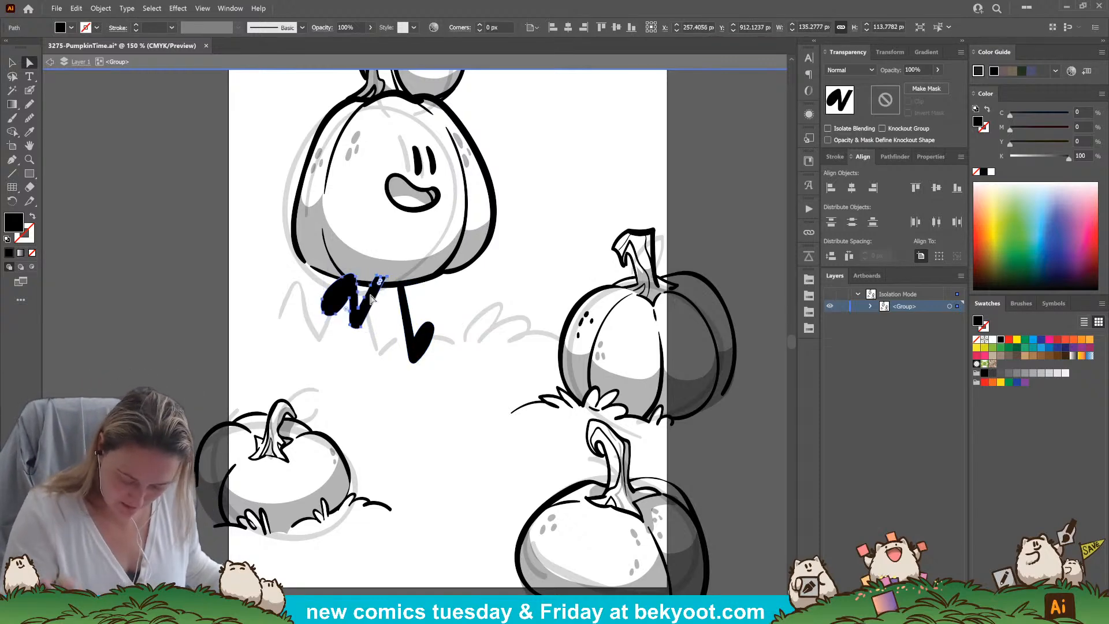
key(shift+e)
drag(384, 275, 345, 268)
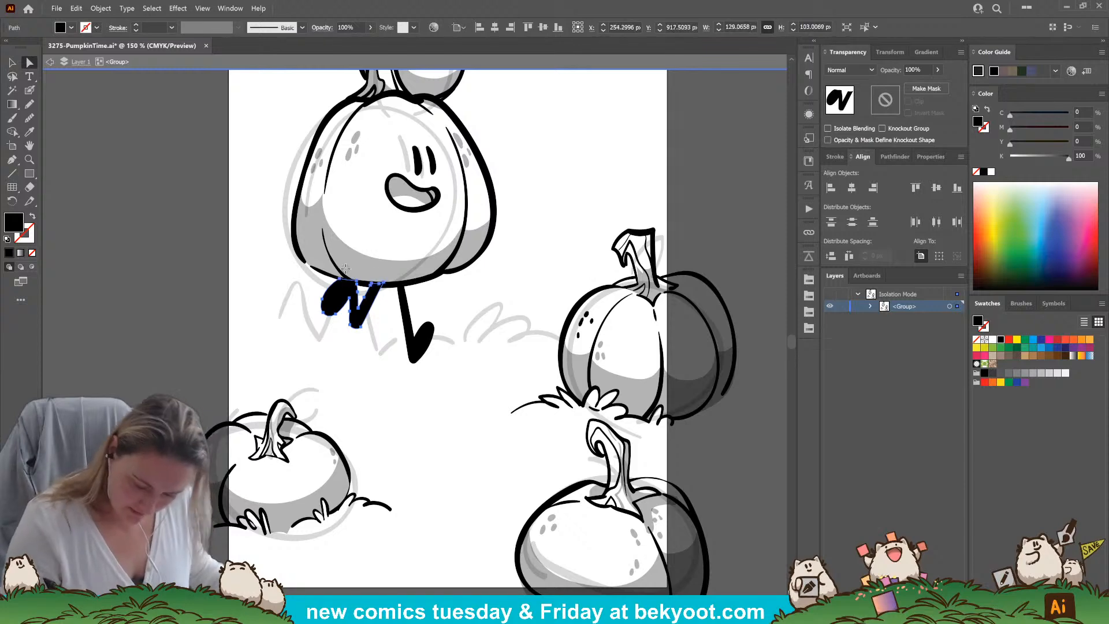
key(a)
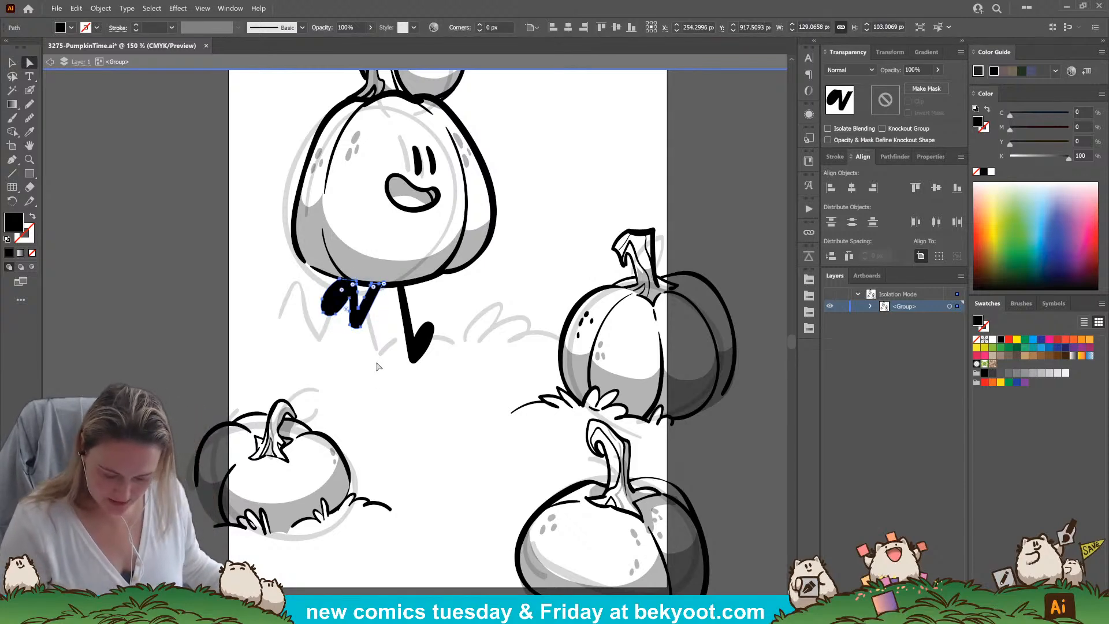
key(r)
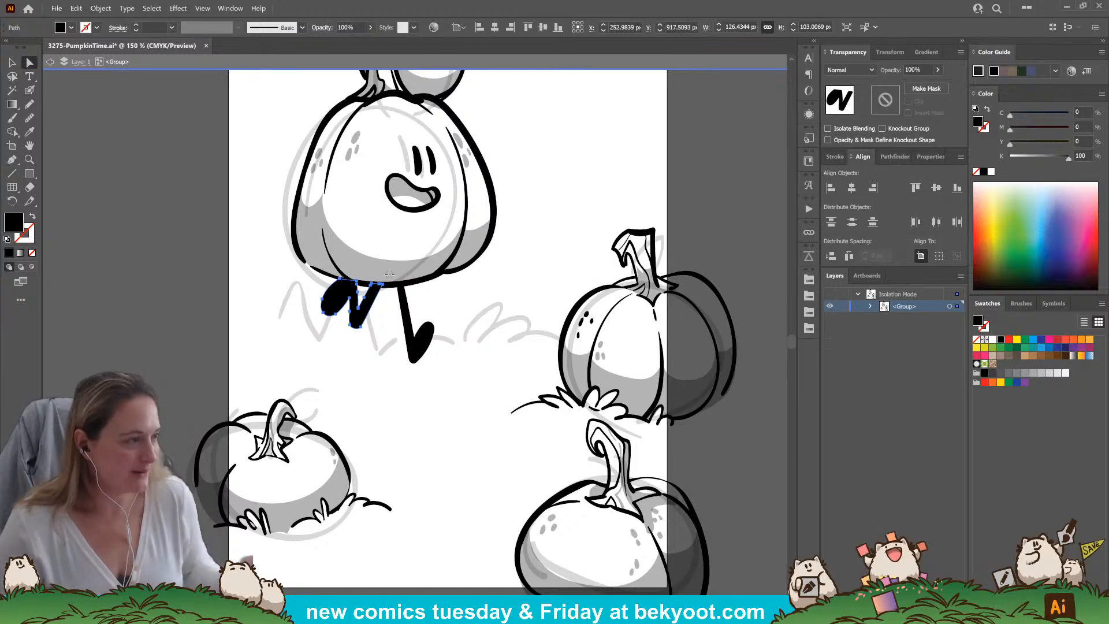
key(a)
click(432, 438)
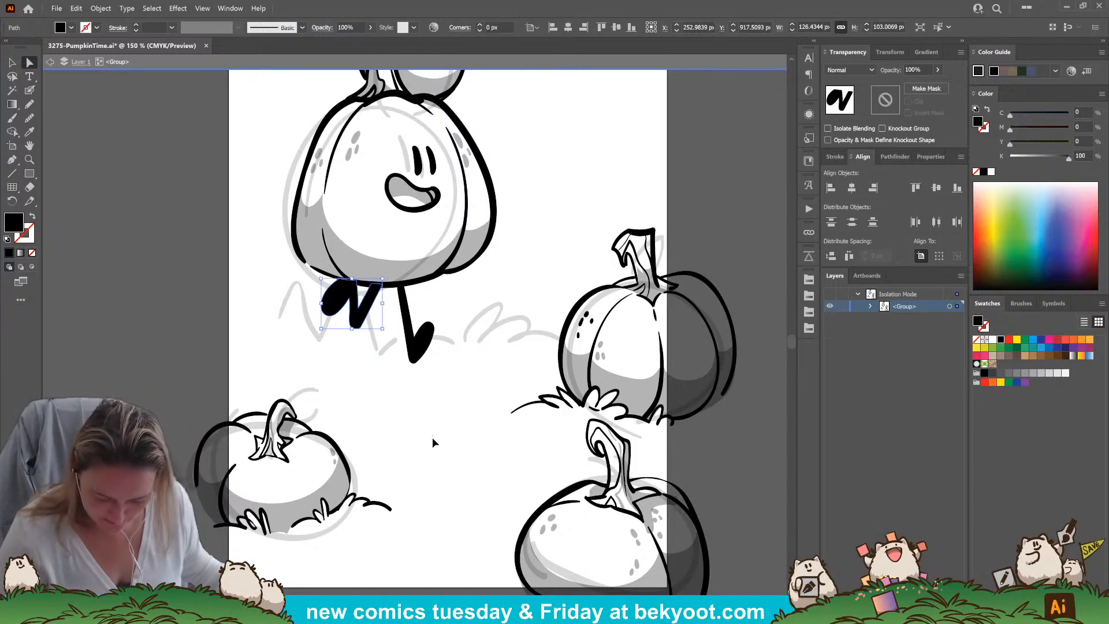
Widen the large pumpkin's right foot by moving its anchor points, and round off its toe contour
click(441, 332)
mouse_move(433, 334)
mouse_down()
mouse_move(432, 346)
mouse_move(437, 323)
mouse_move(420, 330)
mouse_move(433, 326)
mouse_up()
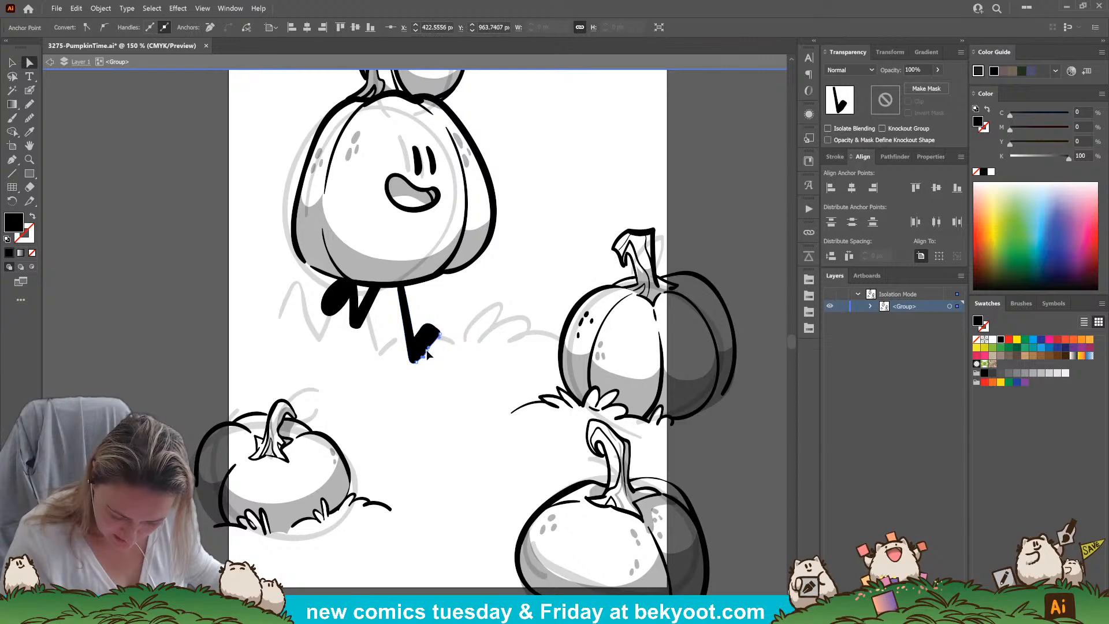
click(428, 348)
click(30, 117)
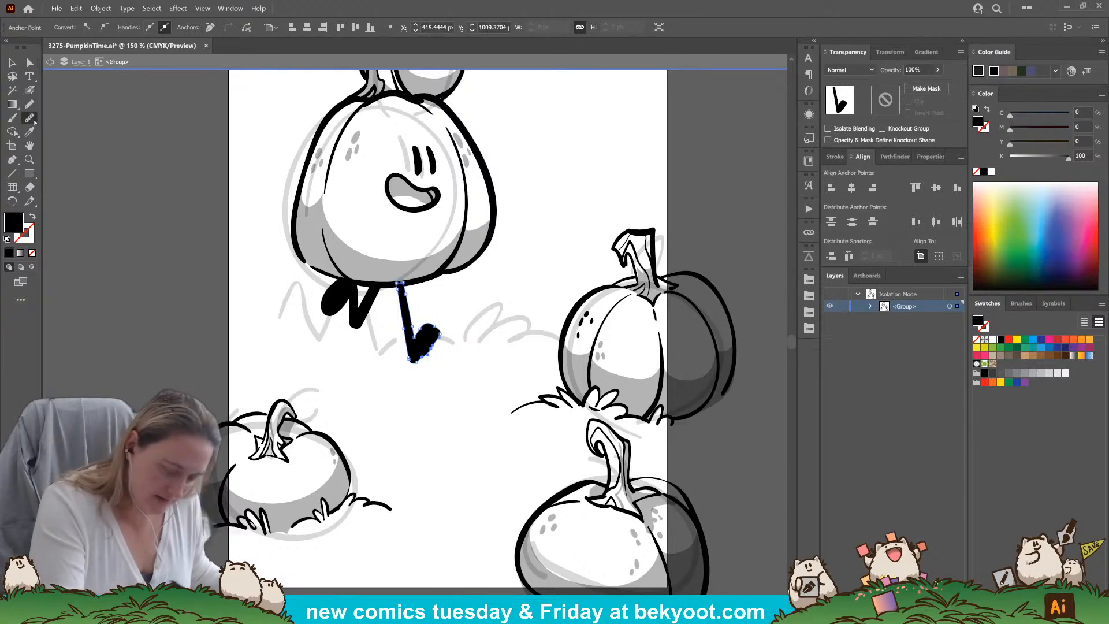
mouse_move(441, 327)
mouse_down()
mouse_move(420, 364)
mouse_move(436, 344)
mouse_move(424, 356)
mouse_move(428, 334)
mouse_up()
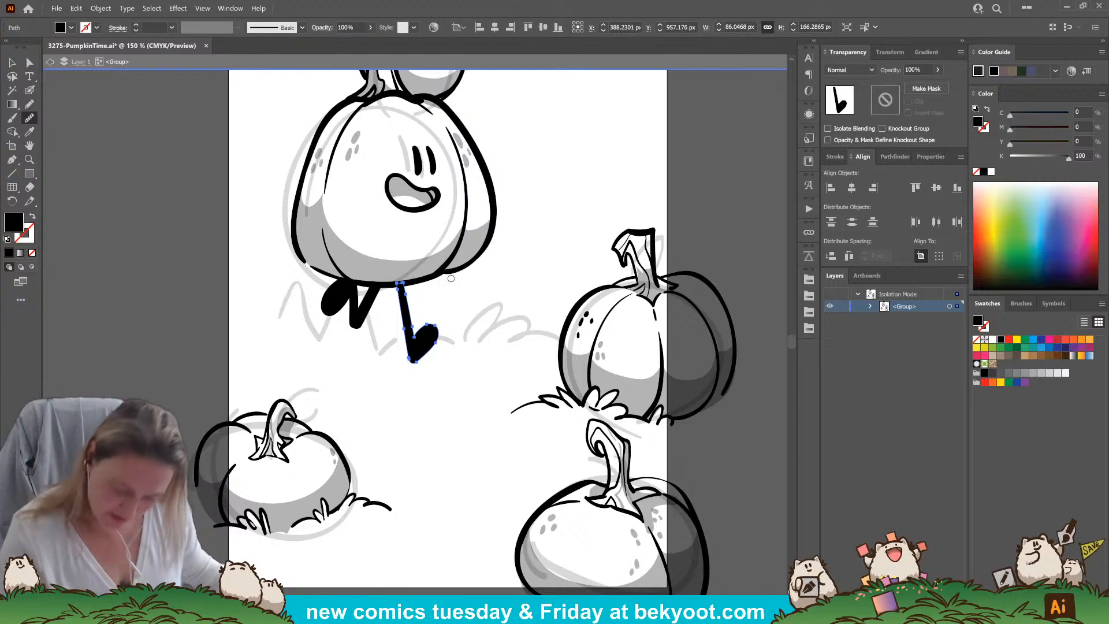
click(12, 62)
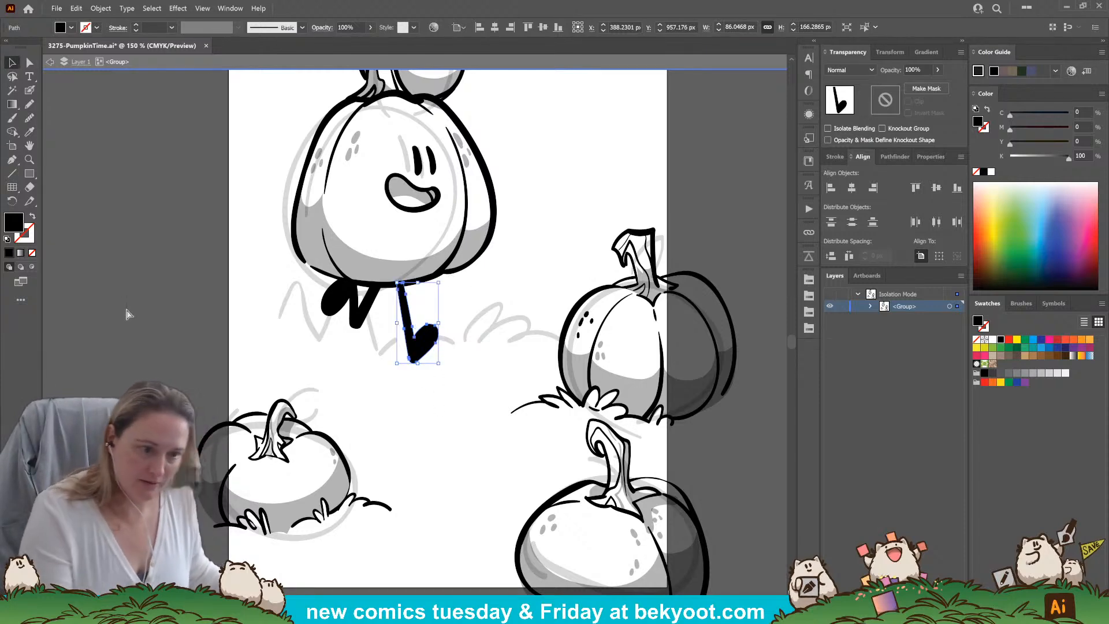
click(129, 314)
Ink grassy ground lines on both sides of the large pumpkin's legs, extending to the right-hand pumpkin
drag(390, 411, 356, 478)
drag(421, 407, 368, 453)
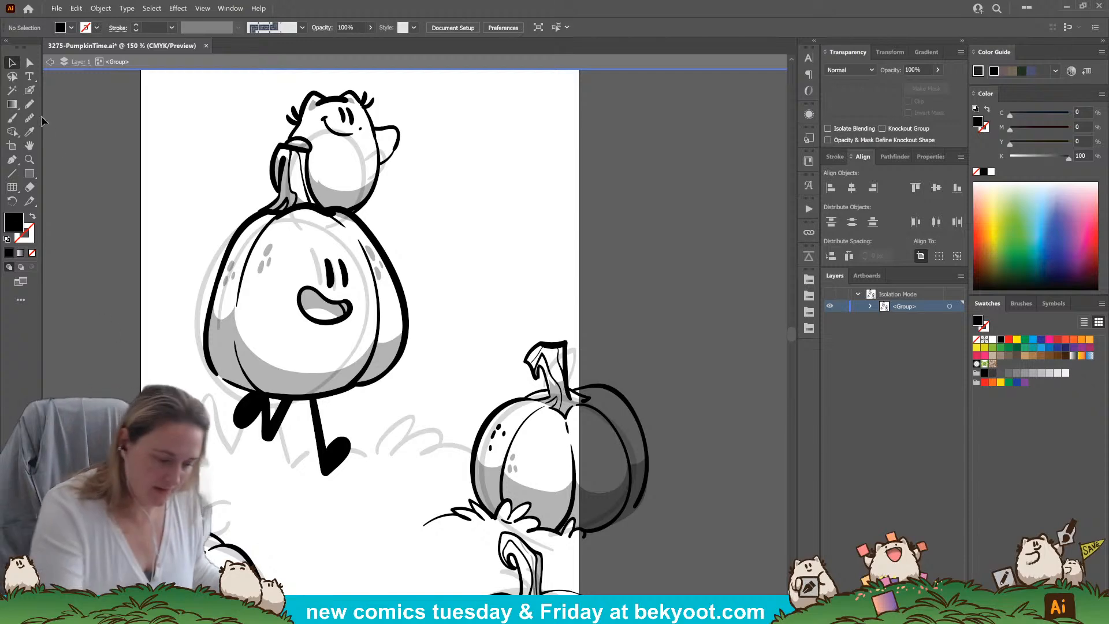
click(29, 91)
drag(342, 442, 421, 353)
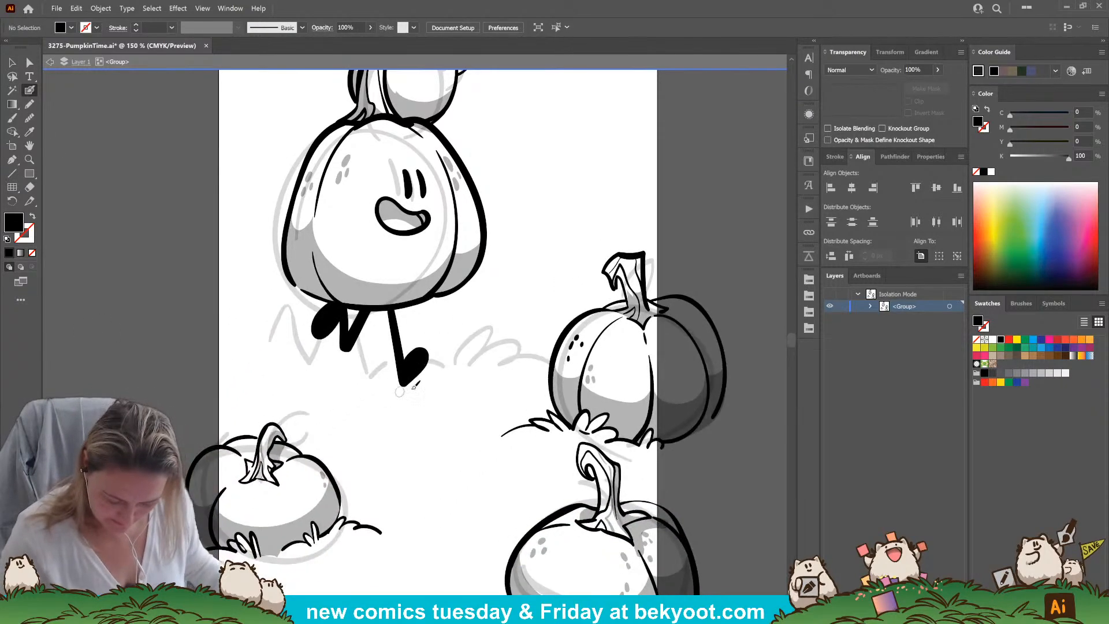
mouse_move(293, 350)
mouse_down()
mouse_move(282, 324)
mouse_move(279, 342)
mouse_move(194, 357)
mouse_up()
key(shift+x)
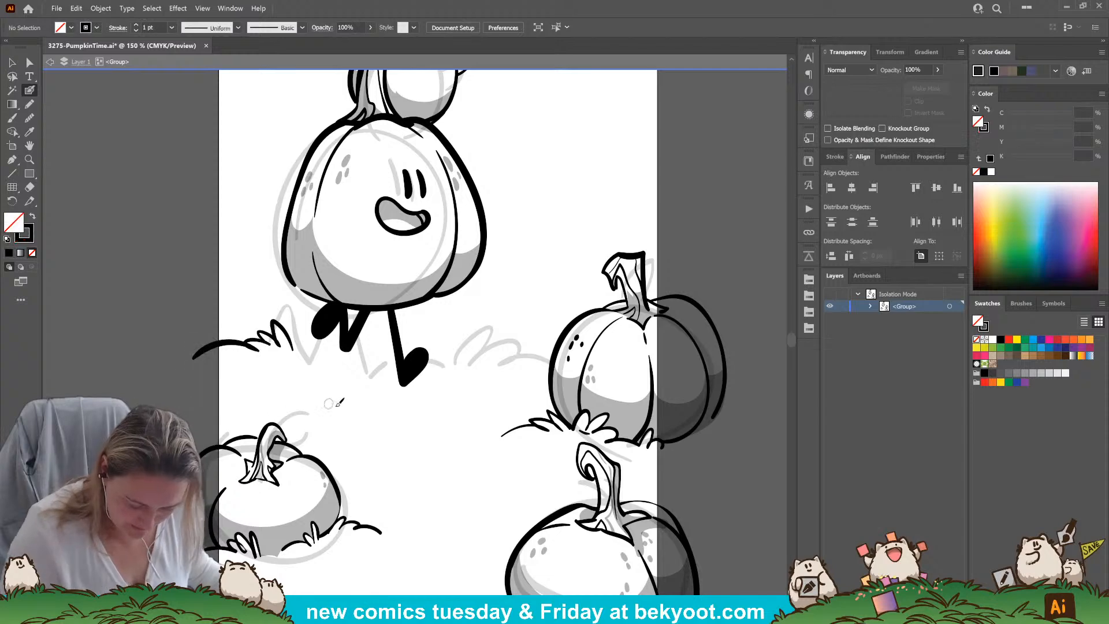
mouse_move(379, 390)
mouse_down()
mouse_move(432, 394)
mouse_move(469, 341)
mouse_move(485, 364)
mouse_move(540, 348)
mouse_move(510, 367)
mouse_move(484, 364)
mouse_move(550, 353)
mouse_up()
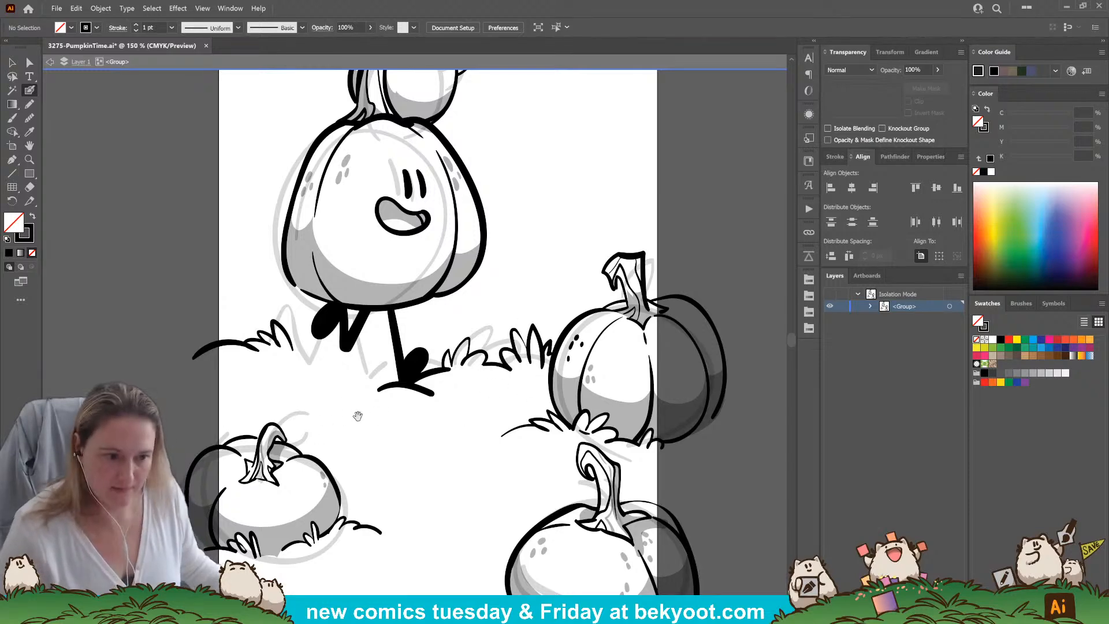
Add grass tufts along the ground between the left ground line and the large pumpkin's right foot
drag(340, 413, 382, 402)
mouse_move(394, 359)
mouse_down()
mouse_move(410, 343)
mouse_move(406, 365)
mouse_move(425, 368)
mouse_move(445, 418)
mouse_up()
mouse_move(398, 364)
mouse_down()
mouse_move(385, 350)
mouse_move(372, 363)
mouse_up()
drag(491, 442, 416, 417)
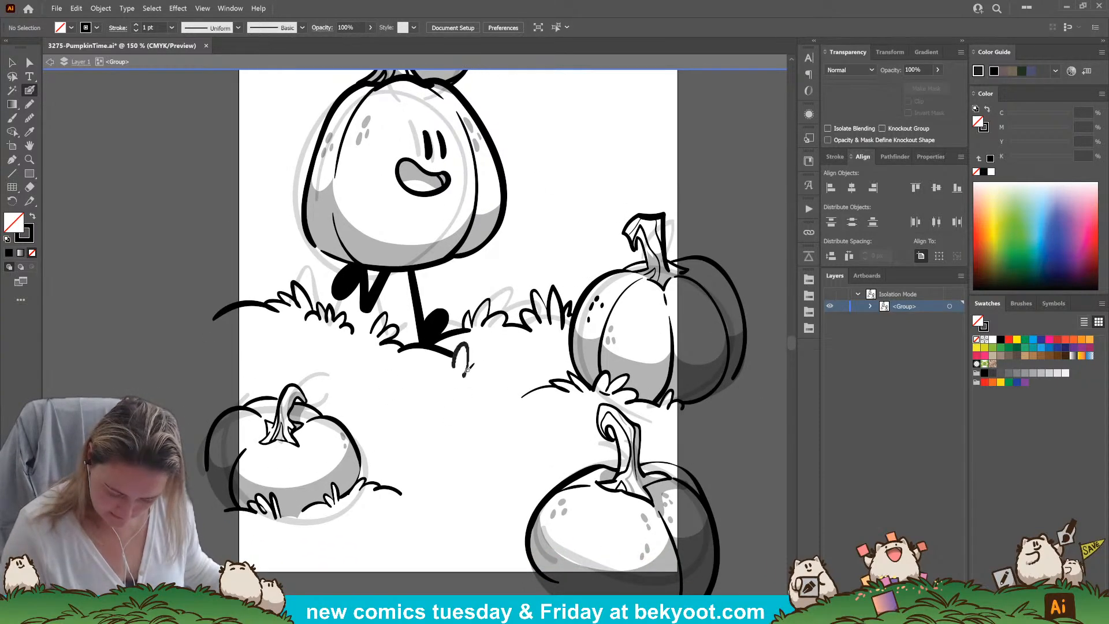
mouse_move(452, 366)
mouse_down()
mouse_move(493, 377)
mouse_move(441, 358)
mouse_move(418, 367)
mouse_up()
drag(462, 401, 453, 410)
key(ctrl+z)
key(ctrl+z)
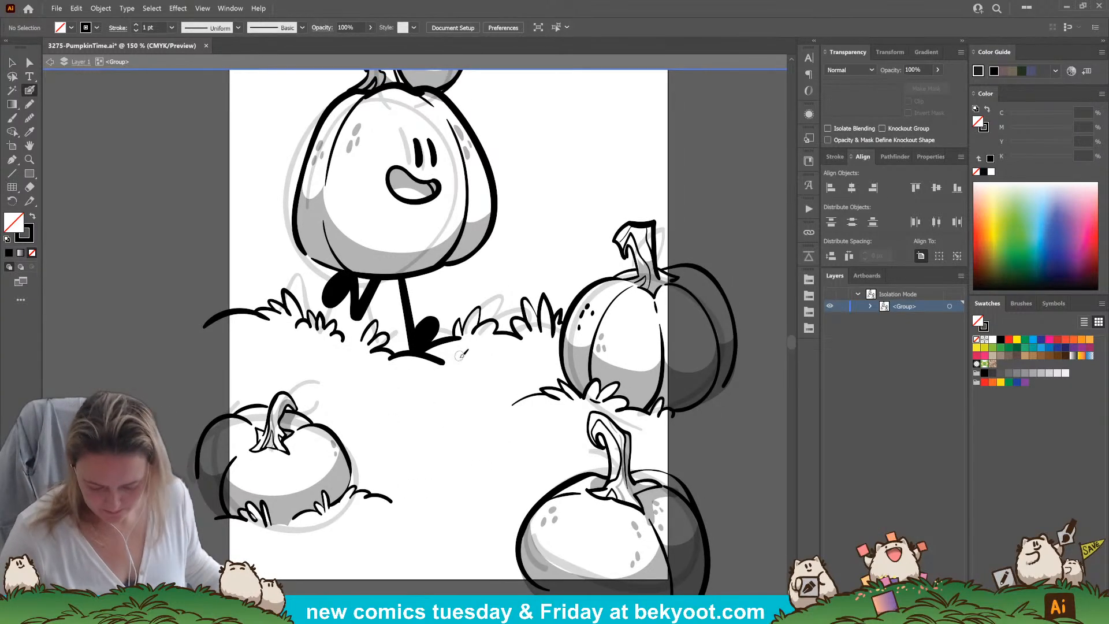
Delete the plain ground strokes beneath and just beside the large pumpkin's right foot
key(ctrl+z)
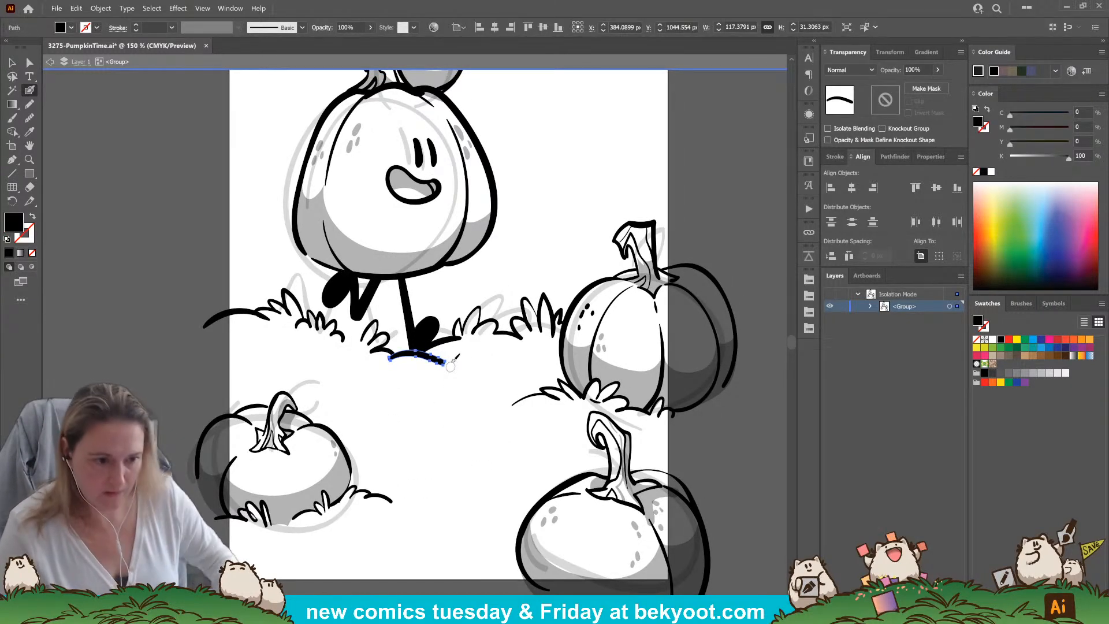
key(ctrl+z)
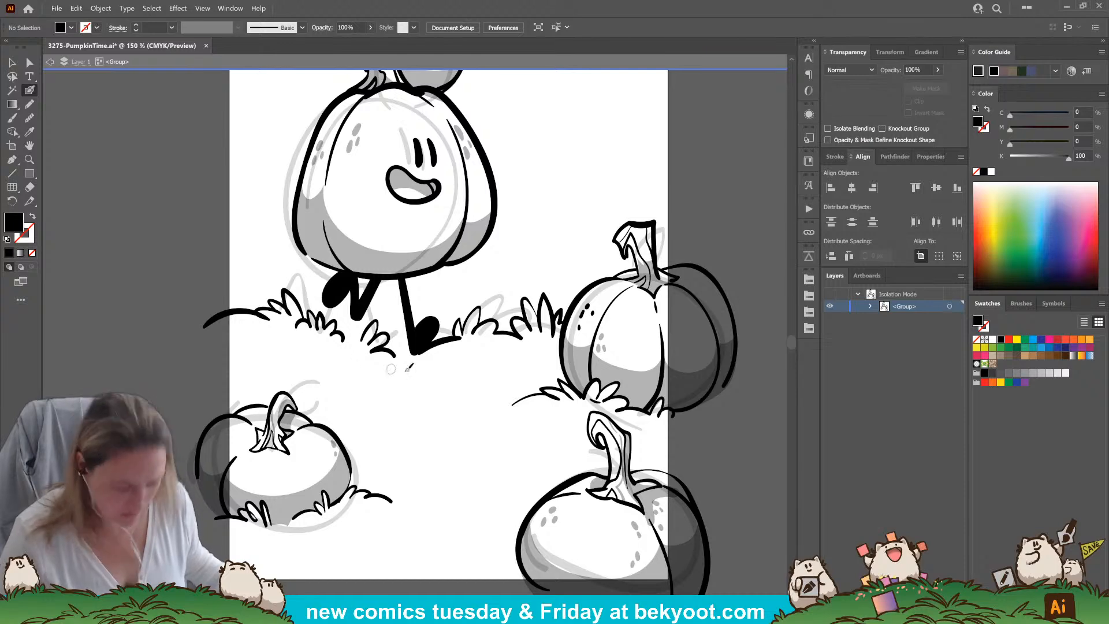
ctrl+click(445, 342)
key(Delete)
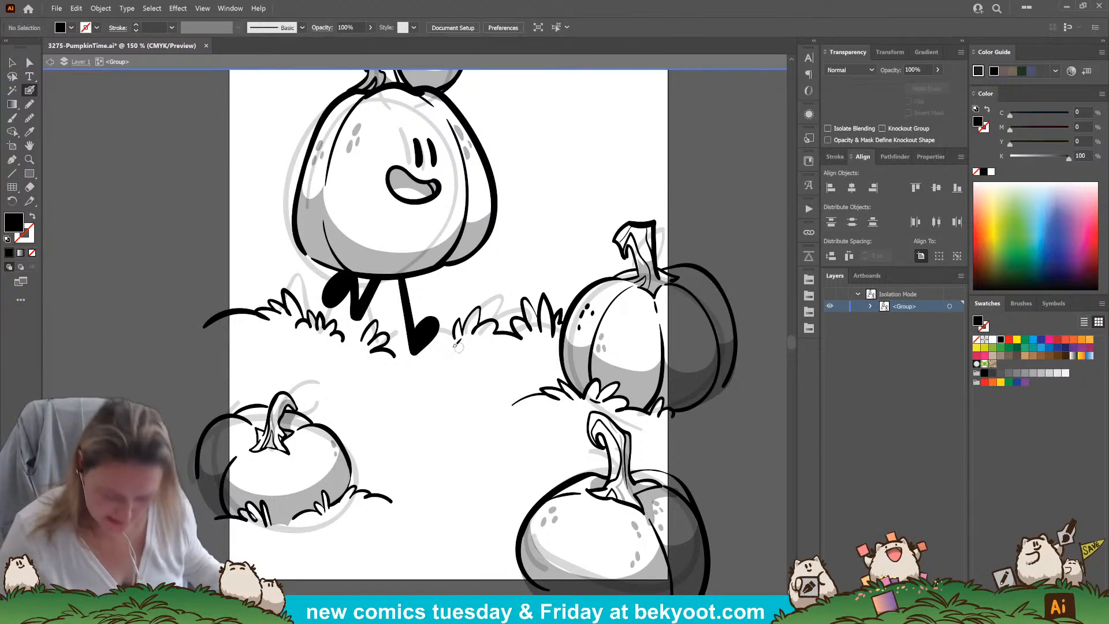
Ink grass blades around the large pumpkin's right foot and trim the foot's lower edge where it meets the grass
mouse_move(414, 356)
mouse_down()
mouse_move(429, 346)
mouse_move(454, 360)
mouse_up()
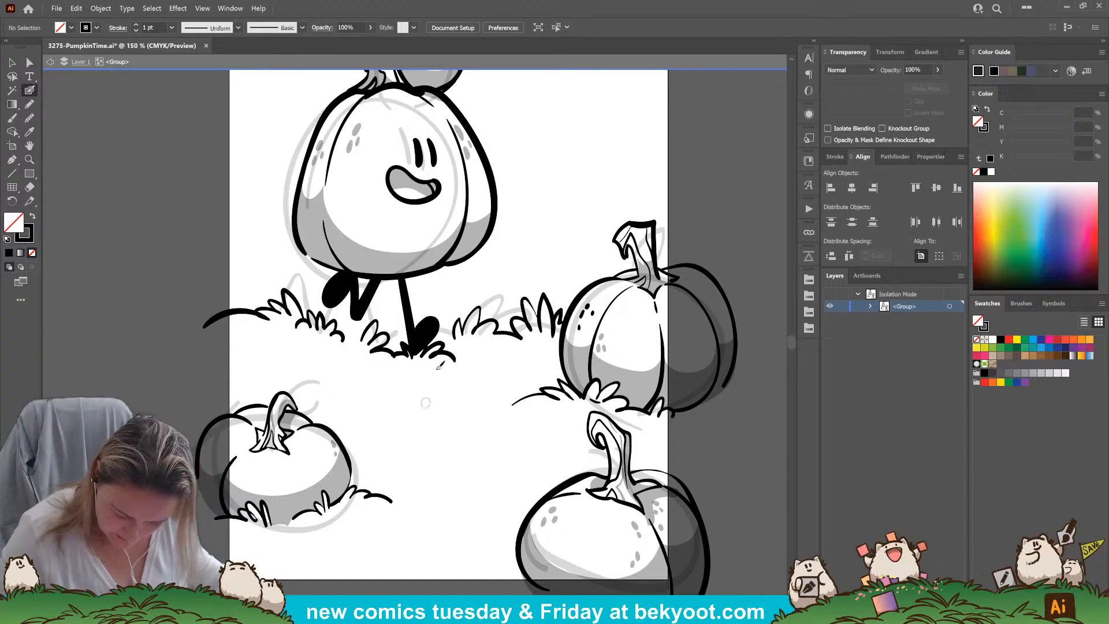
key(ctrl+z)
mouse_move(401, 356)
mouse_down()
mouse_move(431, 333)
mouse_move(421, 351)
mouse_move(465, 338)
mouse_up()
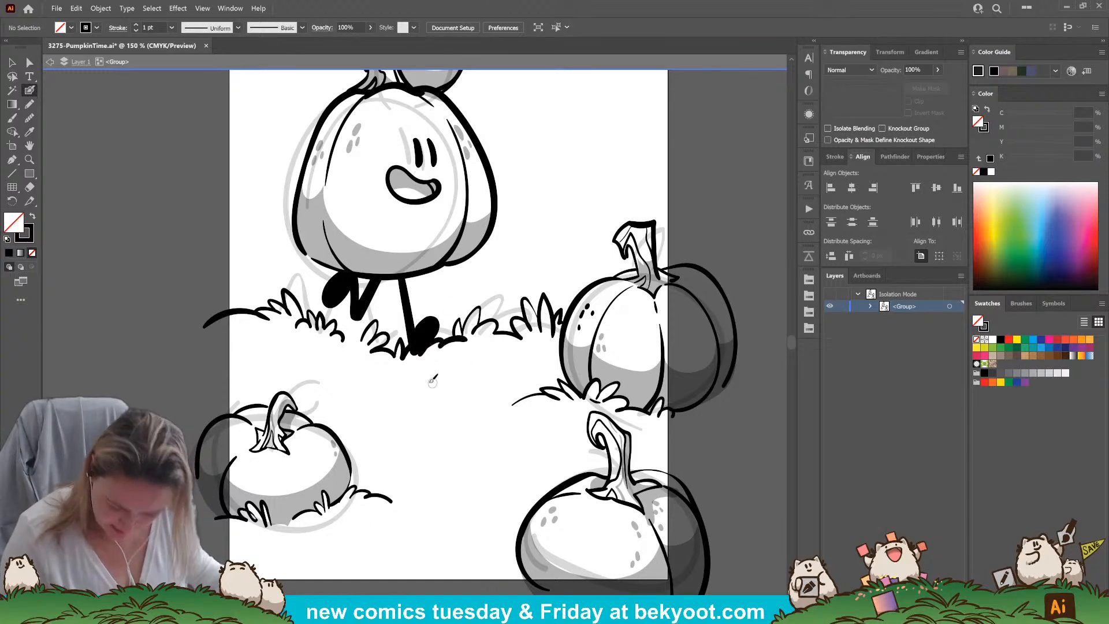
ctrl+click(433, 343)
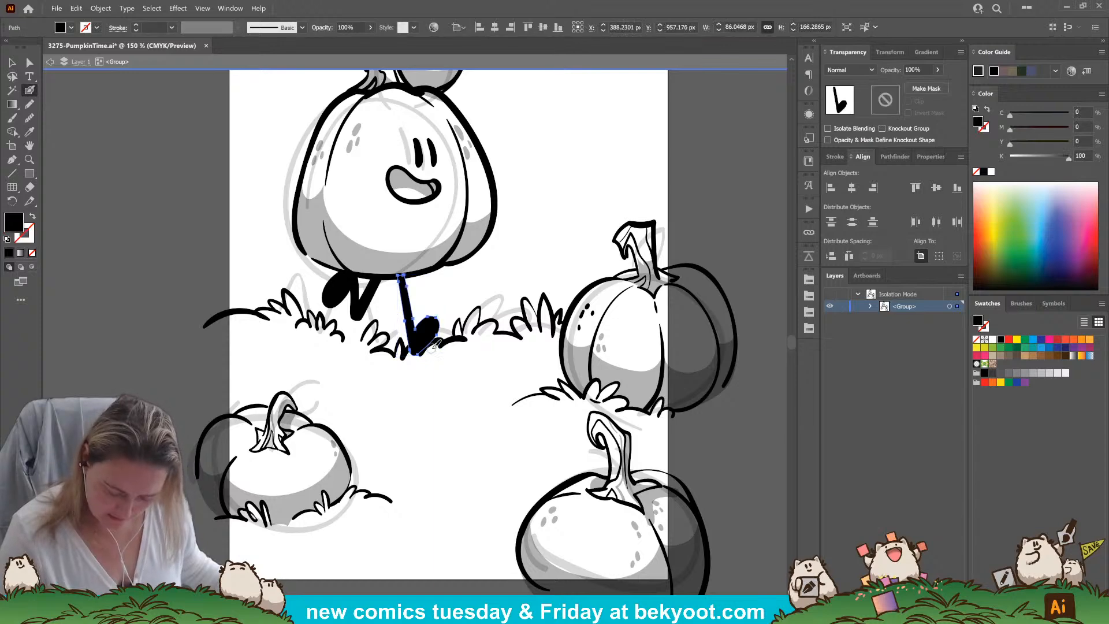
mouse_move(420, 357)
mouse_down()
mouse_move(412, 351)
mouse_move(430, 348)
mouse_up()
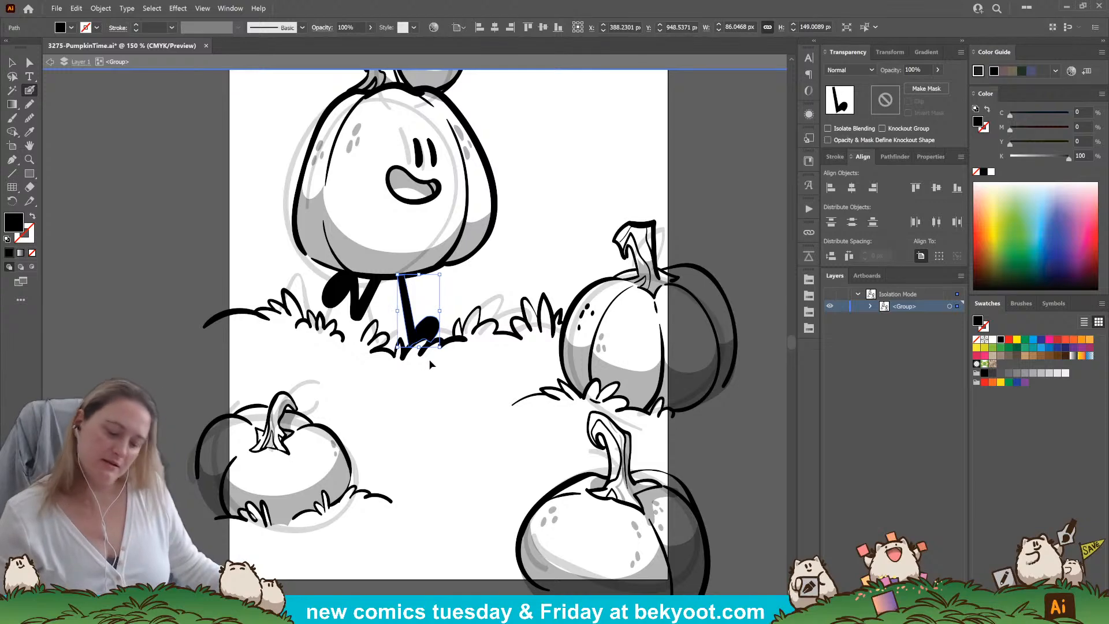
ctrl+click(444, 421)
Move the left leg slightly up and to the right, and trim the parts overlapping the large pumpkin's base
drag(363, 312, 369, 302)
drag(391, 262, 383, 254)
drag(373, 292, 383, 283)
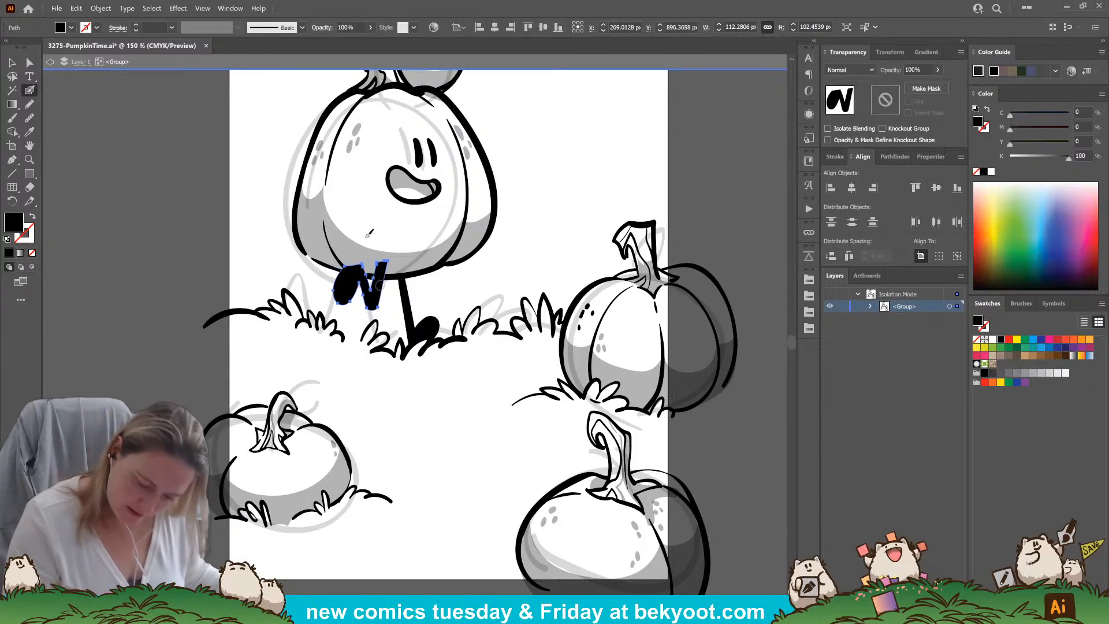
mouse_move(339, 265)
mouse_down()
mouse_move(389, 271)
mouse_move(349, 260)
mouse_up()
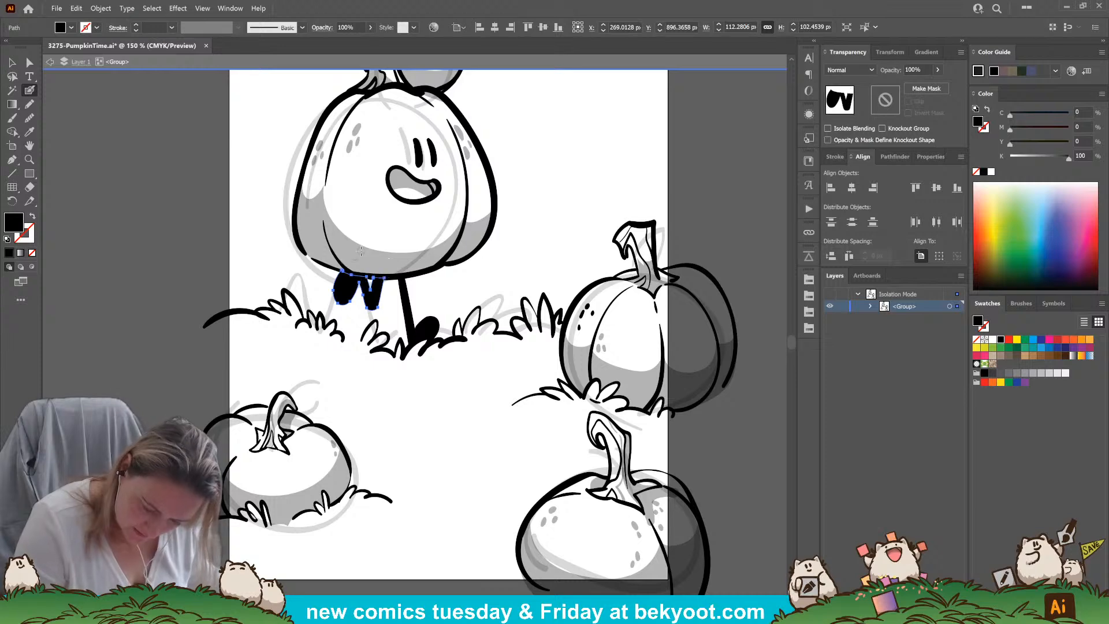
ctrl+click(458, 431)
Ink the large pumpkin's left arm as a thick curved stroke across the lower front of its body
drag(468, 421, 407, 512)
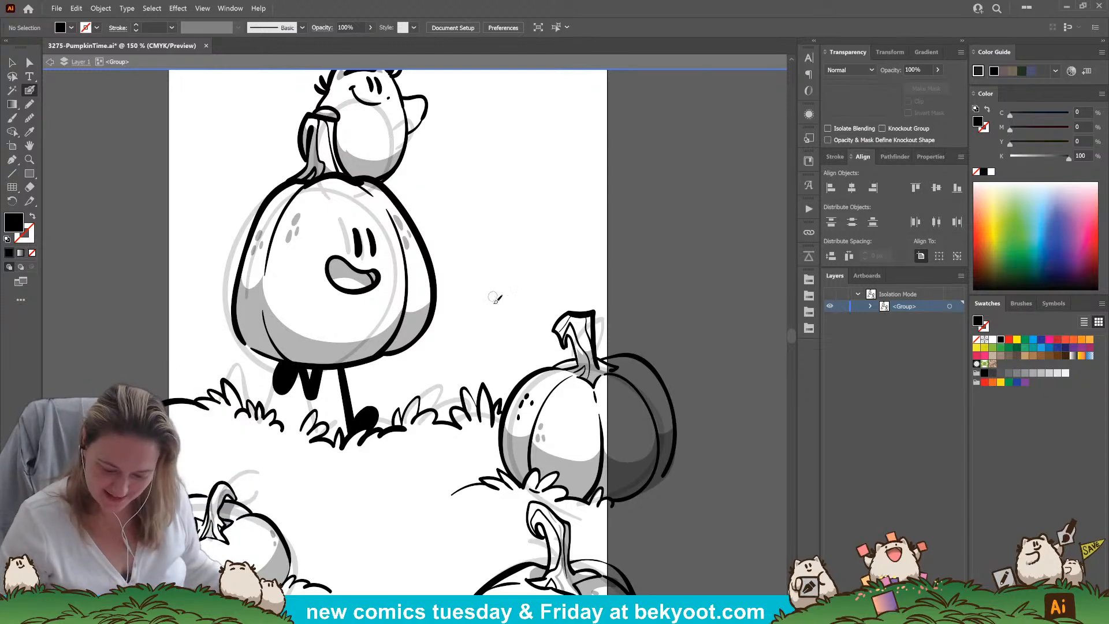
drag(491, 394, 437, 385)
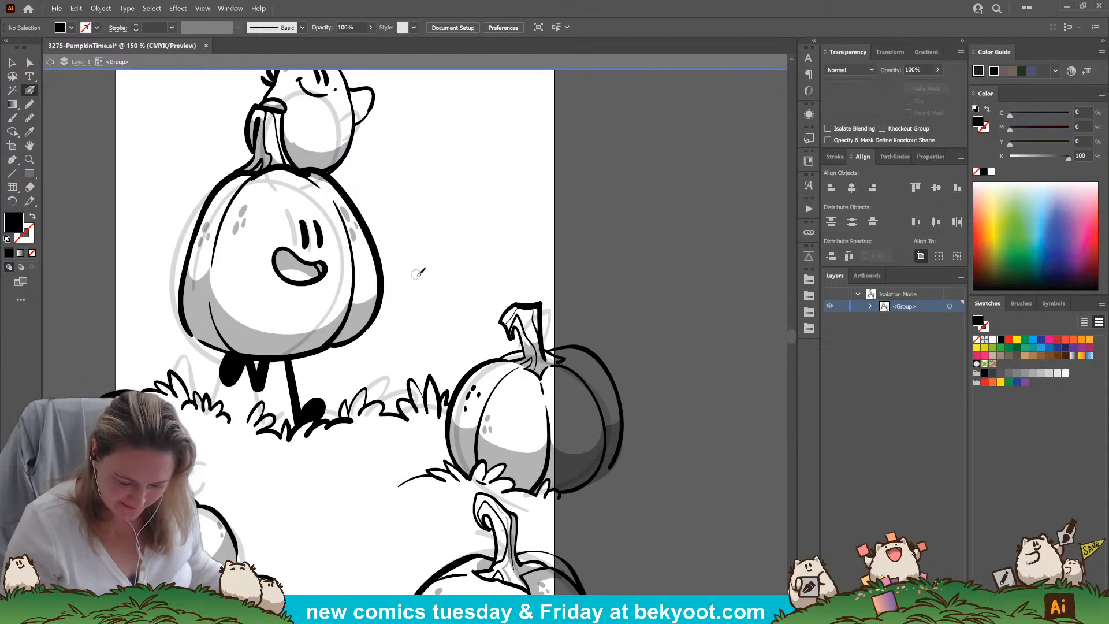
drag(243, 279, 282, 326)
key(ctrl+z)
mouse_move(234, 277)
mouse_down()
mouse_move(286, 325)
mouse_move(317, 312)
mouse_move(286, 343)
mouse_up()
key(ctrl+z)
drag(281, 327, 275, 344)
key(ctrl+z)
key(ctrl+z)
key(ctrl+z)
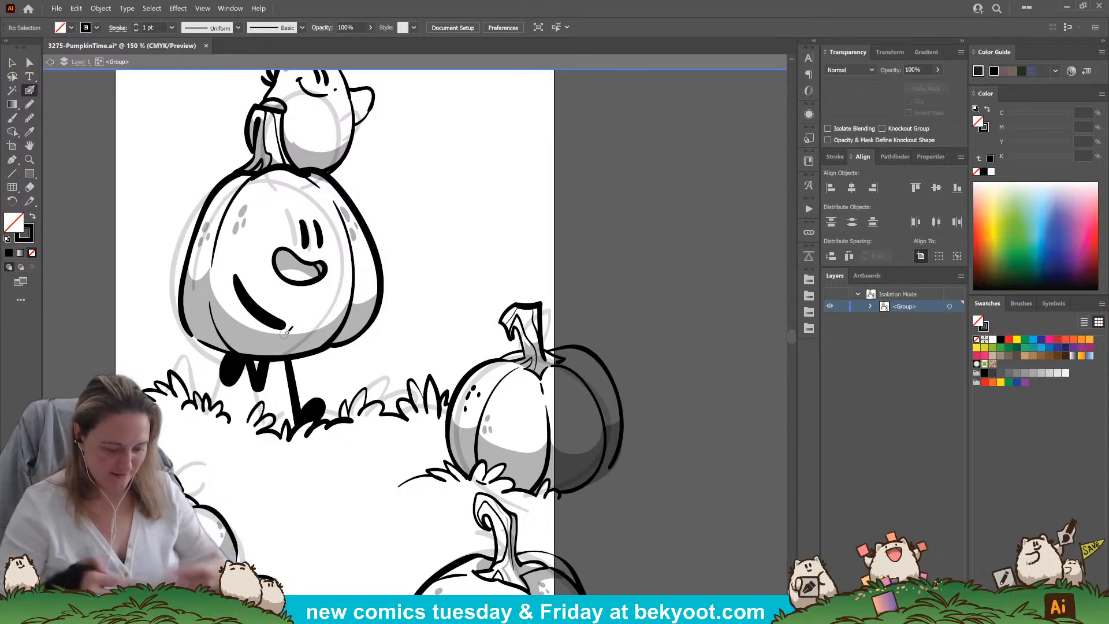
mouse_move(375, 270)
mouse_down()
mouse_move(417, 297)
mouse_move(439, 289)
mouse_move(426, 282)
mouse_move(435, 304)
mouse_move(419, 311)
mouse_up()
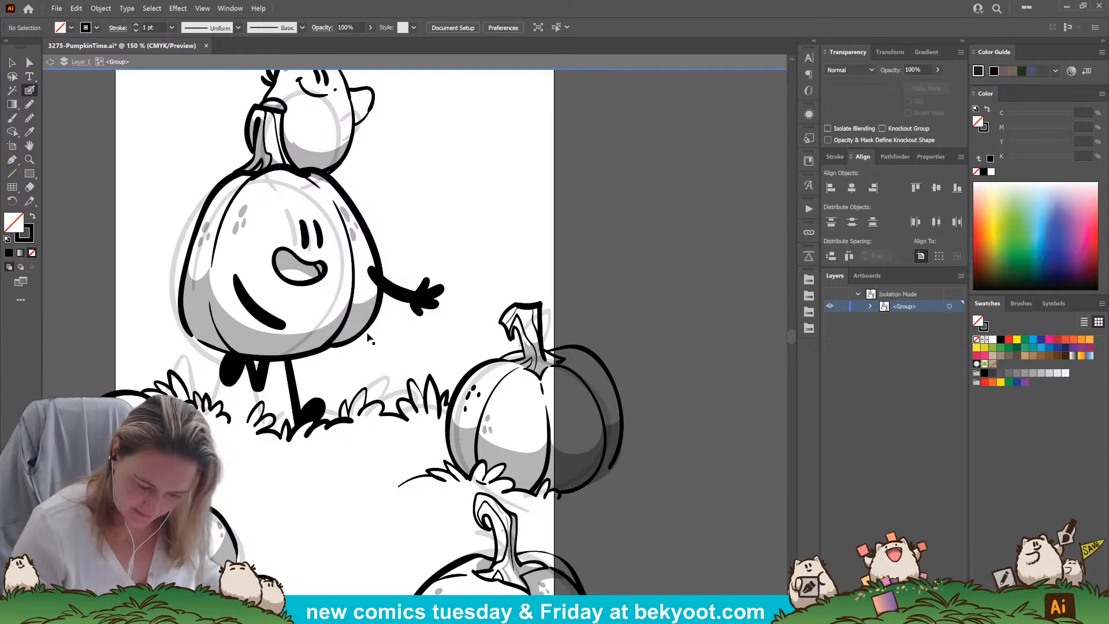
key(ctrl+z)
key(ctrl+z)
key(ctrl+z)
key(ctrl+z)
key(ctrl+z)
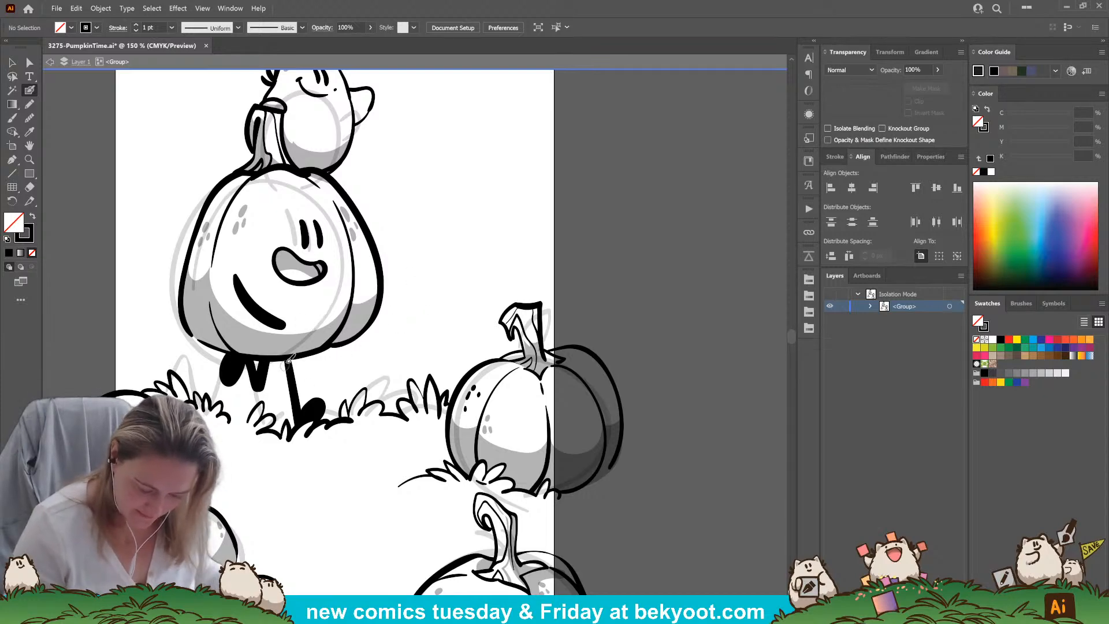
Ink a hand with fingers at the end of the left arm and slim down the wrist
mouse_move(283, 326)
mouse_down()
mouse_move(315, 328)
mouse_move(283, 323)
mouse_move(303, 324)
mouse_move(297, 342)
mouse_move(288, 316)
mouse_up()
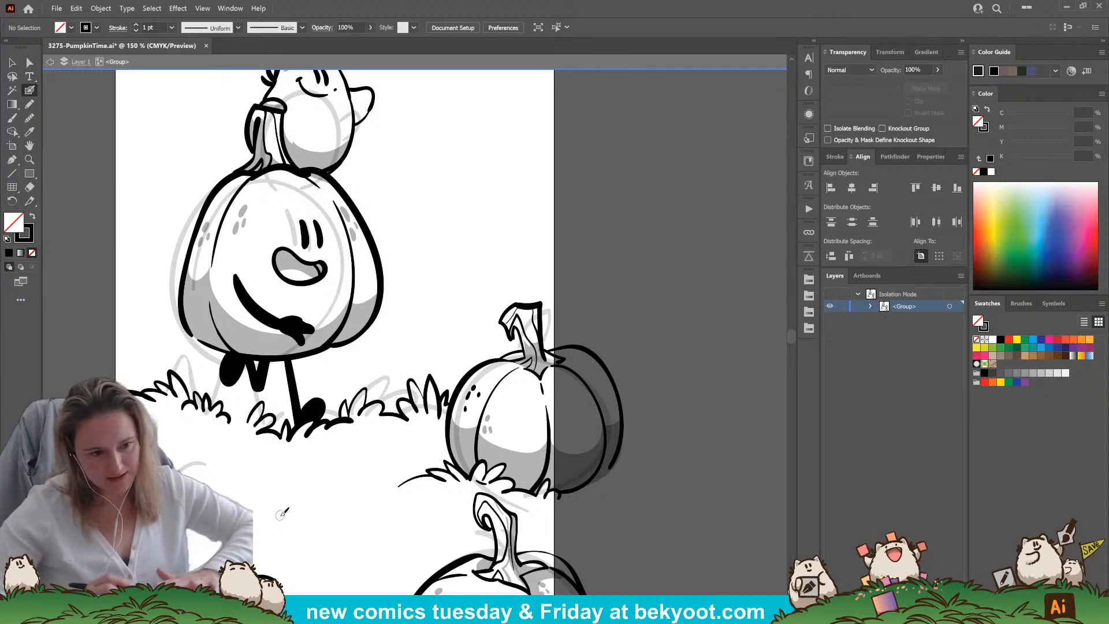
ctrl+click(286, 330)
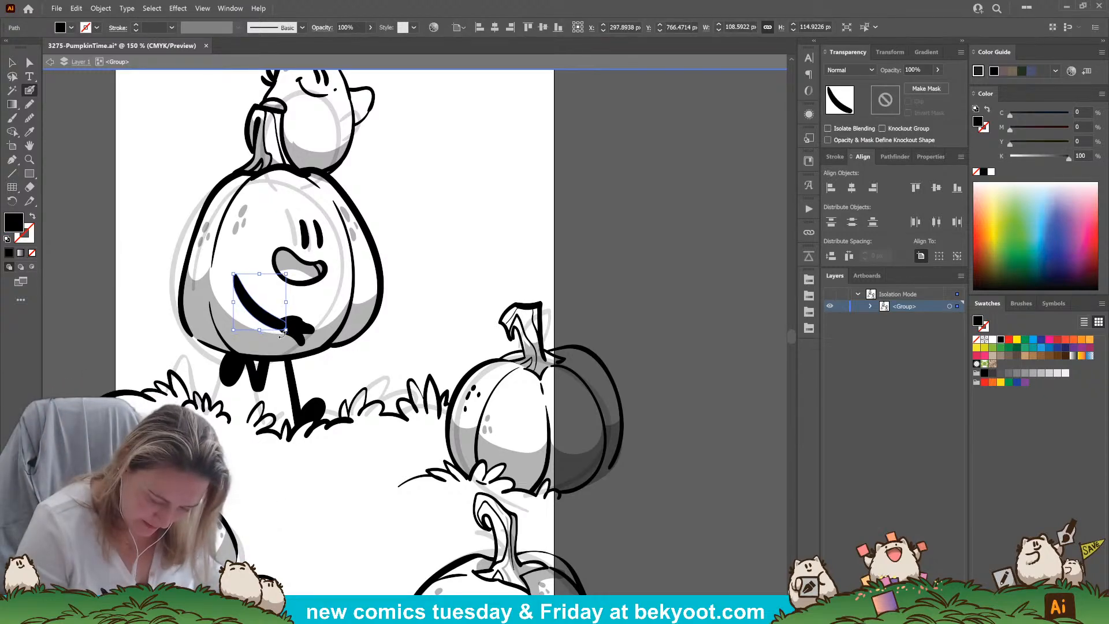
drag(286, 331, 282, 325)
click(318, 501)
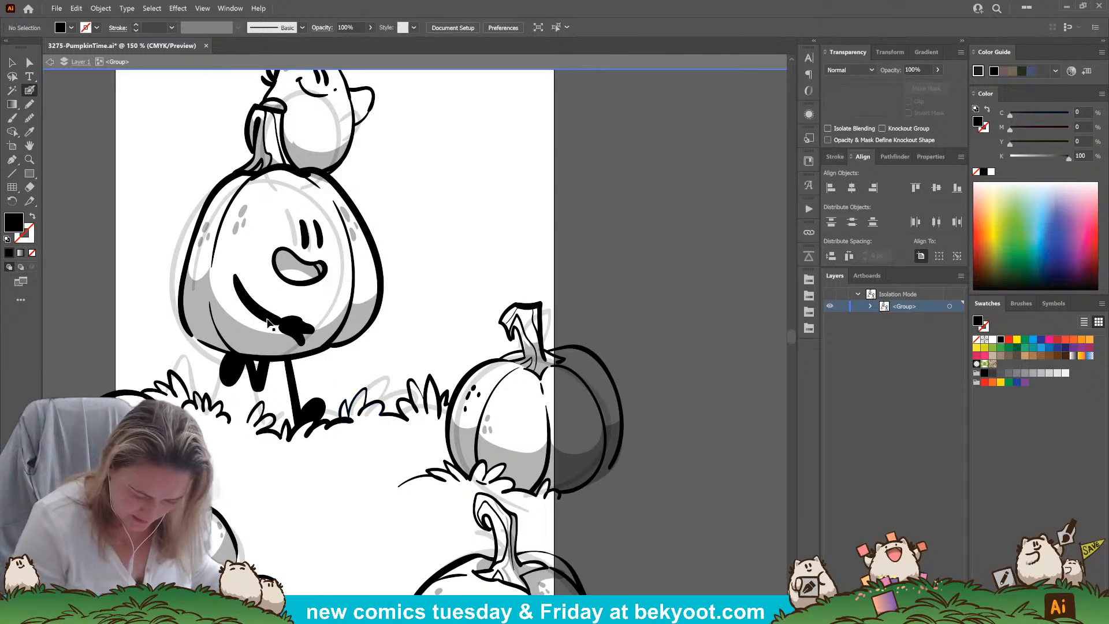
ctrl+click(271, 328)
ctrl+click(305, 508)
Ink the large pumpkin's right arm reaching outward from its side, ending in a hand
drag(353, 471, 332, 476)
mouse_move(346, 283)
mouse_down()
mouse_move(411, 315)
mouse_move(409, 302)
mouse_up()
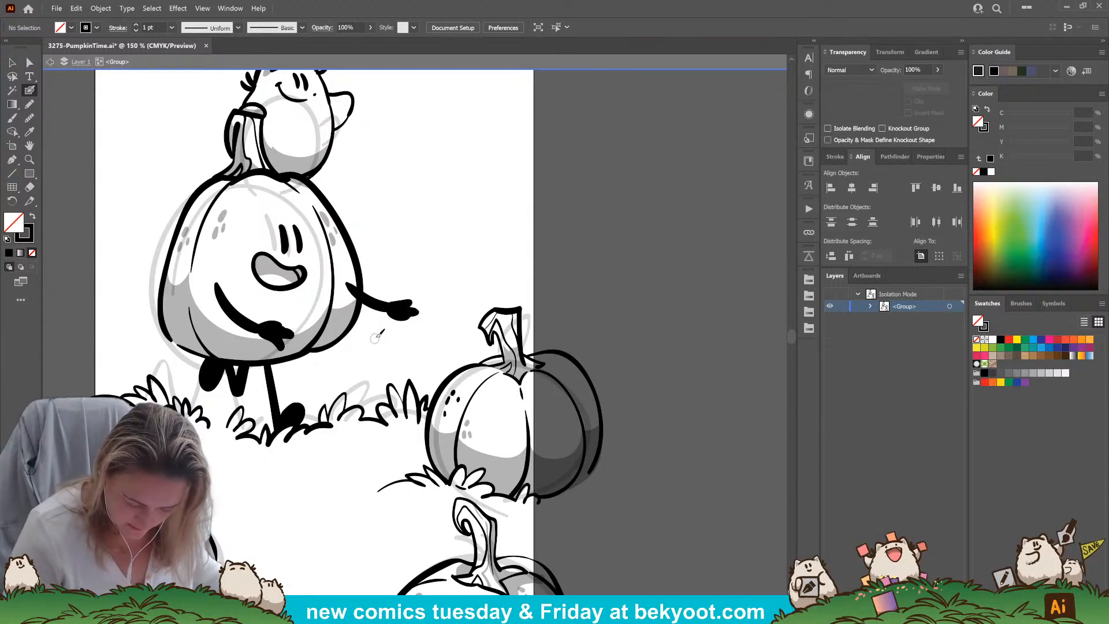
drag(388, 309, 385, 322)
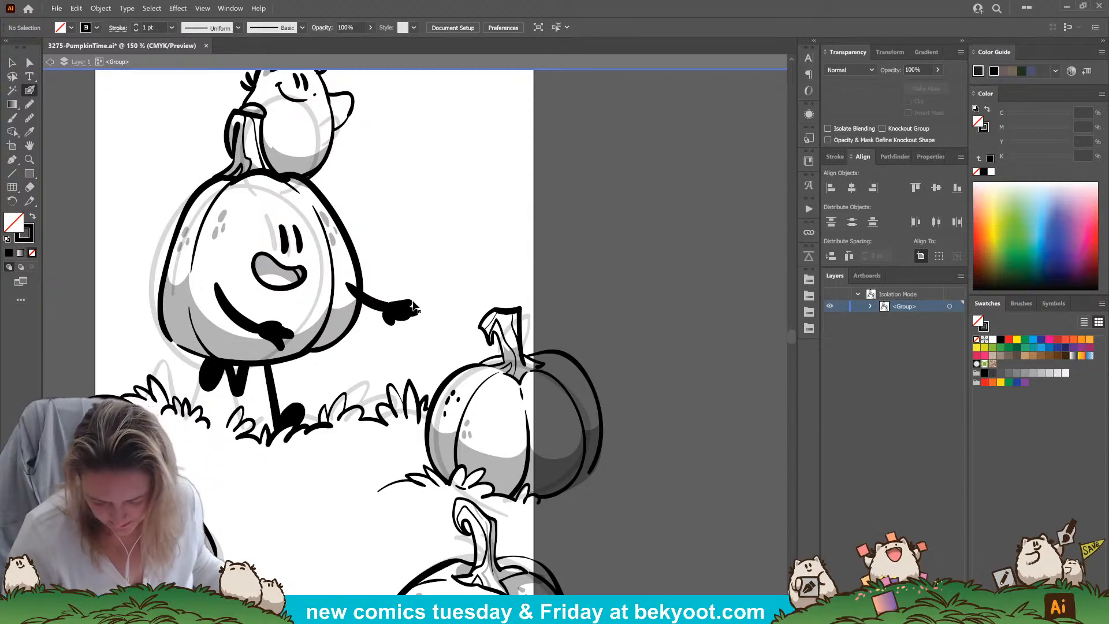
Refine the shapes of the fingers on the large pumpkin's outstretched right hand
drag(414, 307, 388, 305)
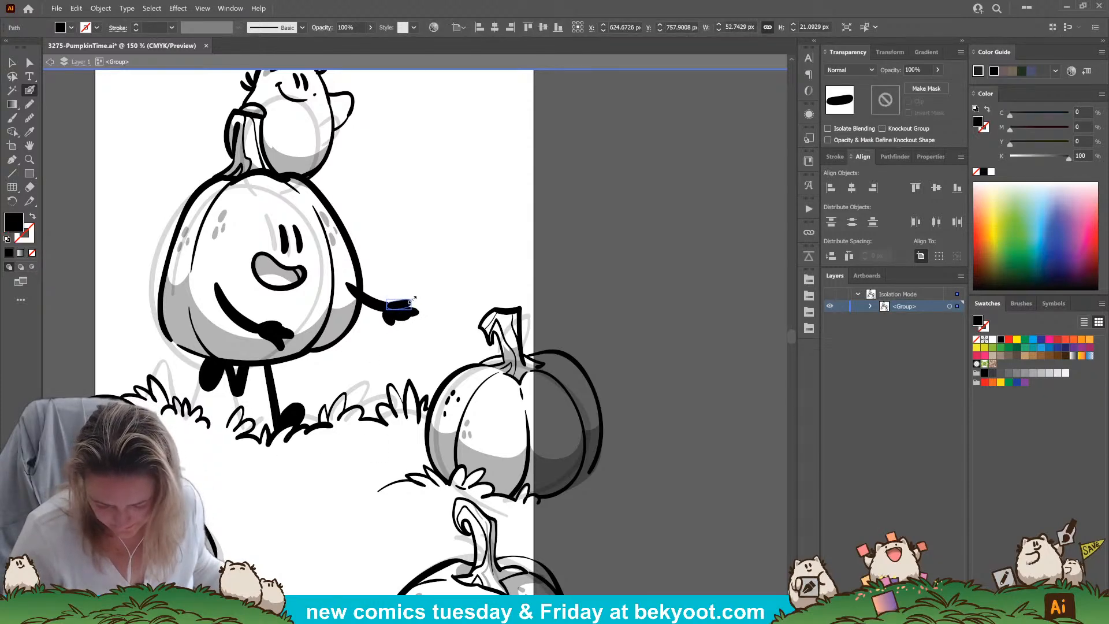
ctrl+click(426, 299)
ctrl+click(405, 318)
ctrl+click(424, 313)
ctrl+click(416, 312)
drag(419, 310, 416, 314)
ctrl+click(413, 332)
ctrl+click(406, 317)
ctrl+click(428, 328)
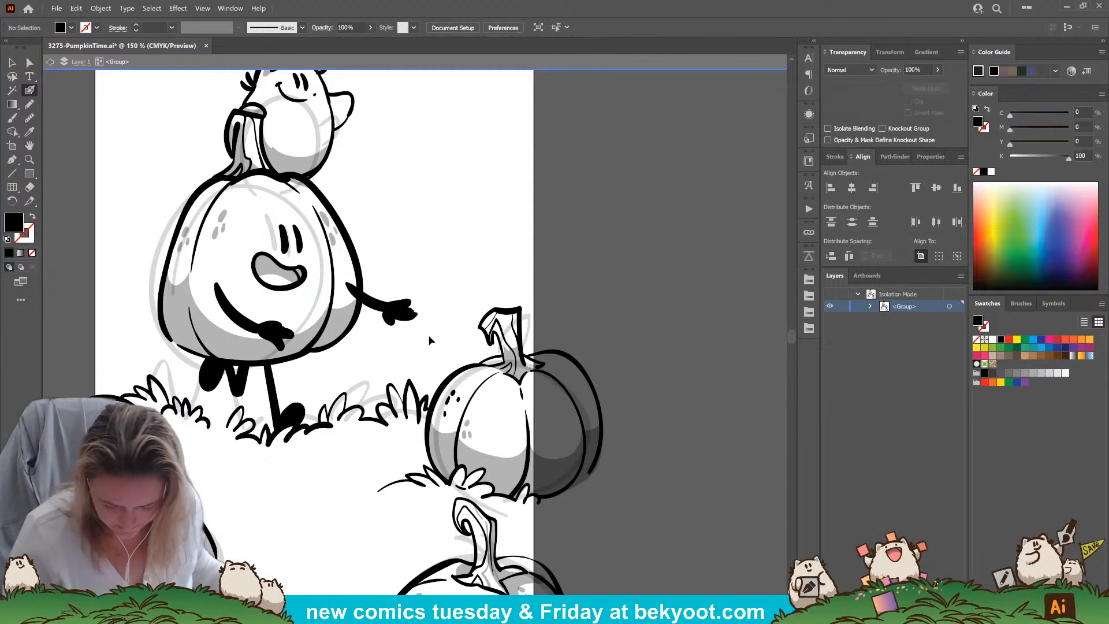
Trim the upper end of the right arm so it starts at the large pumpkin's side outline
ctrl+click(370, 301)
drag(345, 276, 359, 301)
ctrl+click(353, 482)
drag(370, 455, 449, 537)
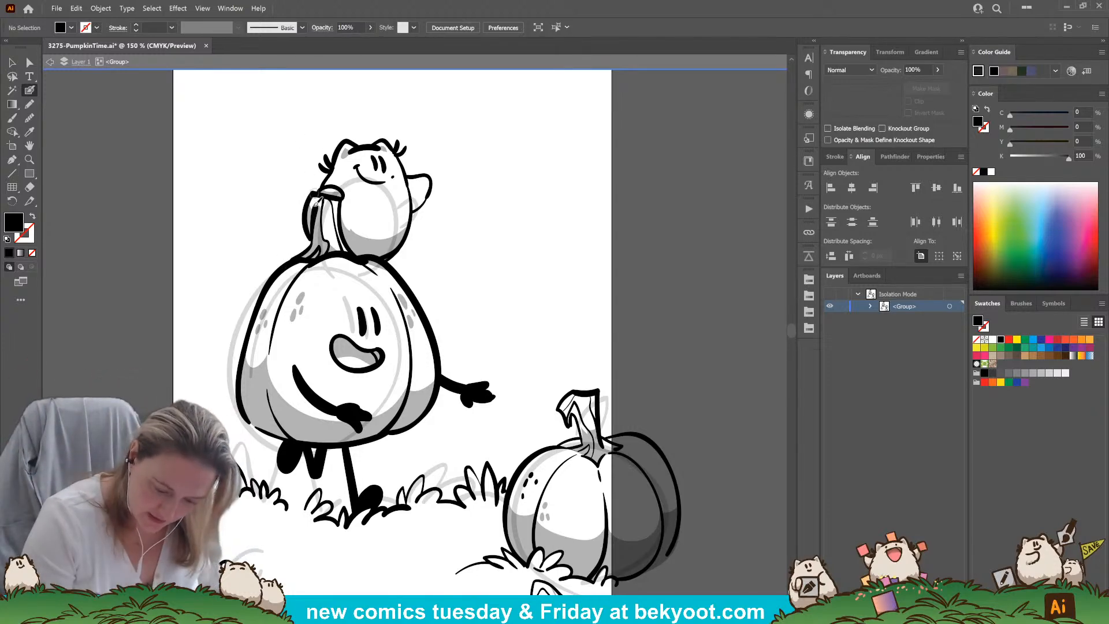
key(shift+x)
key(shift+x)
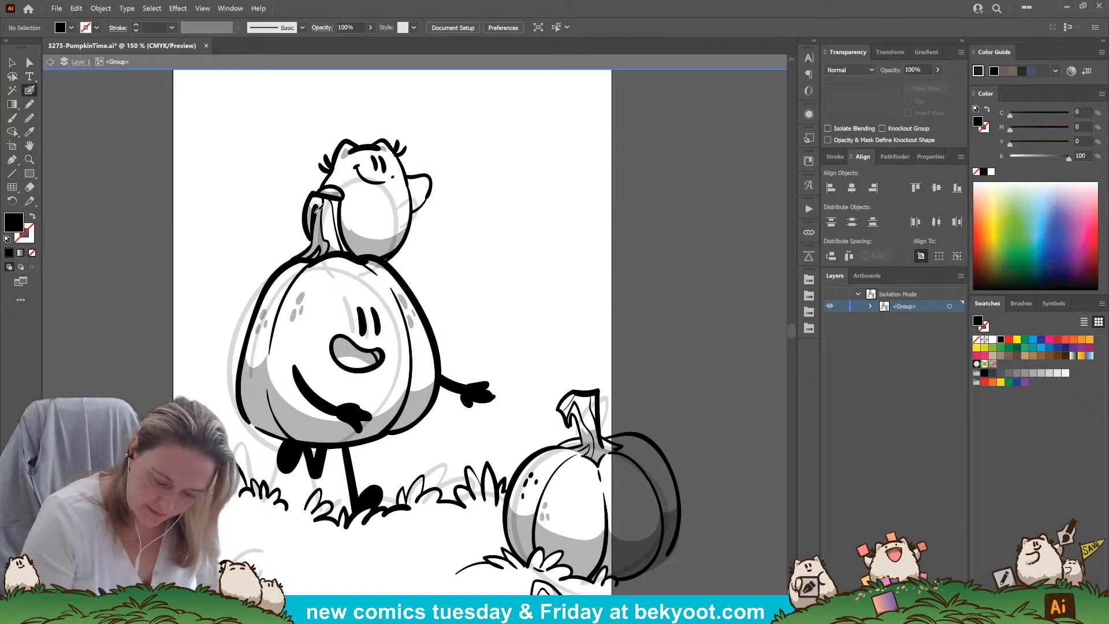
key(shift+x)
key(shift+x)
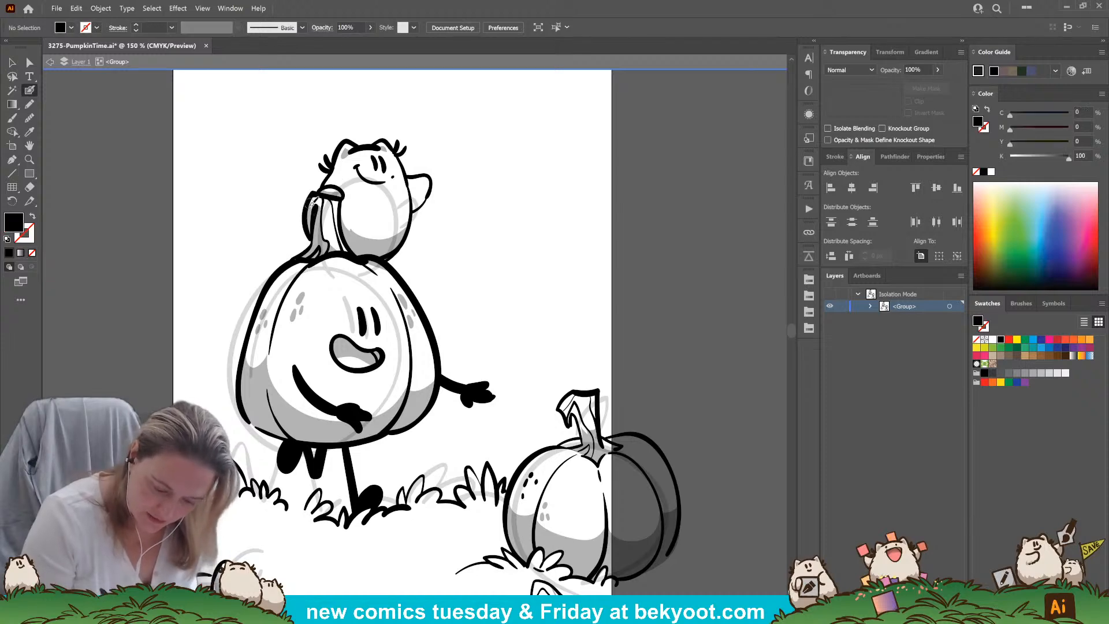
key(shift+x)
key(shift+x)
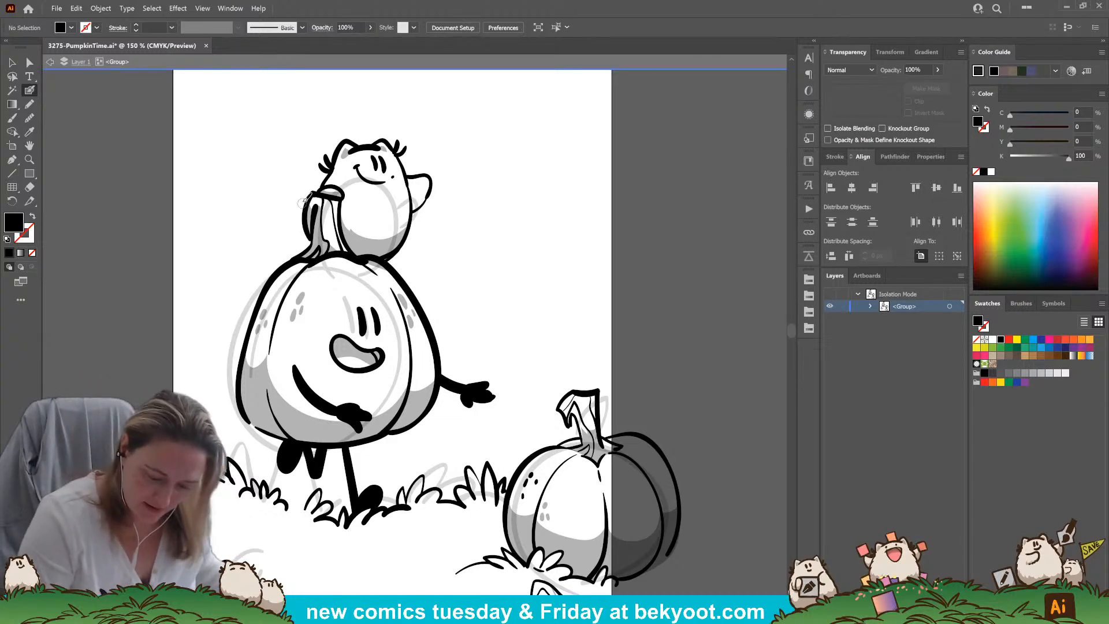
Redraw the outline along the left side of the large pumpkin's stem and touch up its shading at 30% opacity
key(shift+x)
key(ctrl+z)
drag(304, 213, 312, 242)
key(space)
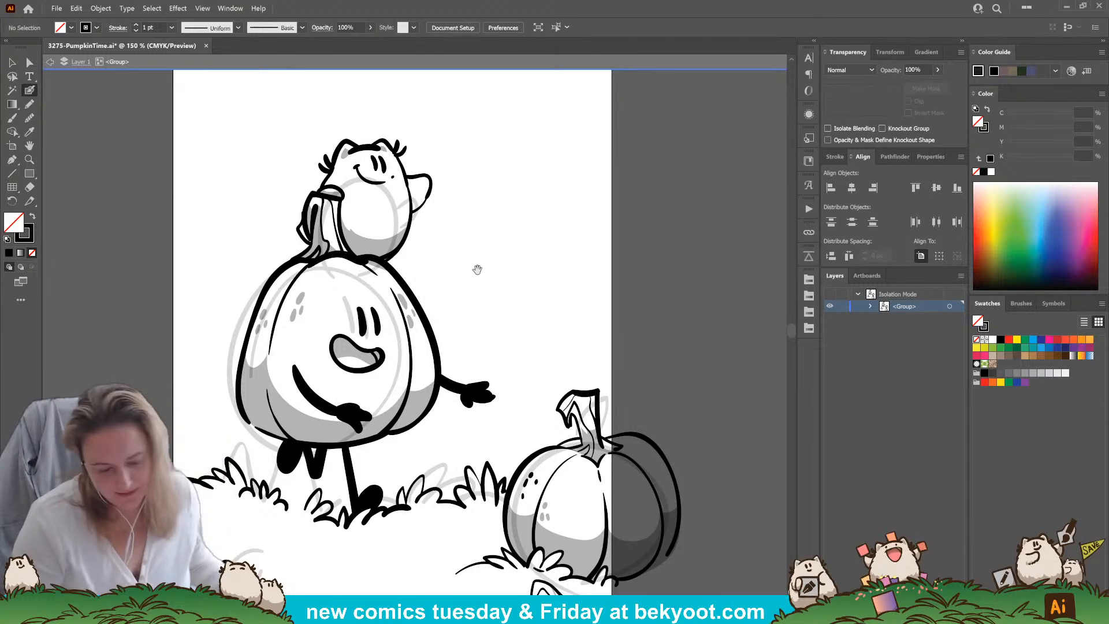
drag(466, 269, 454, 258)
mouse_move(292, 200)
mouse_down()
mouse_move(296, 233)
mouse_move(306, 202)
mouse_up()
ctrl+click(246, 250)
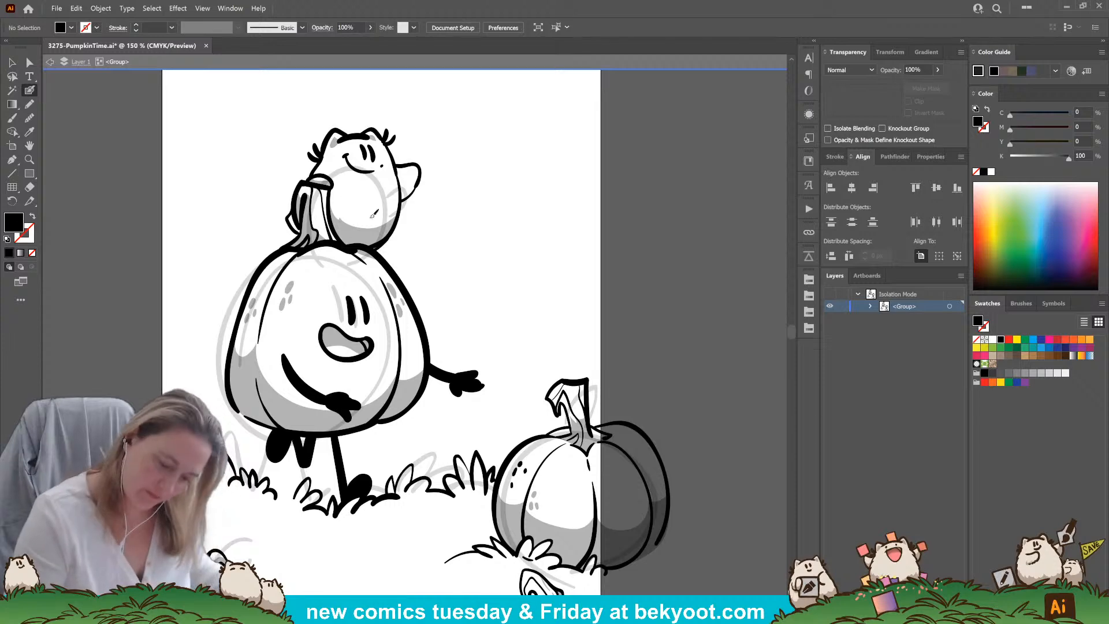
ctrl+click(307, 227)
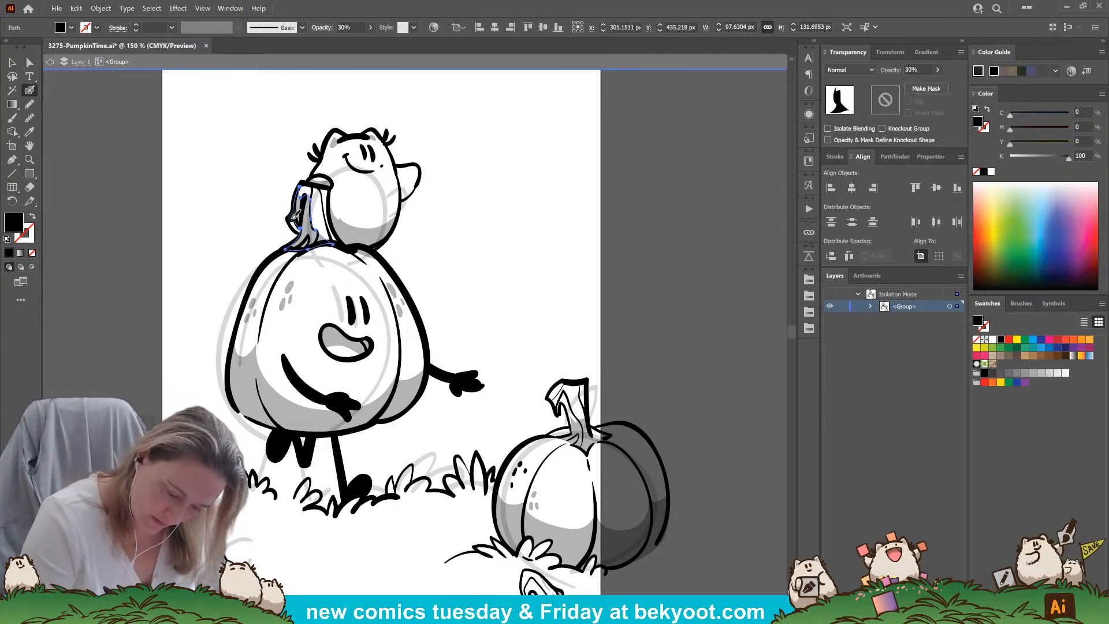
drag(300, 226, 301, 232)
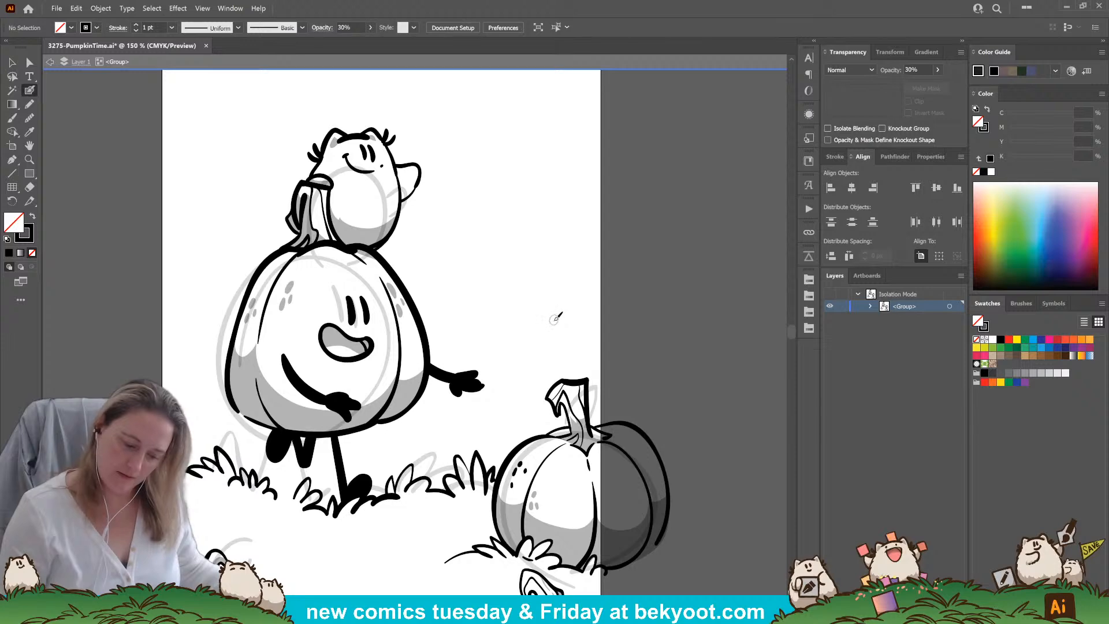
Fill in a black shadow shape along the left side and base of the large pumpkin's stem at 30% opacity
click(32, 105)
key(shift+x)
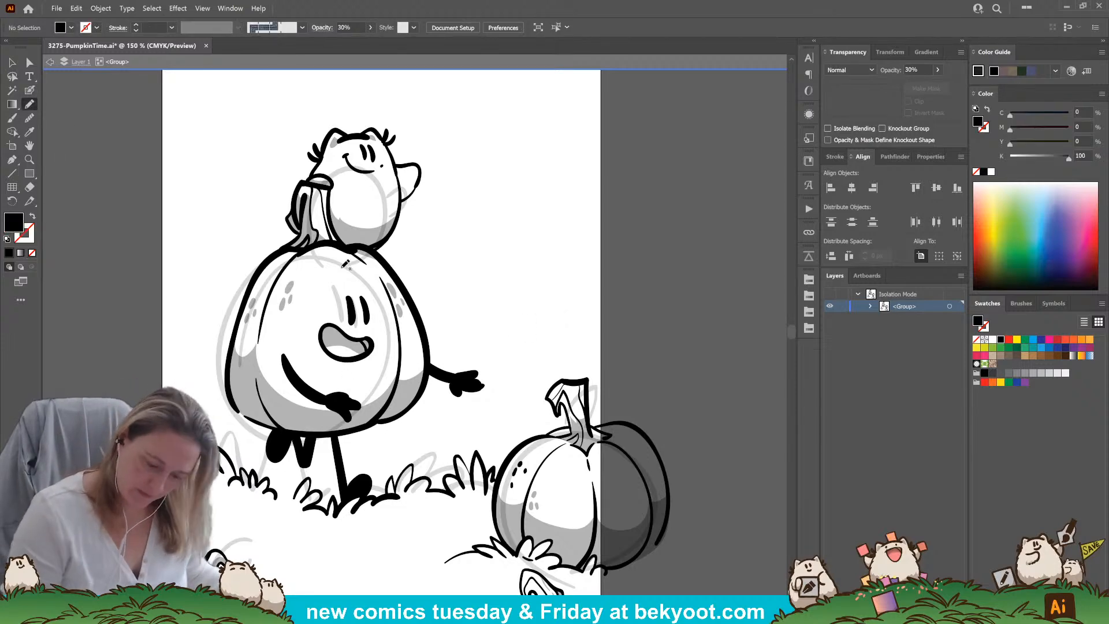
key(0)
mouse_move(295, 211)
mouse_down()
mouse_move(325, 240)
mouse_move(297, 249)
mouse_move(295, 211)
mouse_up()
double_click(921, 71)
text(30)
key(Return)
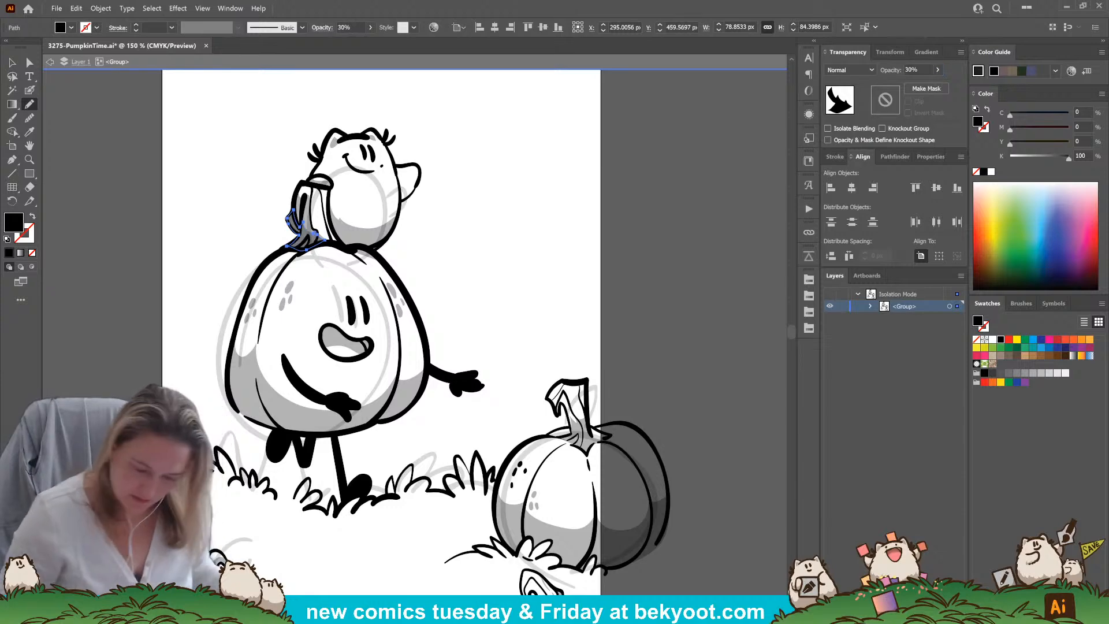
ctrl+click(477, 243)
Shade the underside of the small character's raised arm with a 30% opacity shape that meets its outline
drag(444, 359, 424, 341)
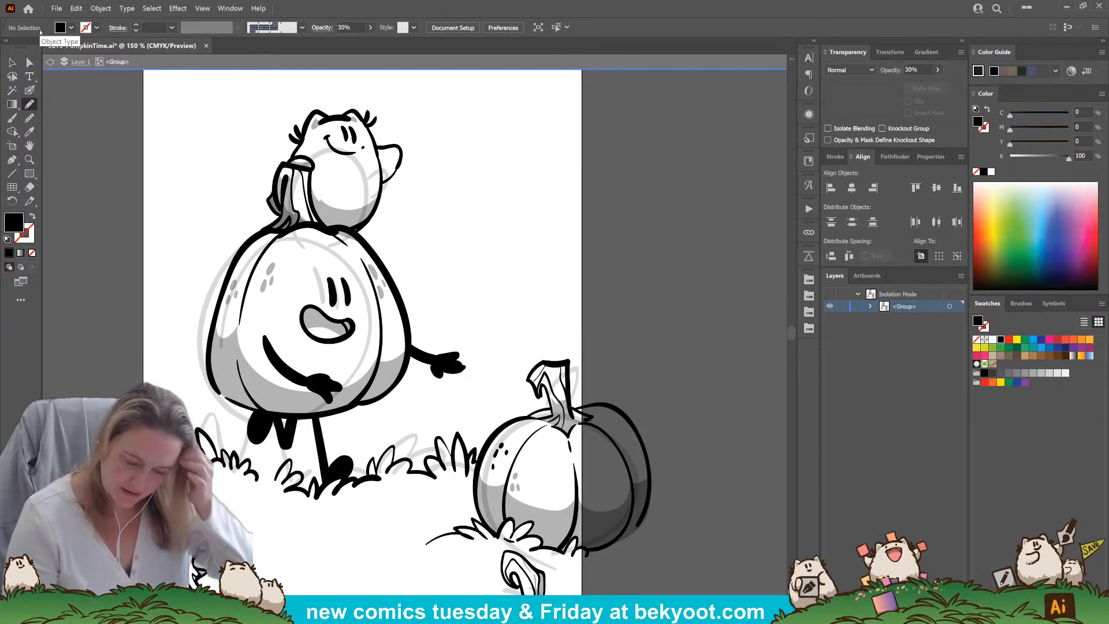
ctrl+click(361, 217)
ctrl+click(432, 207)
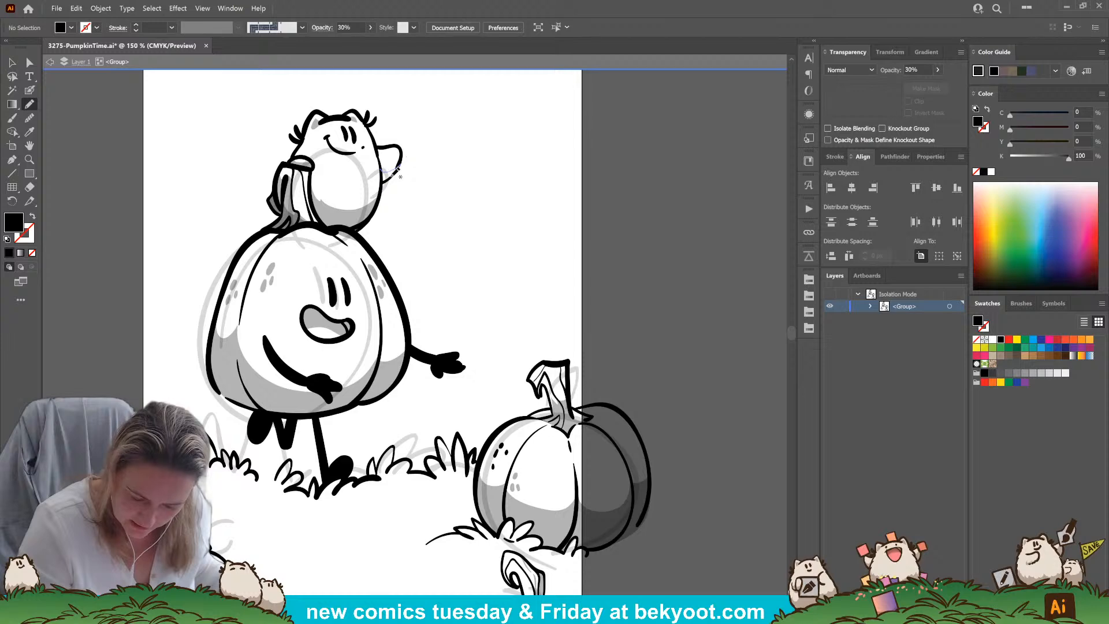
drag(384, 182, 400, 164)
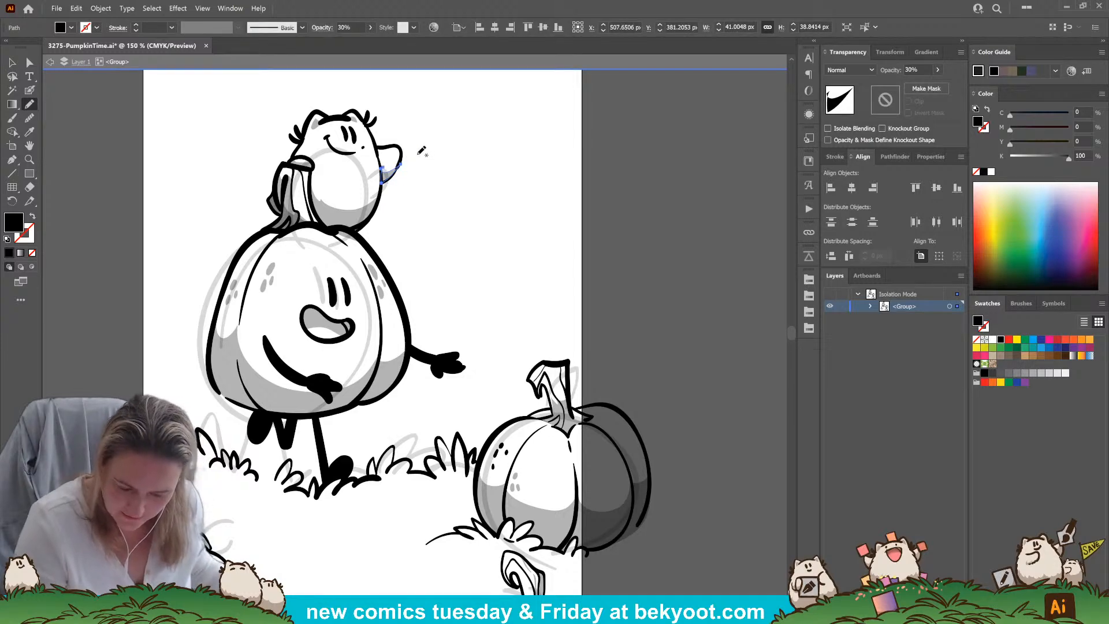
key(ctrl)
drag(399, 175, 404, 169)
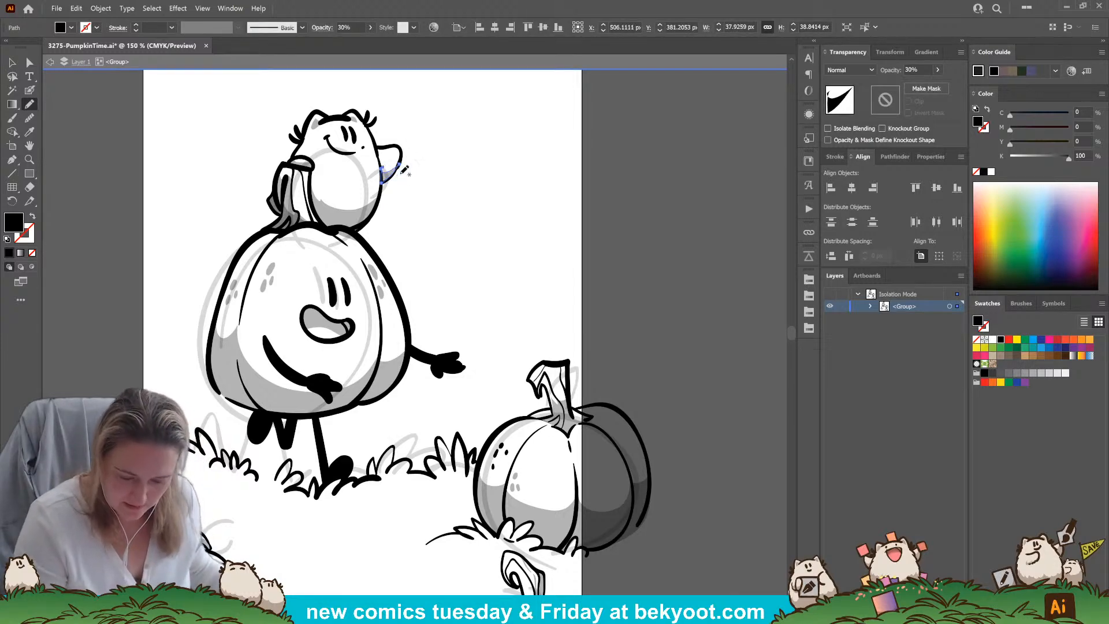
ctrl+click(434, 205)
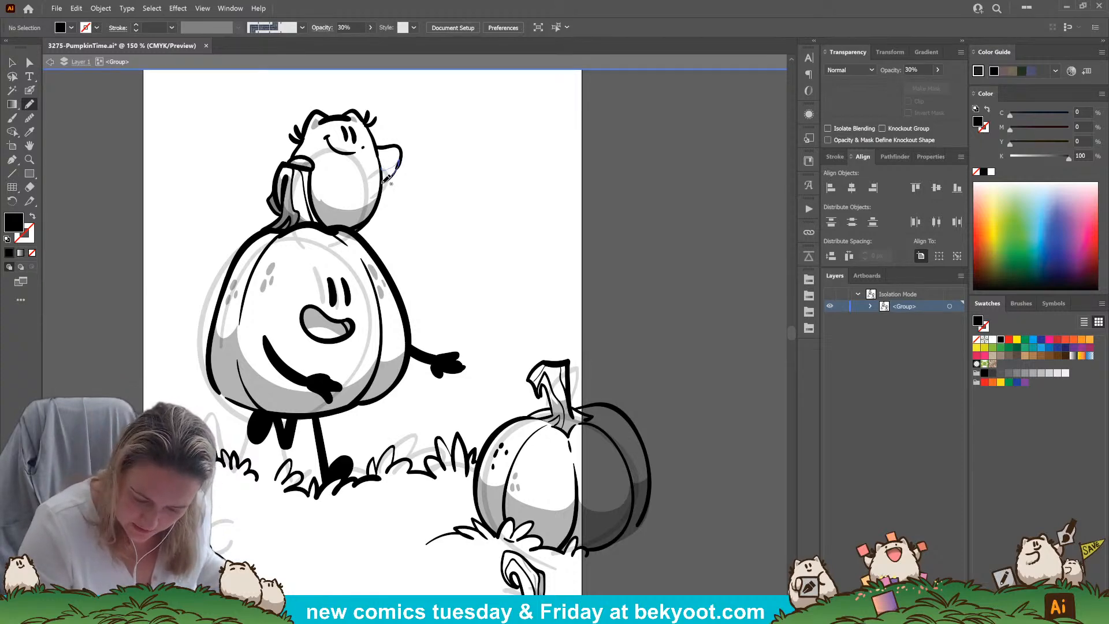
scroll(431, 193, up, 2)
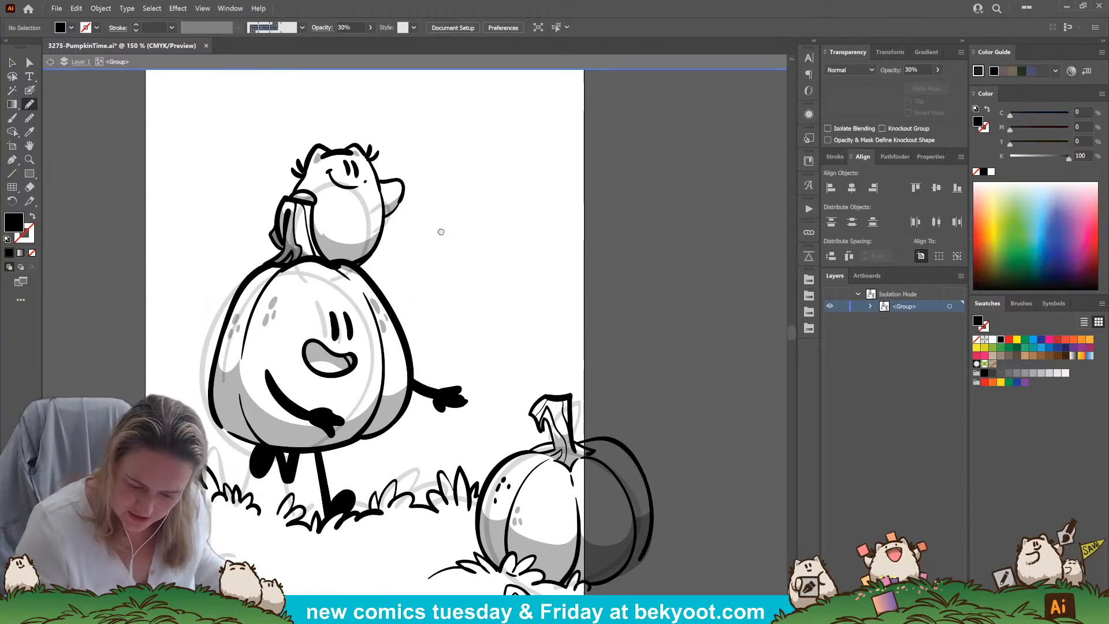
mouse_move(448, 277)
mouse_down()
mouse_move(443, 227)
mouse_move(462, 285)
mouse_up()
ctrl+click(371, 220)
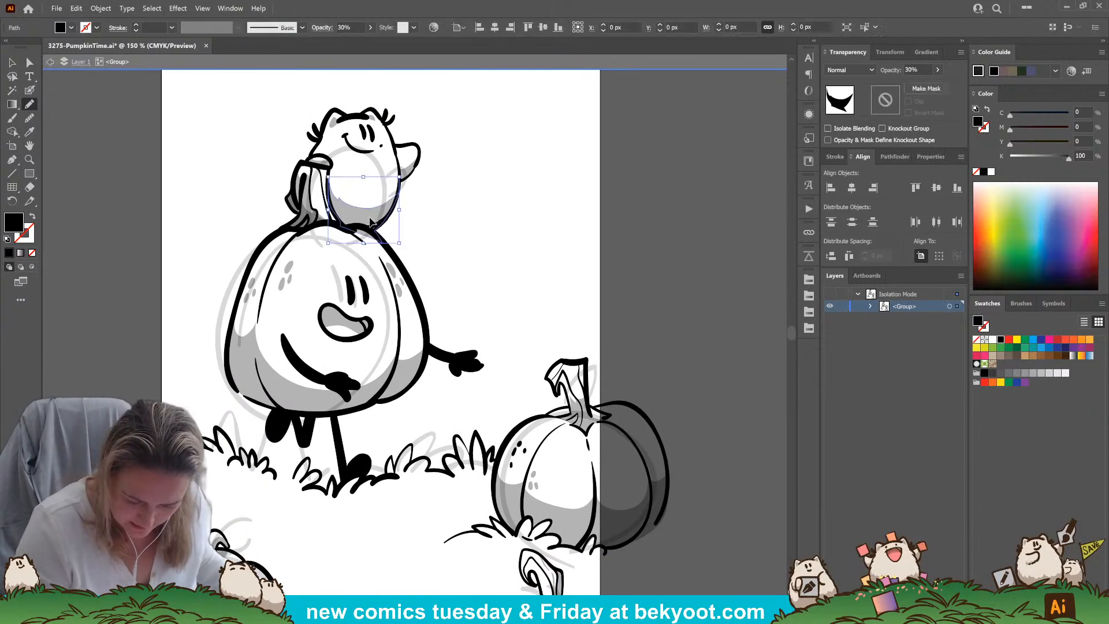
ctrl+click(463, 212)
Ink the outline of a pointed falling leaf at 100% opacity above the large pumpkin's outstretched hand, using the Blob Brush
drag(389, 472, 358, 384)
drag(368, 425, 350, 386)
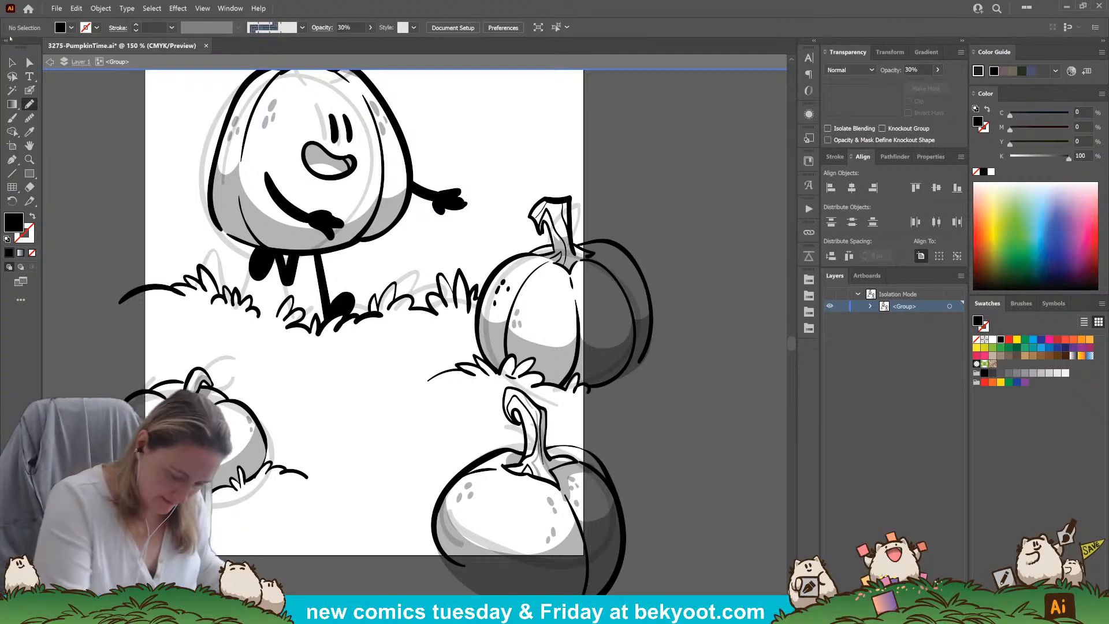
click(29, 89)
mouse_move(347, 478)
mouse_down()
mouse_move(307, 446)
mouse_move(389, 451)
mouse_up()
drag(365, 312, 325, 460)
drag(514, 237, 522, 359)
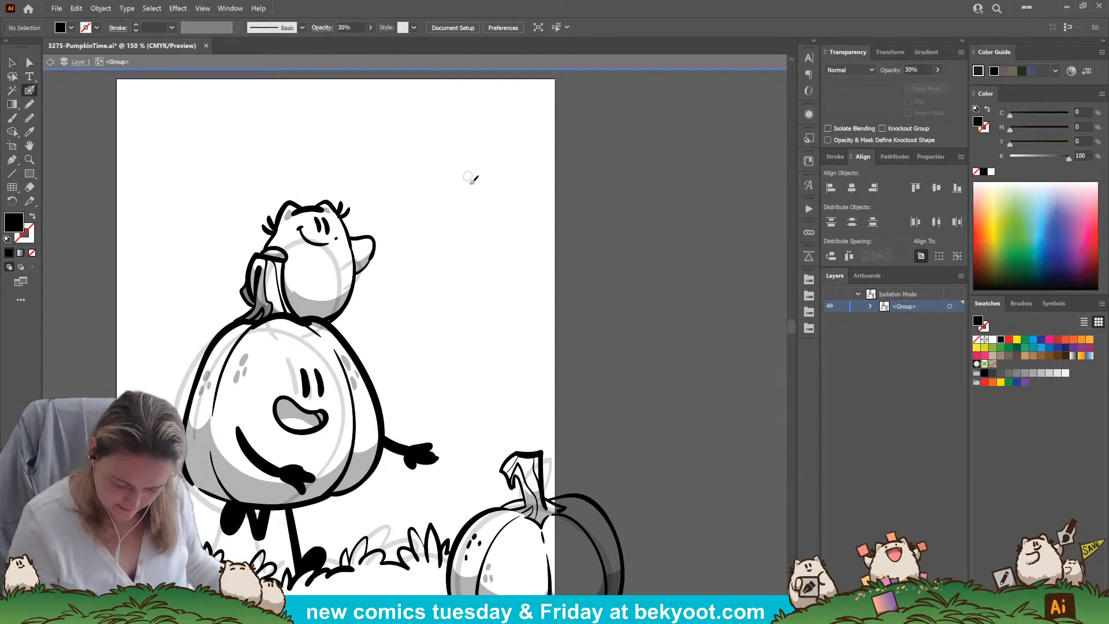
drag(405, 396, 465, 309)
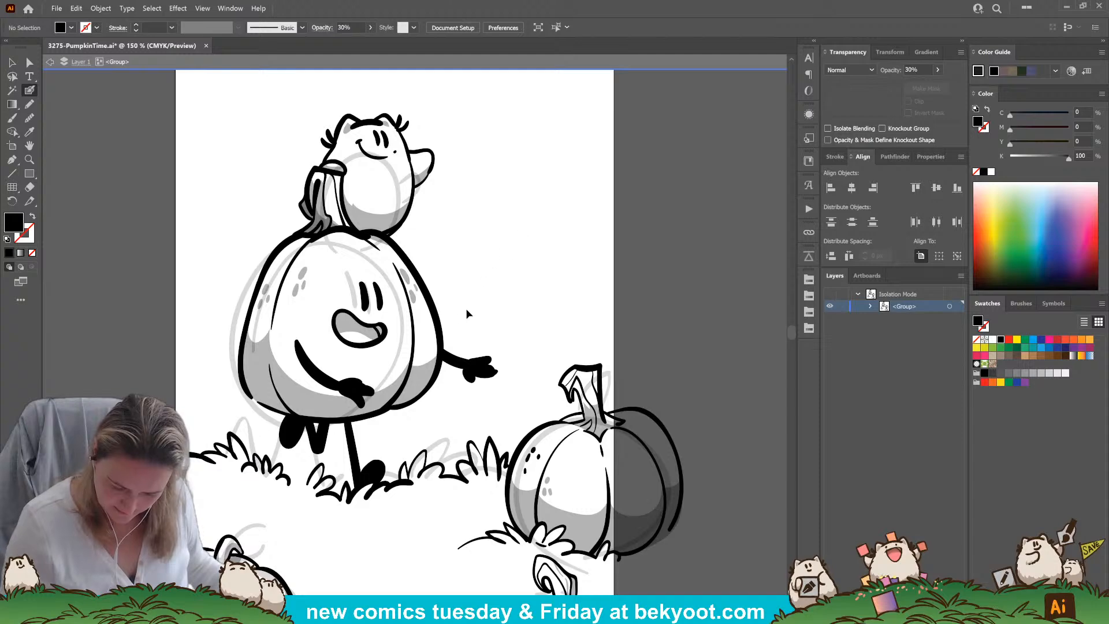
key(0)
mouse_move(513, 247)
mouse_down()
mouse_move(469, 268)
mouse_move(505, 272)
mouse_up()
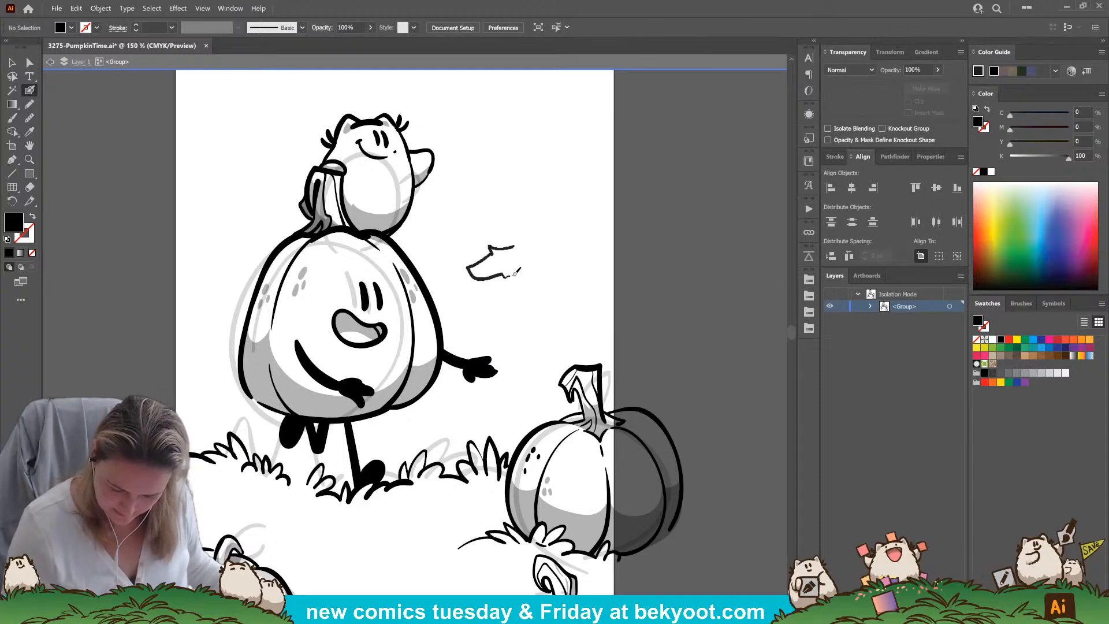
key(shift+x)
Ink a short stem with a thickened end on the upper tip of the falling leaf
drag(518, 245, 528, 232)
key(ctrl+z)
key(ctrl+z)
key(ctrl+z)
drag(515, 246, 527, 241)
key(ctrl+z)
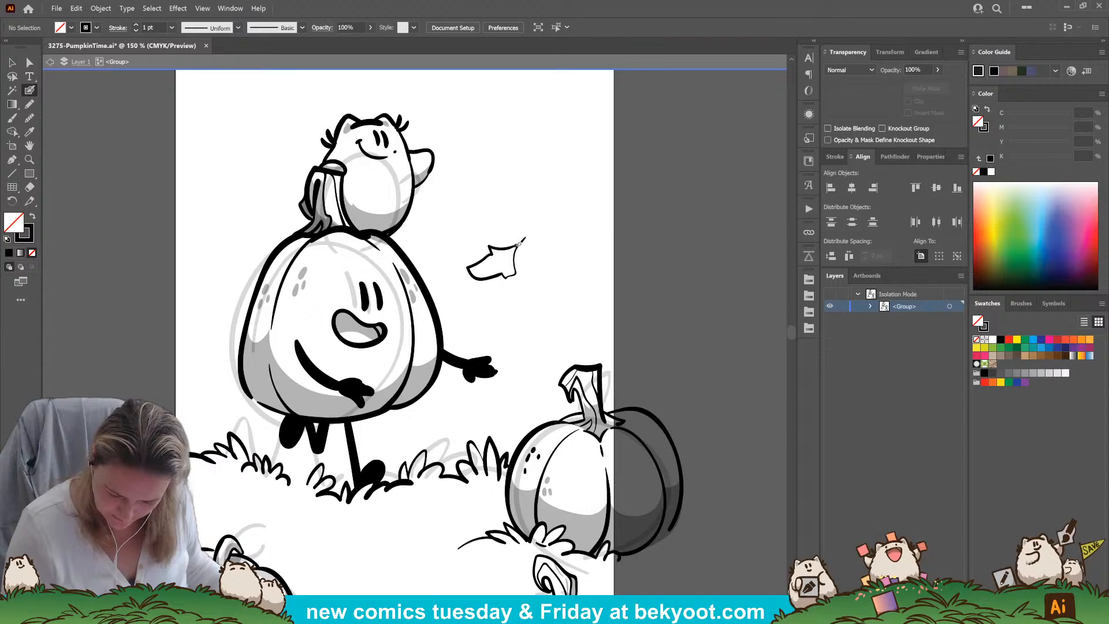
drag(527, 237, 529, 235)
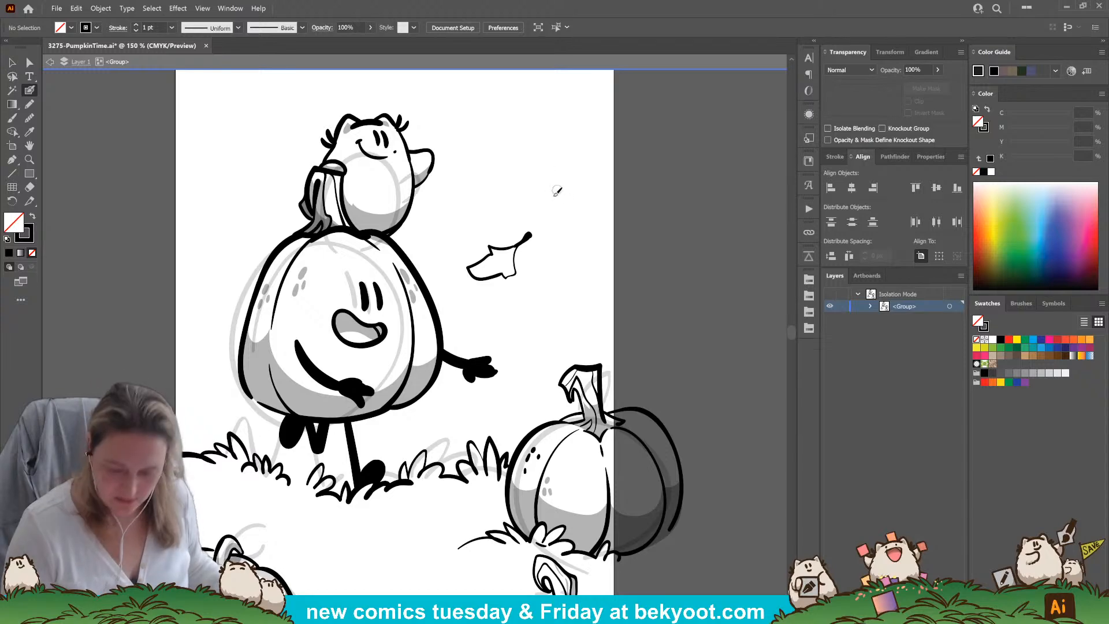
key(ctrl+z)
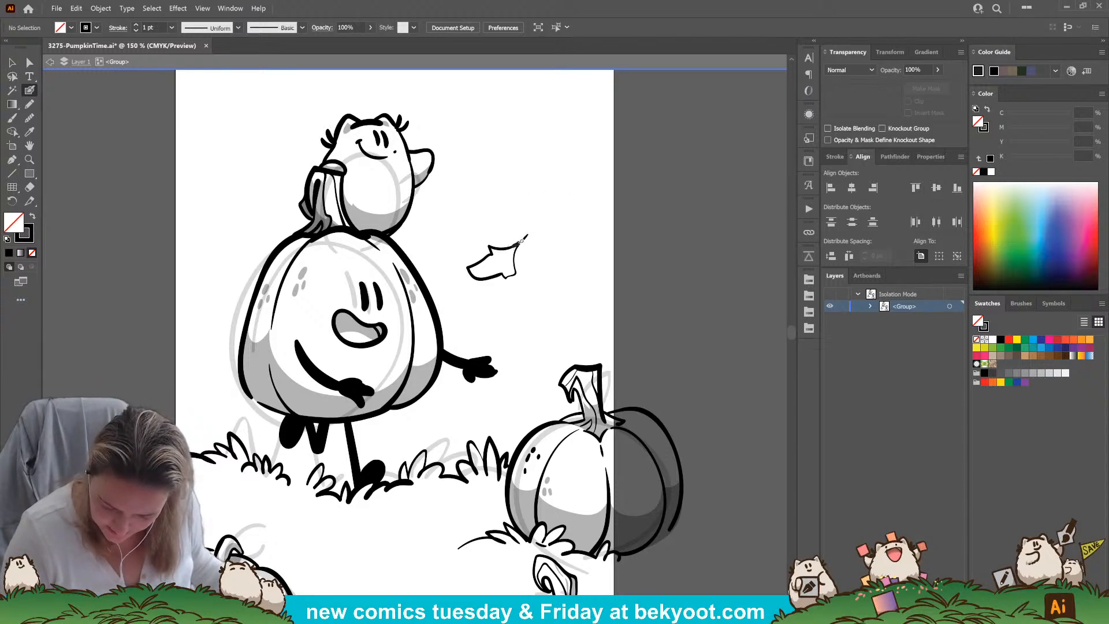
drag(527, 233, 516, 247)
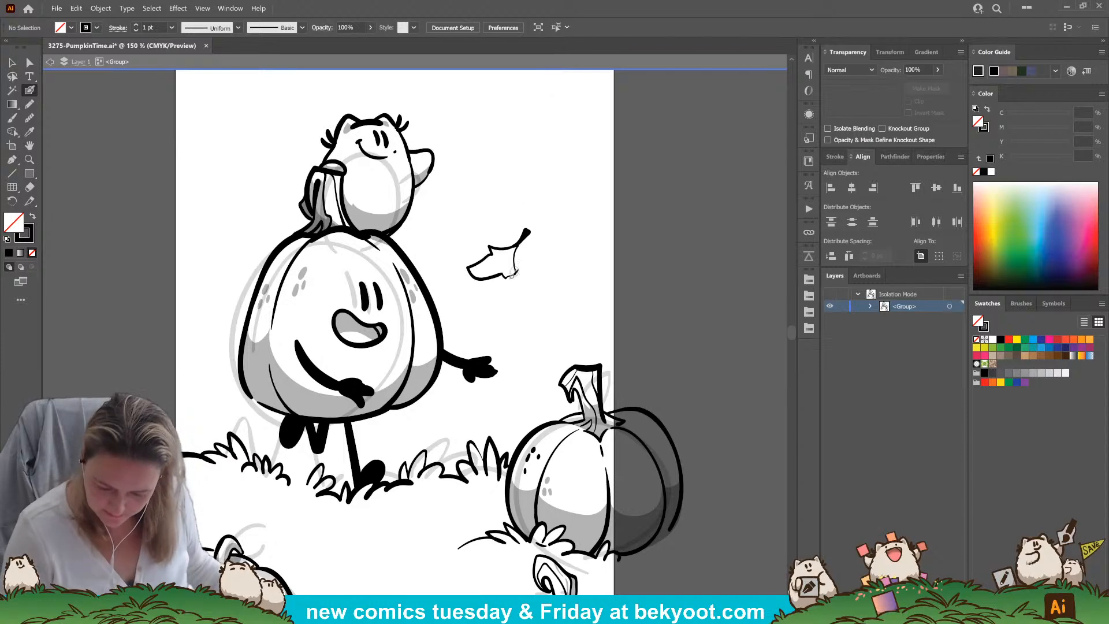
drag(527, 233, 513, 247)
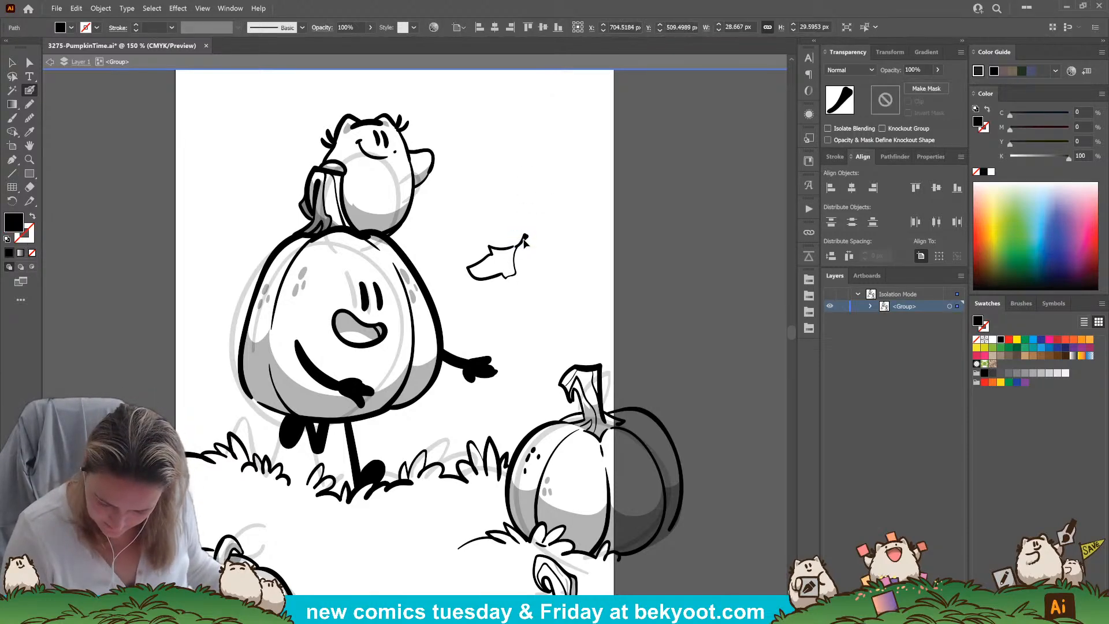
ctrl+click(552, 241)
Ink a central vein, side veins and small marks inside the falling leaf
drag(515, 352, 539, 292)
mouse_move(507, 202)
mouse_down()
mouse_move(501, 210)
mouse_move(515, 205)
mouse_up()
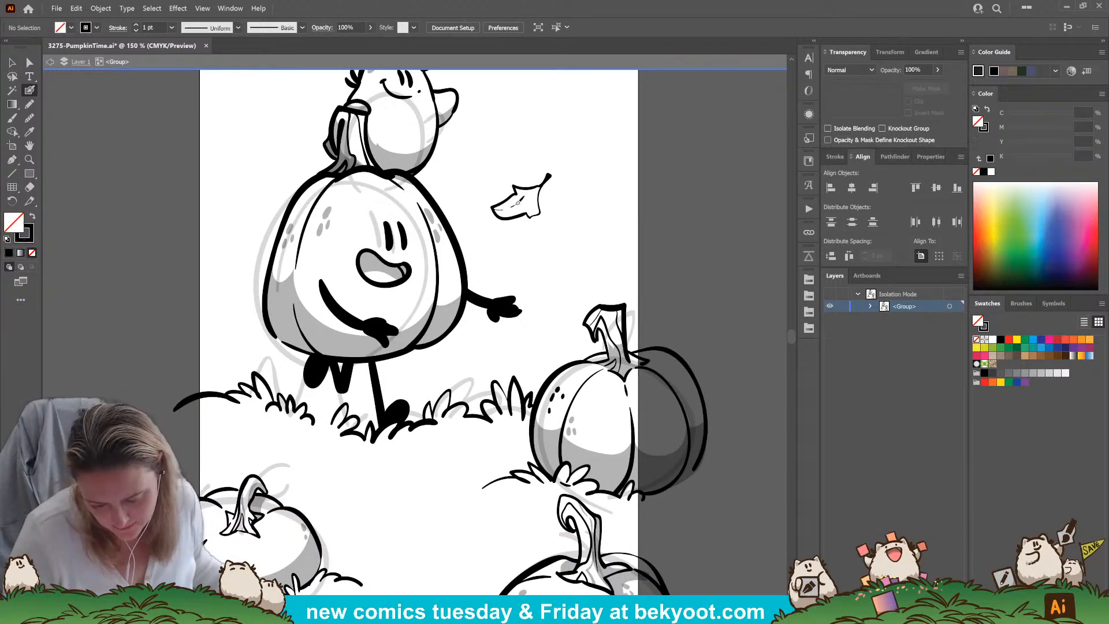
key(ctrl+z)
key(shift+x)
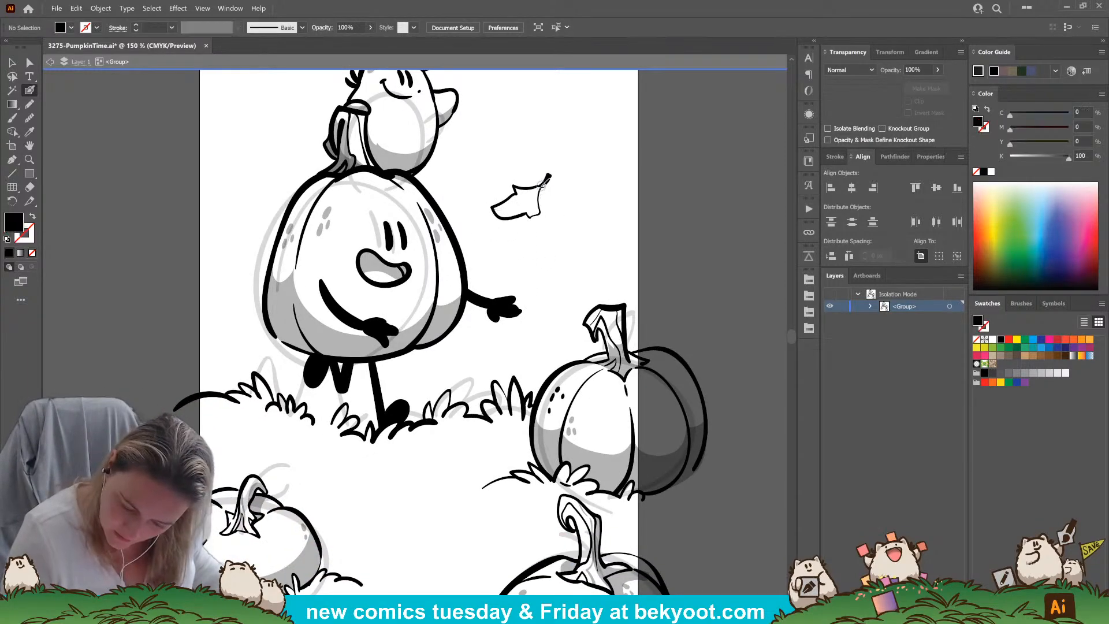
key(shift+x)
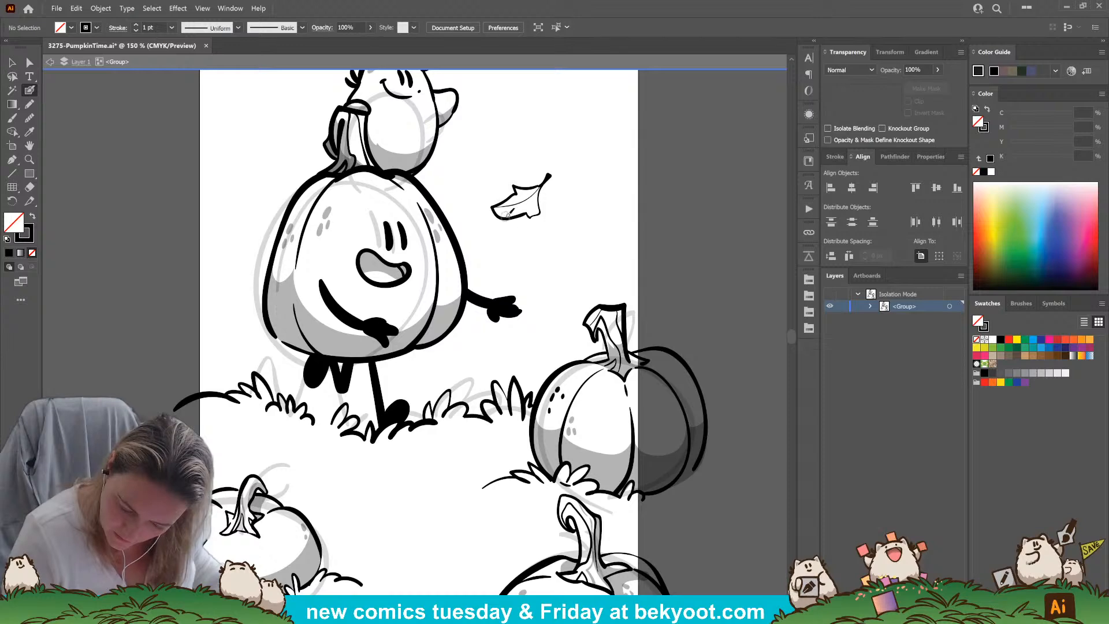
key(shift+x)
key(shift+x)
key(shift+x)
key(shift+x)
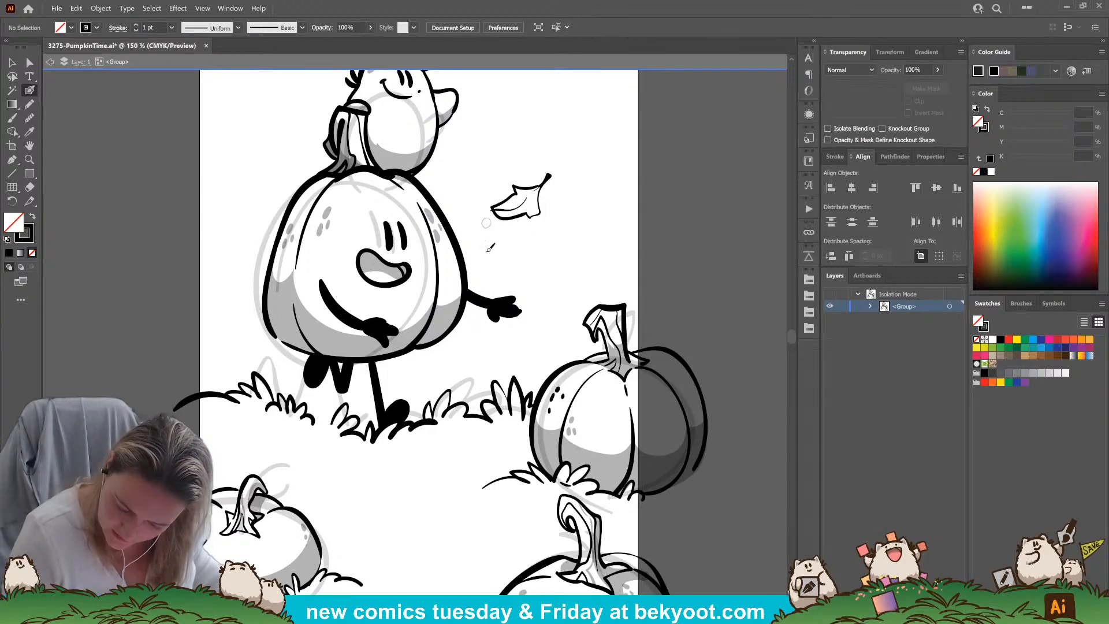
key(shift+x)
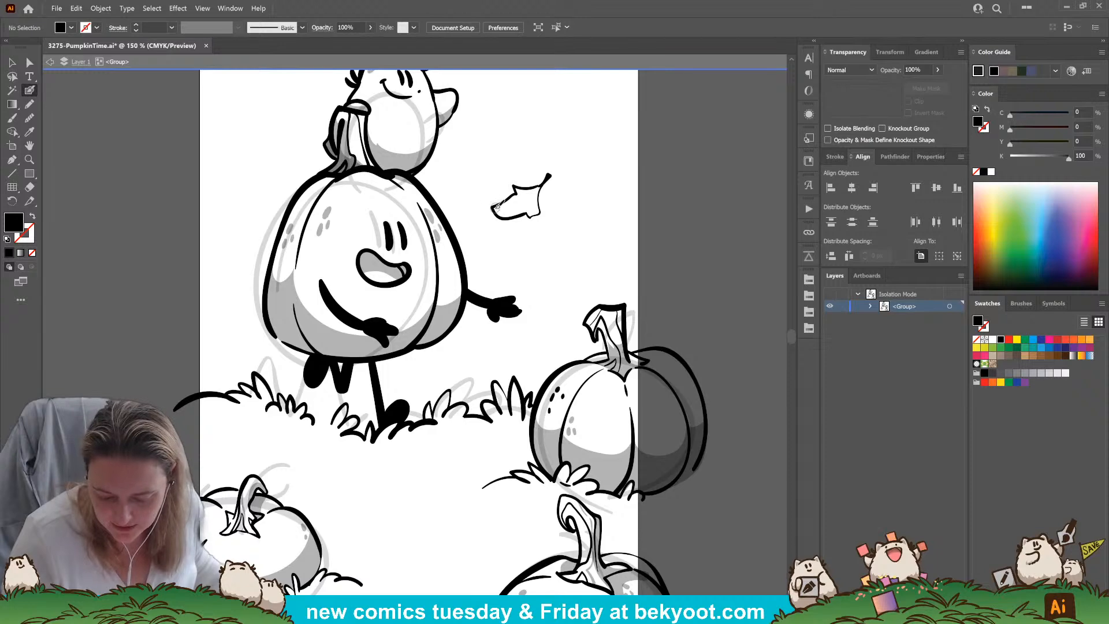
key(shift+x)
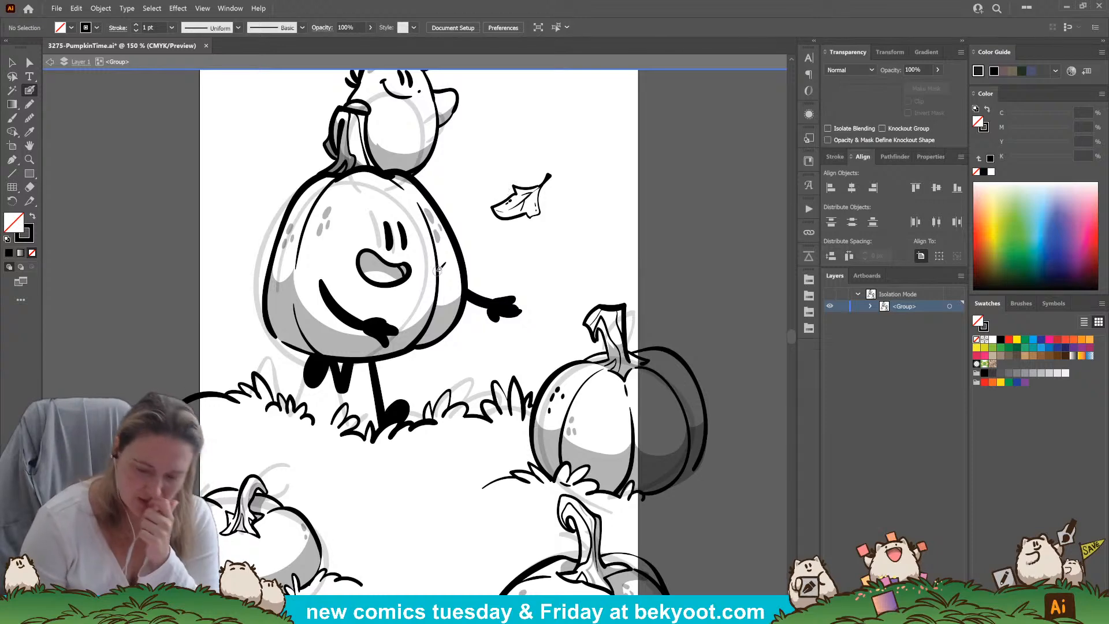
Ink a second falling leaf with a stem and veins in the air to the left of the large pumpkin
mouse_move(233, 179)
mouse_down()
mouse_move(223, 200)
mouse_move(234, 215)
mouse_move(246, 199)
mouse_up()
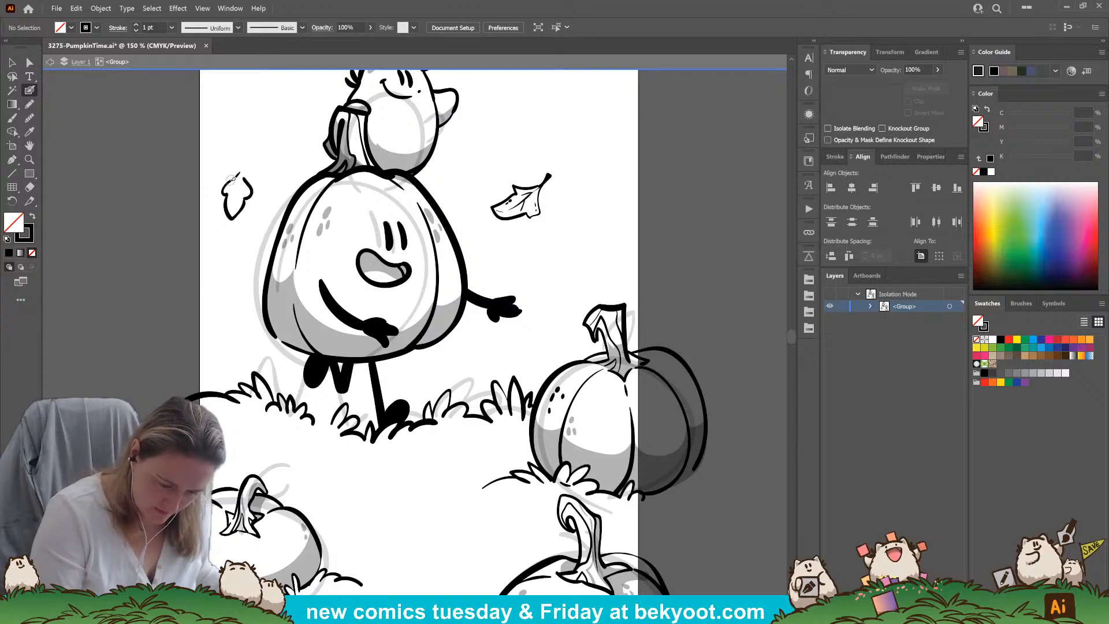
mouse_move(247, 188)
mouse_down()
mouse_move(236, 174)
mouse_move(252, 162)
mouse_up()
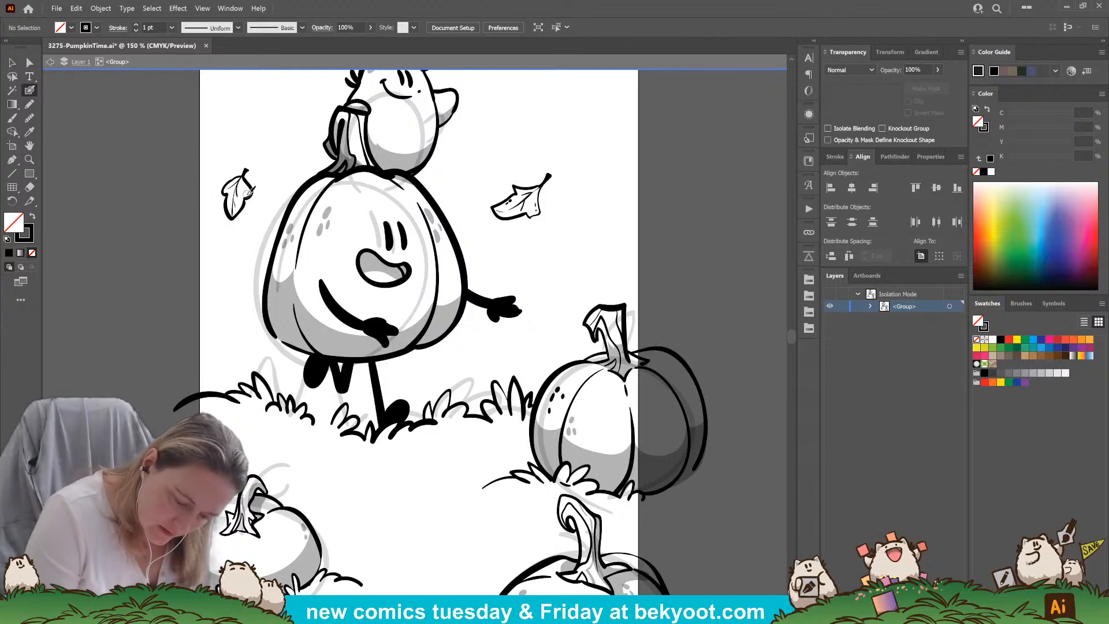
Scatter small curled leaves and dark specks in the sky above and to the right of the small character
drag(467, 358, 359, 526)
drag(435, 231, 455, 217)
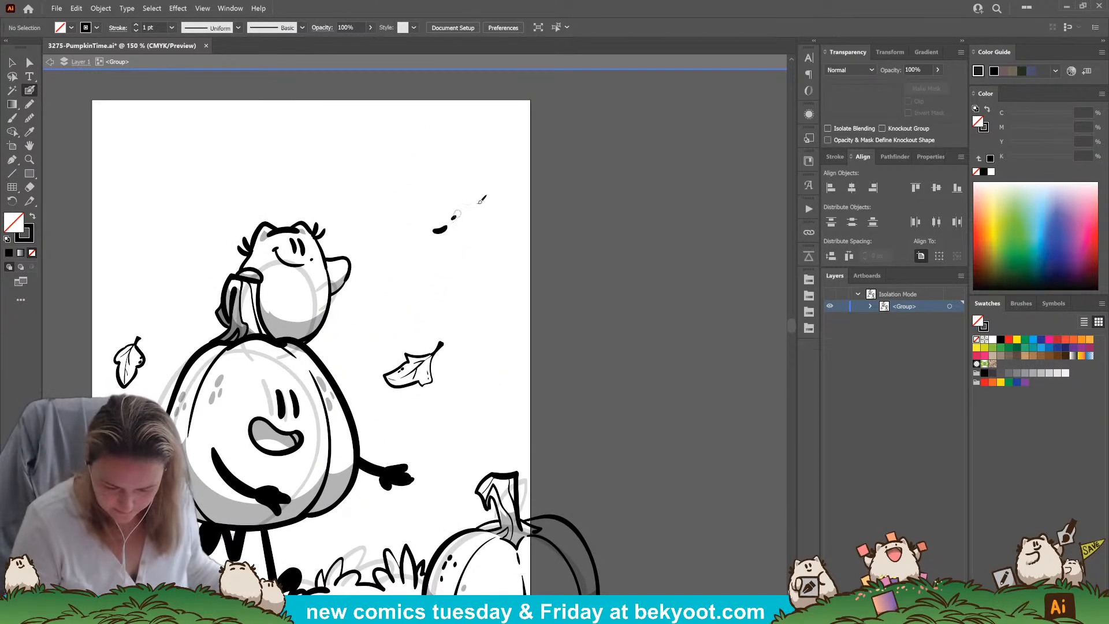
drag(489, 350, 498, 347)
mouse_move(497, 248)
mouse_down()
mouse_move(478, 257)
mouse_move(510, 249)
mouse_up()
drag(305, 128, 324, 119)
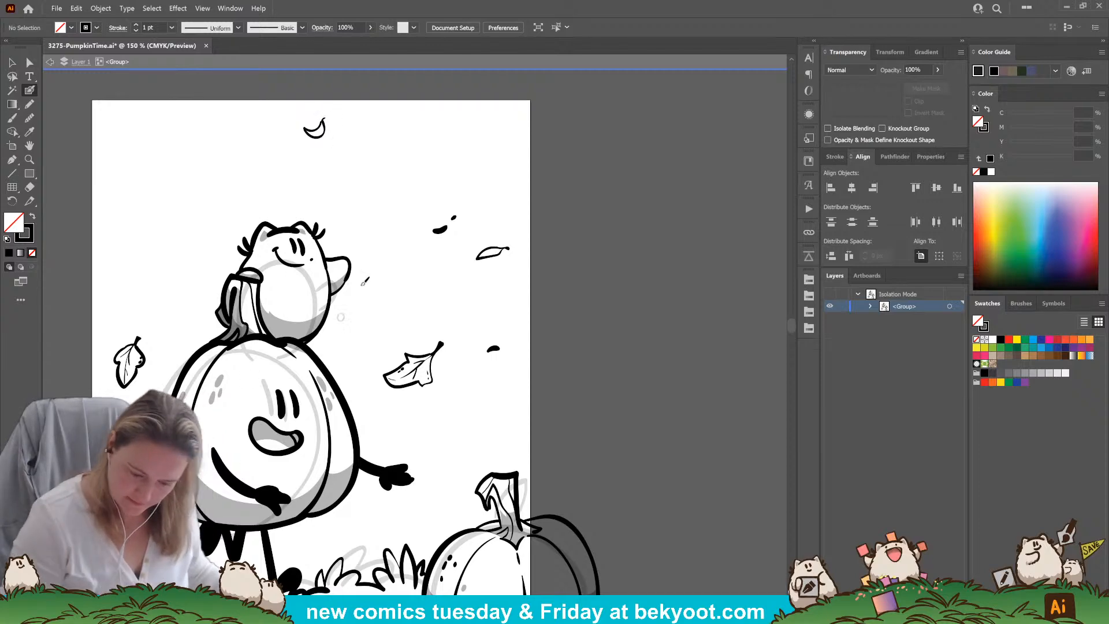
drag(395, 159, 391, 161)
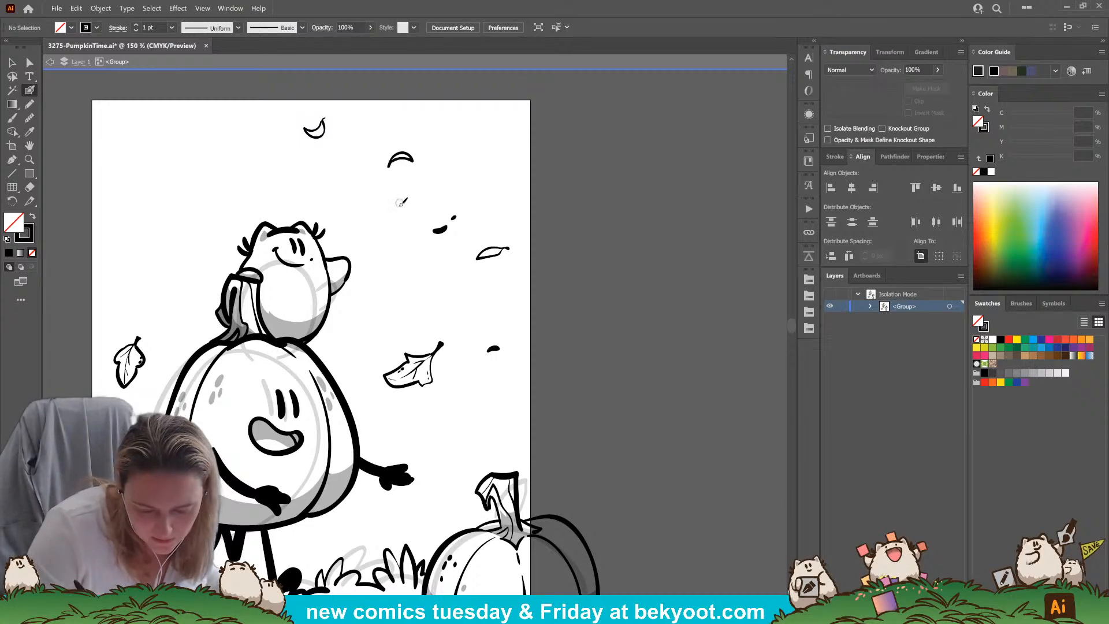
drag(390, 162, 398, 157)
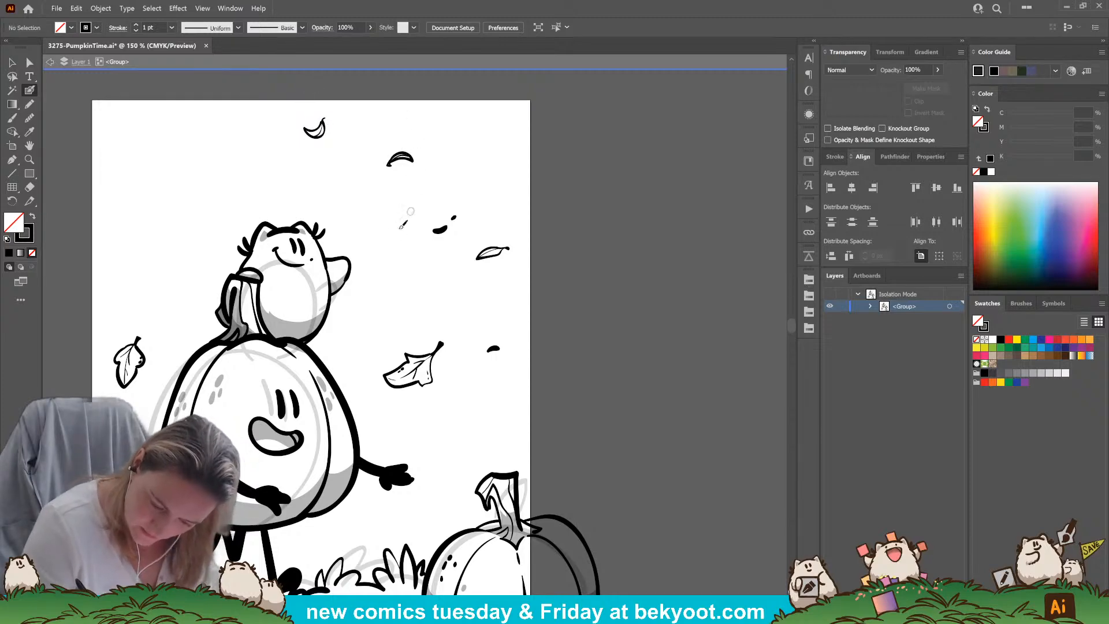
Ink tiny distant leaf specks to the left of the small character and just above the large pumpkin's outstretched hand
drag(416, 488, 530, 359)
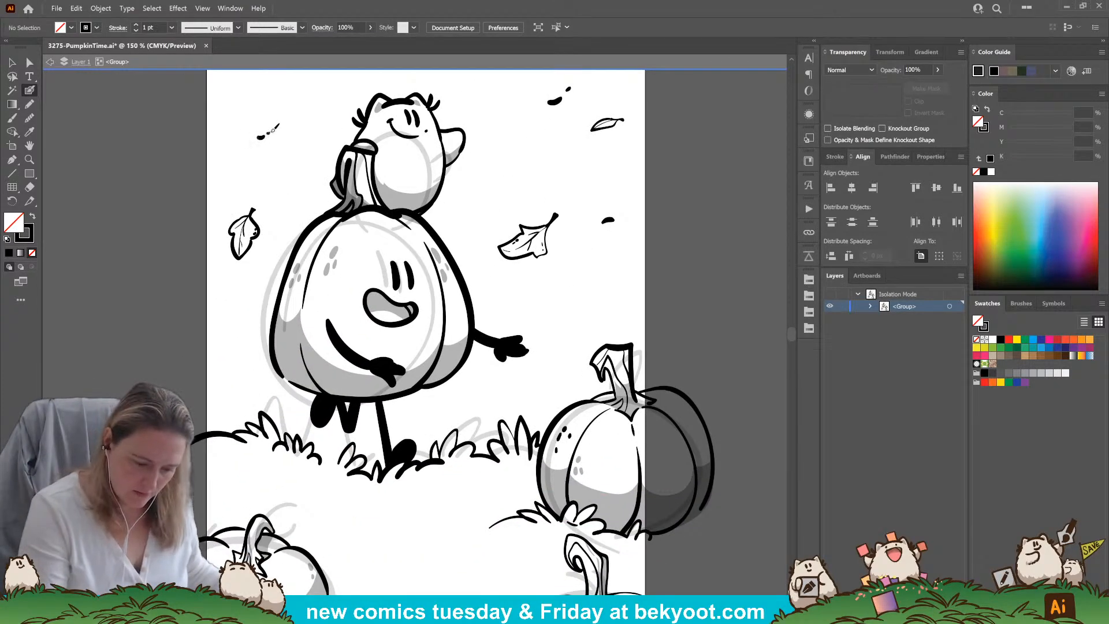
drag(546, 403, 512, 369)
drag(518, 297, 525, 296)
drag(529, 292, 536, 287)
click(544, 286)
Exit the group's isolation mode and move the 30% opacity rough sketch group off the left side of the artboard
drag(497, 457, 449, 451)
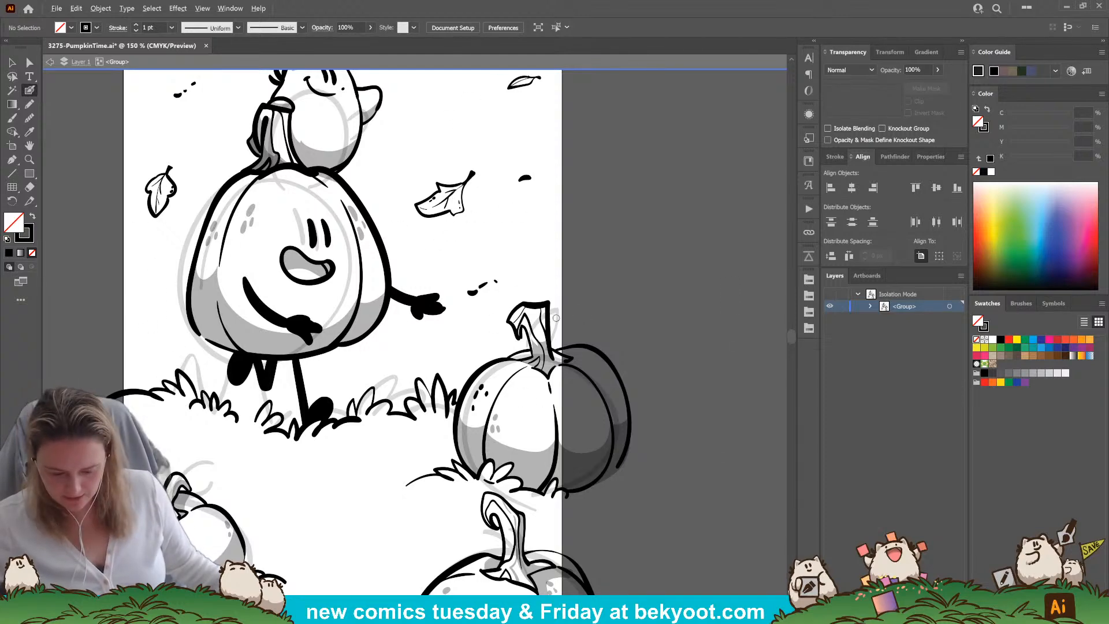
scroll(556, 312, down, 2)
scroll(540, 317, up, 1)
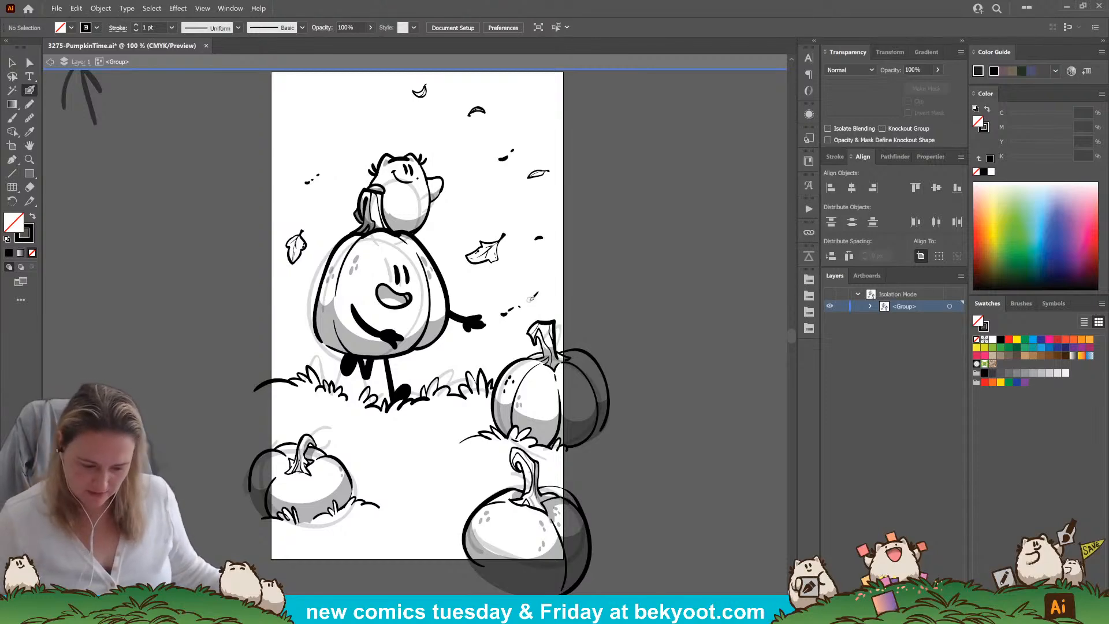
key(v)
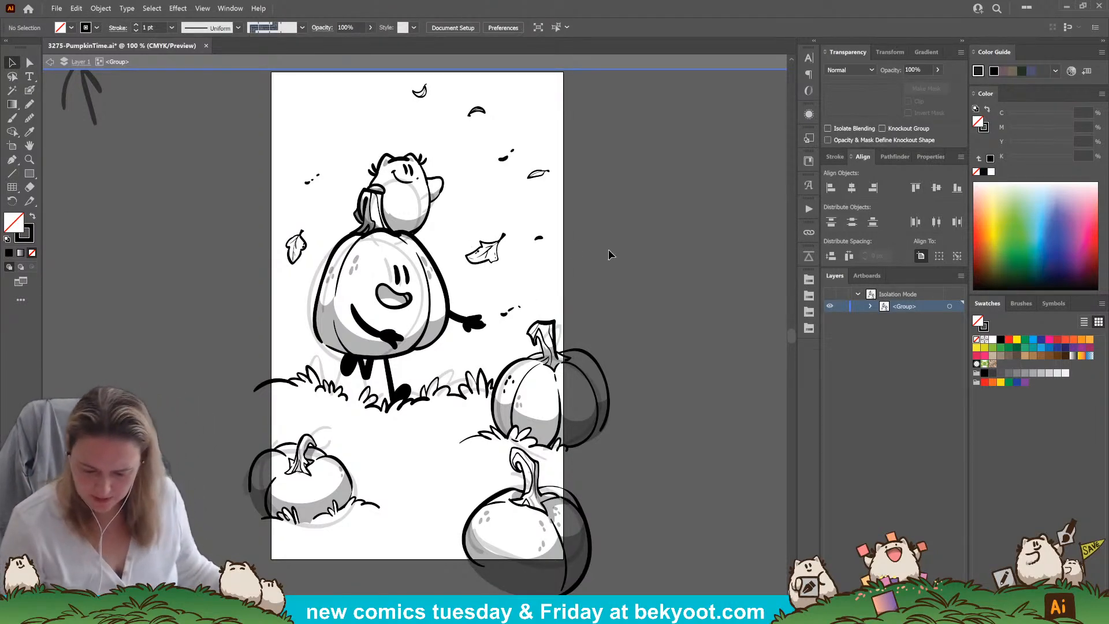
double_click(609, 253)
drag(423, 215, 103, 217)
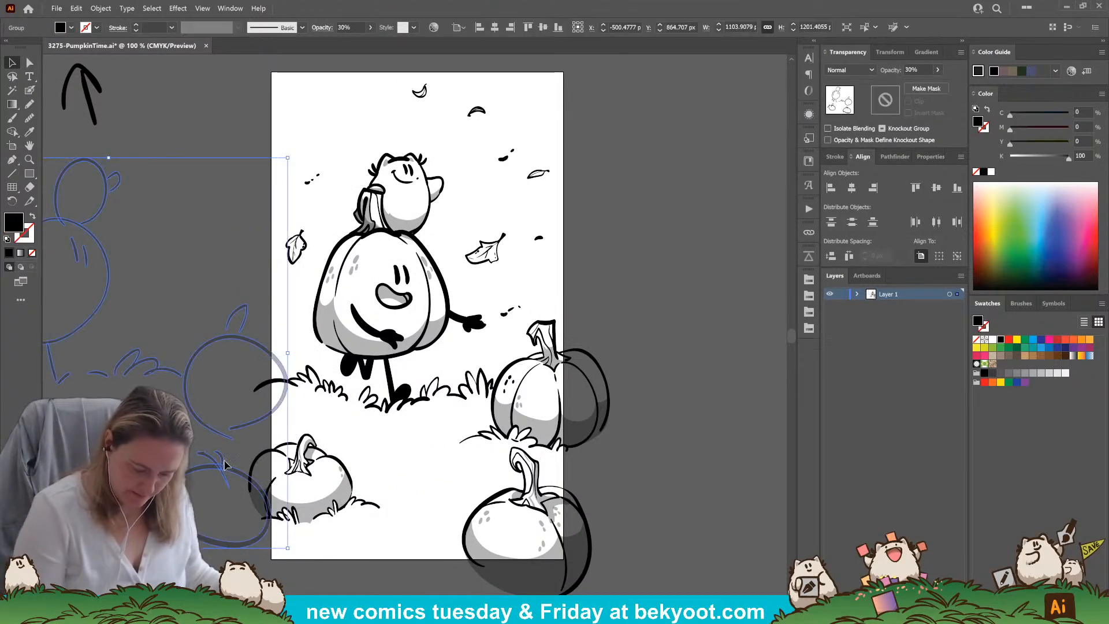
Move the rough sketch group farther off the left side of the artboard and deselect it
drag(259, 546, 104, 510)
click(373, 574)
mouse_move(338, 563)
mouse_down()
mouse_move(281, 522)
mouse_move(339, 514)
mouse_move(317, 520)
mouse_move(337, 536)
mouse_up()
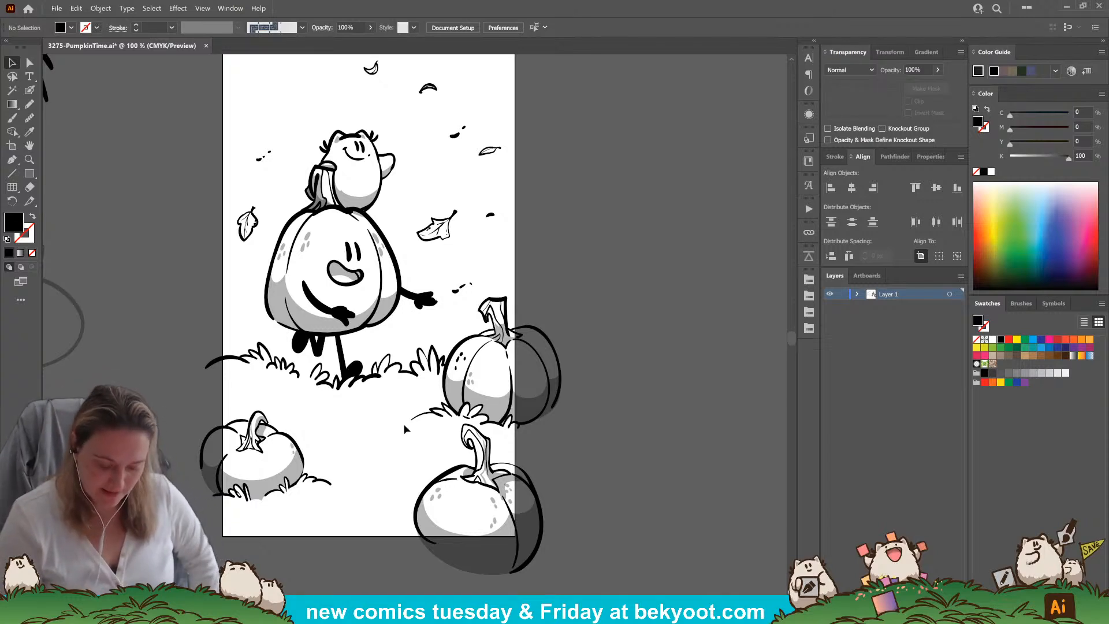
Isolate the inked artwork group and shade both veined falling leaves with the Pencil using the large pumpkin's 30% opacity black fill
click(29, 104)
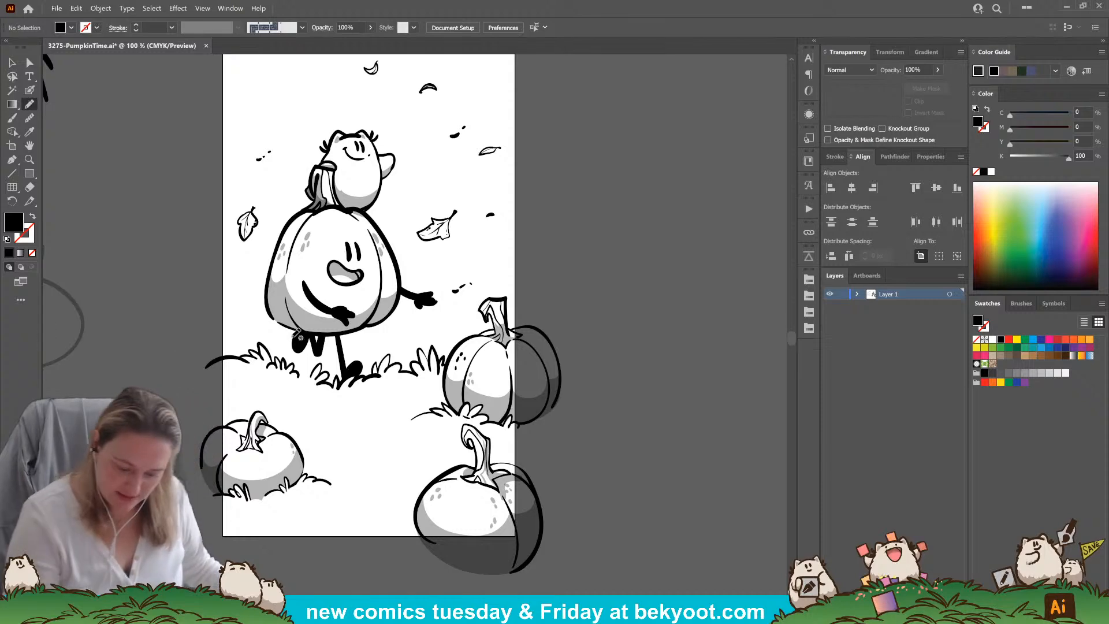
key(ctrl+a)
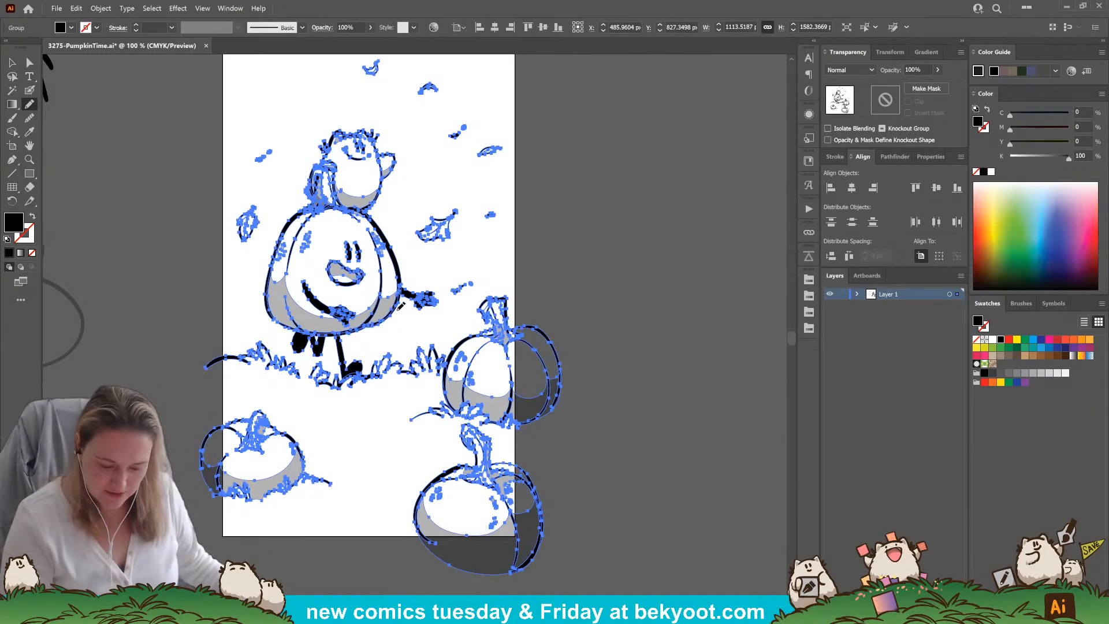
ctrl+double_click(392, 310)
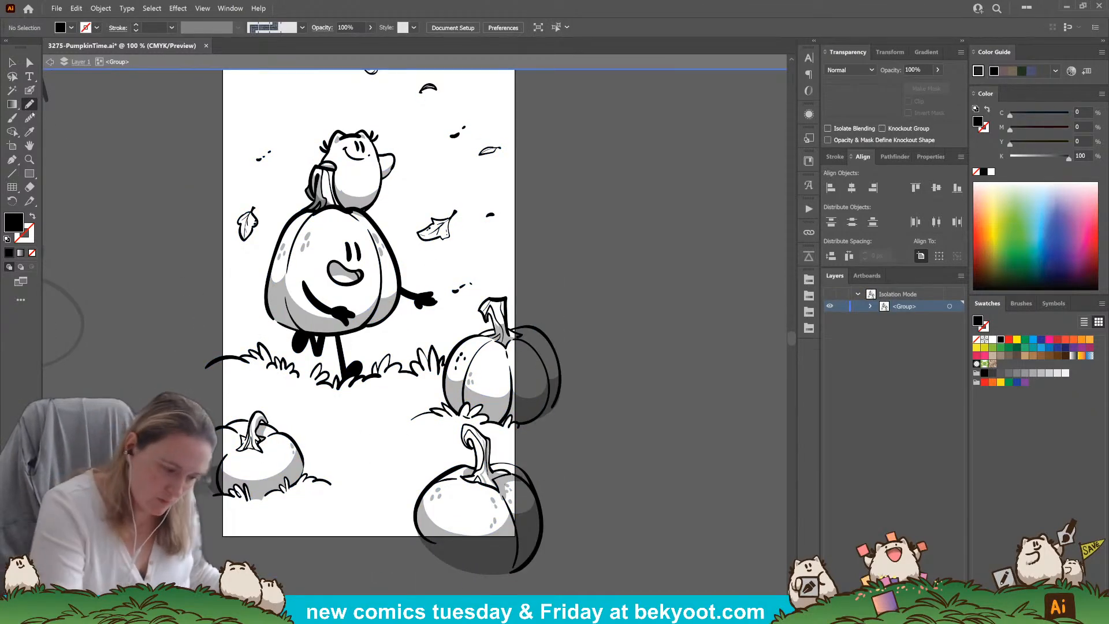
ctrl+click(385, 310)
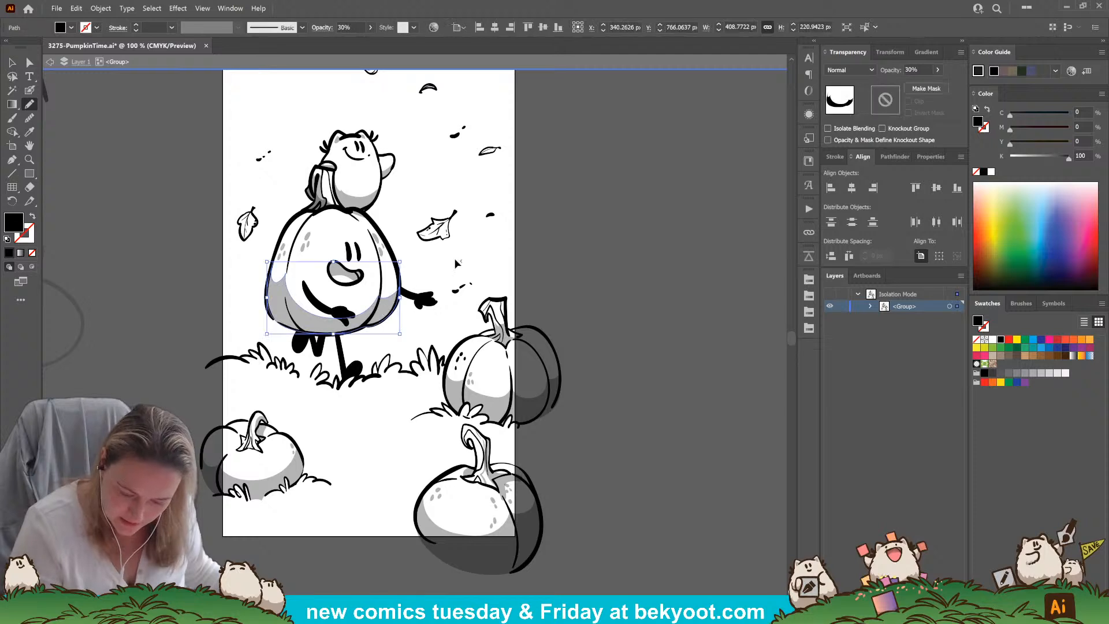
ctrl+click(448, 218)
drag(451, 219, 444, 232)
ctrl+click(487, 214)
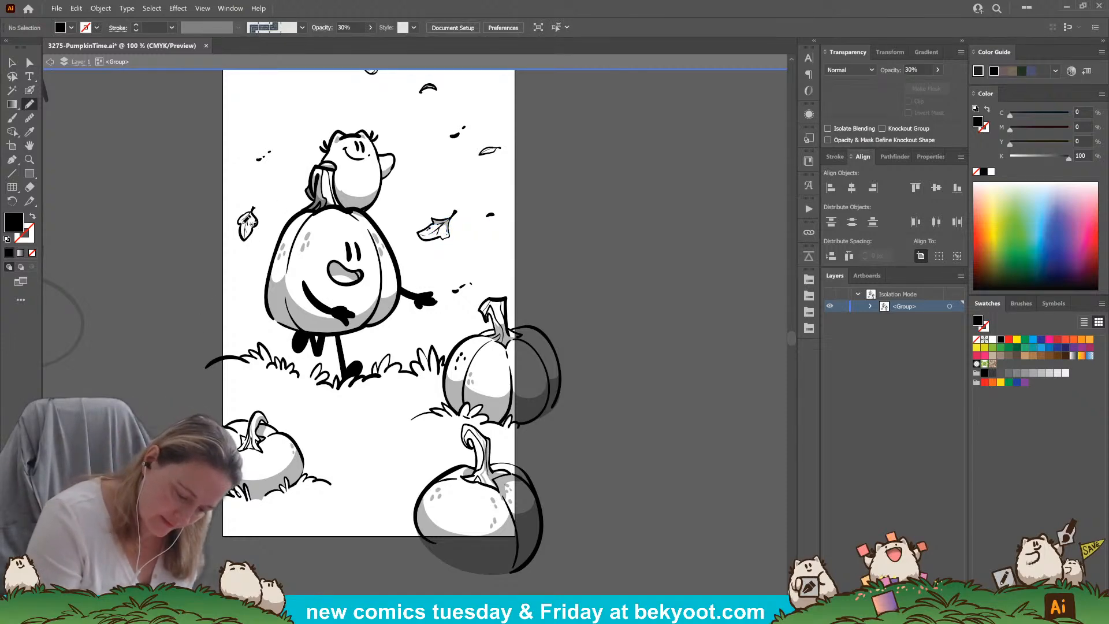
drag(242, 236, 245, 220)
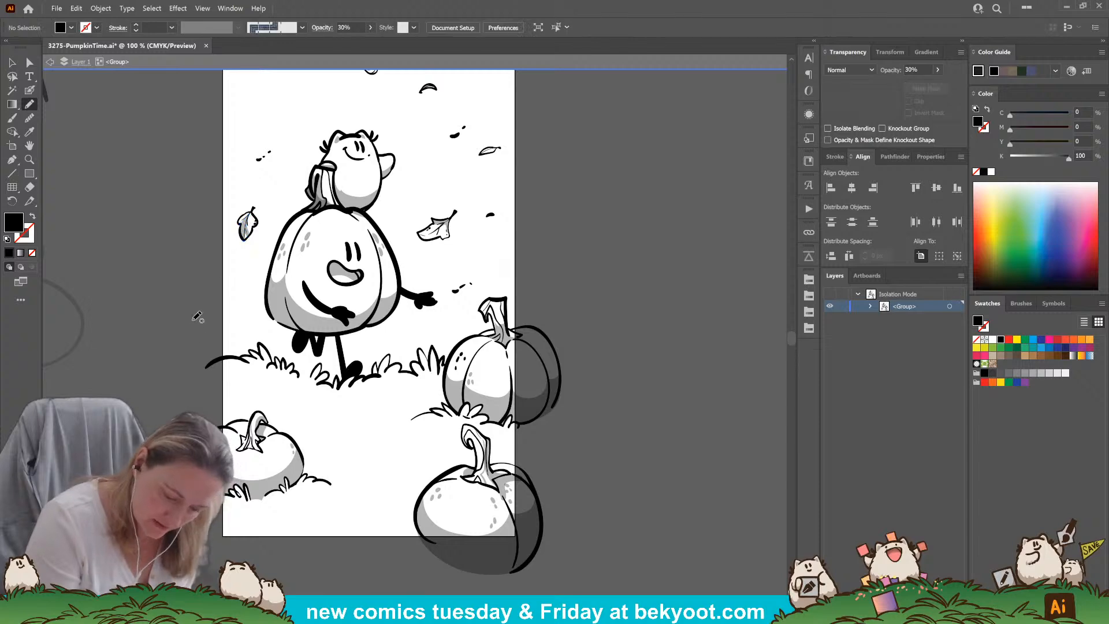
Ink the outline of a large leaf beside the lower-right pumpkin using a black stroke at 100% opacity
drag(325, 303, 314, 362)
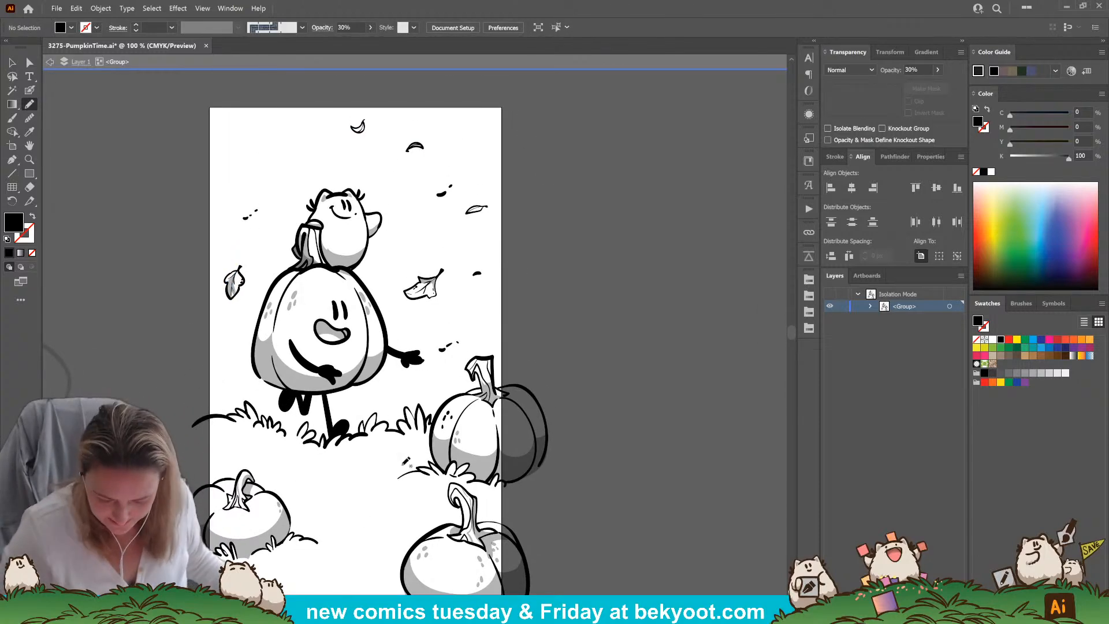
drag(367, 515, 427, 429)
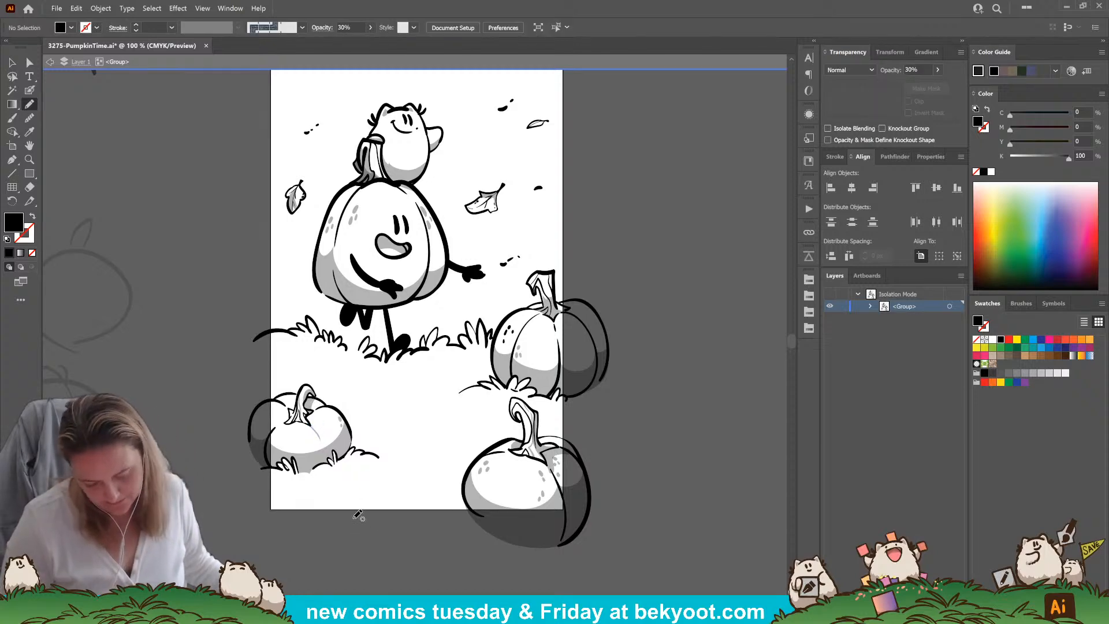
drag(389, 435, 365, 469)
drag(420, 513, 366, 502)
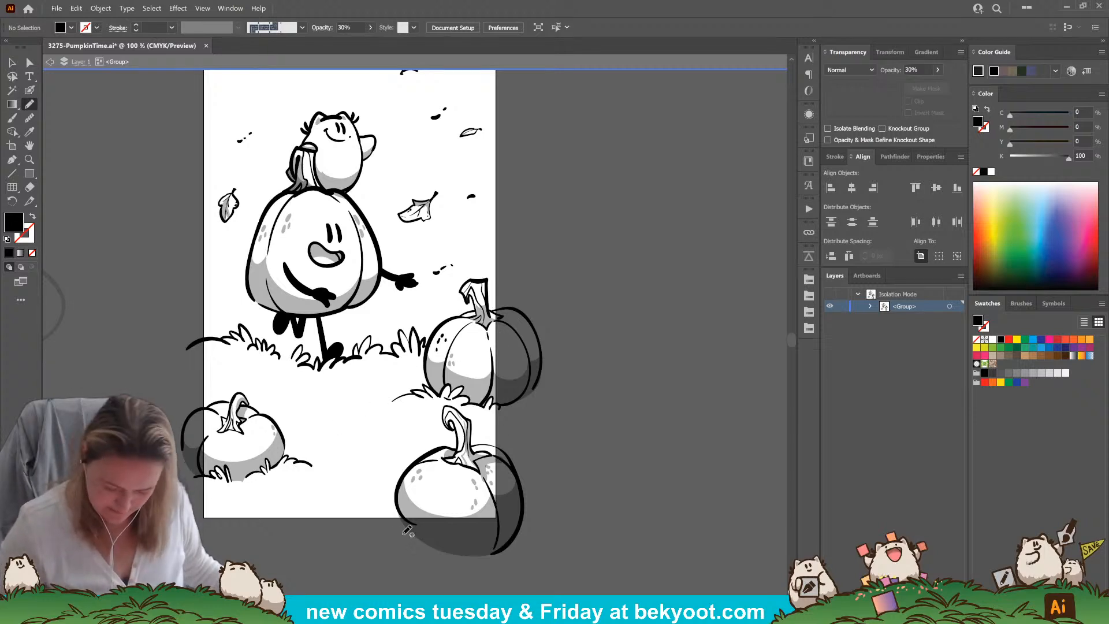
click(30, 91)
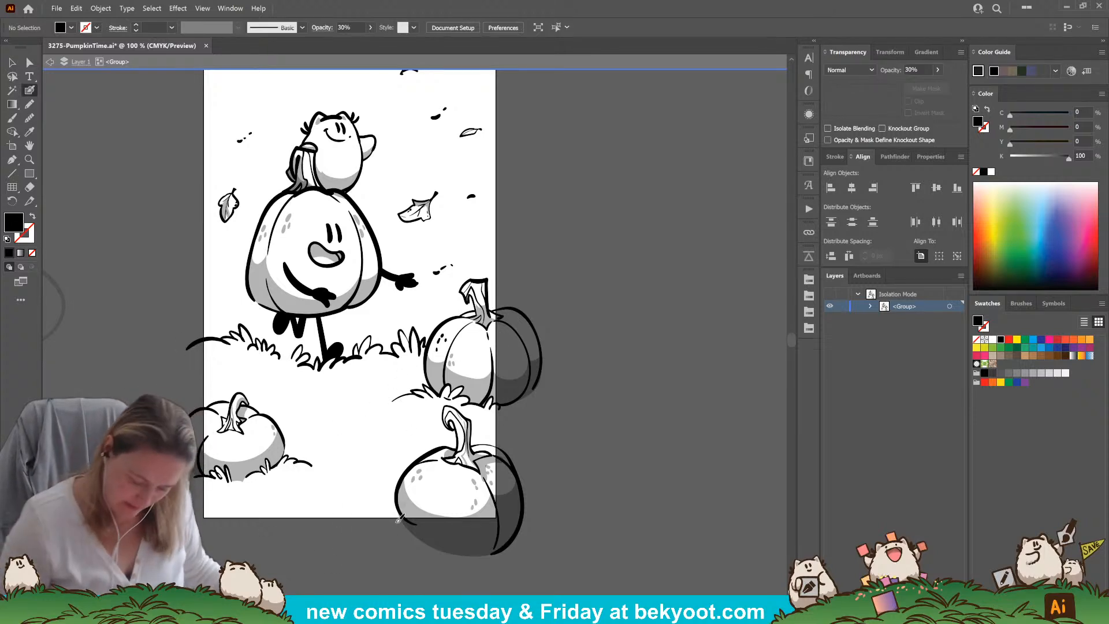
key(0)
mouse_move(403, 480)
mouse_down()
mouse_move(370, 461)
mouse_move(391, 479)
mouse_move(392, 461)
mouse_move(327, 481)
mouse_move(361, 516)
mouse_move(405, 522)
mouse_up()
key(ctrl+z)
key(shift+x)
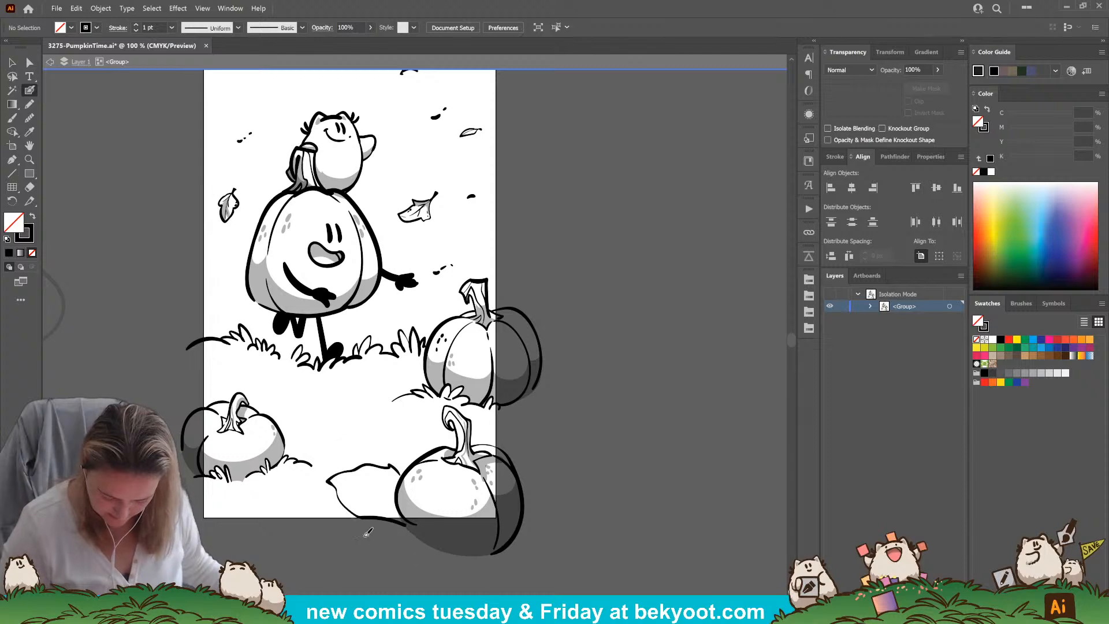
Add a midrib and veins to the large leaf and ink a smaller upright leaf behind the same pumpkin
mouse_move(402, 465)
mouse_down()
mouse_move(411, 432)
mouse_move(425, 461)
mouse_move(358, 479)
mouse_move(396, 498)
mouse_up()
drag(395, 499, 361, 491)
drag(359, 486, 339, 483)
drag(412, 439, 411, 465)
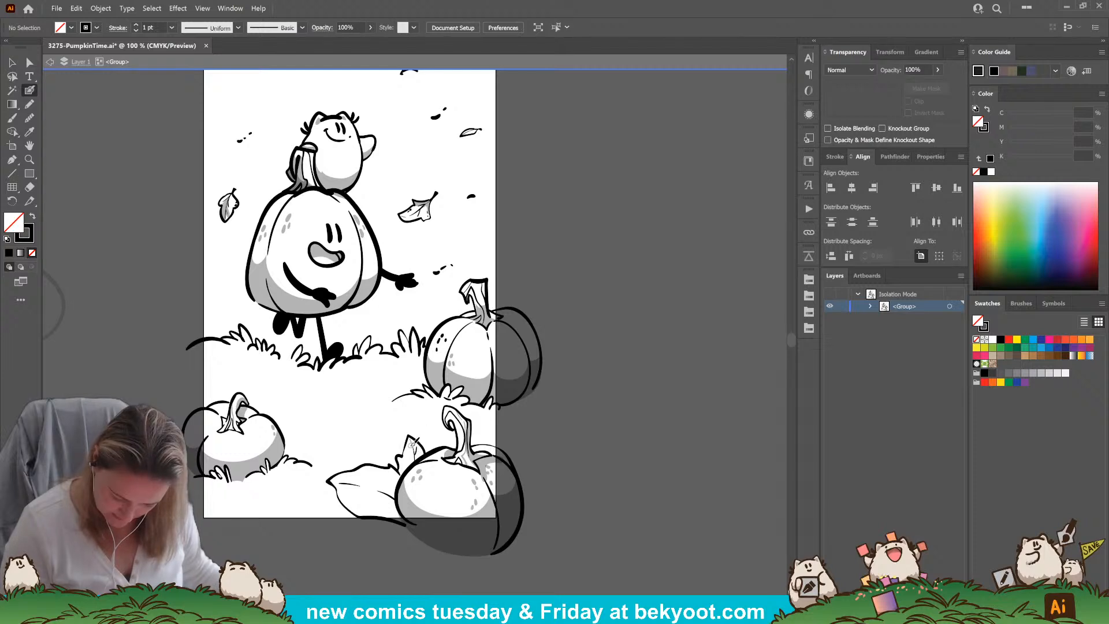
drag(365, 469, 386, 488)
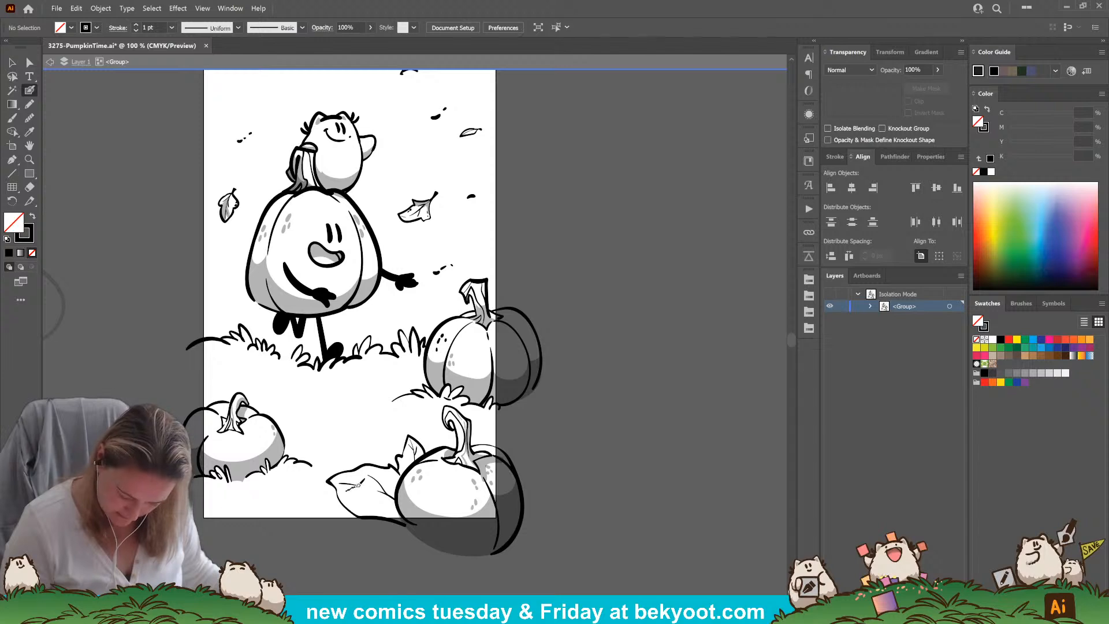
drag(404, 557, 391, 585)
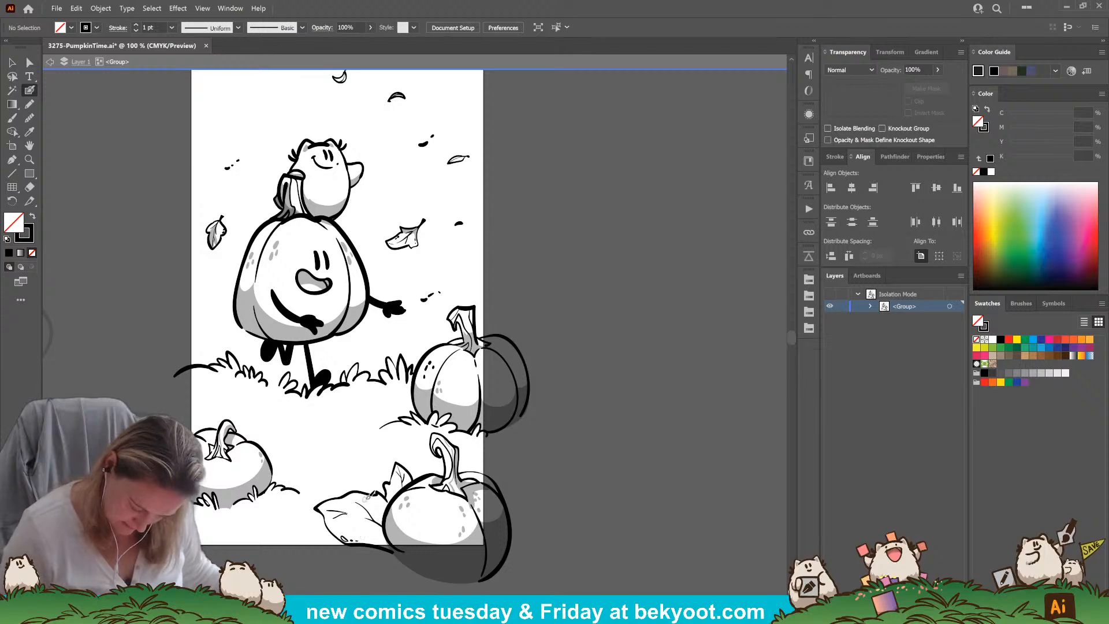
Ink grass tufts beside the lower-left pumpkin and along the hill line leading to the right-hand pumpkins
drag(291, 598, 377, 576)
mouse_move(358, 417)
mouse_down()
mouse_move(361, 439)
mouse_move(367, 431)
mouse_move(394, 457)
mouse_up()
mouse_move(469, 402)
mouse_down()
mouse_move(459, 389)
mouse_move(431, 425)
mouse_move(471, 411)
mouse_move(459, 389)
mouse_move(445, 430)
mouse_move(462, 396)
mouse_move(437, 420)
mouse_move(404, 410)
mouse_up()
key(ctrl+z)
key(ctrl+z)
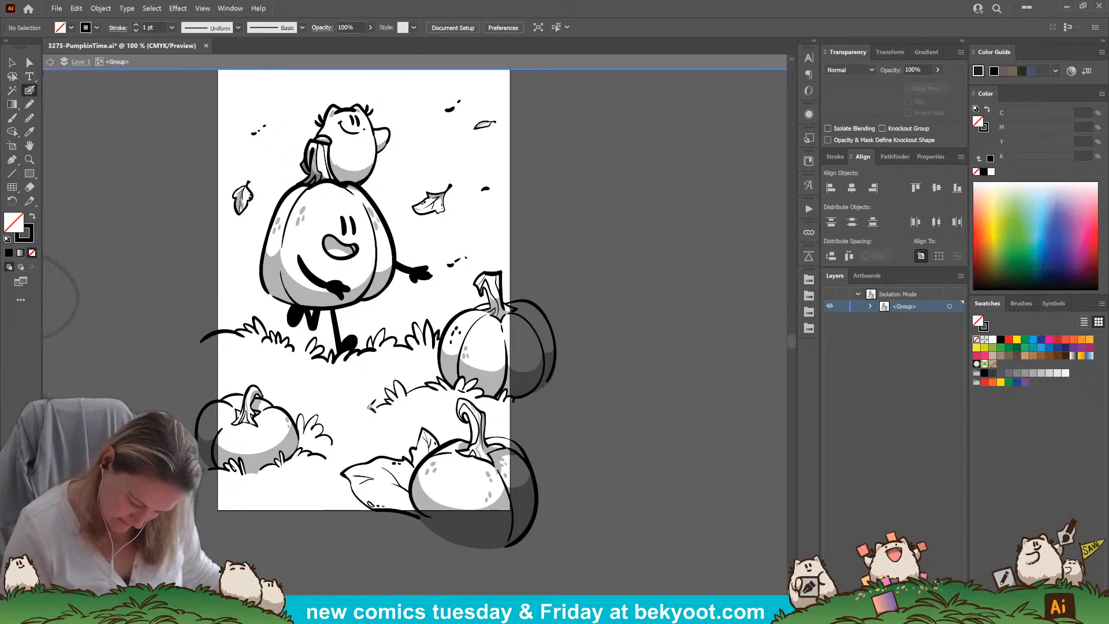
Scatter short grass strokes across the open ground between the walking pumpkin and the foreground pumpkins
drag(431, 412, 440, 416)
drag(315, 375, 305, 379)
drag(303, 380, 294, 383)
drag(366, 441, 350, 449)
drag(327, 392, 321, 397)
mouse_move(333, 392)
mouse_down()
mouse_move(325, 399)
mouse_move(342, 400)
mouse_up()
Recolor all the inked artwork dark brown with the swatch from the 1946-PauseforStorytime library
drag(529, 387, 591, 451)
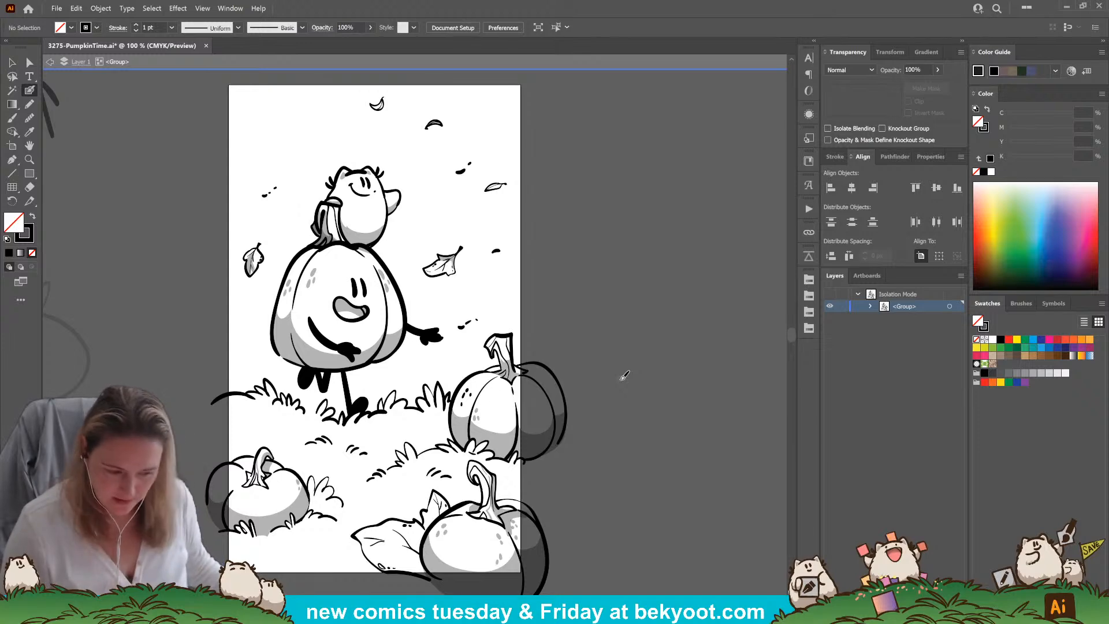
key(ctrl+a)
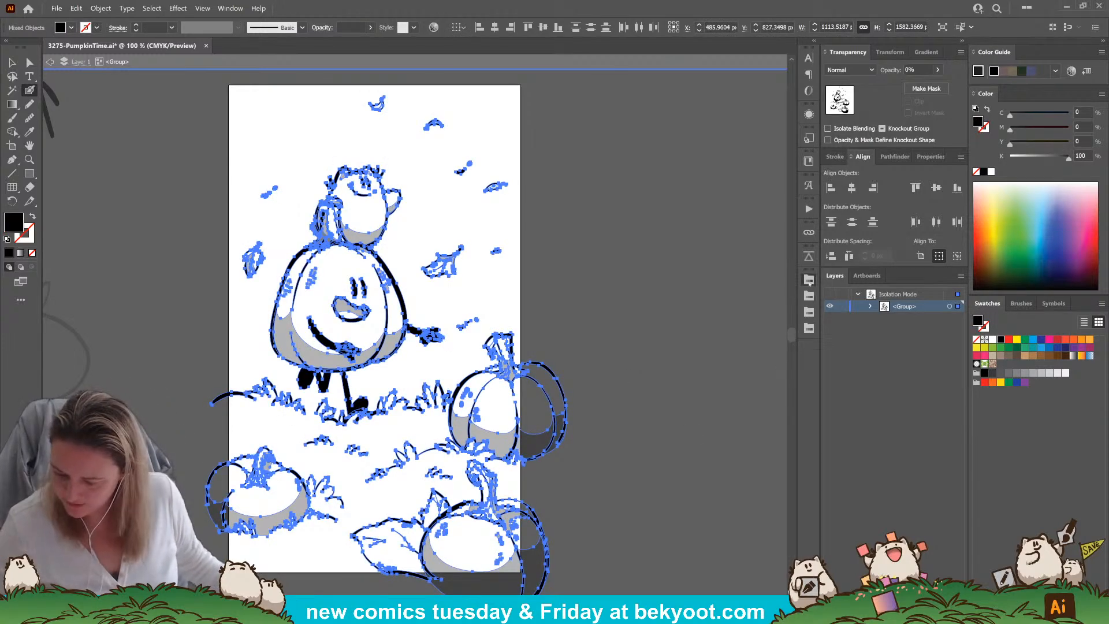
click(809, 280)
click(759, 322)
key(ctrl+shift+a)
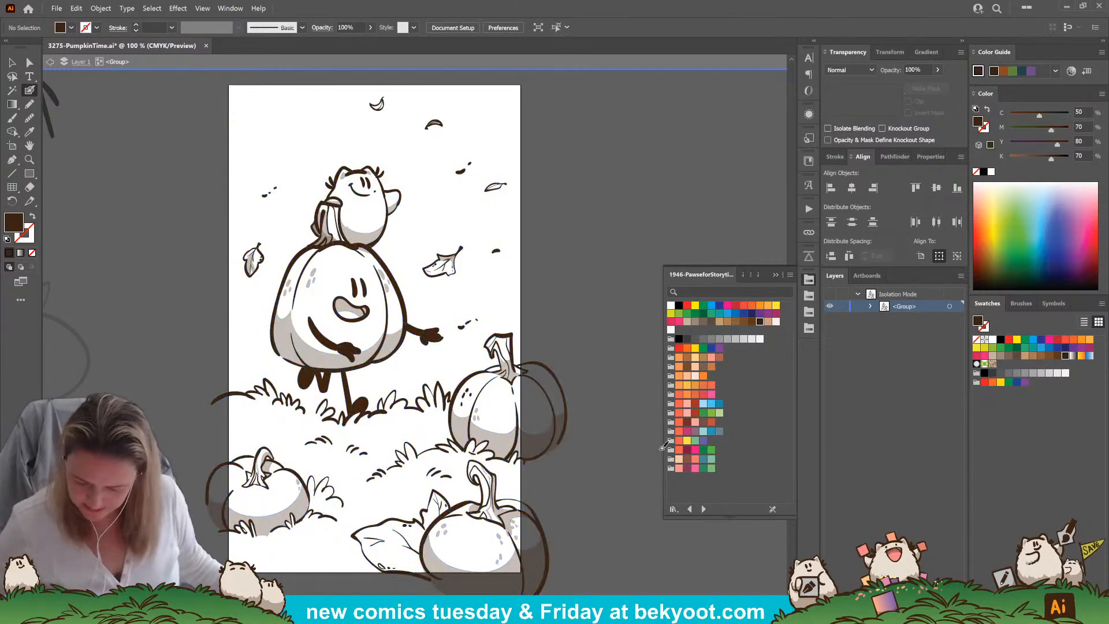
Fill the small character's body with the off-white swatch by tracing its outline with the Pencil behind the line art
click(742, 273)
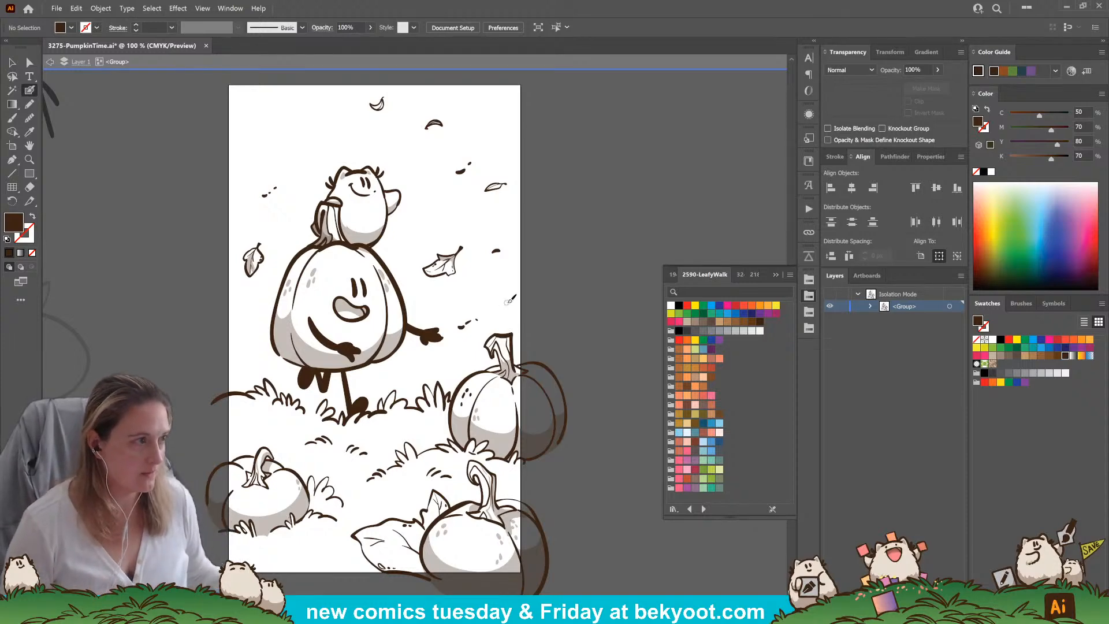
key(n)
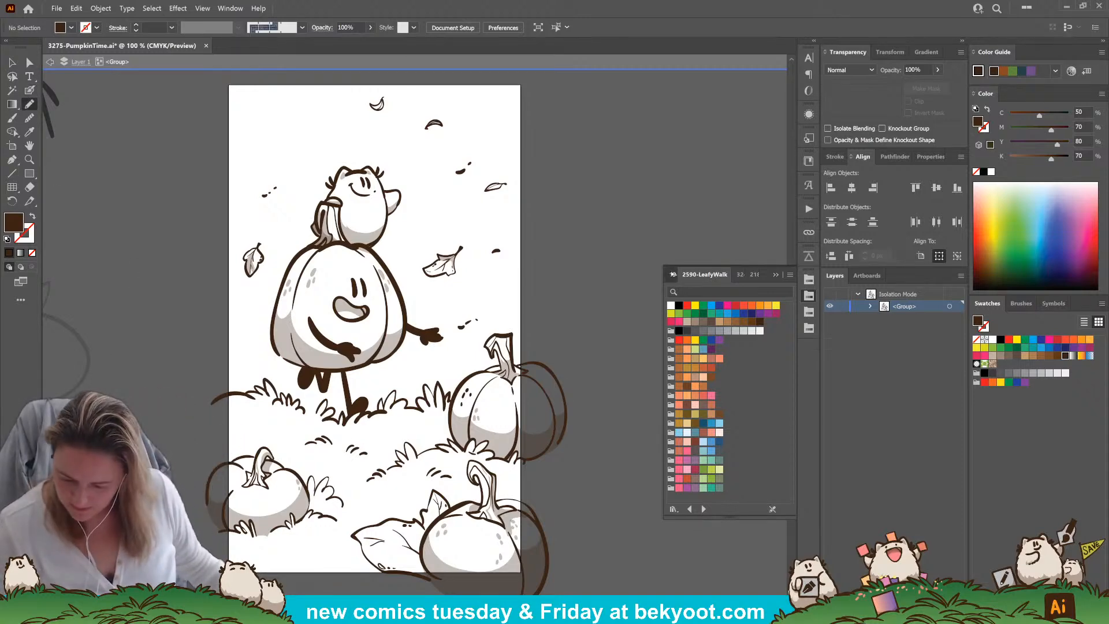
click(671, 274)
click(671, 330)
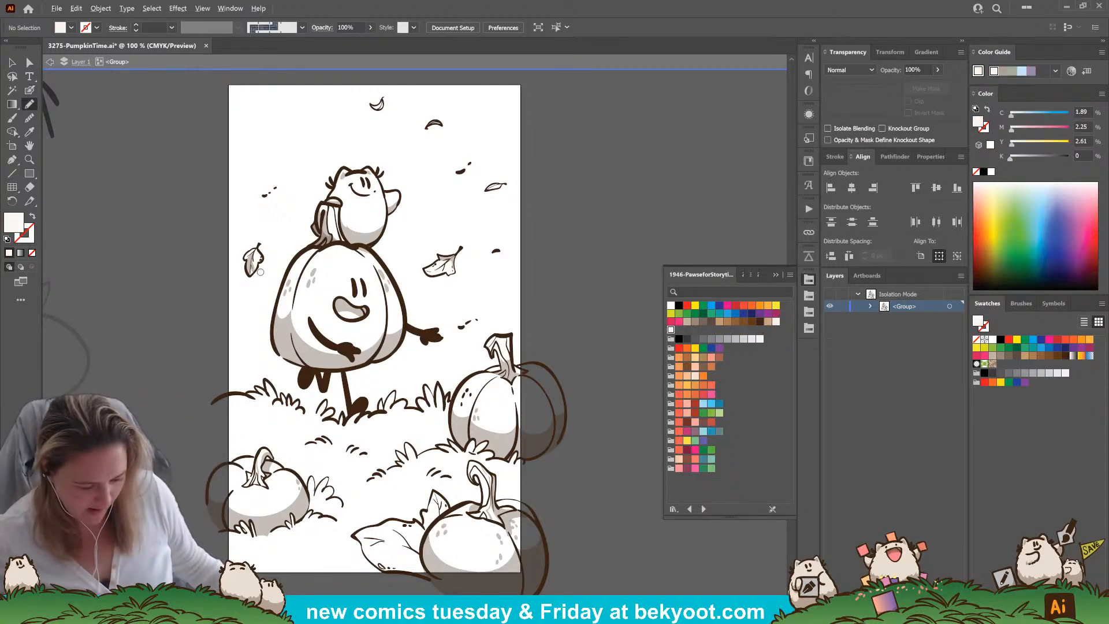
scroll(352, 212, up, 1)
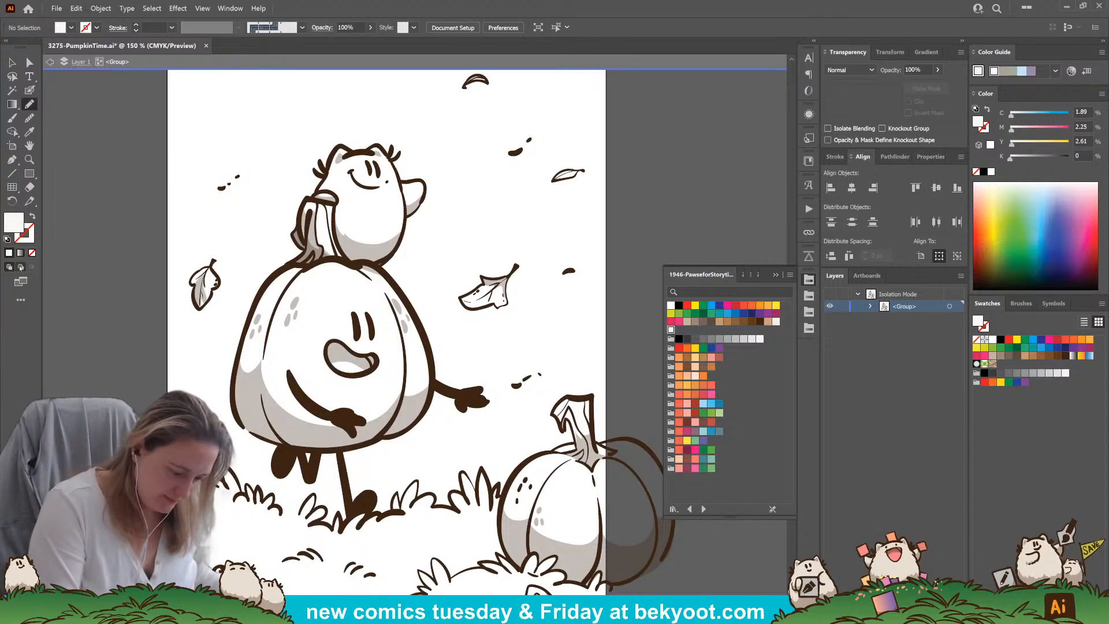
mouse_move(341, 146)
mouse_down()
mouse_move(318, 195)
mouse_move(335, 205)
mouse_move(343, 247)
mouse_move(379, 265)
mouse_move(401, 246)
mouse_move(426, 184)
mouse_move(404, 178)
mouse_move(384, 147)
mouse_move(342, 149)
mouse_up()
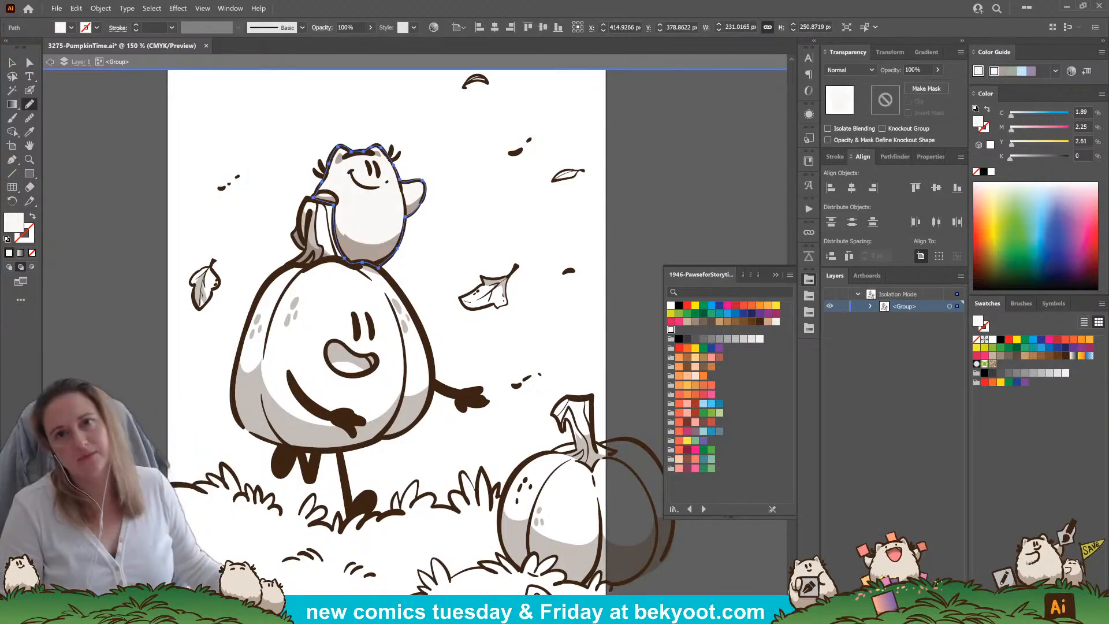
ctrl+click(438, 237)
drag(433, 541, 445, 488)
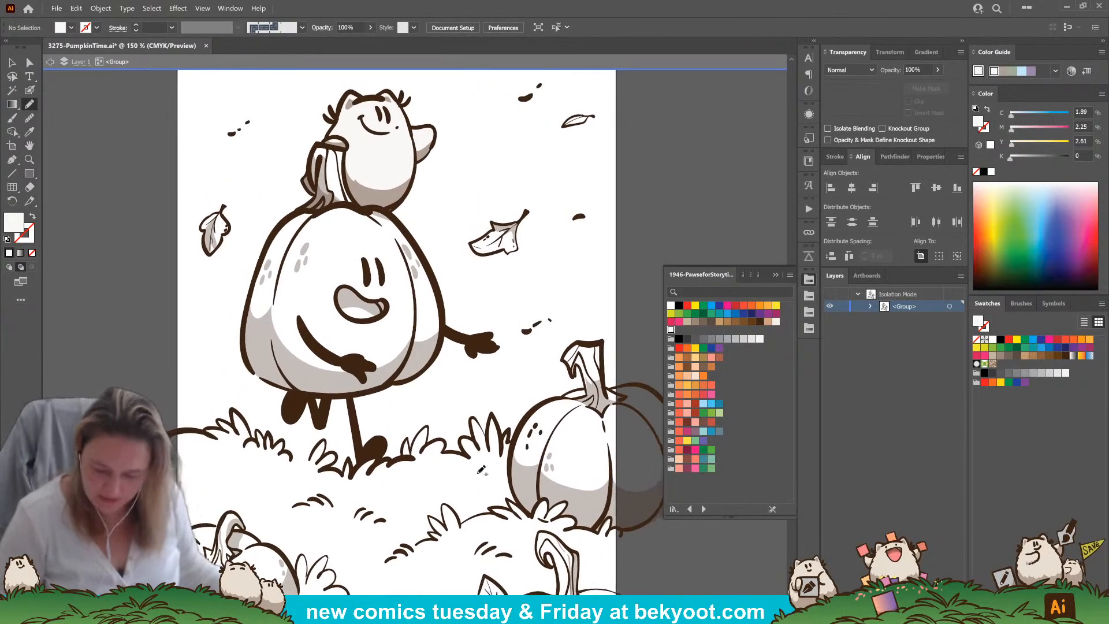
Fill the large pumpkin's open mouth with the salmon pink swatch
click(679, 468)
mouse_move(375, 302)
mouse_down()
mouse_move(382, 314)
mouse_move(362, 320)
mouse_move(376, 302)
mouse_move(384, 315)
mouse_move(356, 321)
mouse_move(340, 294)
mouse_move(353, 283)
mouse_move(384, 301)
mouse_up()
key(ctrl+z)
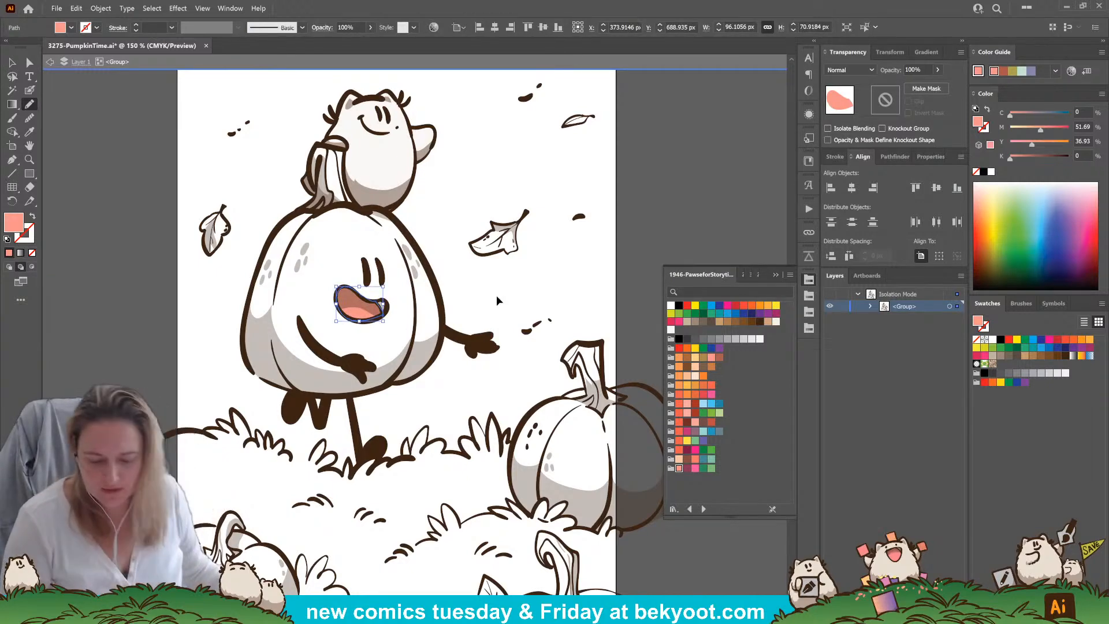
ctrl+click(492, 301)
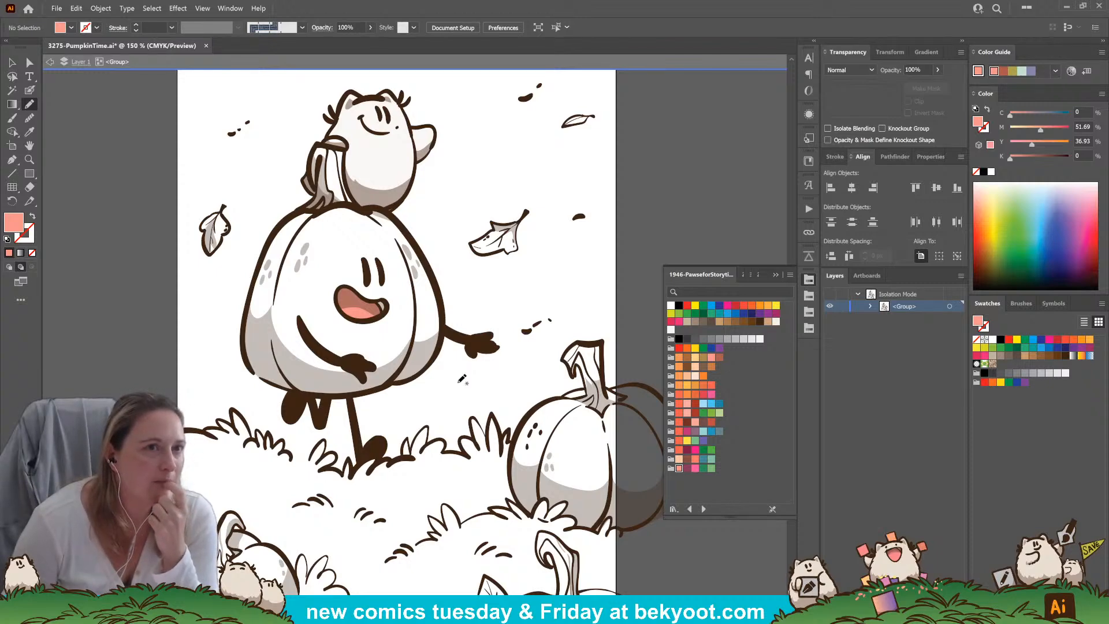
Recolor distant leaf specks on the right side of the sky with the burnt orange swatch from the 2590-LeafyWalk library
click(711, 385)
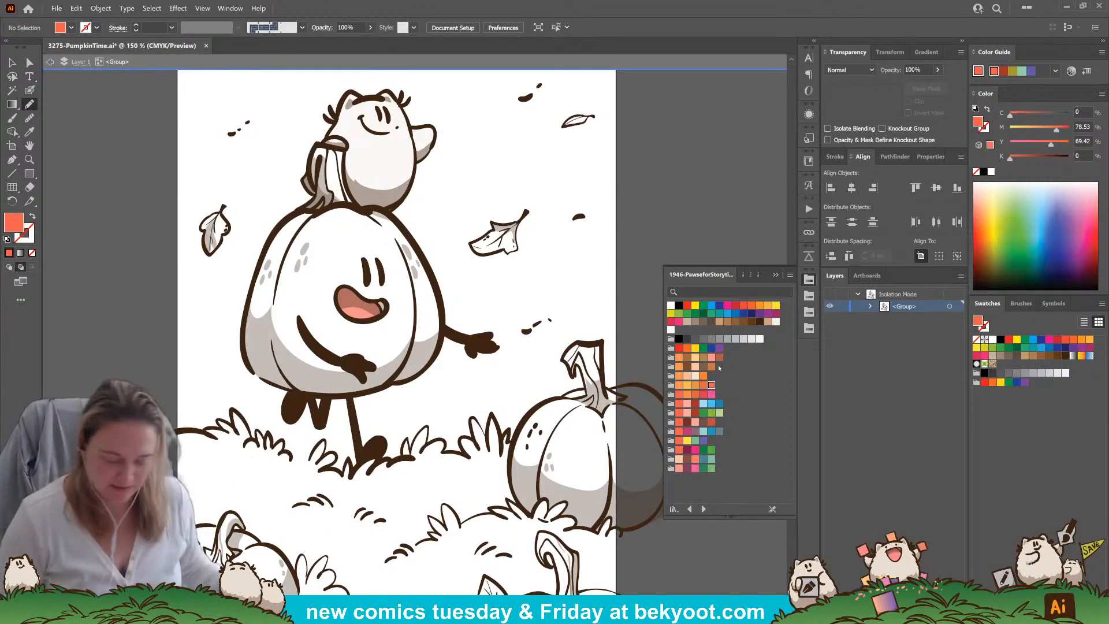
key(v)
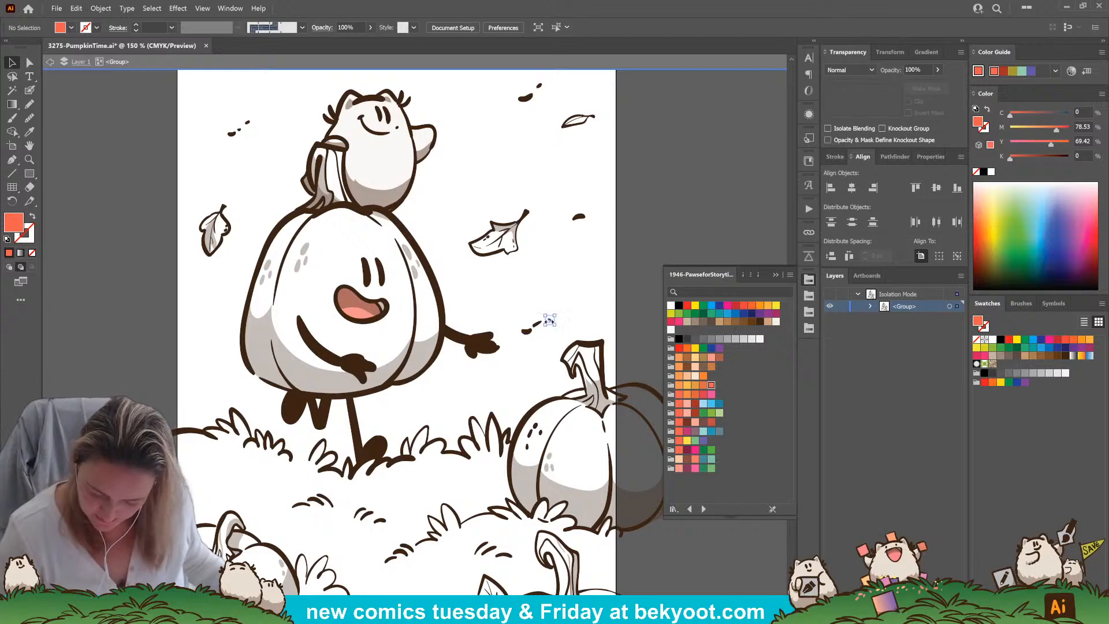
click(535, 327)
shift+click(578, 218)
shift+click(526, 97)
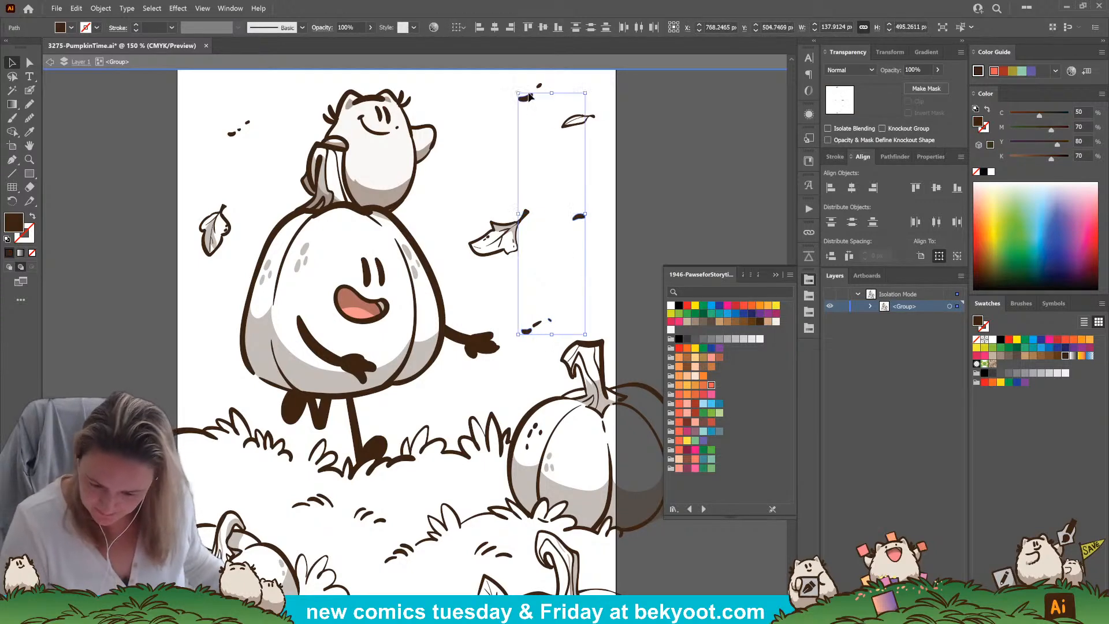
click(743, 274)
click(703, 368)
Recolor the upper-right speck and outer left specks red-orange, and the middle left speck burnt orange
click(539, 85)
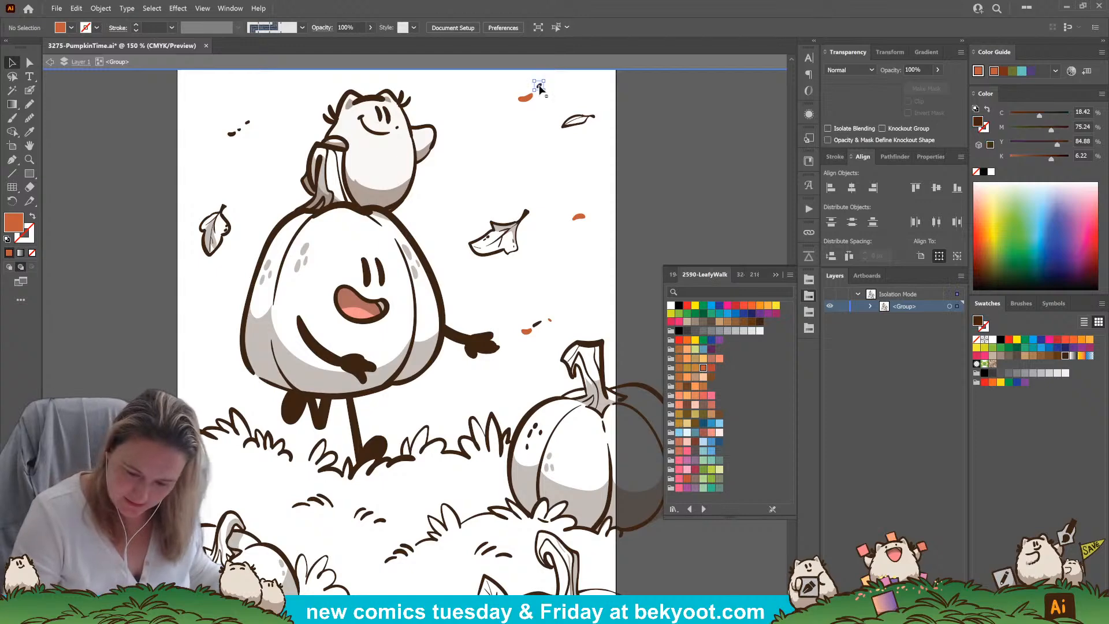
shift+click(246, 124)
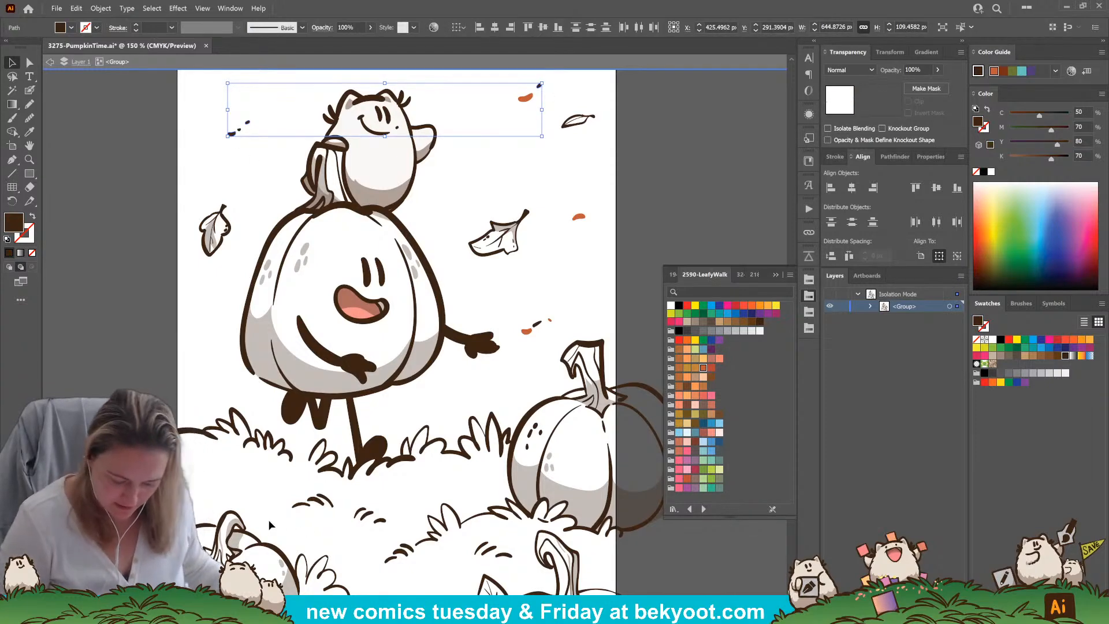
click(711, 368)
click(640, 230)
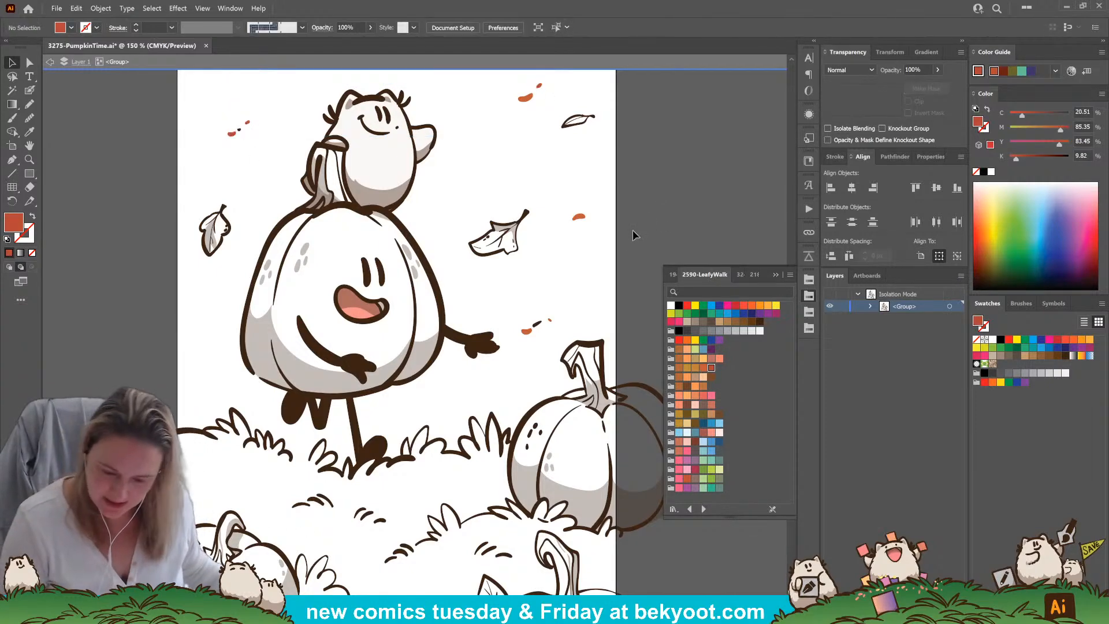
click(240, 134)
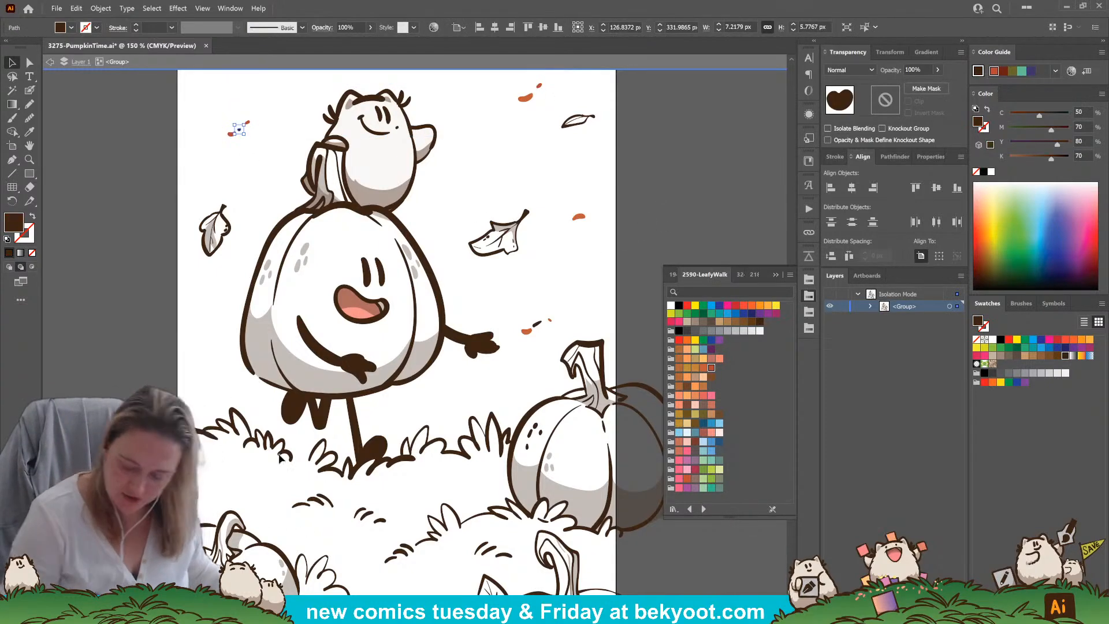
click(703, 368)
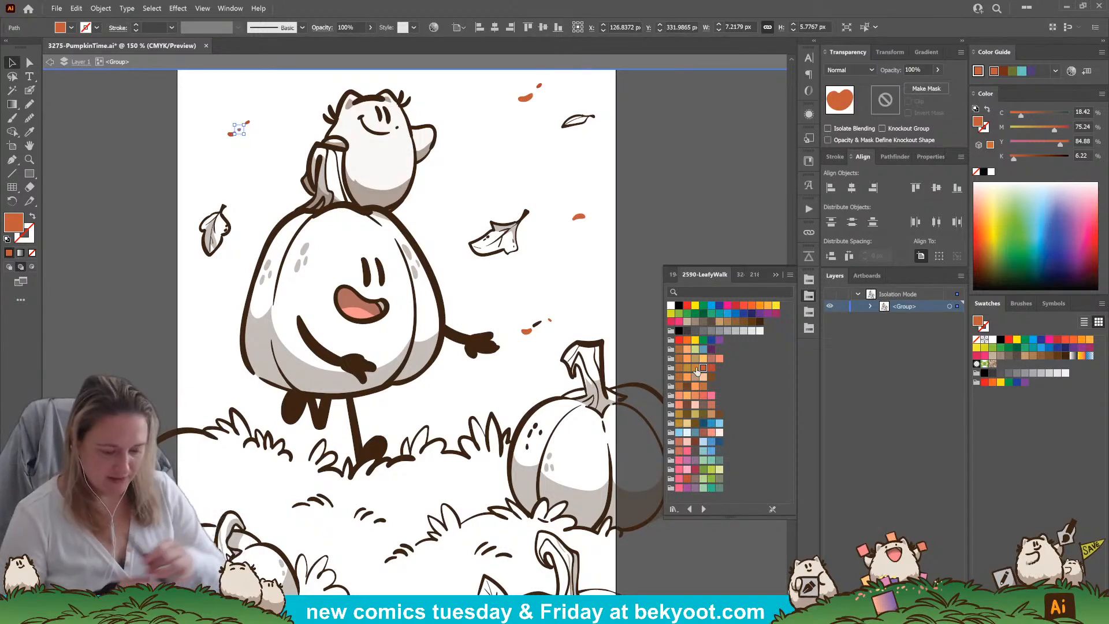
Recolor the dark leaf speck above the large pumpkin's outstretched hand with the golden orange swatch
click(577, 264)
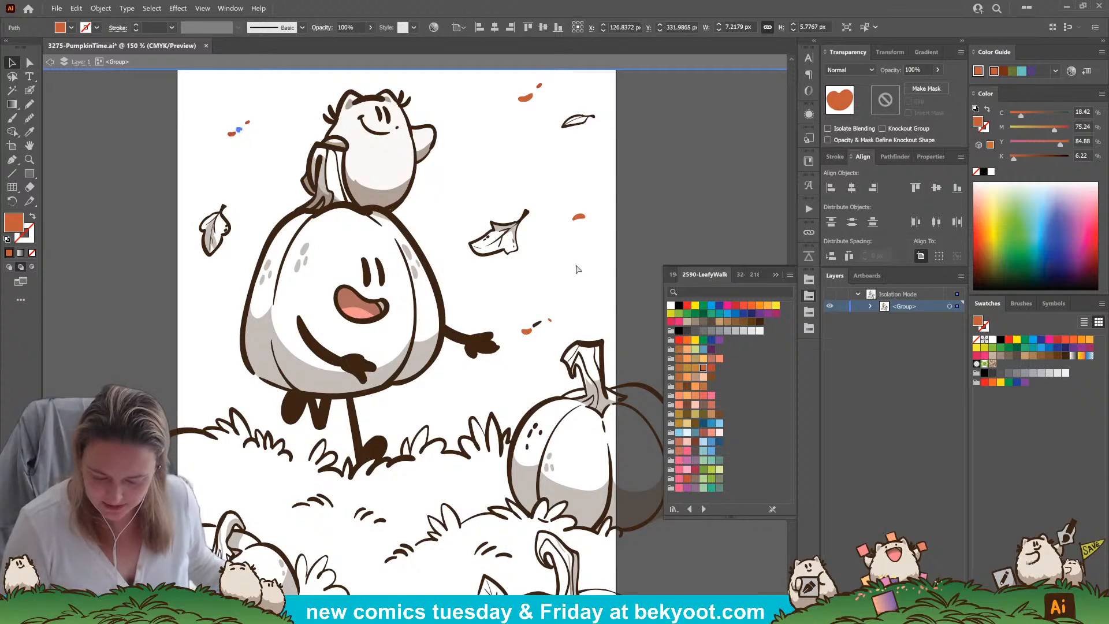
click(537, 324)
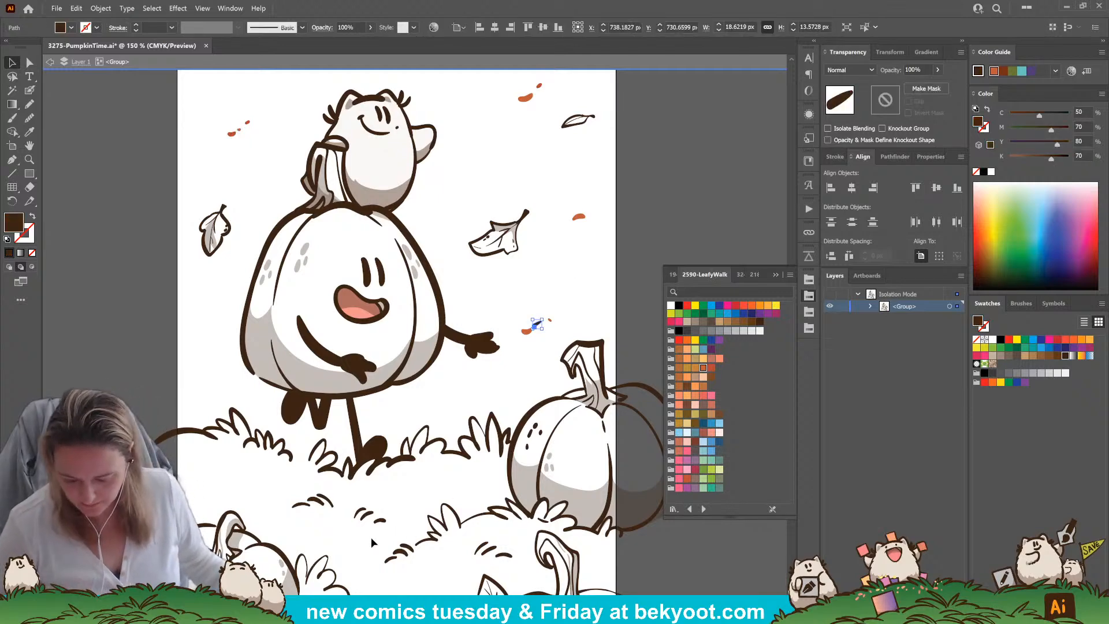
click(695, 368)
click(498, 369)
drag(498, 370, 466, 380)
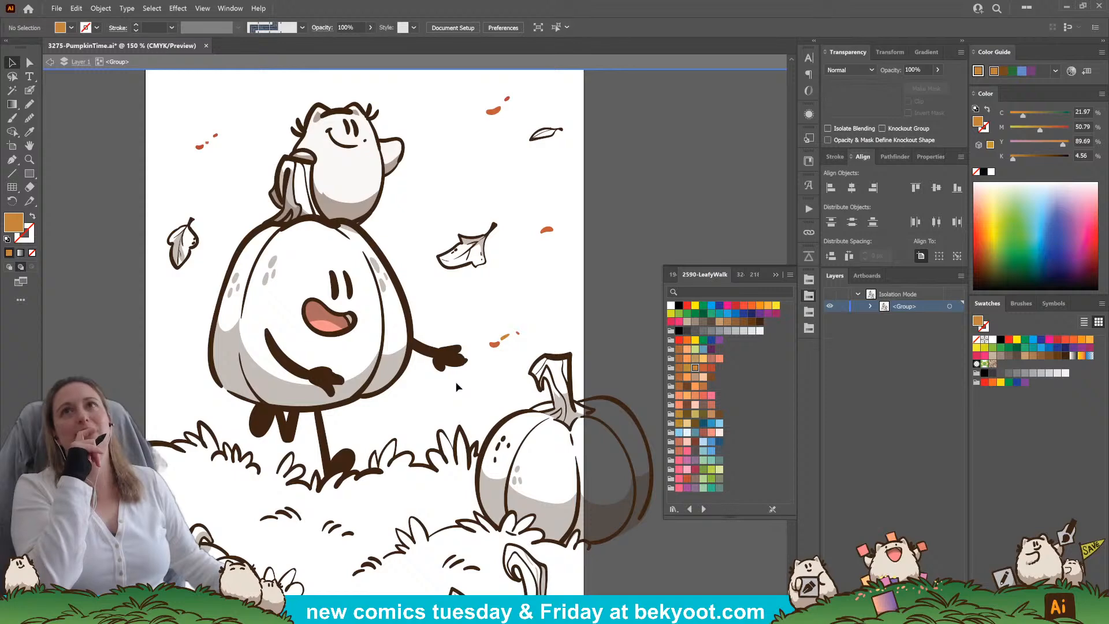
Fill the large falling leaf between the big pumpkin and the right-hand specks with the red-orange swatch by tracing its outline with the Pencil
key(n)
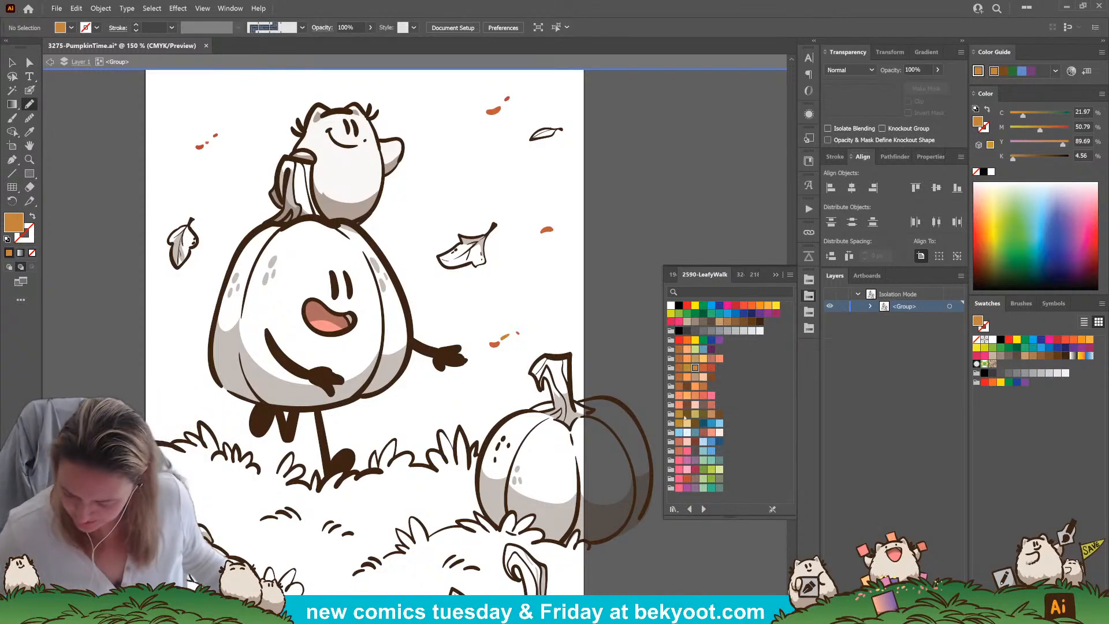
click(703, 368)
mouse_move(490, 229)
mouse_down()
mouse_move(465, 233)
mouse_move(439, 260)
mouse_move(485, 264)
mouse_move(495, 224)
mouse_up()
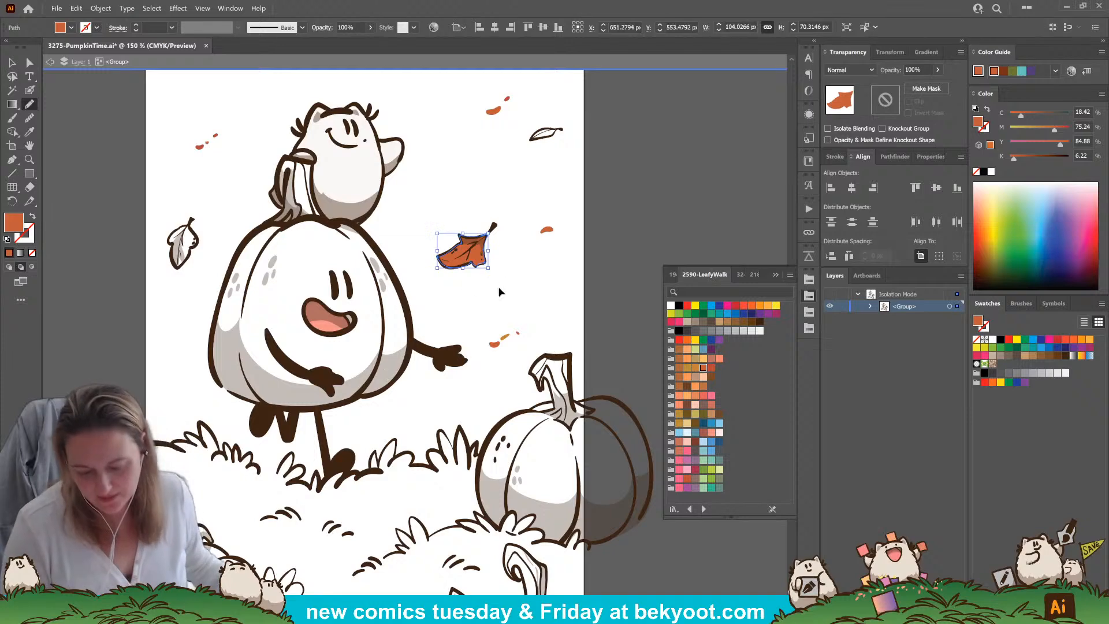
key(ctrl+shift+a)
key(a)
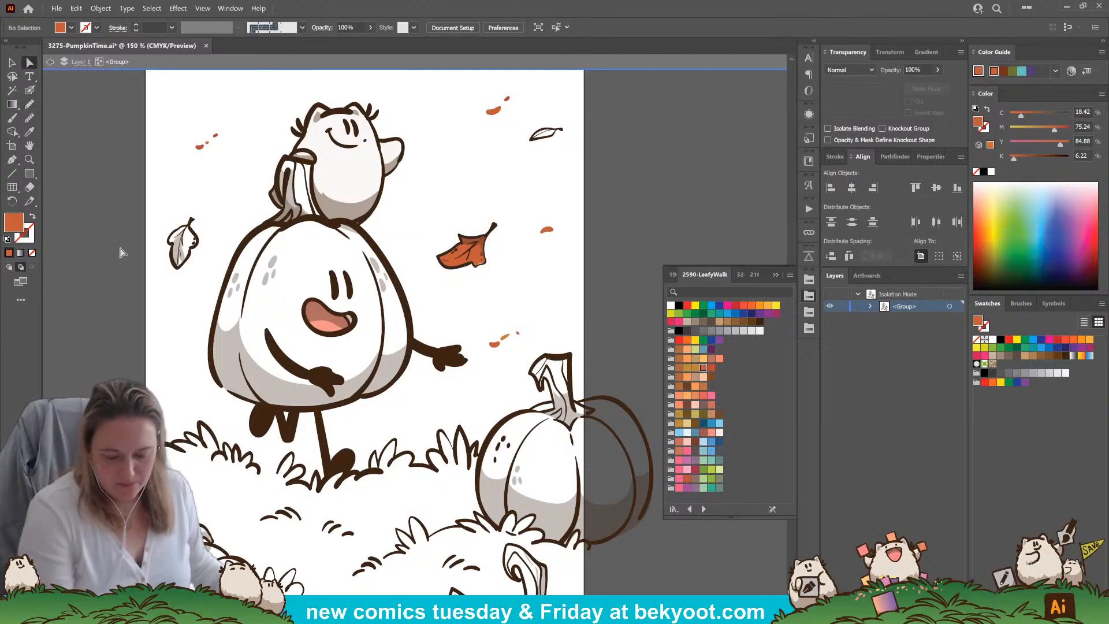
click(477, 263)
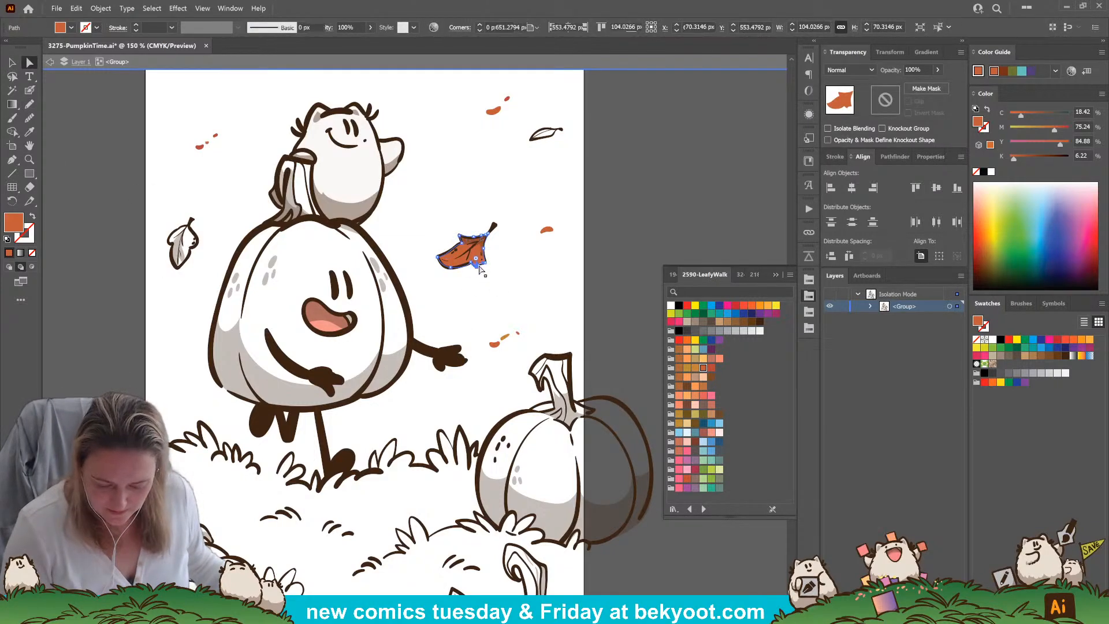
click(504, 272)
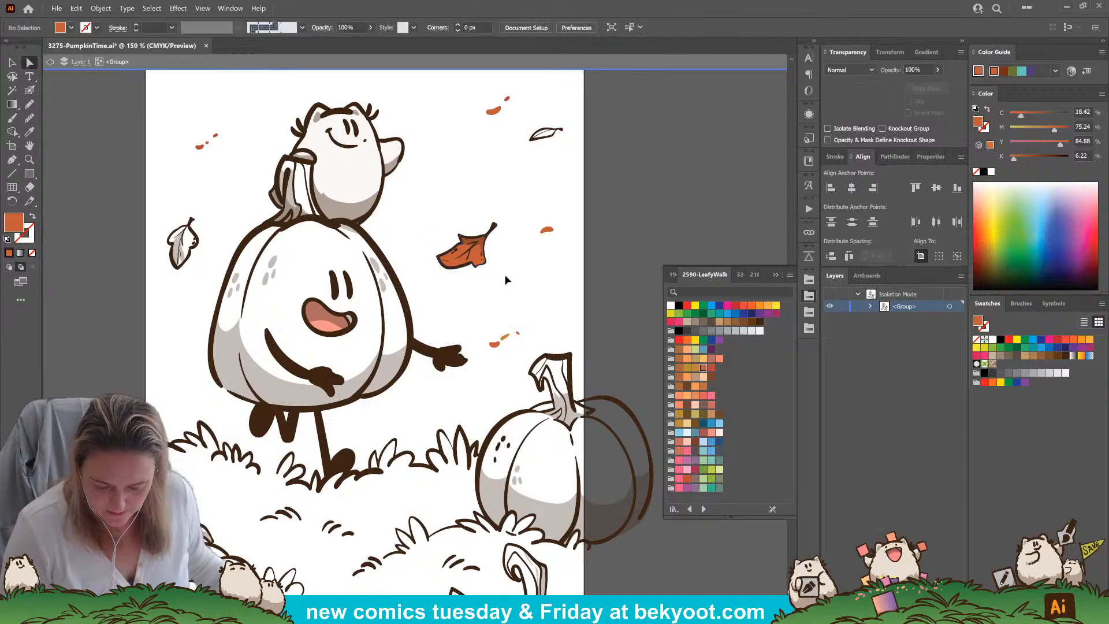
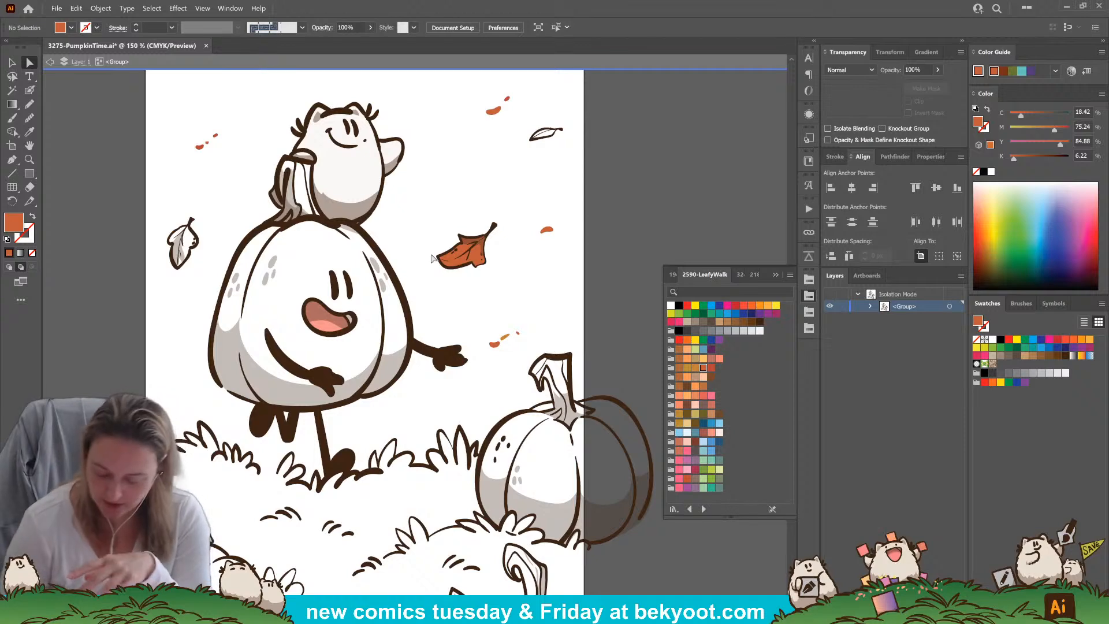
Fill the small upper-right leaf and the falling leaf beside the big pumpkin with the golden orange swatch, tracing both with the Pencil
click(696, 369)
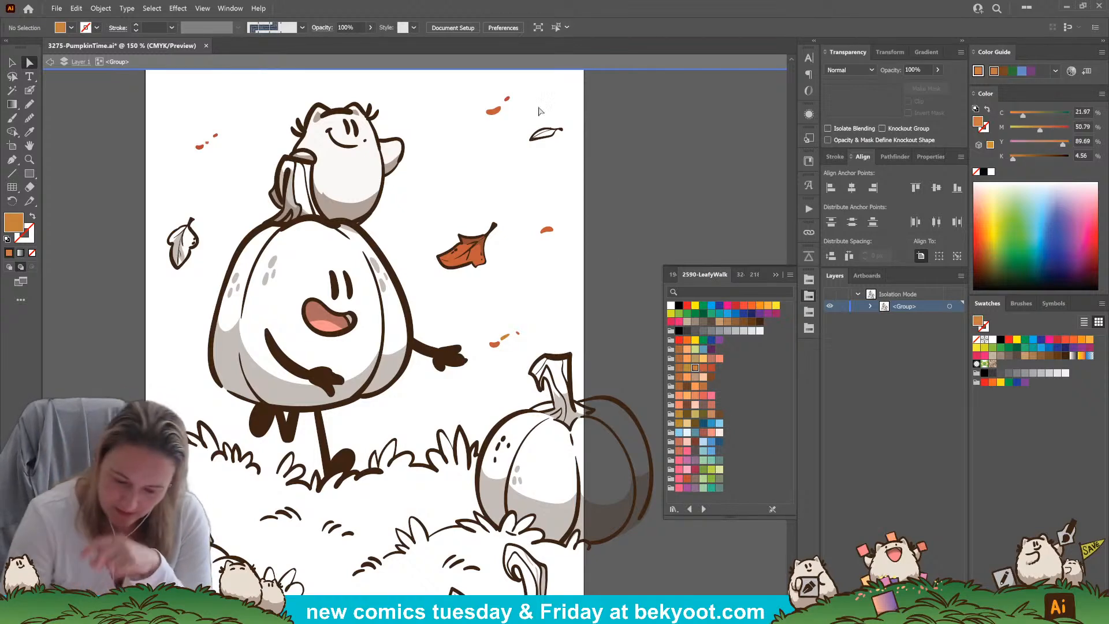
click(31, 104)
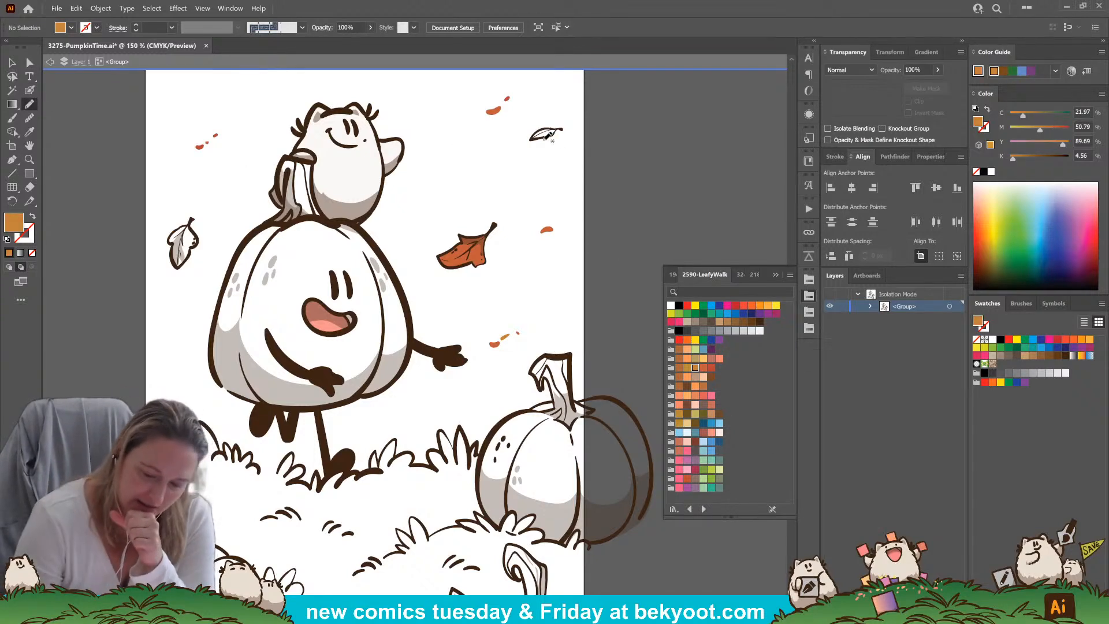
mouse_move(552, 133)
mouse_down()
mouse_move(536, 138)
mouse_move(563, 129)
mouse_up()
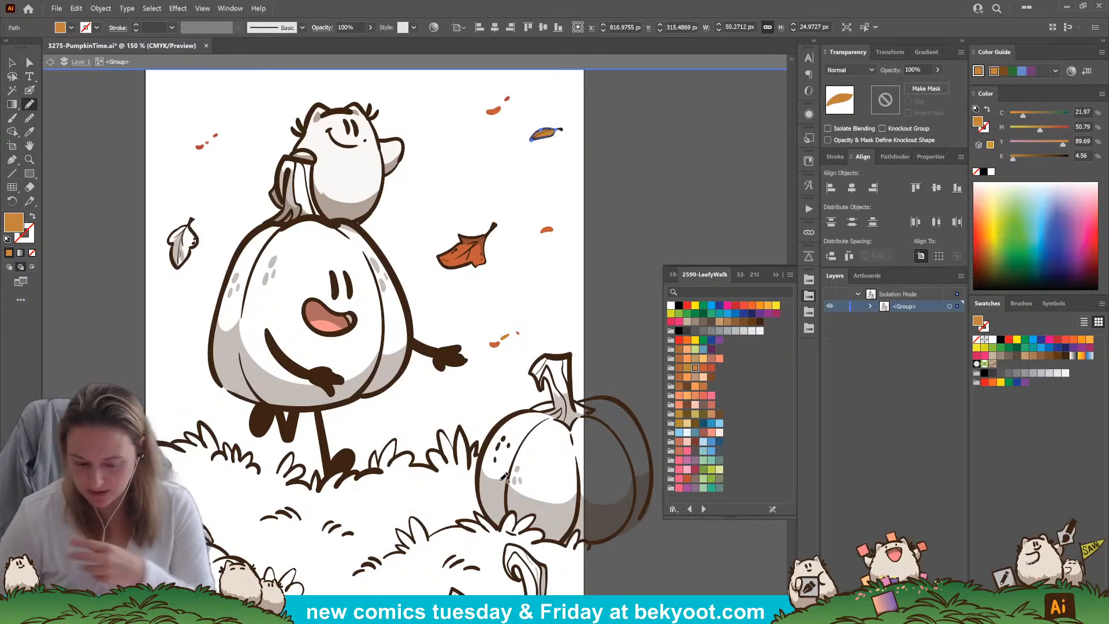
mouse_move(199, 238)
mouse_down()
mouse_move(184, 263)
mouse_move(174, 259)
mouse_move(180, 223)
mouse_move(198, 227)
mouse_up()
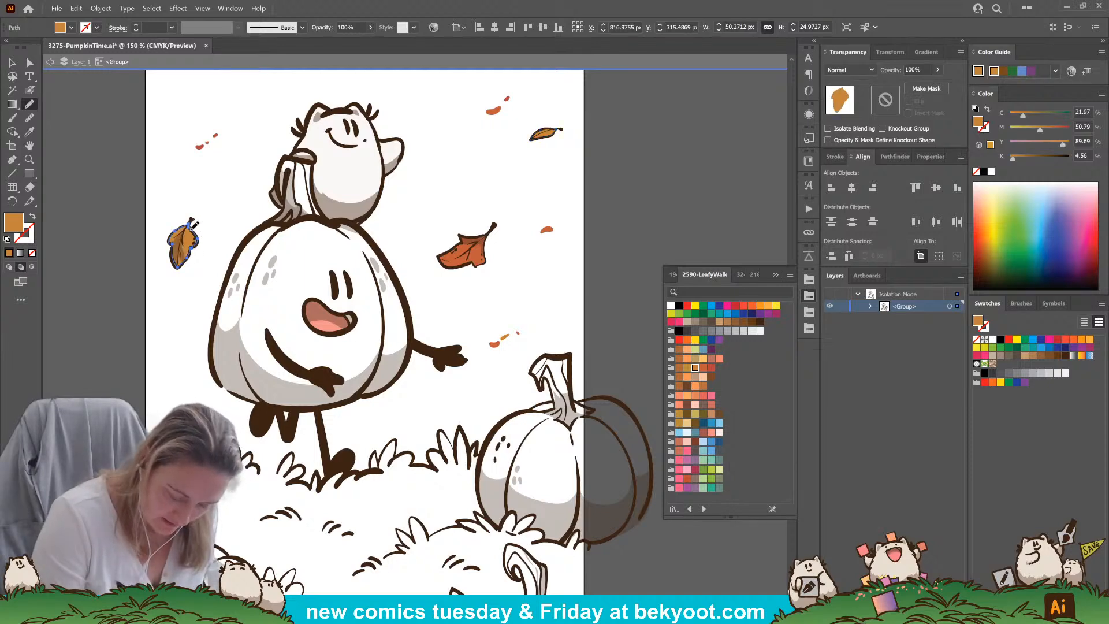
ctrl+click(618, 195)
Fill the right-hand pumpkin's stem with the golden brown swatch using the Pencil, and refine the fill's anchor points along the ink outline
drag(421, 502, 389, 444)
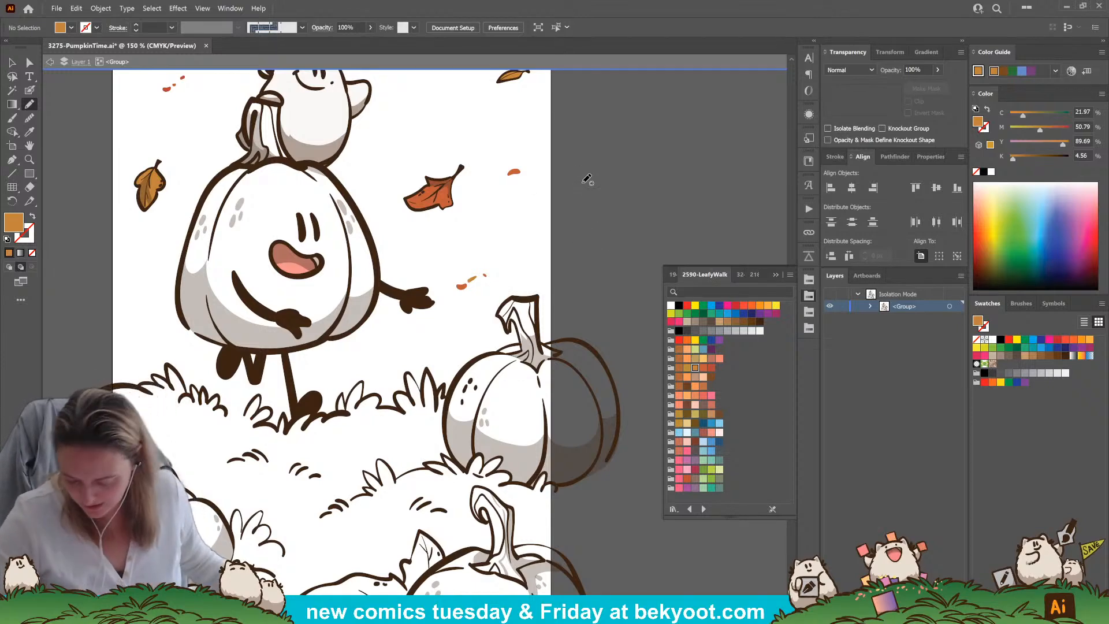
click(678, 414)
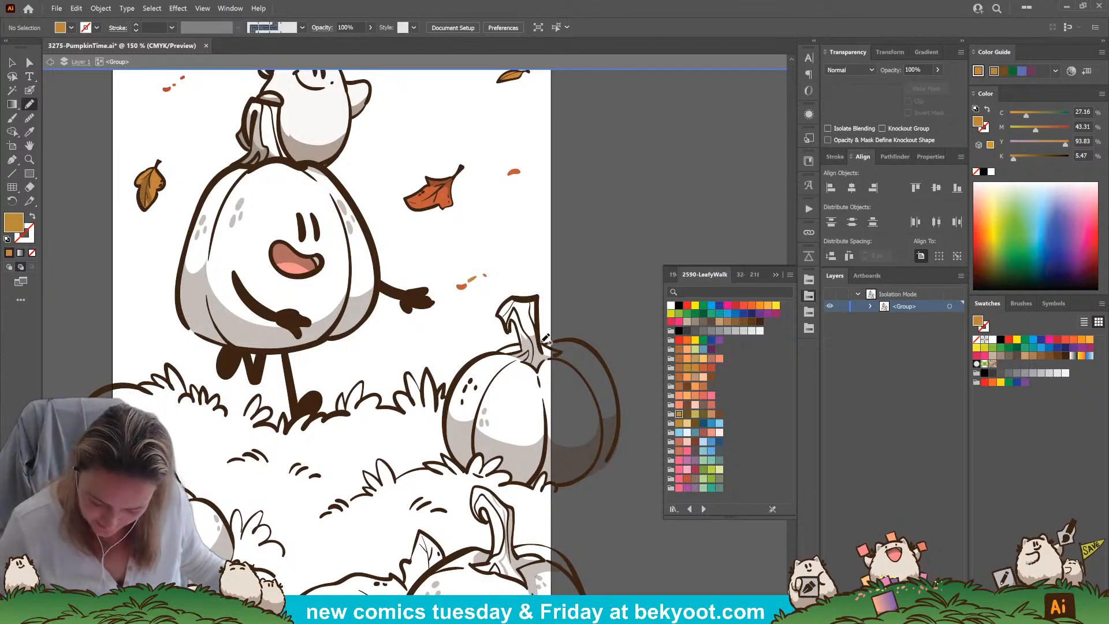
mouse_move(555, 349)
mouse_down()
mouse_move(508, 353)
mouse_move(523, 349)
mouse_move(513, 318)
mouse_move(508, 328)
mouse_move(499, 314)
mouse_move(504, 303)
mouse_move(540, 296)
mouse_move(538, 364)
mouse_up()
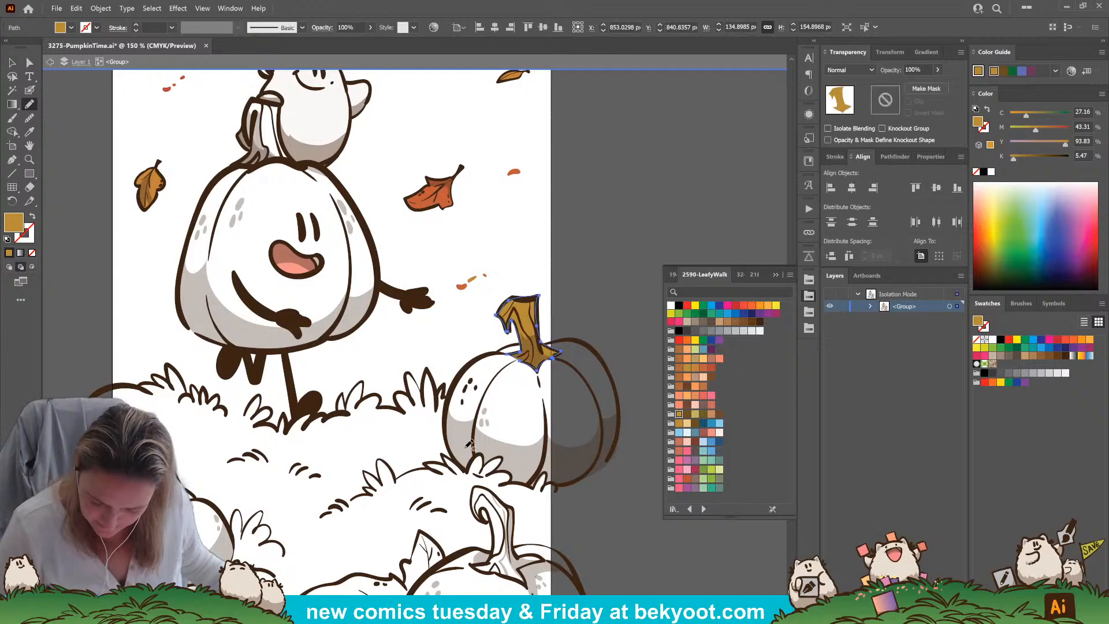
key(a)
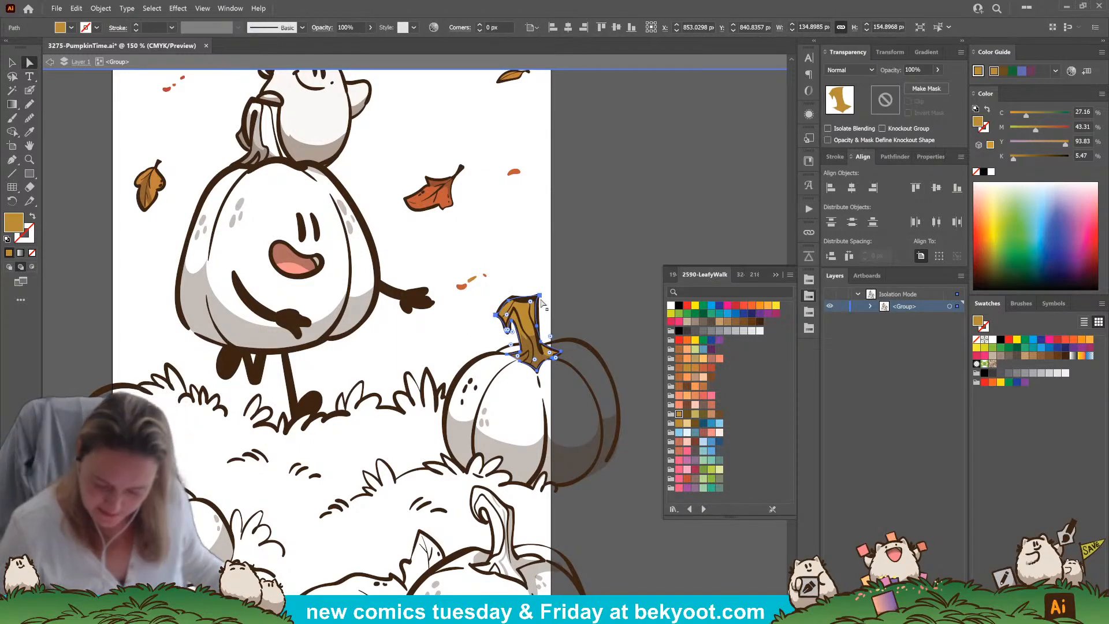
click(535, 298)
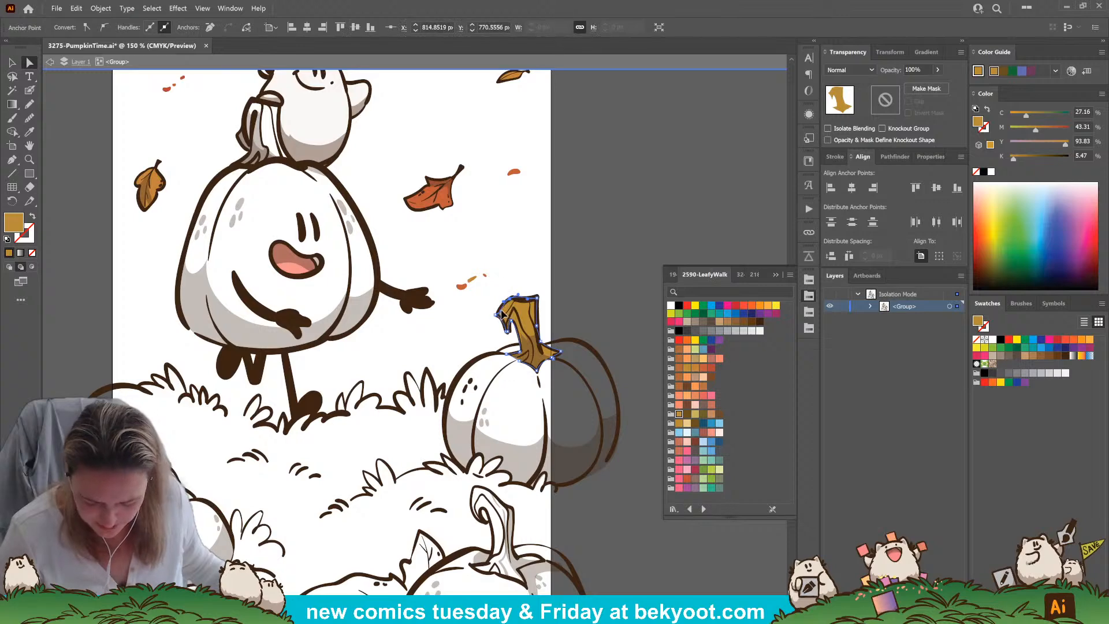
click(558, 349)
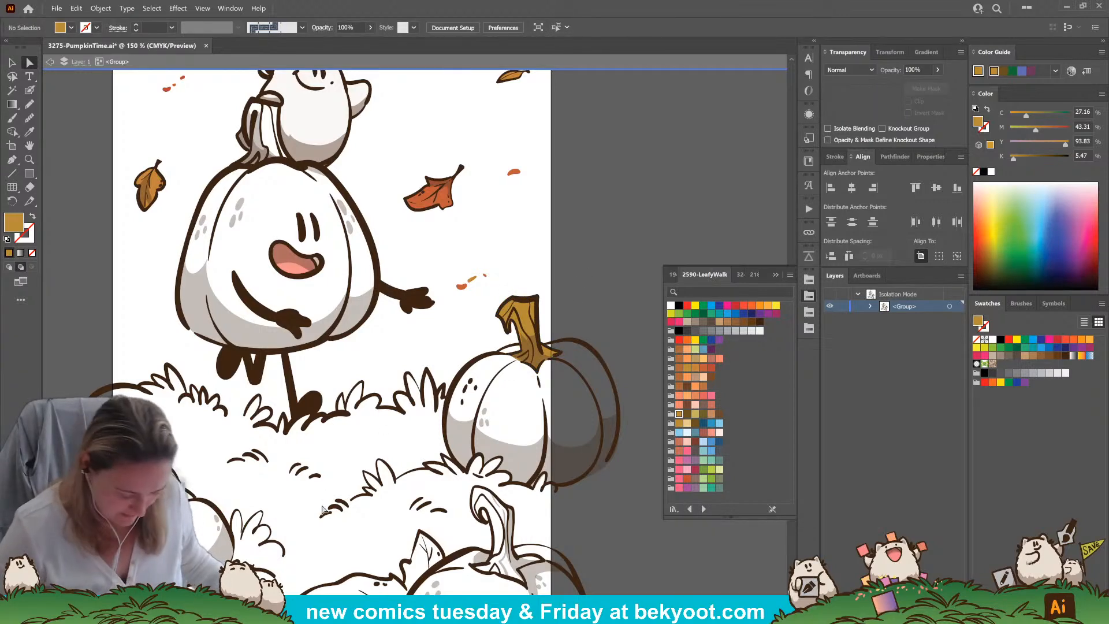
Fill the small left pumpkin's curled stem with the yellow-olive swatch using the Pencil, and adjust its anchor points to the line art
scroll(289, 404, down, 4)
key(n)
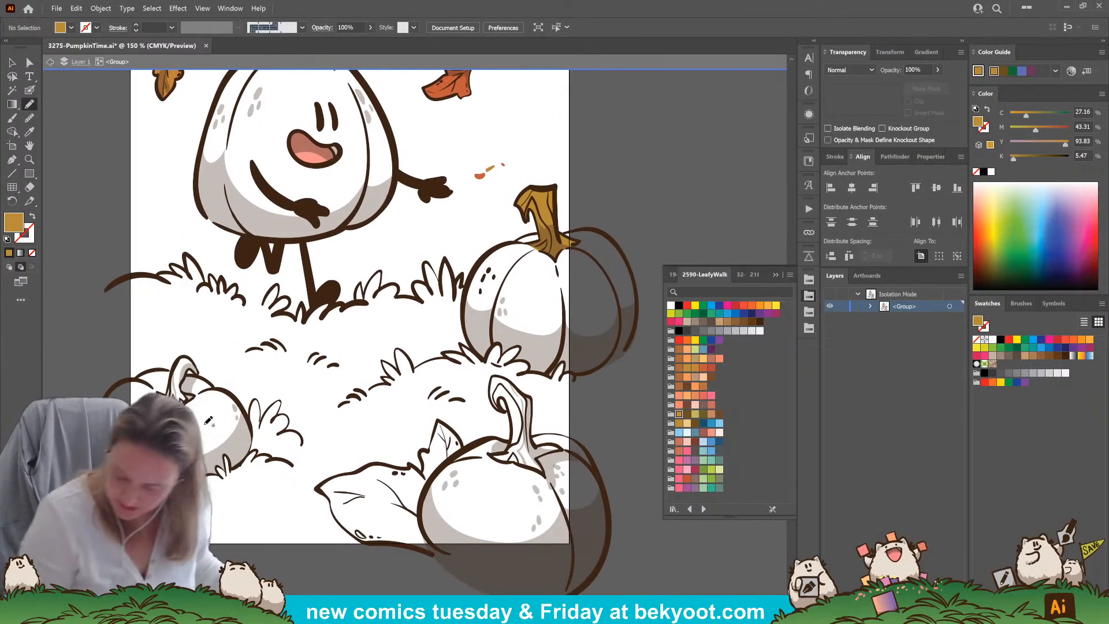
click(695, 414)
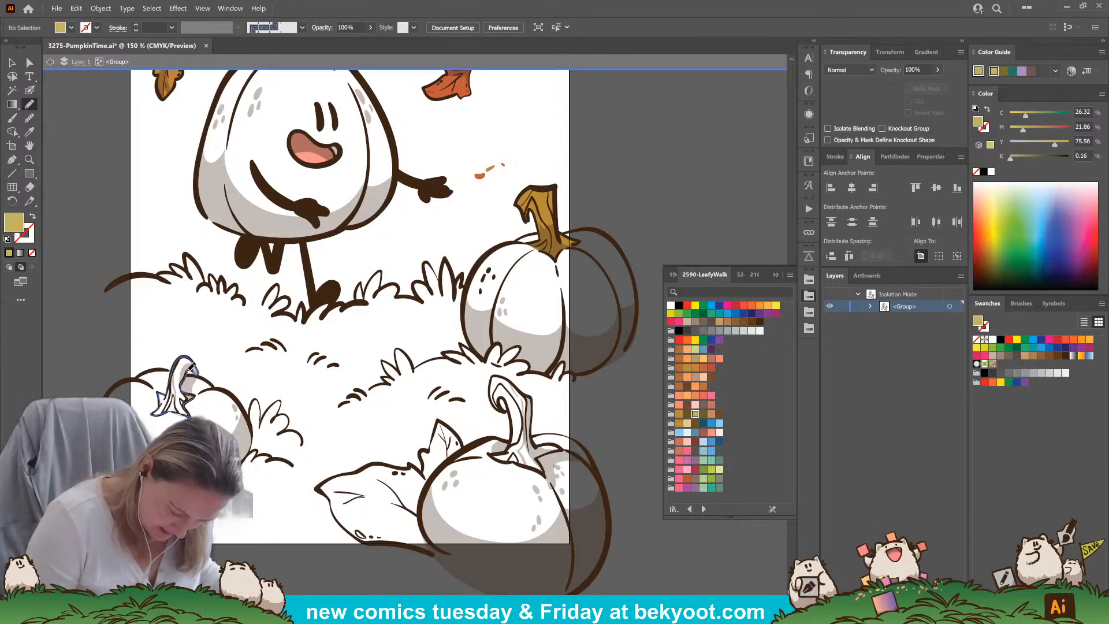
drag(194, 370, 191, 371)
key(a)
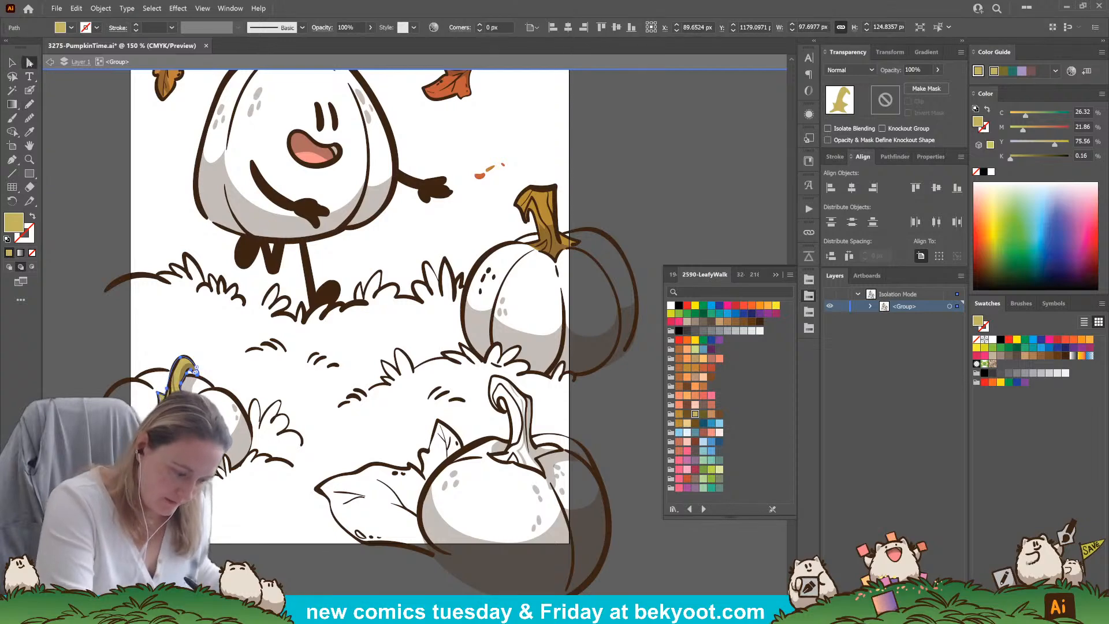
click(157, 408)
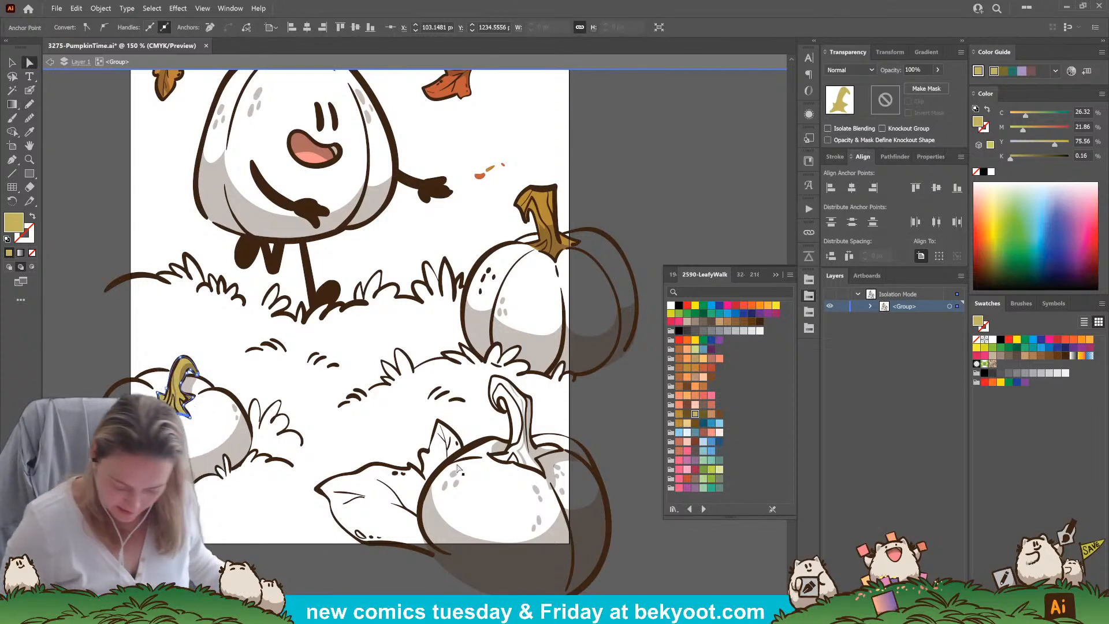
click(602, 441)
Fill the lower-right foreground pumpkin's stem with the dark olive swatch using the Pencil, and adjust the anchor at its curled tip
drag(602, 441, 586, 396)
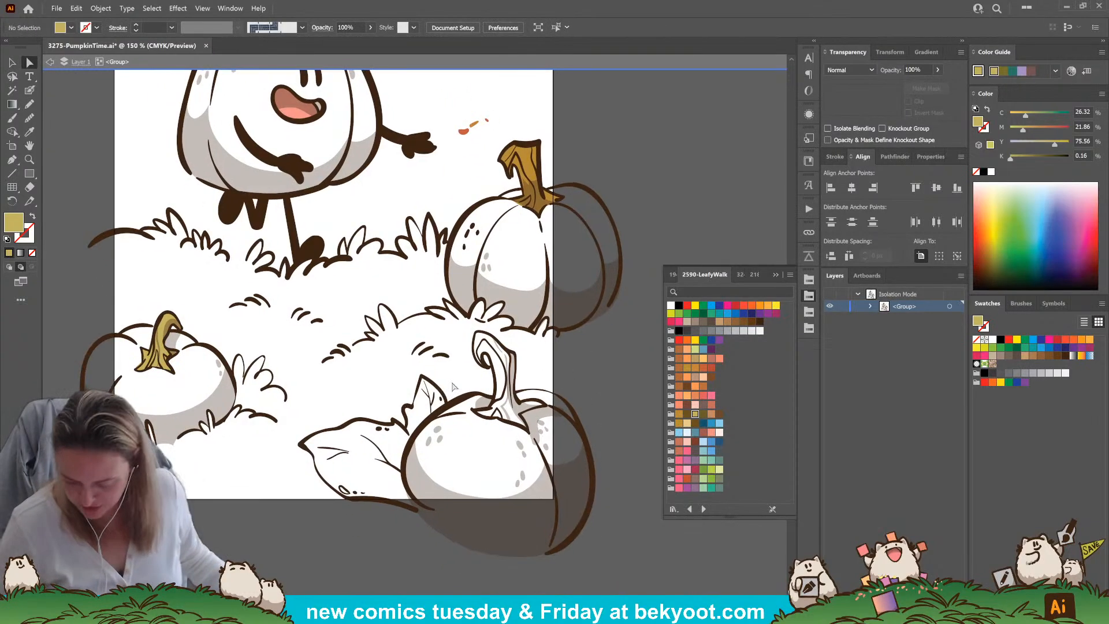
click(703, 414)
key(n)
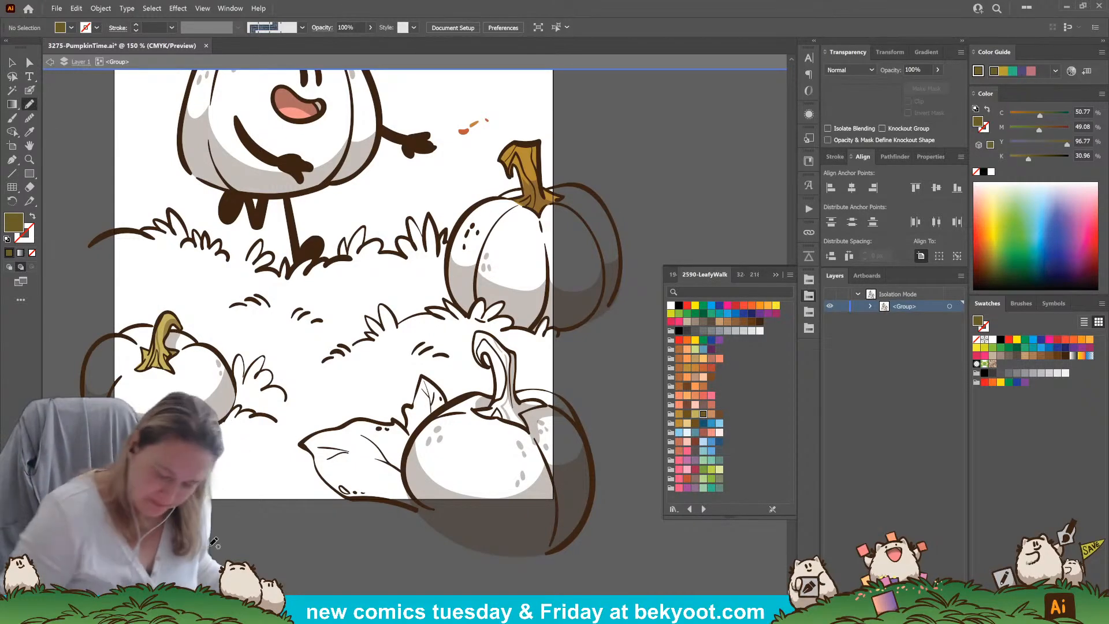
mouse_move(473, 407)
mouse_down()
mouse_move(529, 429)
mouse_move(521, 413)
mouse_move(546, 407)
mouse_move(517, 396)
mouse_move(515, 352)
mouse_move(484, 330)
mouse_move(477, 355)
mouse_move(489, 367)
mouse_move(493, 357)
mouse_move(495, 401)
mouse_up()
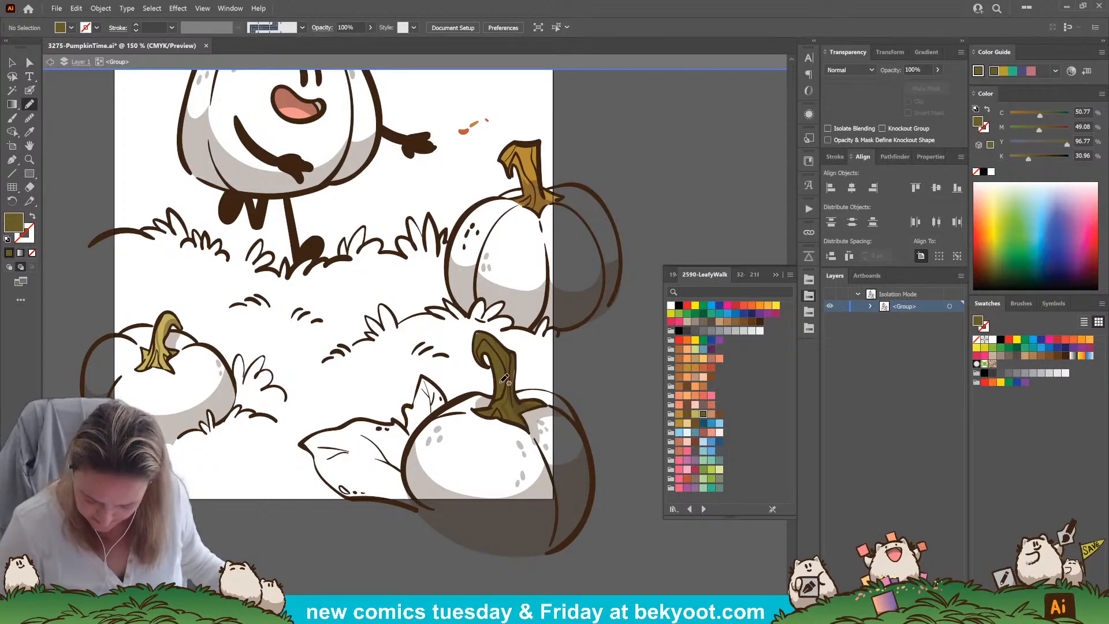
key(a)
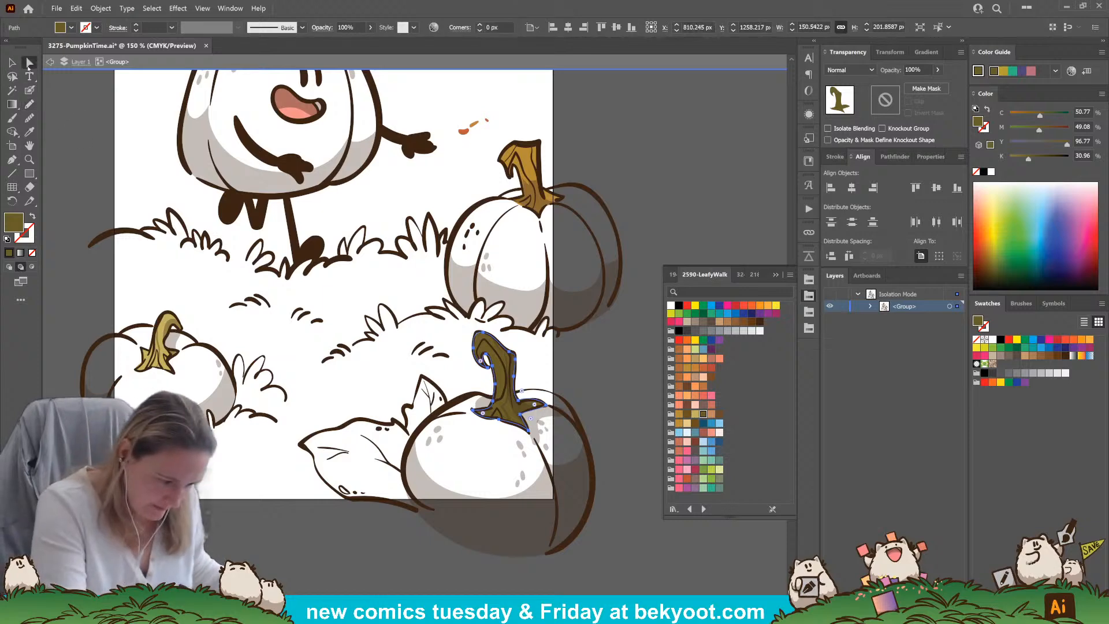
click(481, 333)
drag(481, 331, 480, 331)
click(412, 540)
Refine the anchor points along the right edge of the foreground pumpkin's dark olive stem fill so it follows the inked outline
drag(424, 558, 406, 536)
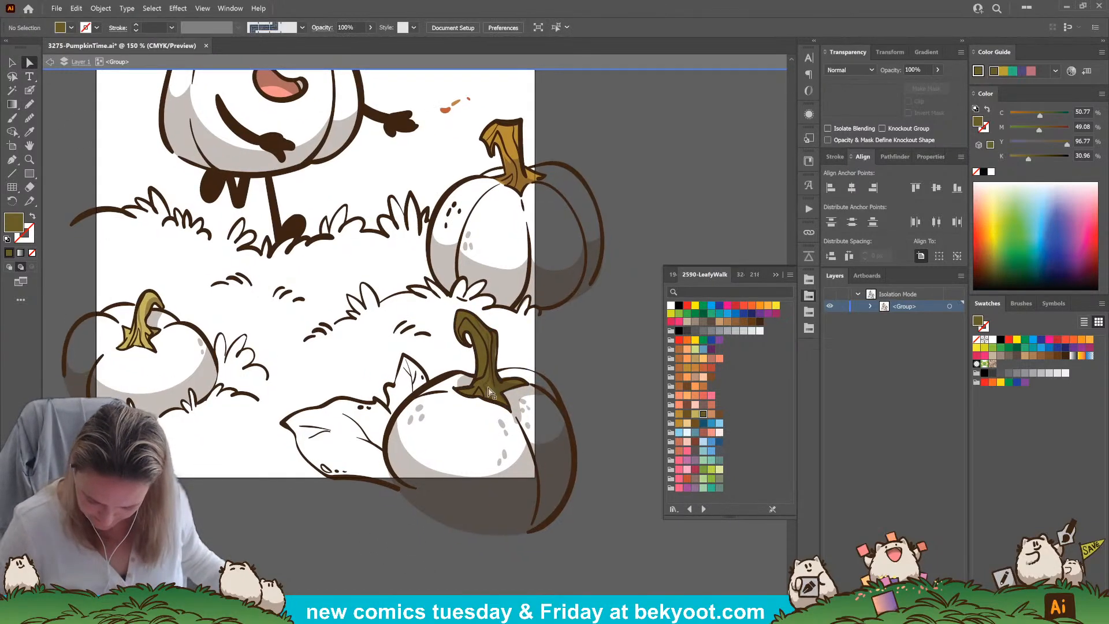
click(482, 355)
click(497, 351)
click(538, 346)
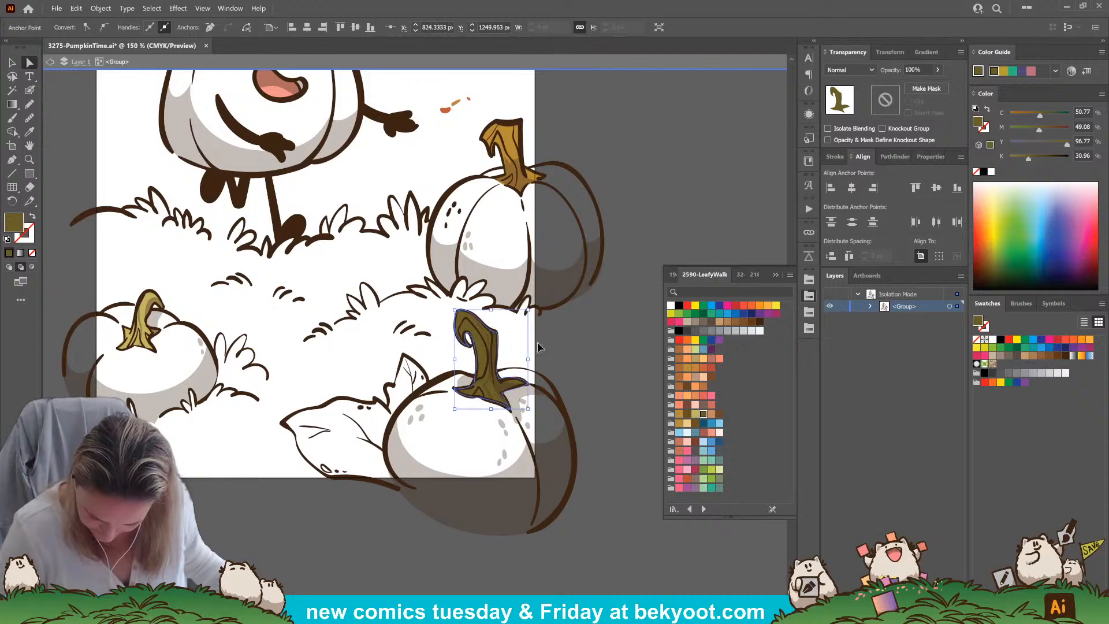
click(483, 367)
click(504, 383)
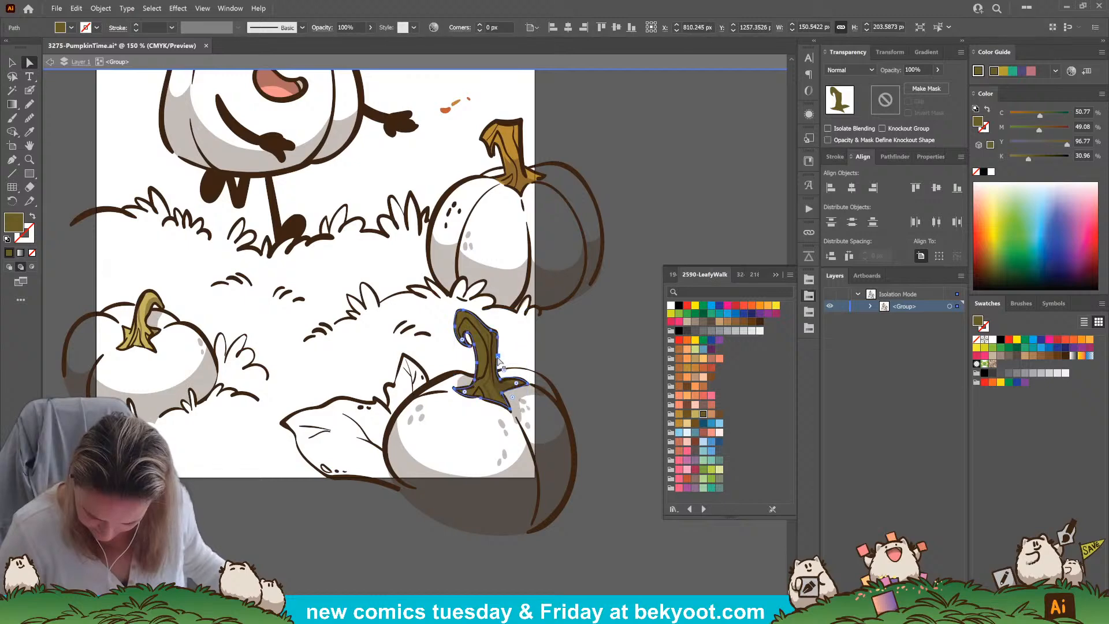
click(498, 359)
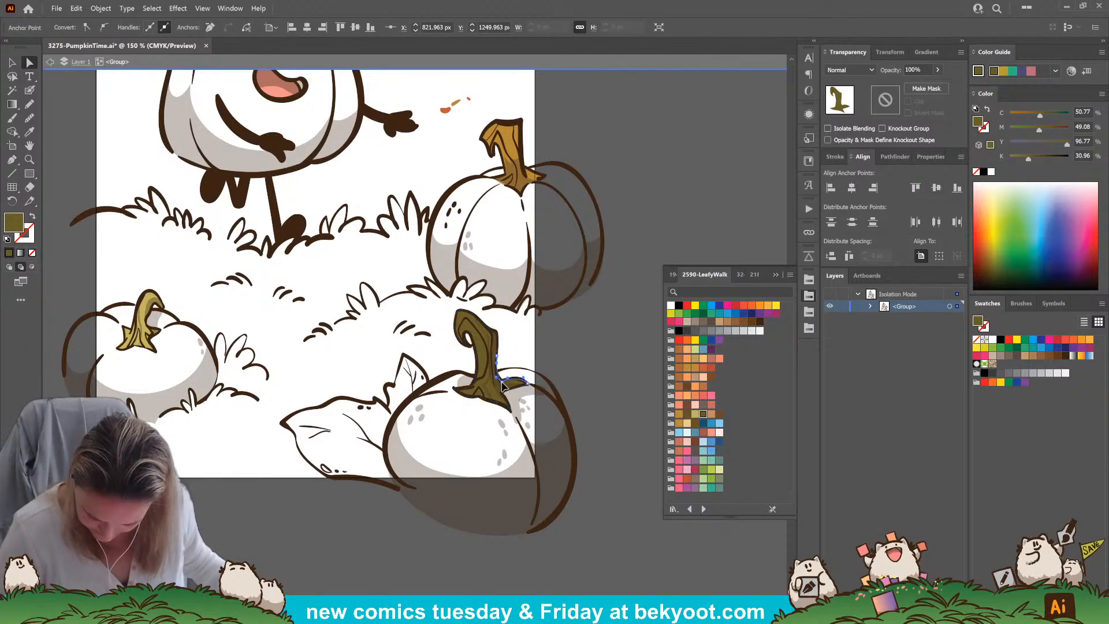
click(559, 359)
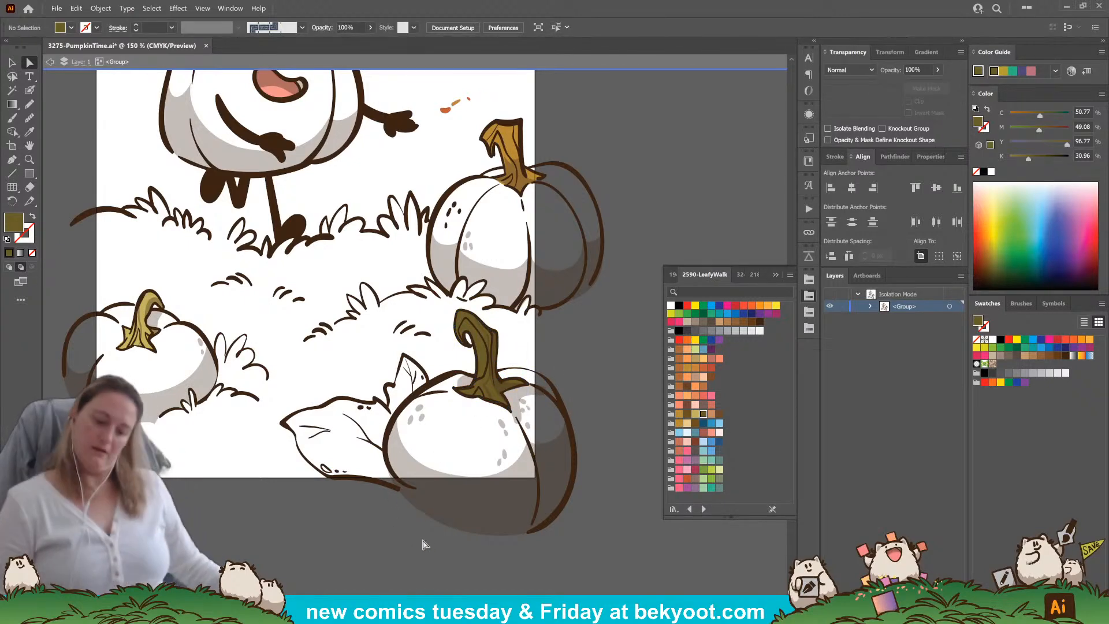
Fill the body of the right-hand pumpkin behind the grass with the red-orange swatch by tracing its outline with the Pencil
drag(391, 449, 409, 469)
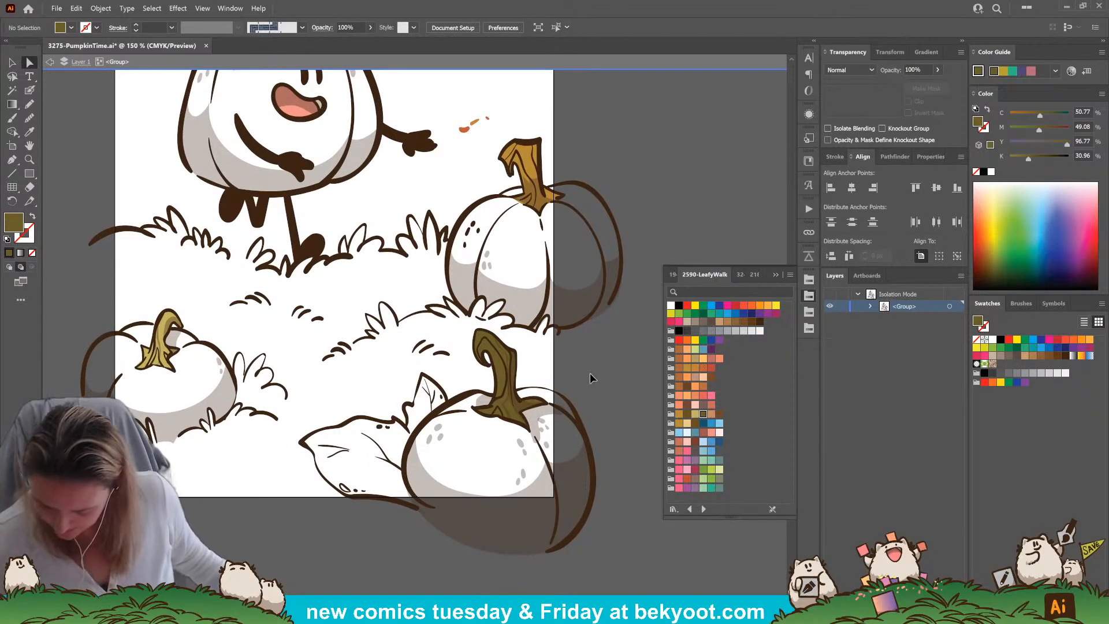
click(703, 368)
key(n)
drag(294, 539, 347, 530)
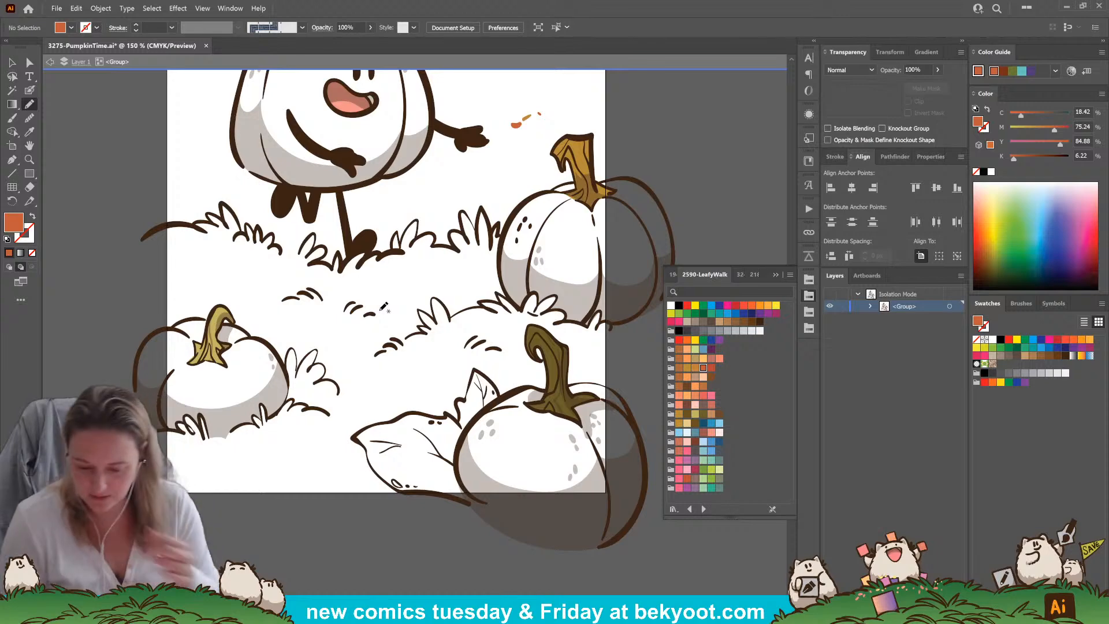
mouse_move(583, 352)
mouse_down()
mouse_move(523, 354)
mouse_move(456, 380)
mouse_up()
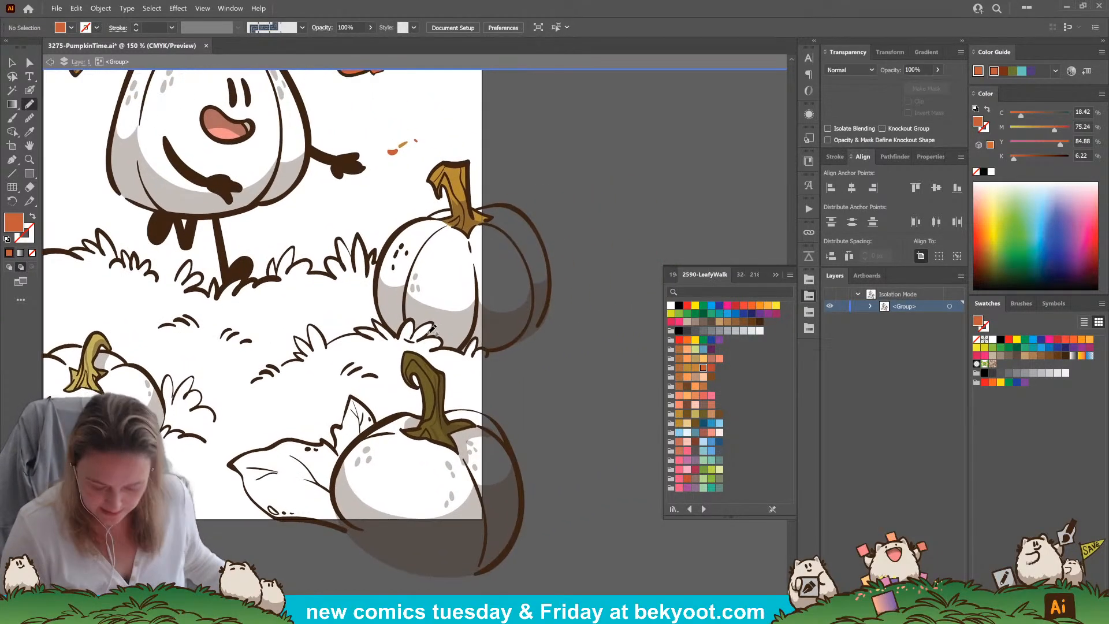
ctrl+click(408, 341)
key(Delete)
key(Delete)
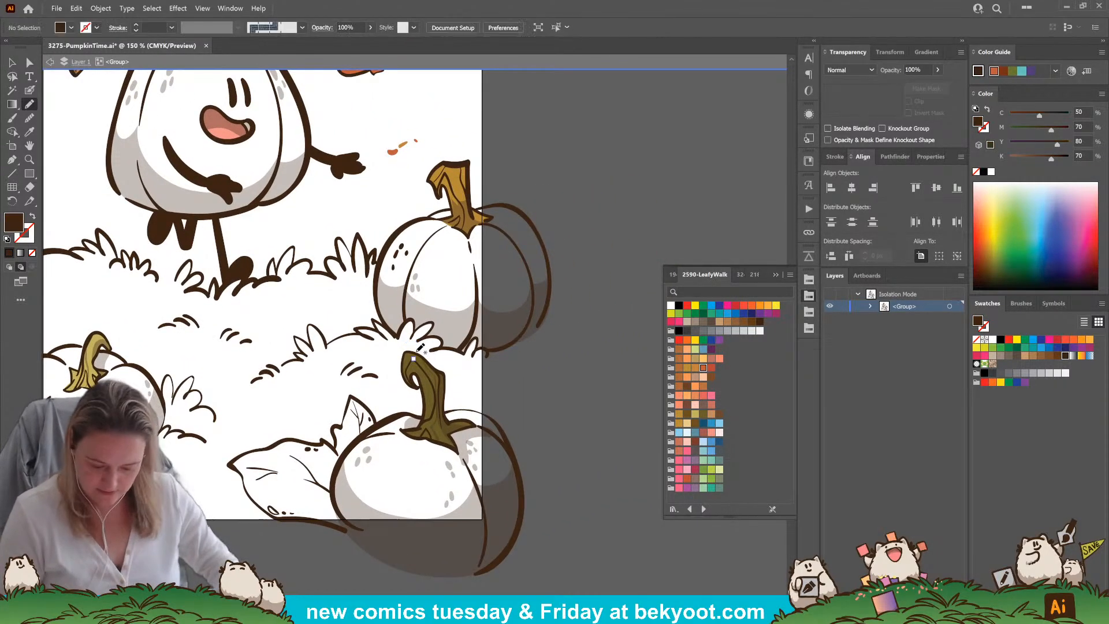
click(703, 369)
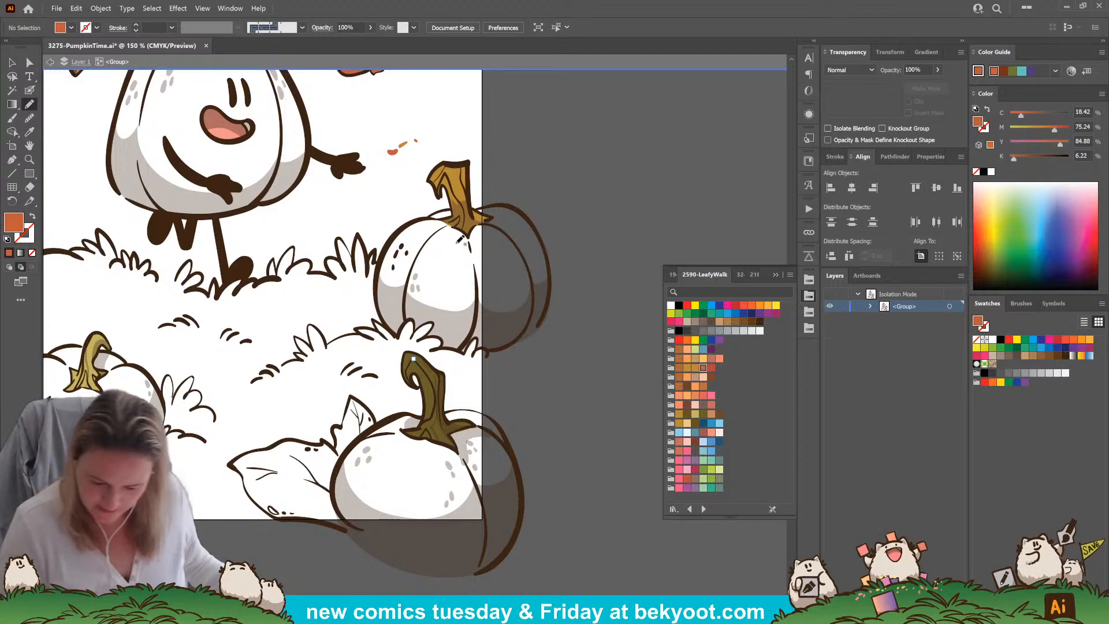
mouse_move(438, 211)
mouse_down()
mouse_move(382, 258)
mouse_move(382, 316)
mouse_move(398, 336)
mouse_move(412, 318)
mouse_move(416, 333)
mouse_move(434, 321)
mouse_move(427, 335)
mouse_move(441, 337)
mouse_move(440, 349)
mouse_move(464, 353)
mouse_move(475, 338)
mouse_move(488, 354)
mouse_move(541, 325)
mouse_move(550, 266)
mouse_move(515, 207)
mouse_move(460, 210)
mouse_up()
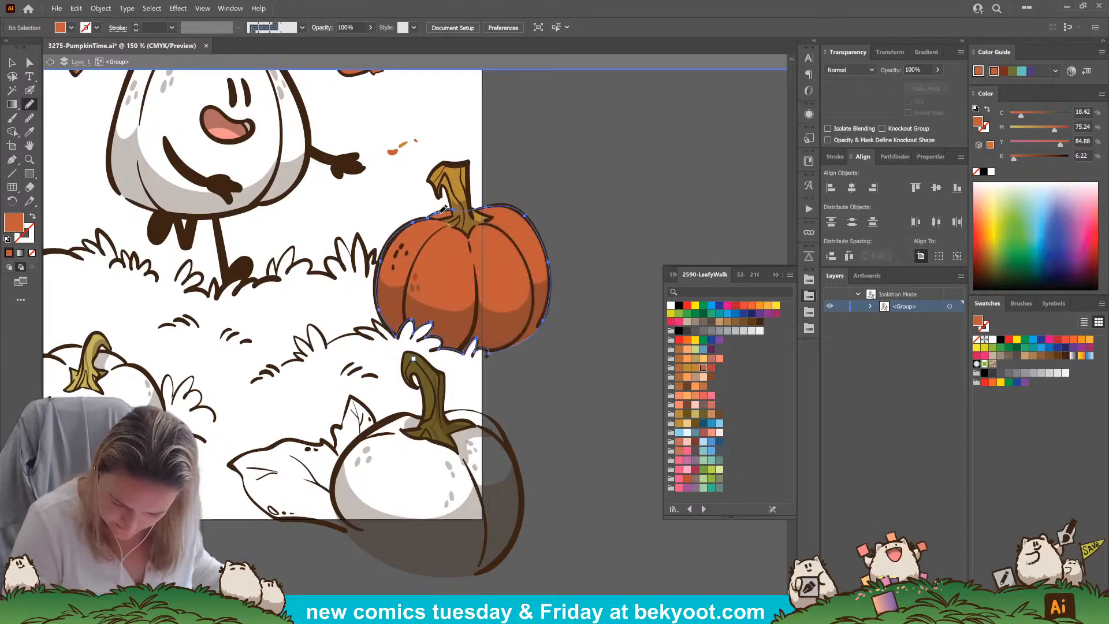
ctrl+click(559, 379)
Fill the small left pumpkin's body with the golden orange swatch, tracing around its outline and the grass blades with the Pencil
drag(596, 478, 647, 466)
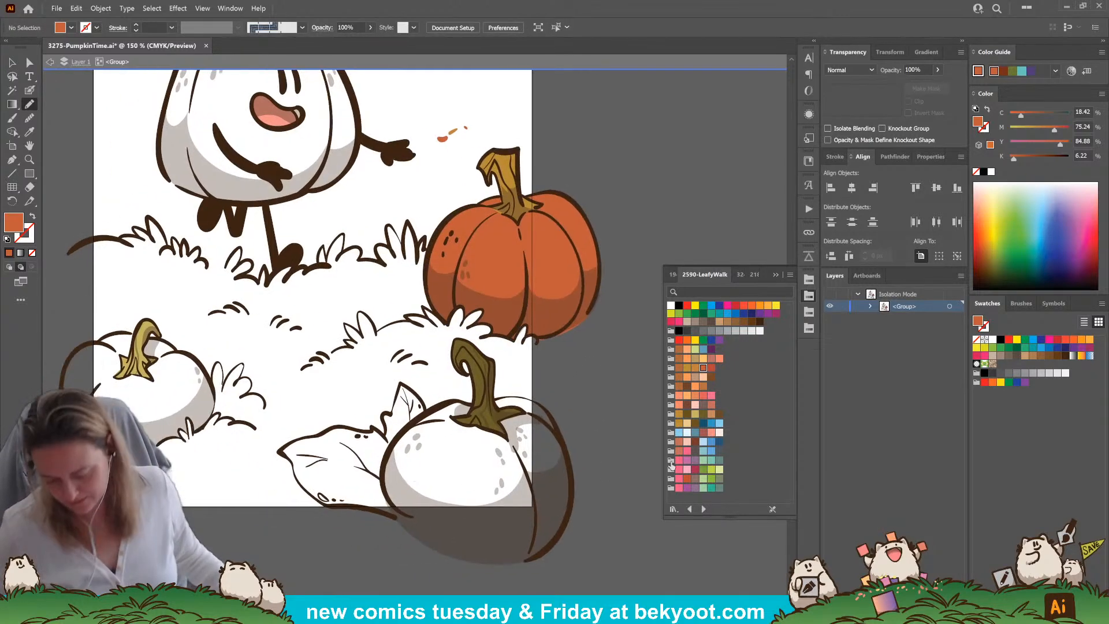
click(695, 367)
drag(202, 426, 311, 432)
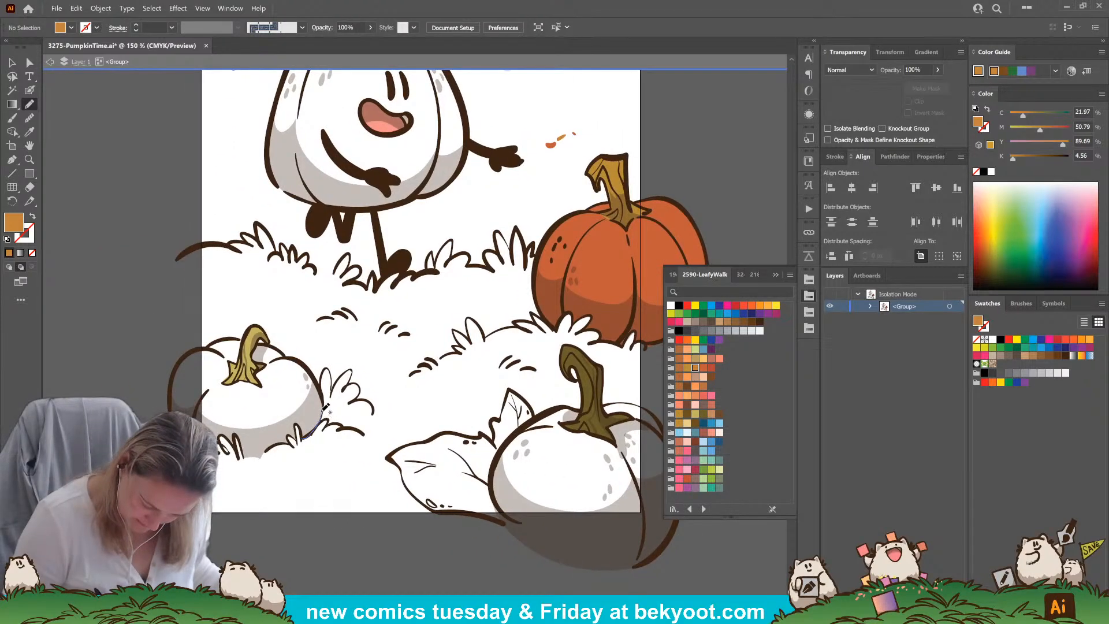
mouse_move(324, 390)
mouse_down()
mouse_move(289, 351)
mouse_move(239, 331)
mouse_move(217, 333)
mouse_move(177, 371)
mouse_up()
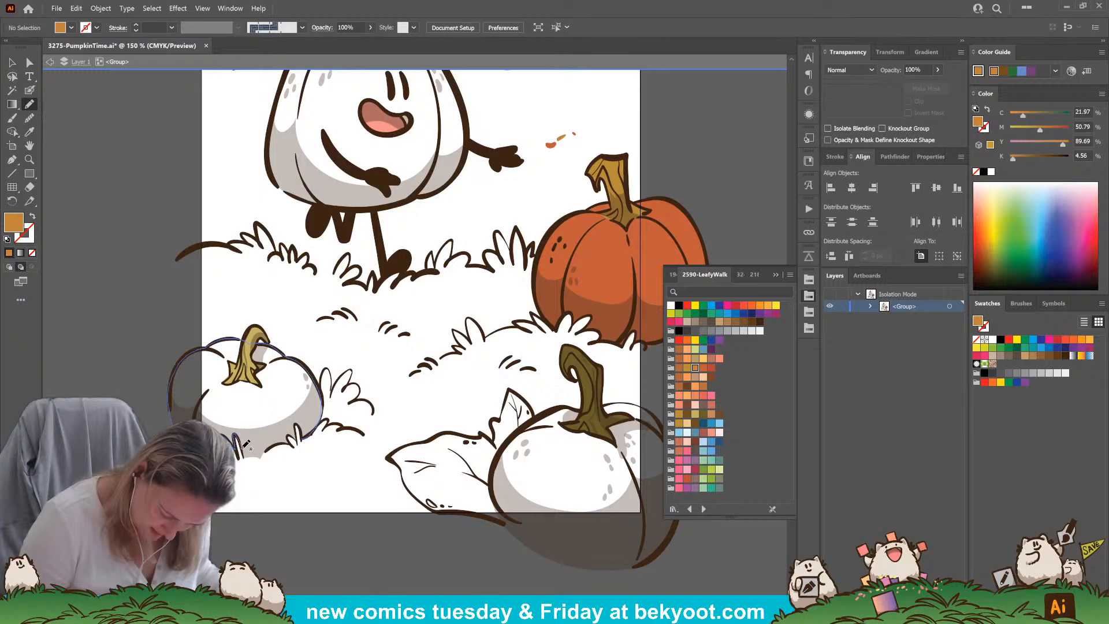
mouse_move(266, 450)
mouse_down()
mouse_move(297, 440)
mouse_move(297, 426)
mouse_move(306, 432)
mouse_up()
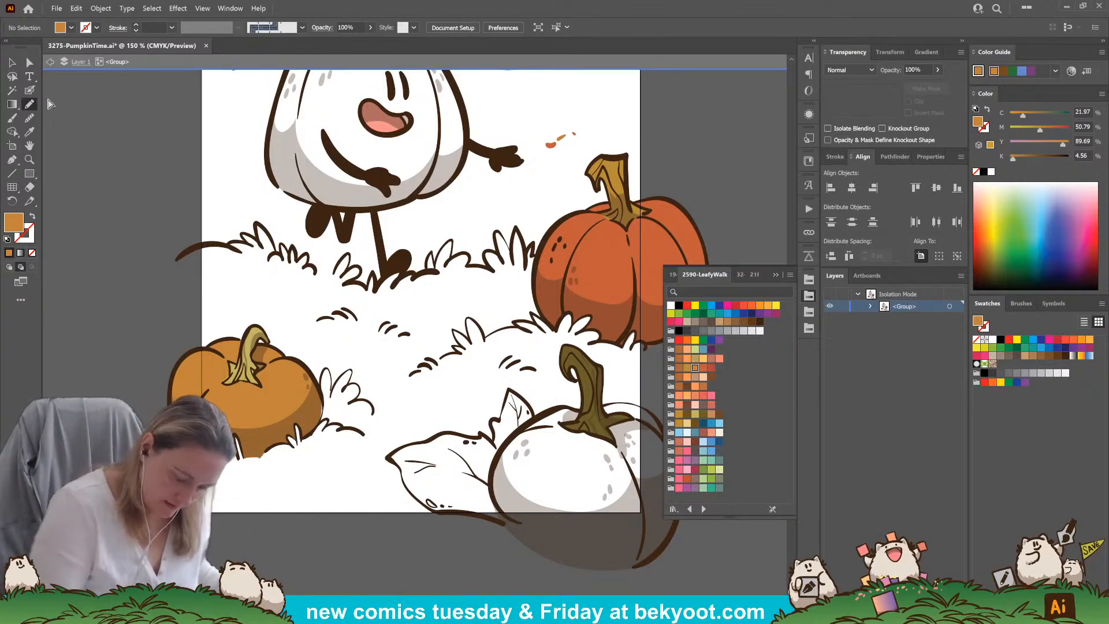
Nudge the right edge of the small left pumpkin's golden orange fill to meet its inked outline, and deselect it
click(30, 62)
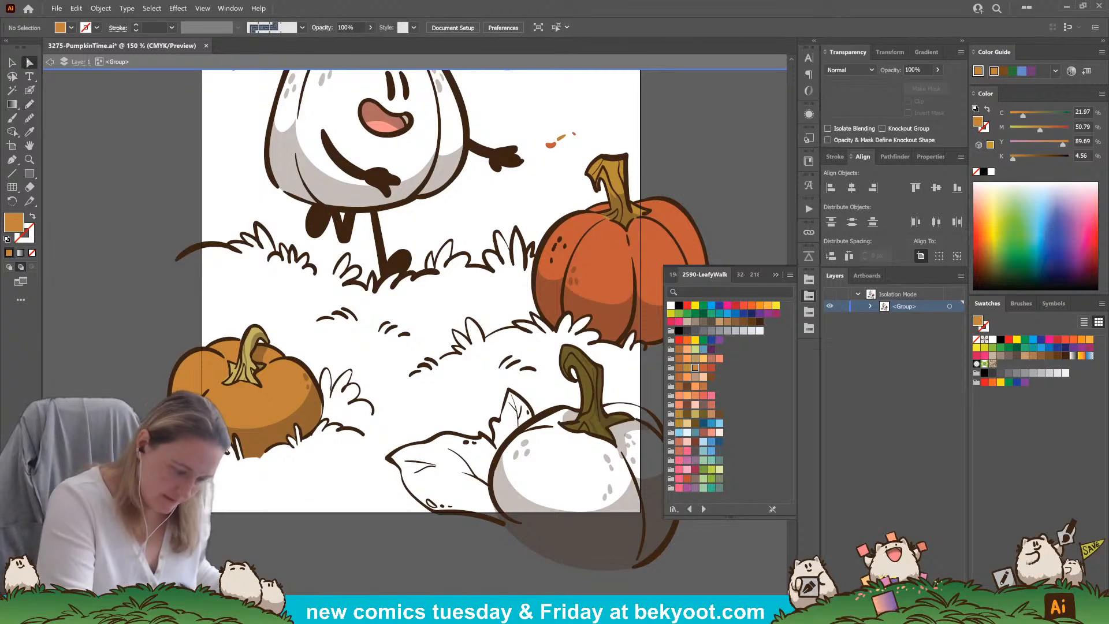
click(289, 408)
drag(321, 404, 325, 404)
ctrl+click(320, 523)
click(322, 526)
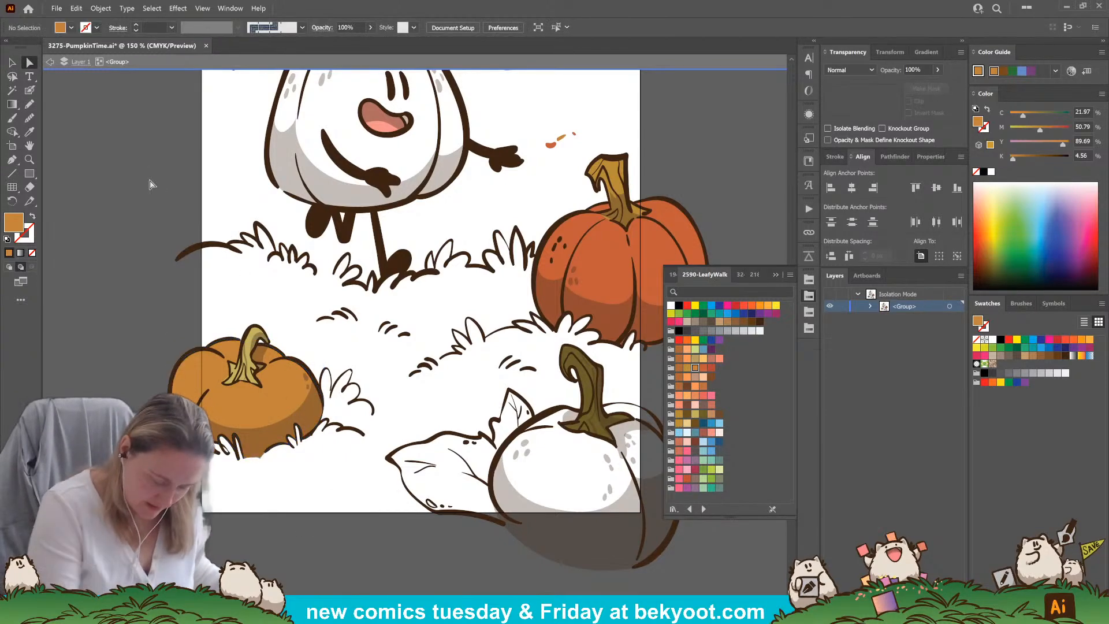
Refine the anchor points along the left edge and lower-left tip of the small left pumpkin's stem fill to follow the ink
click(249, 352)
click(234, 530)
key(n)
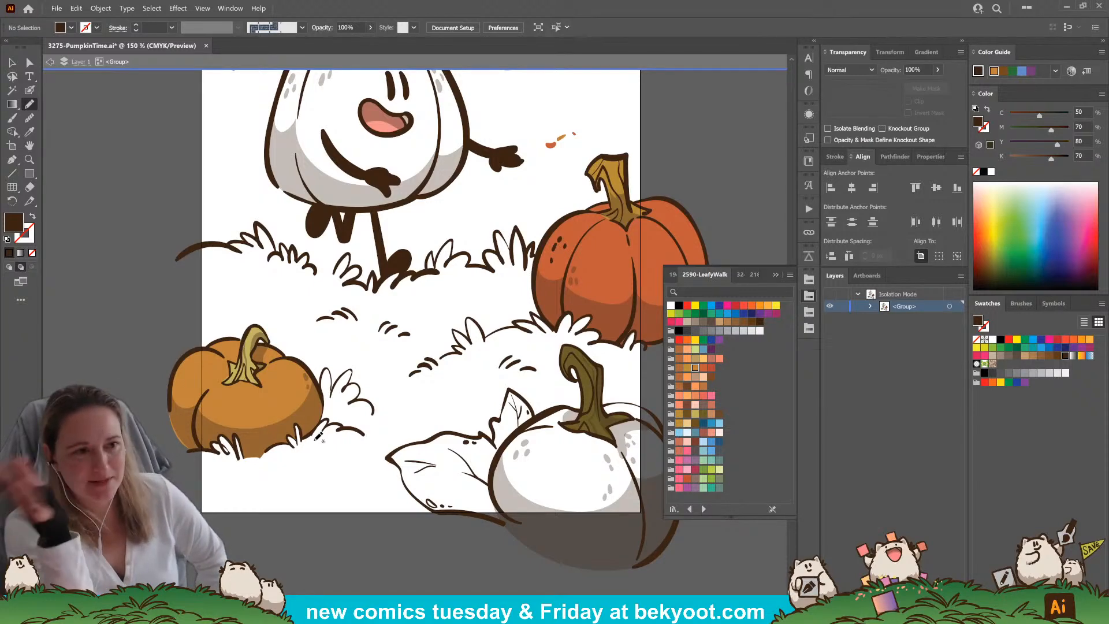
key(a)
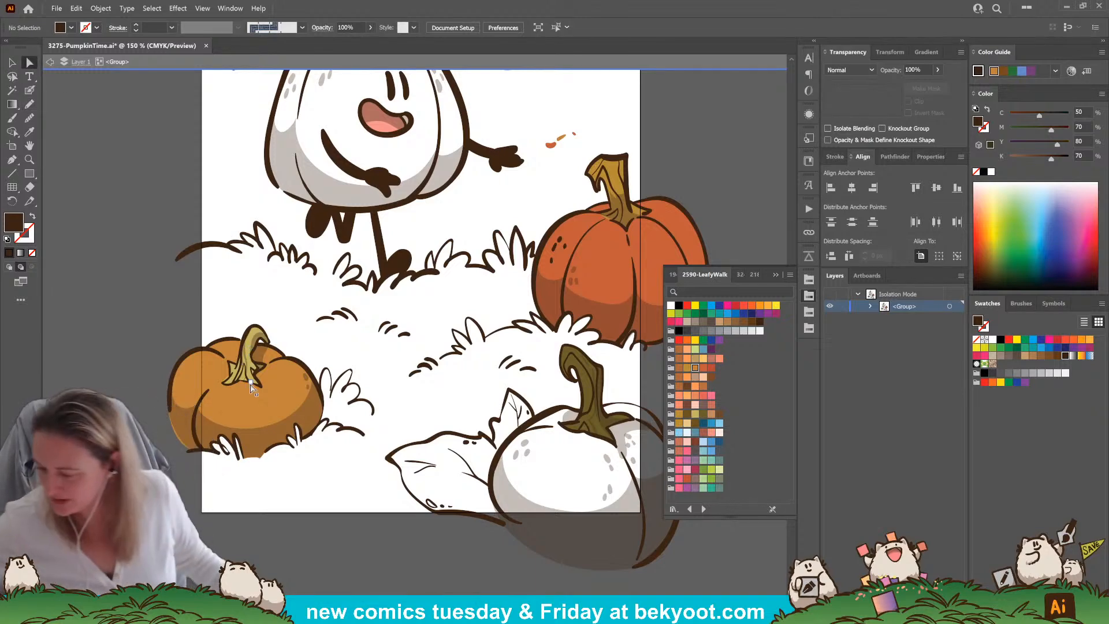
scroll(260, 388, up, 2)
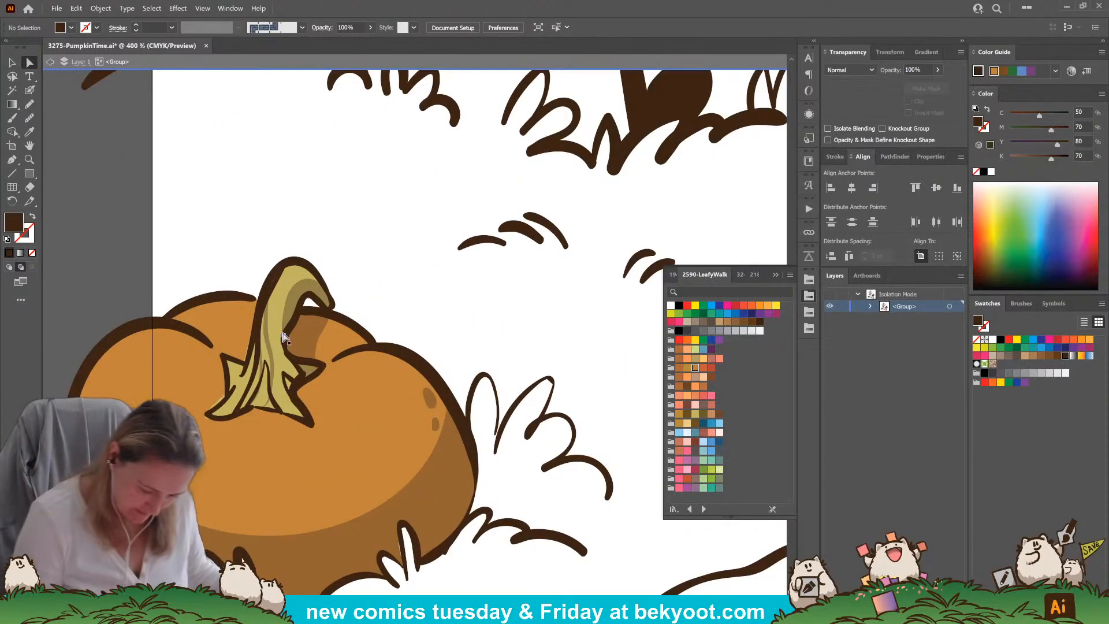
click(248, 356)
drag(247, 345, 250, 350)
drag(227, 392, 211, 410)
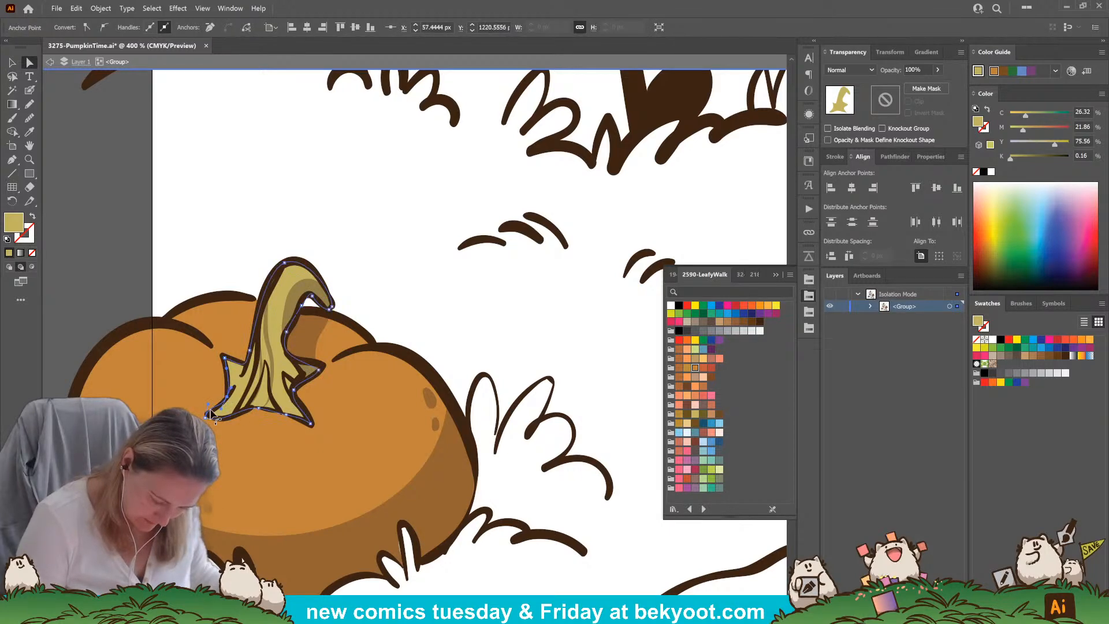
click(234, 418)
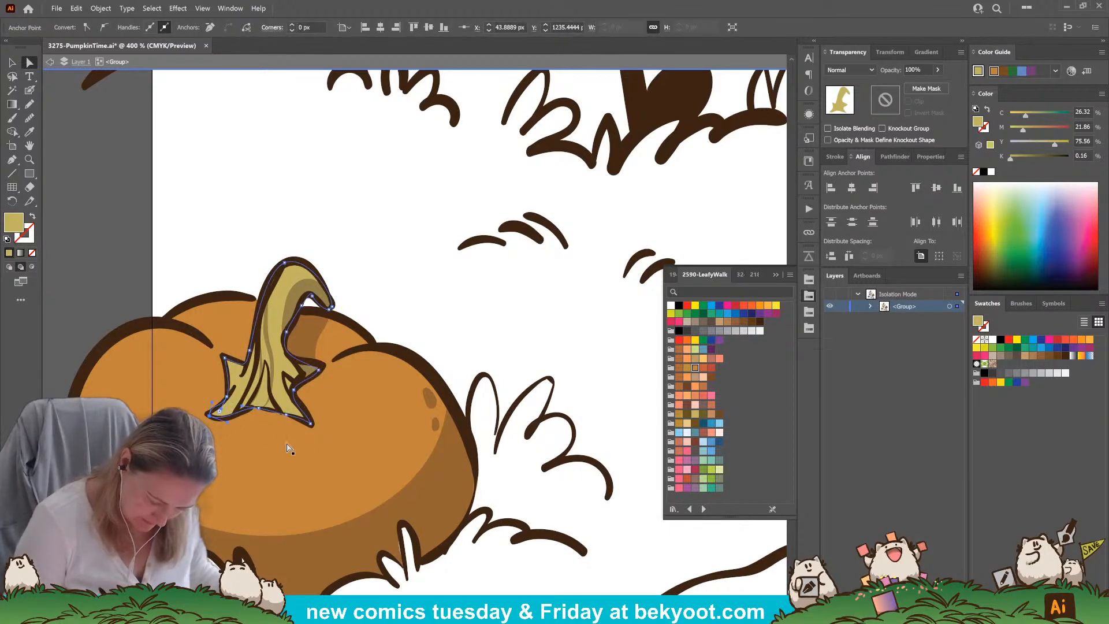
Adjust the anchor points on the right spike and inner curve of the small left pumpkin's stem fill, and deselect it
click(319, 372)
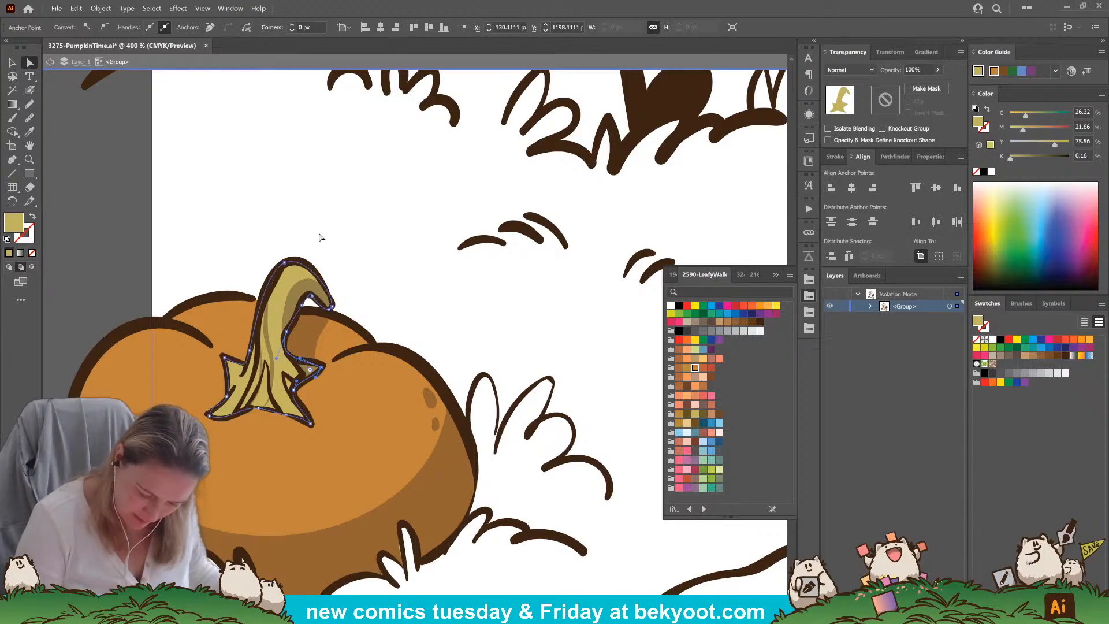
click(313, 300)
drag(312, 289, 306, 288)
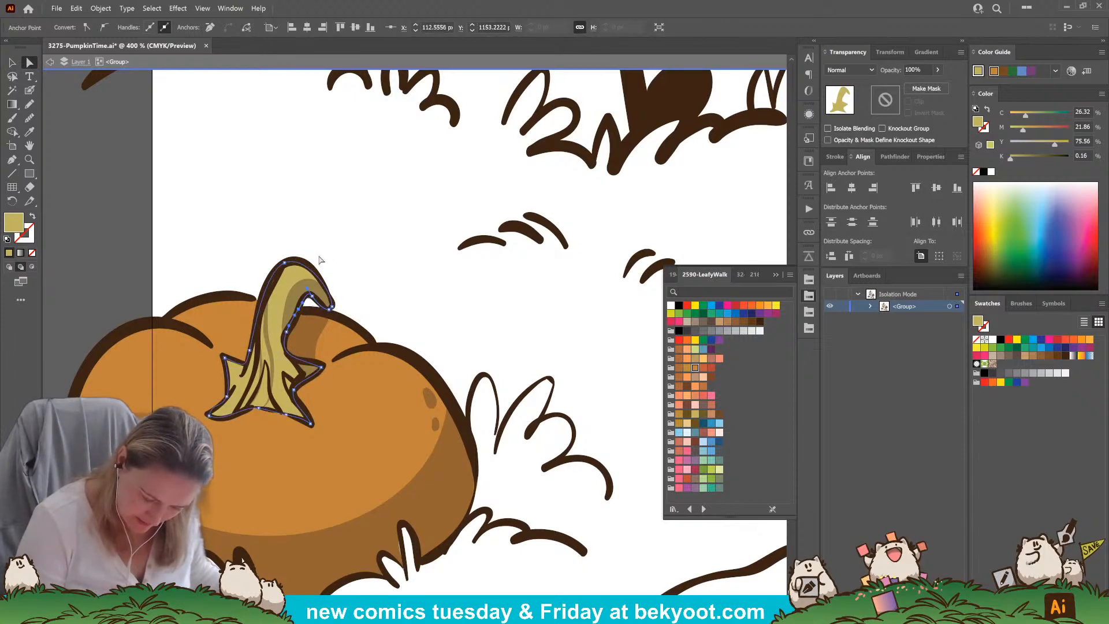
click(354, 247)
scroll(379, 497, down, 3)
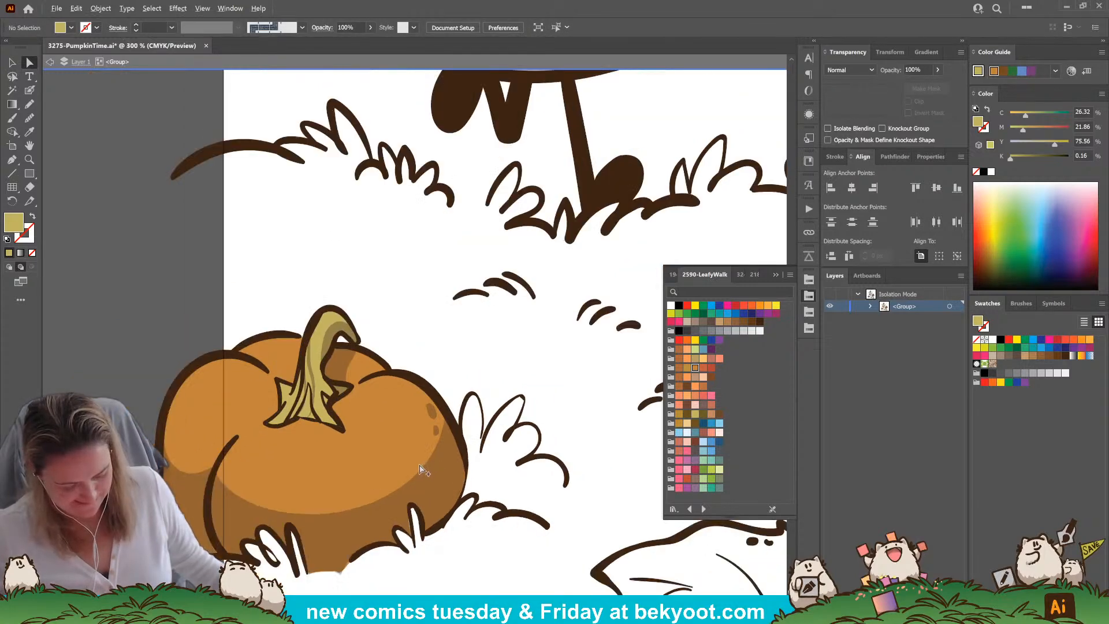
Shade the small left pumpkin's body around the stem base with the Pencil, matching the existing dark brown 30% opacity shadow
scroll(381, 478, down, 3)
scroll(381, 478, right, 4)
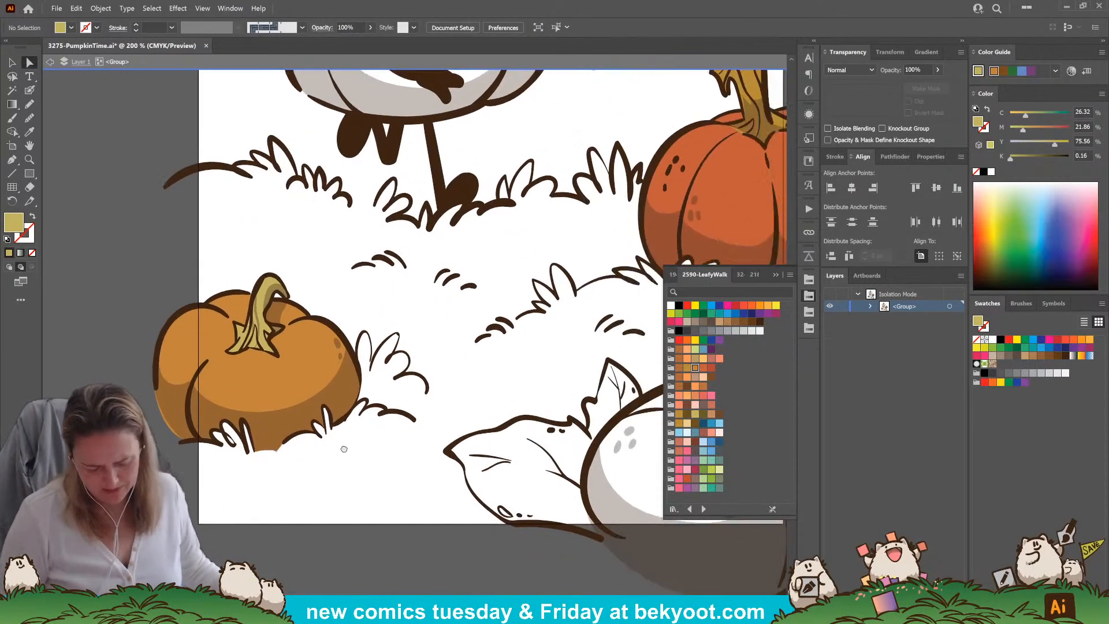
key(n)
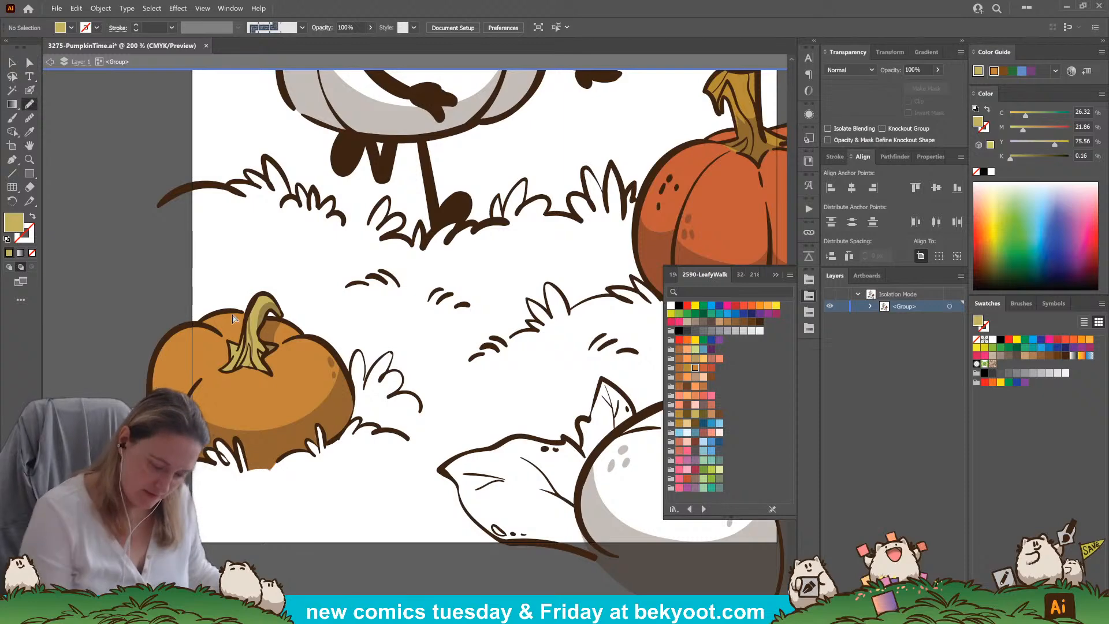
ctrl+click(202, 433)
key(ctrl+shift+a)
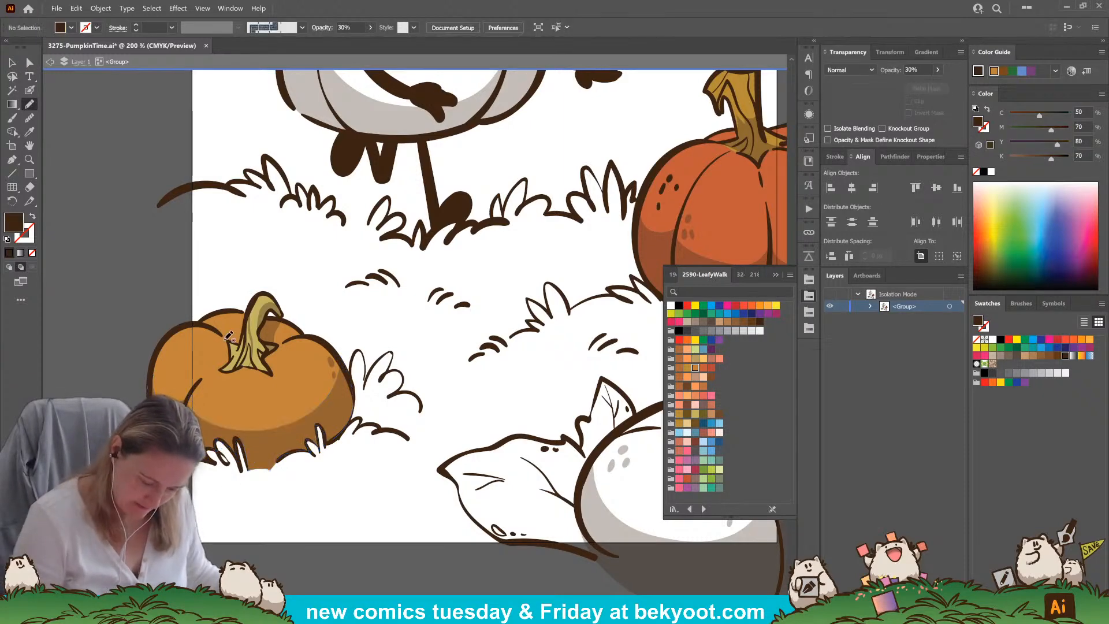
mouse_move(209, 372)
mouse_down()
mouse_move(265, 370)
mouse_move(223, 370)
mouse_move(228, 341)
mouse_move(239, 343)
mouse_move(219, 326)
mouse_up()
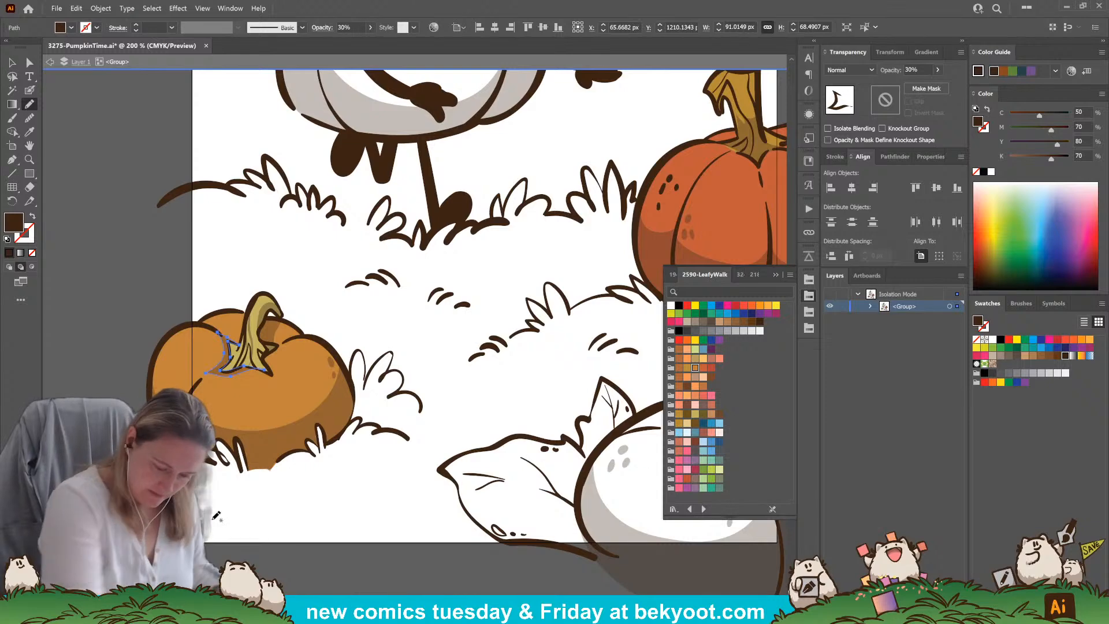
key(ctrl+shift+a)
Dab small dark brown spots at 30% opacity onto the small left pumpkin's body with the Blob Brush
click(29, 90)
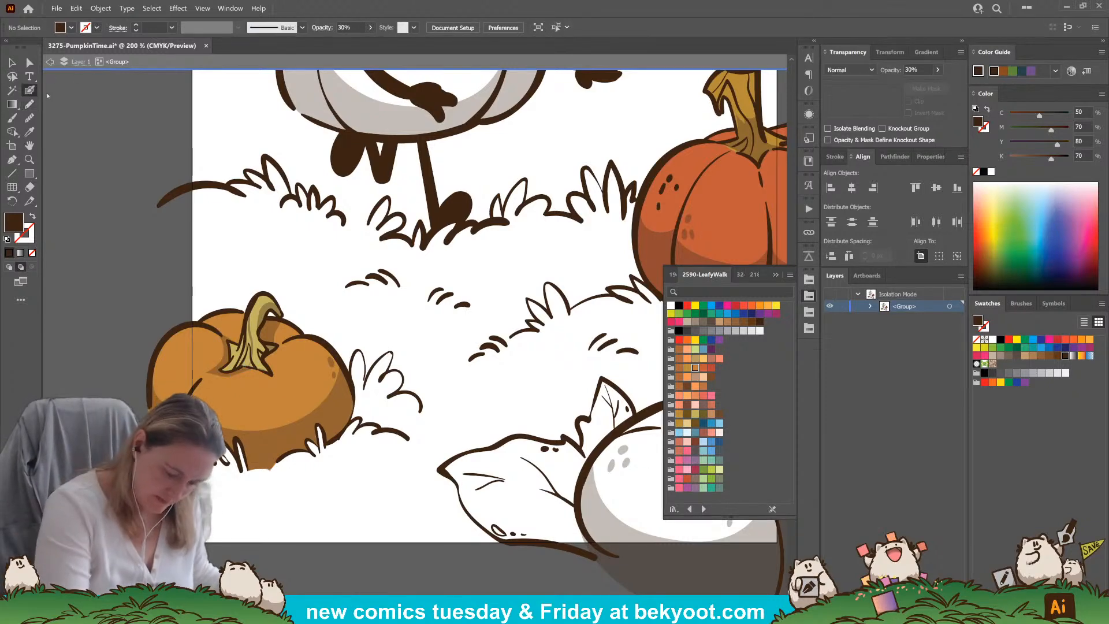
ctrl+click(236, 372)
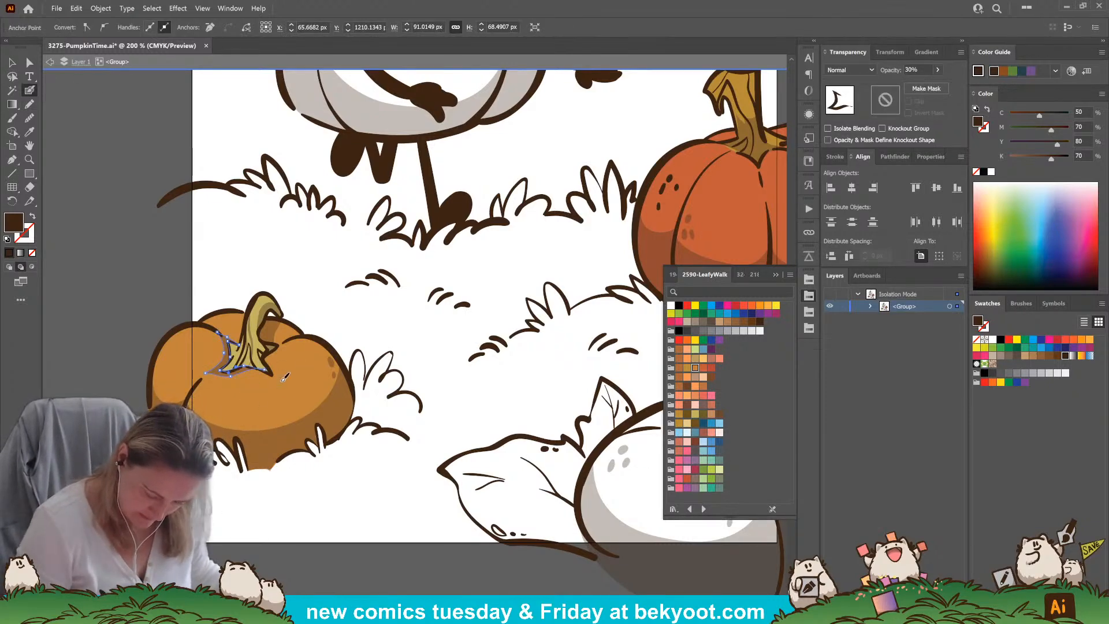
key(ctrl+shift+a)
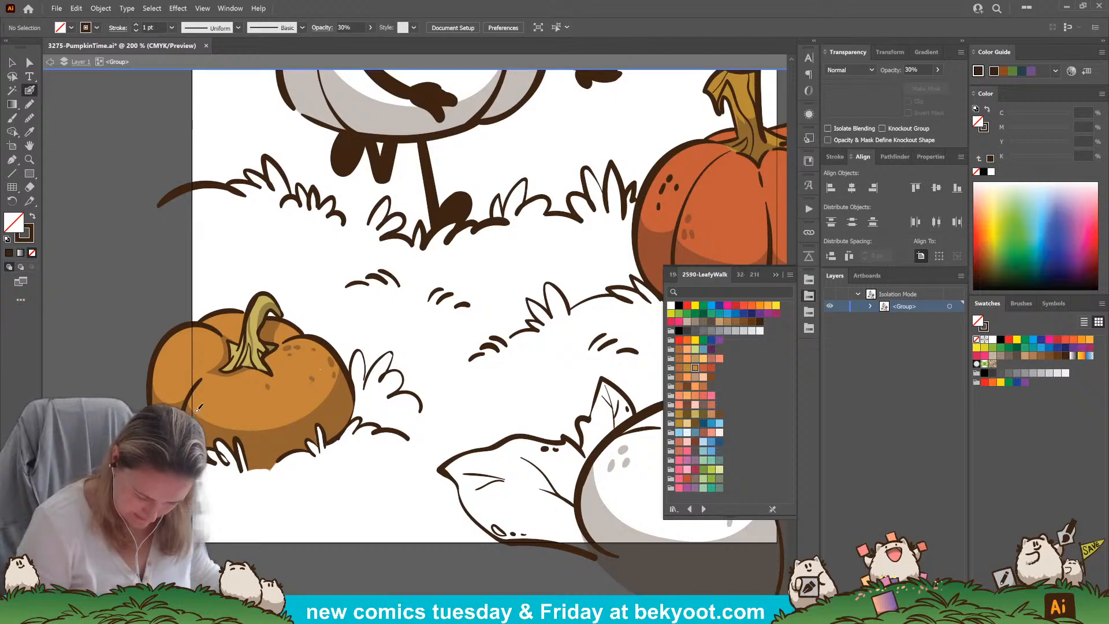
Fill the small upright leaf behind the foreground pumpkin with the green swatch using the Pencil, at 100% opacity
drag(391, 559, 114, 504)
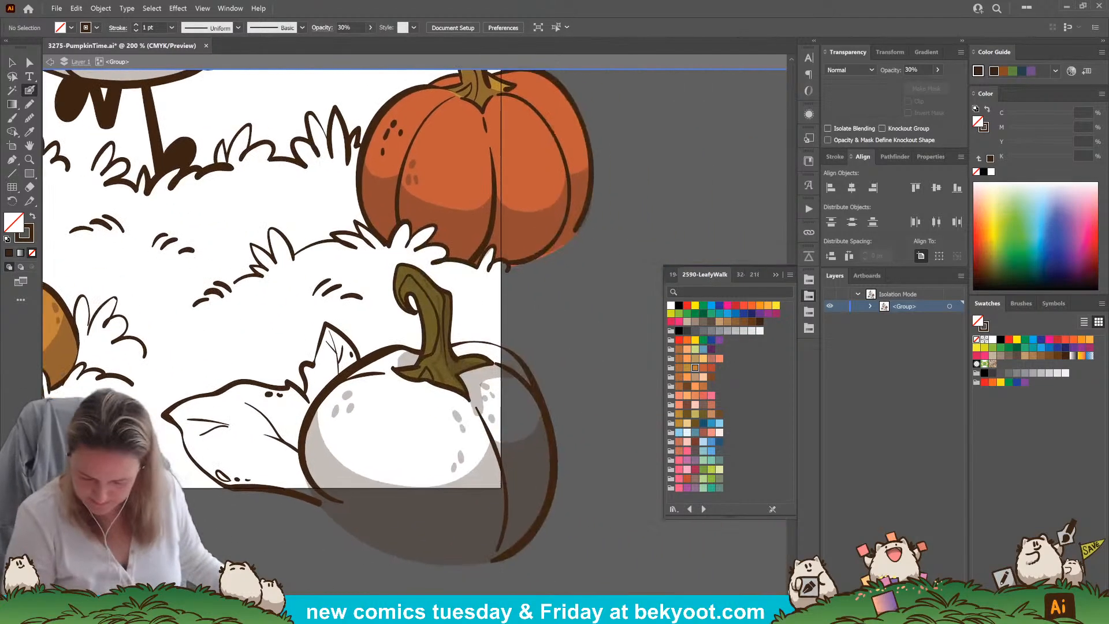
click(30, 104)
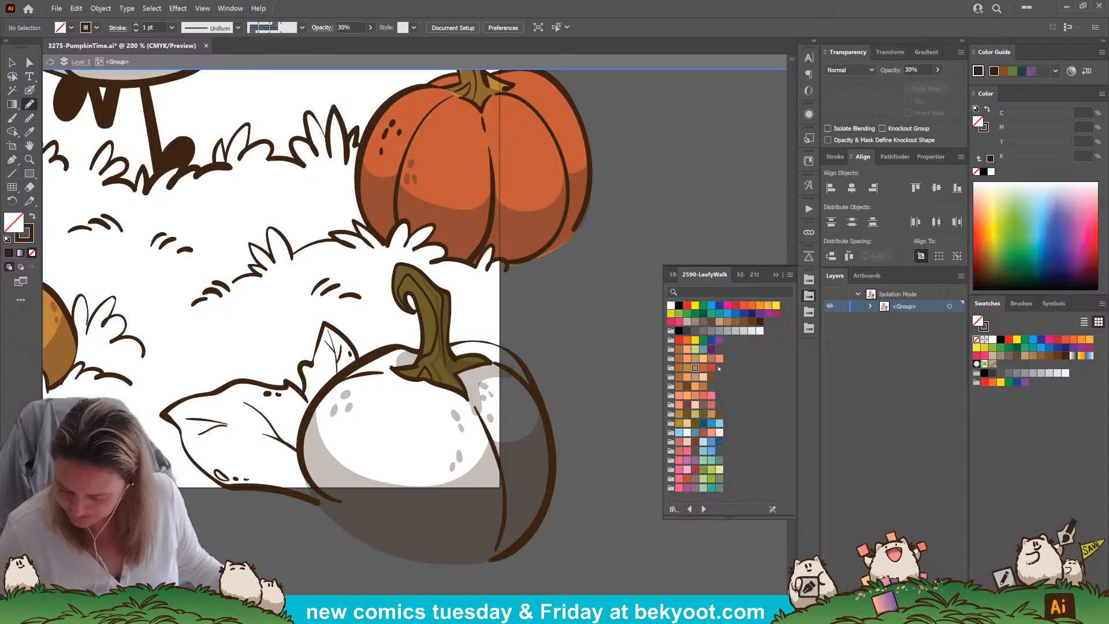
click(703, 470)
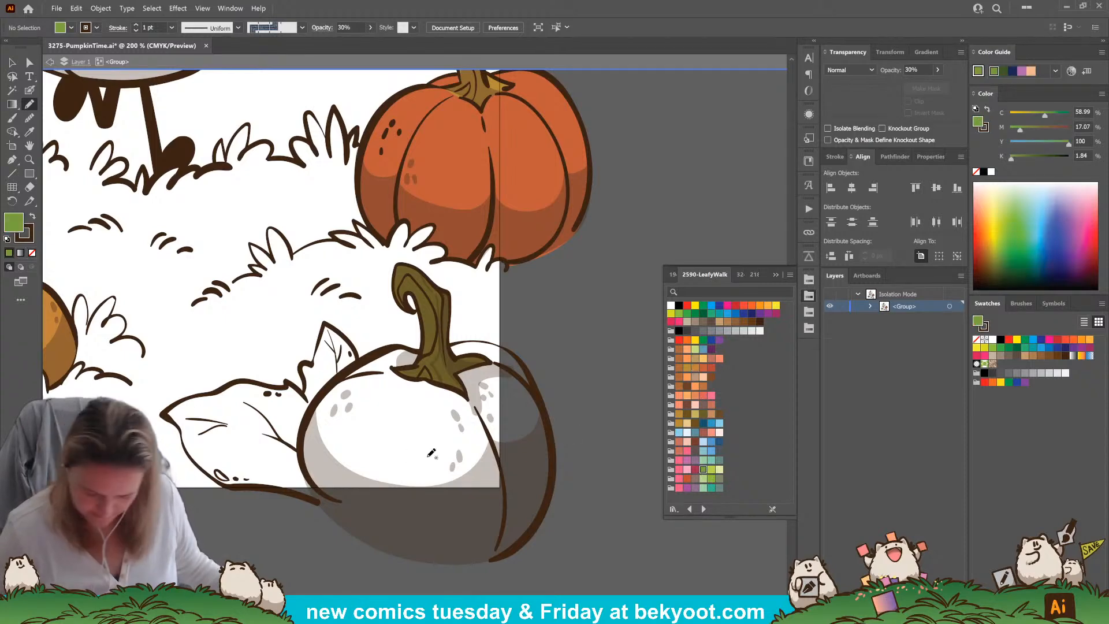
mouse_move(359, 358)
mouse_down()
mouse_move(324, 323)
mouse_move(304, 366)
mouse_move(312, 407)
mouse_move(359, 359)
mouse_up()
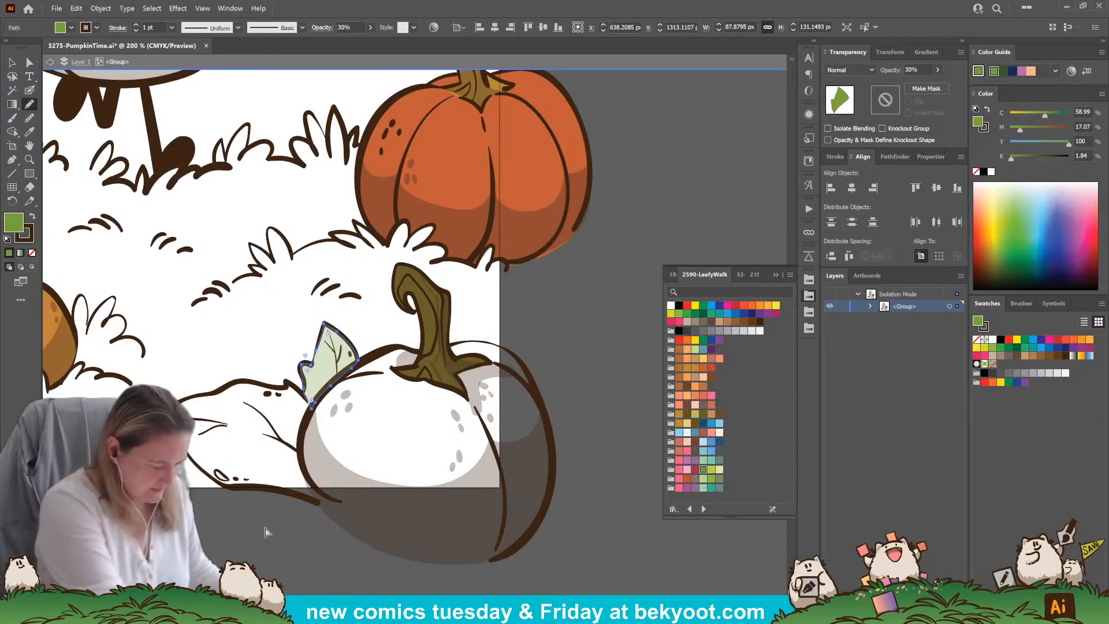
click(937, 71)
drag(924, 86, 941, 86)
key(ctrl+shift+a)
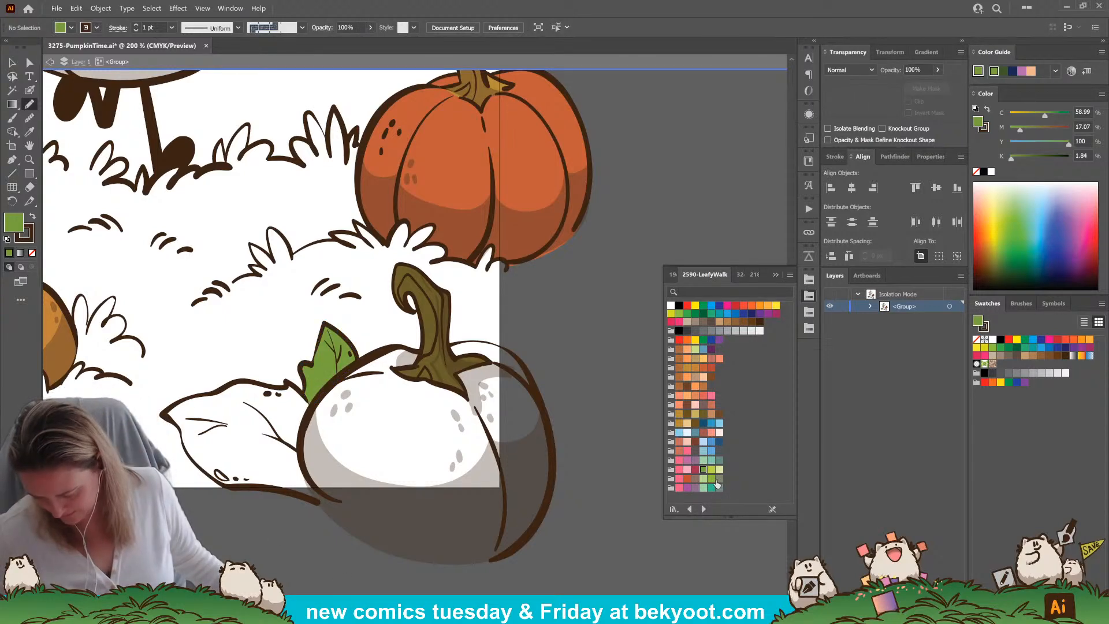
Trace the large leaf beside the foreground pumpkin with the Pencil in the dark olive swatch, and send the fill behind the ink
click(703, 414)
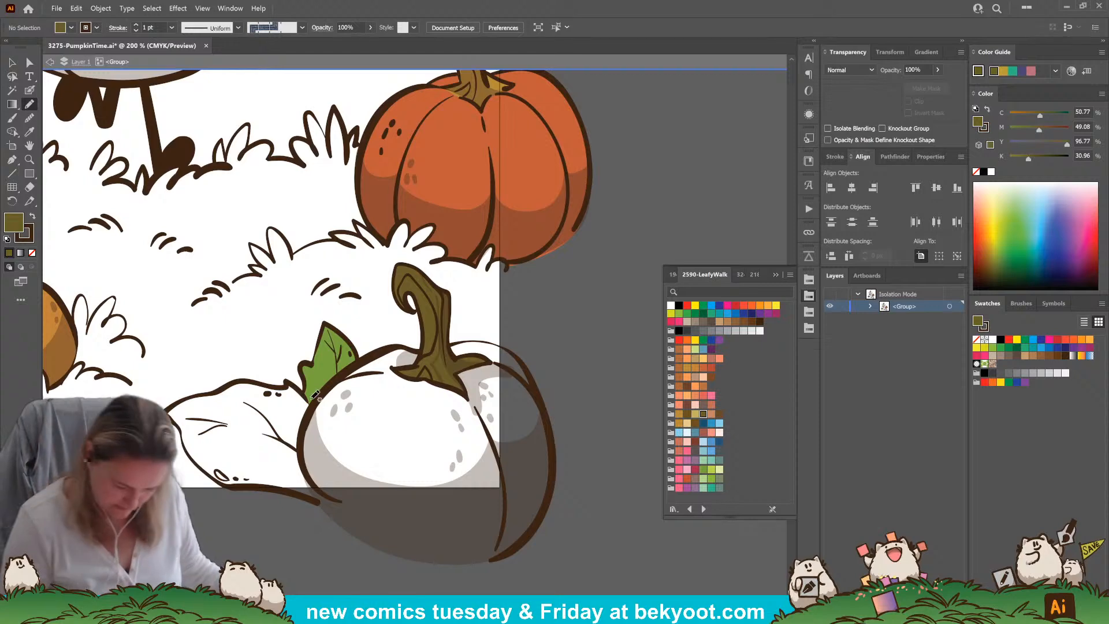
drag(305, 391, 233, 382)
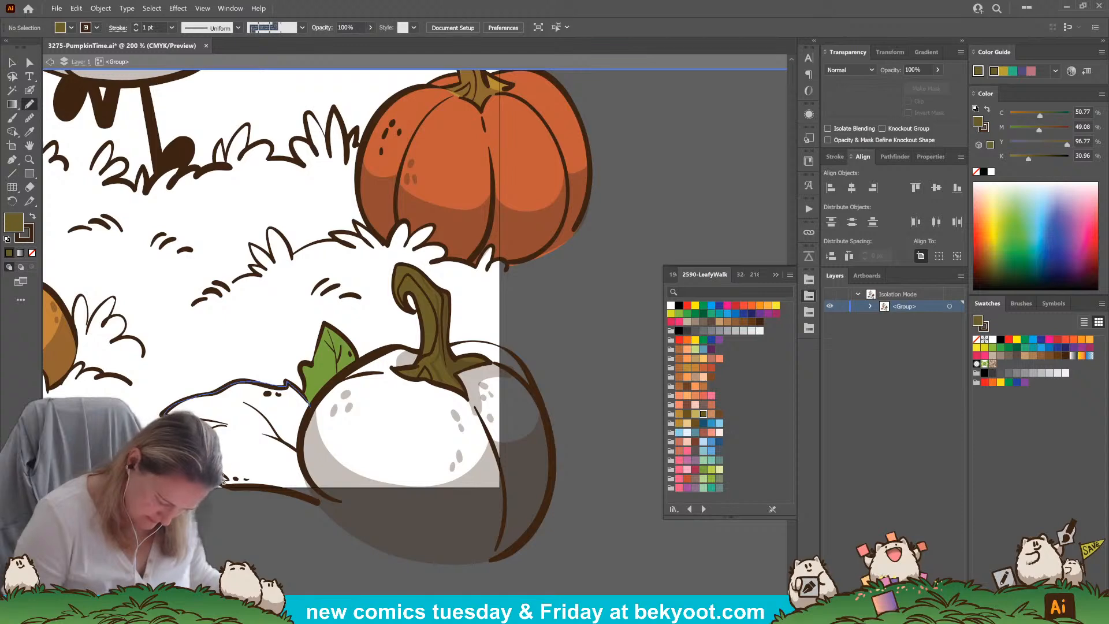
drag(242, 483, 338, 501)
drag(302, 456, 305, 393)
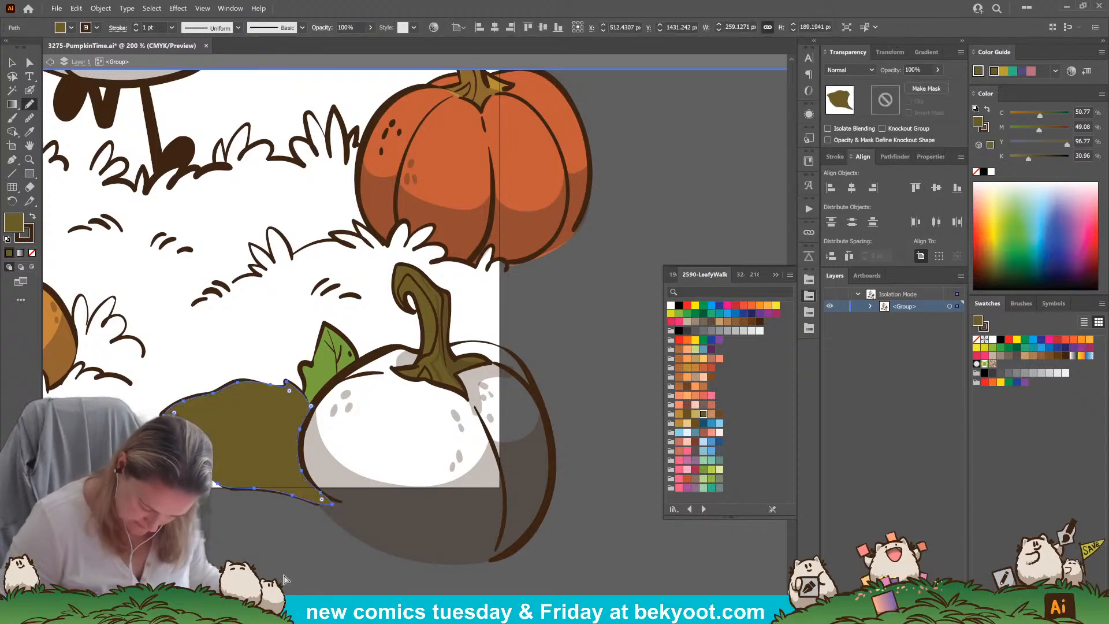
key(ctrl+shift+bracketleft)
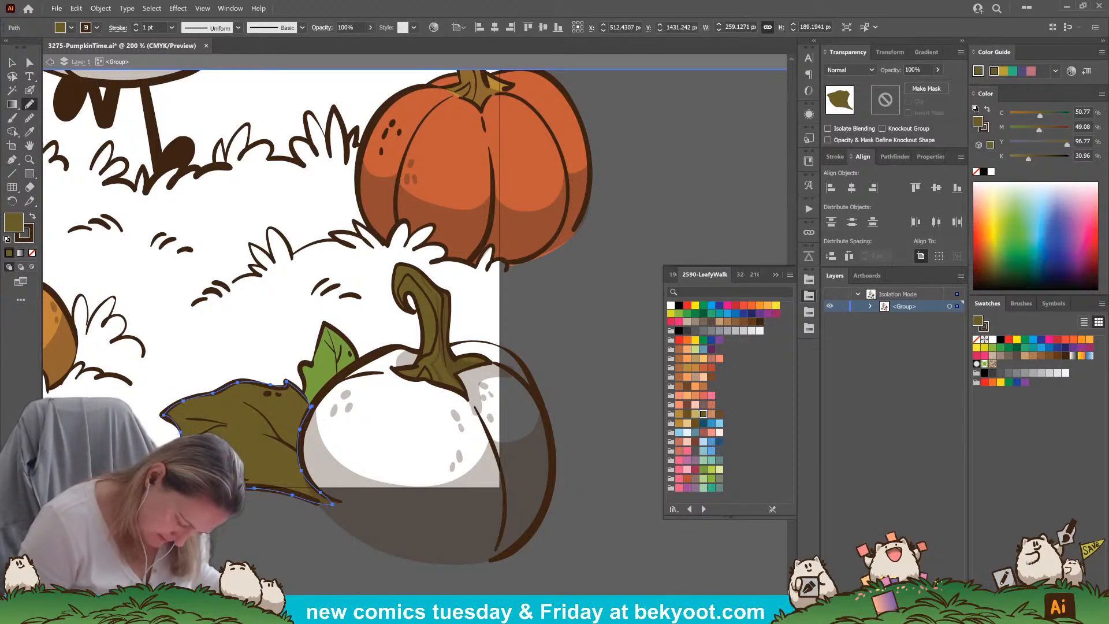
Cut the small hole near the large leaf's lower edge out of the olive fill as a compound path, and remove its stroke
key(ctrl+8)
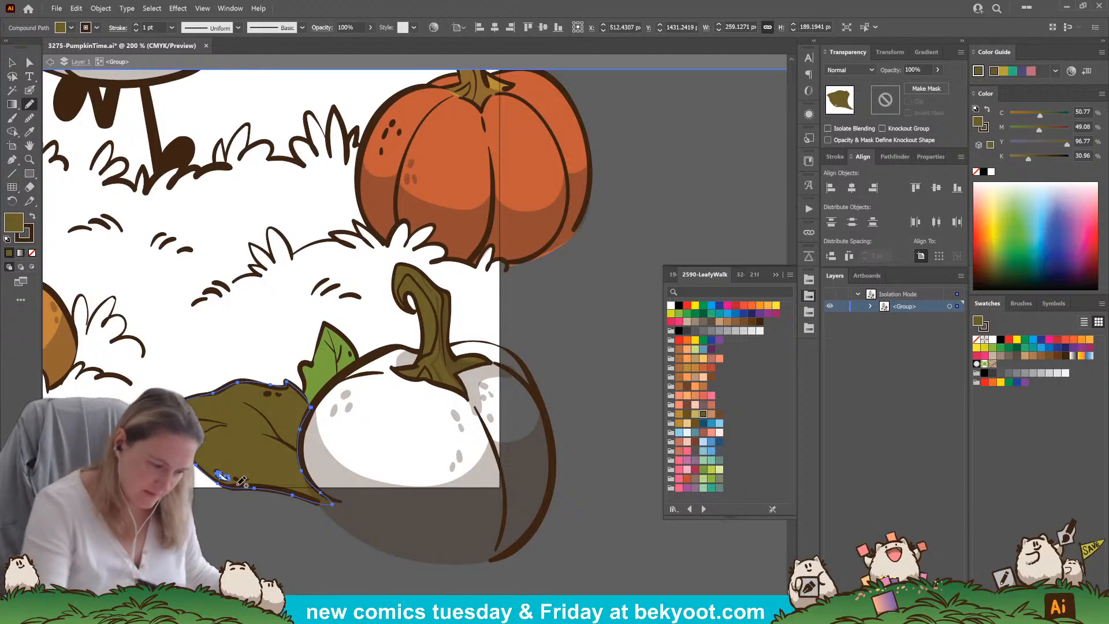
key(shift+b)
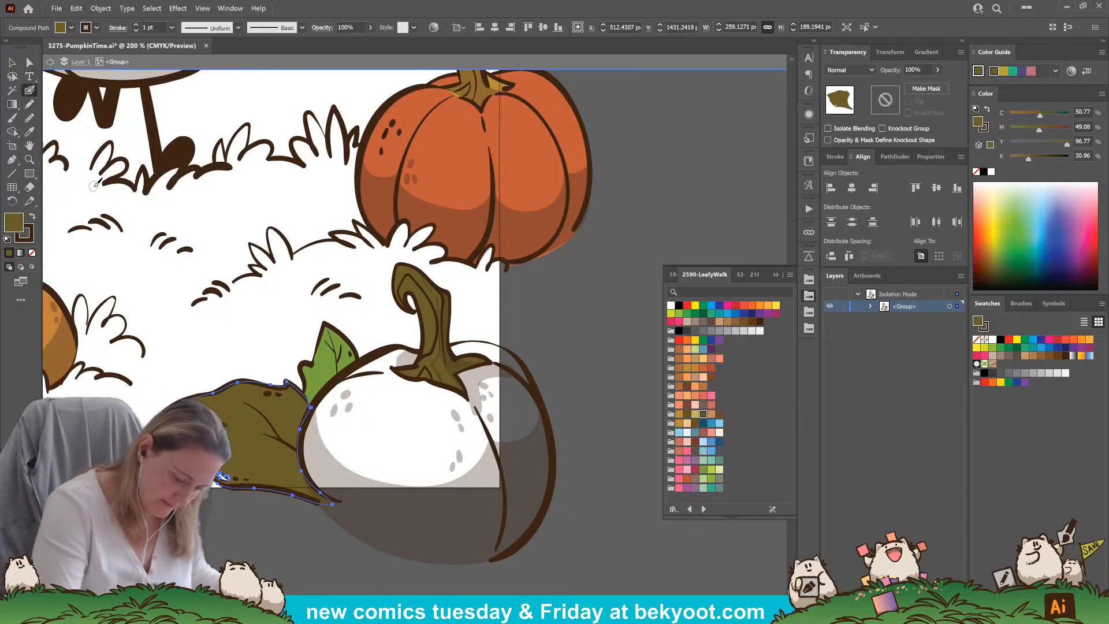
click(30, 238)
click(33, 253)
click(13, 222)
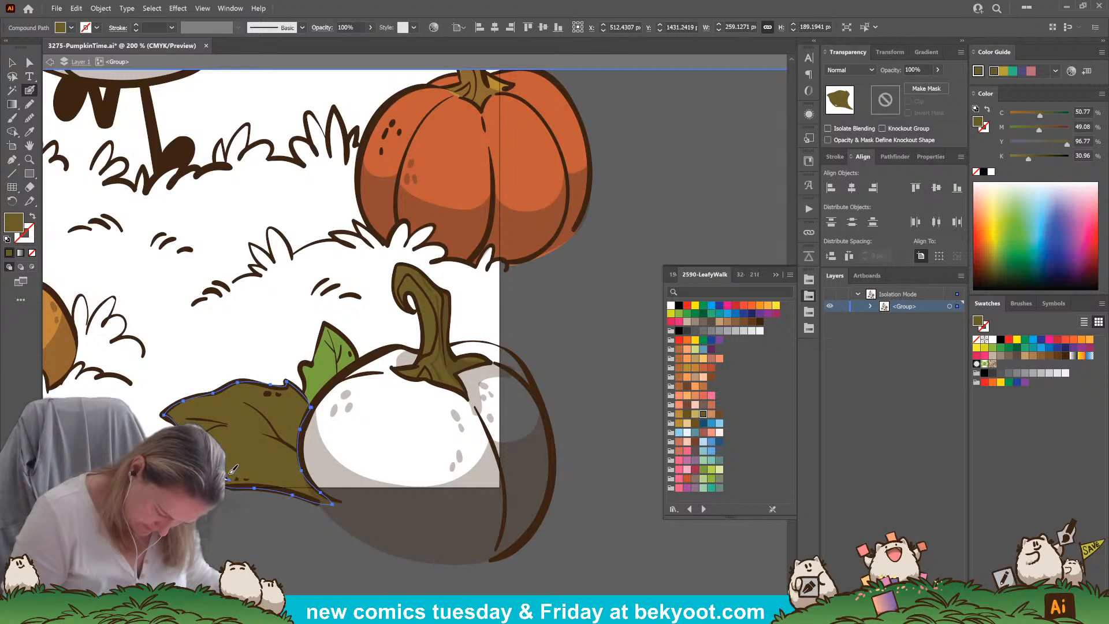
key(ctrl+shift+a)
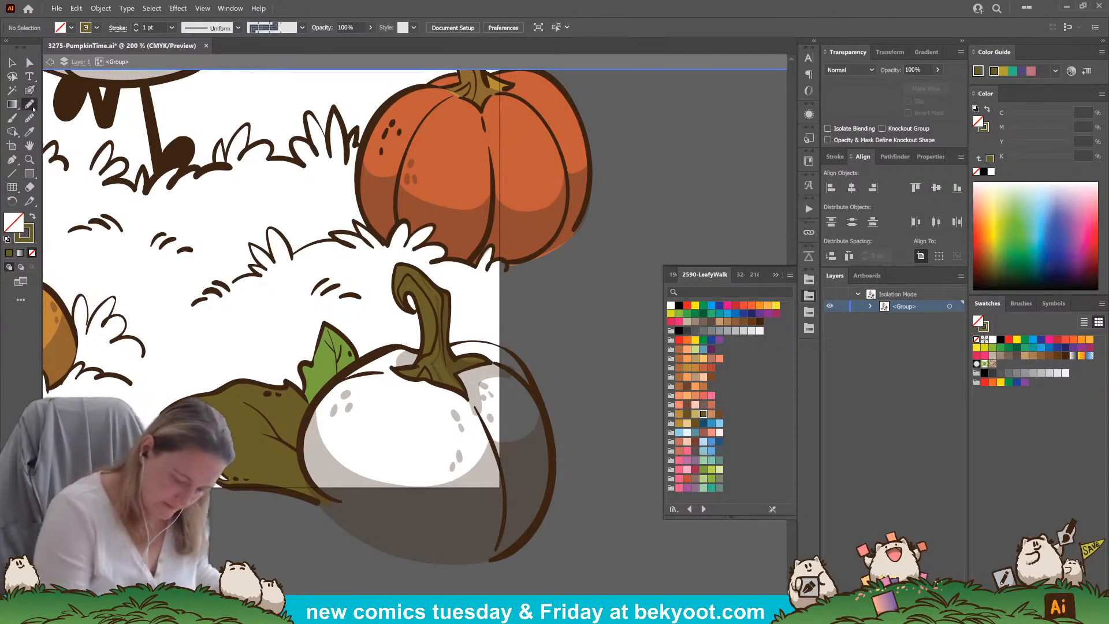
Shade the lower part of the large olive leaf and the base of the green leaf with dark brown Pencil shapes at 30% opacity
ctrl+click(331, 535)
key(ctrl+shift+a)
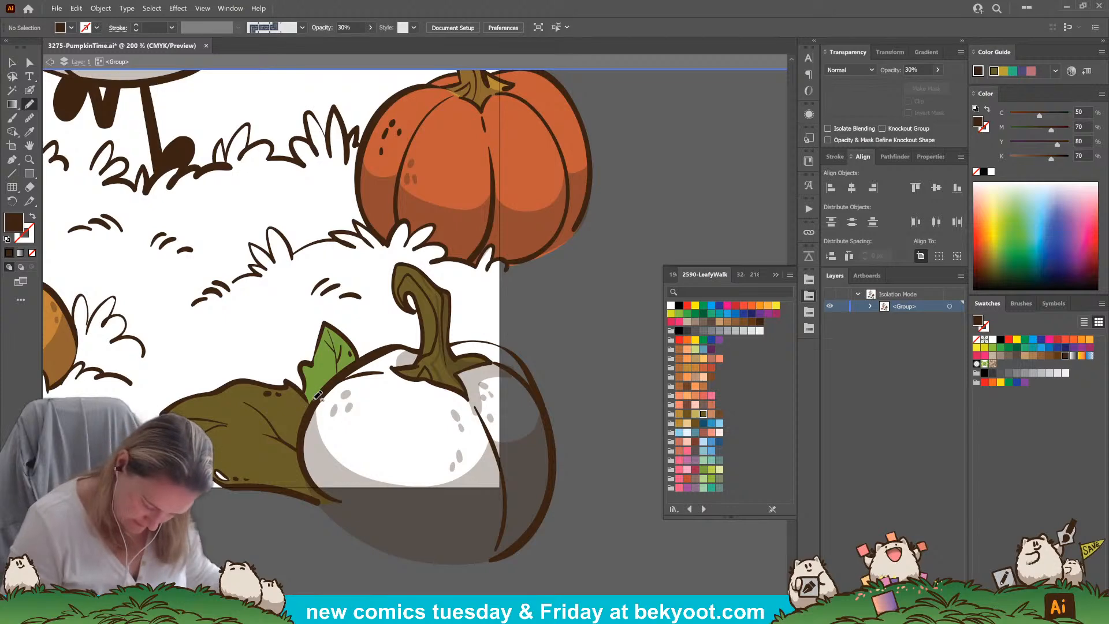
mouse_move(305, 395)
mouse_down()
mouse_move(297, 429)
mouse_move(275, 429)
mouse_move(281, 437)
mouse_move(238, 484)
mouse_move(332, 506)
mouse_move(305, 467)
mouse_move(304, 397)
mouse_up()
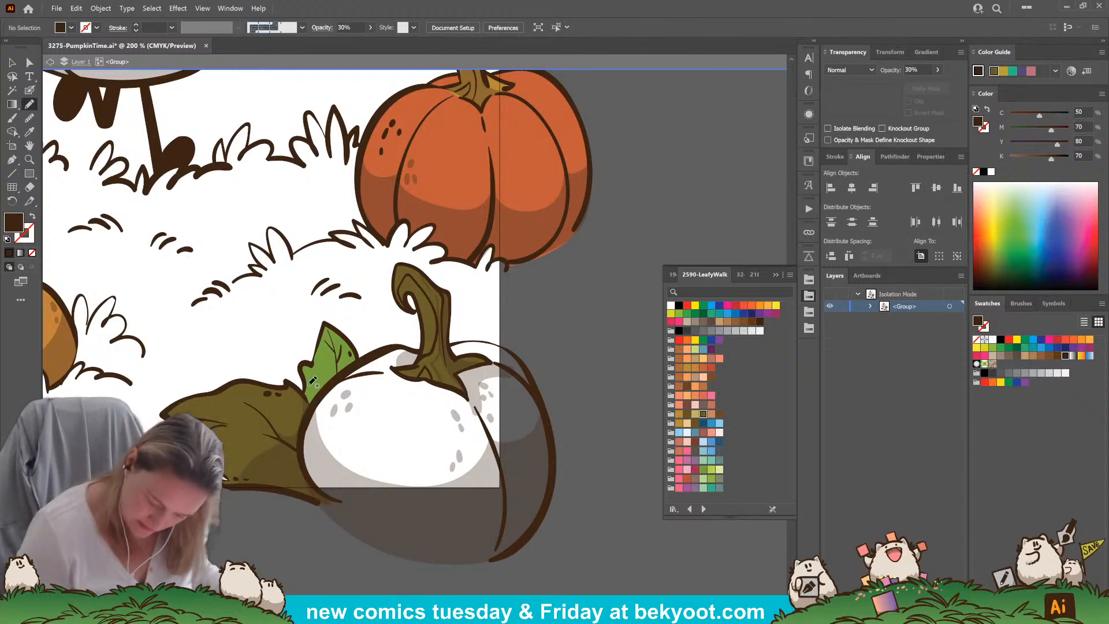
mouse_move(306, 383)
mouse_down()
mouse_move(354, 347)
mouse_move(360, 361)
mouse_move(313, 405)
mouse_move(306, 380)
mouse_up()
ctrl+click(245, 510)
Paint dark brown texture marks at 30% opacity on the two leaves and the foreground pumpkin's stem with the Blob Brush
click(30, 90)
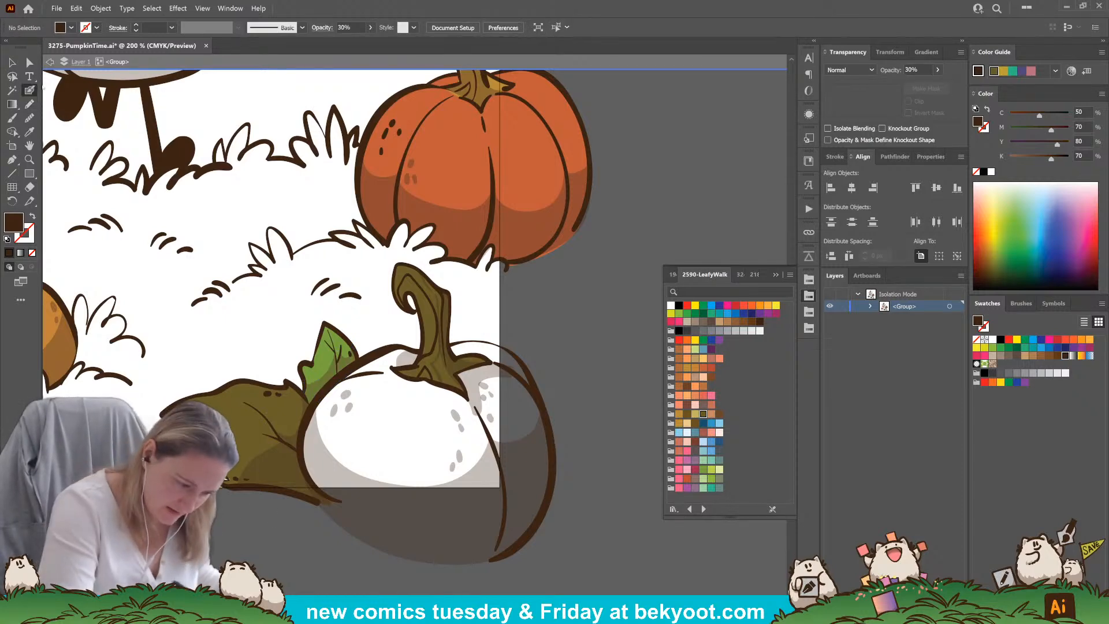
key(shift+x)
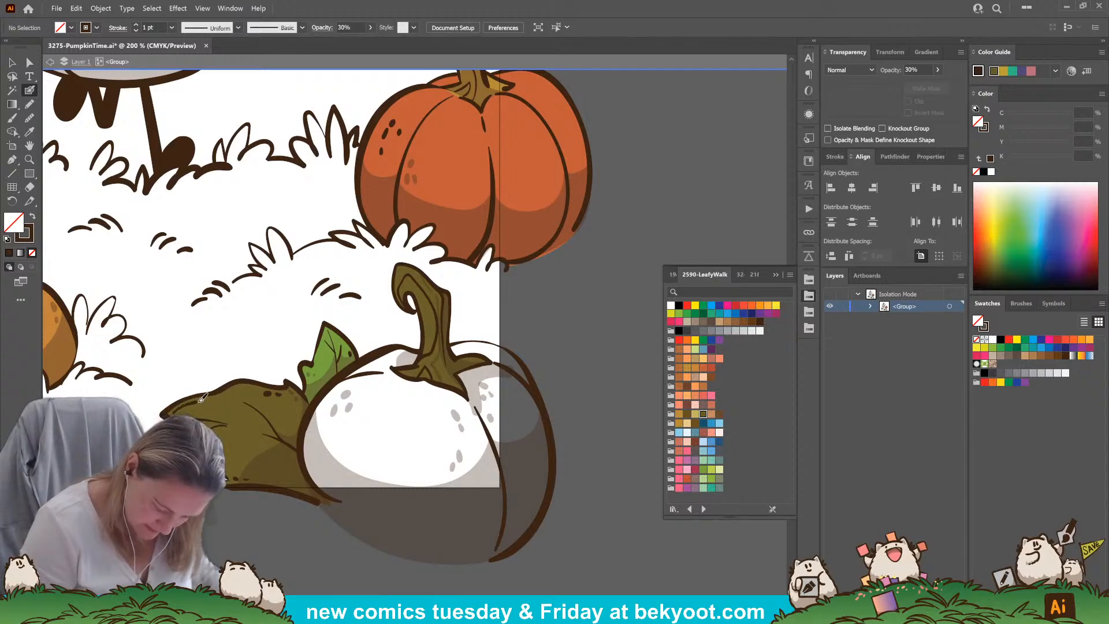
drag(251, 387, 263, 388)
mouse_move(454, 325)
mouse_down()
mouse_move(419, 315)
mouse_move(426, 346)
mouse_up()
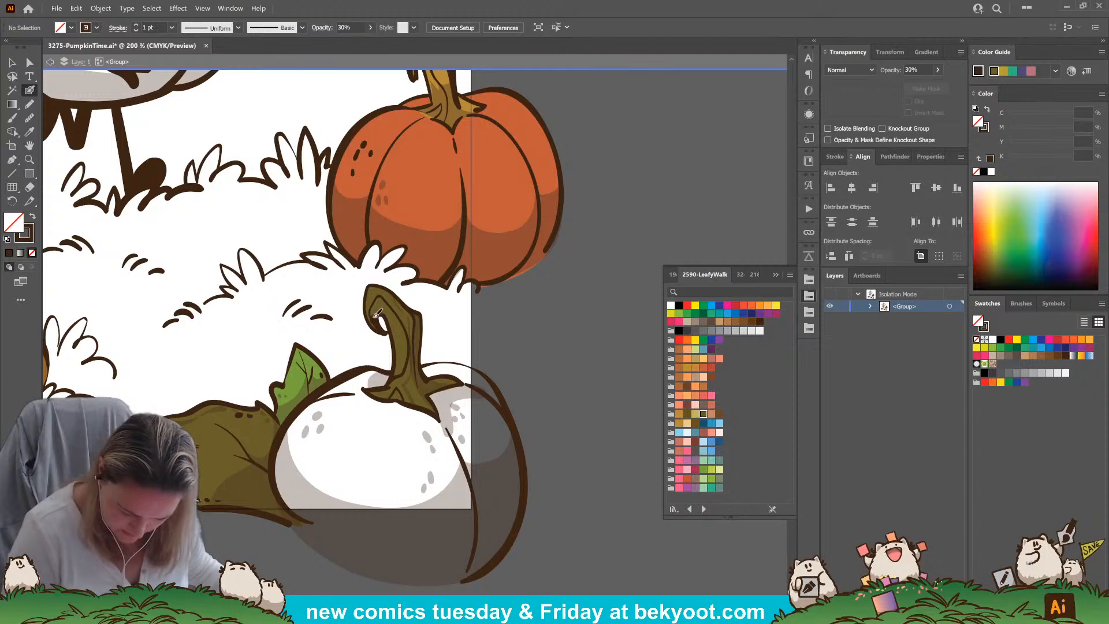
mouse_move(381, 305)
mouse_down()
mouse_move(400, 361)
mouse_move(370, 389)
mouse_up()
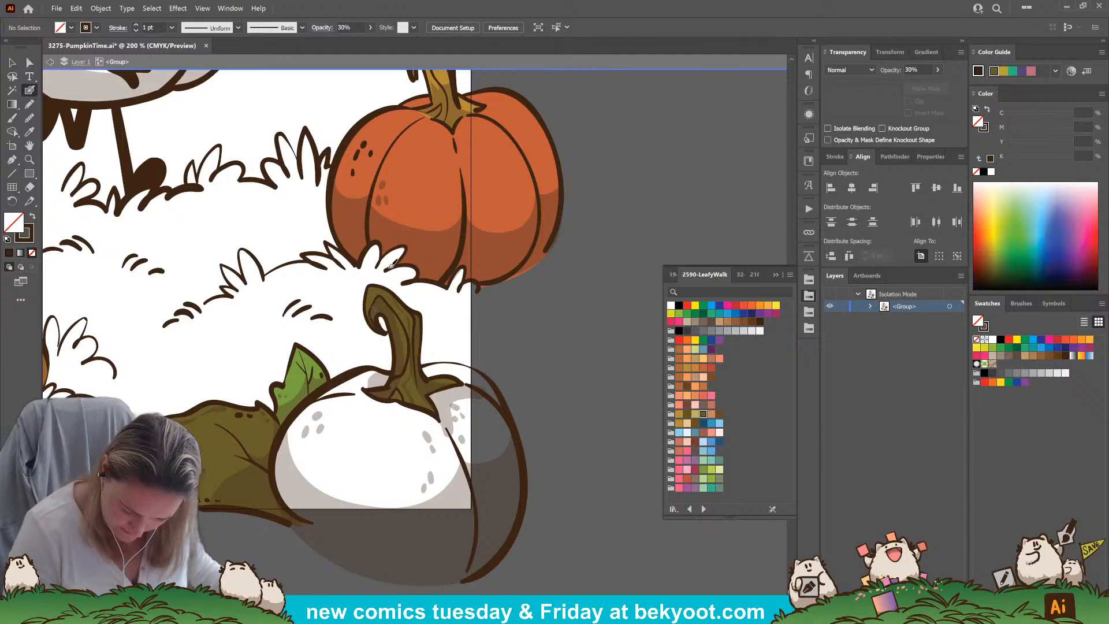
scroll(495, 377, down, 3)
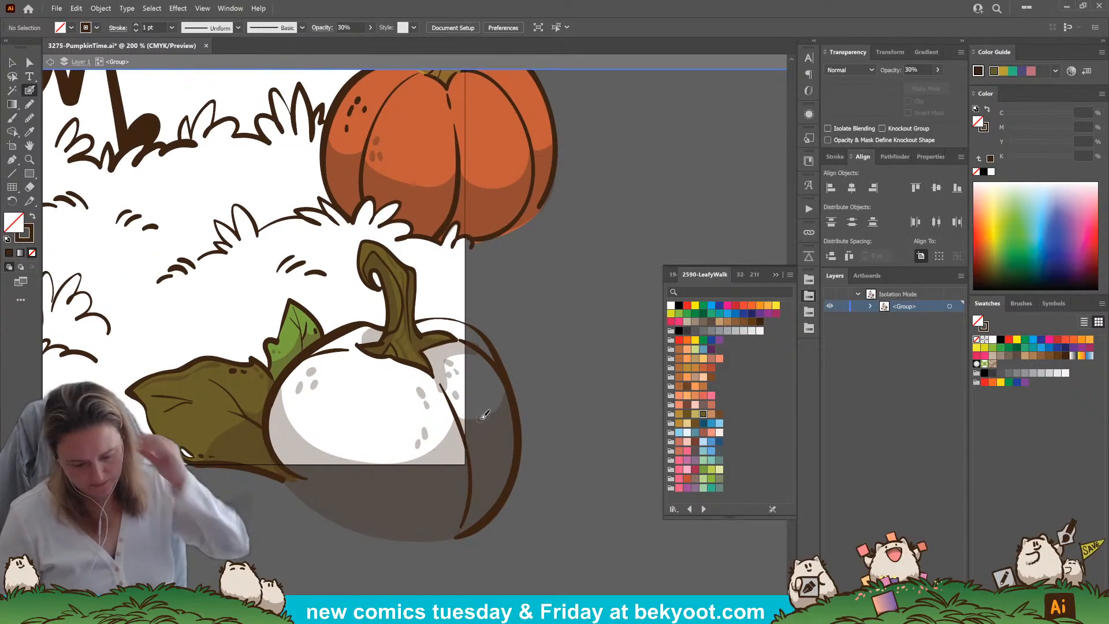
Raise the opacity of the dark brown shading on the foreground pumpkin's stem to 50%
ctrl+click(397, 295)
click(937, 69)
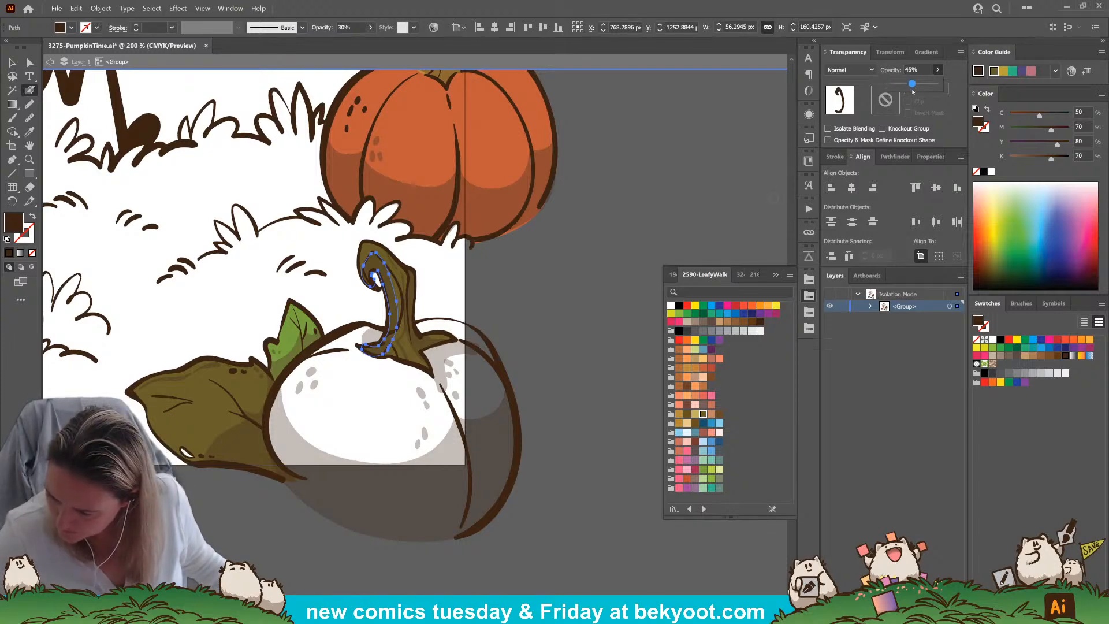
drag(914, 96, 917, 77)
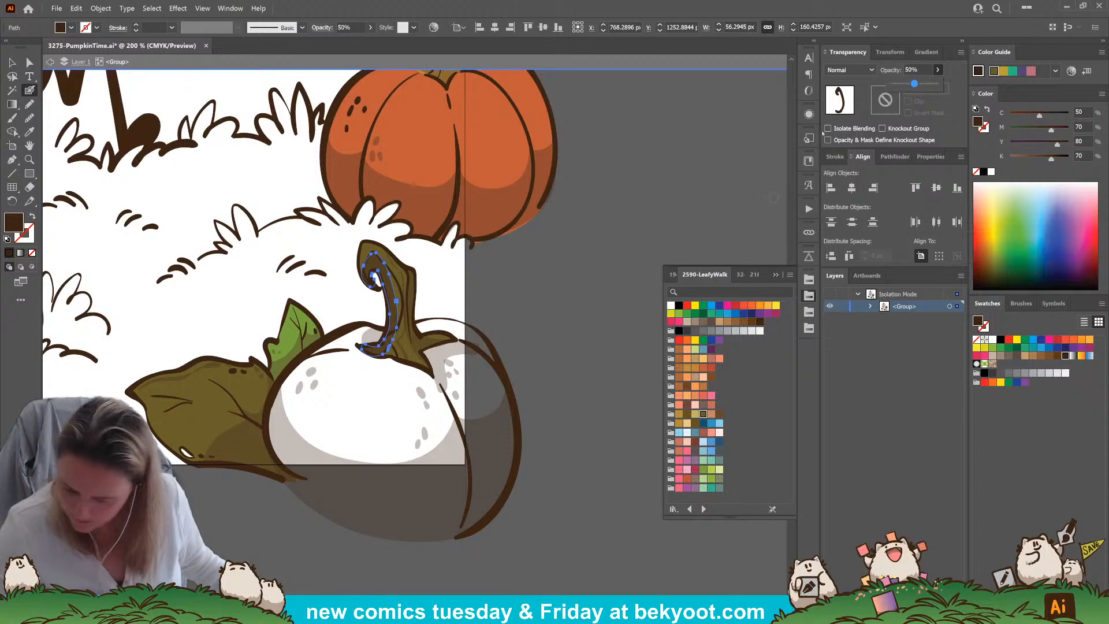
click(557, 260)
scroll(527, 421, up, 2)
click(29, 104)
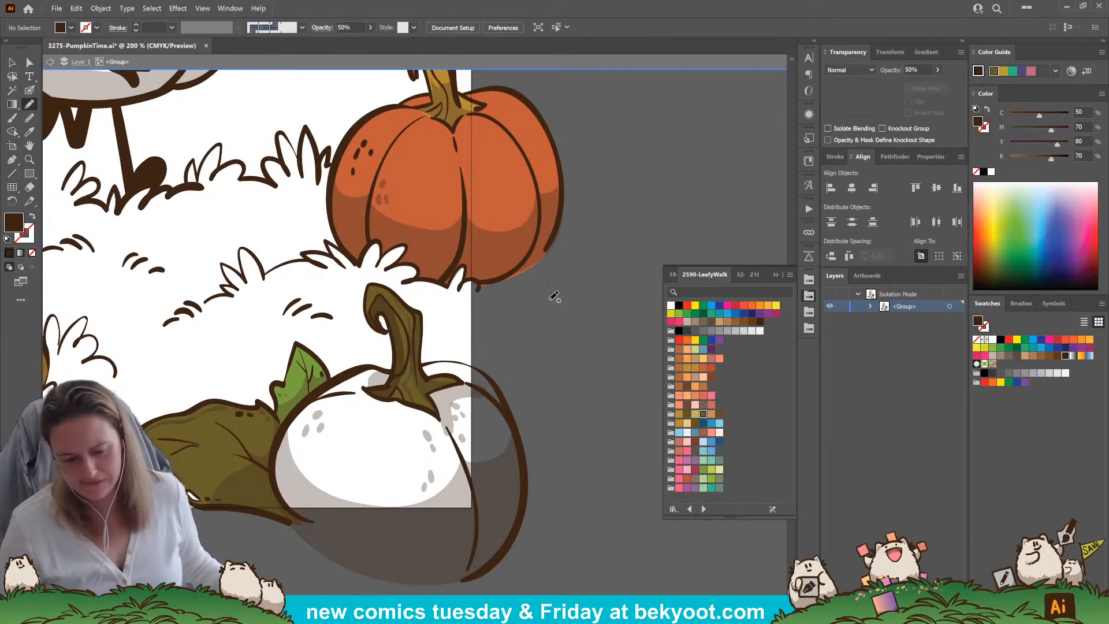
key(a)
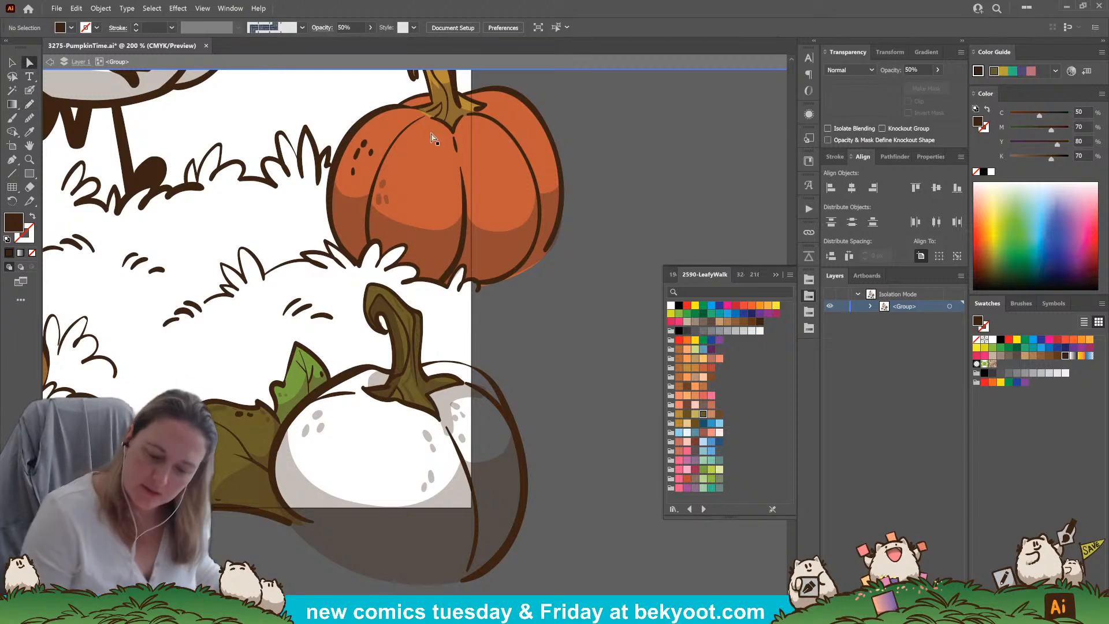
click(453, 108)
click(428, 81)
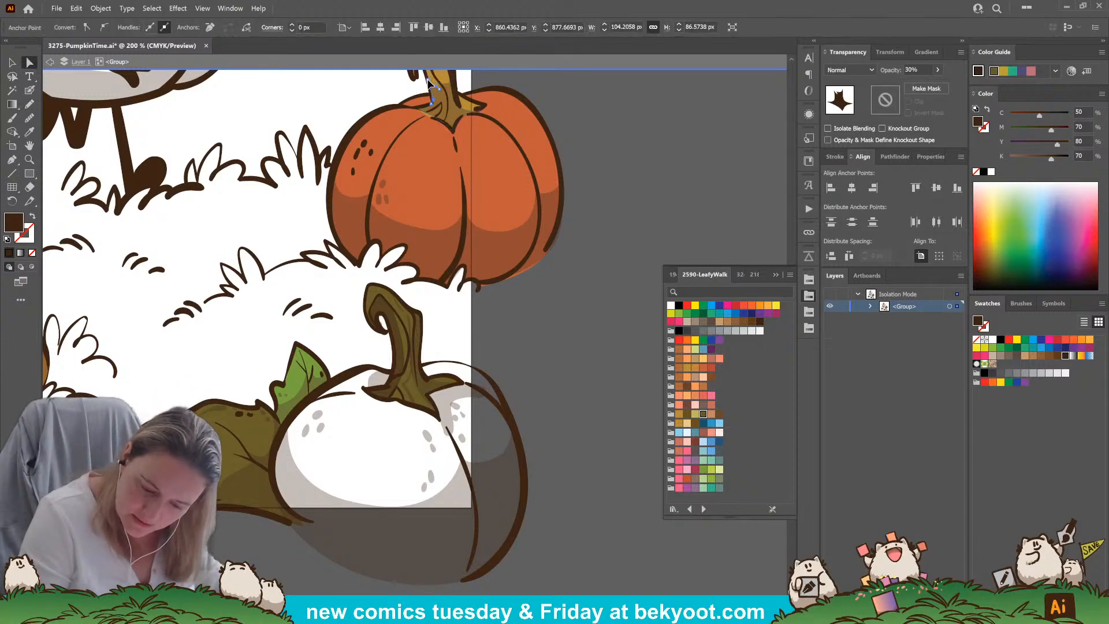
click(527, 302)
drag(528, 302, 589, 404)
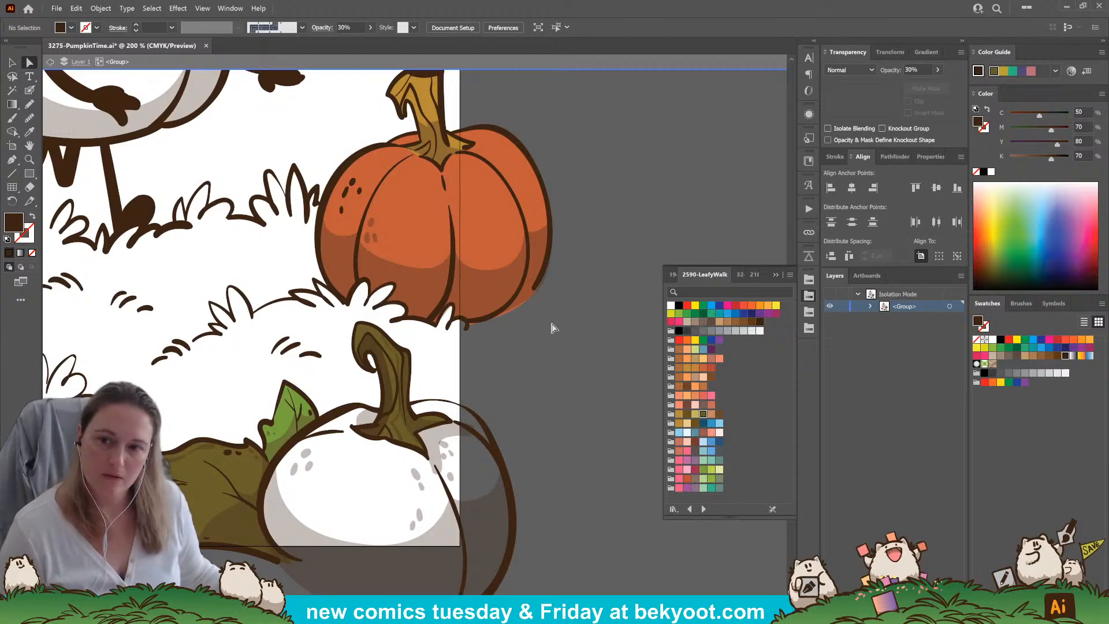
Trace the foreground pumpkin's body with the Pencil in a red-orange swatch from the 1946 palette, and send the fill behind the ink
scroll(541, 364, down, 5)
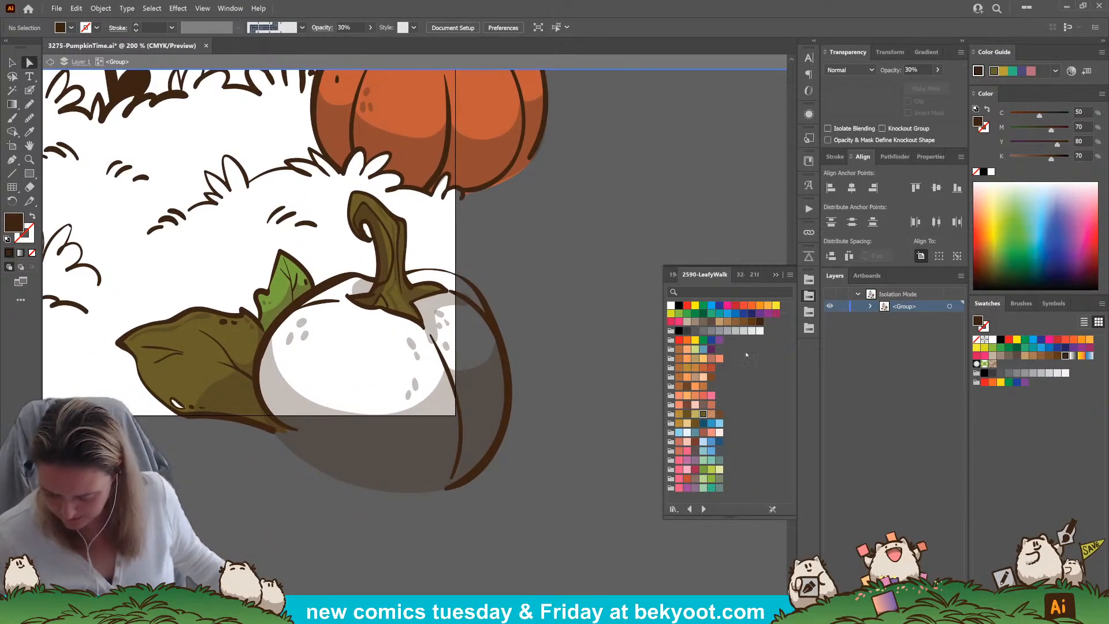
click(672, 274)
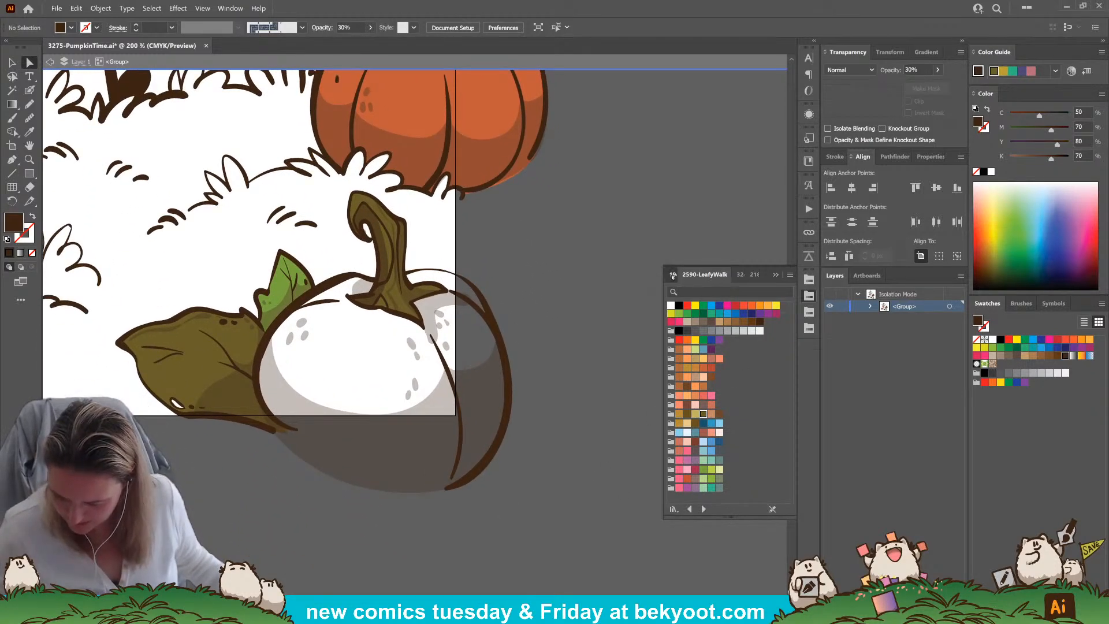
click(703, 385)
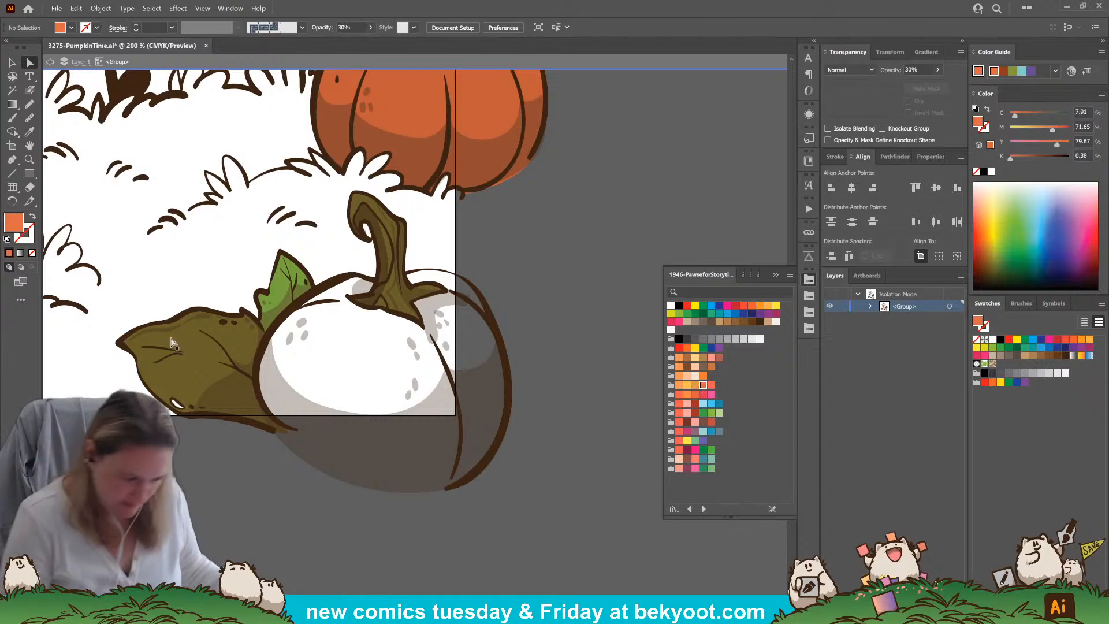
key(n)
mouse_move(382, 276)
mouse_down()
mouse_move(292, 307)
mouse_move(259, 364)
mouse_move(279, 418)
mouse_move(367, 468)
mouse_move(467, 473)
mouse_move(508, 409)
mouse_move(501, 328)
mouse_move(479, 285)
mouse_move(448, 268)
mouse_move(362, 272)
mouse_up()
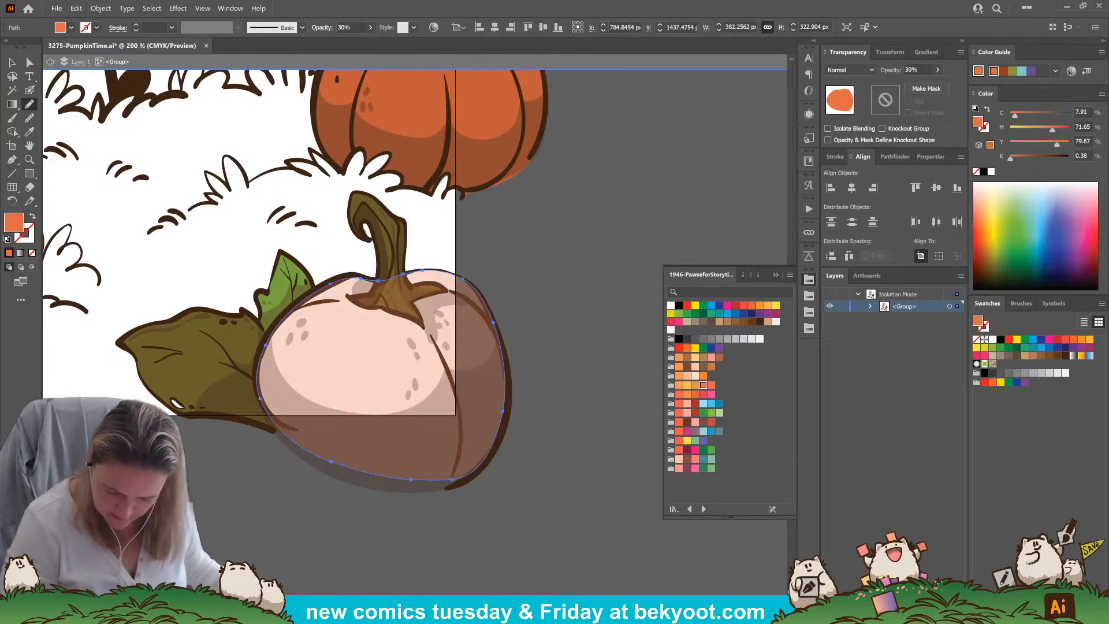
key(a)
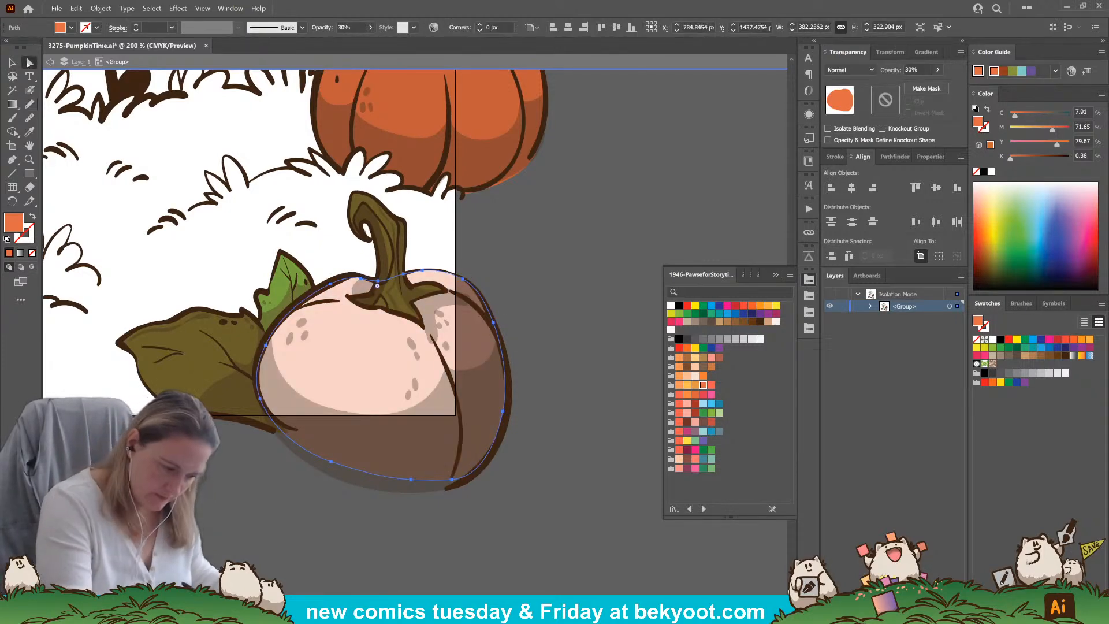
click(361, 279)
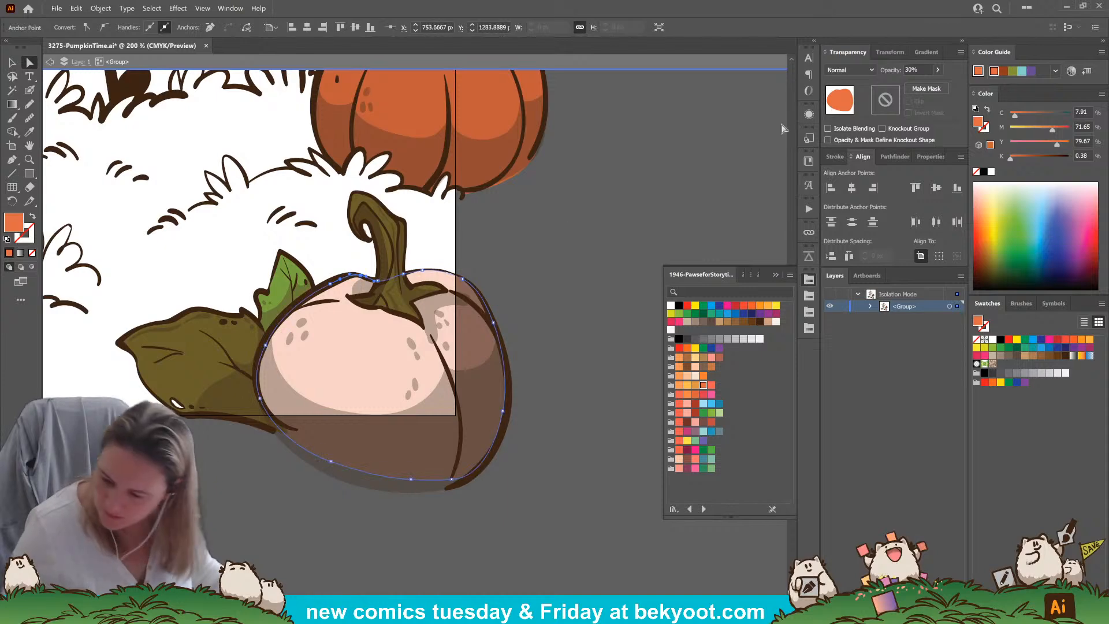
Set the opacity of the foreground pumpkin's orange fill to 100% and deselect it
double_click(912, 70)
text(100)
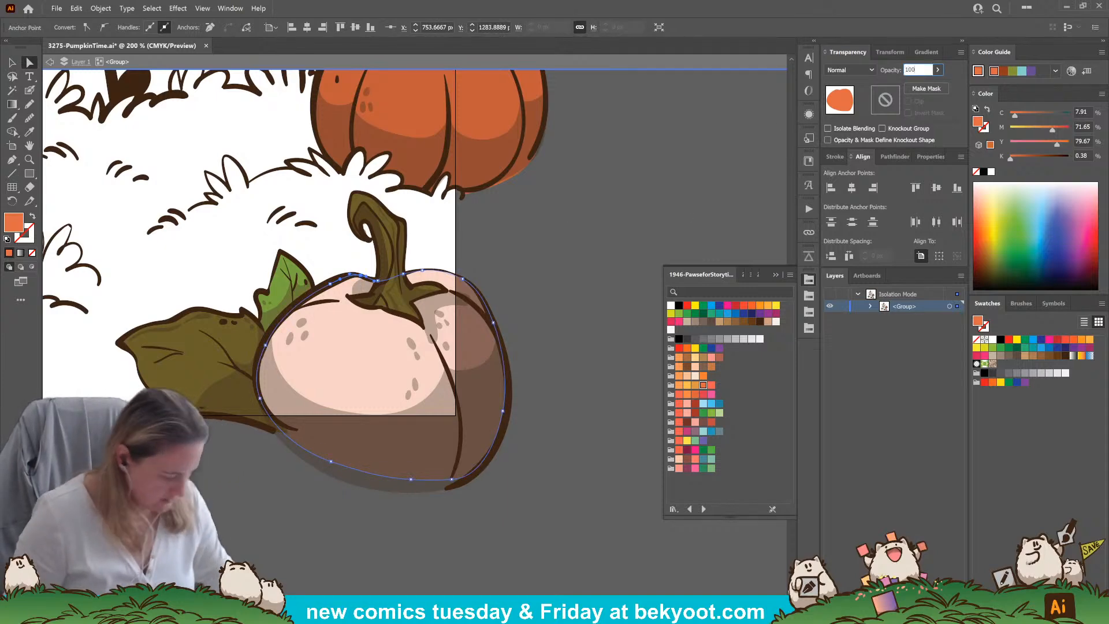
key(Return)
click(329, 525)
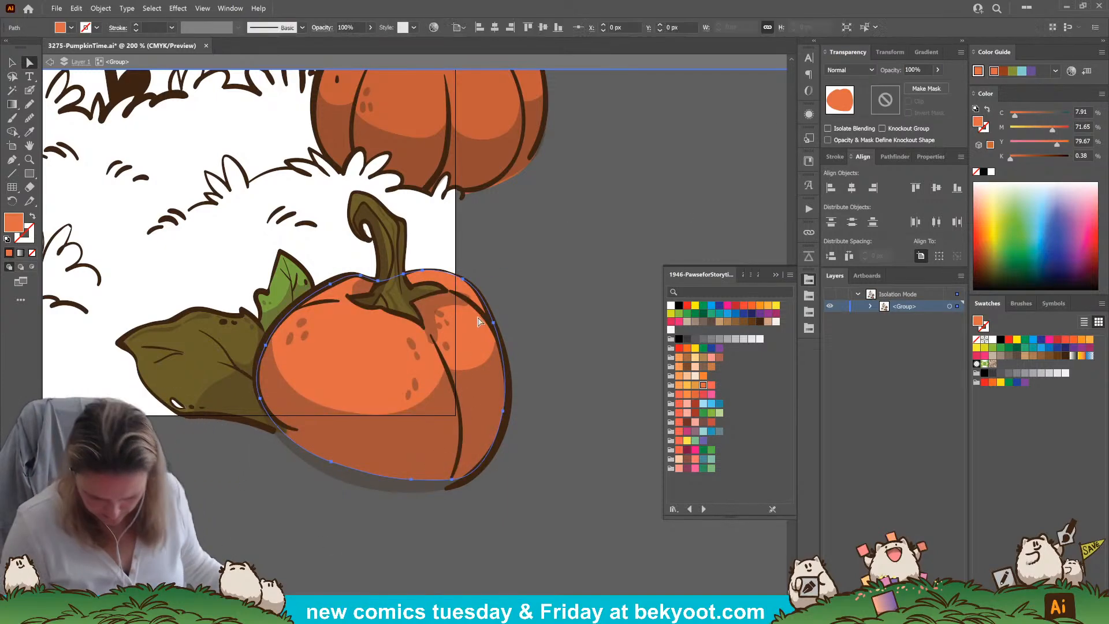
click(463, 279)
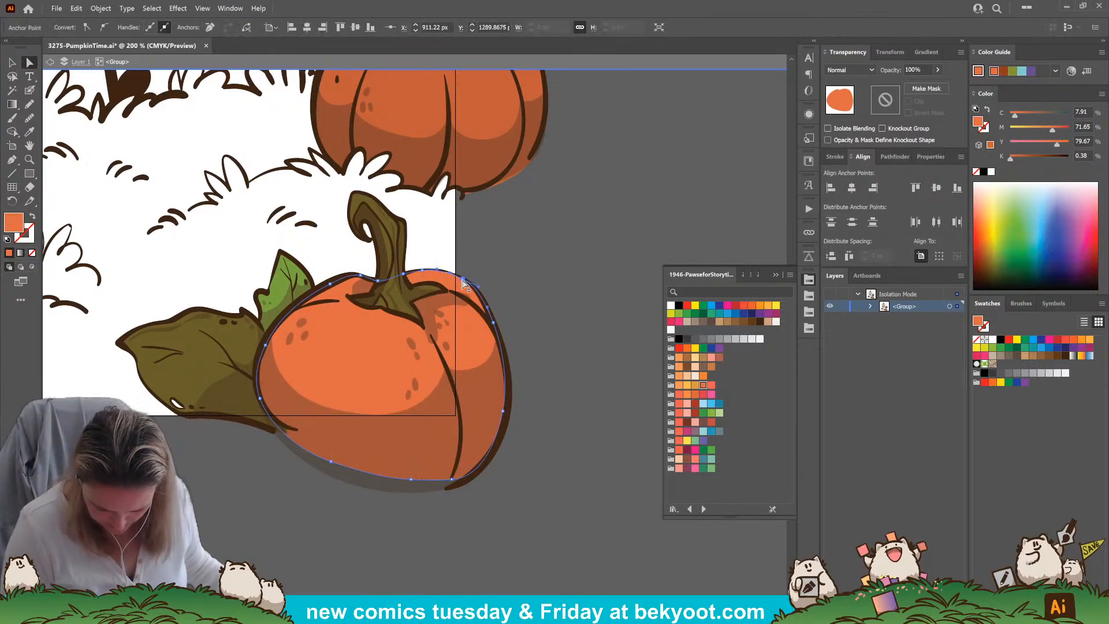
click(511, 263)
Trace the smiling pumpkin's stem with the Pencil in an ochre 2590-LeafyWalk swatch, and send the fill behind the ink
scroll(470, 258, down, 3)
drag(425, 233, 391, 369)
scroll(420, 339, up, 1)
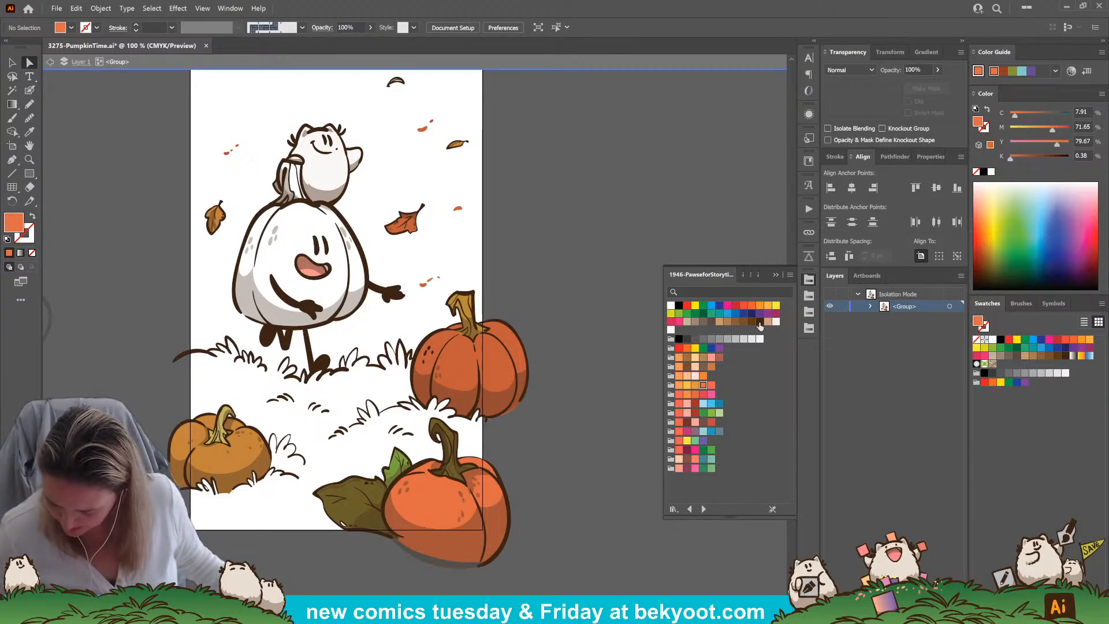
click(743, 275)
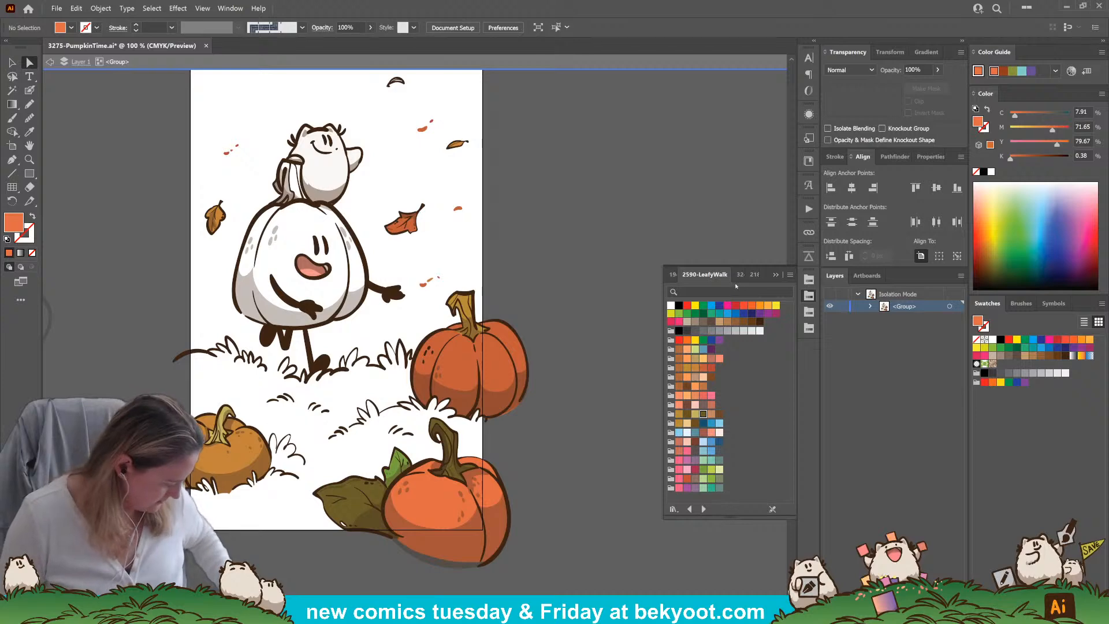
click(687, 369)
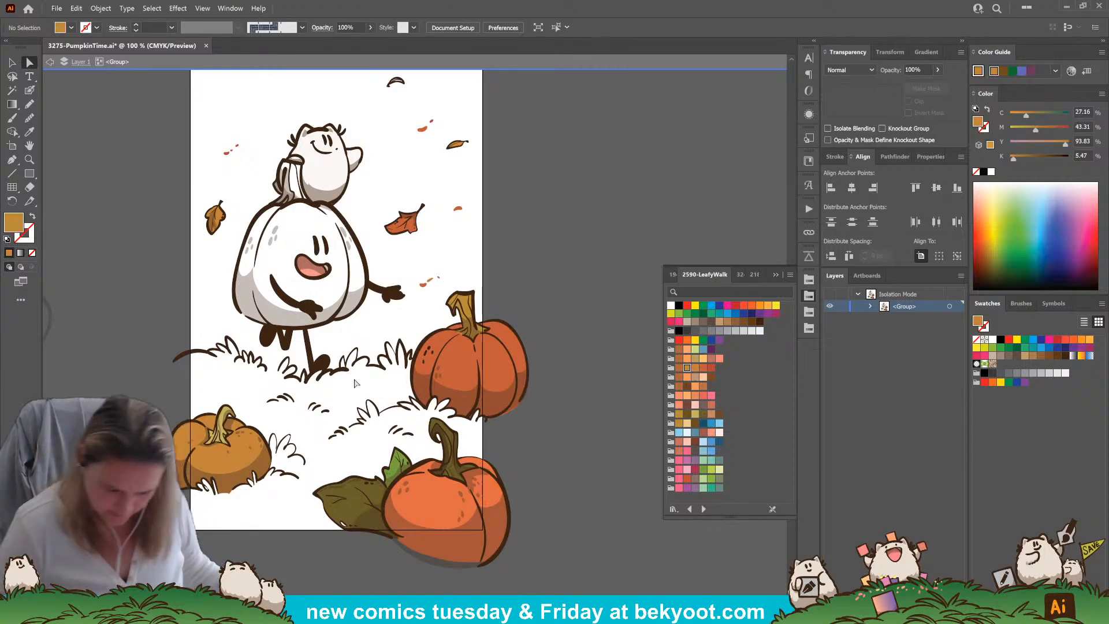
key(n)
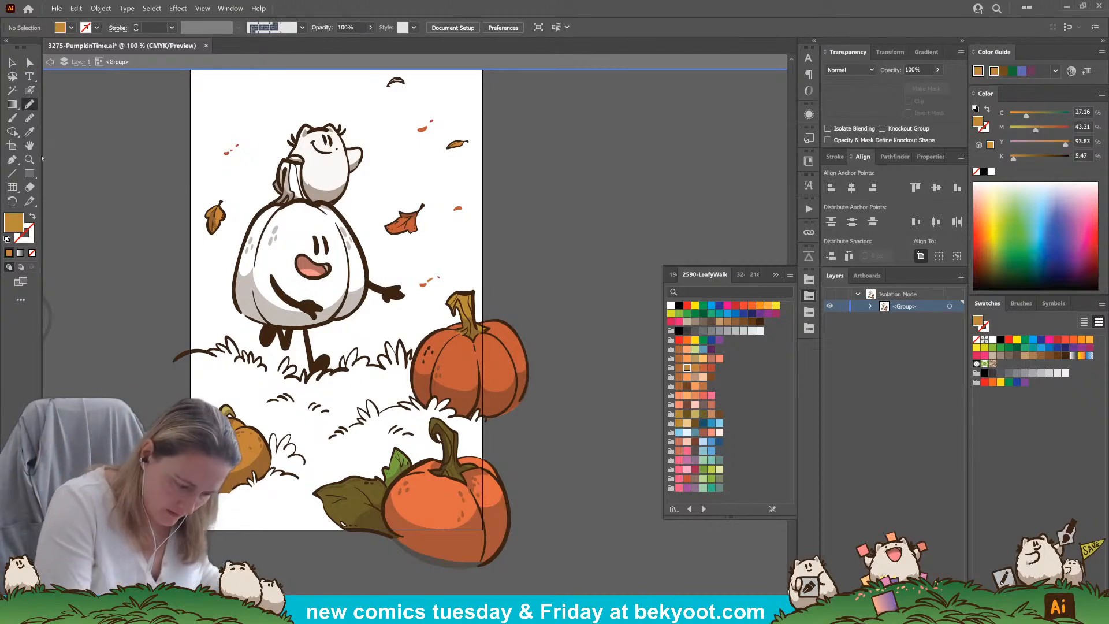
mouse_move(304, 197)
mouse_down()
mouse_move(302, 164)
mouse_move(284, 160)
mouse_move(275, 202)
mouse_move(312, 199)
mouse_up()
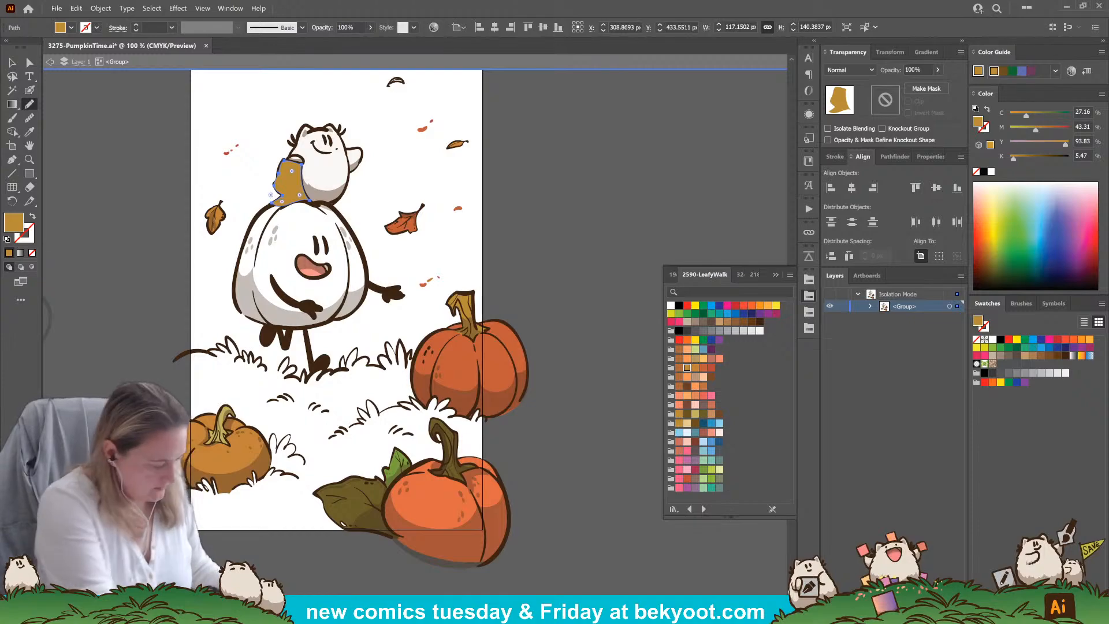
key(shift+ctrl+p)
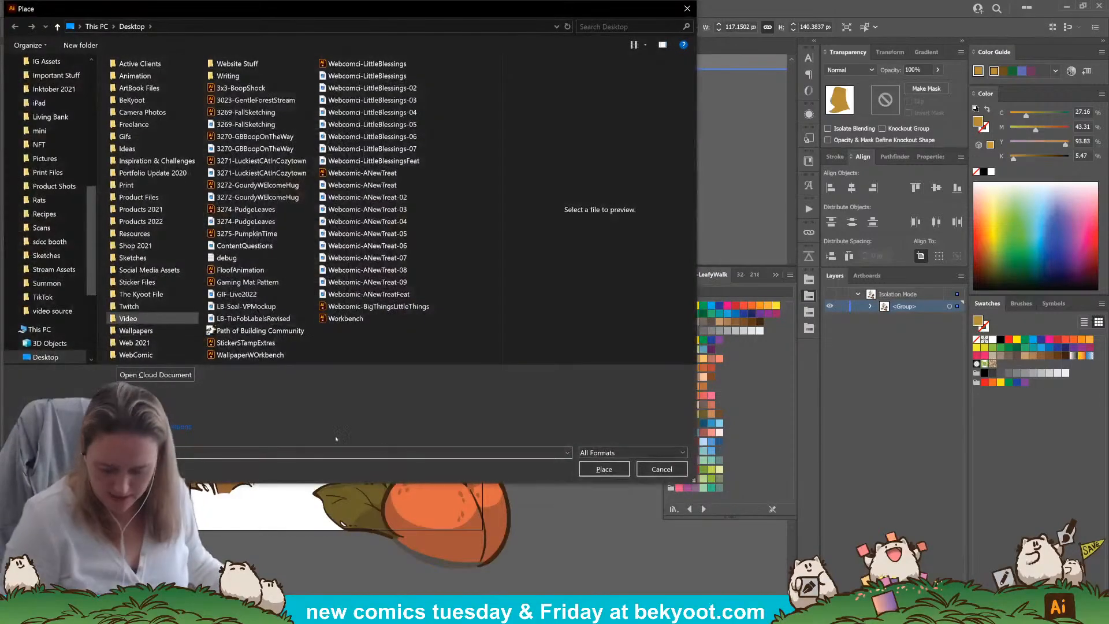
click(658, 471)
key(ctrl+shift+a)
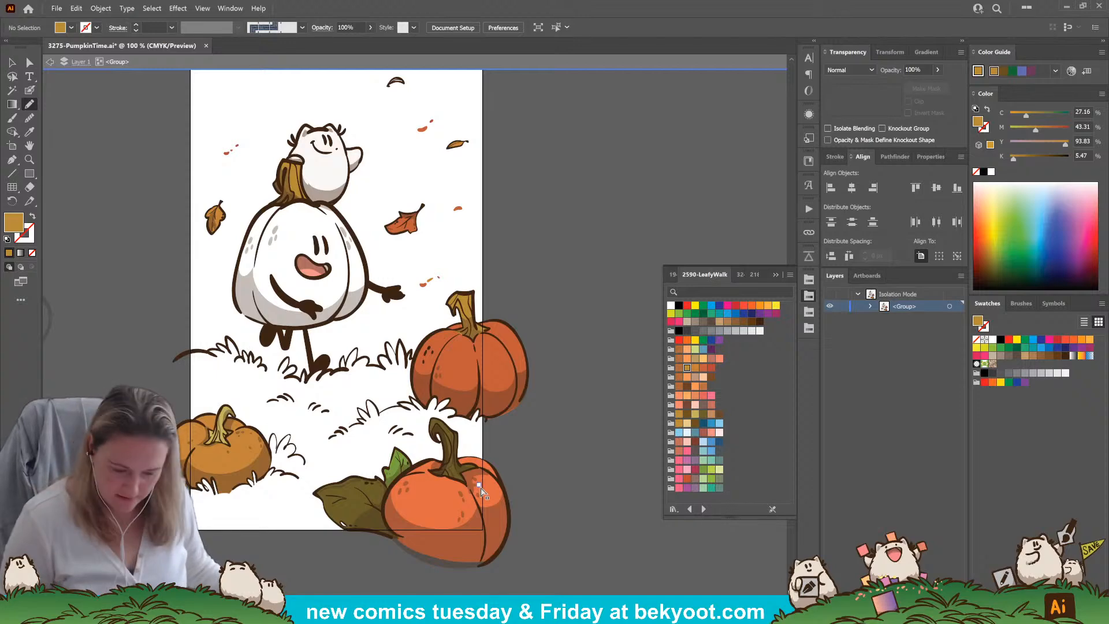
Exit the group's isolation, save the document, and isolate the artwork group again
key(Escape)
key(ctrl+s)
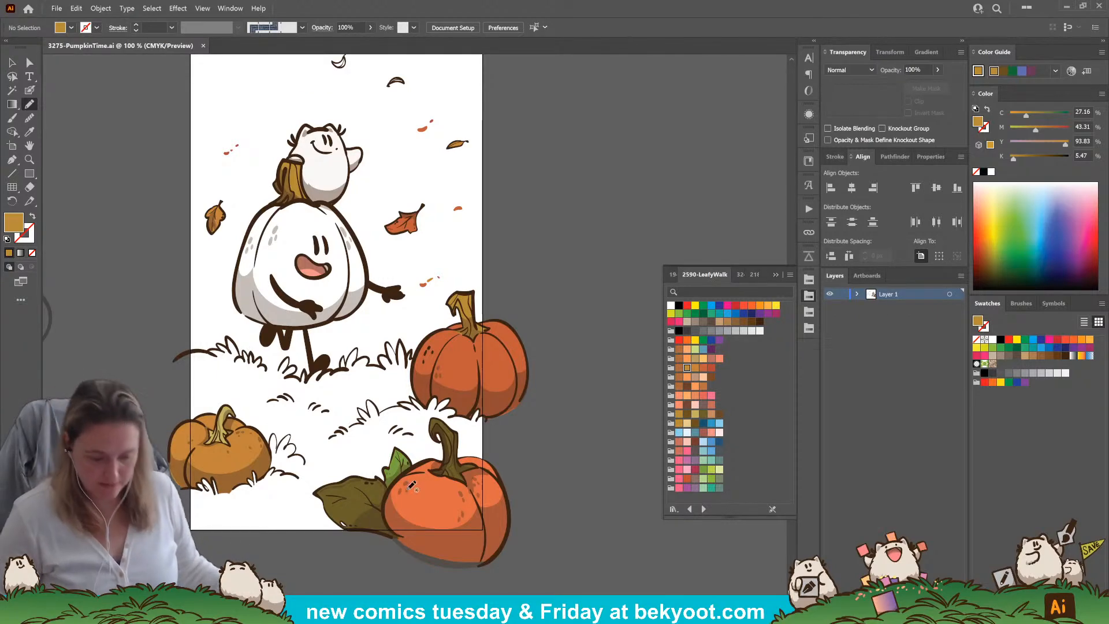
key(v)
click(358, 247)
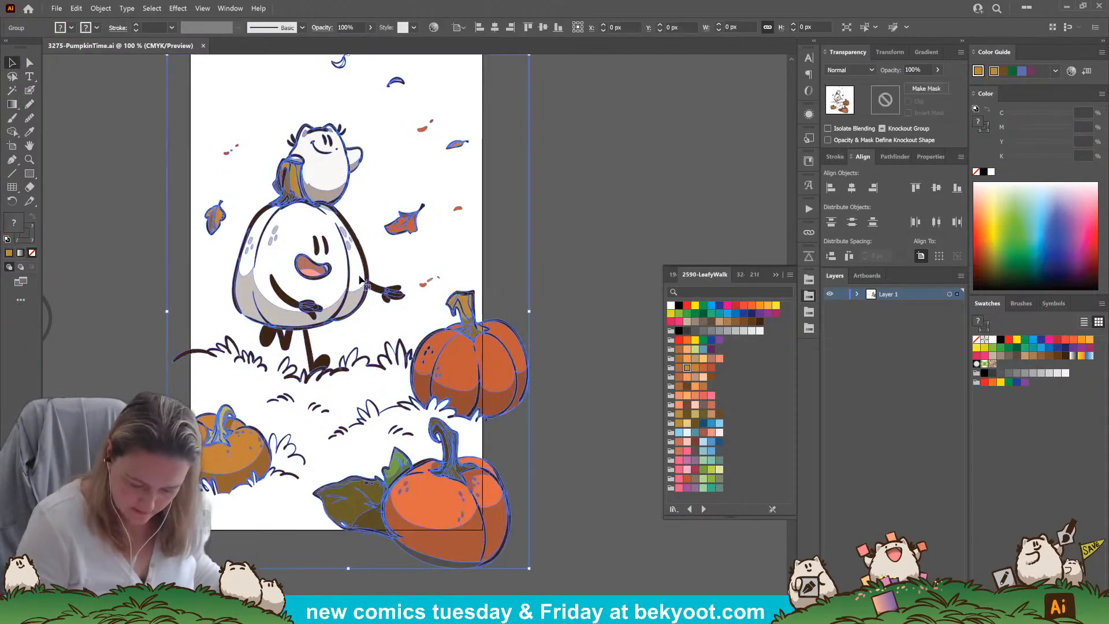
double_click(360, 253)
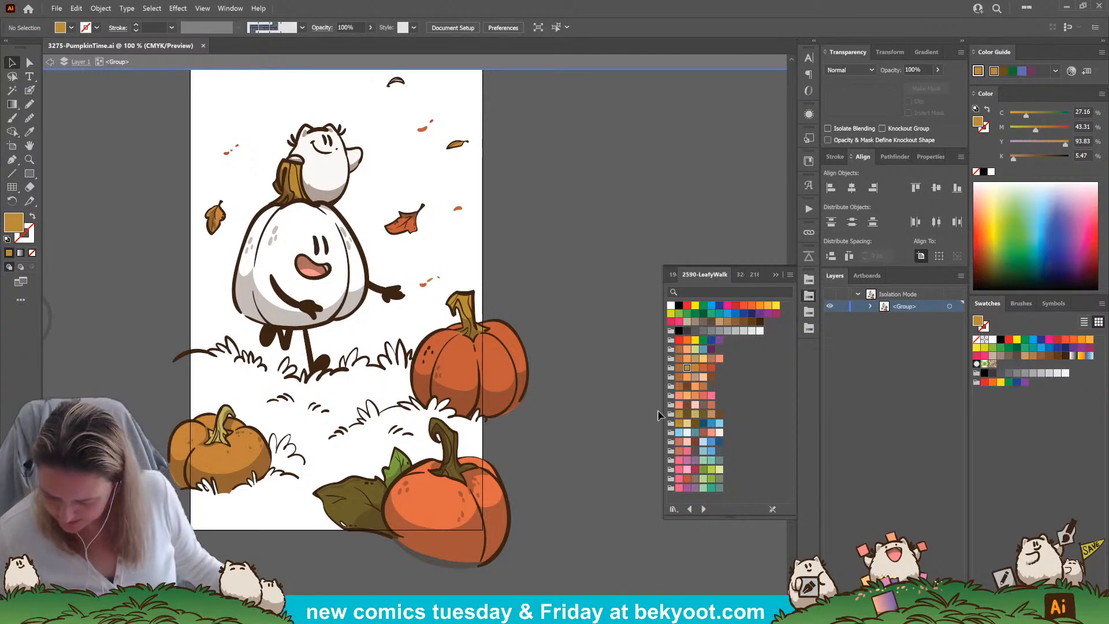
Trace the smiling pumpkin's body with the Pencil in bright orange, send it behind the ink, and refine its side anchor points
click(673, 275)
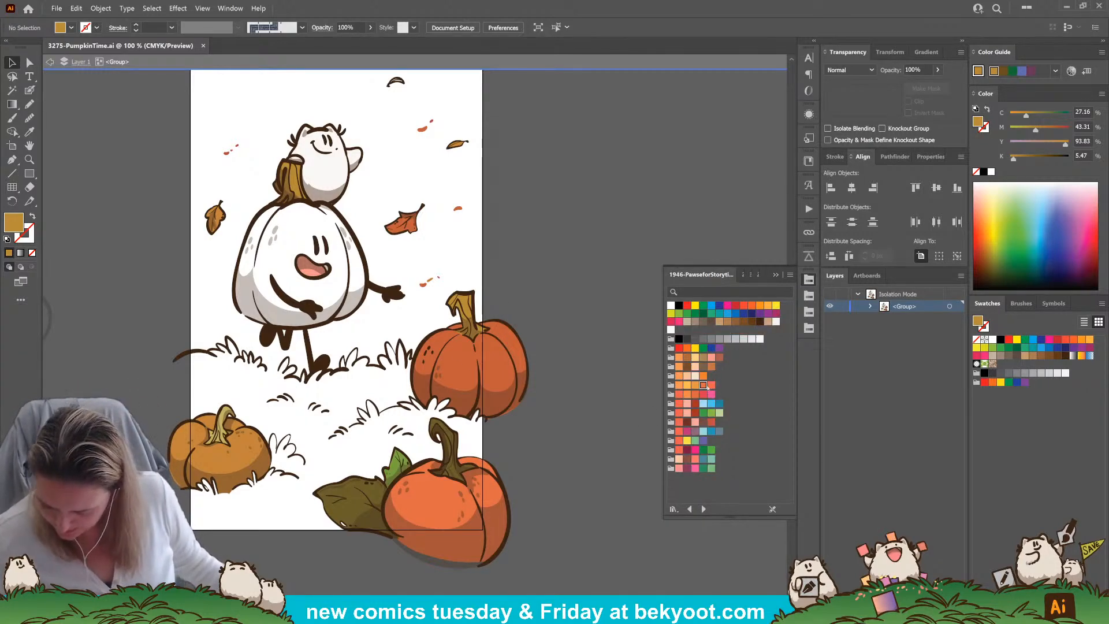
click(704, 376)
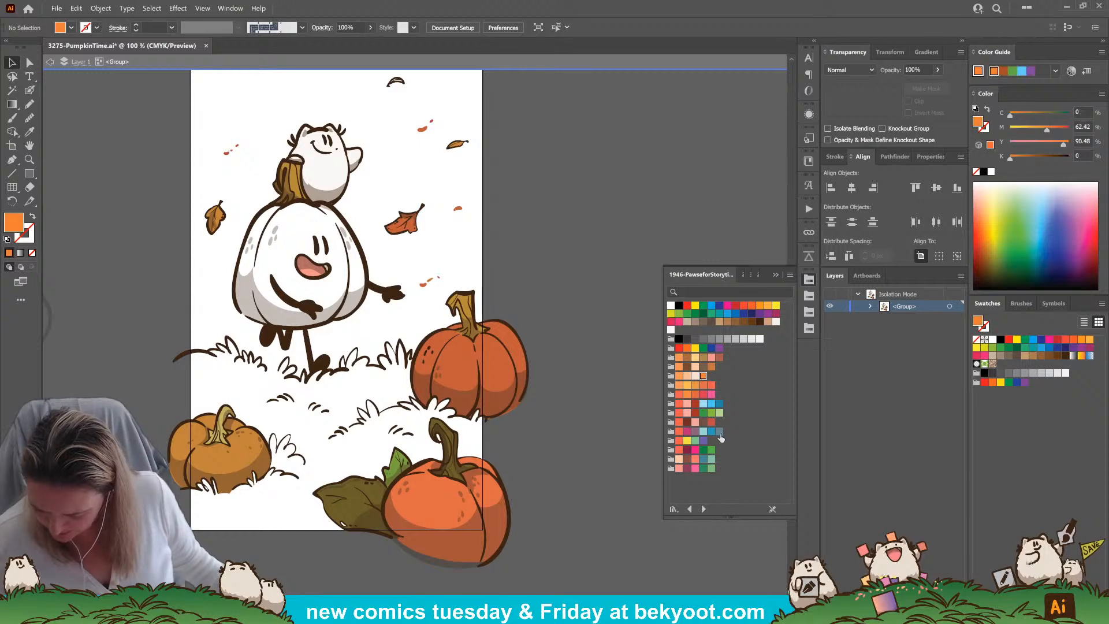
key(n)
mouse_move(285, 203)
mouse_down()
mouse_move(253, 227)
mouse_move(234, 283)
mouse_move(271, 324)
mouse_move(317, 325)
mouse_move(357, 305)
mouse_move(373, 283)
mouse_move(368, 254)
mouse_move(326, 199)
mouse_move(280, 203)
mouse_up()
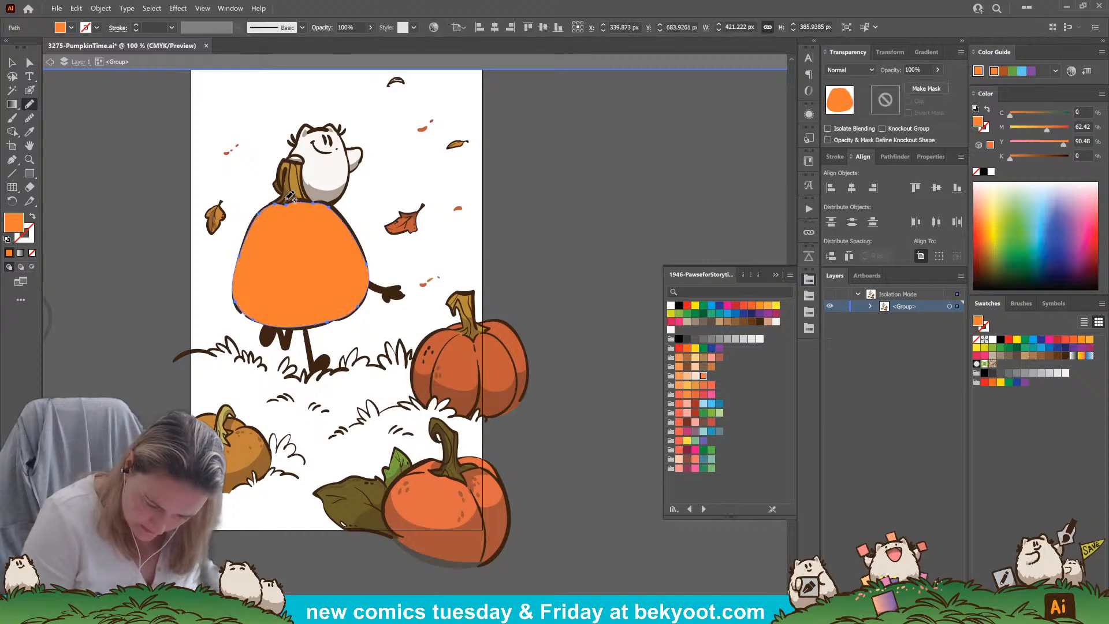
key(ctrl+shift+bracketleft)
key(a)
click(366, 269)
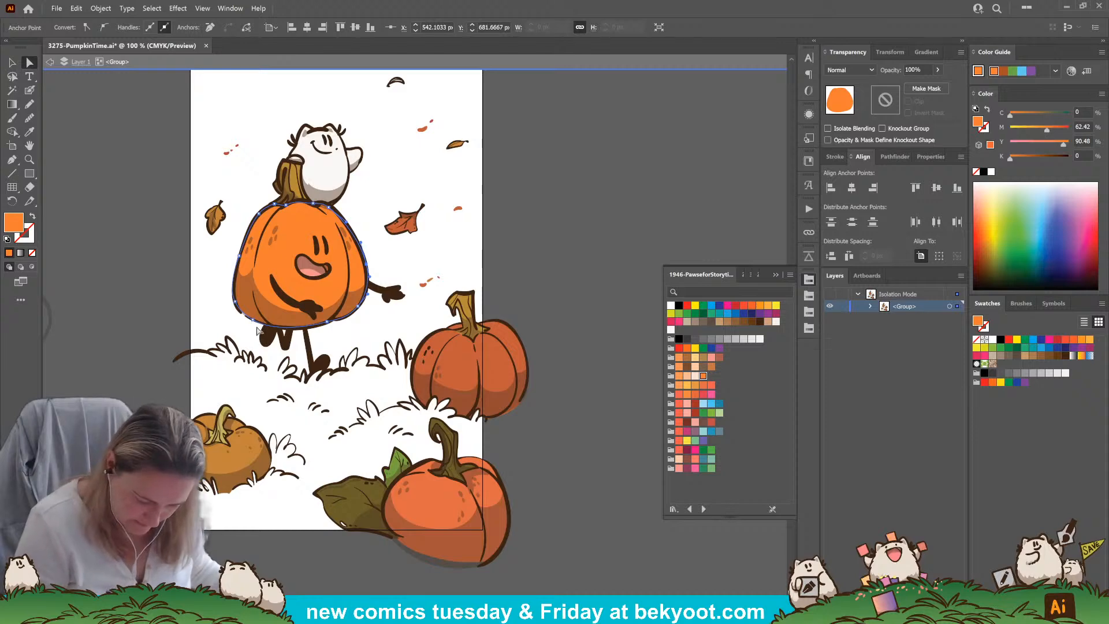
click(236, 304)
drag(237, 303, 236, 303)
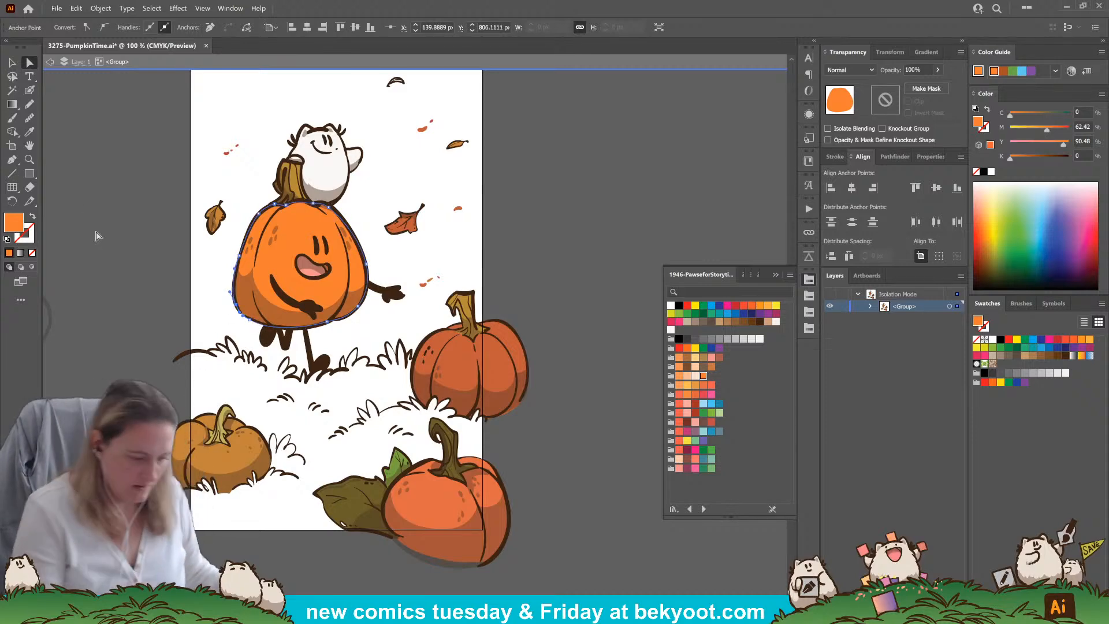
Fill the smiling pumpkin's body with a linear gradient from yellow-orange at the stem to coral near its base
click(22, 254)
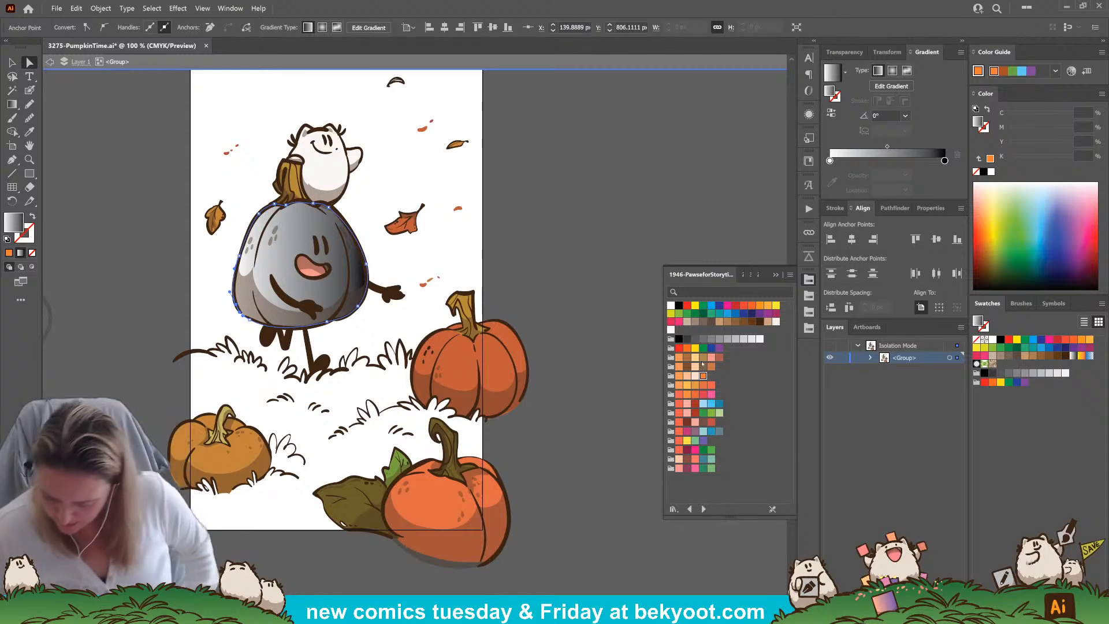
drag(695, 386, 830, 162)
drag(711, 391, 944, 162)
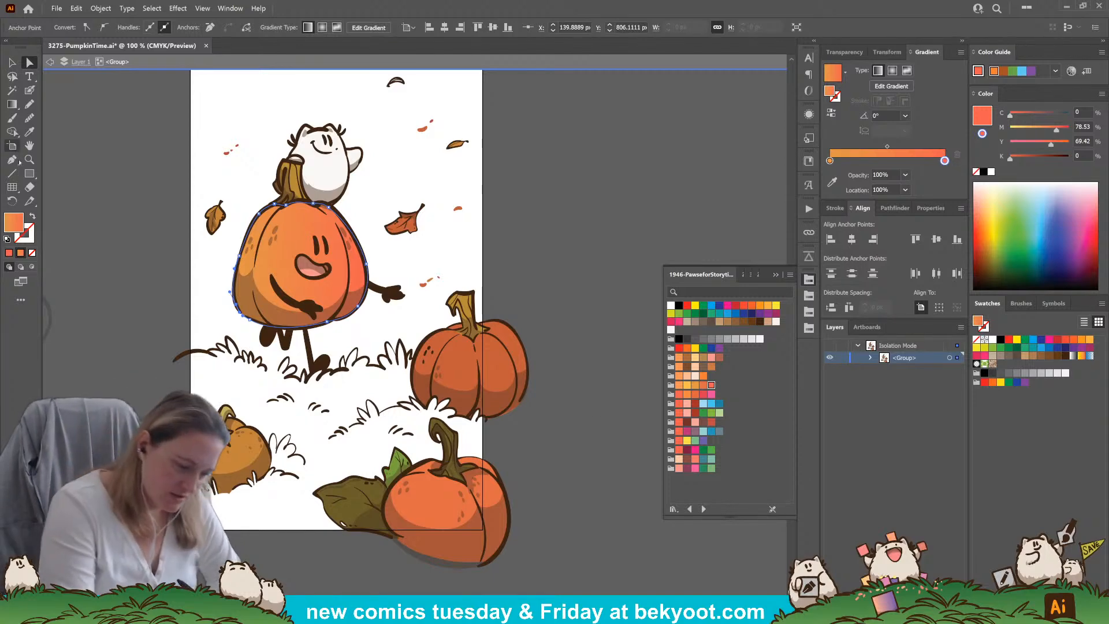
key(g)
drag(291, 200, 303, 312)
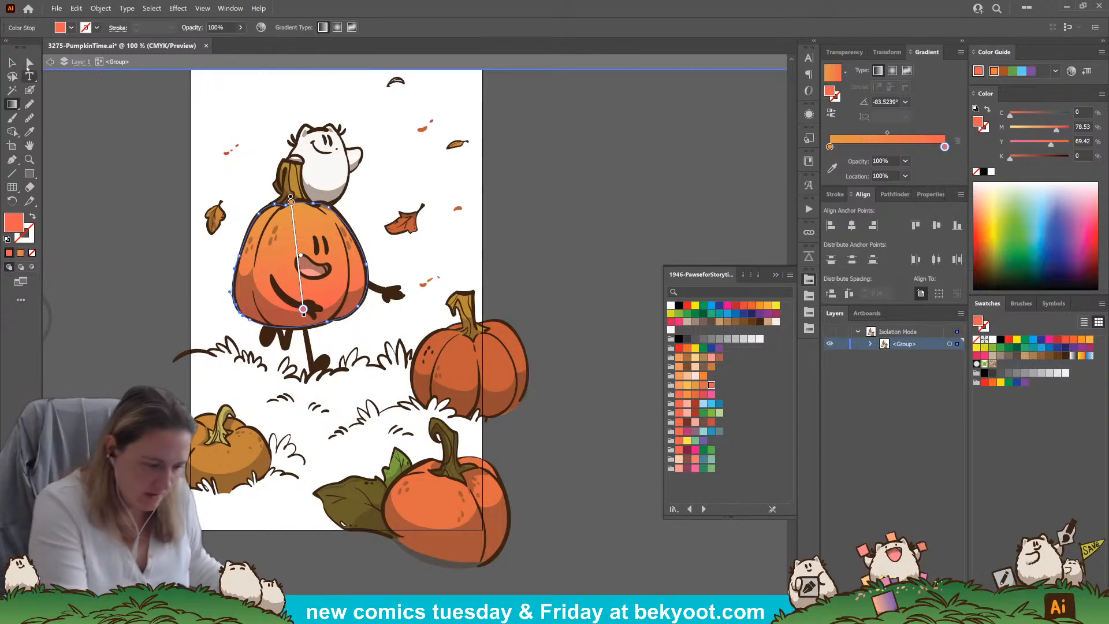
Recolor the smiling pumpkin's stem fill with the bright green swatch from the 1946 palette
key(a)
click(295, 183)
click(295, 183)
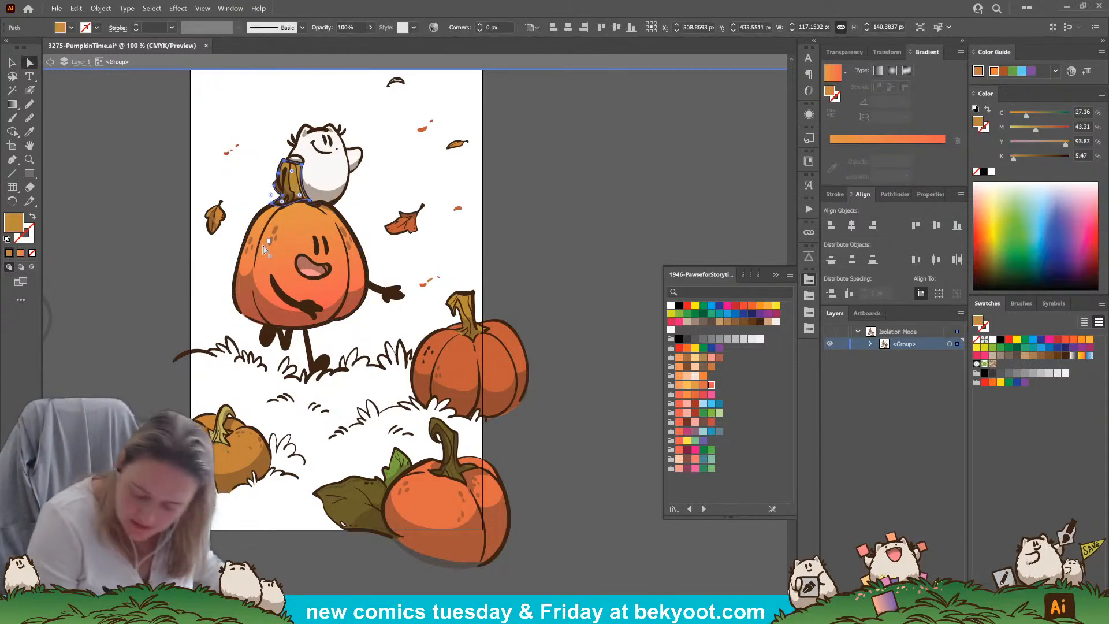
click(711, 450)
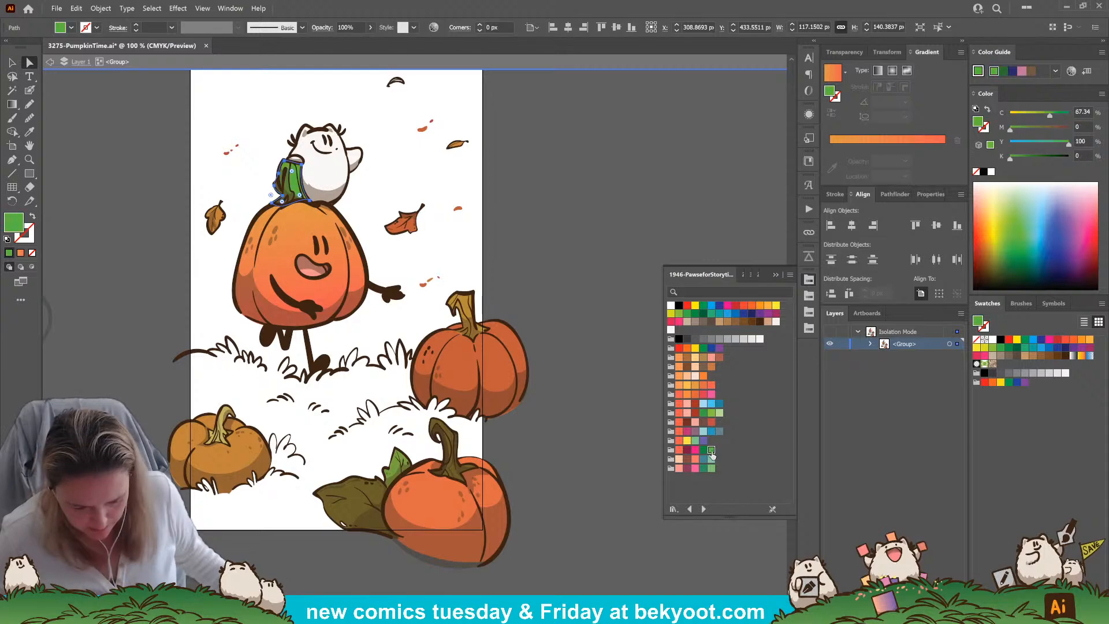
Recolor the smiling pumpkin's stem with the khaki swatch from the 2590-LeafyWalk palette and deselect it
click(743, 275)
click(696, 415)
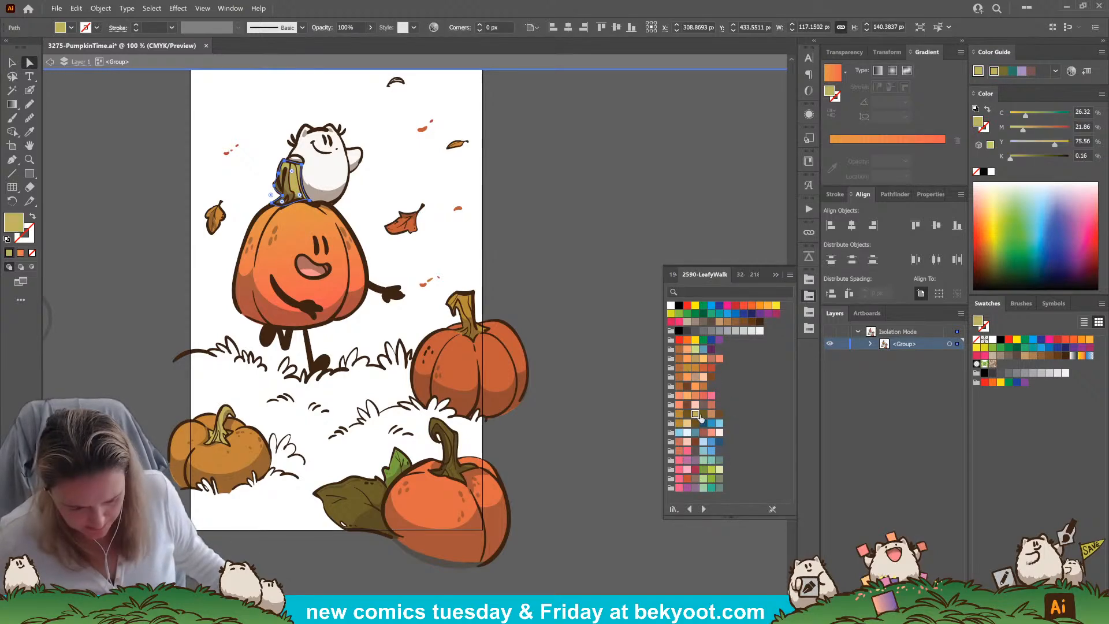
click(525, 286)
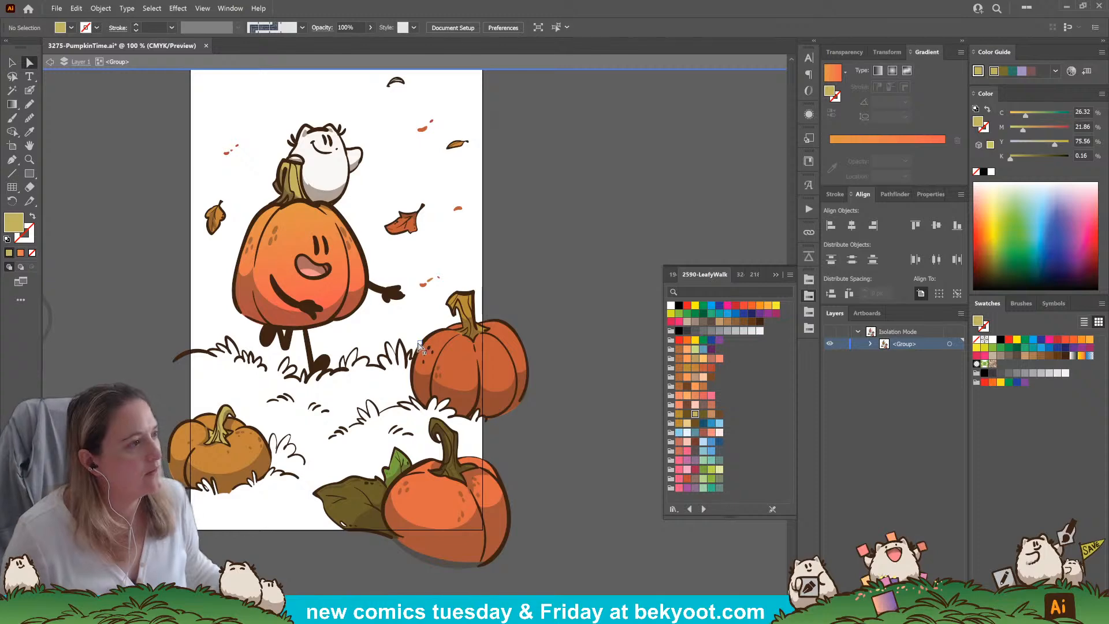
Trace the foreground grass around the small pumpkin with the Pencil in khaki and send the shape behind the artwork
key(n)
drag(539, 401, 551, 311)
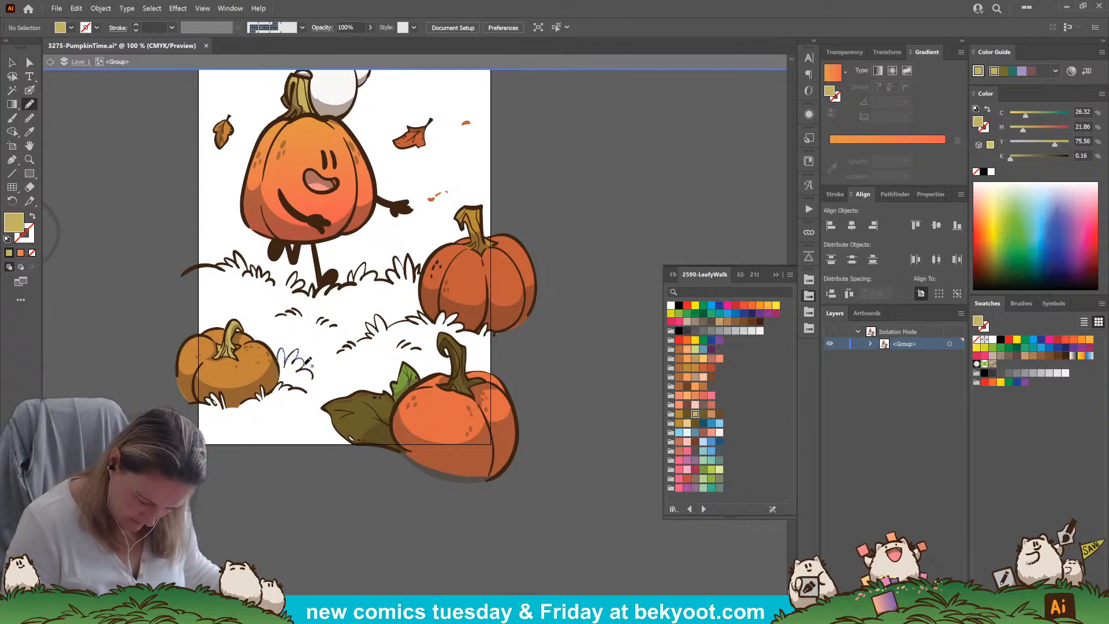
mouse_move(315, 377)
mouse_down()
mouse_move(339, 381)
mouse_move(331, 393)
mouse_move(349, 405)
mouse_move(441, 433)
mouse_move(431, 448)
mouse_move(314, 474)
mouse_move(208, 476)
mouse_up()
drag(262, 354, 281, 355)
key(ctrl+shift+bracketleft)
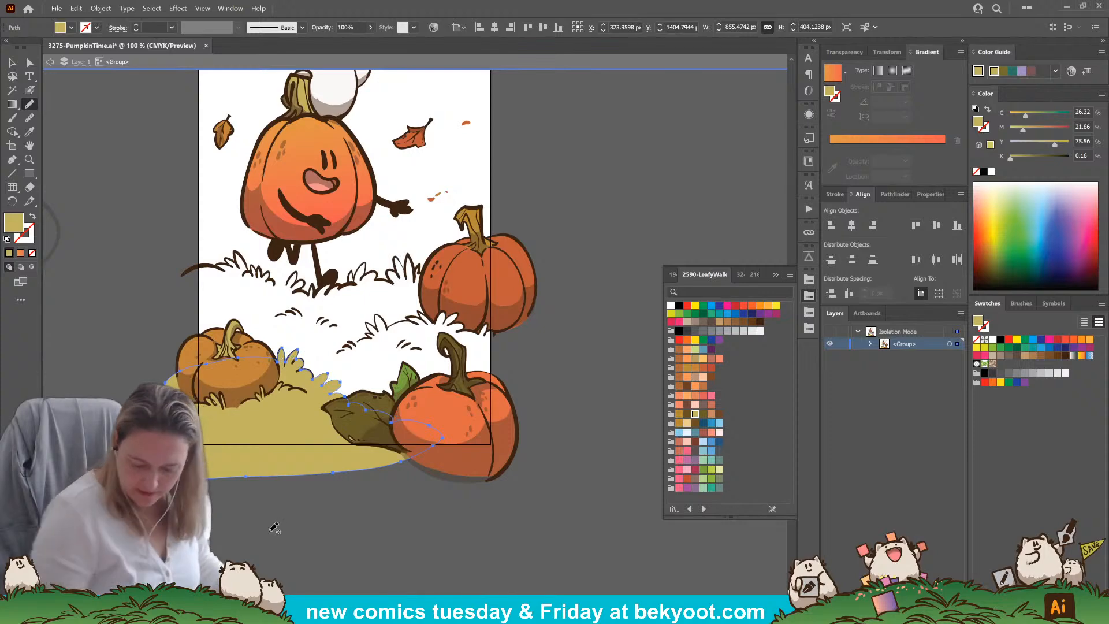
Adjust the foreground grass fill's anchor points and handles so the blades beside the small pumpkin match the ink lines
key(a)
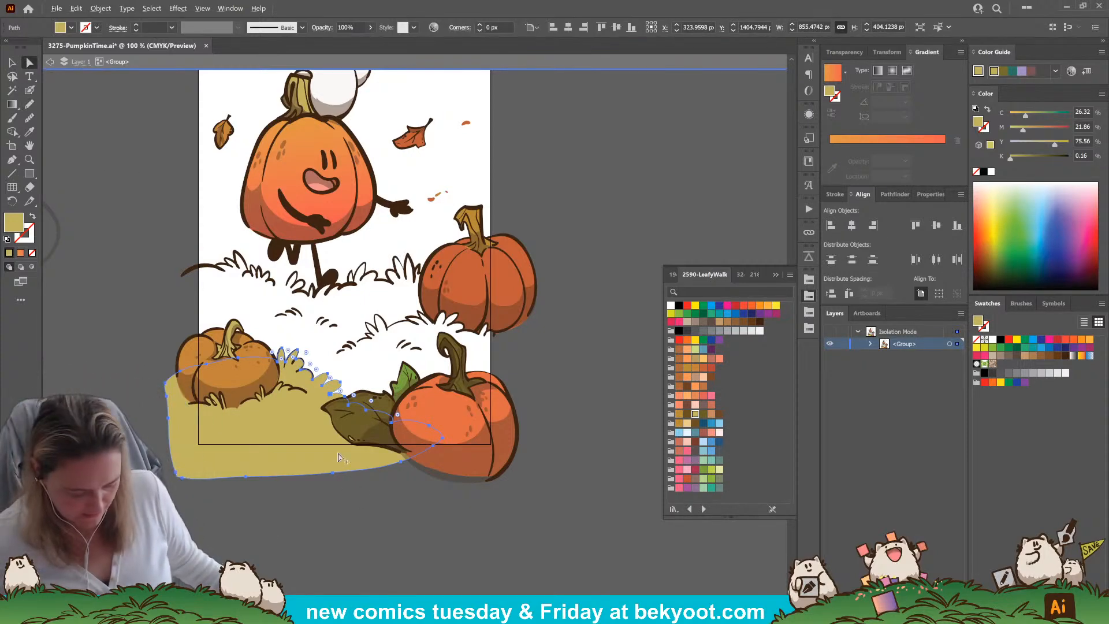
scroll(289, 355, up, 4)
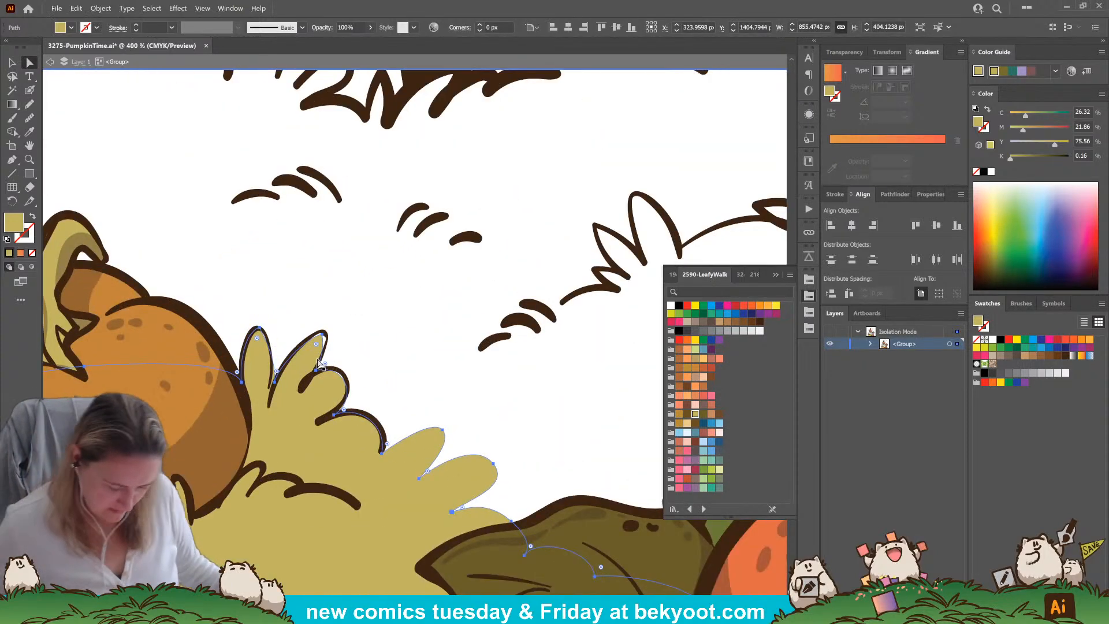
click(334, 415)
drag(333, 414, 359, 394)
click(316, 370)
click(328, 343)
drag(329, 339, 331, 337)
click(320, 335)
click(260, 331)
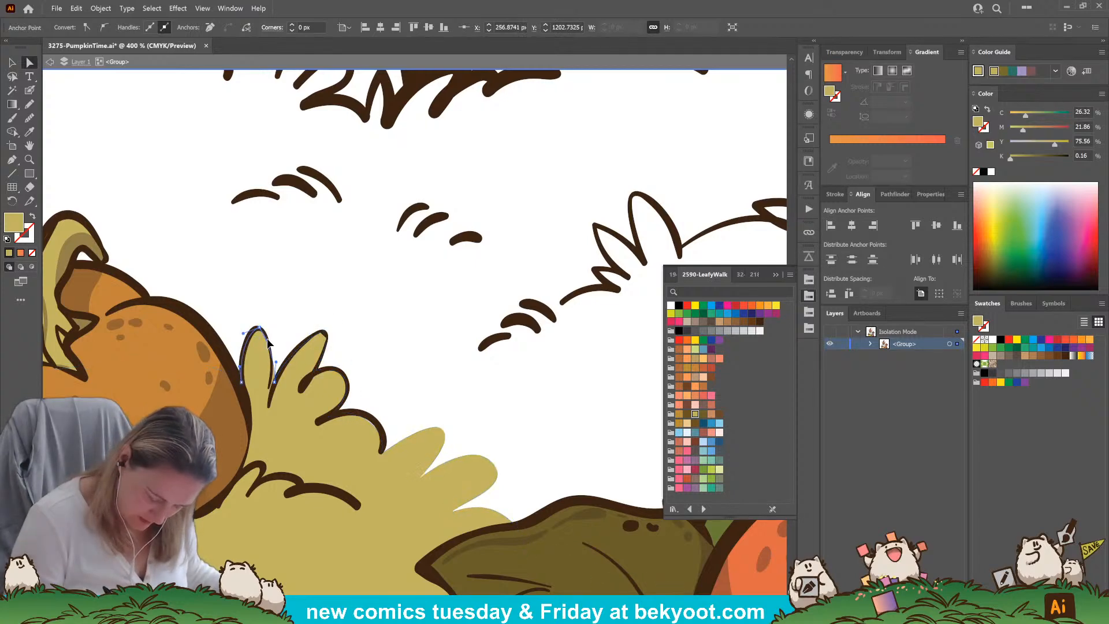
mouse_move(274, 382)
mouse_down()
mouse_move(270, 391)
mouse_move(273, 365)
mouse_up()
click(280, 336)
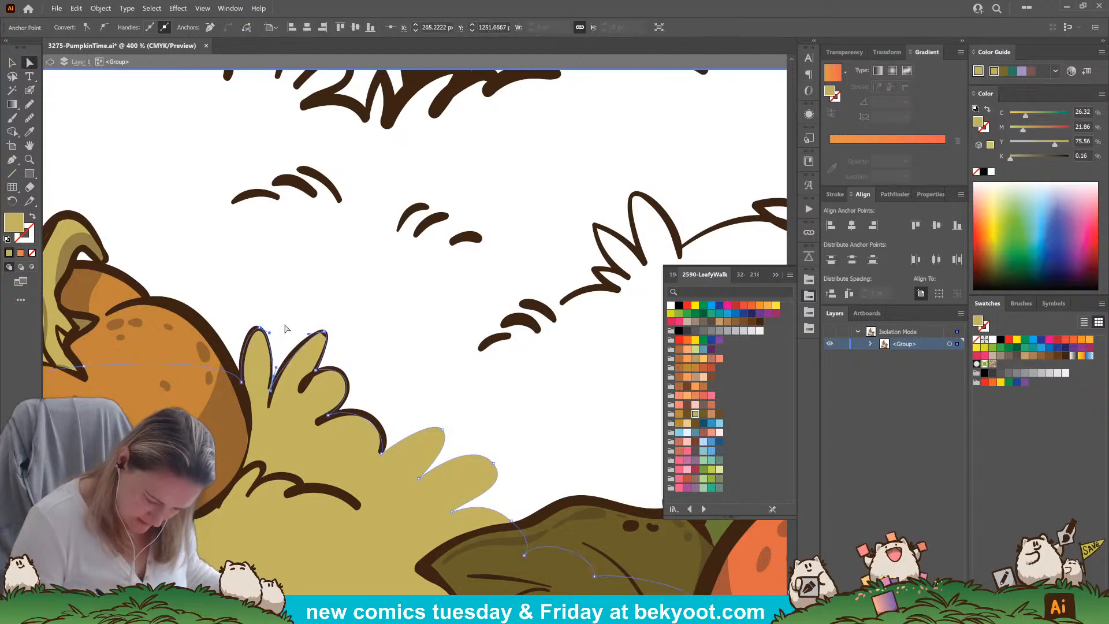
Move the foreground fill's anchor point at the lower end of the tuft onto the ink line and deselect the shape
click(373, 463)
drag(384, 452, 382, 446)
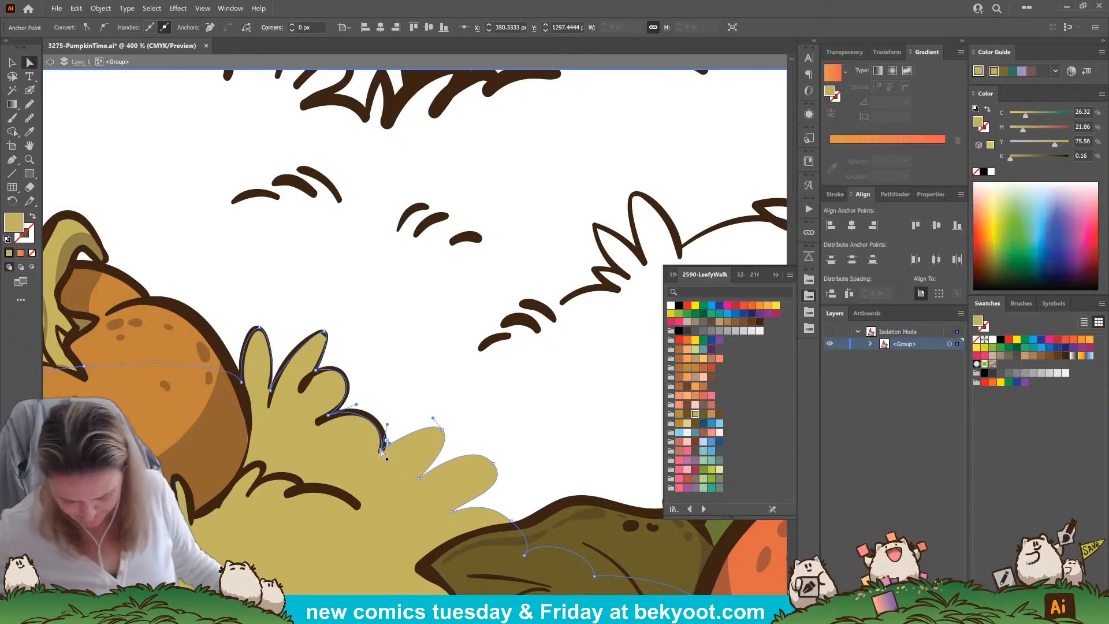
scroll(389, 439, up, 1)
scroll(388, 428, down, 4)
click(391, 397)
drag(391, 398, 364, 383)
Trace the middle grass hill around the large front pumpkin with the Pencil in khaki and send it to the back
key(n)
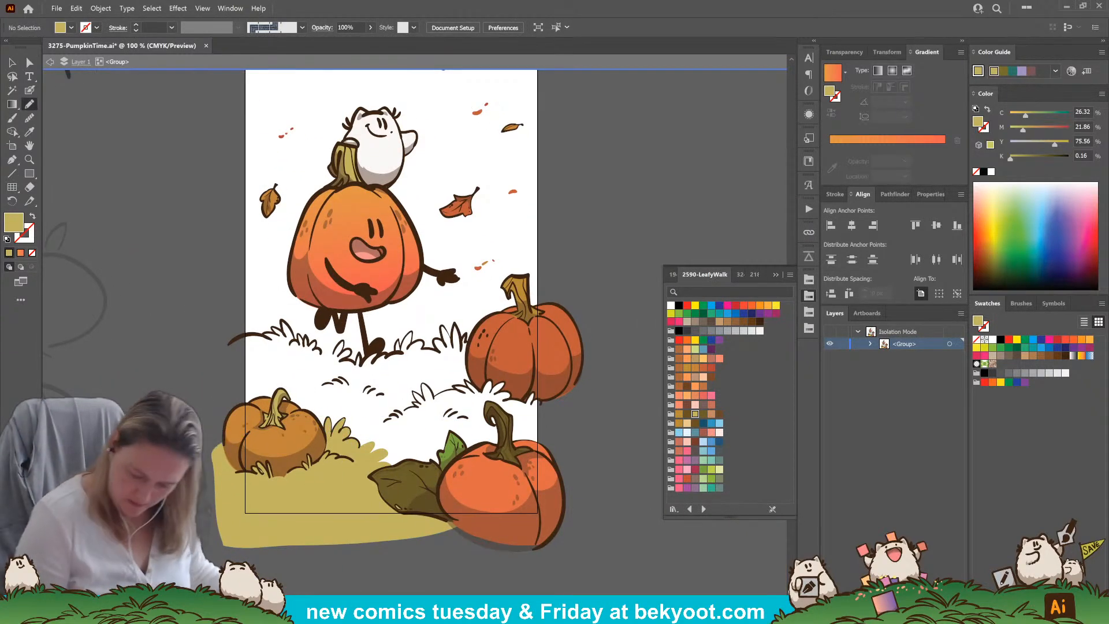
mouse_move(555, 403)
mouse_down()
mouse_move(520, 368)
mouse_move(449, 388)
mouse_up()
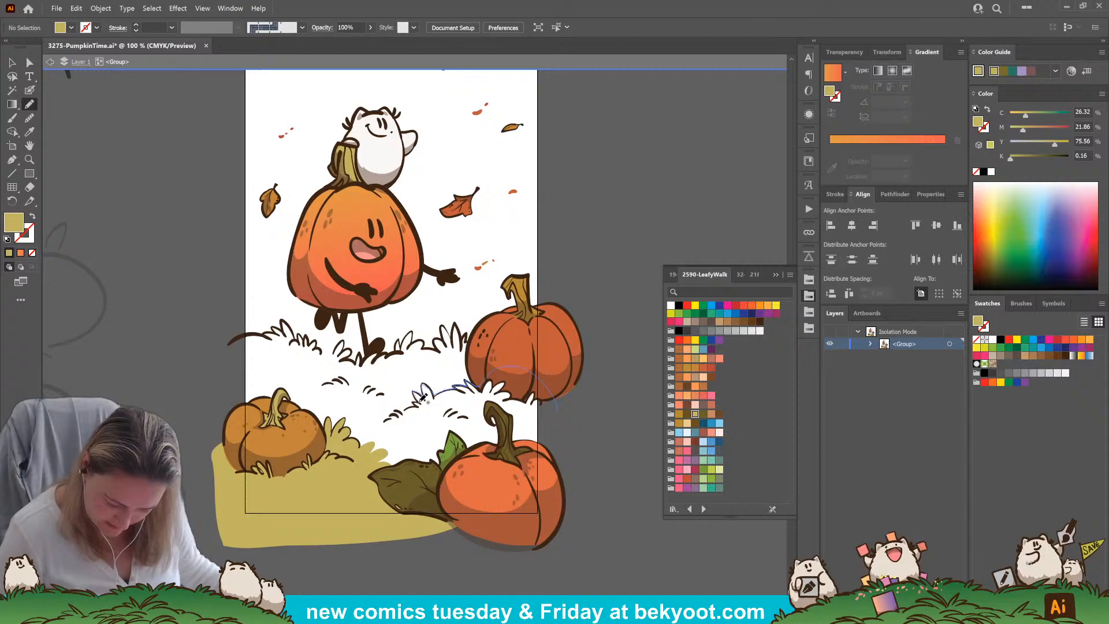
drag(412, 407, 368, 440)
mouse_move(335, 490)
mouse_down()
mouse_move(372, 512)
mouse_move(551, 515)
mouse_move(566, 440)
mouse_move(558, 407)
mouse_up()
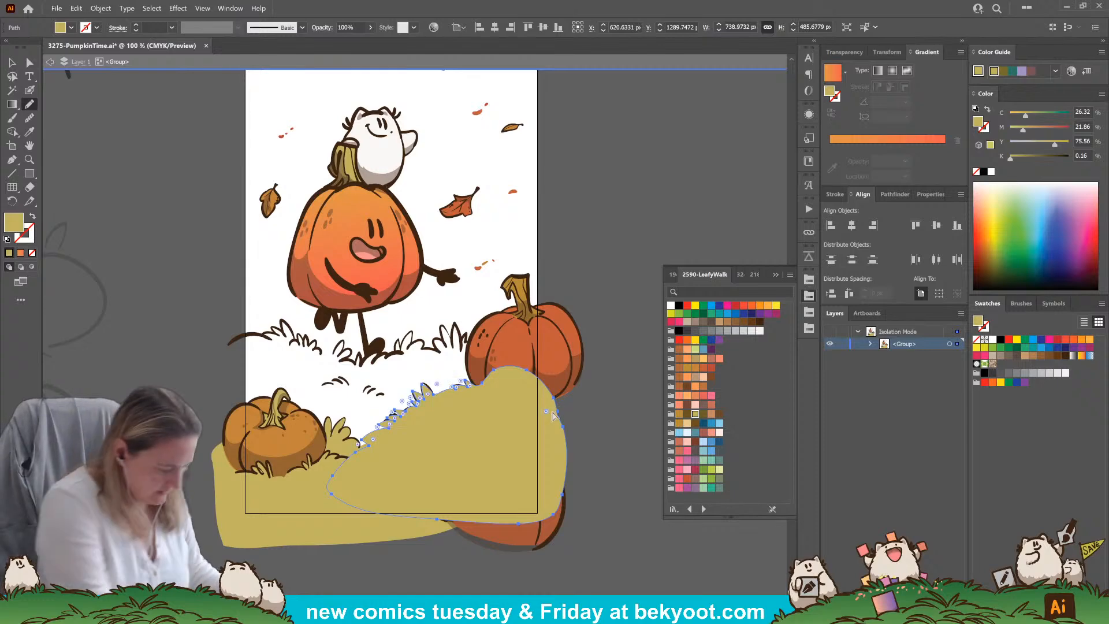
key(ctrl+shift+bracketleft)
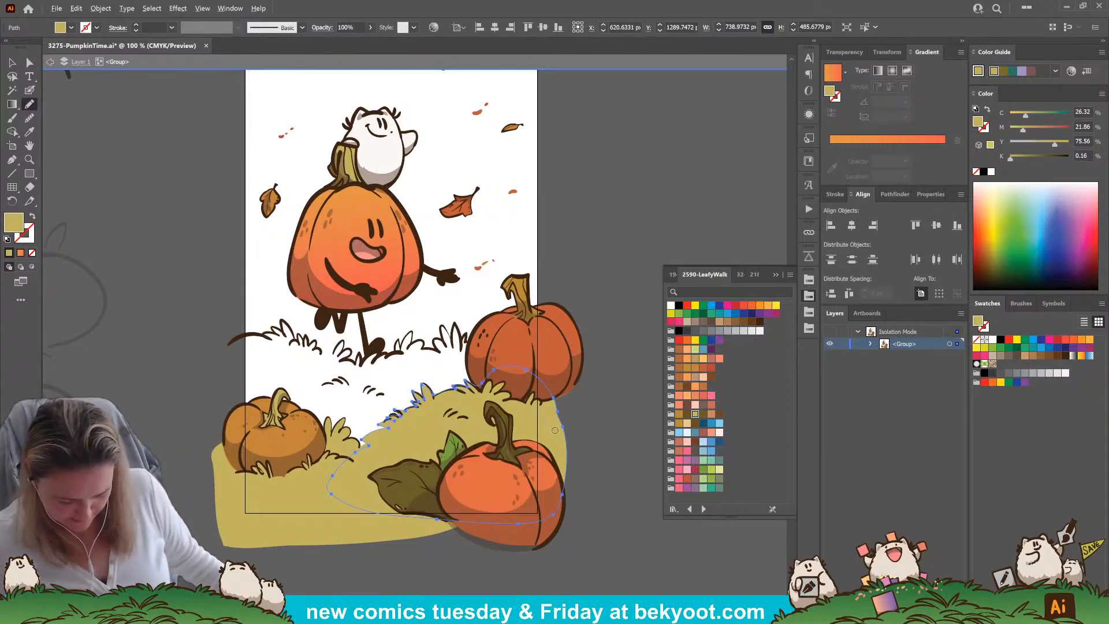
Fit the middle hill's anchor points to the inked grass along its slope, including the tips of the tall blades
key(ctrl+equal)
key(ctrl+equal)
key(ctrl+equal)
click(30, 62)
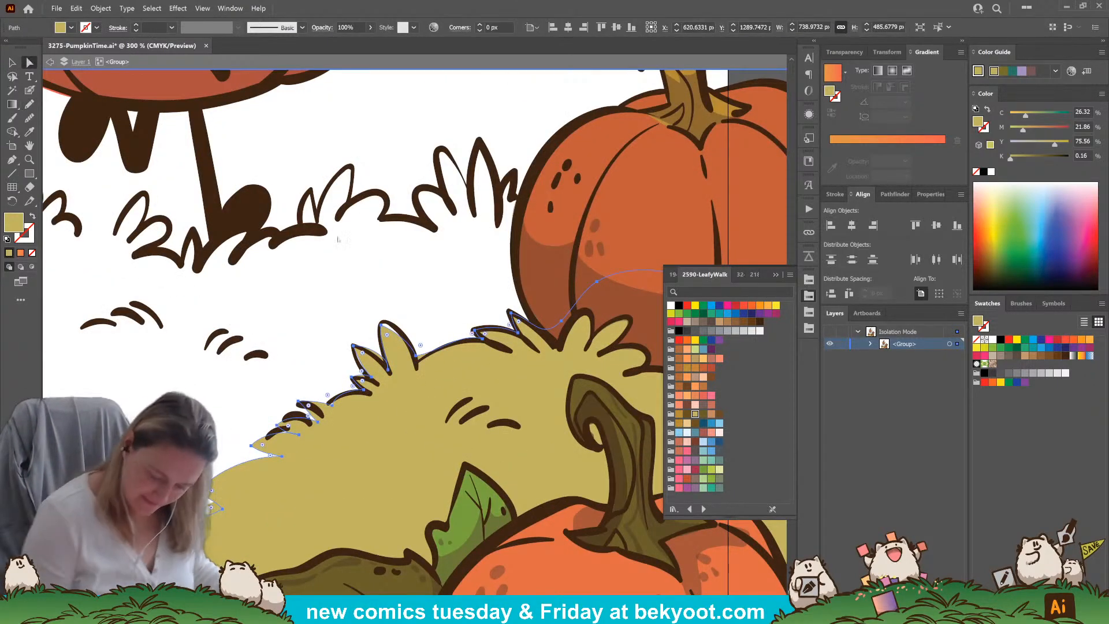
click(371, 385)
drag(371, 383, 294, 430)
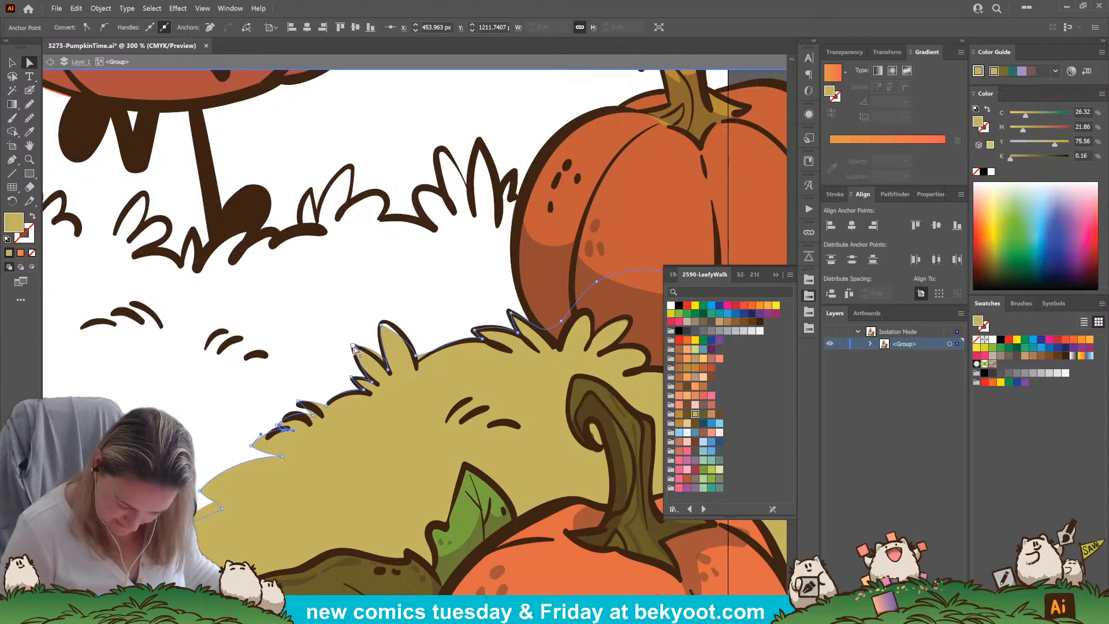
click(353, 346)
drag(353, 346, 352, 349)
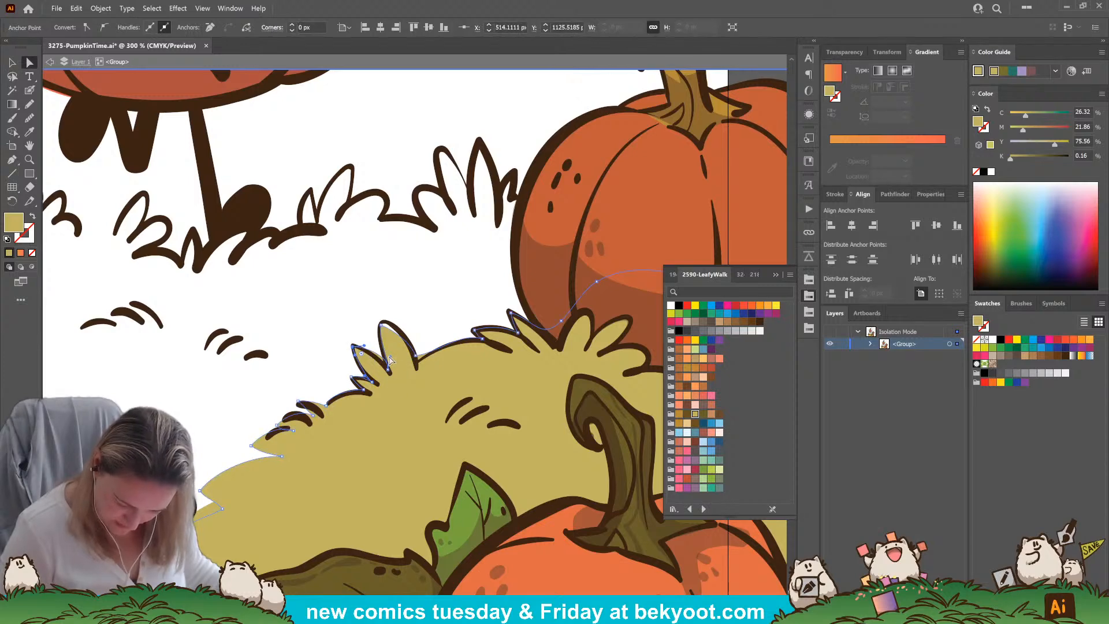
drag(386, 327, 393, 317)
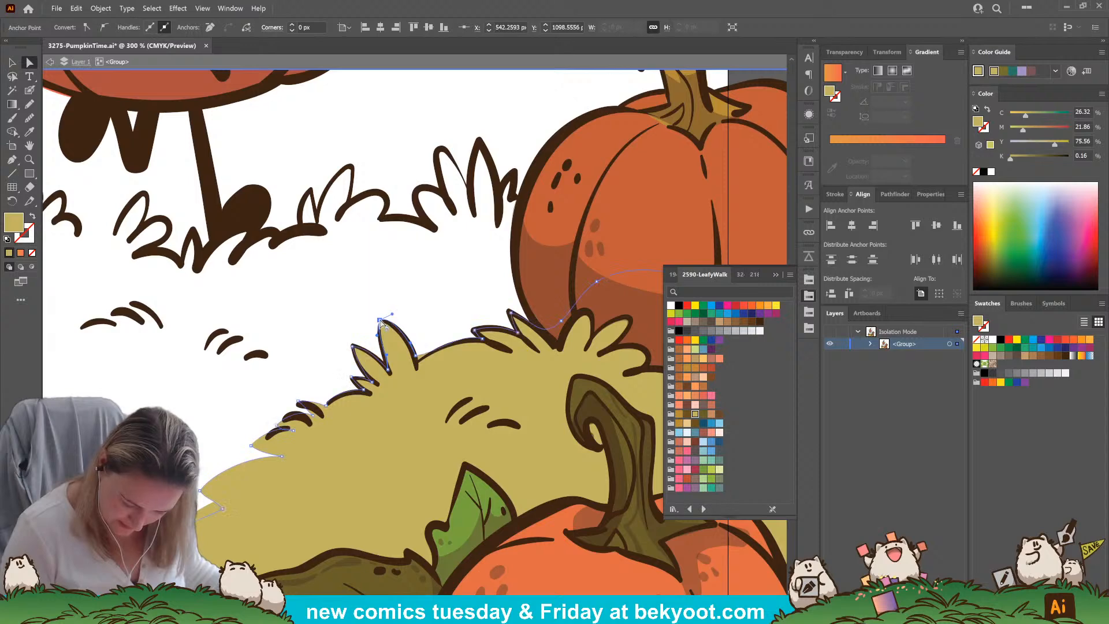
Adjust the middle hill's anchor points from the tall blade's base along the ridge toward the rear pumpkin, and deselect it
click(417, 362)
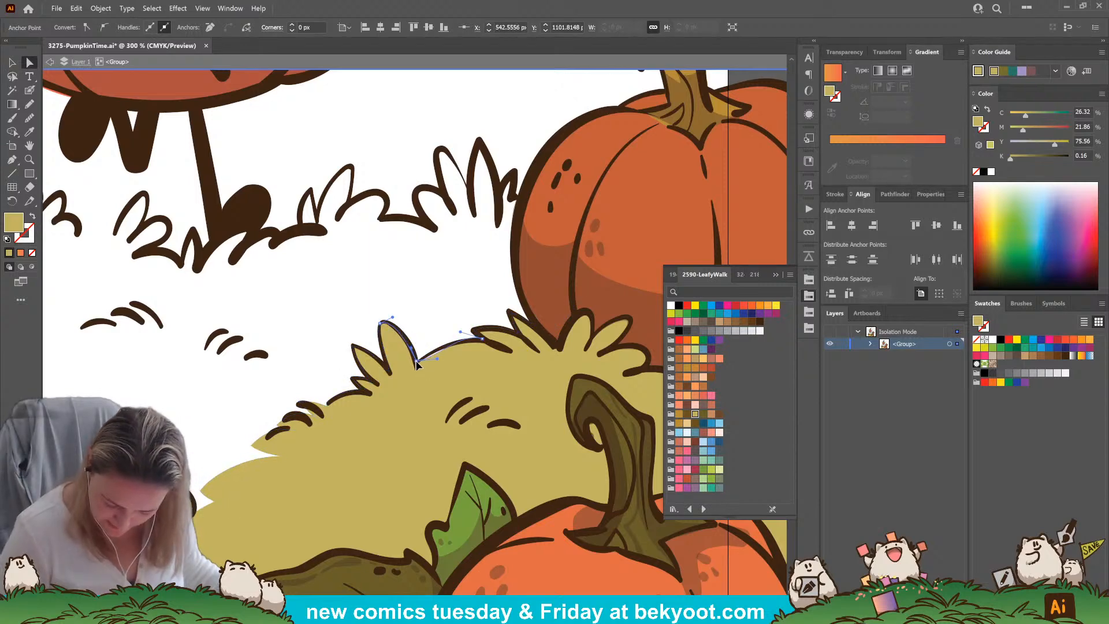
click(436, 353)
drag(482, 338, 484, 341)
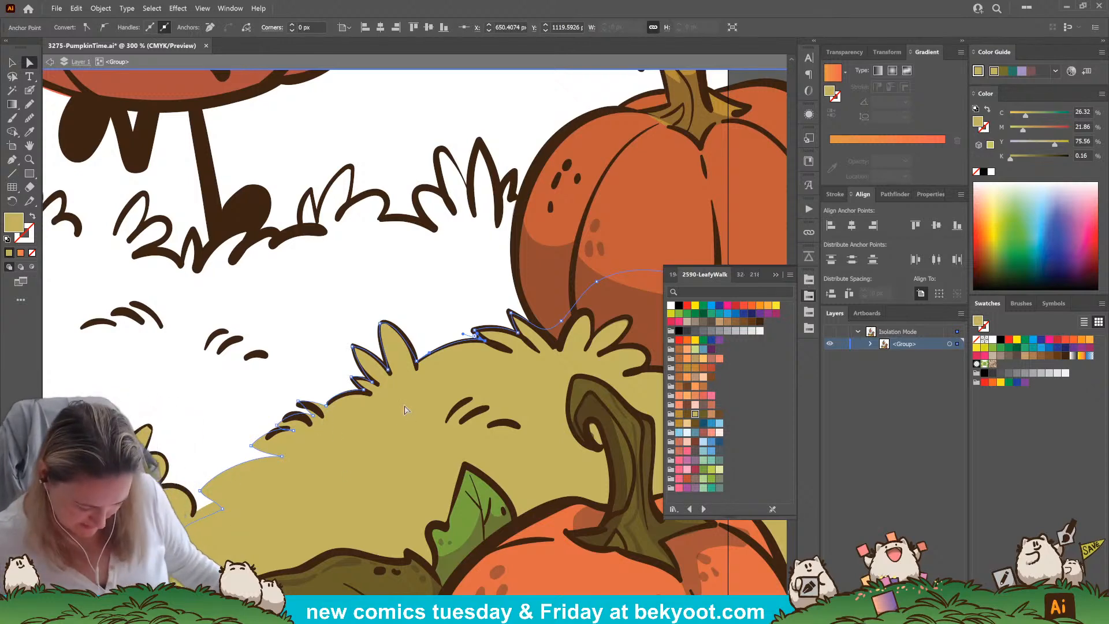
key(ctrl+minus)
key(ctrl+minus)
key(ctrl+minus)
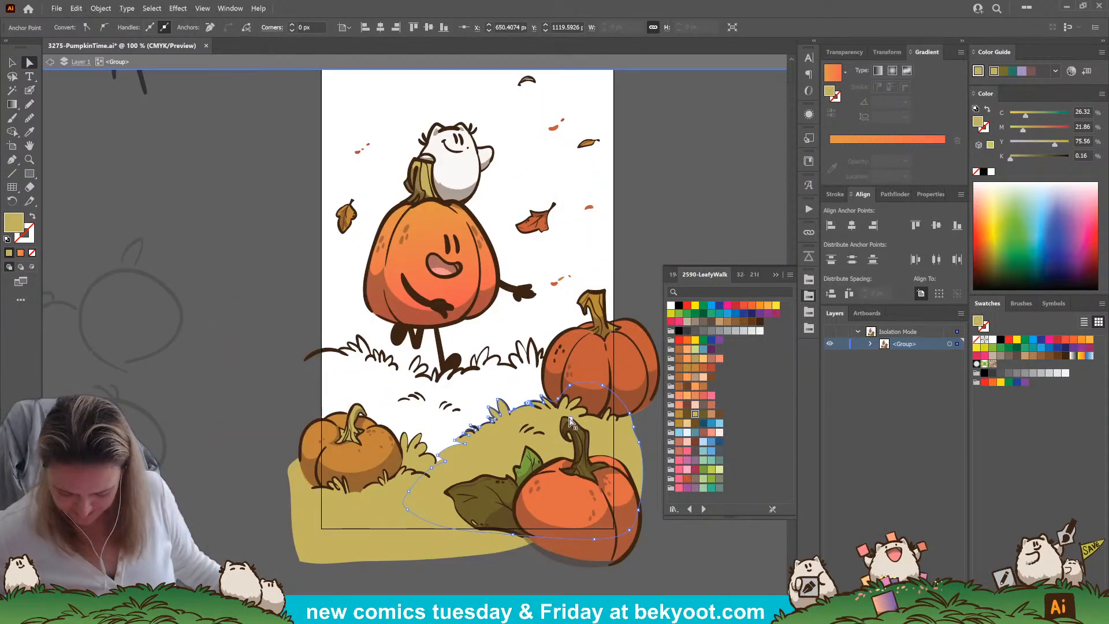
click(449, 576)
drag(545, 582, 472, 557)
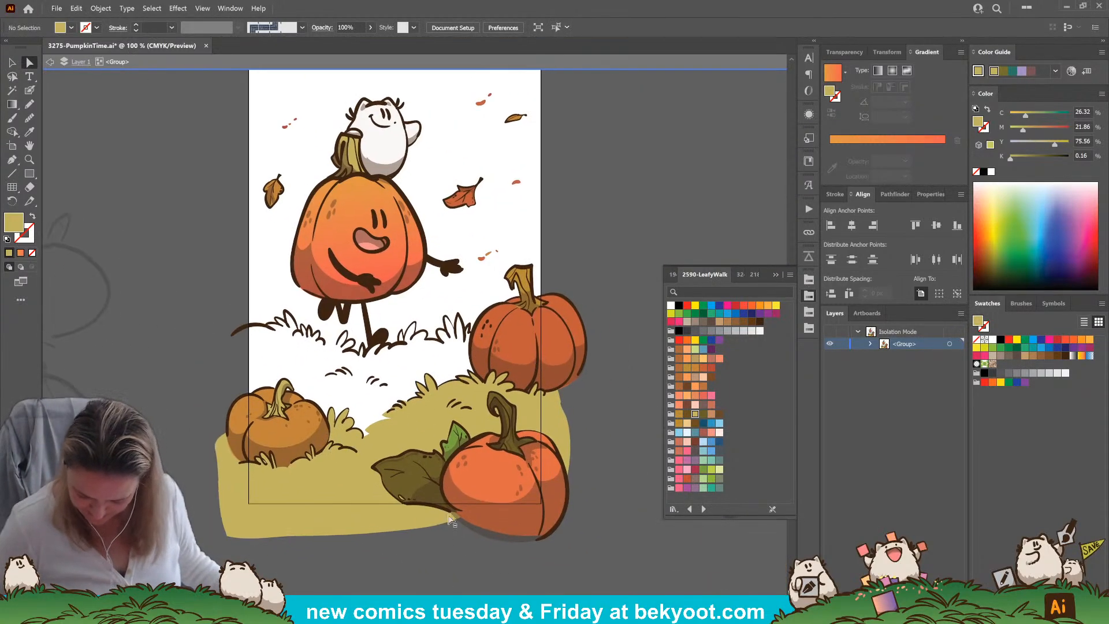
Fill the middle hill with a linear gradient from khaki to dark olive using LeafyWalk swatches, and deselect it
click(432, 414)
key(period)
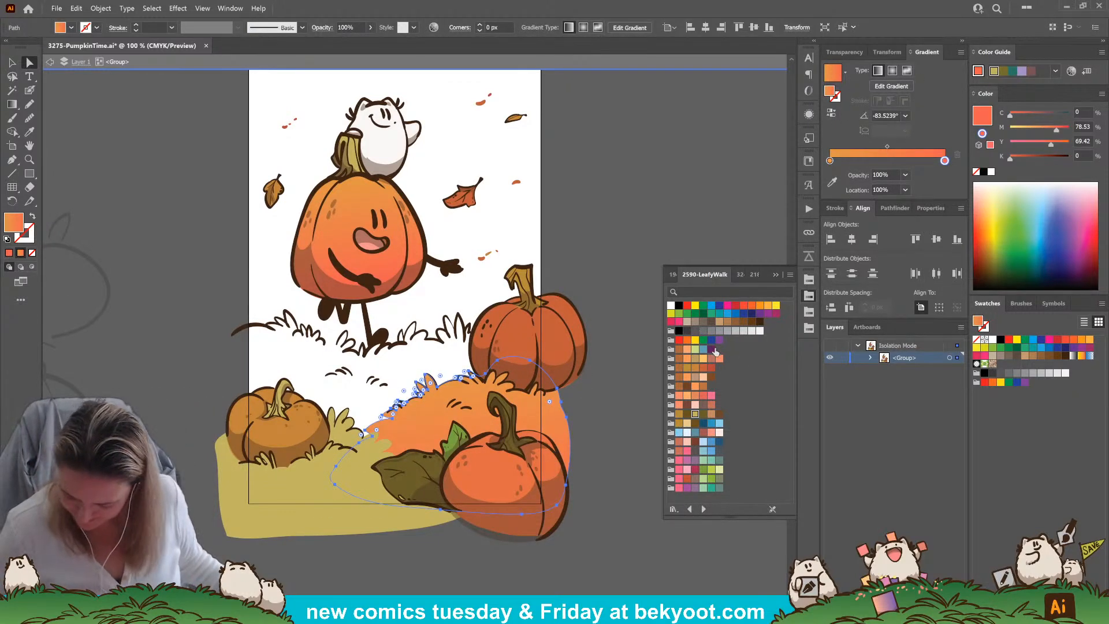
drag(703, 386, 829, 160)
drag(702, 417, 945, 160)
key(ctrl+shift+a)
click(12, 104)
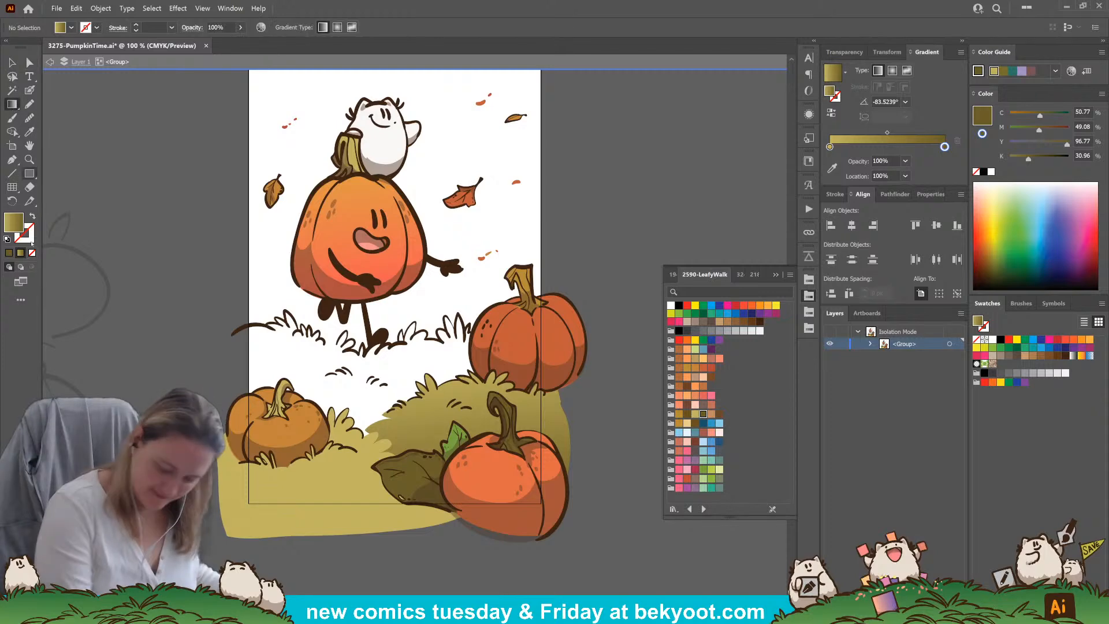
ctrl+click(442, 409)
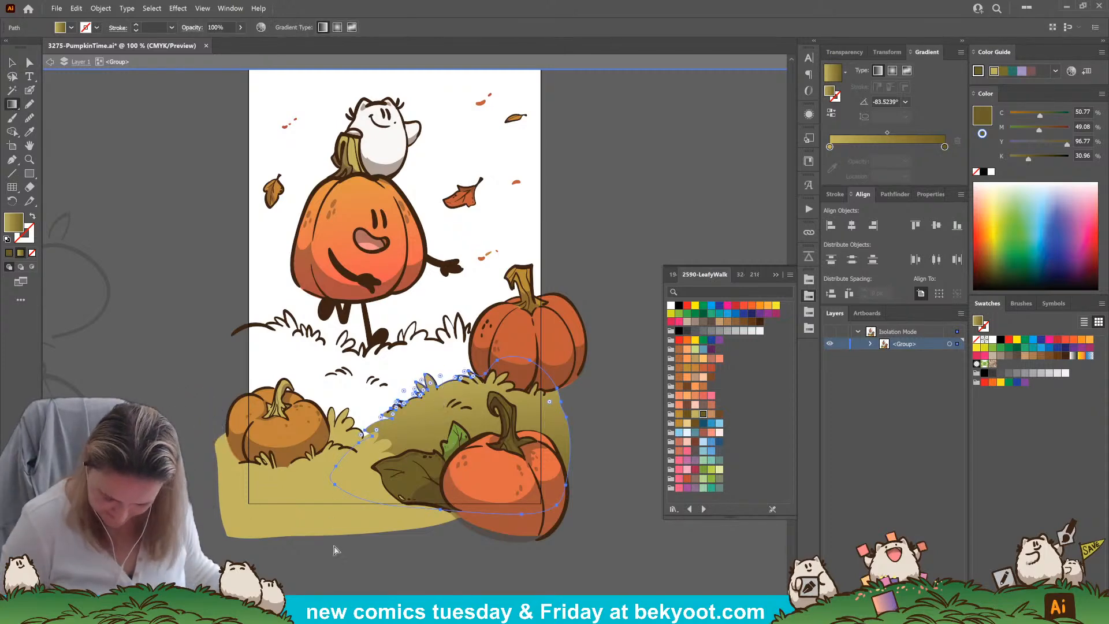
key(ctrl+shift+a)
Trace the back grass hill under the smiling pumpkin's feet with the Pencil in the olive gradient and send it to the back
key(n)
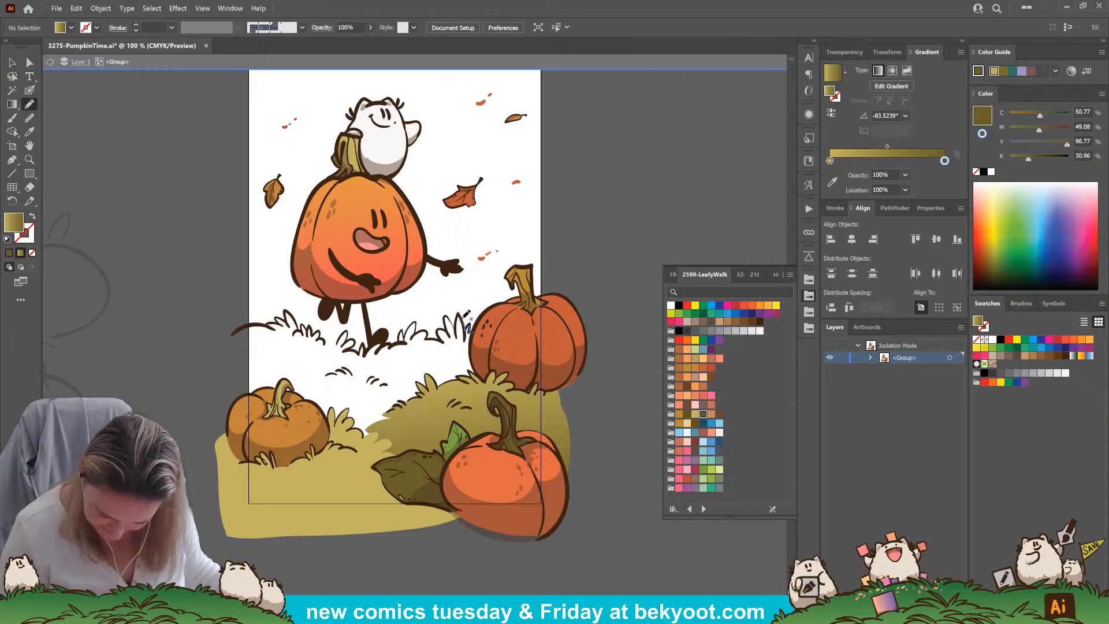
mouse_move(448, 317)
mouse_down()
mouse_move(454, 330)
mouse_move(405, 325)
mouse_move(369, 349)
mouse_move(349, 334)
mouse_move(330, 342)
mouse_move(290, 312)
mouse_move(244, 327)
mouse_move(240, 401)
mouse_move(300, 461)
mouse_move(480, 445)
mouse_move(494, 333)
mouse_move(475, 327)
mouse_up()
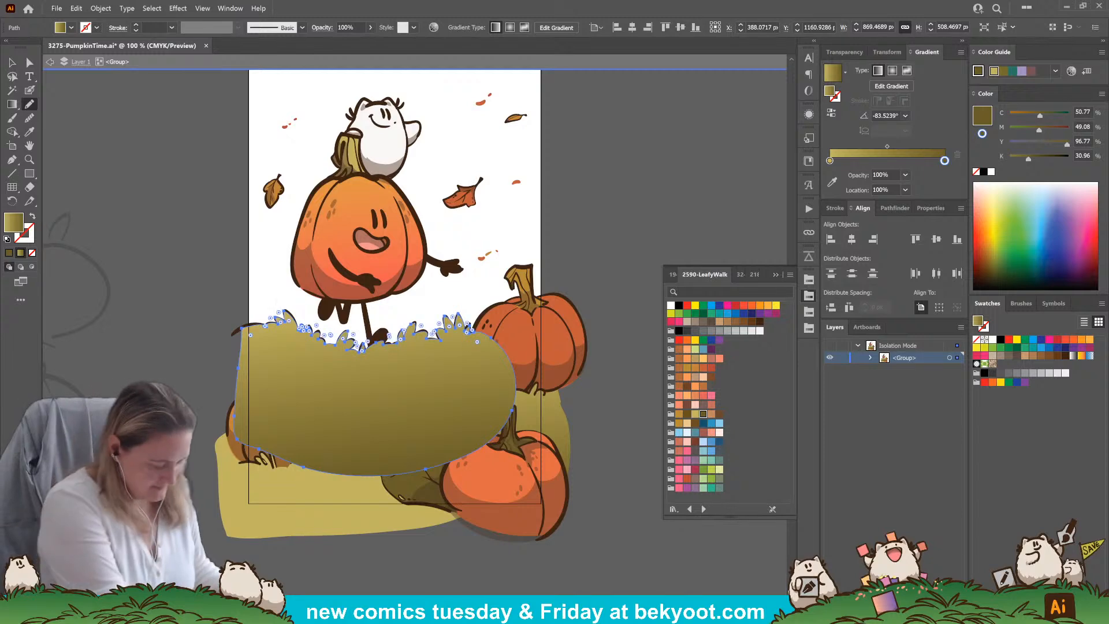
key(ctrl+shift+bracketleft)
ctrl+click(419, 572)
drag(589, 254, 555, 341)
mouse_move(559, 295)
mouse_down()
mouse_move(566, 258)
mouse_move(559, 273)
mouse_up()
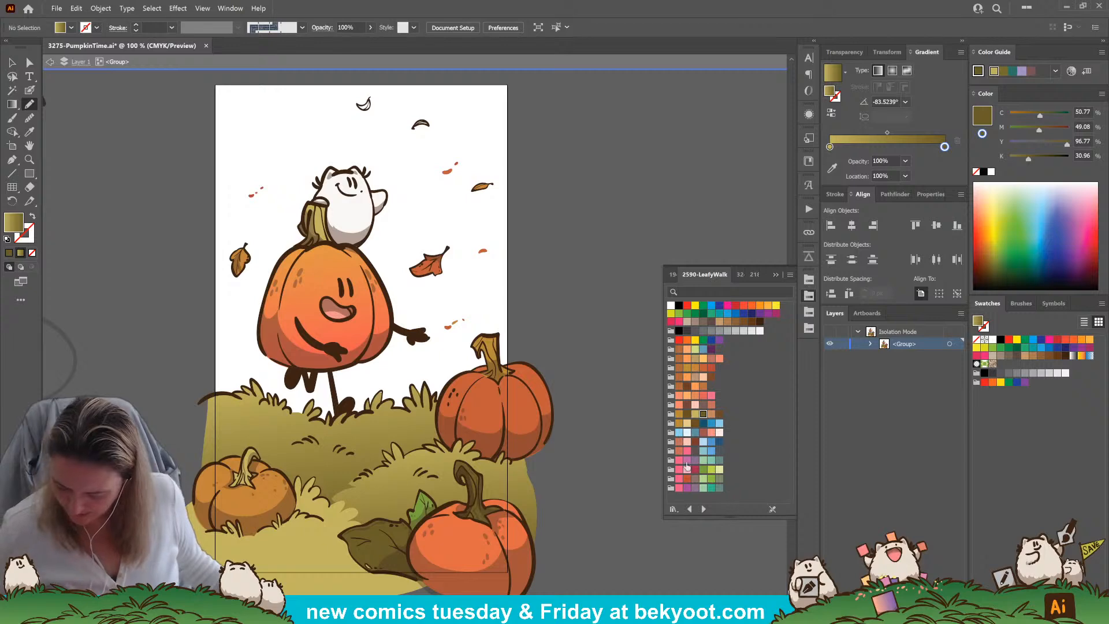
Draw a medium blue sky rectangle about 944 by 1175 px over the upper artboard and send it to the back
click(711, 422)
click(29, 173)
drag(210, 79, 516, 460)
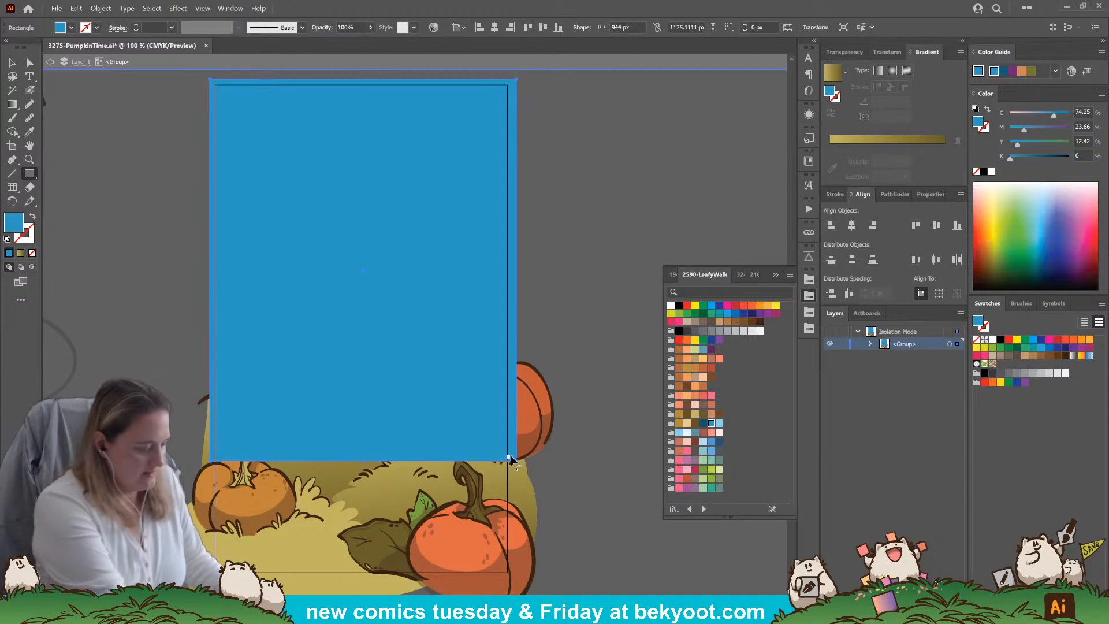
key(ctrl+shift+bracketleft)
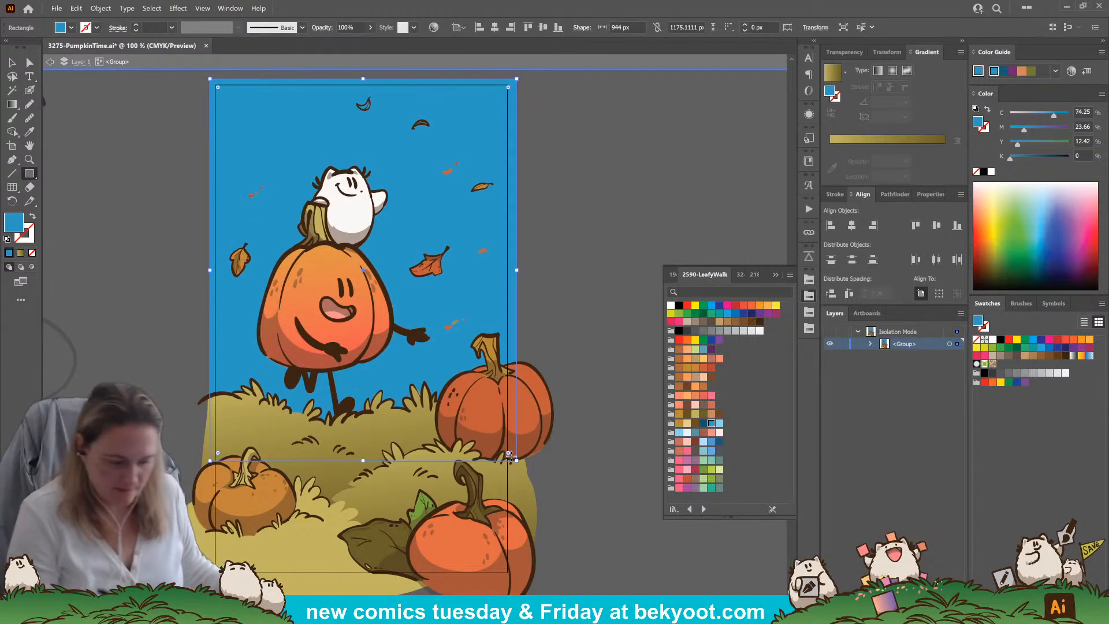
Give the sky rectangle a linear gradient with light blue and medium blue stops from the LeafyWalk palette
key(period)
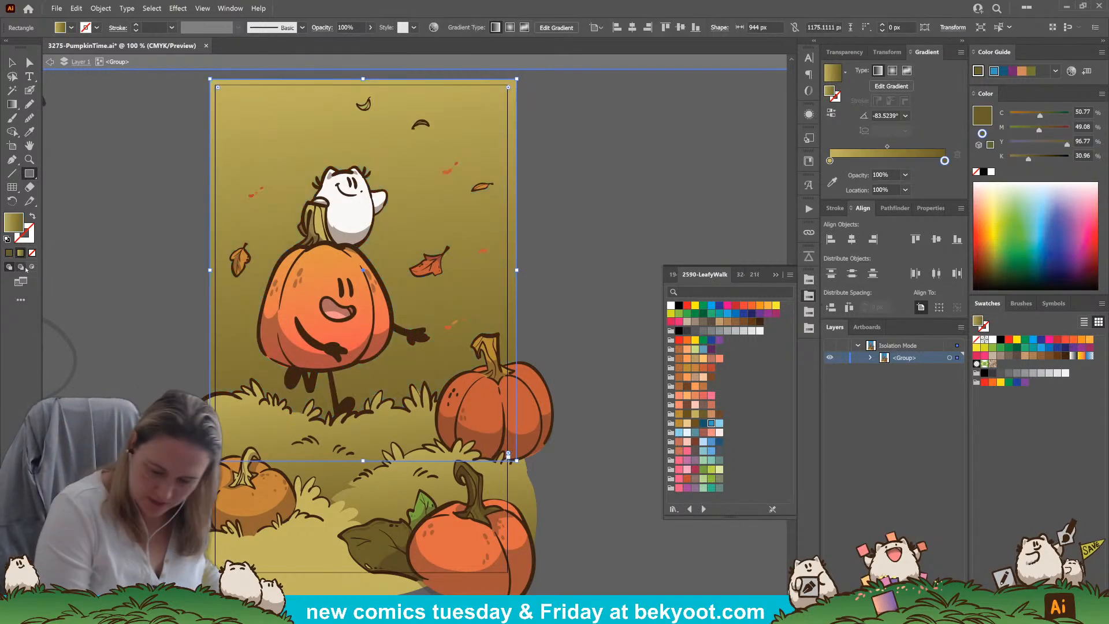
click(711, 423)
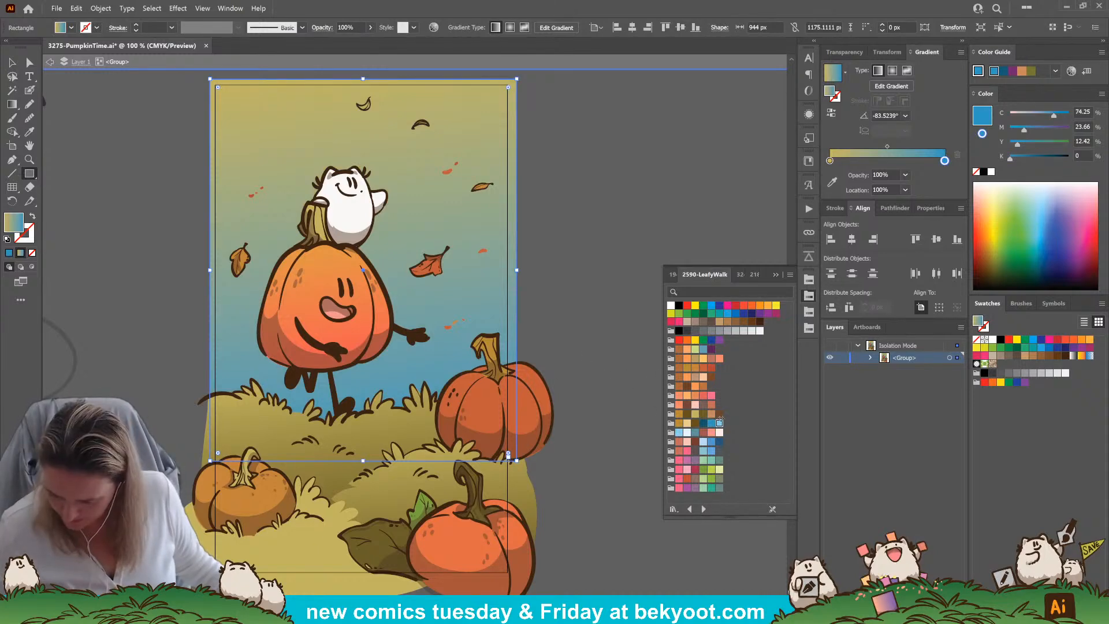
click(830, 160)
click(719, 423)
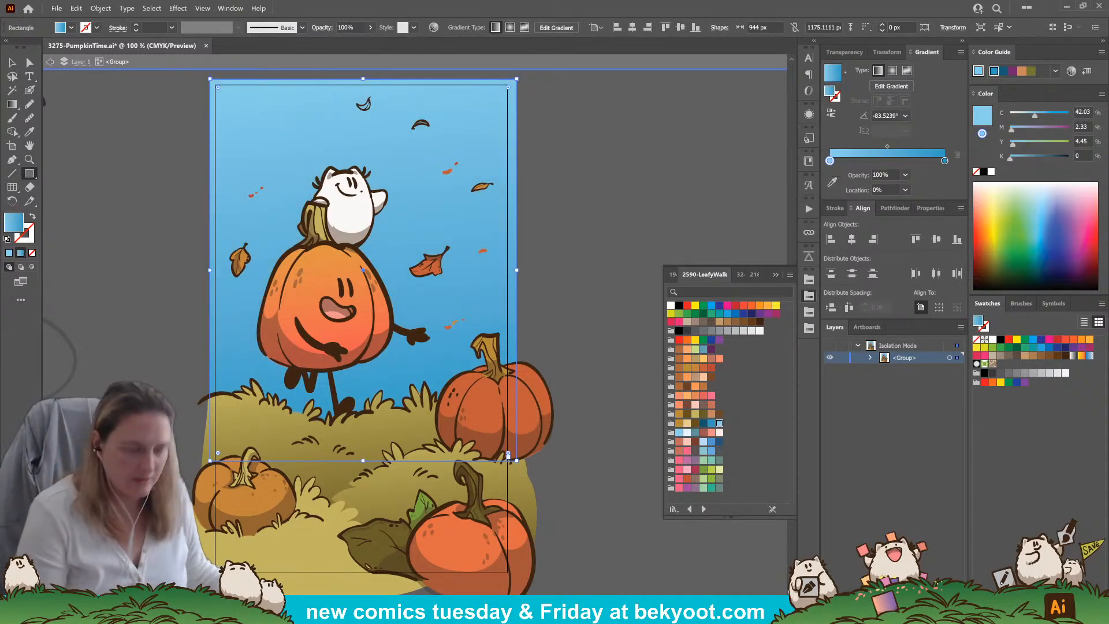
Redirect the sky gradient vertically so medium blue sits at the top and light blue at the horizon, and deselect the rectangle
click(12, 104)
drag(404, 104, 404, 280)
drag(402, 369, 408, 79)
ctrl+click(548, 106)
drag(506, 224, 454, 238)
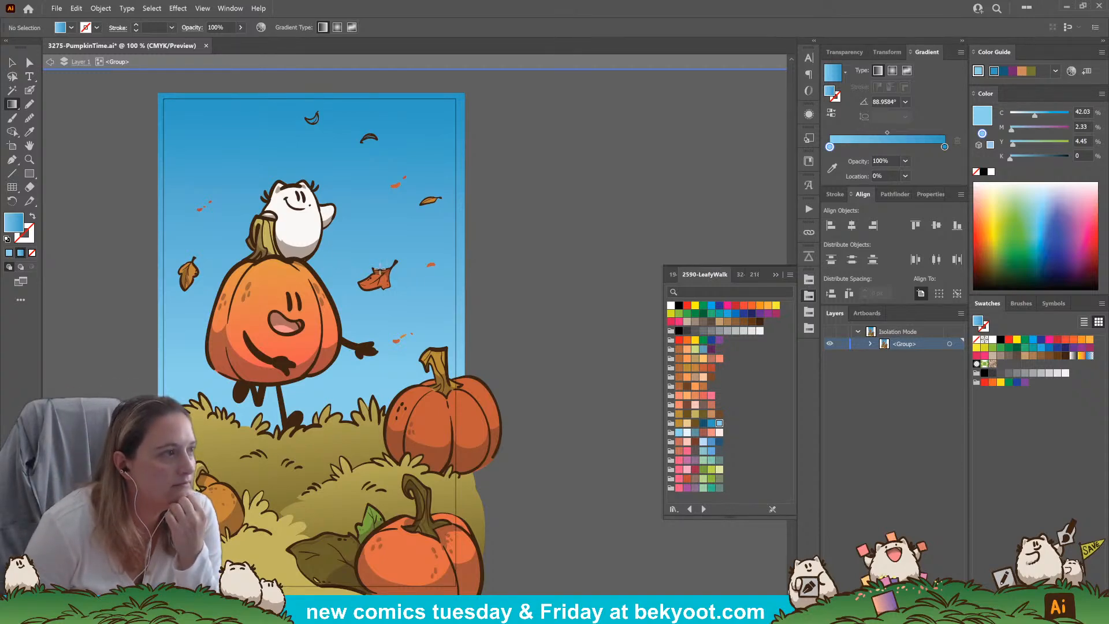
Trace a fill for the small curled leaf above the white character with the Pencil in the ochre LeafyWalk swatch
click(29, 104)
drag(534, 210, 532, 267)
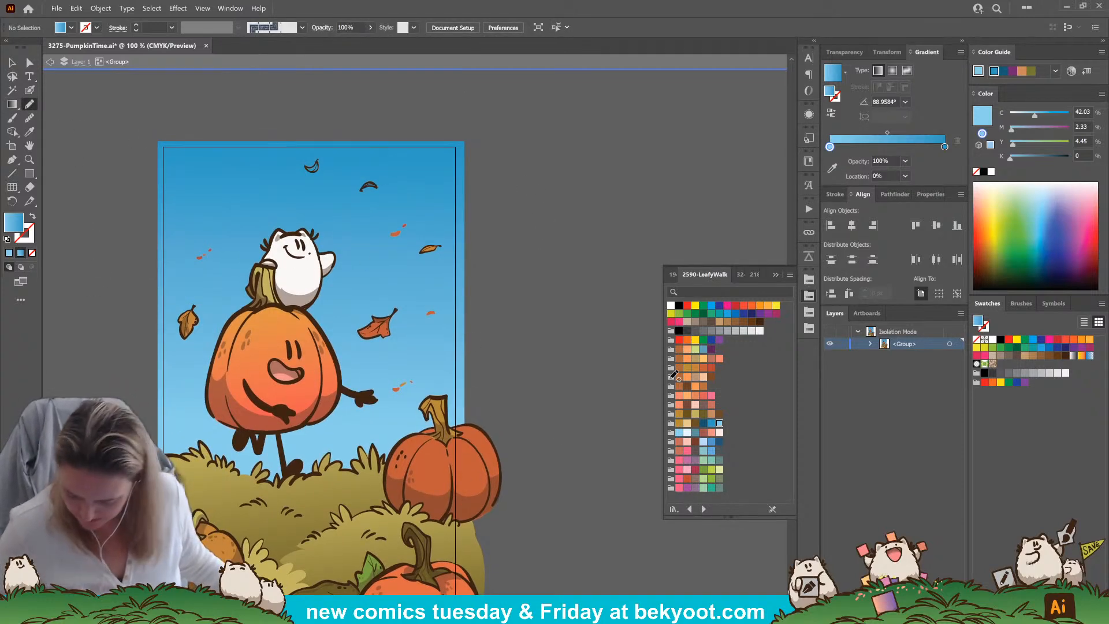
click(695, 367)
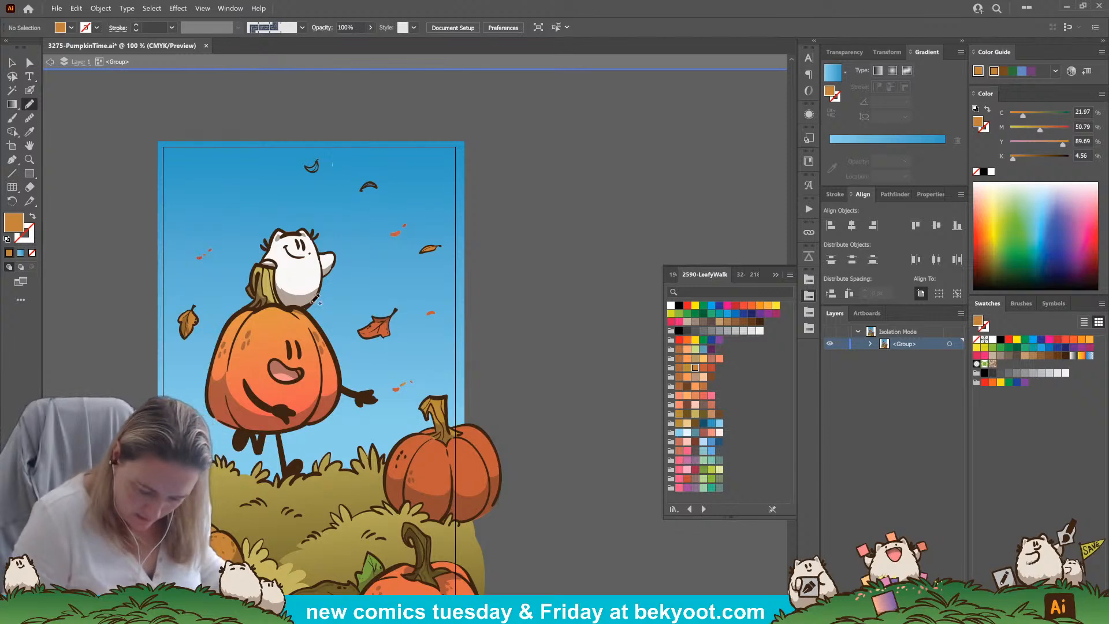
ctrl+click(298, 279)
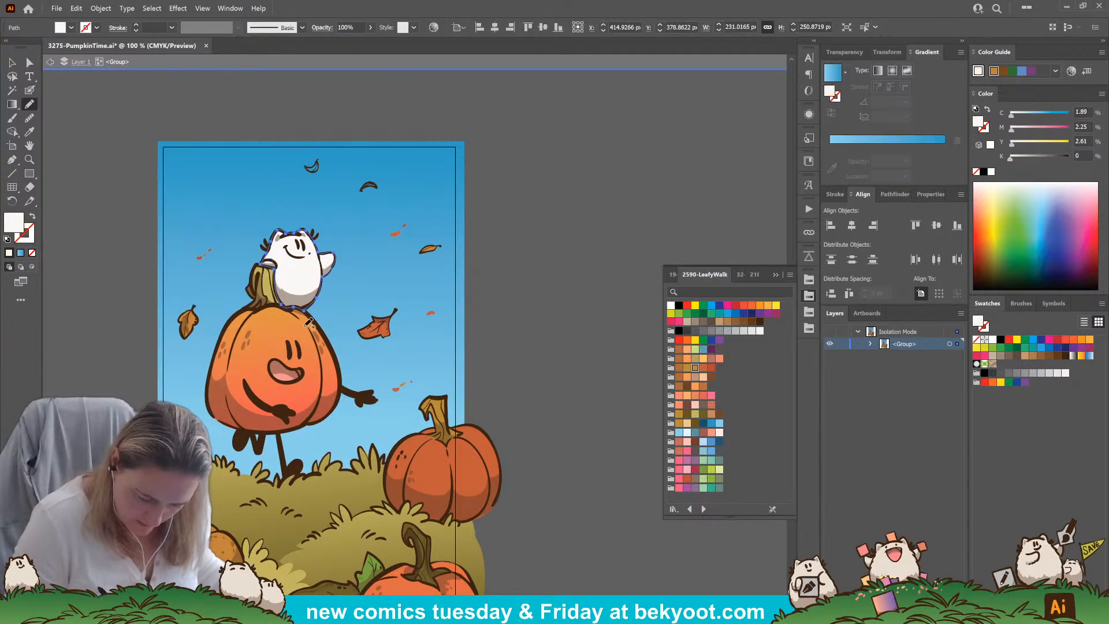
ctrl+click(521, 328)
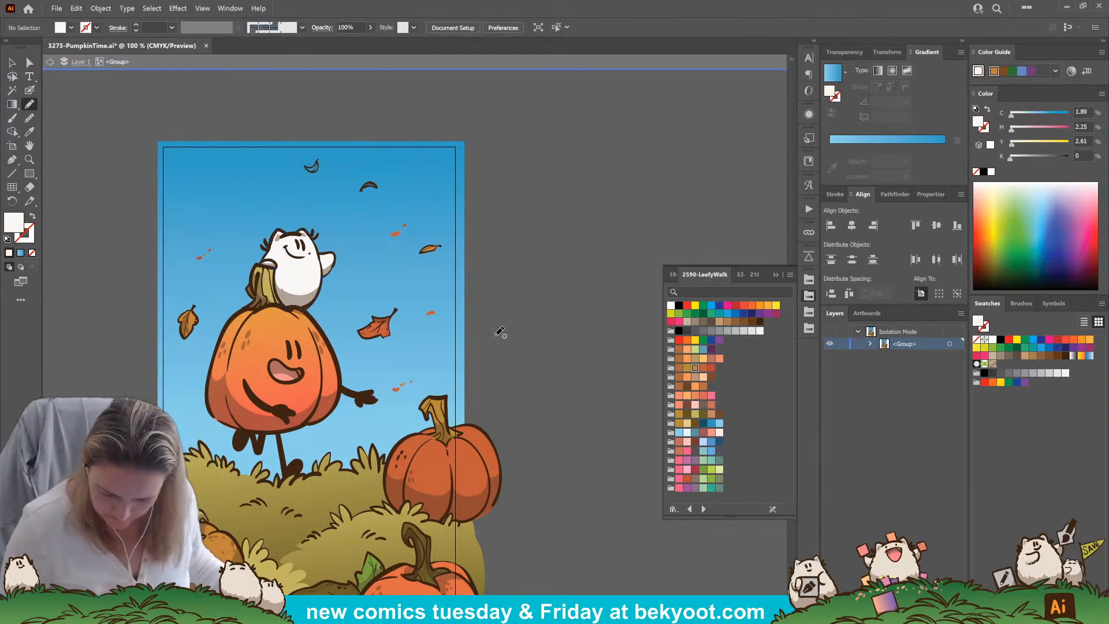
click(695, 368)
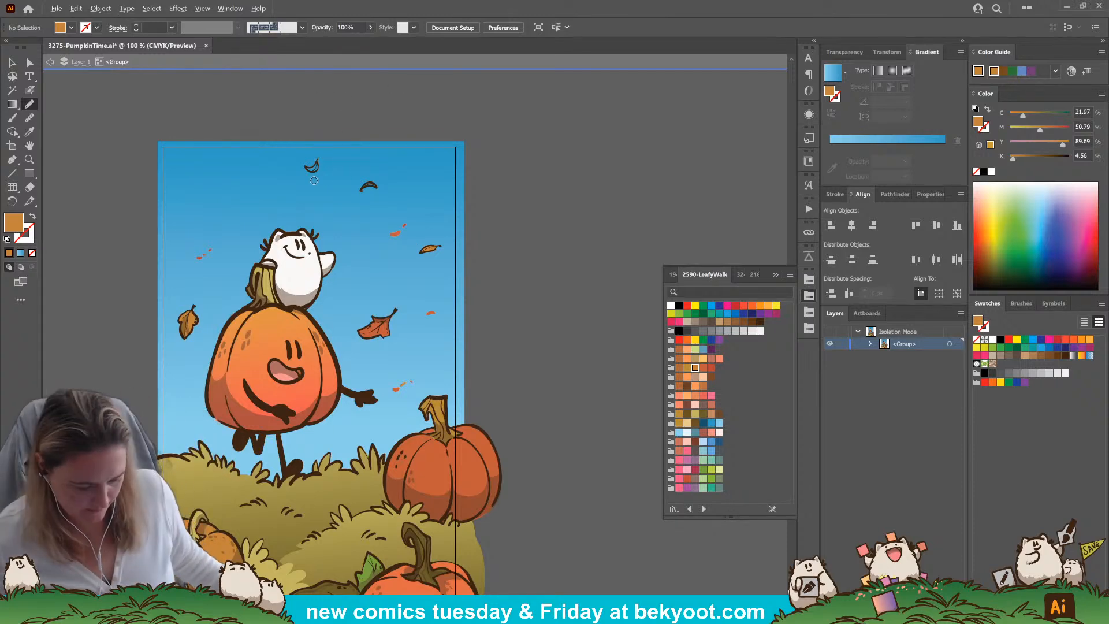
scroll(313, 180, up, 2)
mouse_move(318, 143)
mouse_down()
mouse_move(296, 154)
mouse_move(311, 164)
mouse_move(319, 139)
mouse_up()
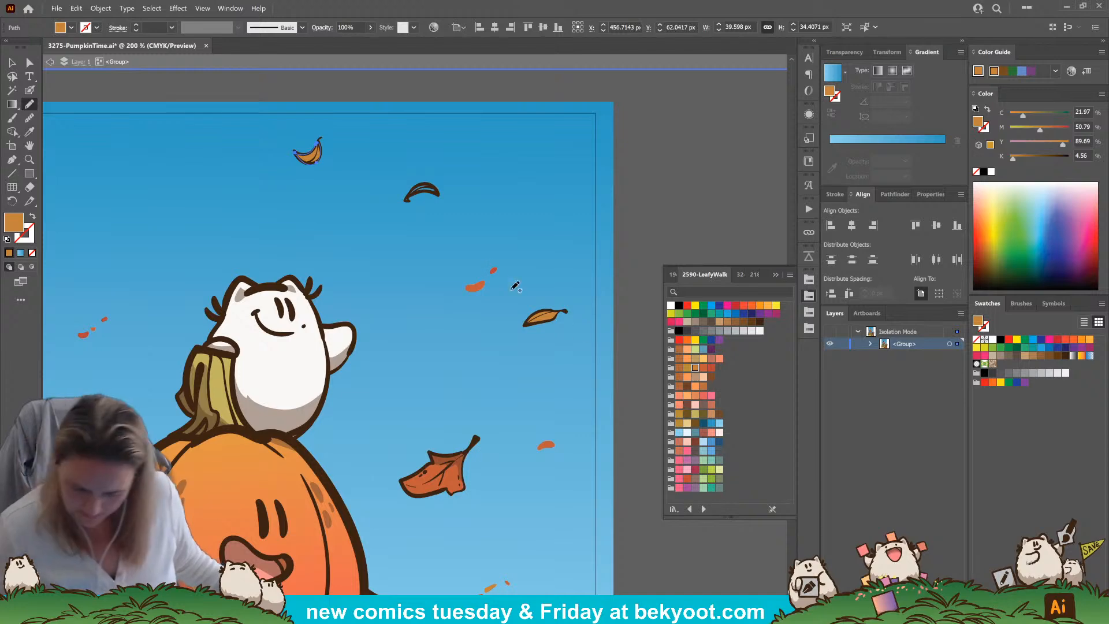
Trace a fill for the arched leaf near the sky's upper right with the Pencil, recolor it light orange, and deselect it
mouse_move(410, 197)
mouse_down()
mouse_move(433, 192)
mouse_move(419, 185)
mouse_move(409, 198)
mouse_up()
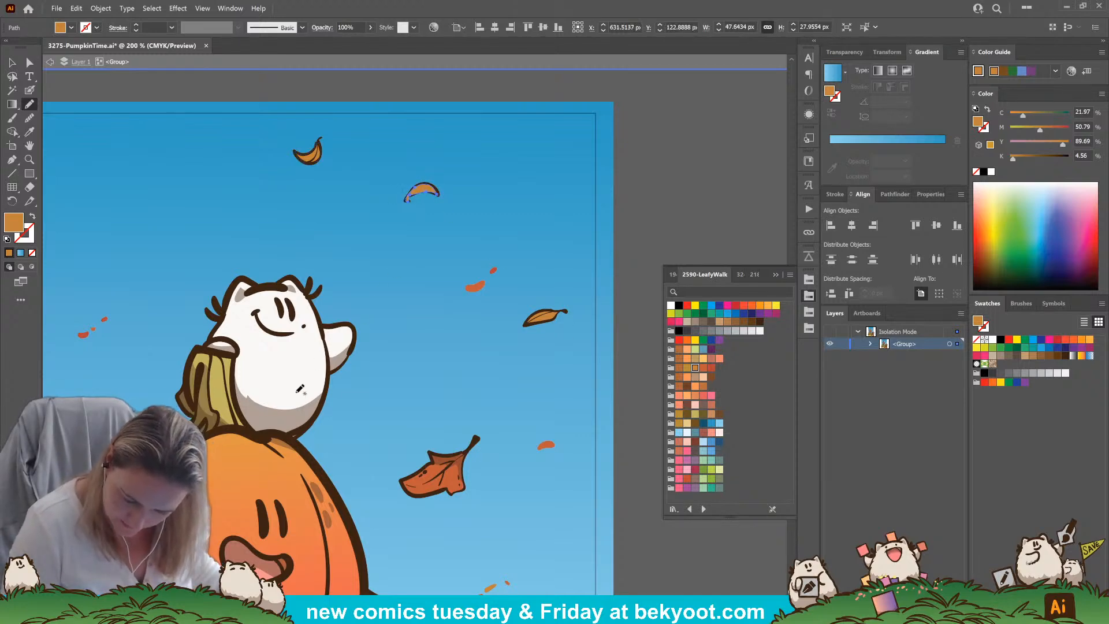
click(702, 358)
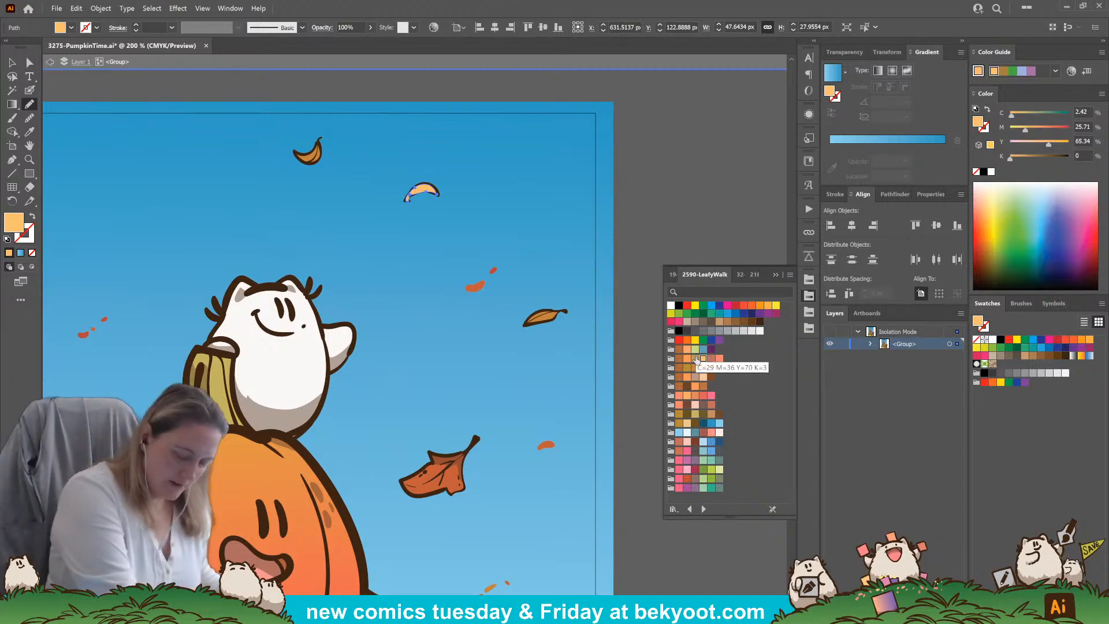
key(ctrl+shift+a)
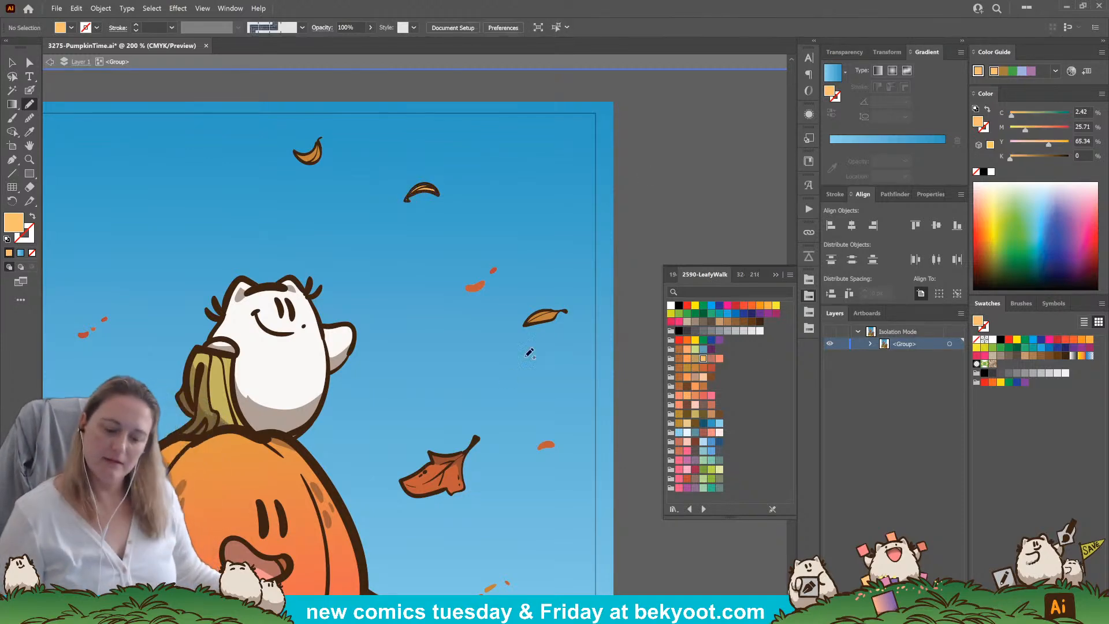
Dab small light orange flecks with the Blob Brush beside the arched leaf and across the upper left sky
click(30, 91)
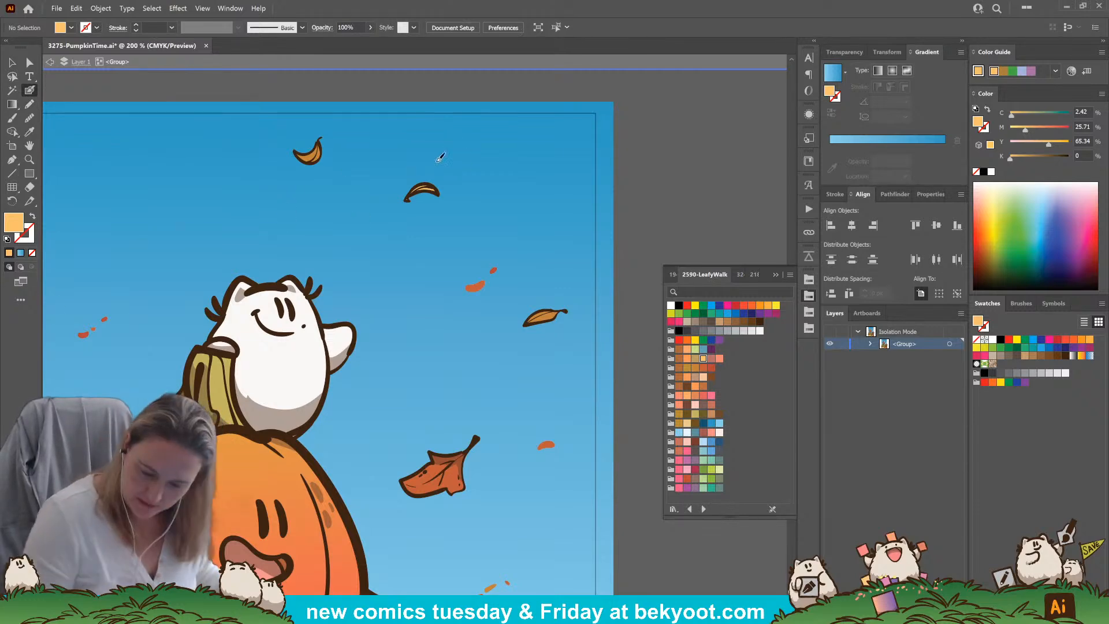
drag(461, 164, 470, 164)
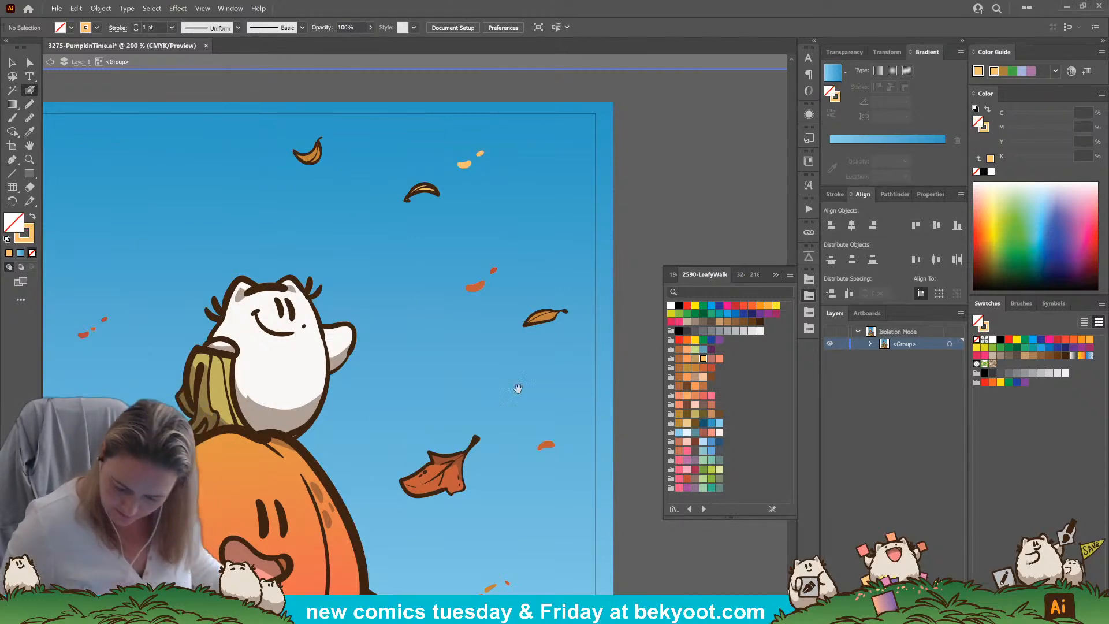
drag(505, 401, 533, 334)
drag(103, 174, 218, 223)
click(197, 212)
click(199, 202)
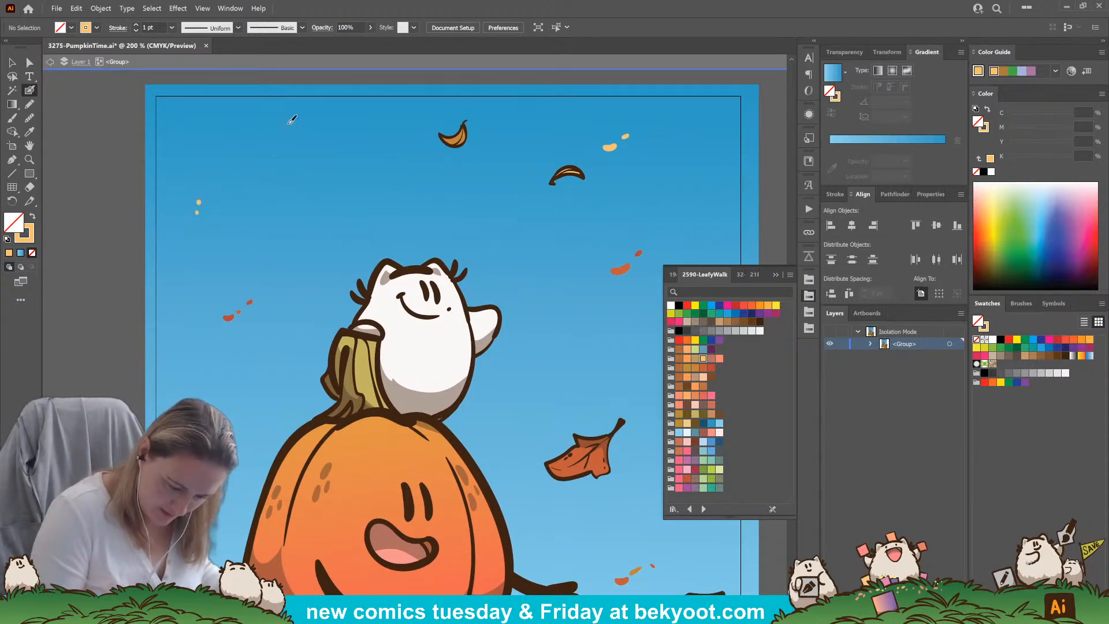
drag(634, 217, 540, 233)
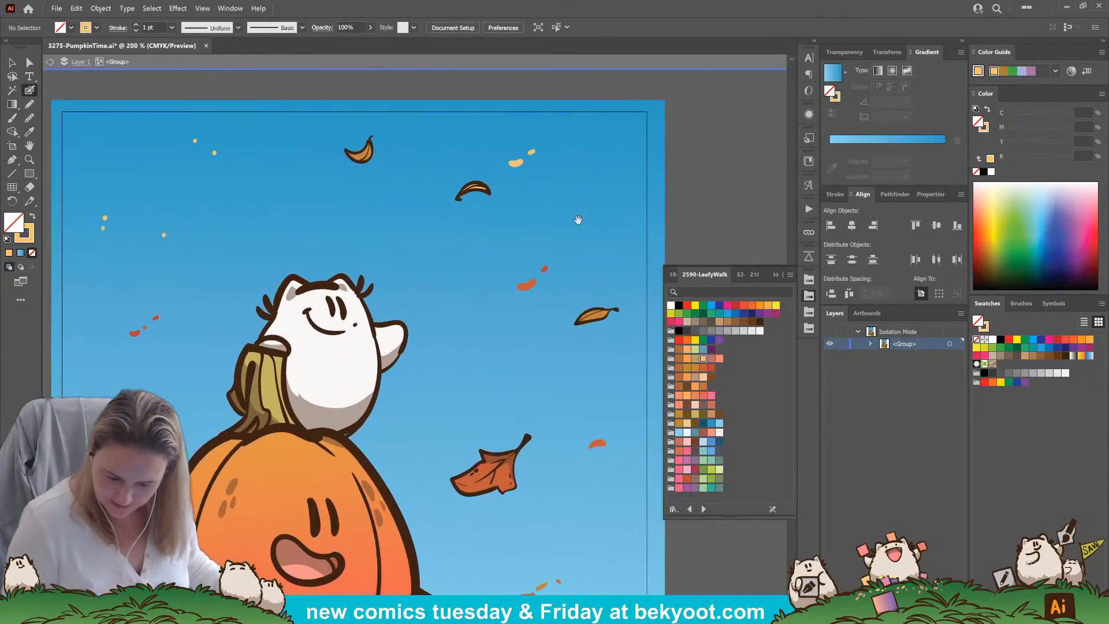
Set the blend mode to Overlay and brush light orange highlights on the red, small ochre and brown falling leaves
scroll(431, 484, down, 4)
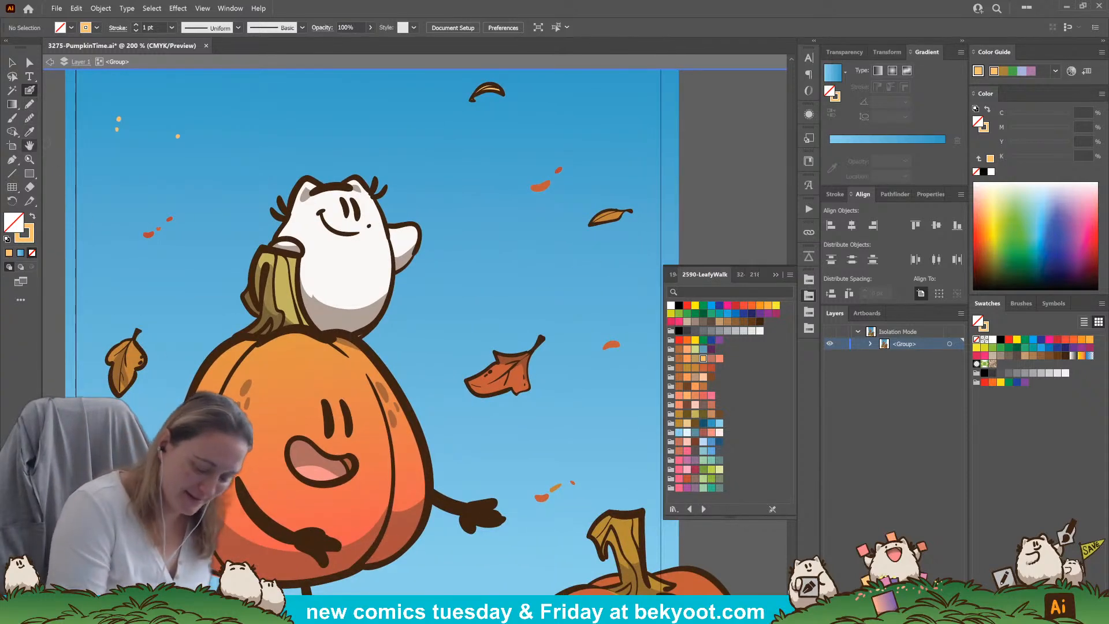
click(847, 52)
click(850, 70)
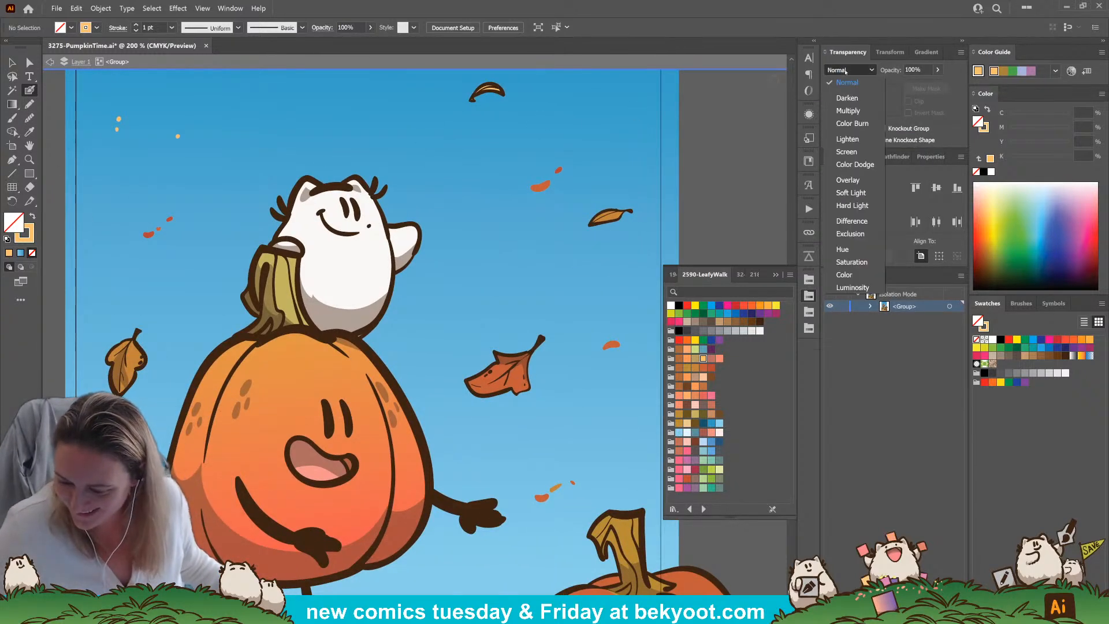
click(847, 179)
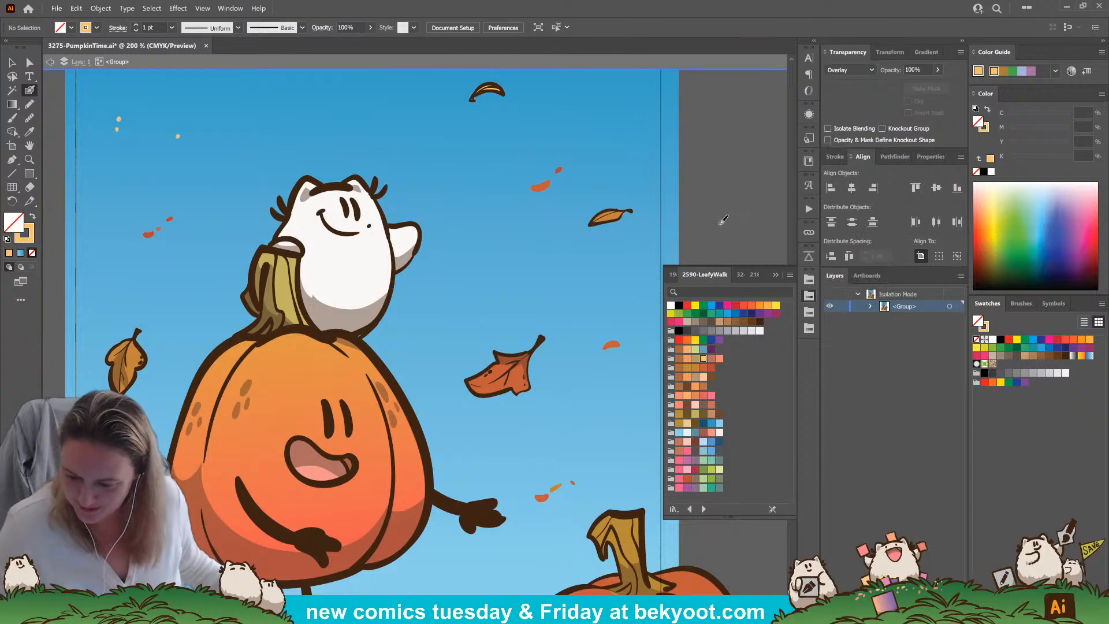
mouse_move(477, 378)
mouse_down()
mouse_move(516, 353)
mouse_move(500, 369)
mouse_move(515, 391)
mouse_up()
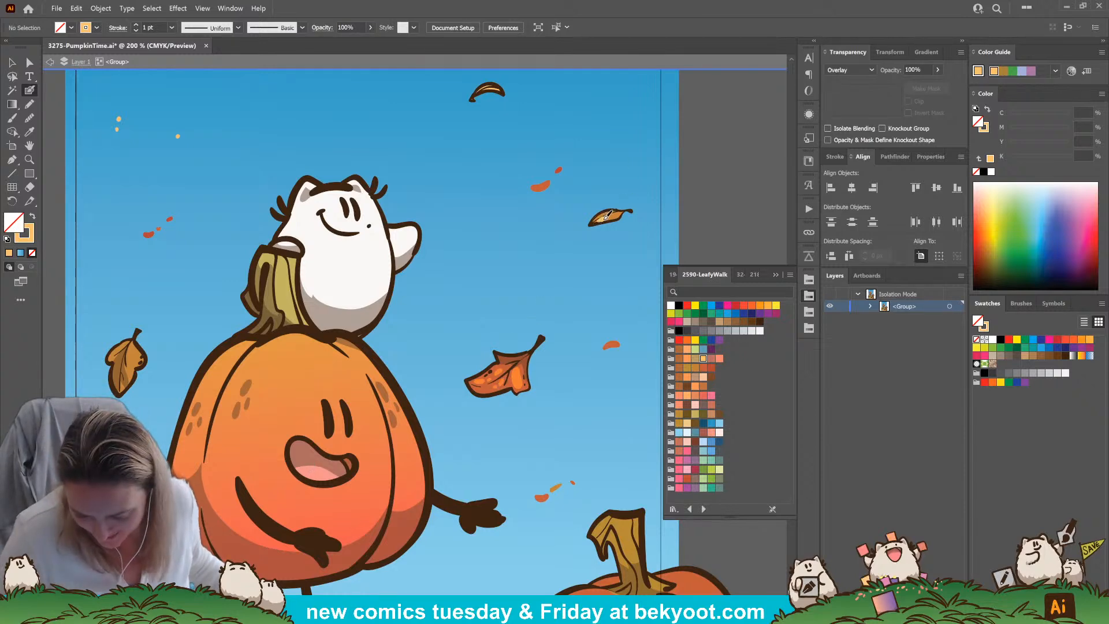
drag(621, 213, 601, 217)
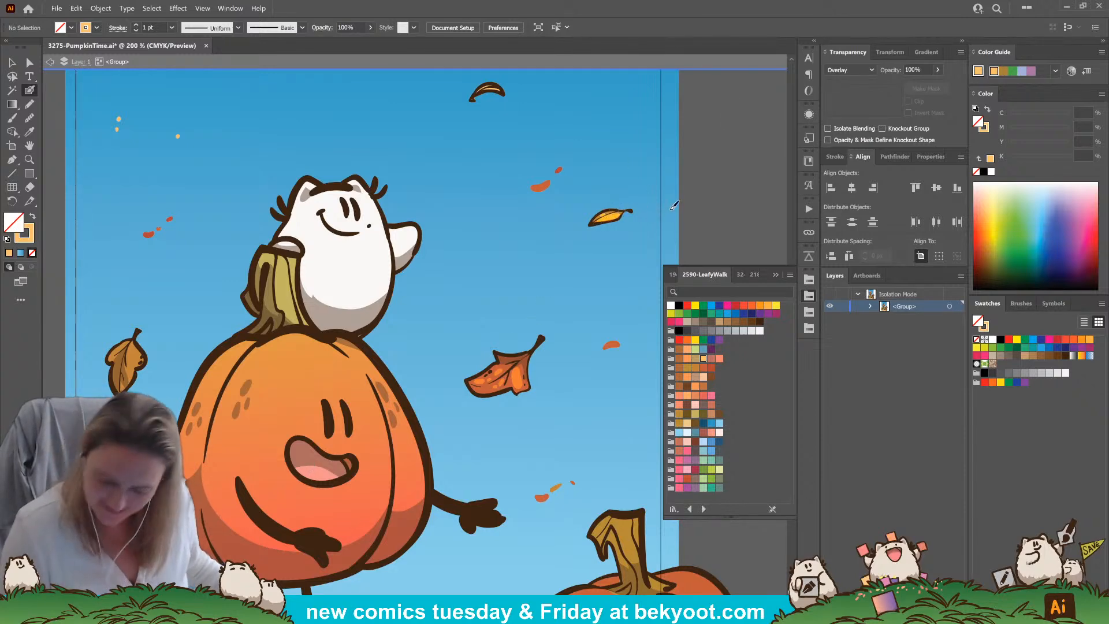
drag(131, 346, 137, 365)
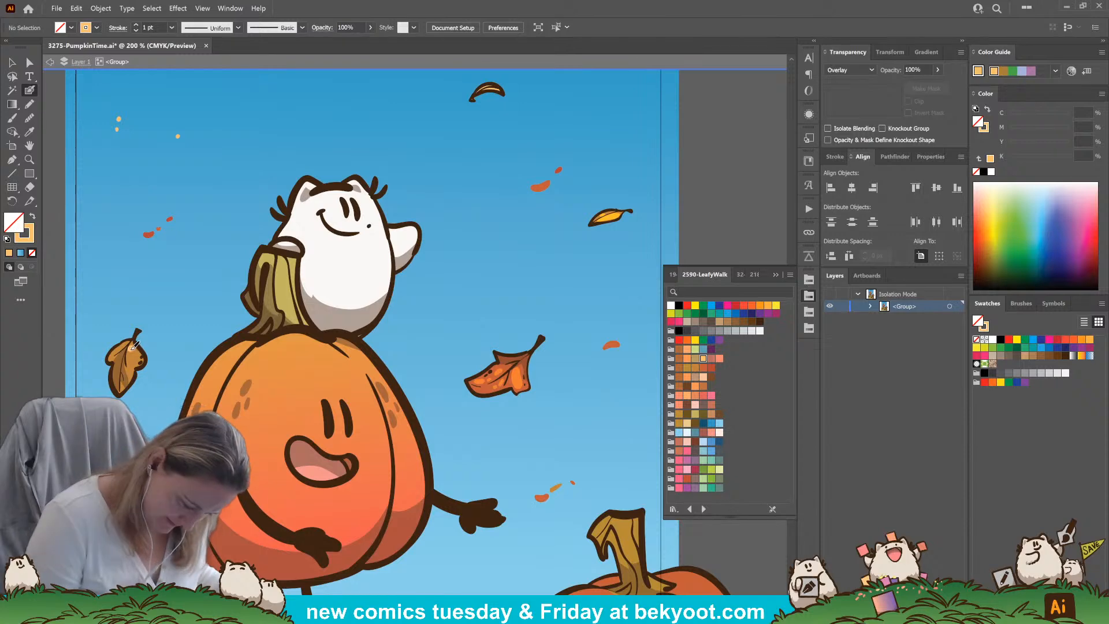
Dab light orange Overlay flecks around the sky and brush highlights on the topmost curled and arched leaves
drag(416, 385, 345, 294)
mouse_move(489, 292)
mouse_down()
mouse_move(434, 296)
mouse_move(448, 295)
mouse_up()
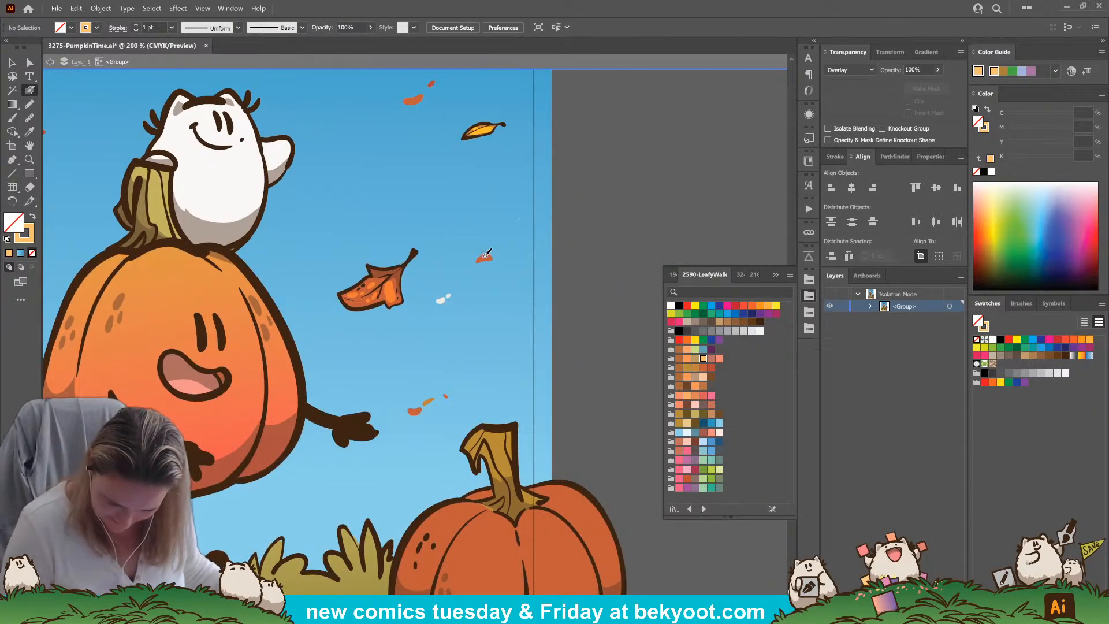
drag(415, 221, 542, 364)
mouse_move(367, 111)
mouse_down()
mouse_move(386, 102)
mouse_move(378, 116)
mouse_up()
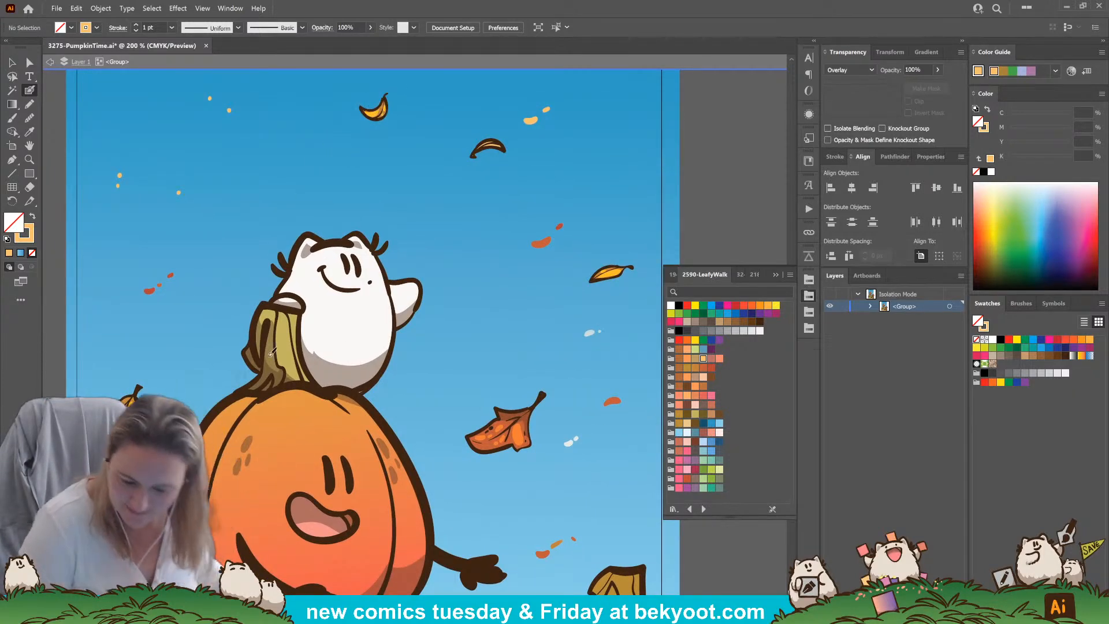
scroll(404, 289, up, 3)
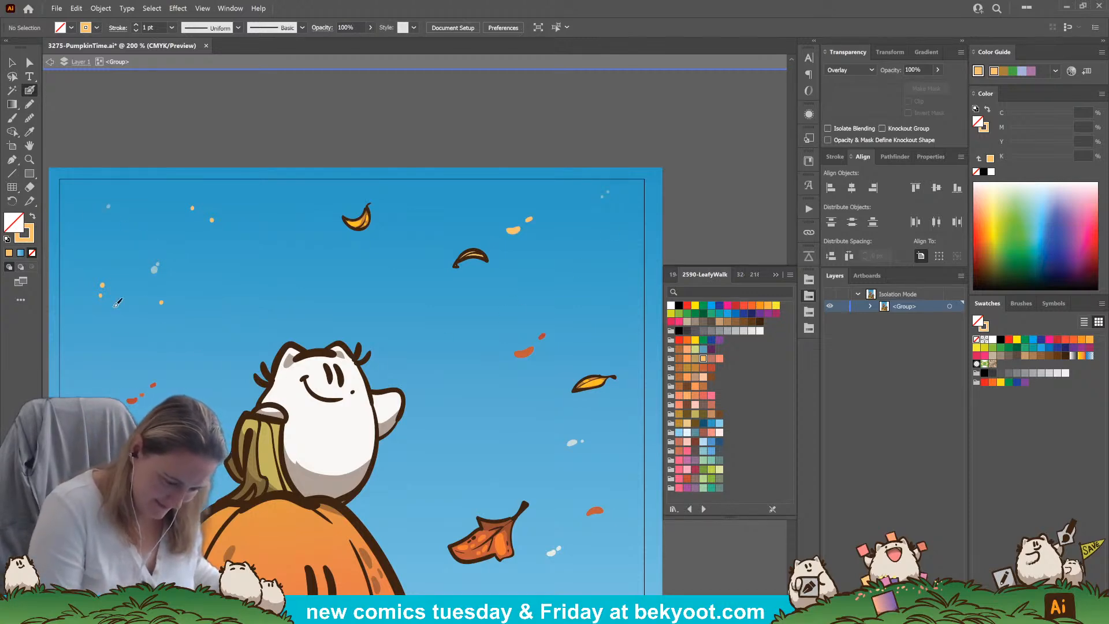
Brush light orange Overlay highlights down the smiling pumpkin's stem and dab spots across the top of its body
drag(420, 368, 443, 229)
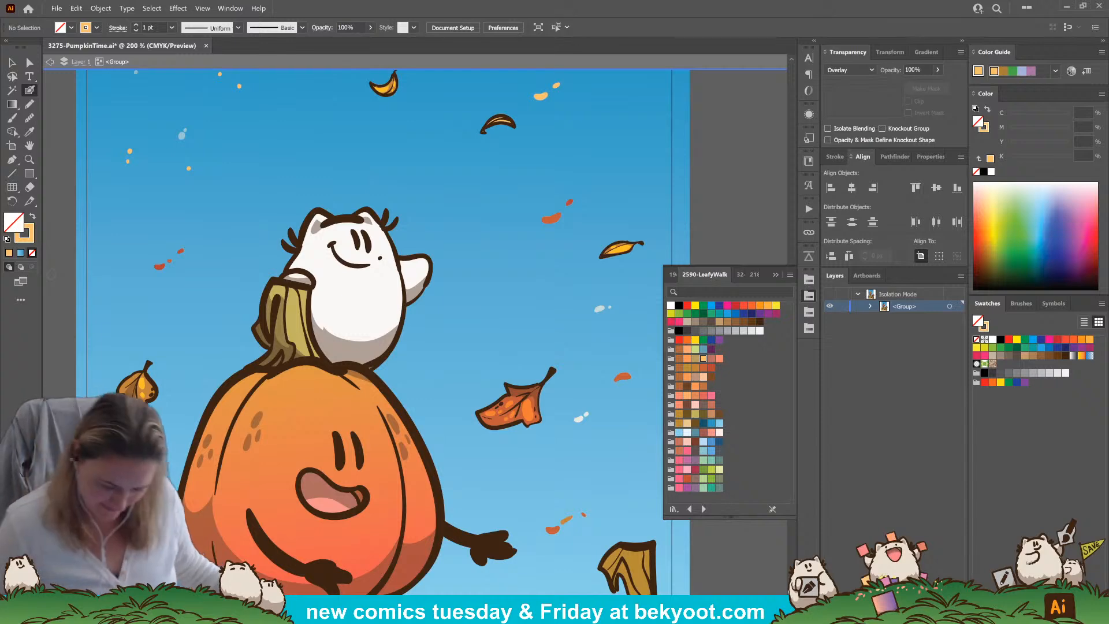
drag(305, 306, 319, 357)
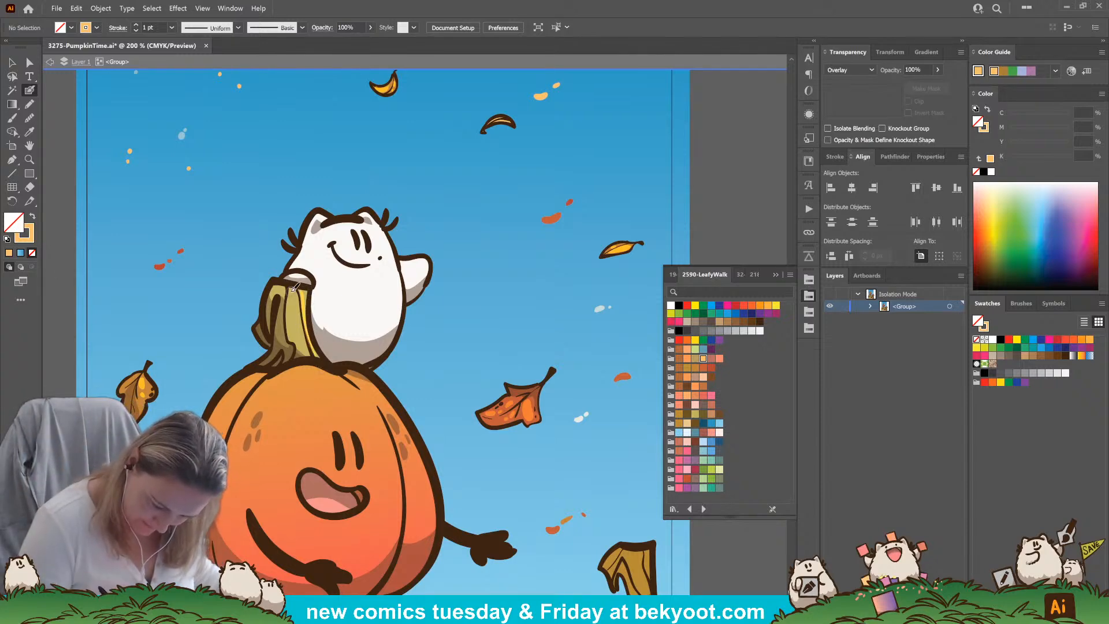
drag(296, 290, 307, 352)
scroll(385, 571, down, 3)
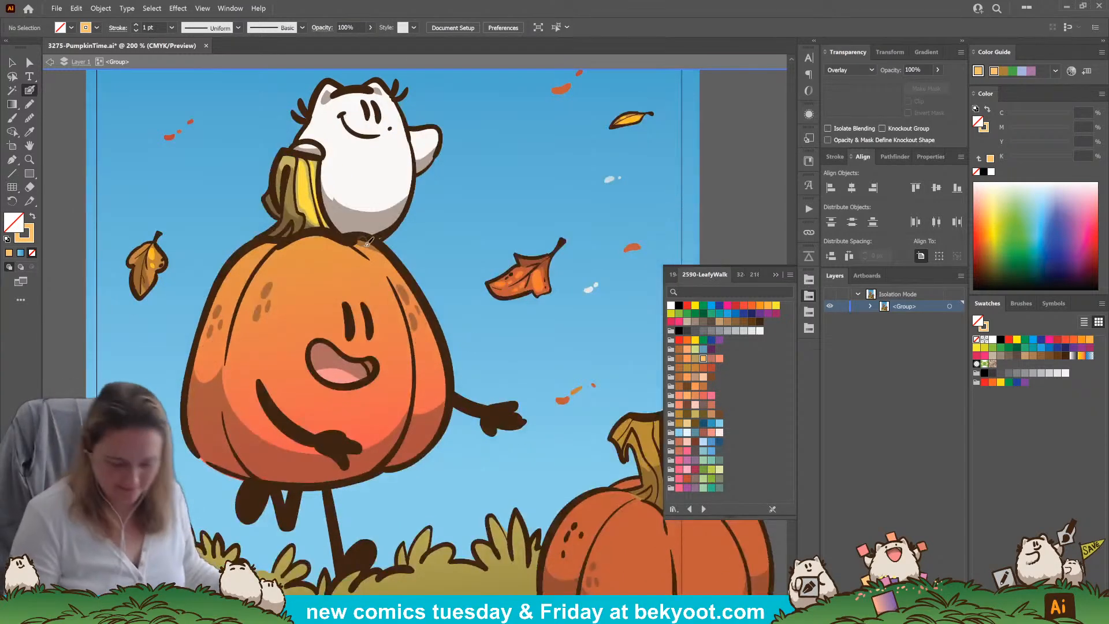
drag(339, 246, 385, 270)
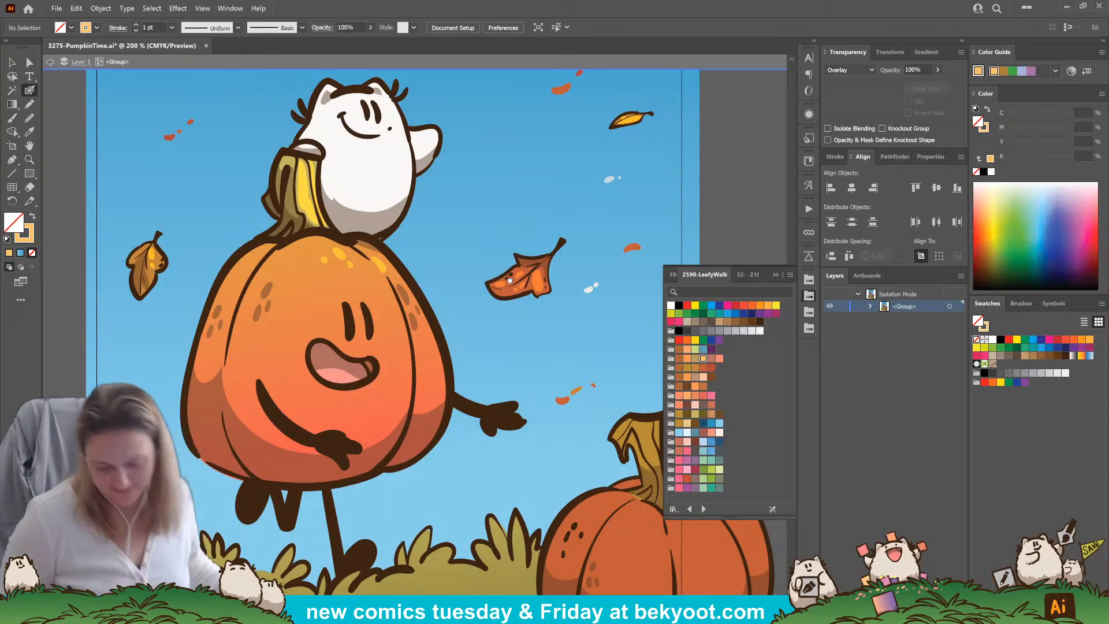
Brush light orange Overlay highlights on the back right pumpkin's stem and dab small spots over its upper body
scroll(460, 352, down, 1)
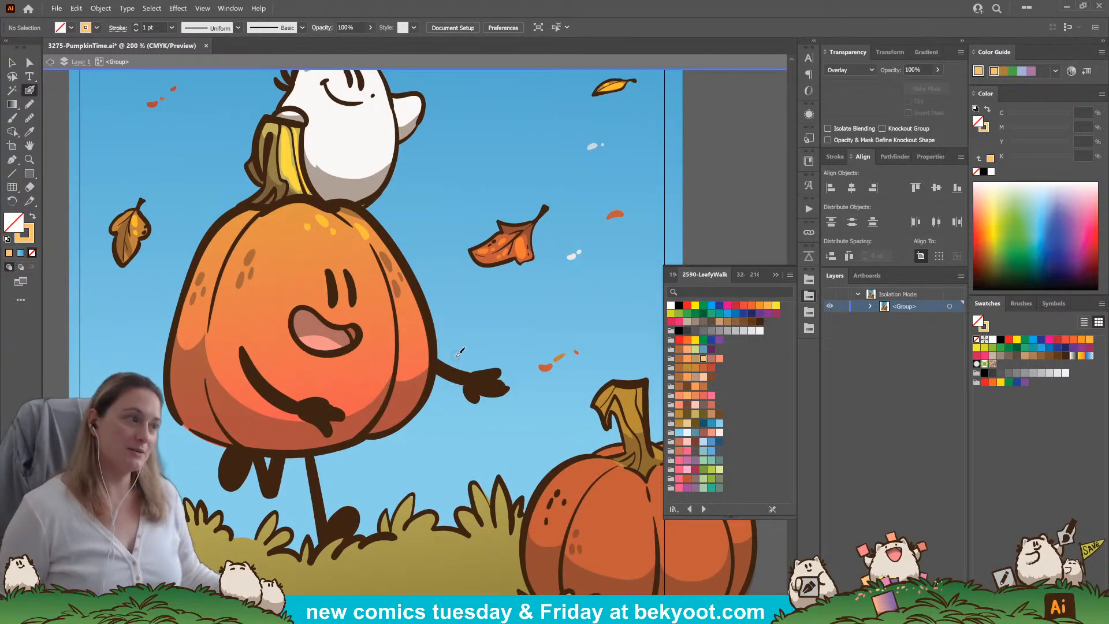
scroll(426, 282, right, 4)
scroll(426, 282, down, 2)
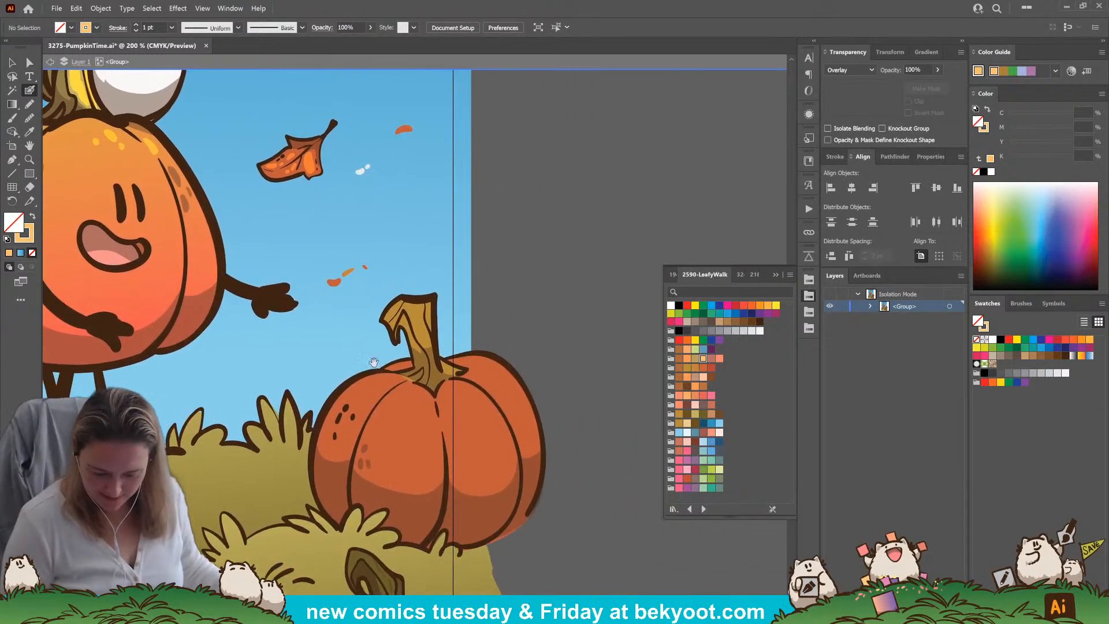
mouse_move(388, 314)
mouse_down()
mouse_move(408, 295)
mouse_move(431, 307)
mouse_up()
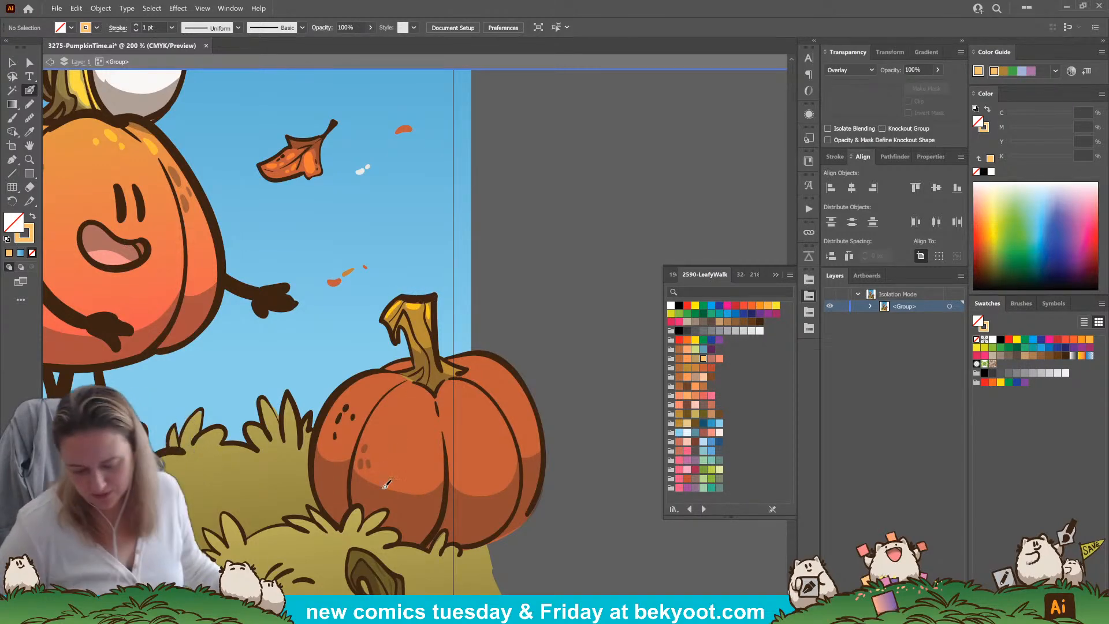
mouse_move(361, 386)
mouse_down()
mouse_move(382, 379)
mouse_move(377, 387)
mouse_up()
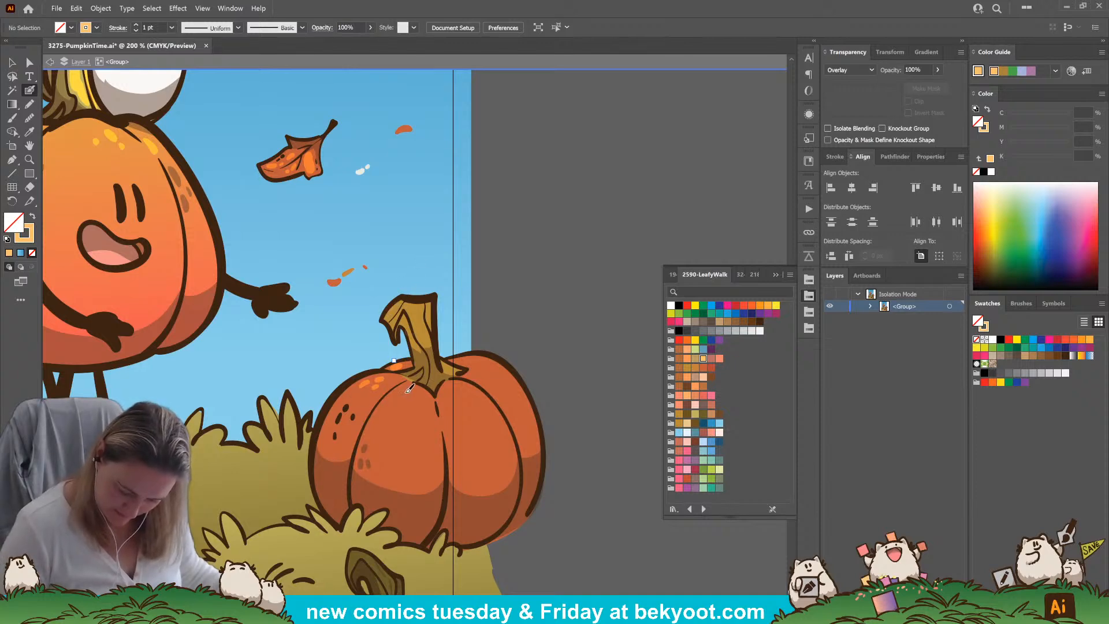
click(446, 399)
click(457, 426)
click(470, 407)
drag(410, 466, 427, 475)
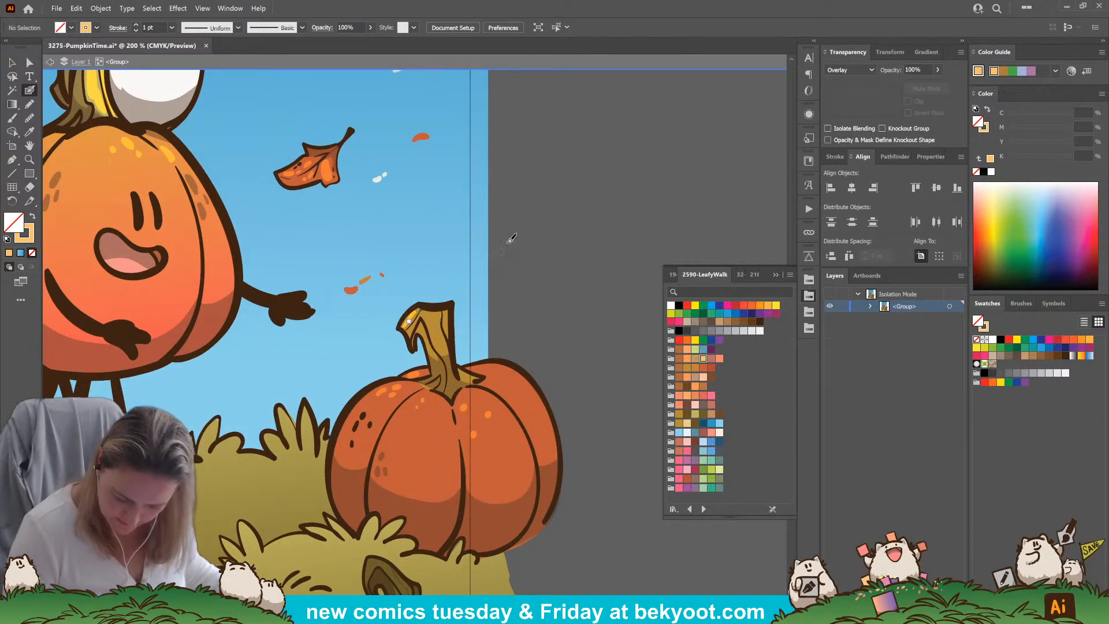
Brush a light orange Overlay highlight along the curved stem of the small left pumpkin
drag(469, 325, 677, 385)
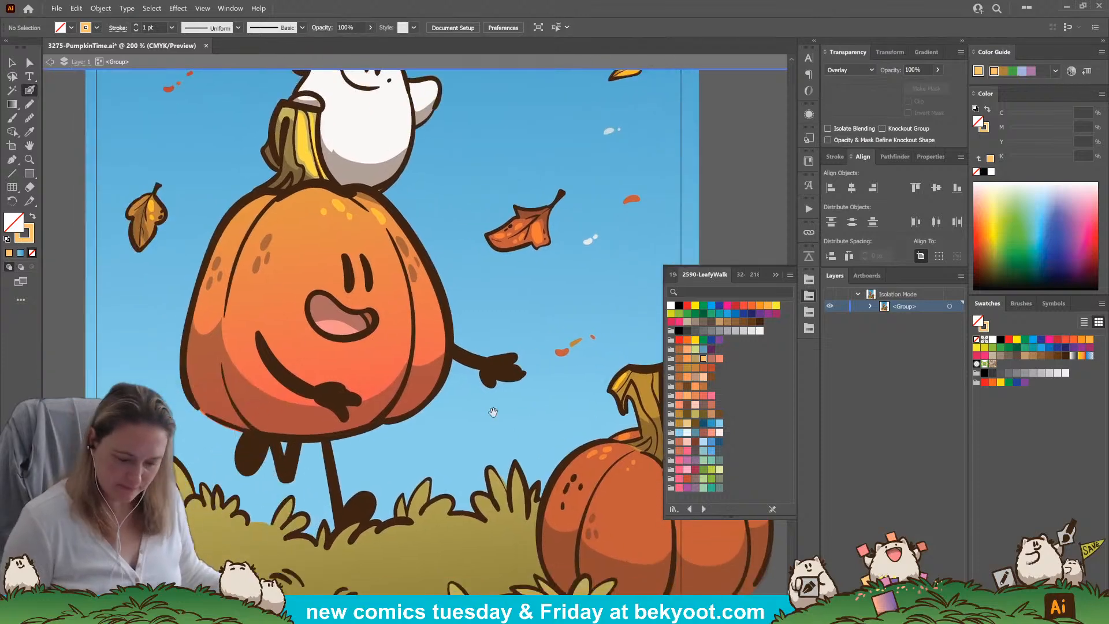
drag(348, 234, 348, 335)
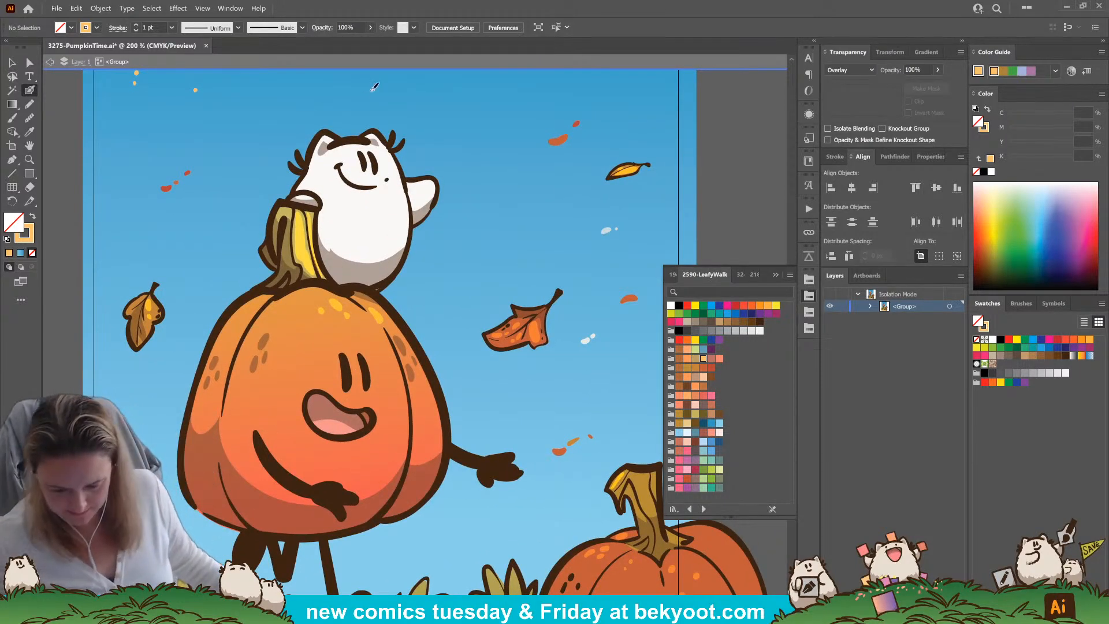
scroll(503, 215, down, 3)
drag(503, 383, 451, 289)
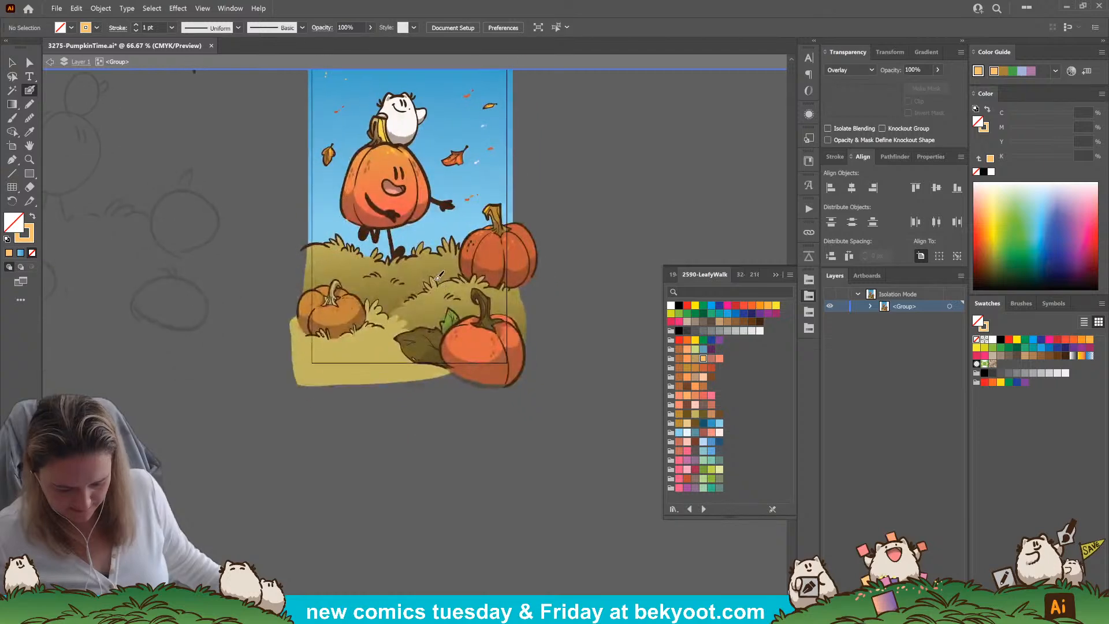
scroll(434, 269, up, 1)
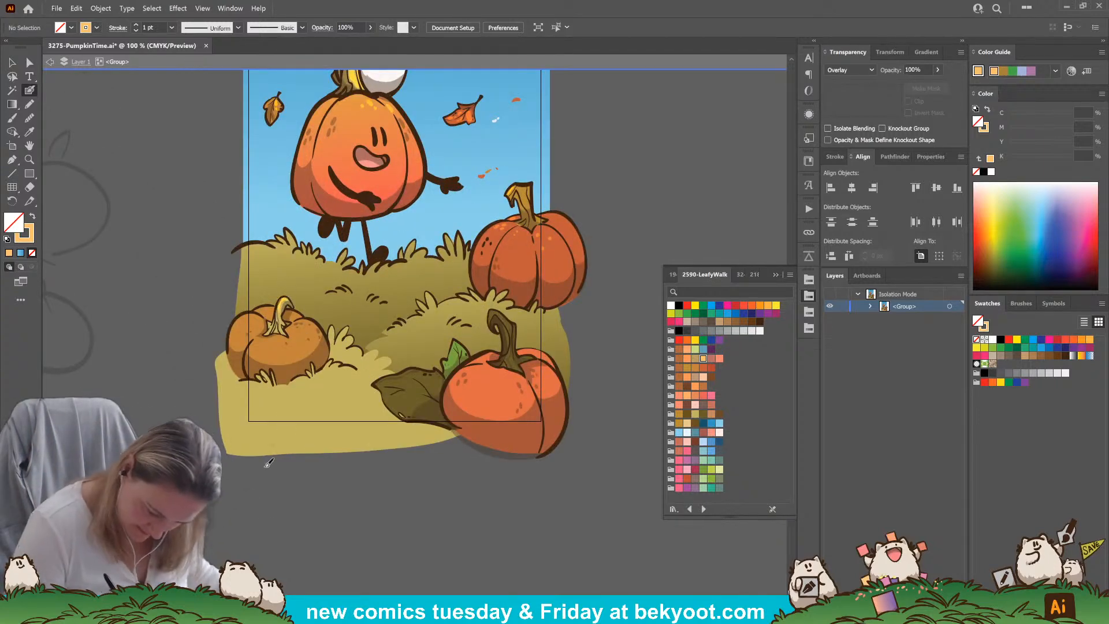
drag(287, 299, 279, 319)
drag(376, 483, 275, 513)
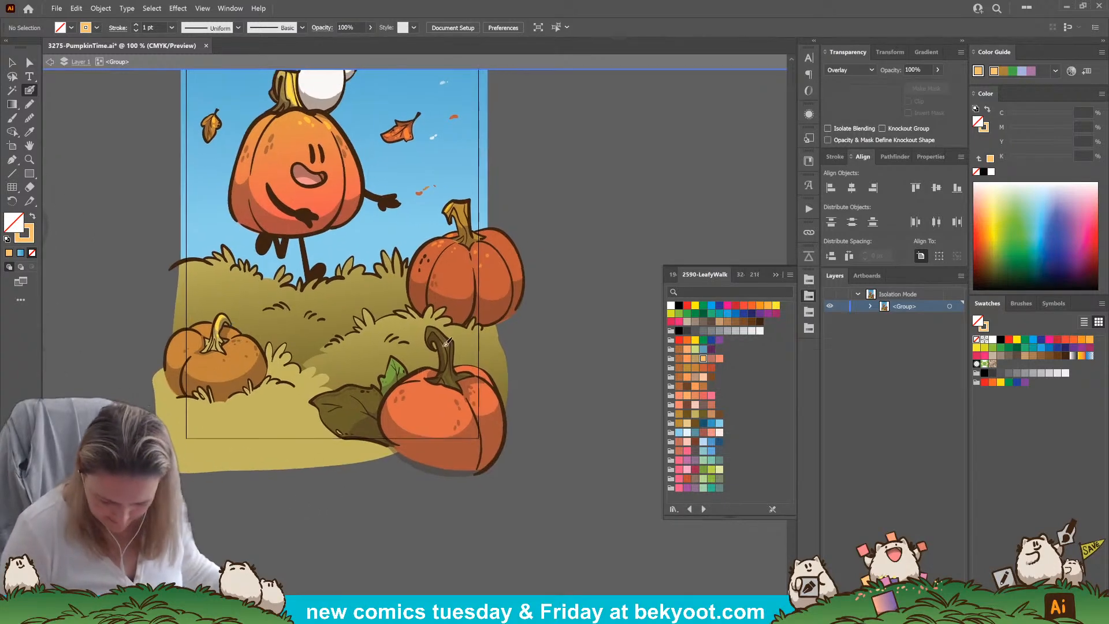
Set the opacity to 45% and brush a softer light orange Overlay highlight on the front pumpkin's dark stem
drag(431, 330, 452, 349)
key(ctrl+z)
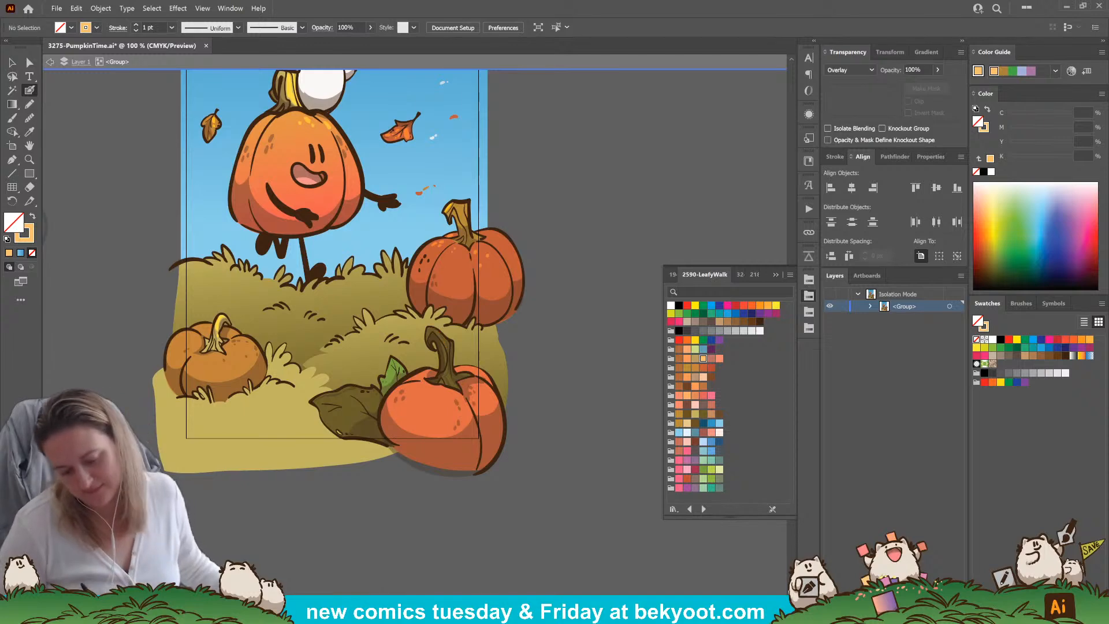
click(937, 70)
drag(935, 85, 912, 84)
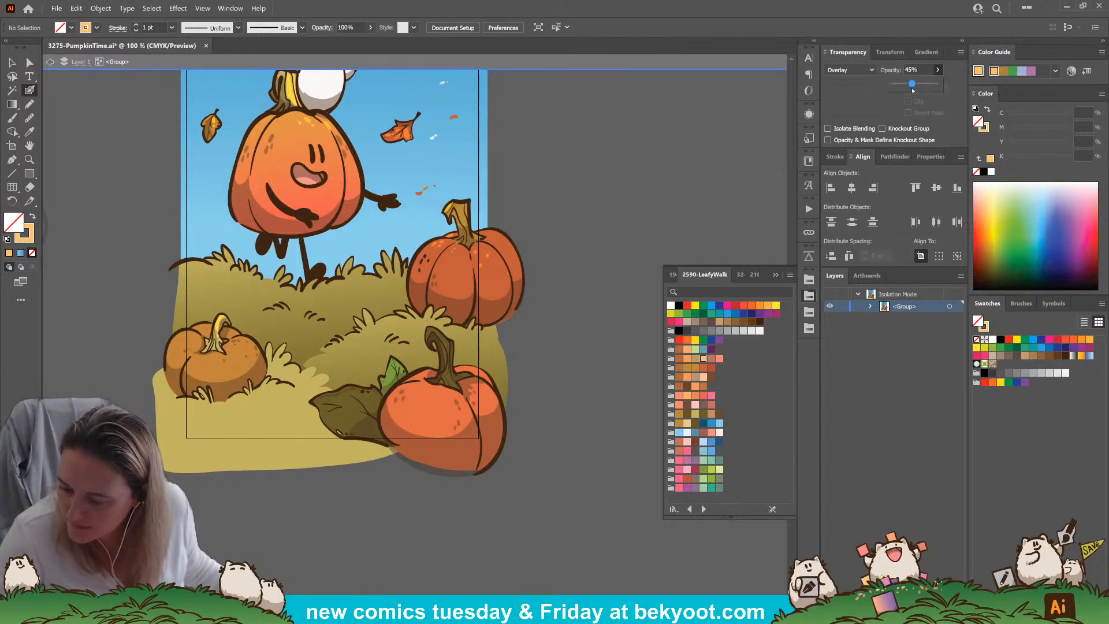
drag(432, 329, 452, 362)
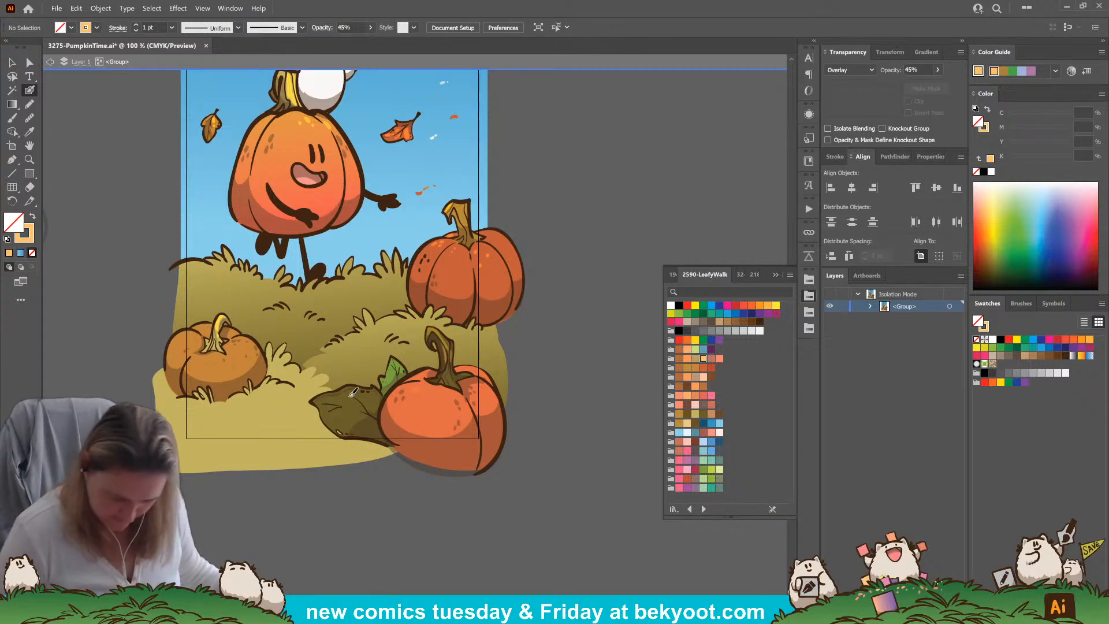
Brush light orange Overlay streaks at 45% opacity over the small left pumpkin's body
drag(225, 346, 262, 355)
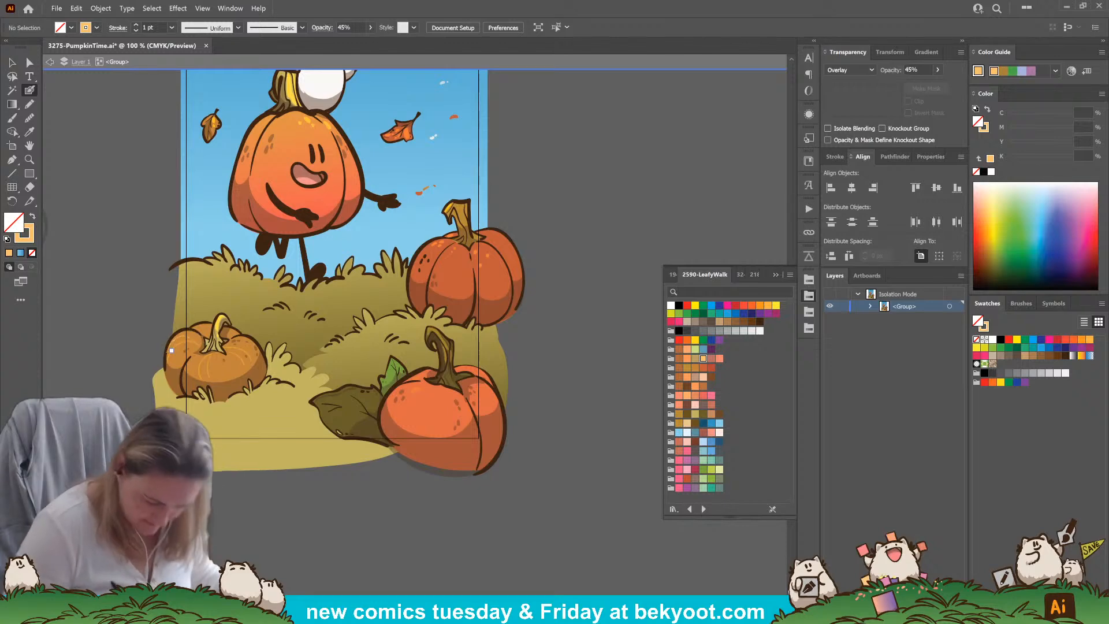
scroll(477, 278, up, 2)
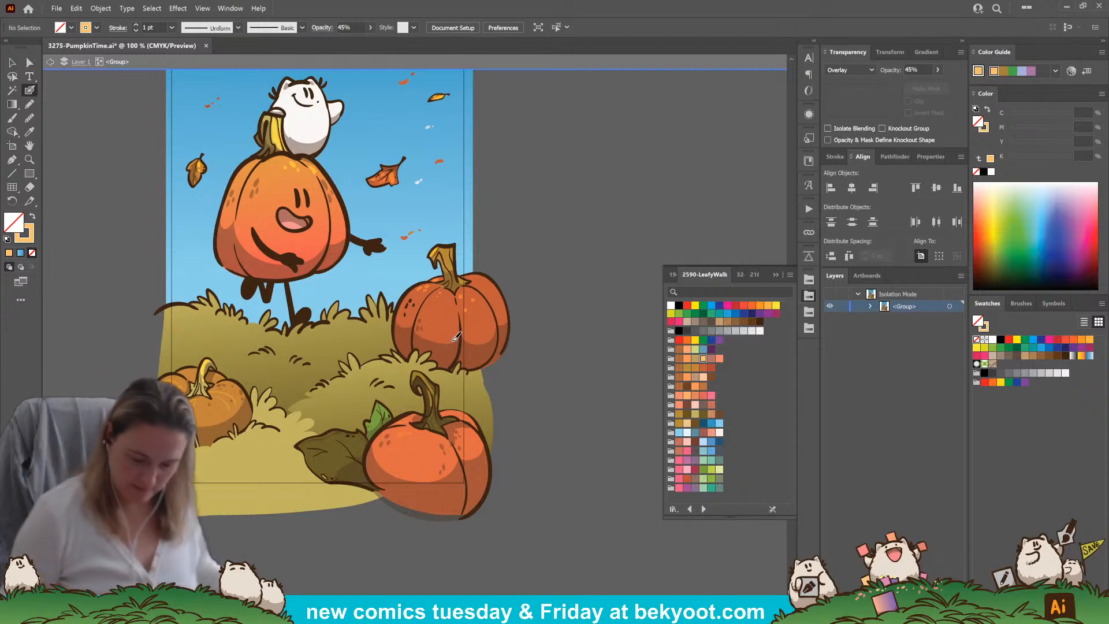
drag(544, 226, 553, 289)
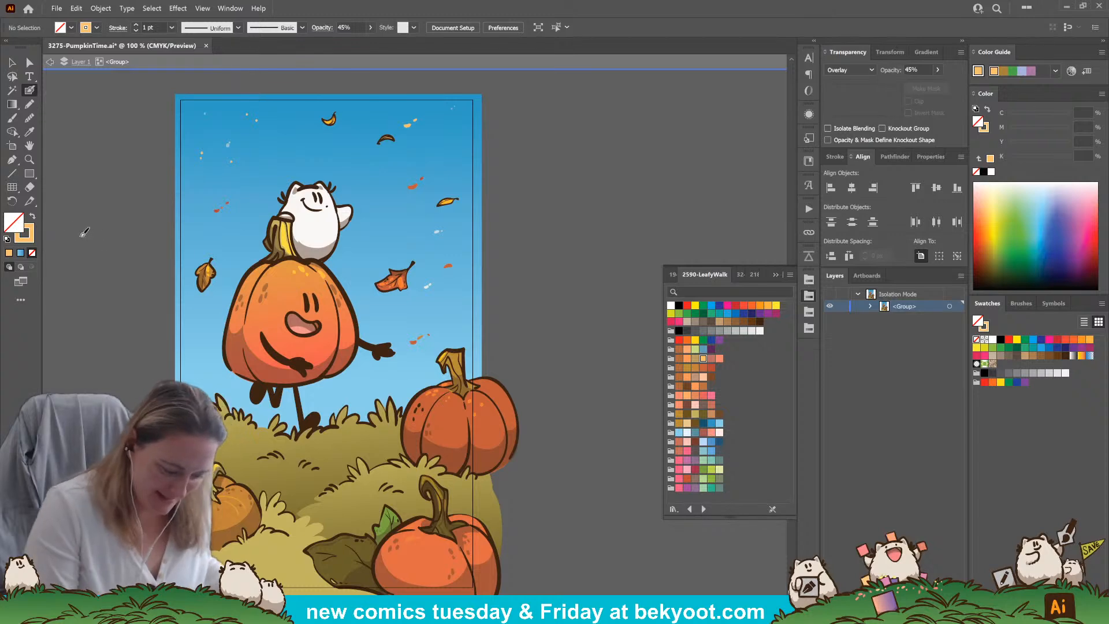
Dab small white flecks in the sky below the arched dark leaf, using Normal blend mode at 100% opacity
click(670, 305)
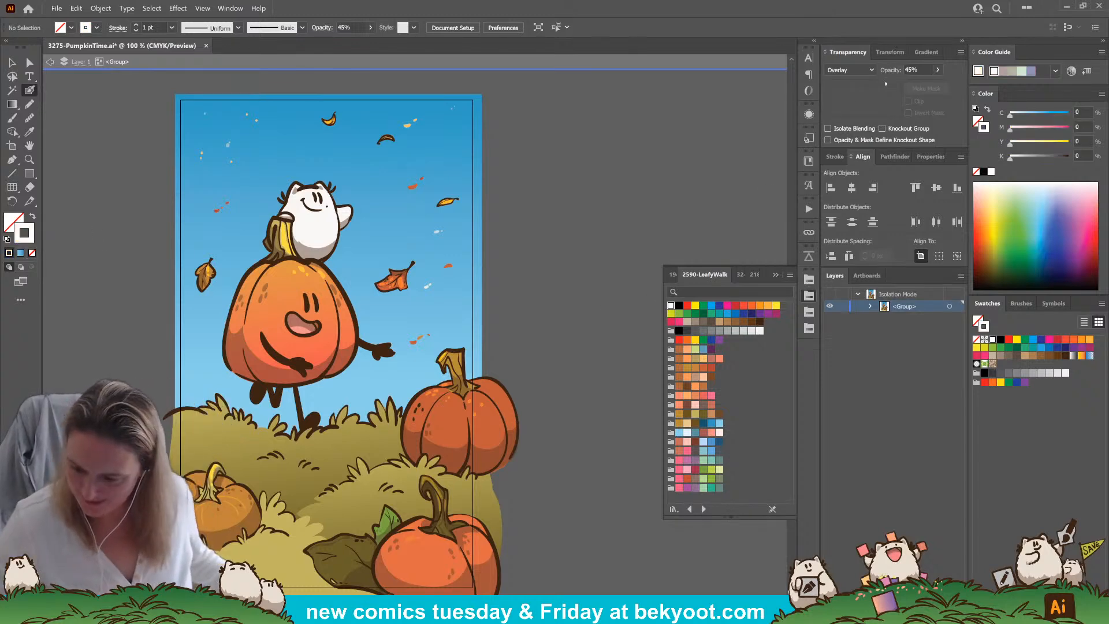
click(937, 70)
click(937, 85)
click(851, 69)
click(838, 83)
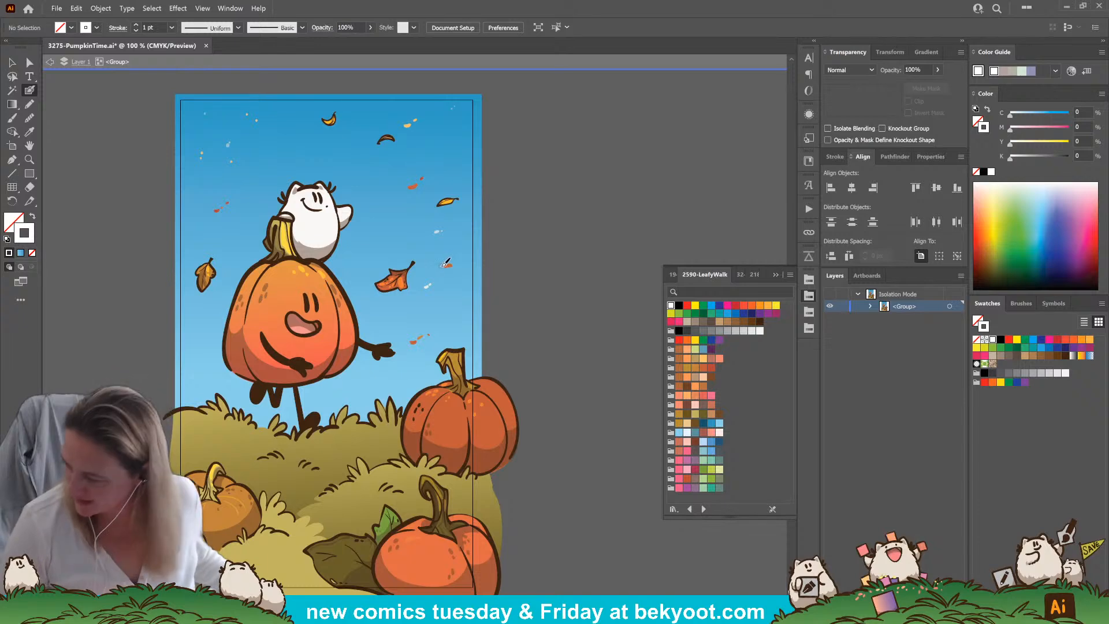
click(396, 164)
click(406, 152)
click(398, 160)
click(389, 158)
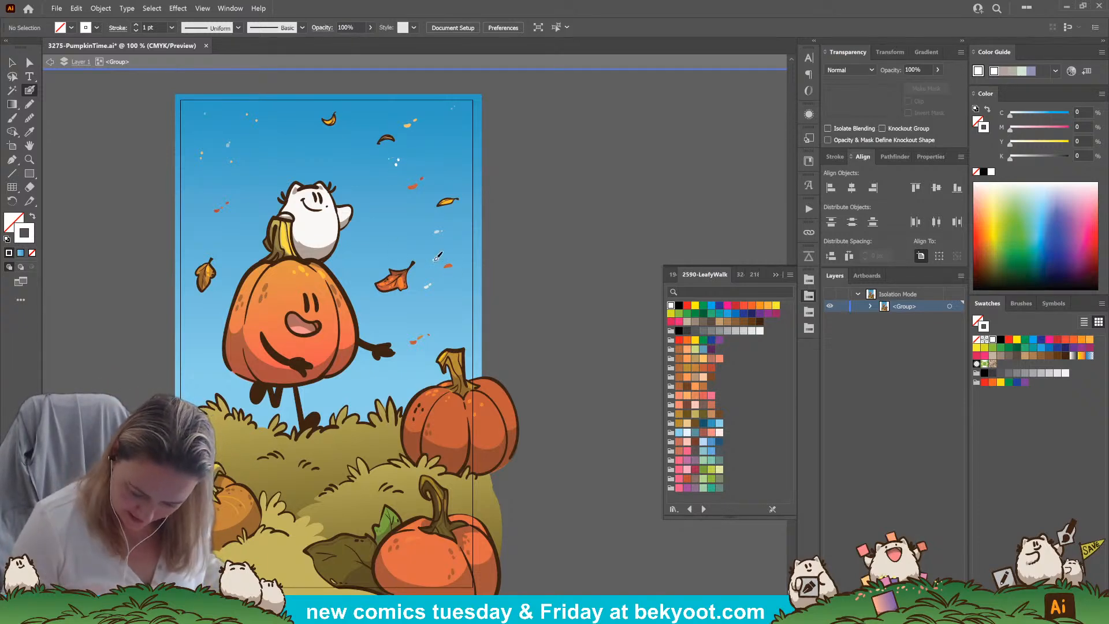
Dab white flecks below the large orange leaf and draw a small white sparkle by its upper edge
click(387, 310)
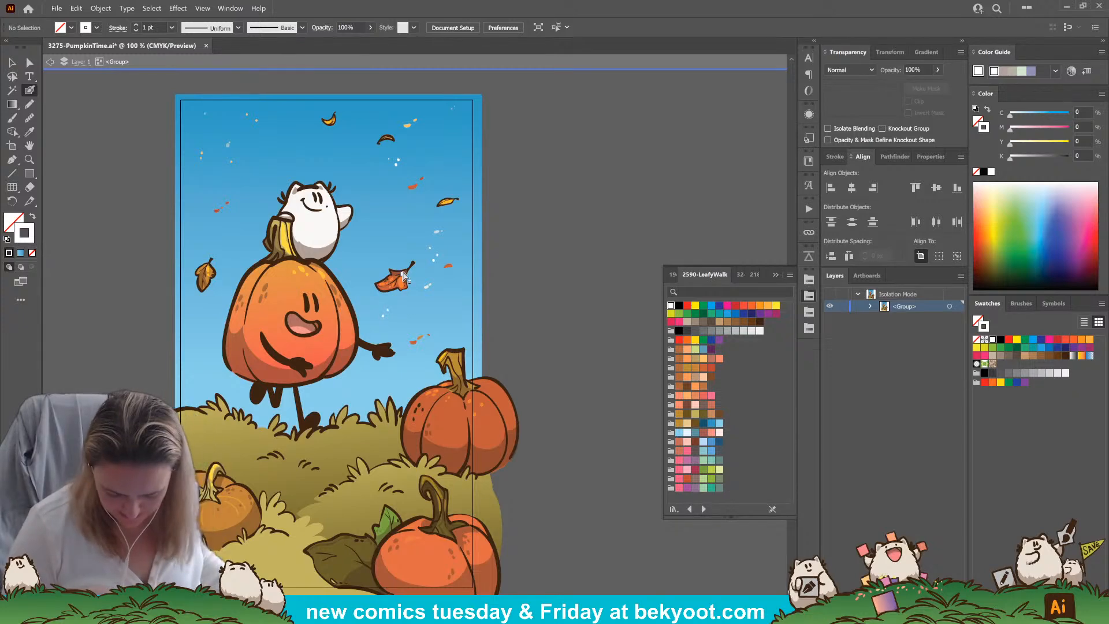
key(ctrl+z)
key(ctrl+z)
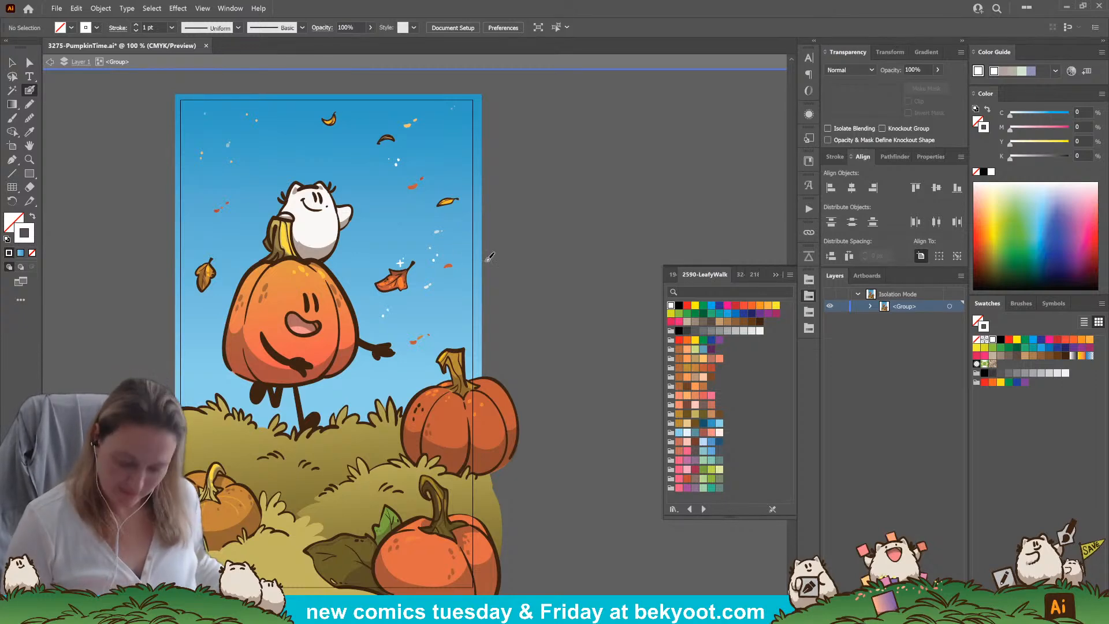
Adjust the anchor point at the lower-left edge of the smiling pumpkin's orange fill and exit isolation mode
key(a)
click(242, 378)
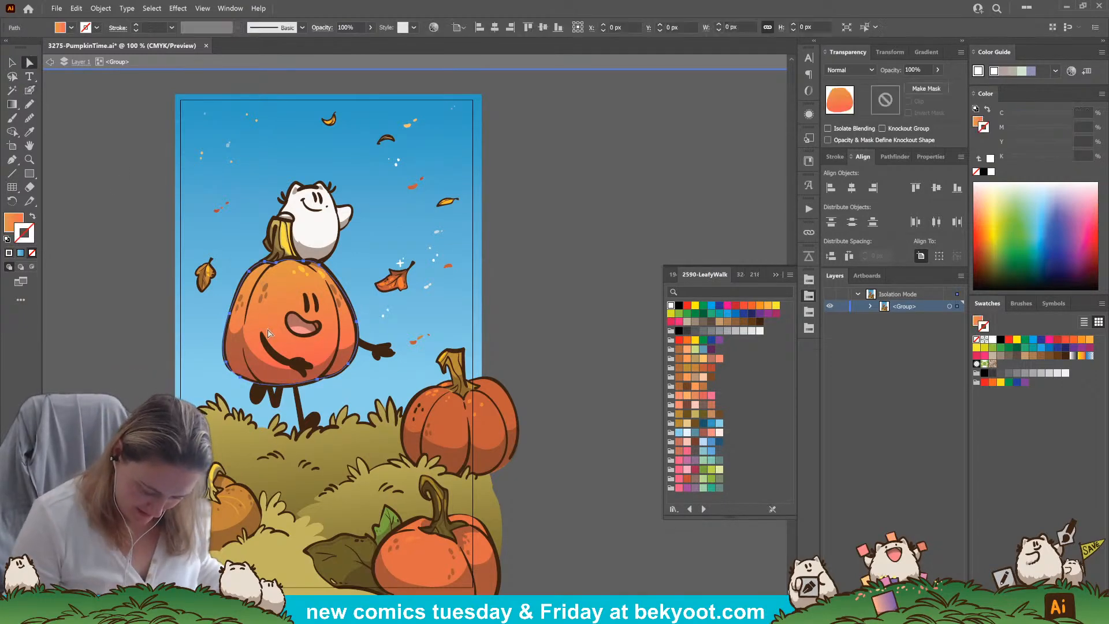
click(242, 379)
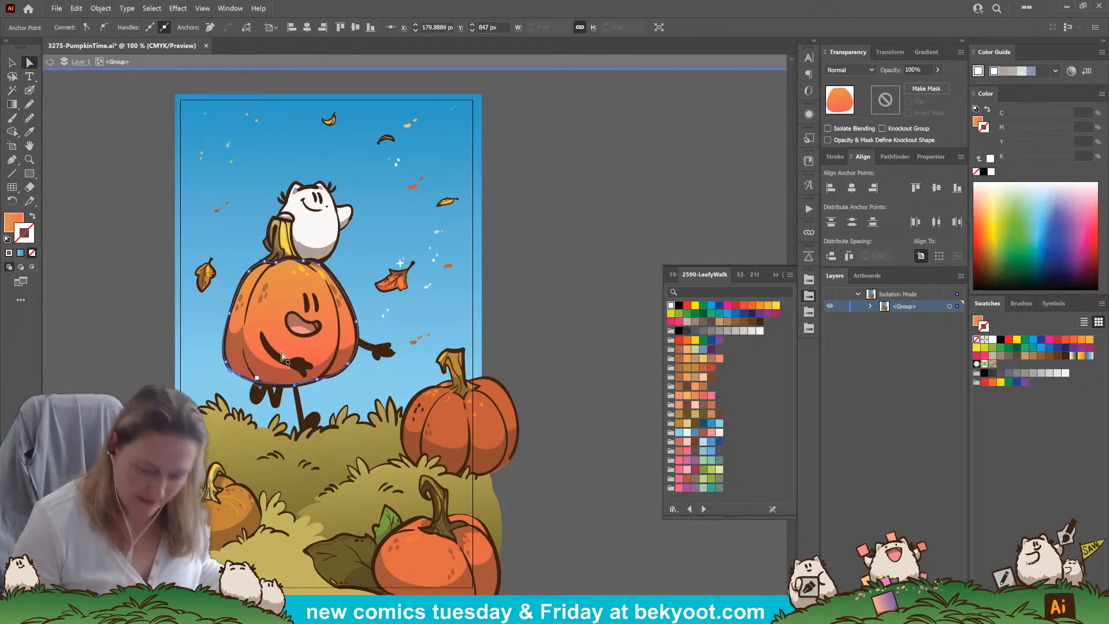
click(578, 209)
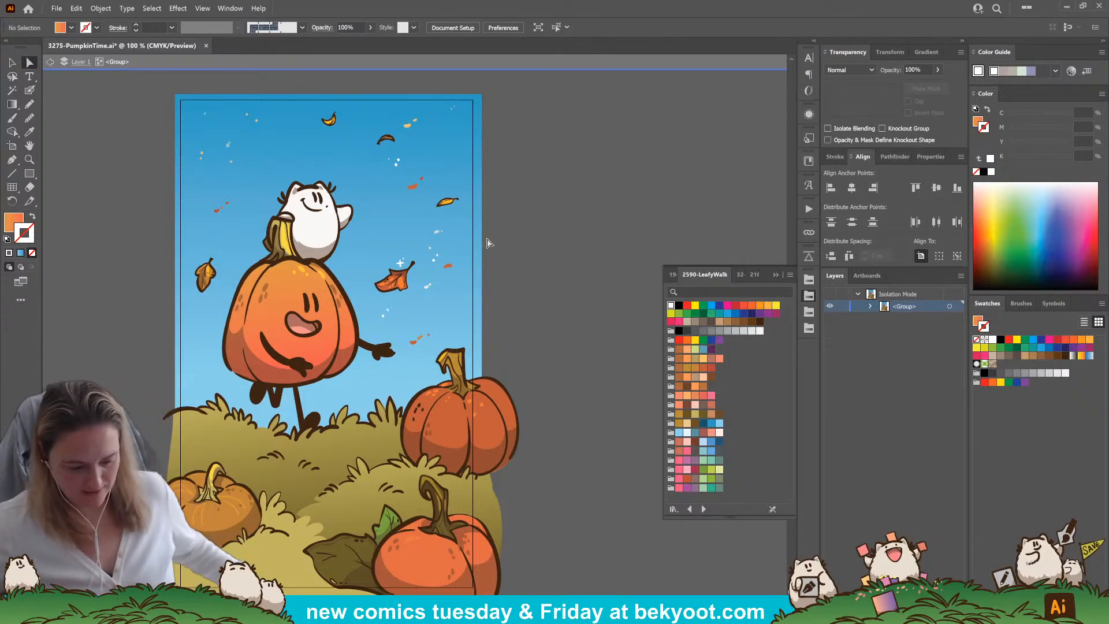
click(12, 62)
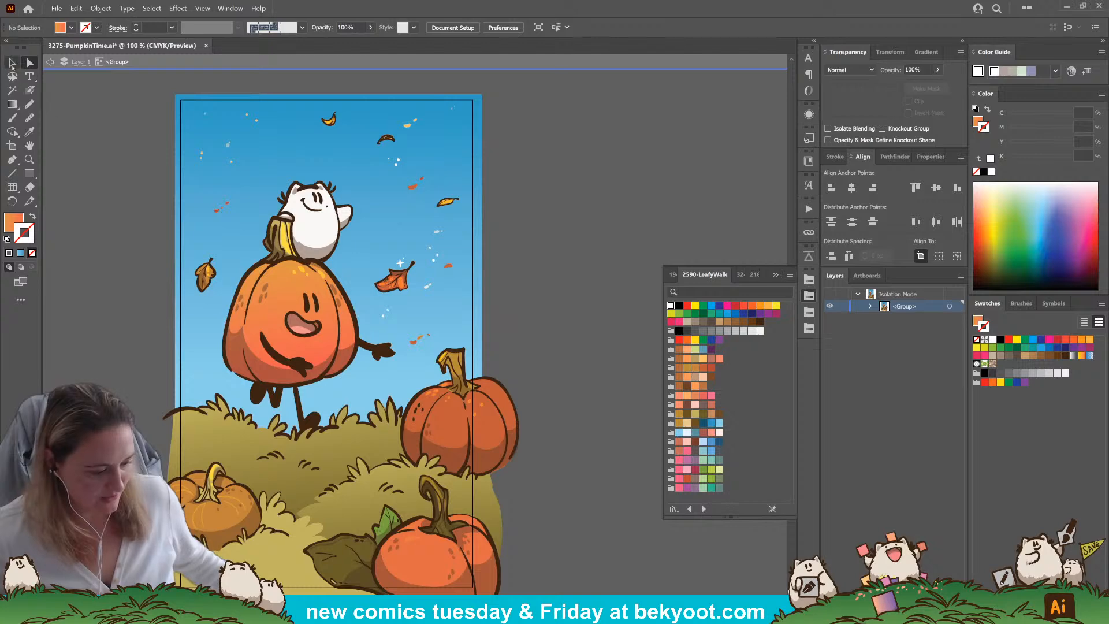
double_click(103, 306)
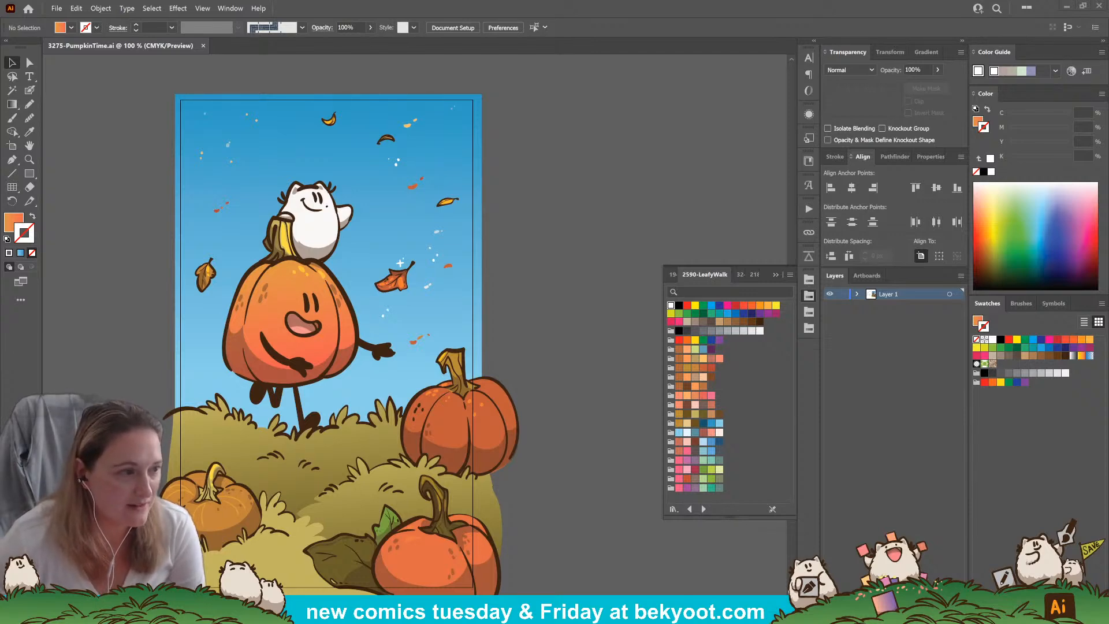
Place the linked reference images 561-ForestEggs.png, 1652-RainbowWaterfall and 1493-GourdyFarewell.png over the canvas
click(605, 196)
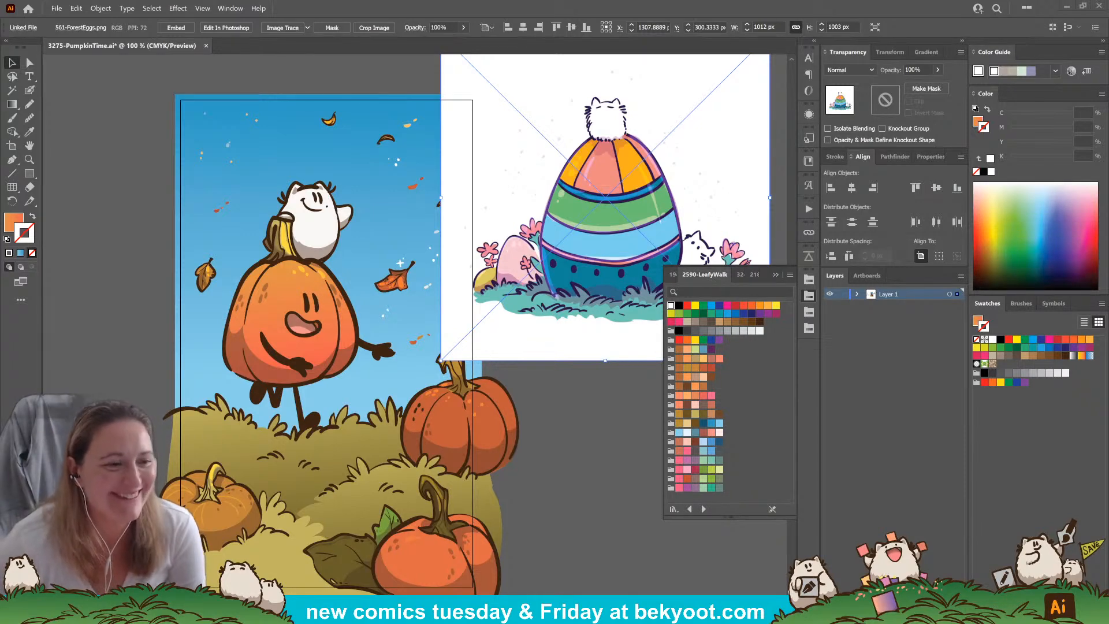
drag(376, 305, 127, 174)
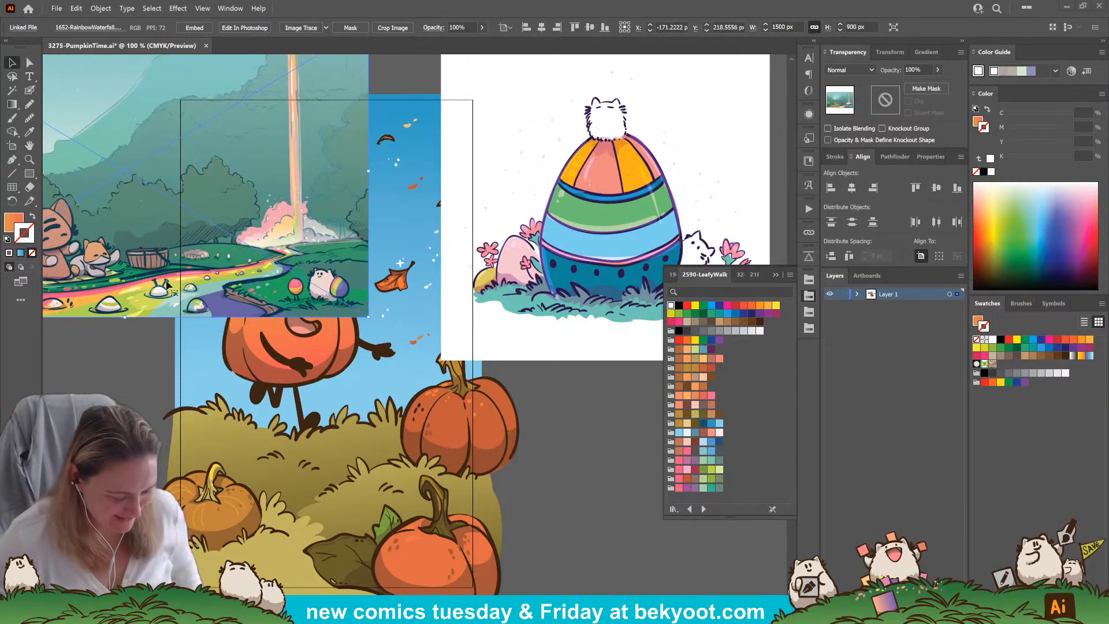
key(ctrl+equal)
key(ctrl+equal)
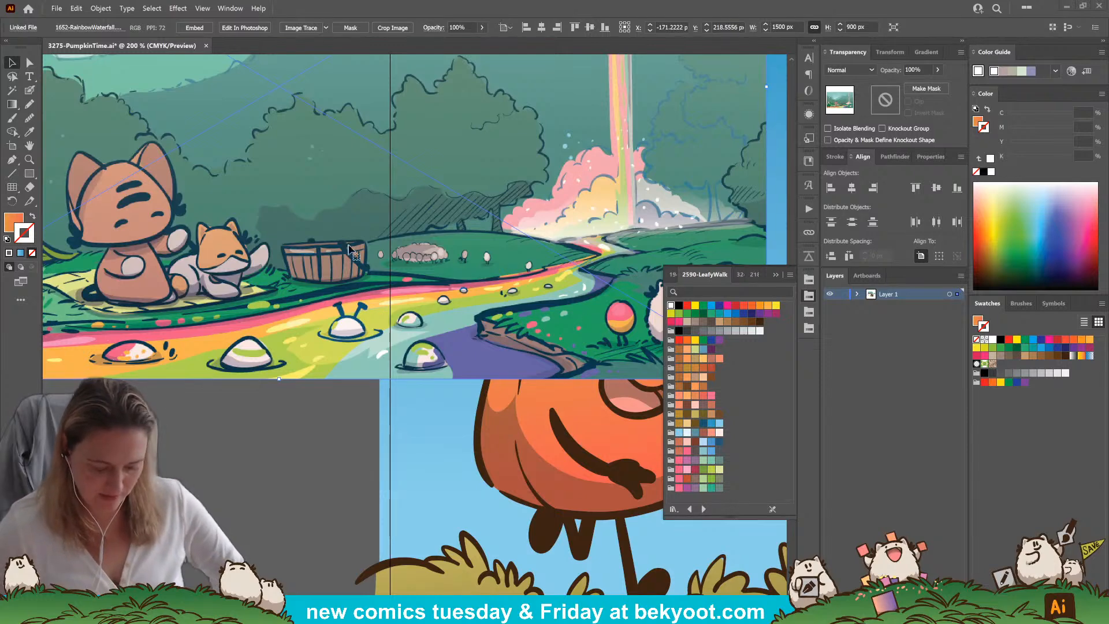
drag(587, 321, 348, 248)
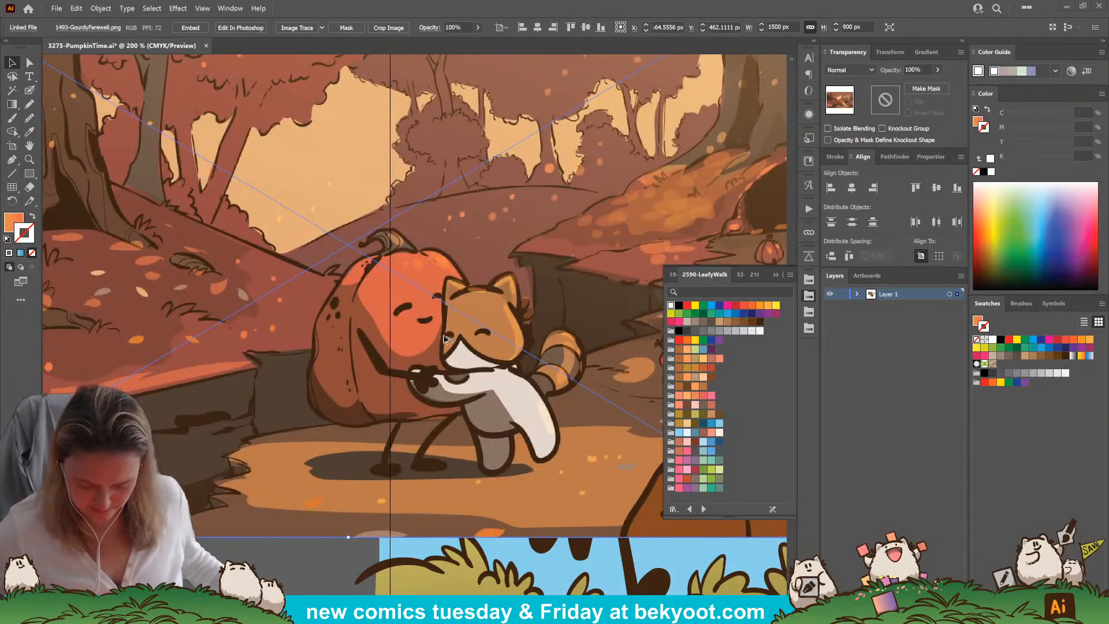
Stack the rainbow waterfall image above the hugging pumpkin image on the empty canvas left of the comic
key(ctrl+minus)
key(ctrl+minus)
drag(295, 458, 244, 455)
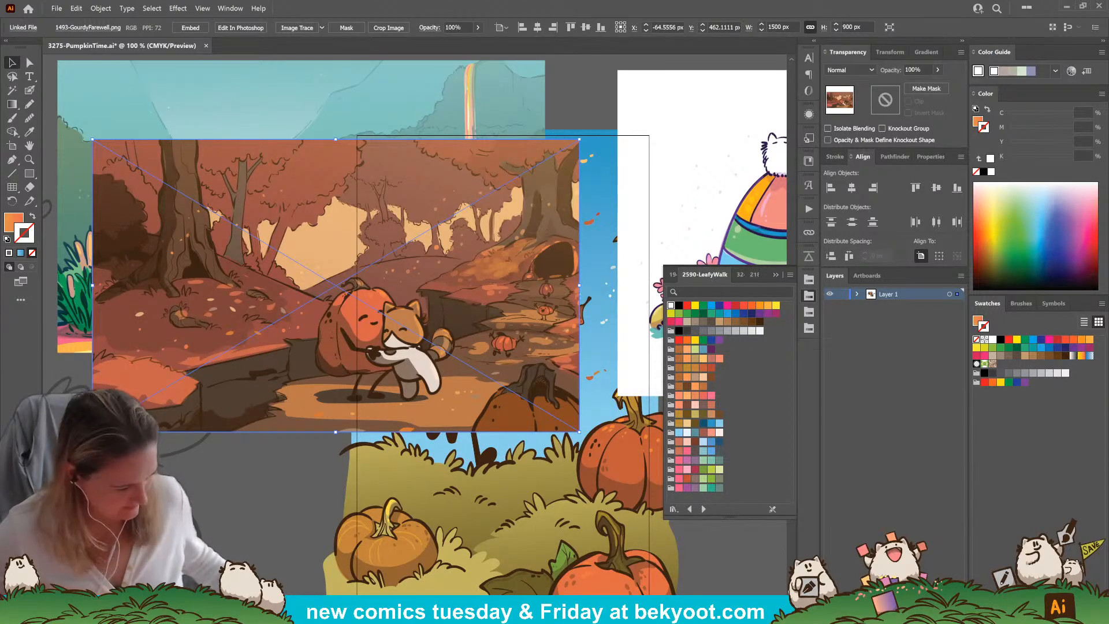
drag(351, 204, 251, 337)
alt+scroll(257, 298, down, 1)
drag(260, 210, 131, 129)
drag(234, 327, 133, 295)
click(357, 156)
drag(302, 177, 466, 176)
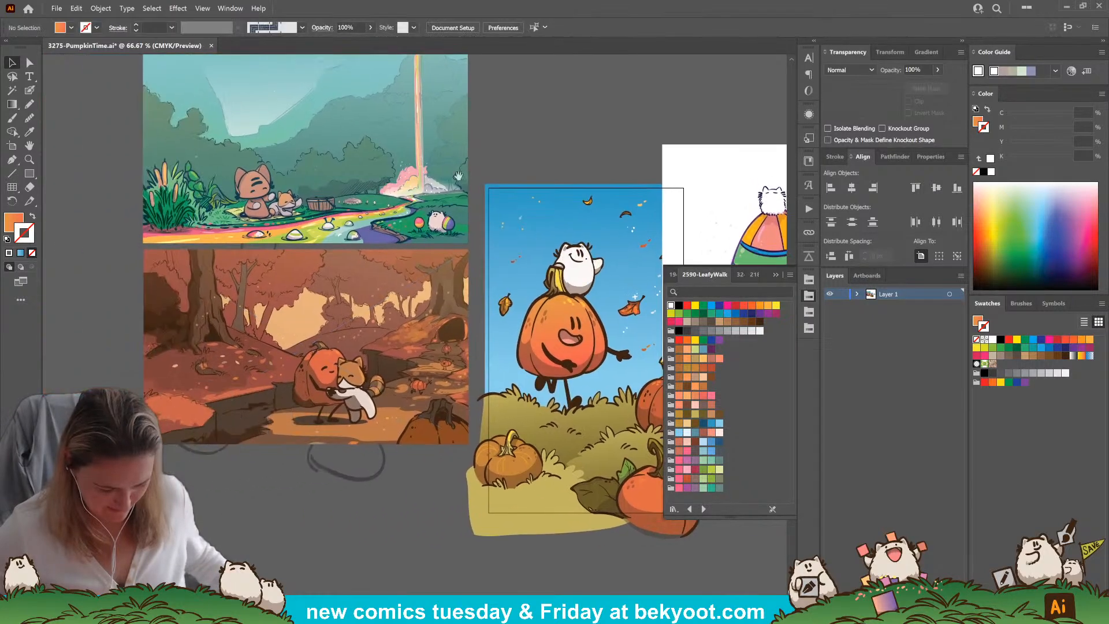
Select the waterfall and hugging pumpkin images together and move them farther left, away from the comic
click(285, 226)
shift+click(363, 283)
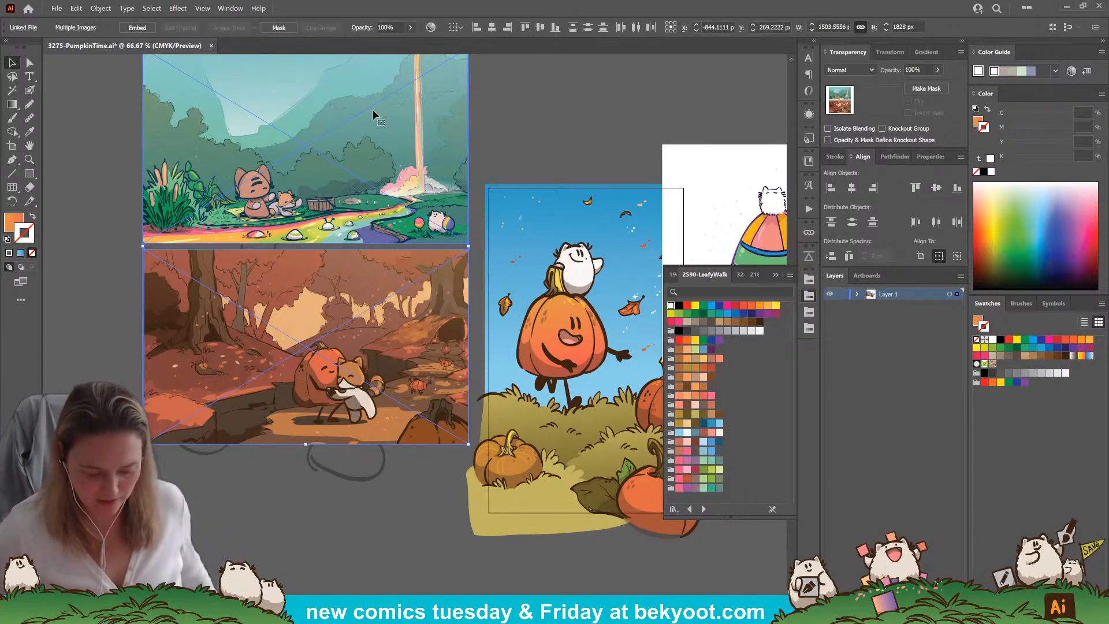
mouse_move(337, 322)
mouse_down()
mouse_move(205, 304)
mouse_move(217, 302)
mouse_up()
click(457, 182)
drag(437, 407, 75, 351)
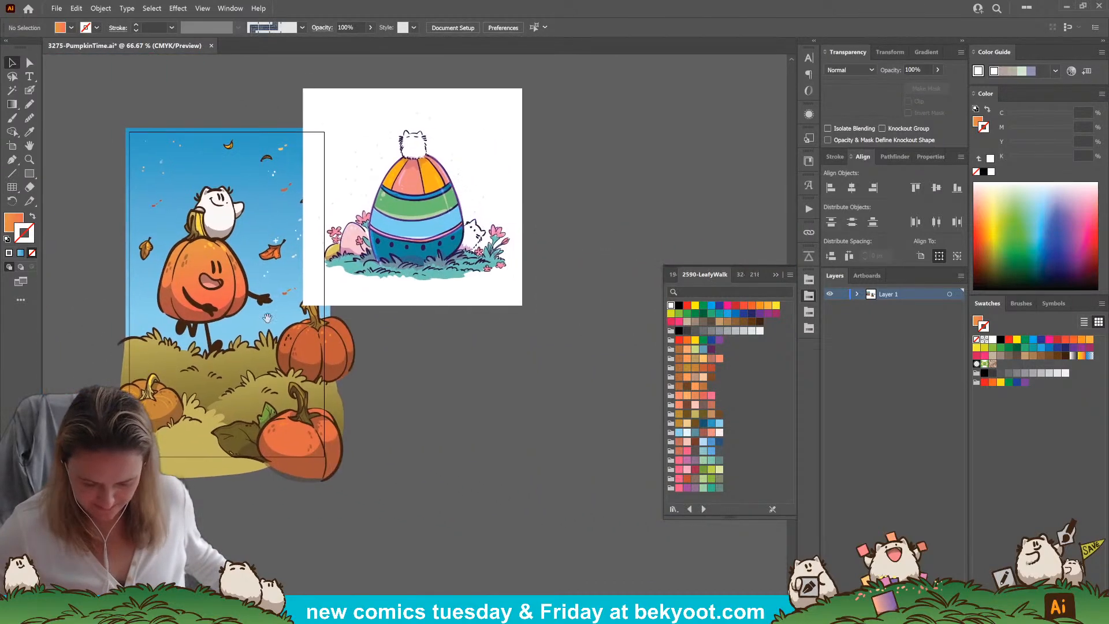
Delete the striped forest egg image overlapping the comic's right edge
click(437, 271)
key(Delete)
drag(231, 329, 461, 385)
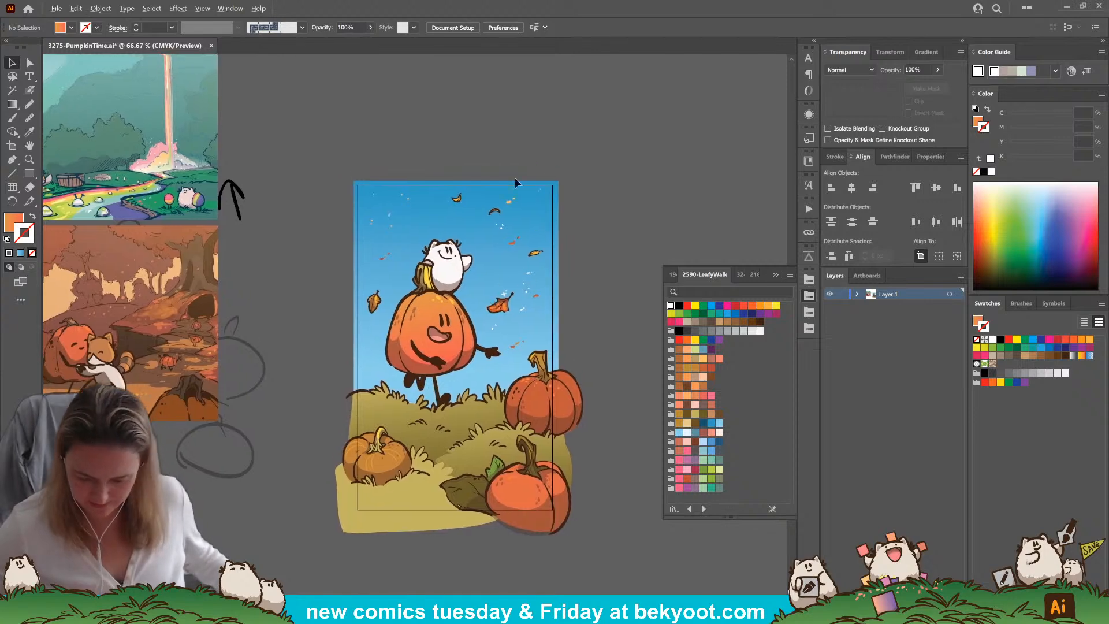
Activate the brush tool and open the comic's artwork group in isolation mode
scroll(499, 174, up, 1)
scroll(352, 248, down, 1)
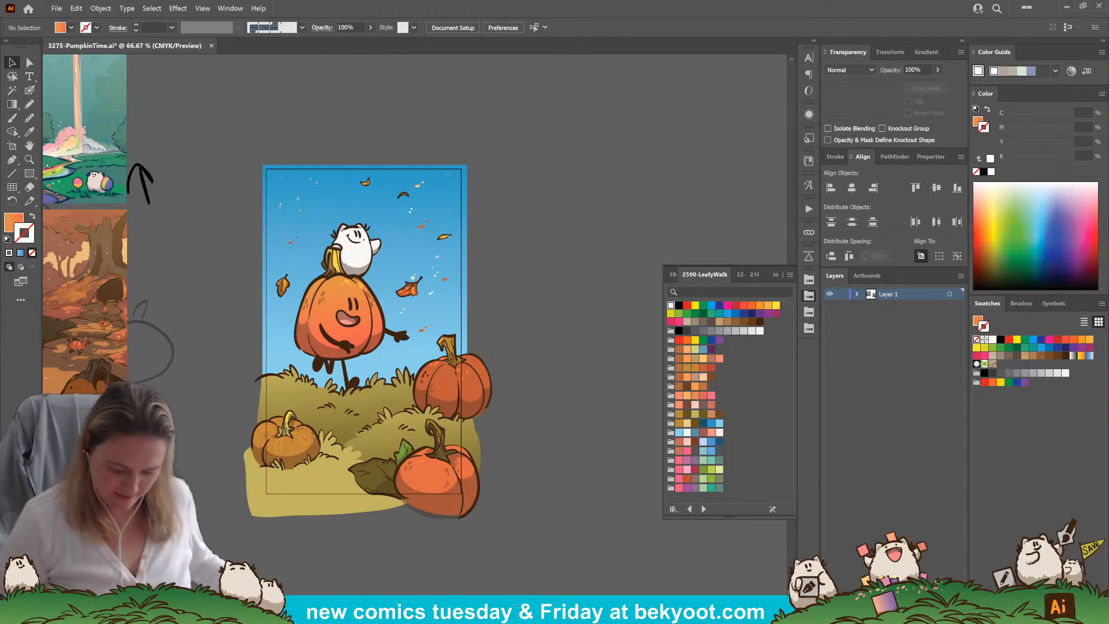
drag(495, 349, 470, 336)
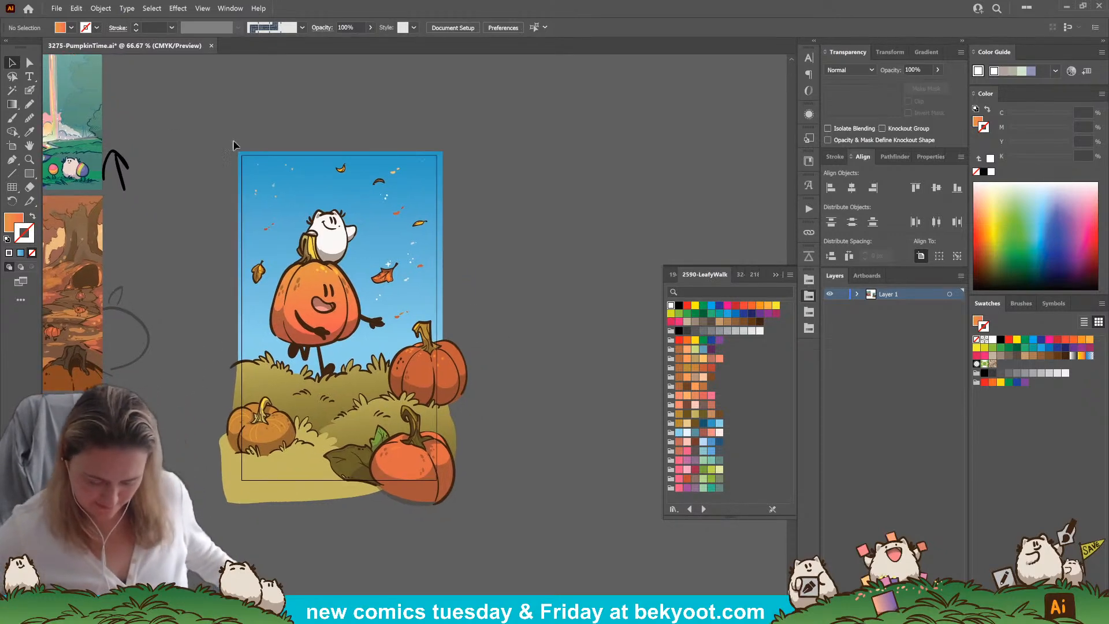
scroll(339, 132, up, 1)
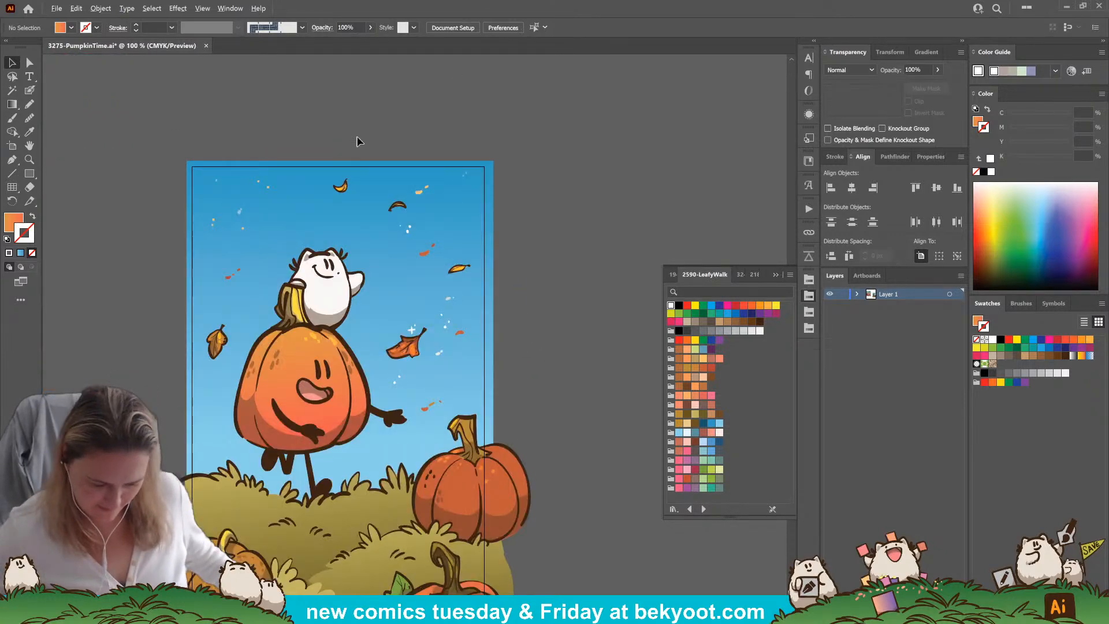
click(30, 91)
key(ctrl+a)
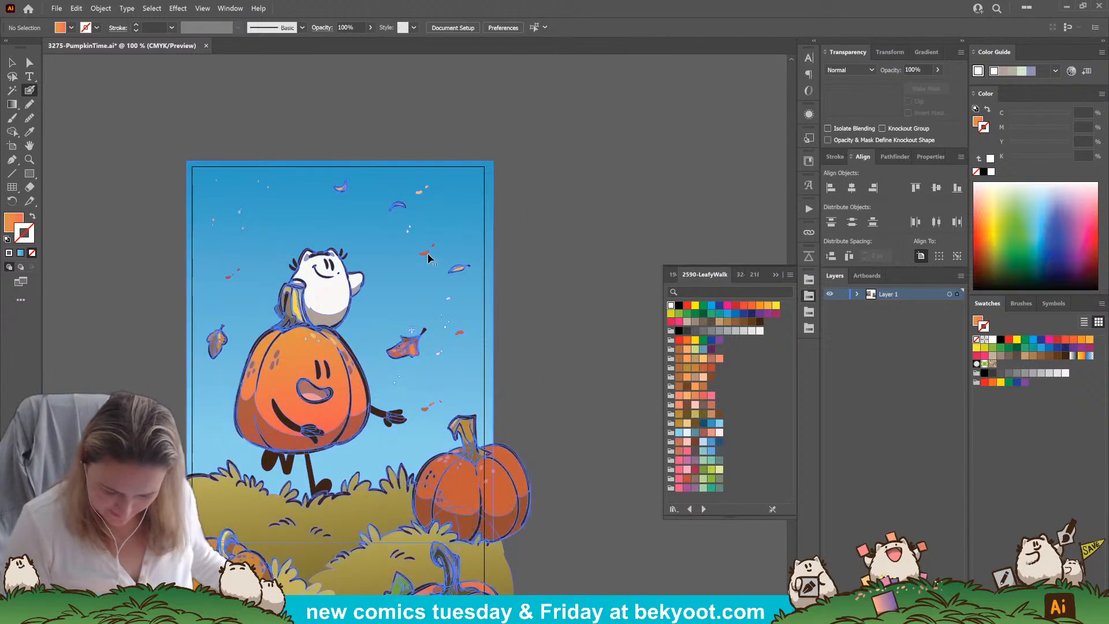
double_click(425, 258)
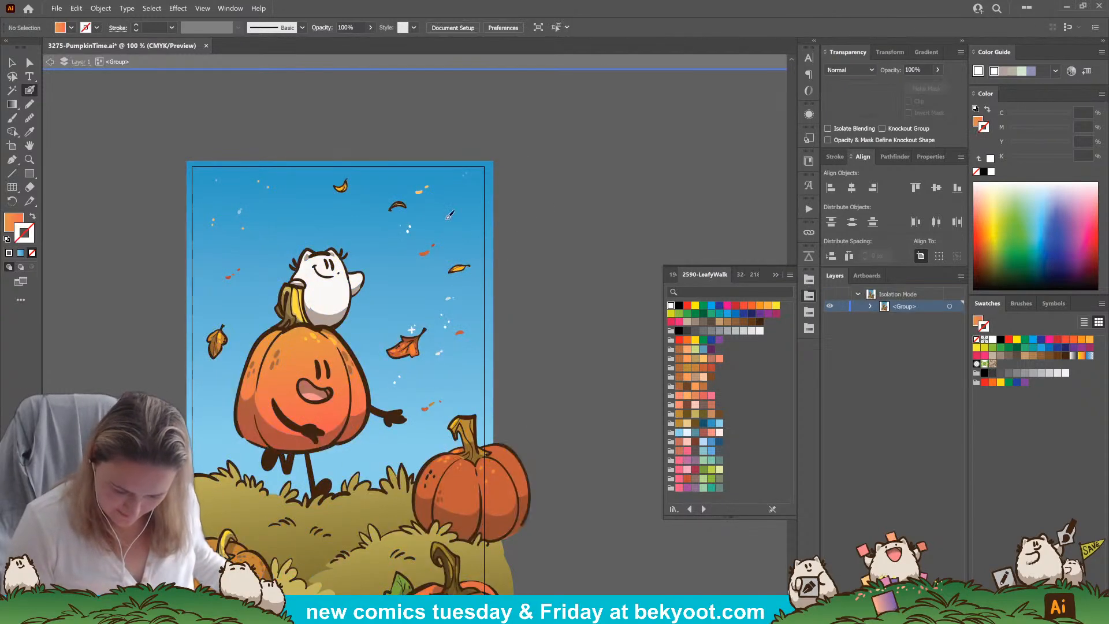
Paint scattered orange leaf flecks on the empty canvas above the comic's sky, using the orange of the existing flecks
drag(416, 134, 402, 141)
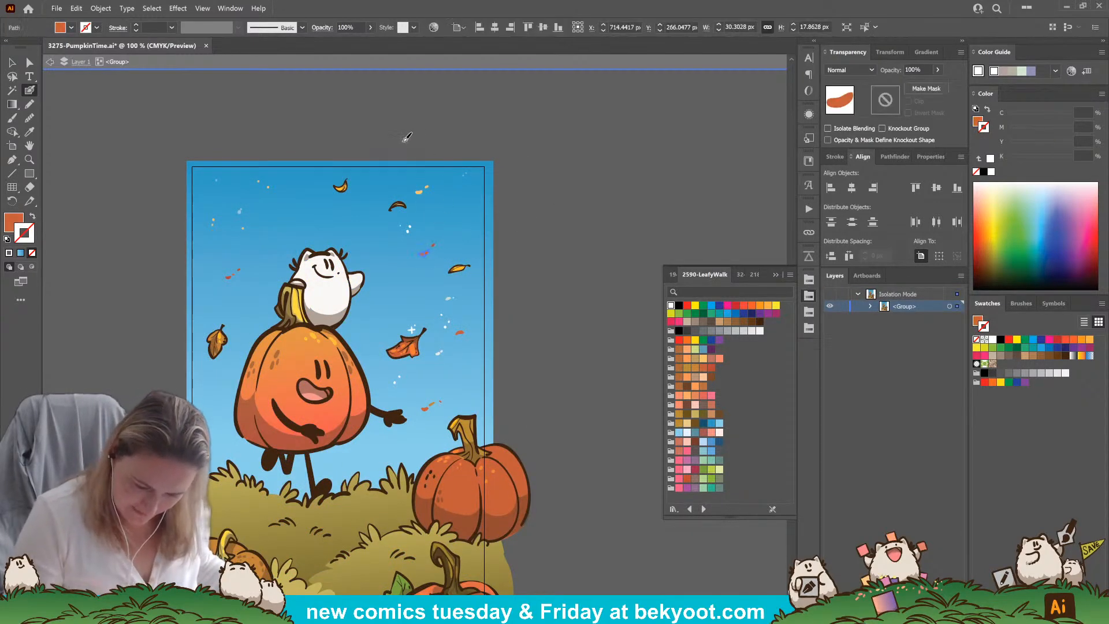
drag(332, 113, 326, 113)
drag(338, 111, 335, 112)
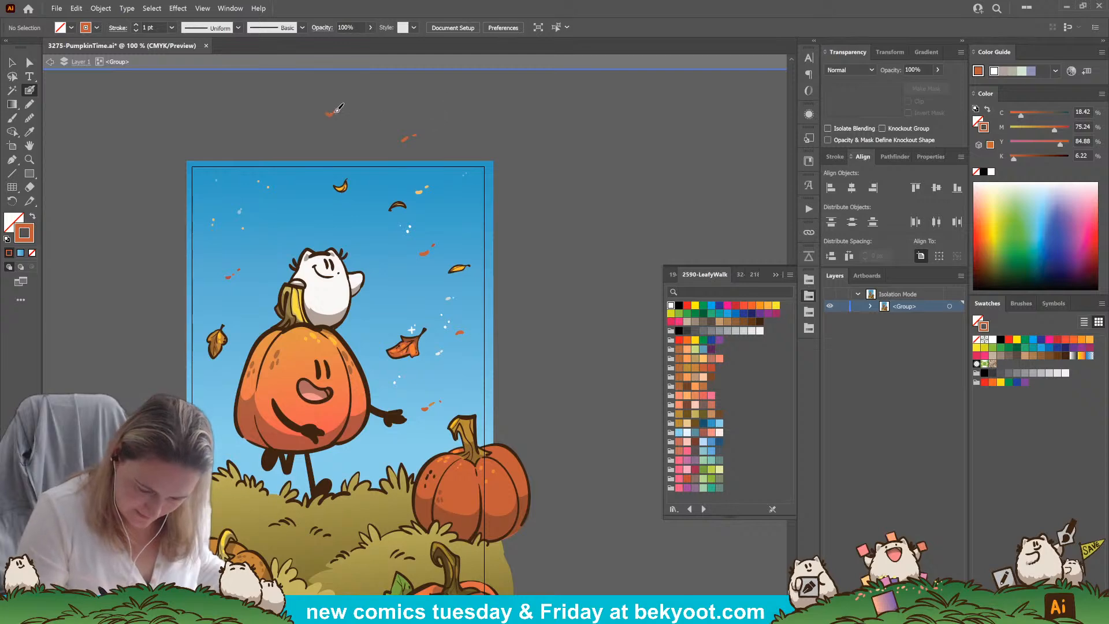
click(315, 137)
click(304, 125)
click(284, 126)
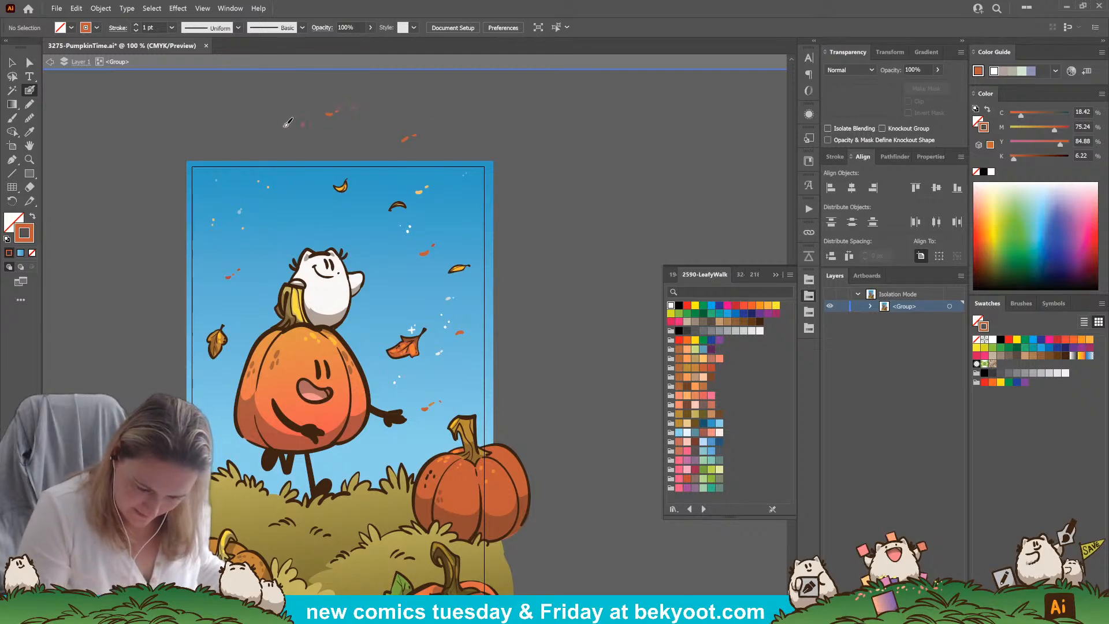
drag(399, 275, 392, 294)
click(403, 124)
click(410, 115)
click(400, 101)
click(249, 104)
click(250, 90)
Add pale yellow-orange flecks among the orange ones above the sky, using the colour of an existing light fleck
drag(490, 221, 496, 257)
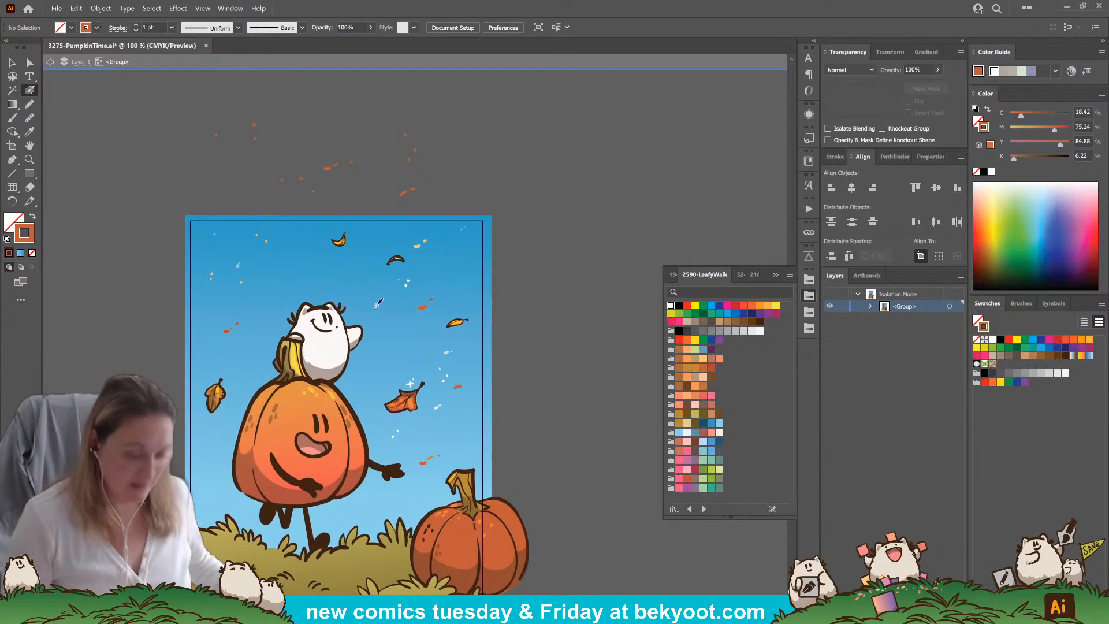
ctrl+click(242, 283)
click(276, 154)
click(280, 148)
click(246, 159)
click(328, 128)
click(329, 116)
click(464, 153)
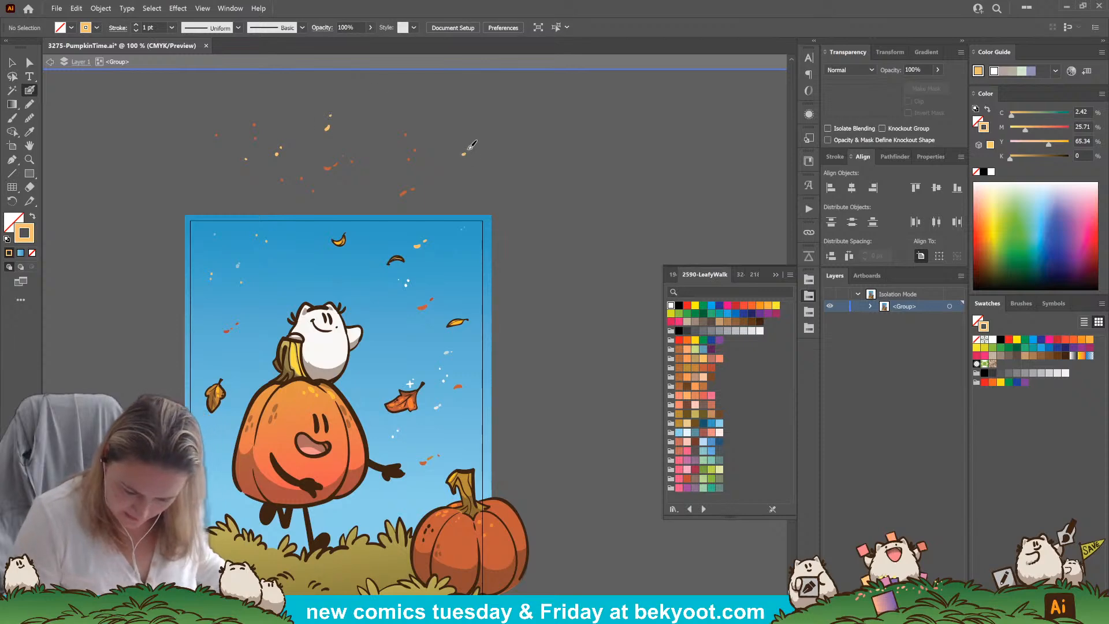
Extend the blue gradient sky rectangle upward behind the new flecks to a height of about 1540 px
scroll(347, 289, down, 5)
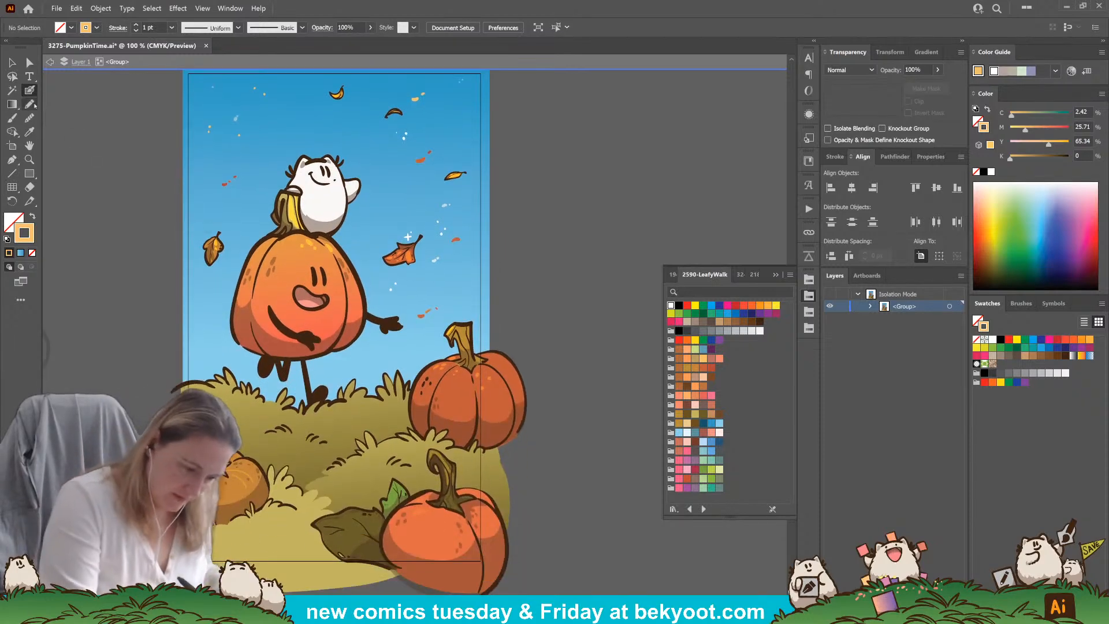
click(30, 104)
mouse_move(371, 375)
mouse_down()
mouse_move(380, 442)
mouse_move(383, 260)
mouse_up()
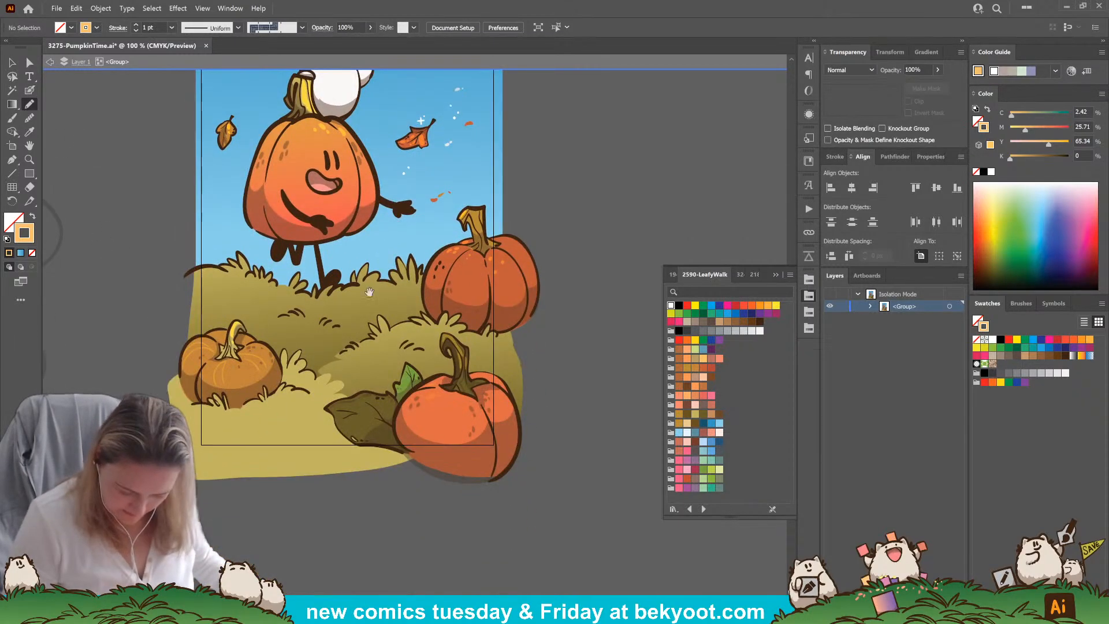
scroll(377, 231, up, 10)
key(a)
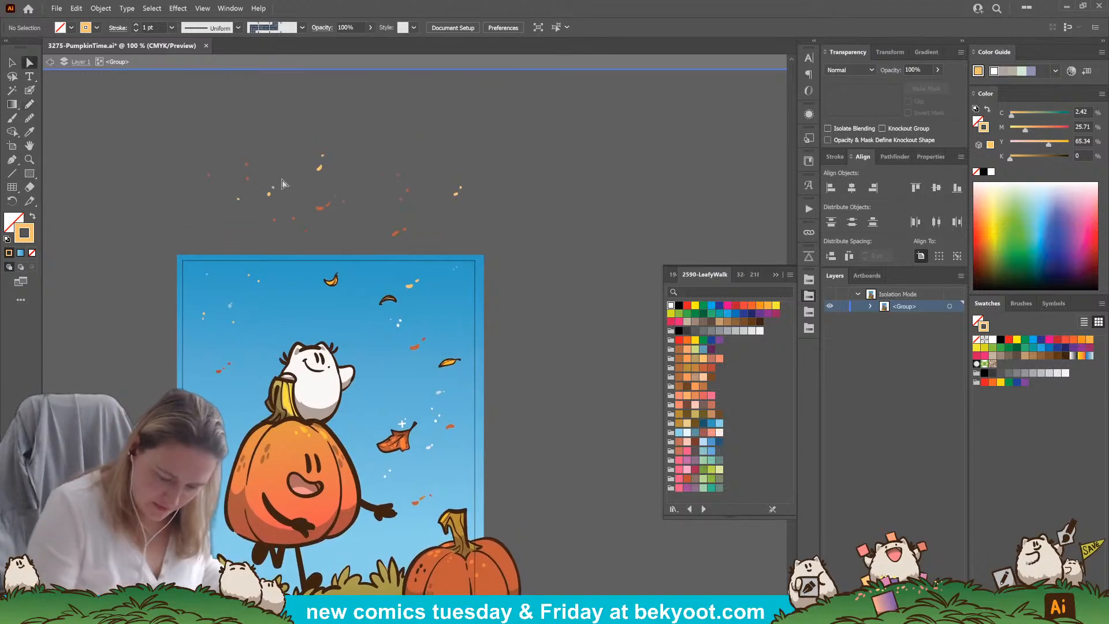
click(334, 263)
key(v)
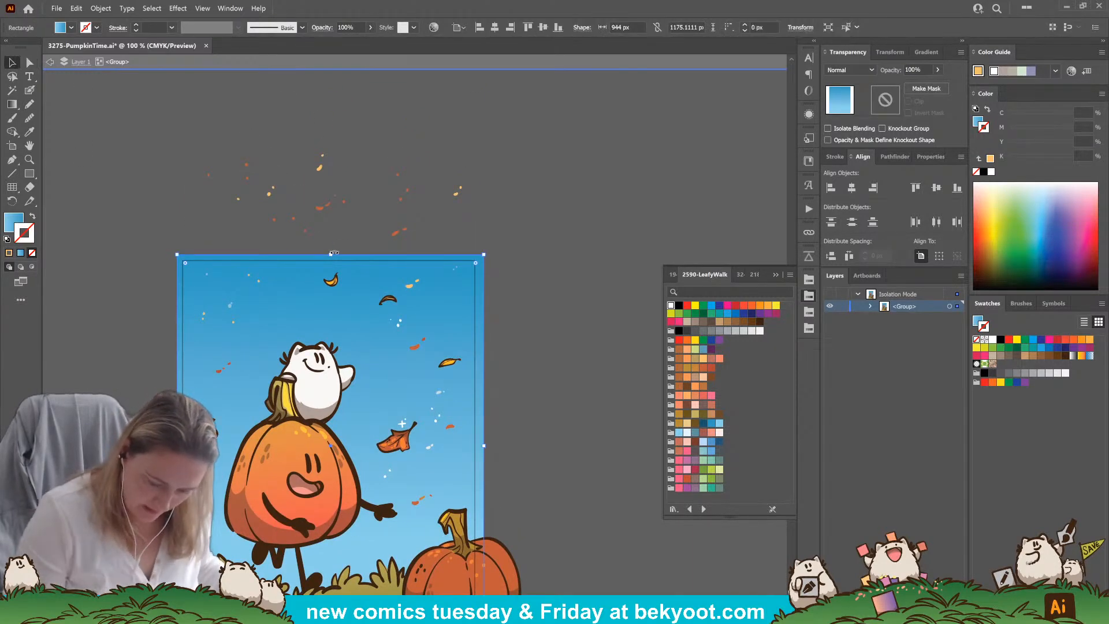
drag(332, 254, 331, 136)
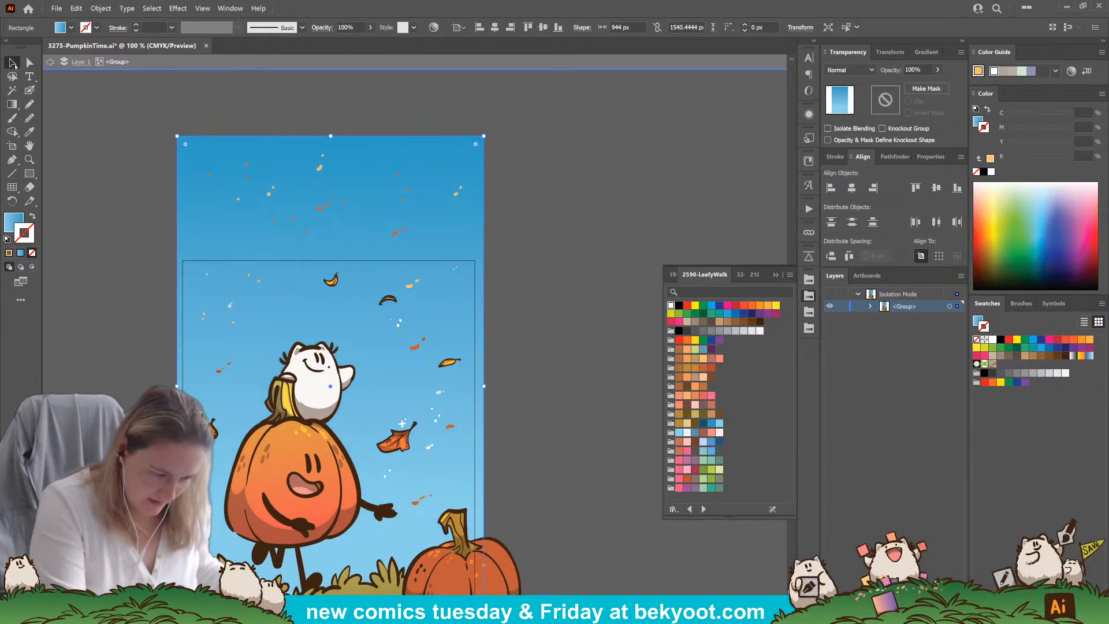
click(109, 201)
Draw a grass-shaped dark brown shadow at 30% opacity in the lower-left corner of the foreground grass
drag(400, 313, 413, 268)
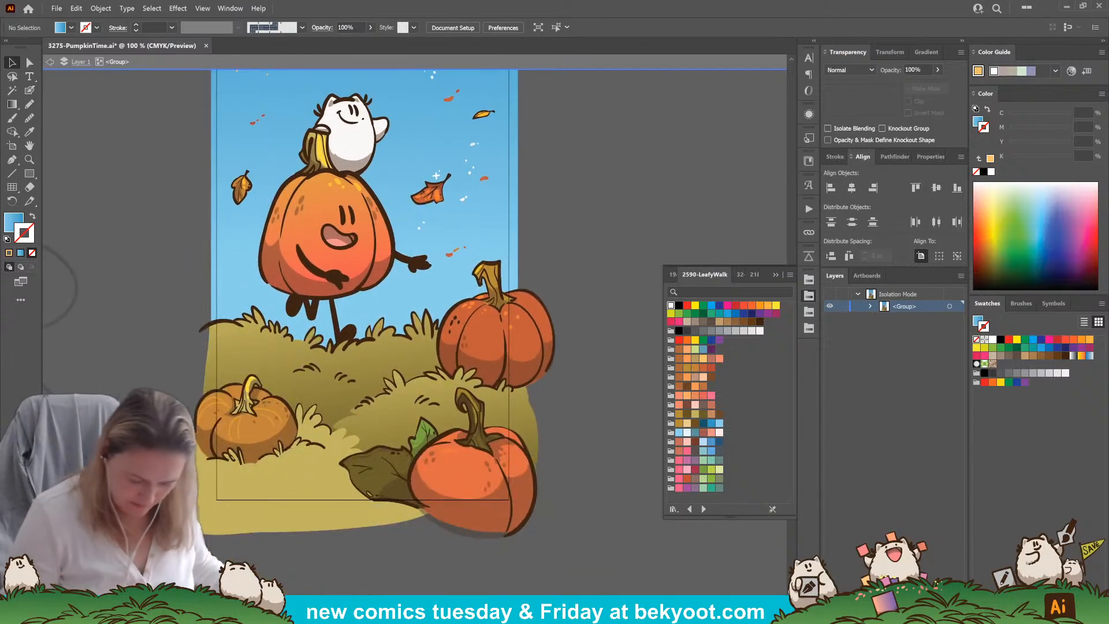
click(29, 104)
drag(294, 567, 298, 541)
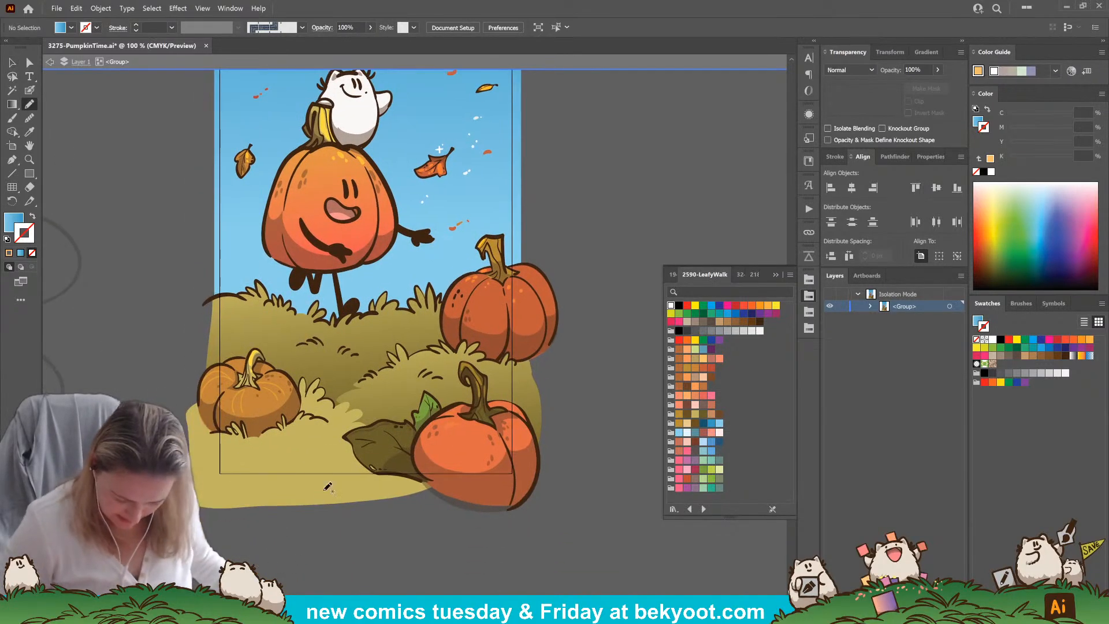
ctrl+click(408, 472)
ctrl+click(409, 537)
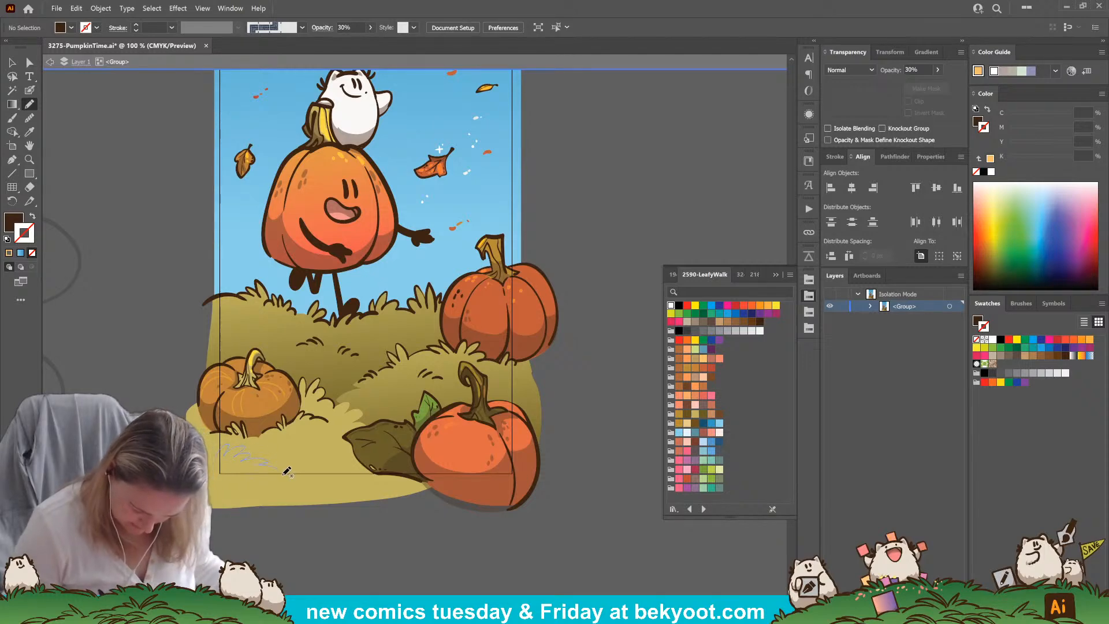
drag(225, 480, 228, 481)
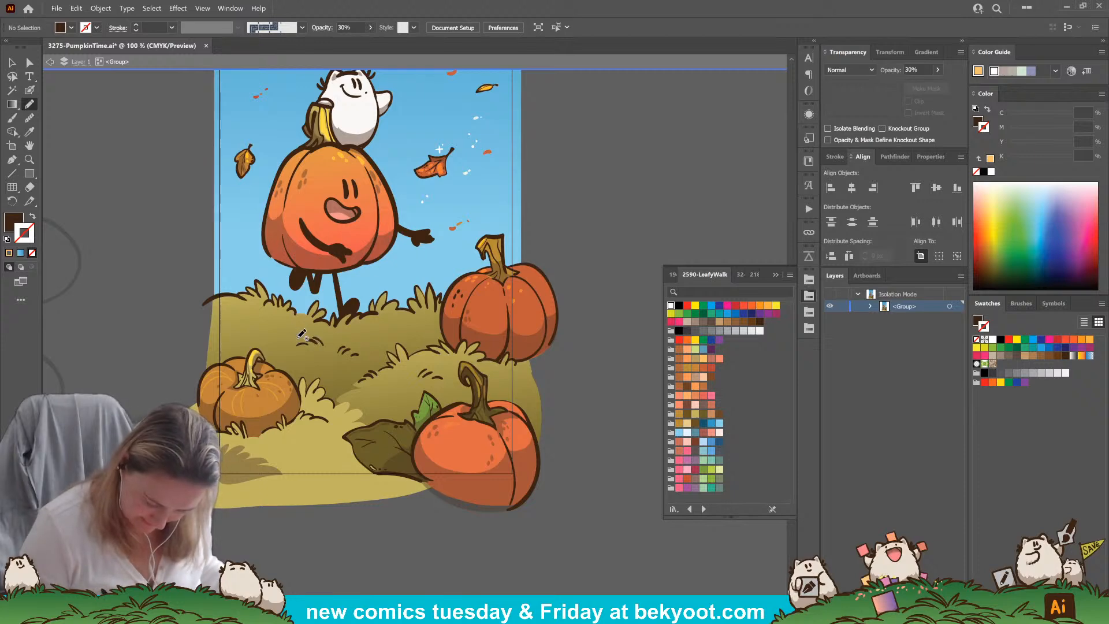
Shade the back hill with a dark brown patch and small grass strokes at 30% opacity
mouse_move(285, 339)
mouse_down()
mouse_move(276, 344)
mouse_move(312, 340)
mouse_up()
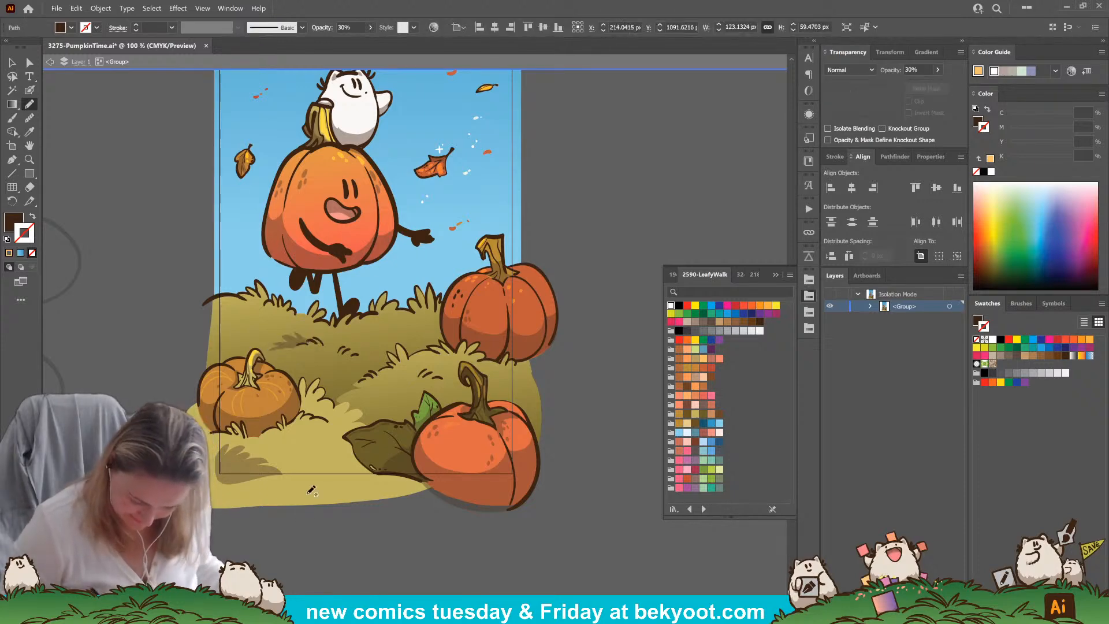
key(shift+b)
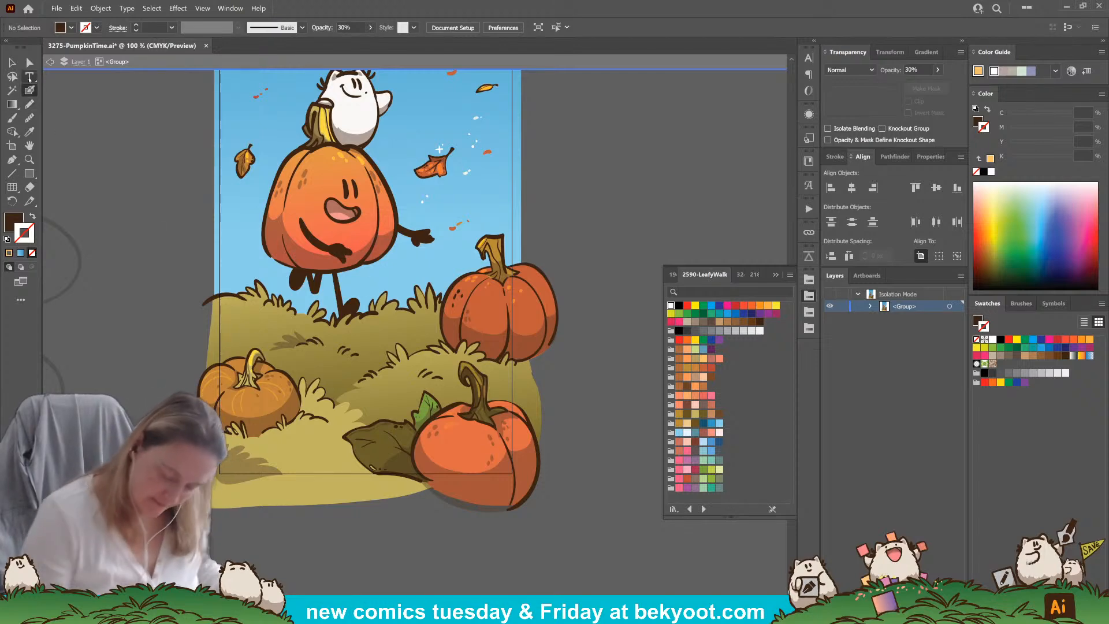
key(shift+x)
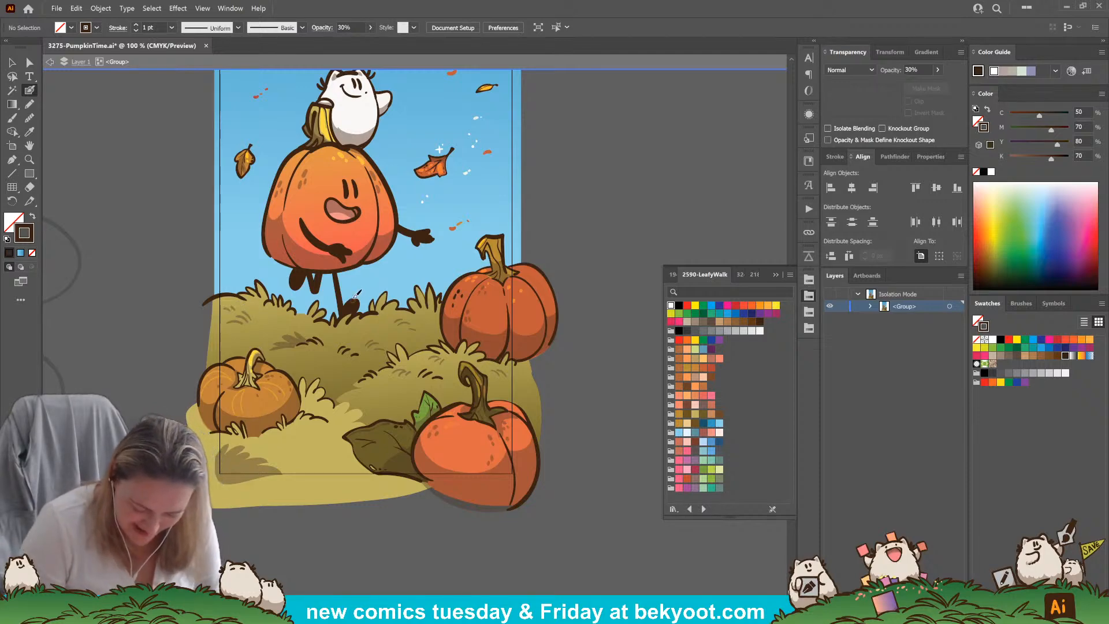
Draw a dark brown ground shadow at 30% opacity on the hill beneath the jumping pumpkin's feet
click(29, 104)
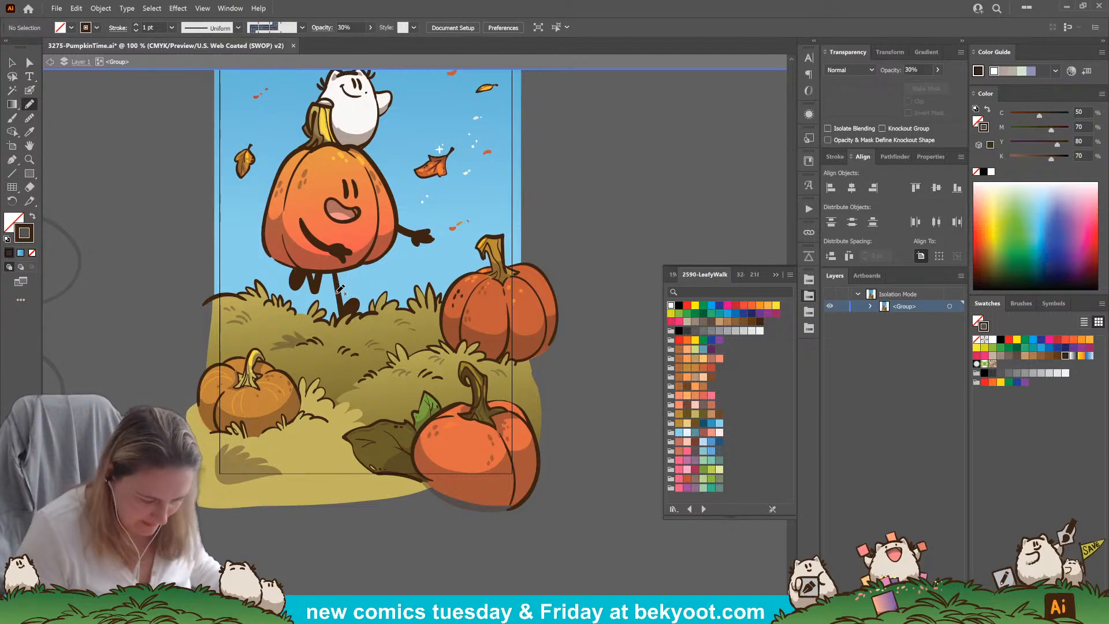
key(shift+x)
mouse_move(374, 311)
mouse_down()
mouse_move(333, 321)
mouse_move(322, 300)
mouse_move(310, 315)
mouse_move(294, 299)
mouse_up()
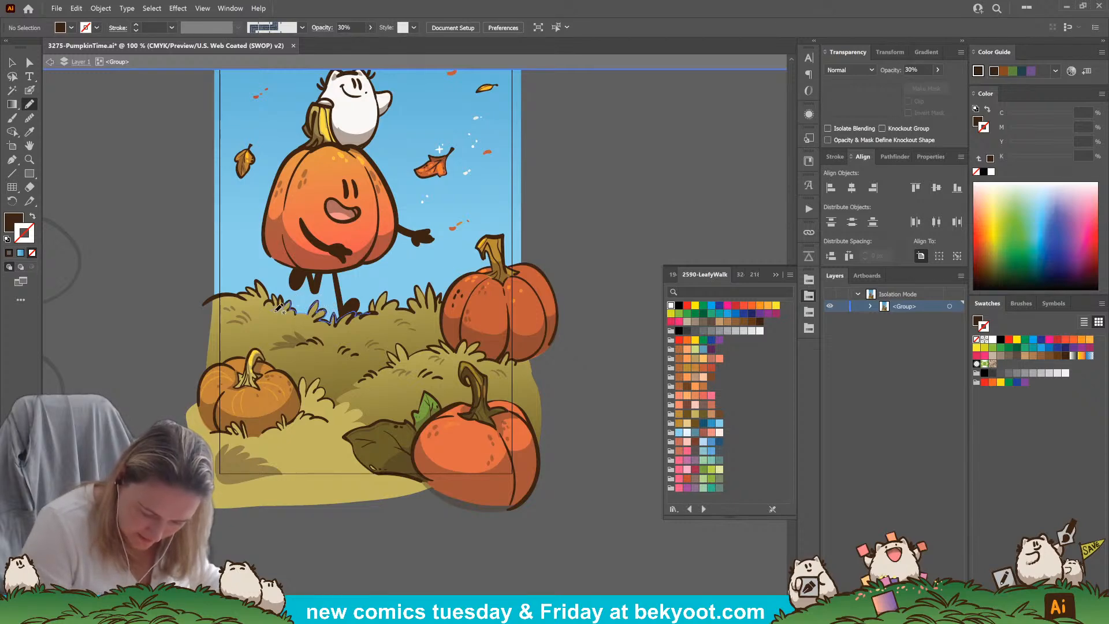
mouse_move(296, 325)
mouse_down()
mouse_move(339, 327)
mouse_move(376, 316)
mouse_move(372, 303)
mouse_up()
ctrl+click(347, 552)
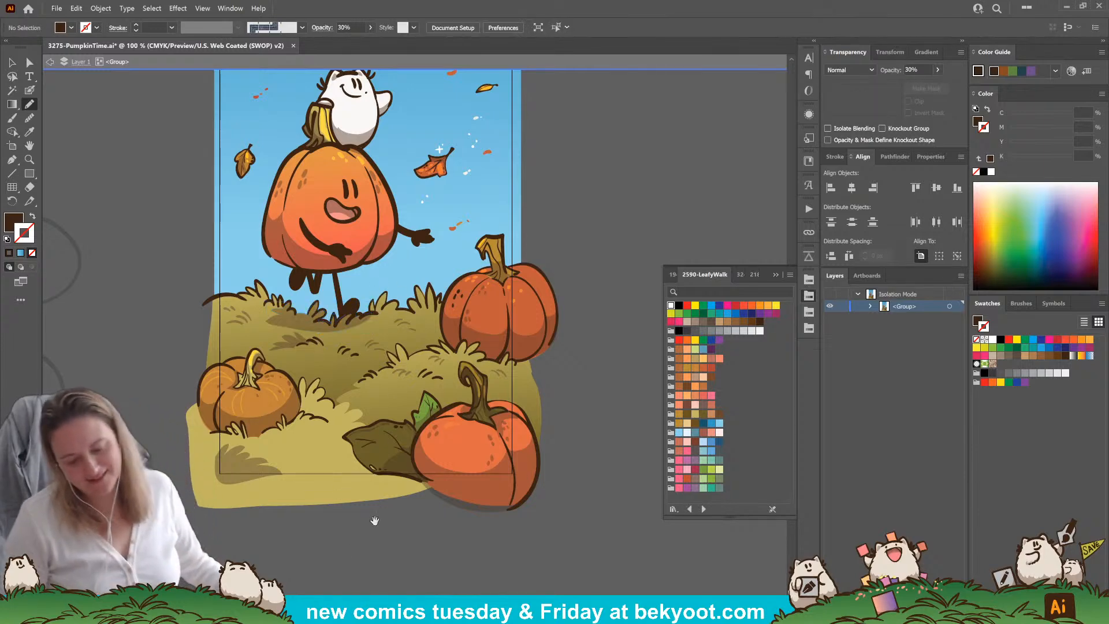
drag(391, 496, 372, 532)
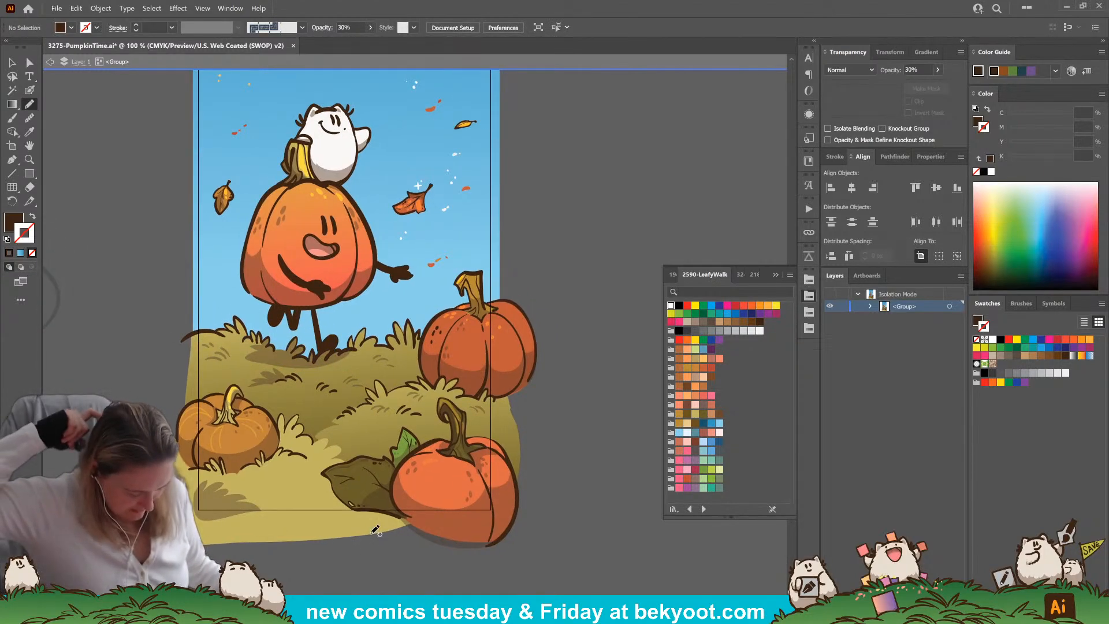
Brush small dark brown blade strokes at 30% opacity across the foreground grass beside the small pumpkin
click(30, 93)
scroll(406, 341, up, 3)
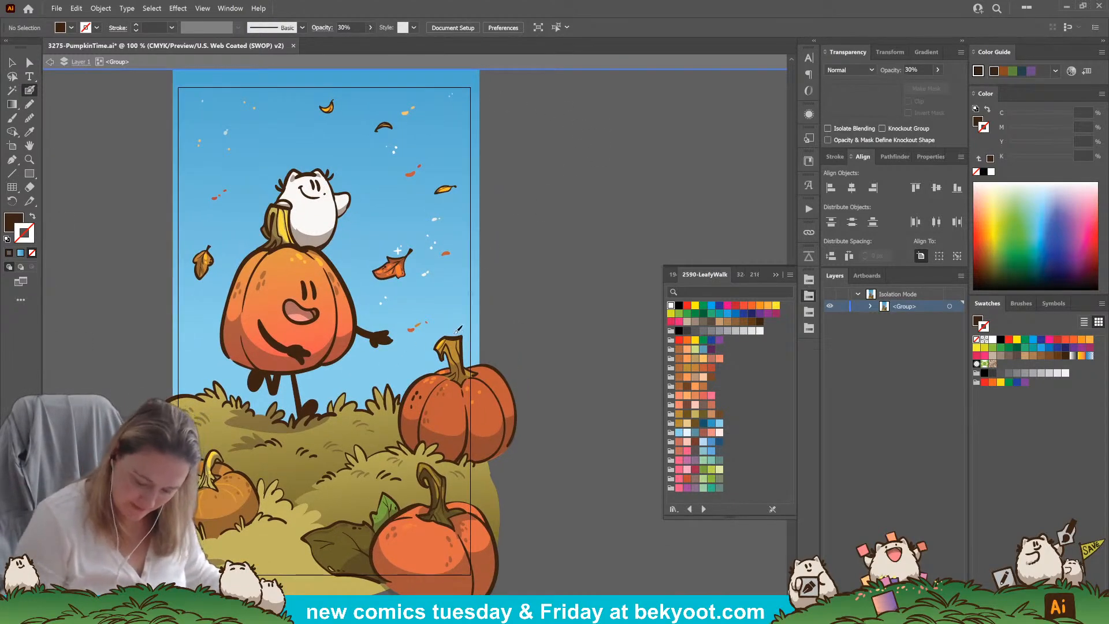
scroll(316, 417, down, 4)
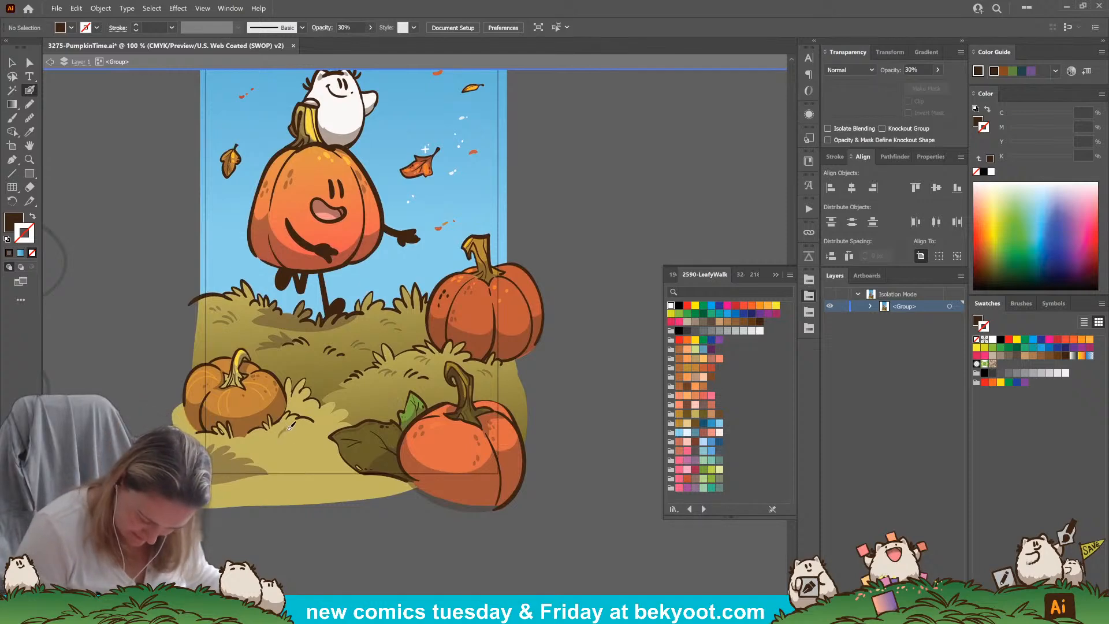
key(shift+x)
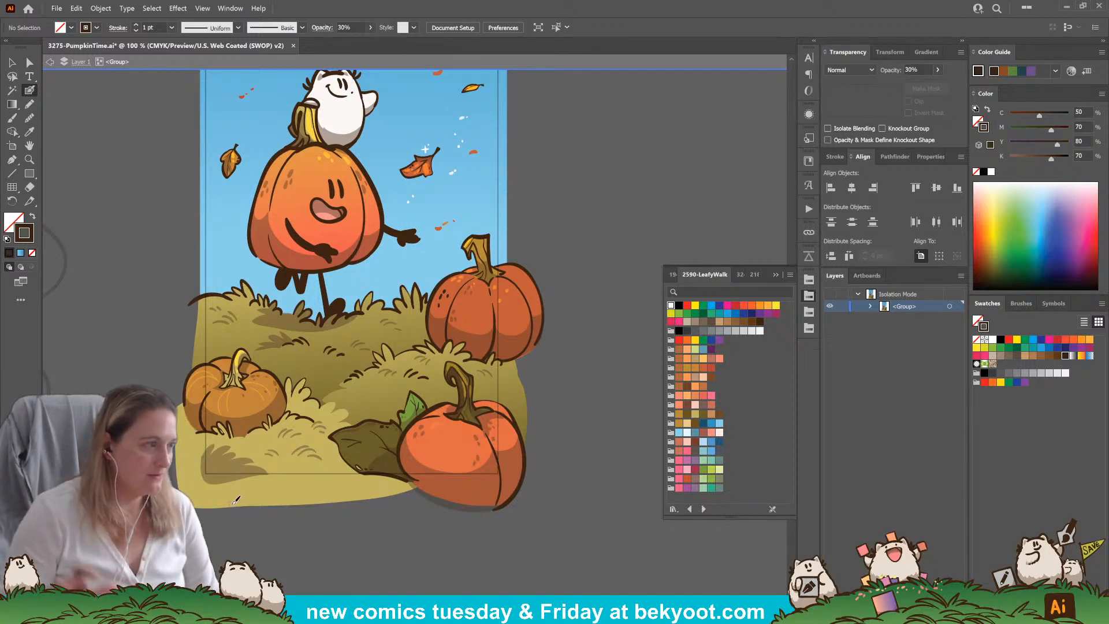
Dab orange from an existing leaf fleck onto the white creature's raised paw
scroll(528, 343, up, 5)
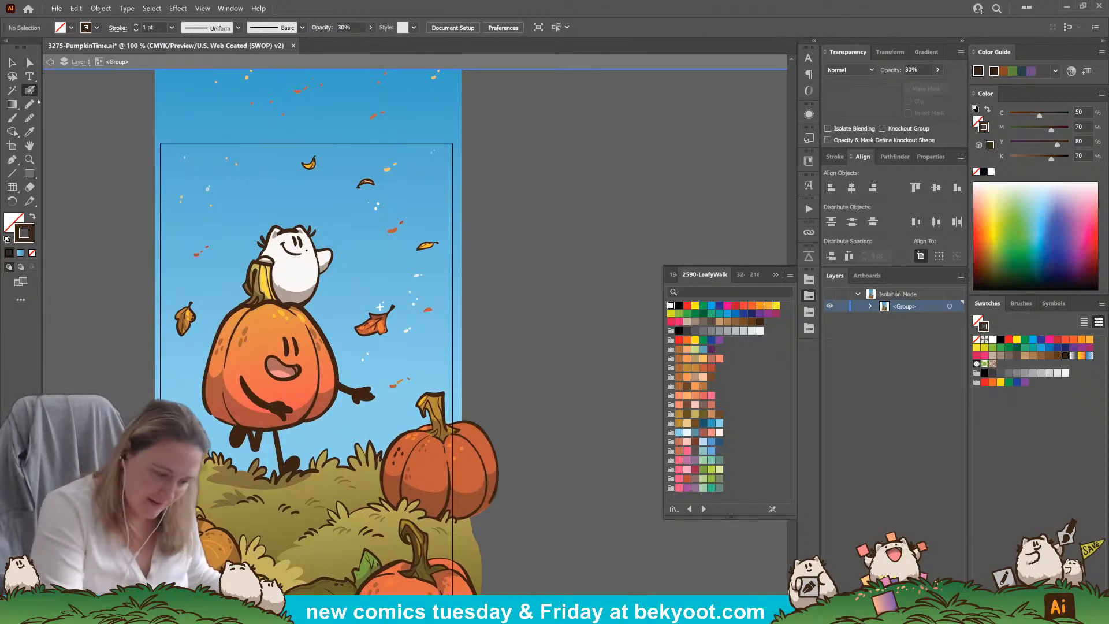
click(392, 231)
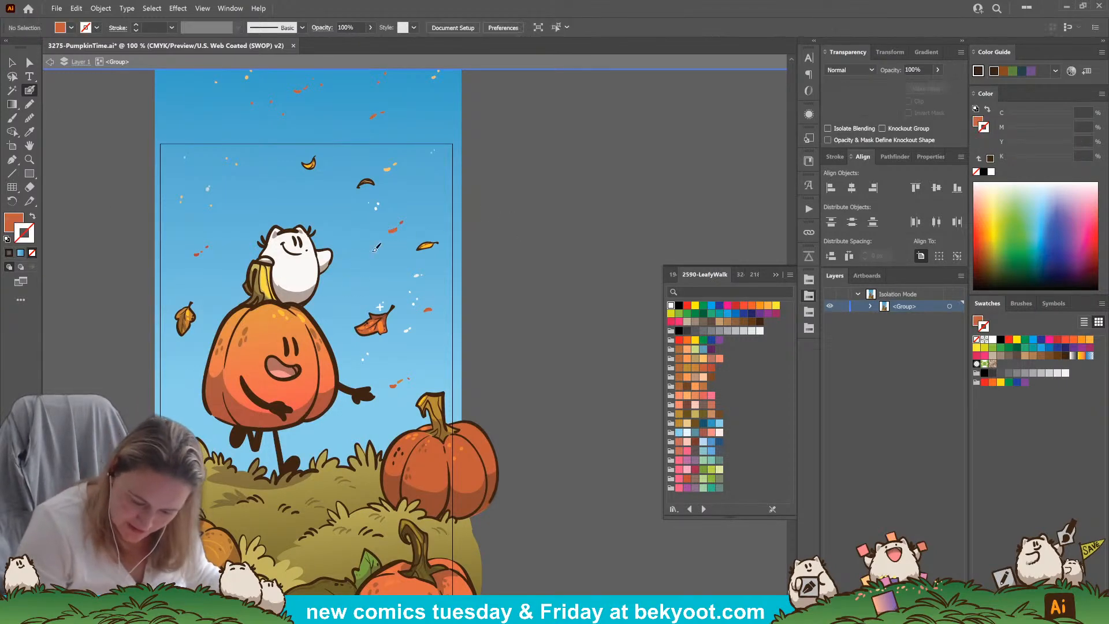
key(shift+x)
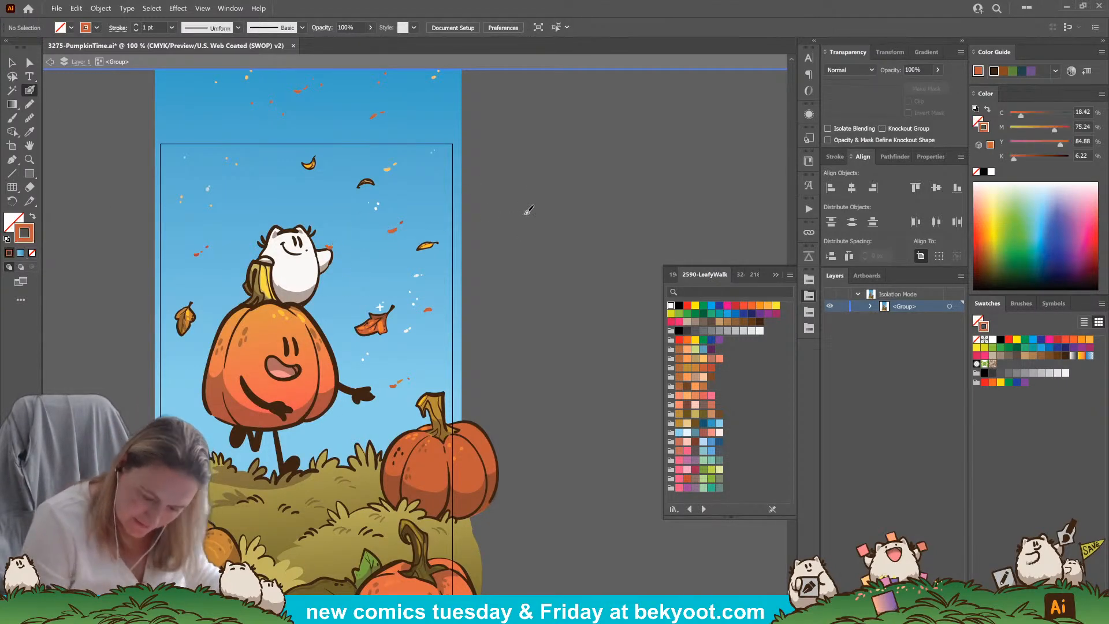
Paint white flecks and grass-coloured yellow flecks in the lower-left sky between the jumping pumpkin and the grass
drag(390, 449, 448, 340)
drag(564, 279, 541, 257)
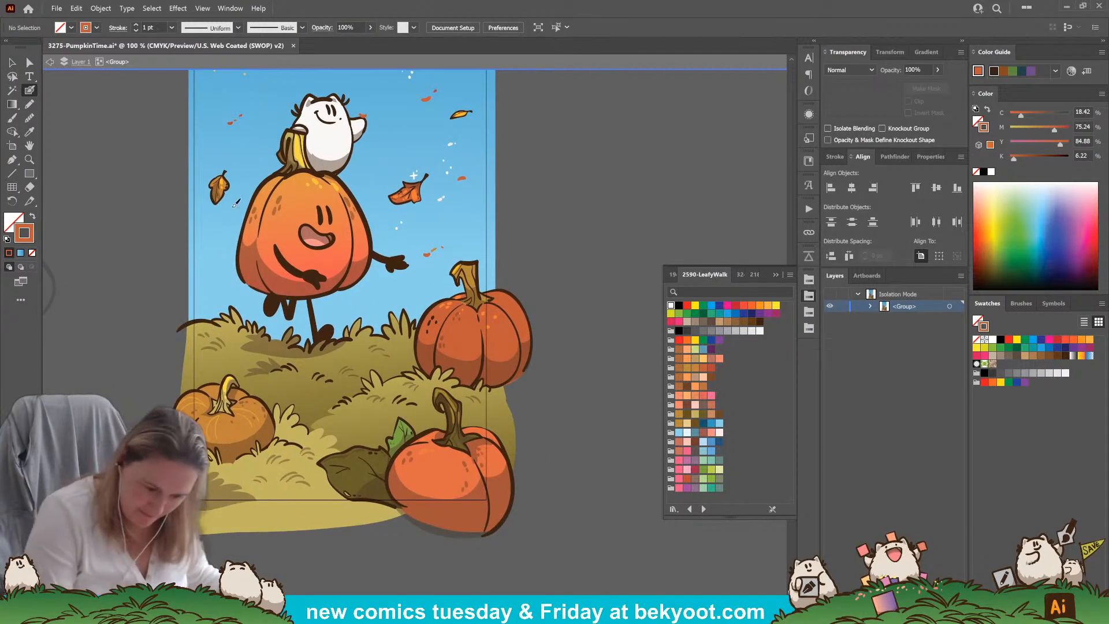
click(443, 160)
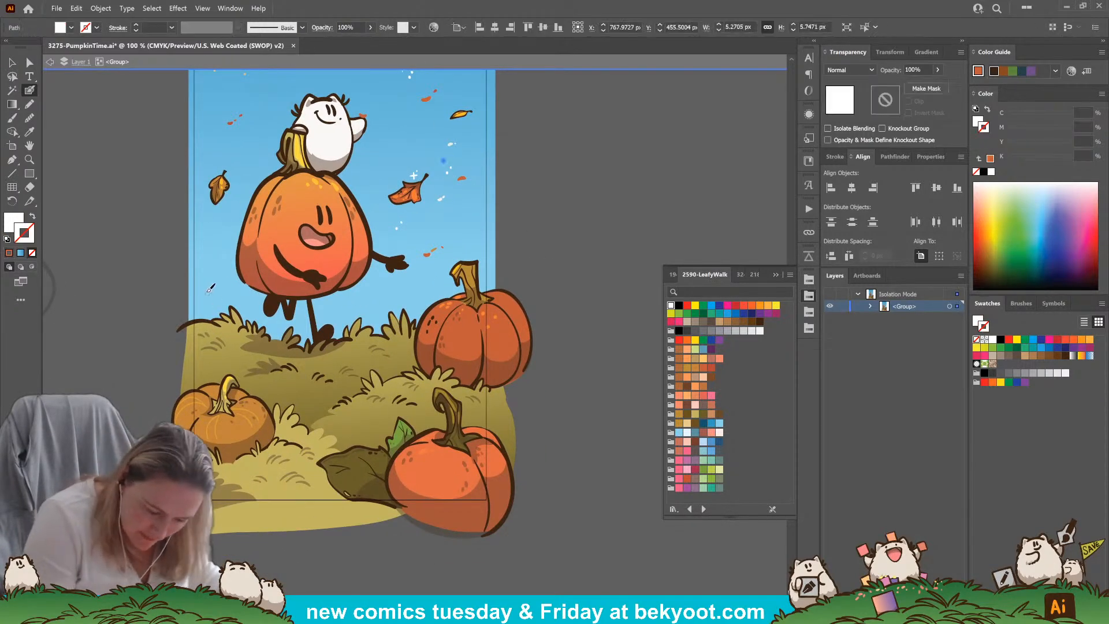
key(ctrl+shift+a)
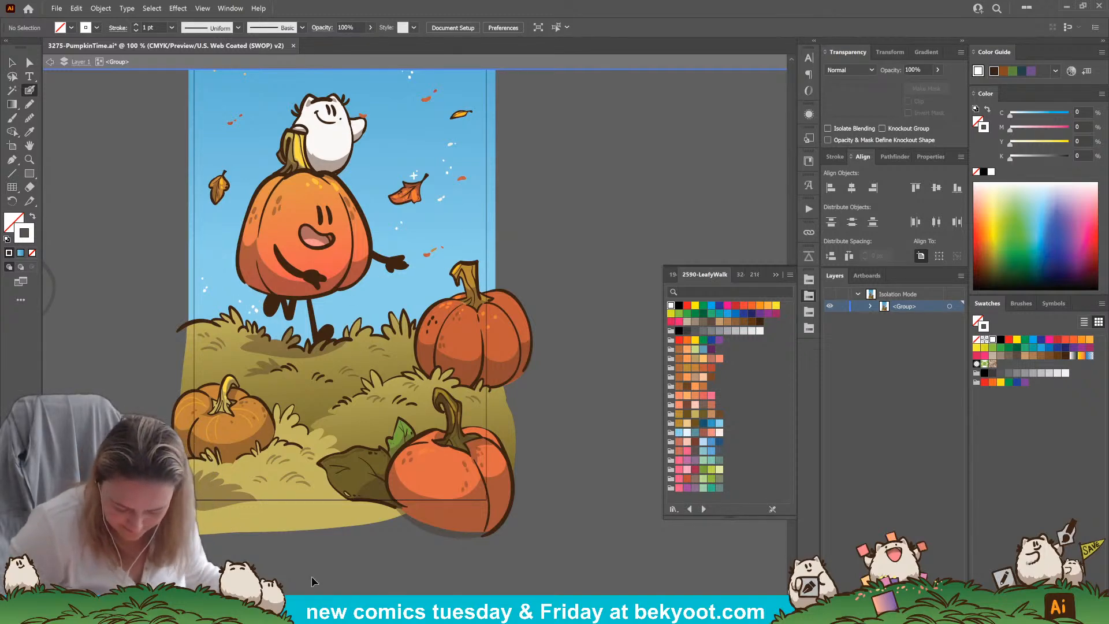
ctrl+click(306, 524)
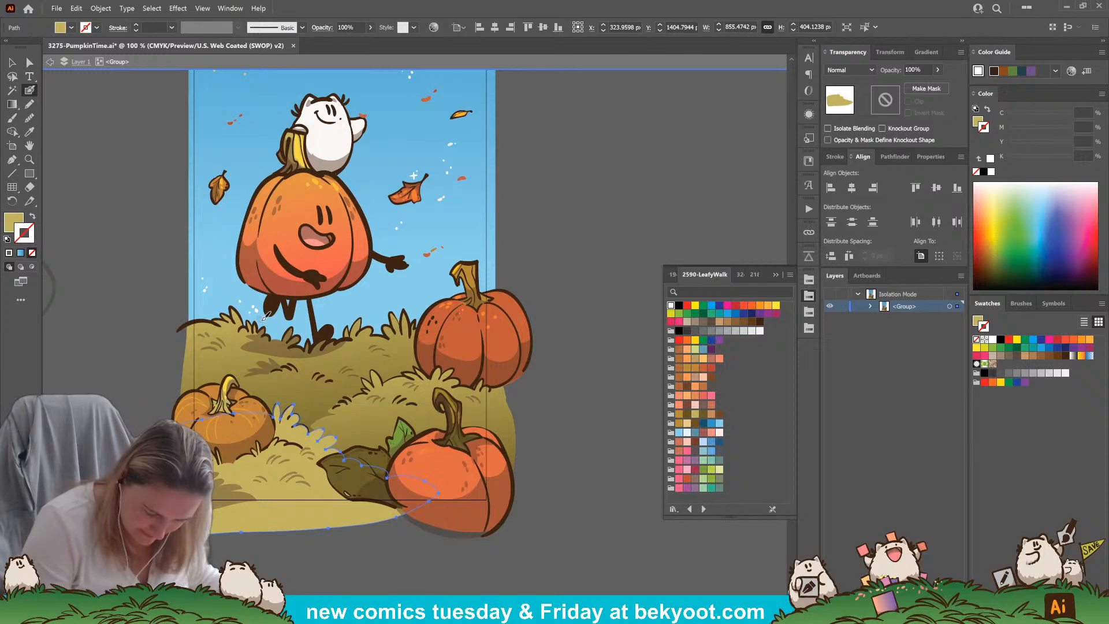
key(ctrl+shift+a)
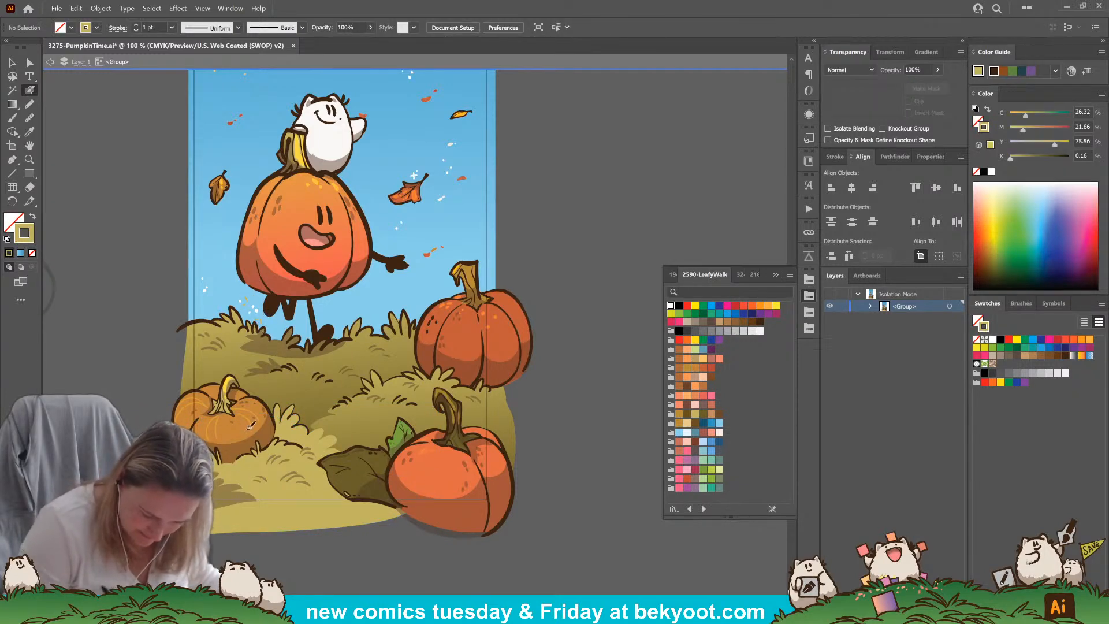
Leave the artwork group's isolation mode and save the document
scroll(381, 416, up, 3)
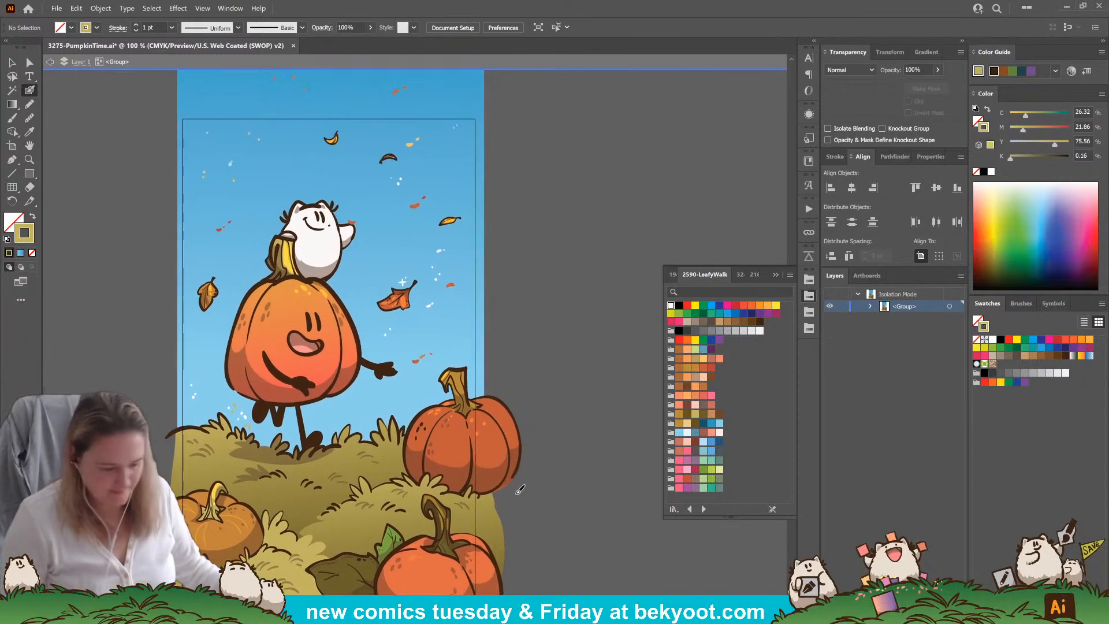
key(Escape)
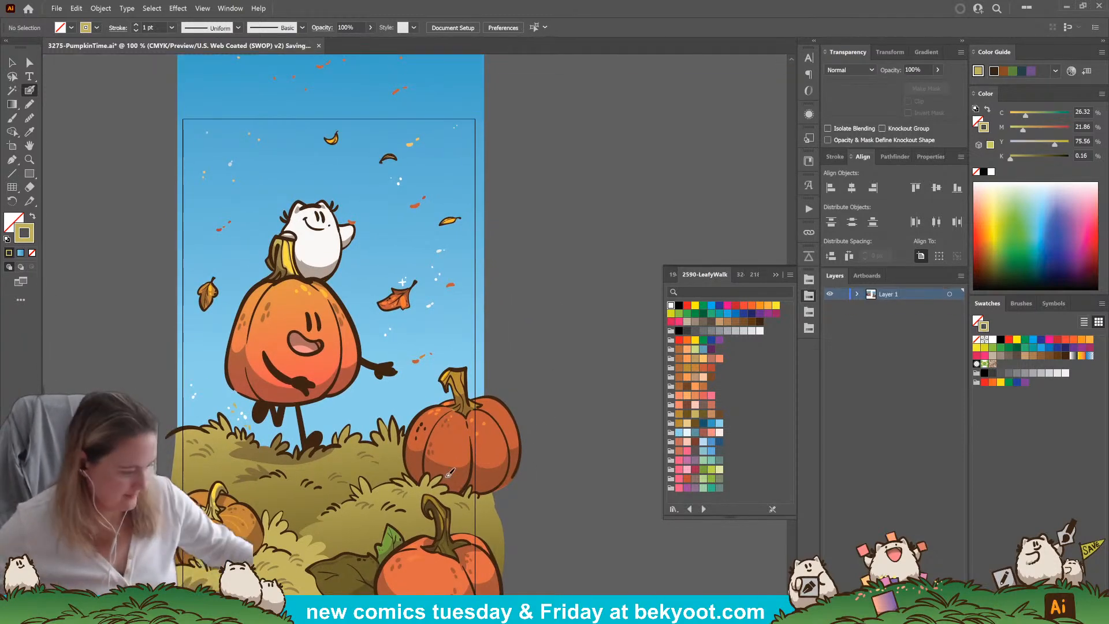
key(ctrl+s)
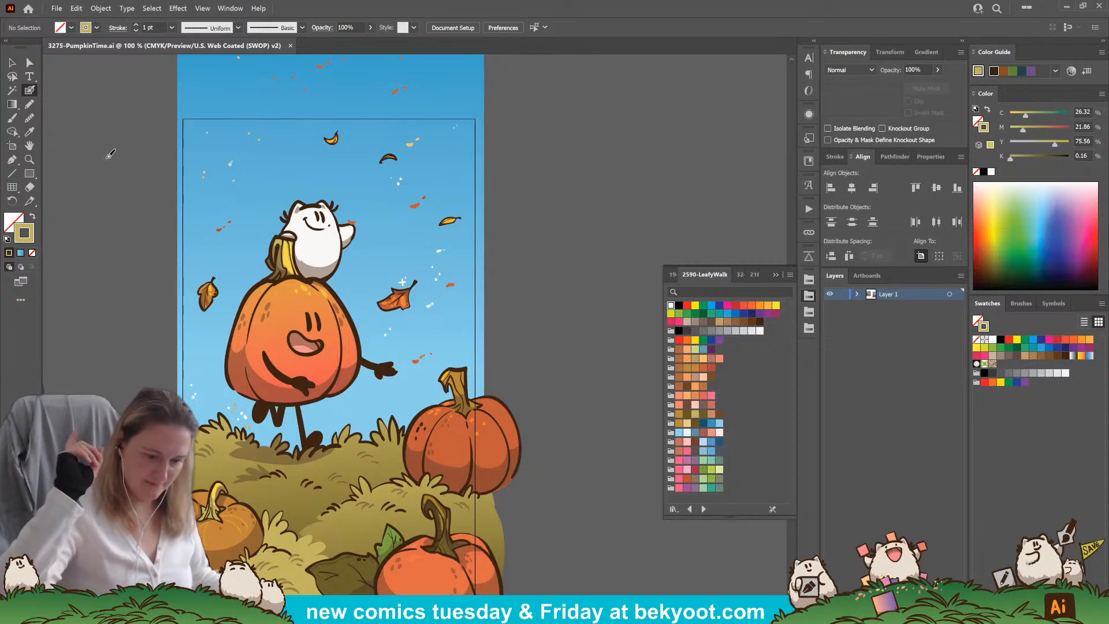
Export the illustration for web as a 900 x 1500 px PNG-24 named 3275-PumpkinTime on the Desktop
key(ctrl+alt+shift+s)
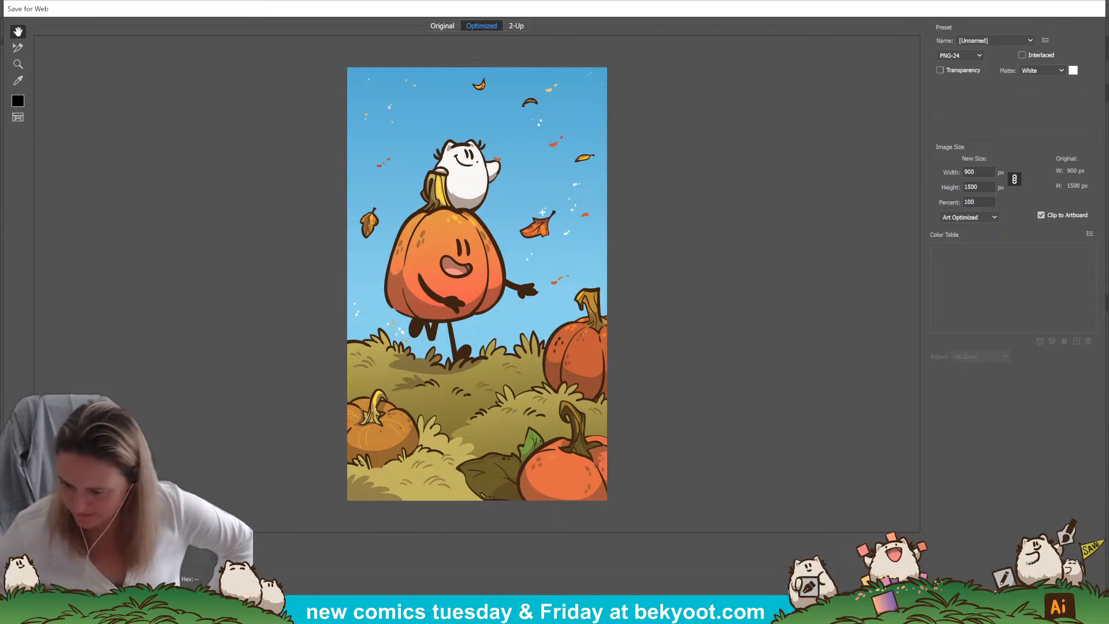
key(Return)
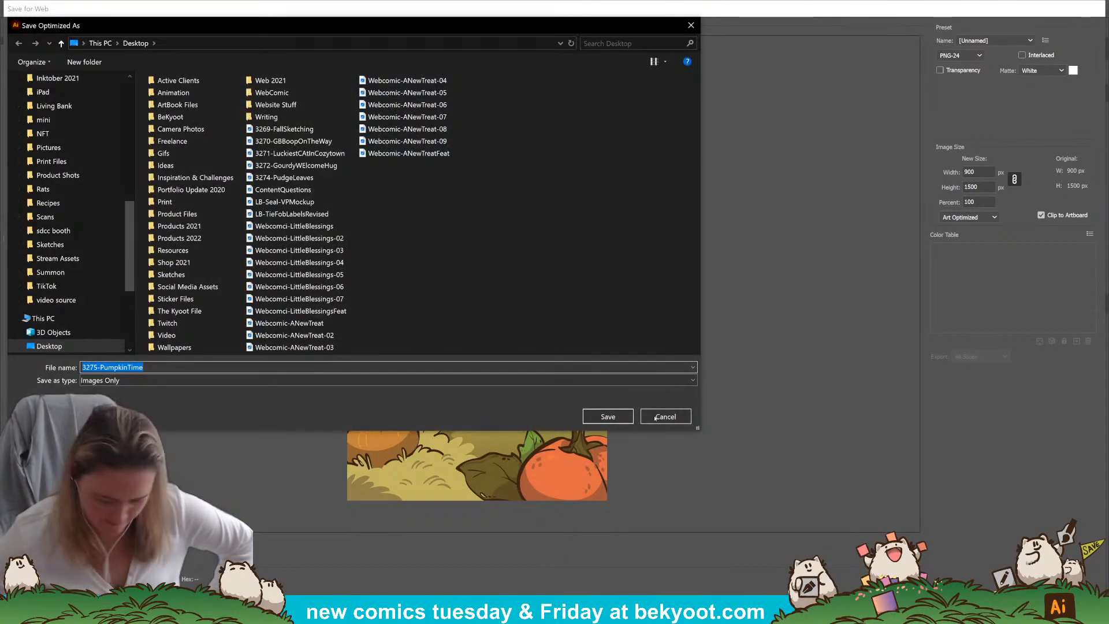
key(Return)
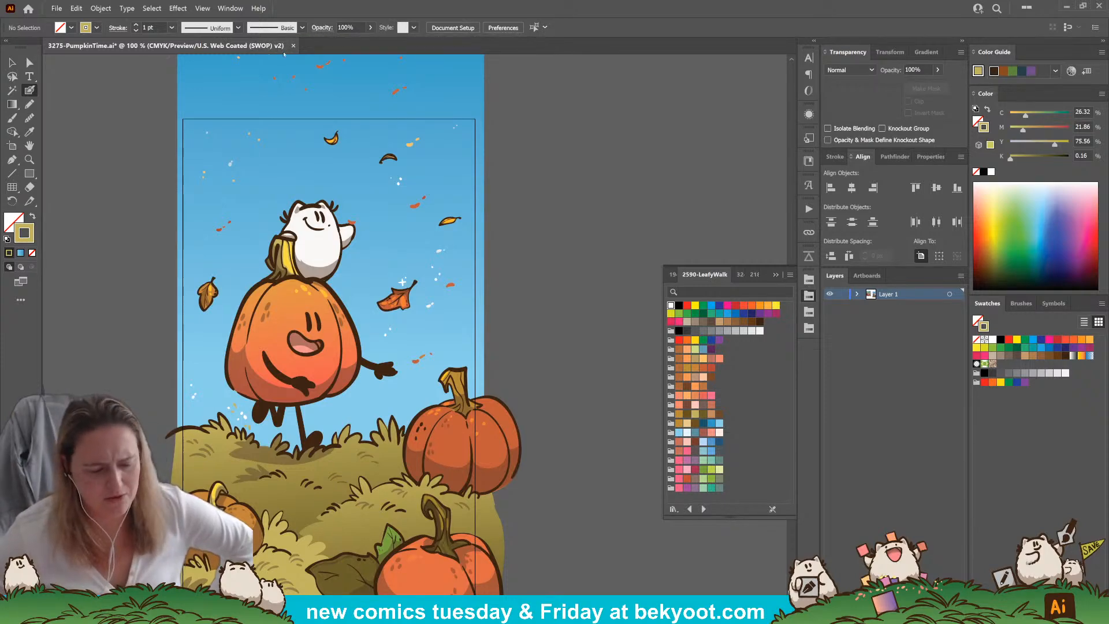
Examine the document setup, preferences and document colour mode options
click(56, 8)
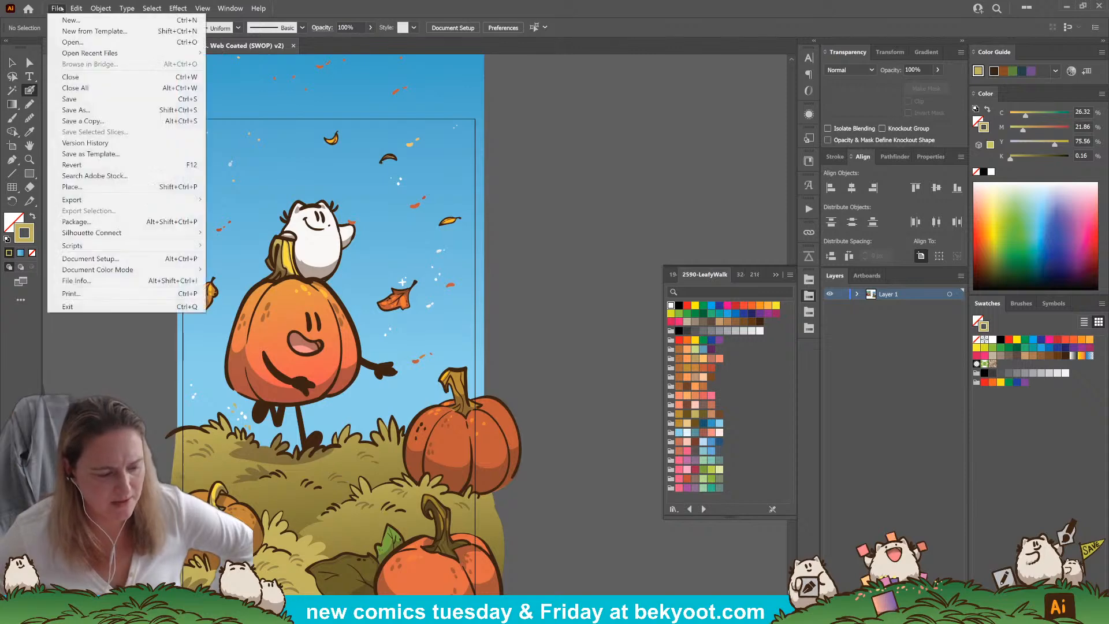
click(73, 259)
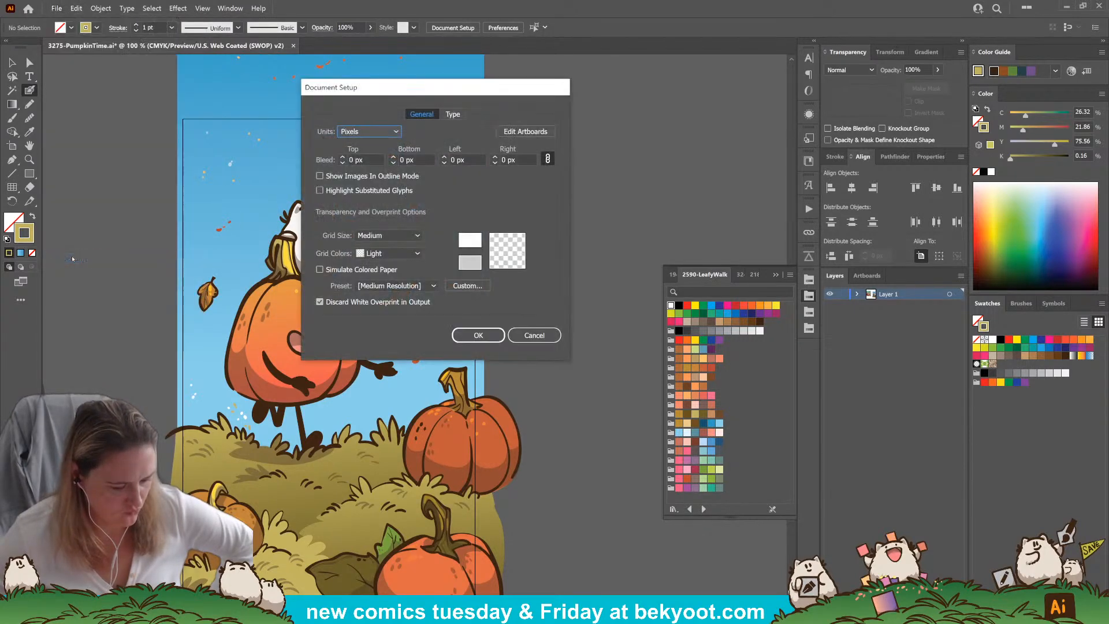
click(534, 335)
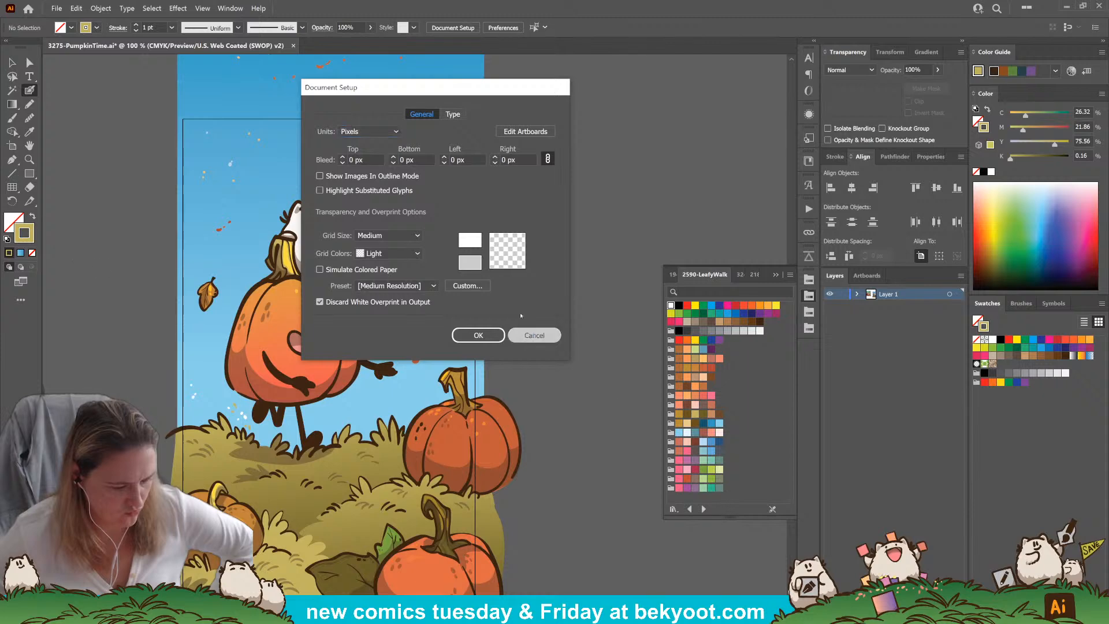
click(77, 9)
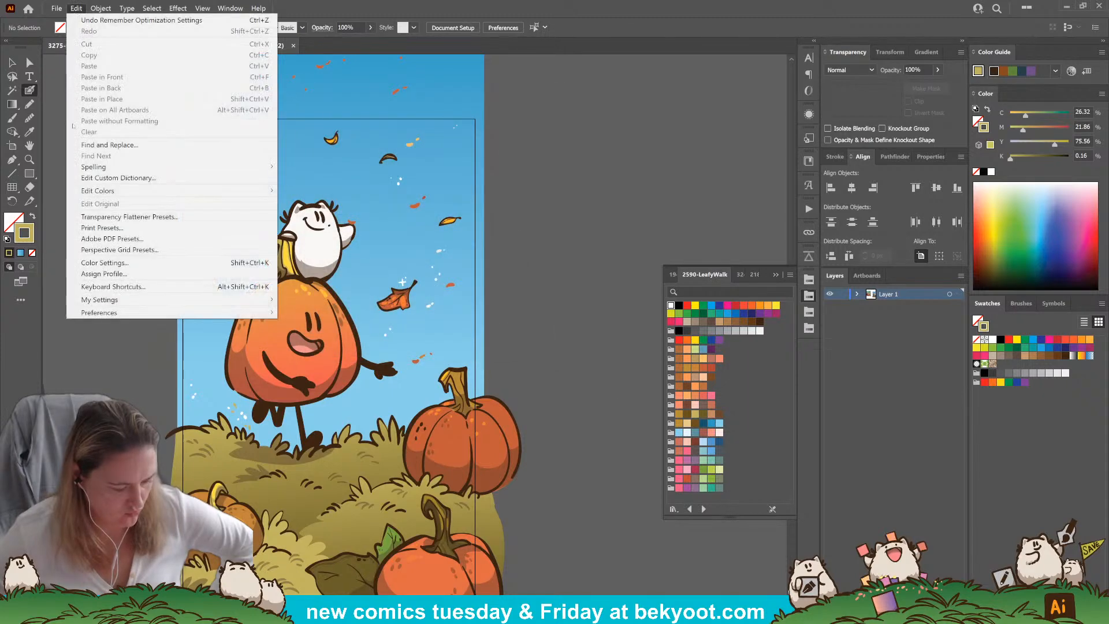
mouse_move(98, 315)
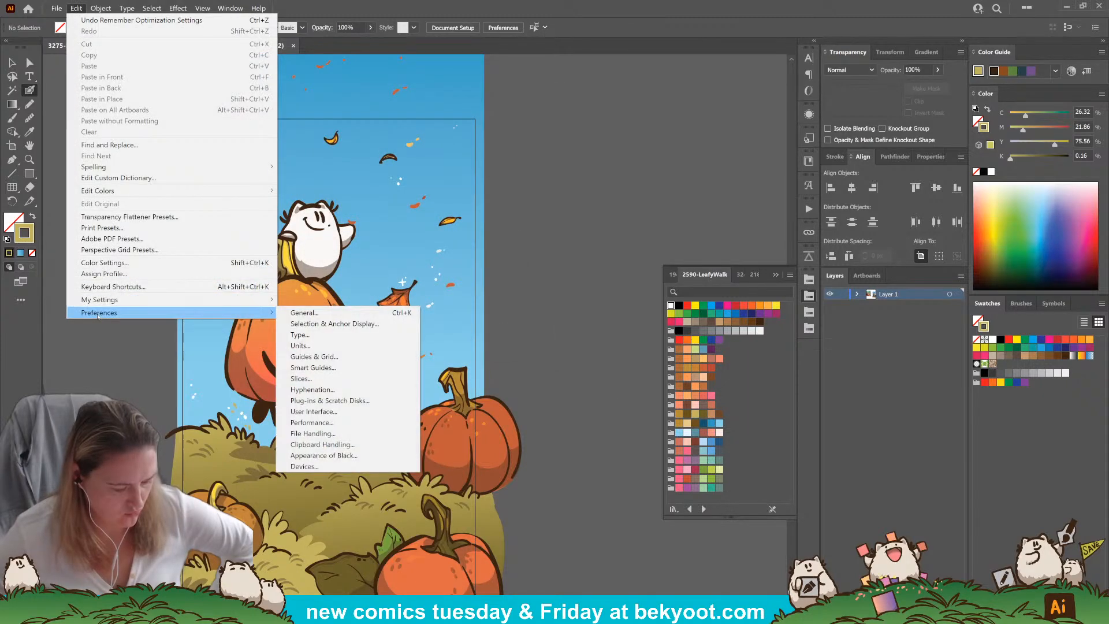
mouse_move(56, 9)
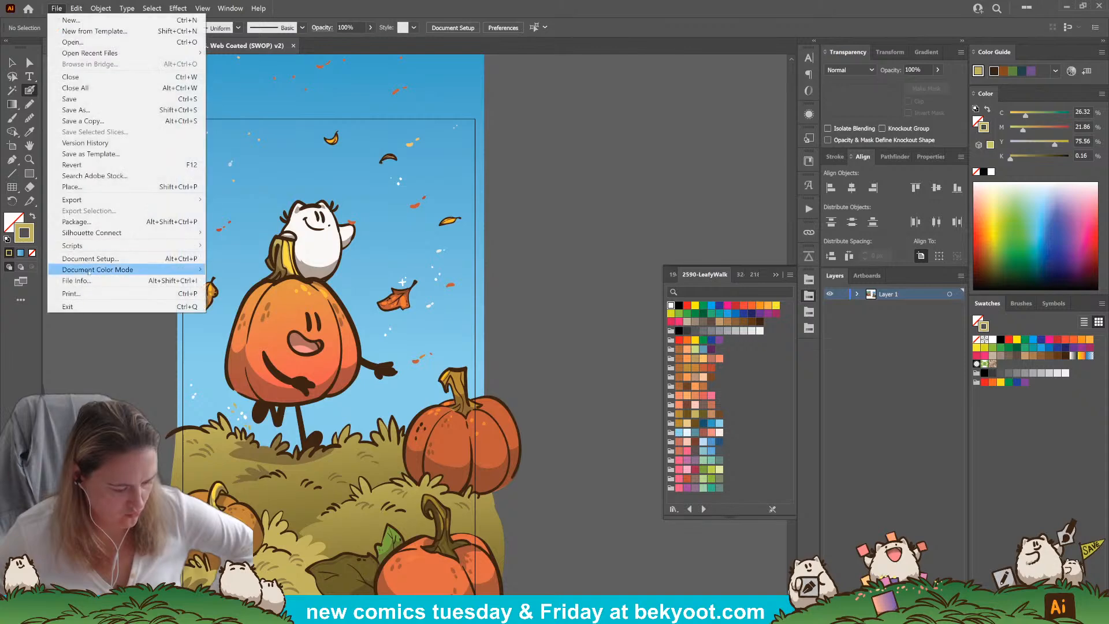
mouse_move(89, 272)
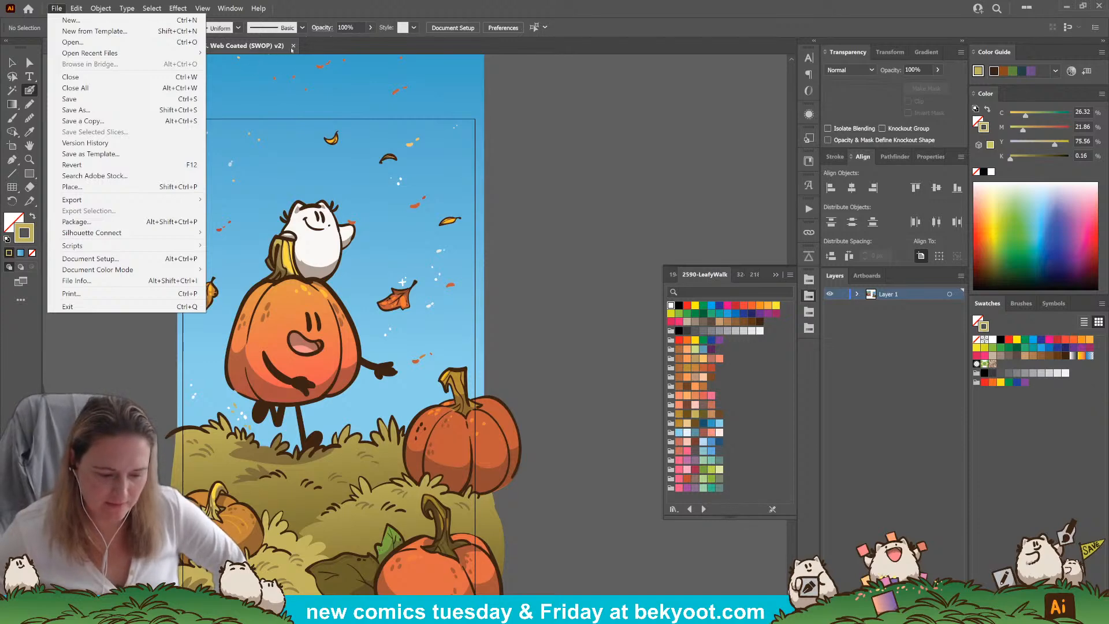
click(614, 21)
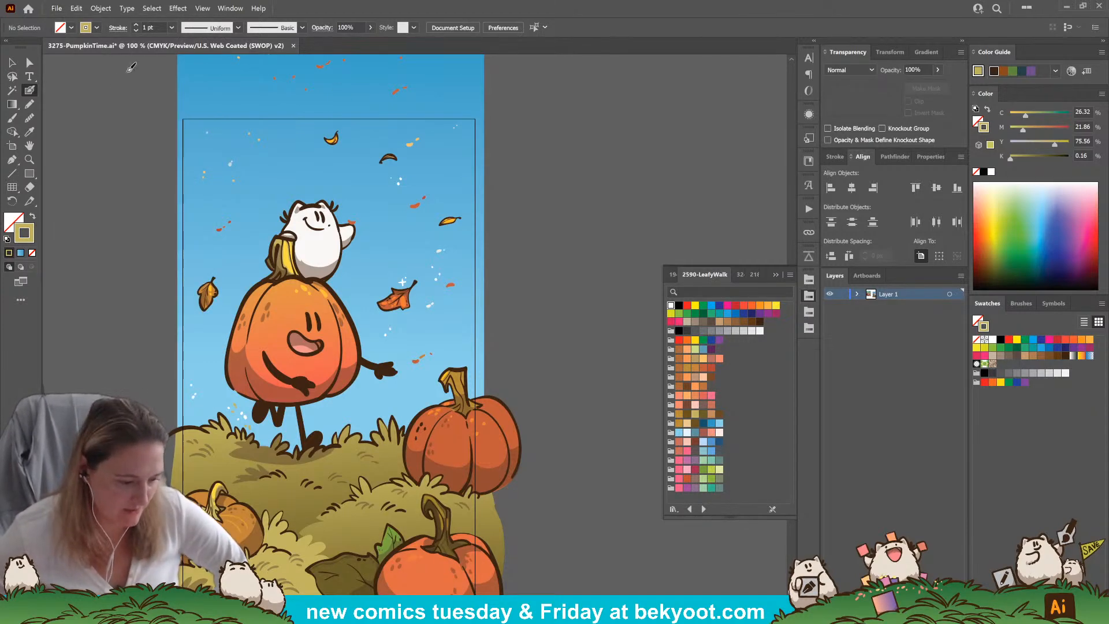
Save the pumpkin illustration and open the Workbench file from the Desktop
click(58, 10)
click(72, 98)
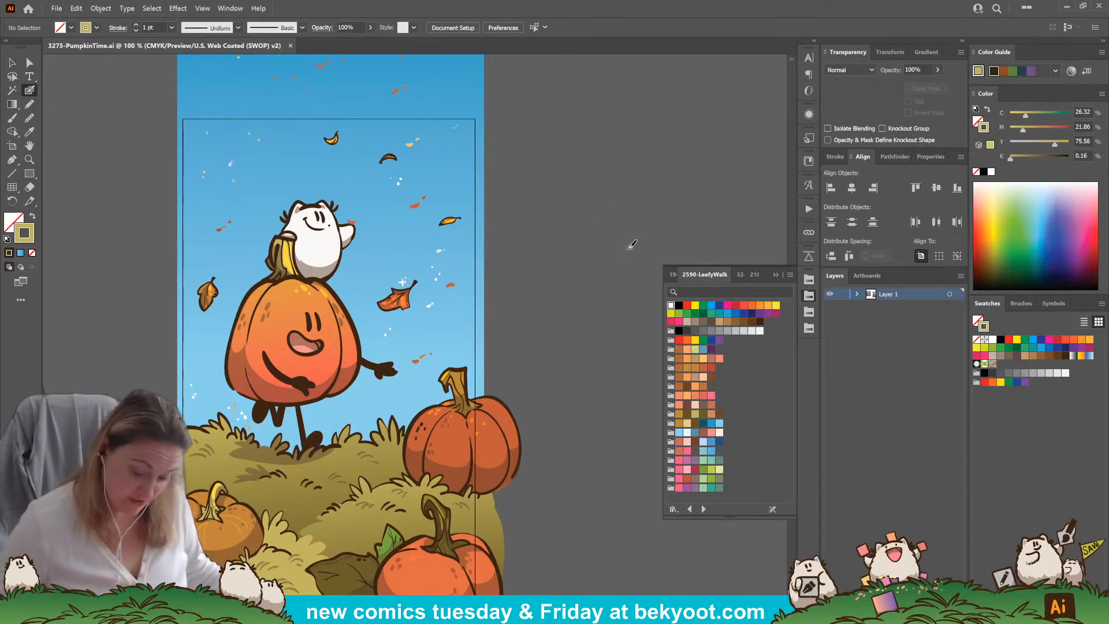
scroll(437, 440, down, 2)
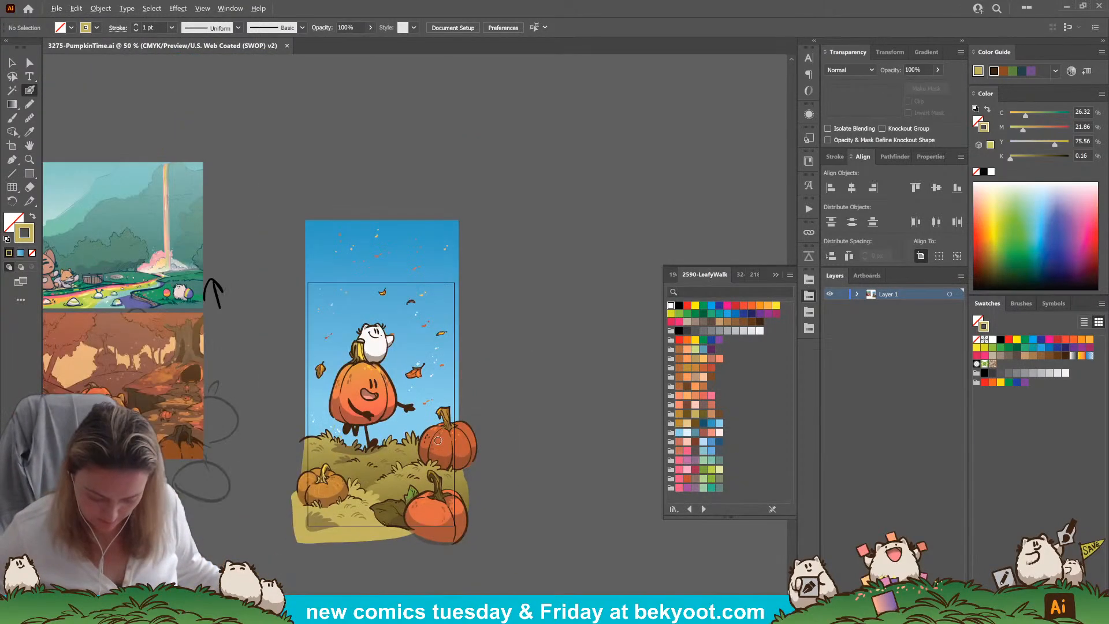
drag(340, 348, 401, 321)
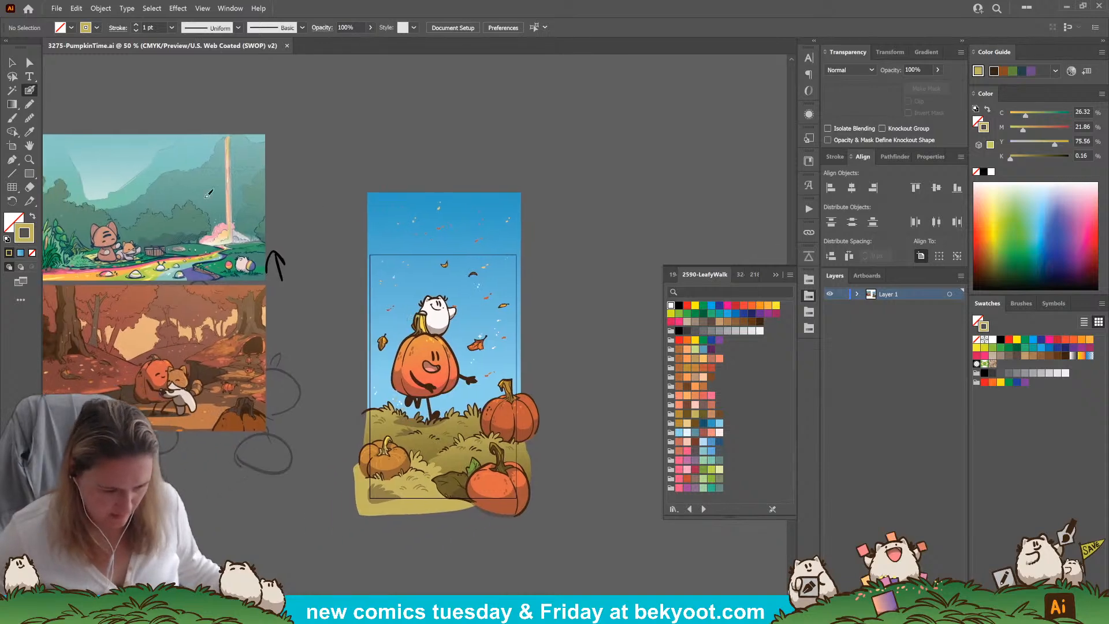
click(56, 8)
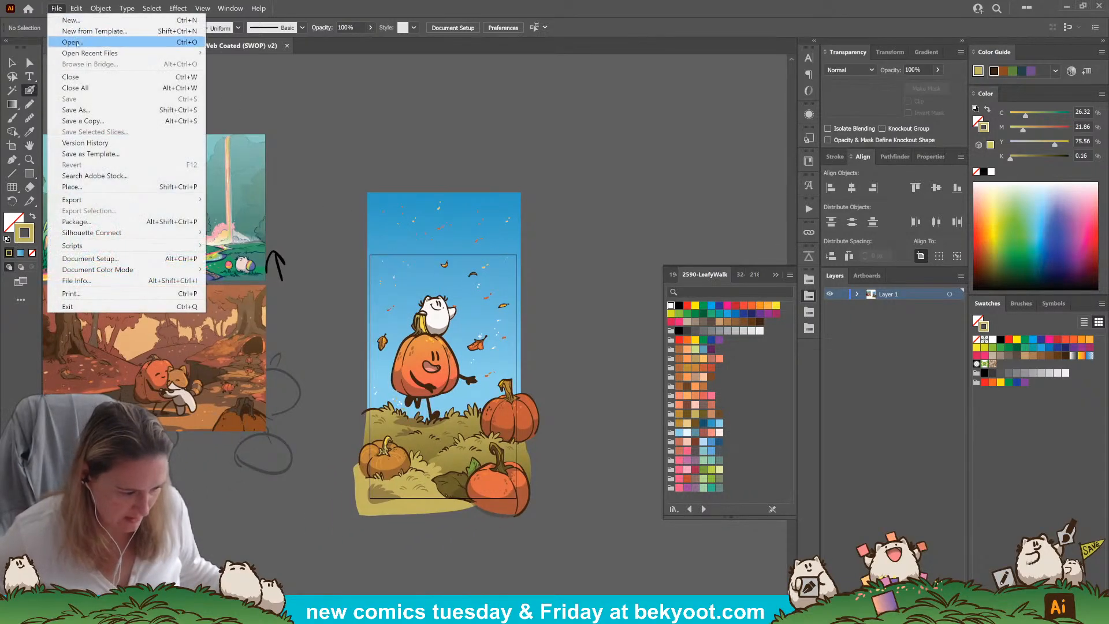
click(73, 42)
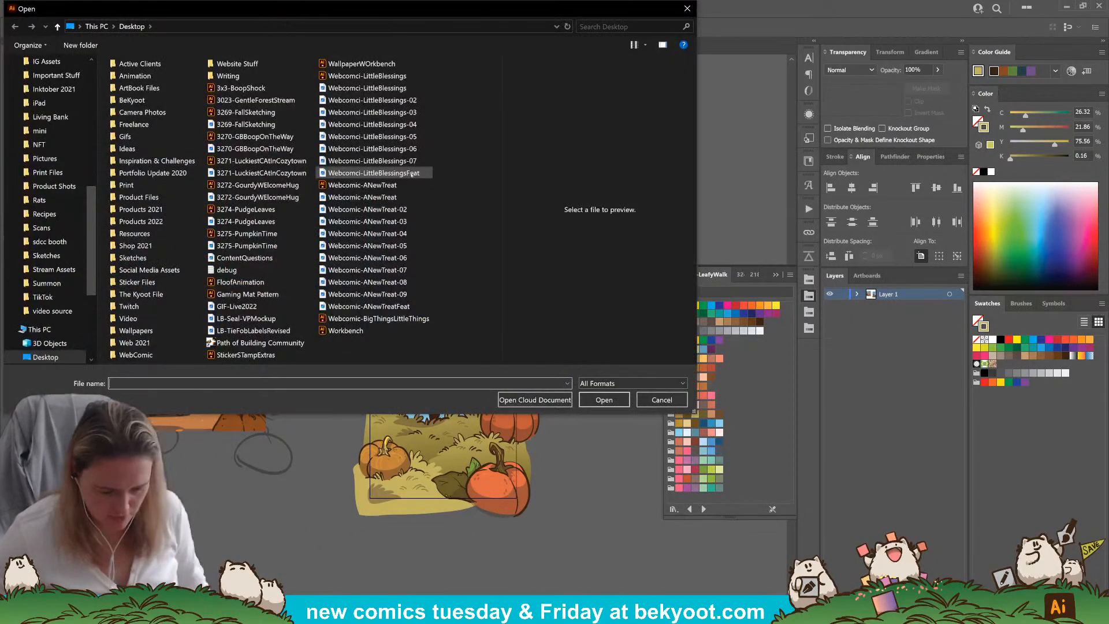
click(352, 331)
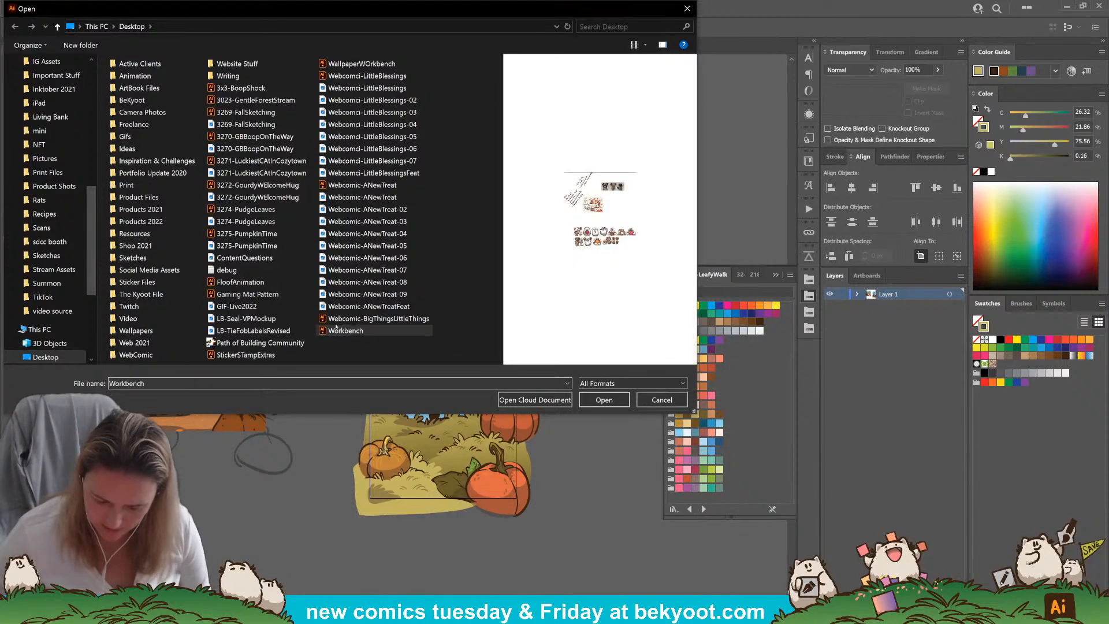
click(604, 399)
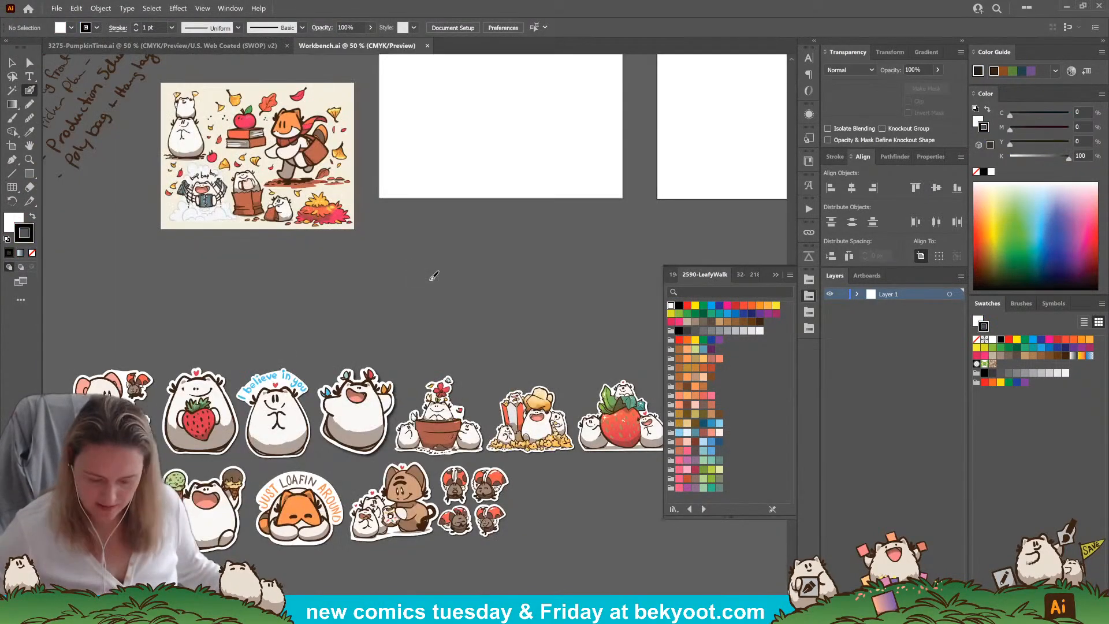
Move the "I believe in you" sticker out of its row to the empty canvas left of the other stickers
drag(424, 299, 389, 269)
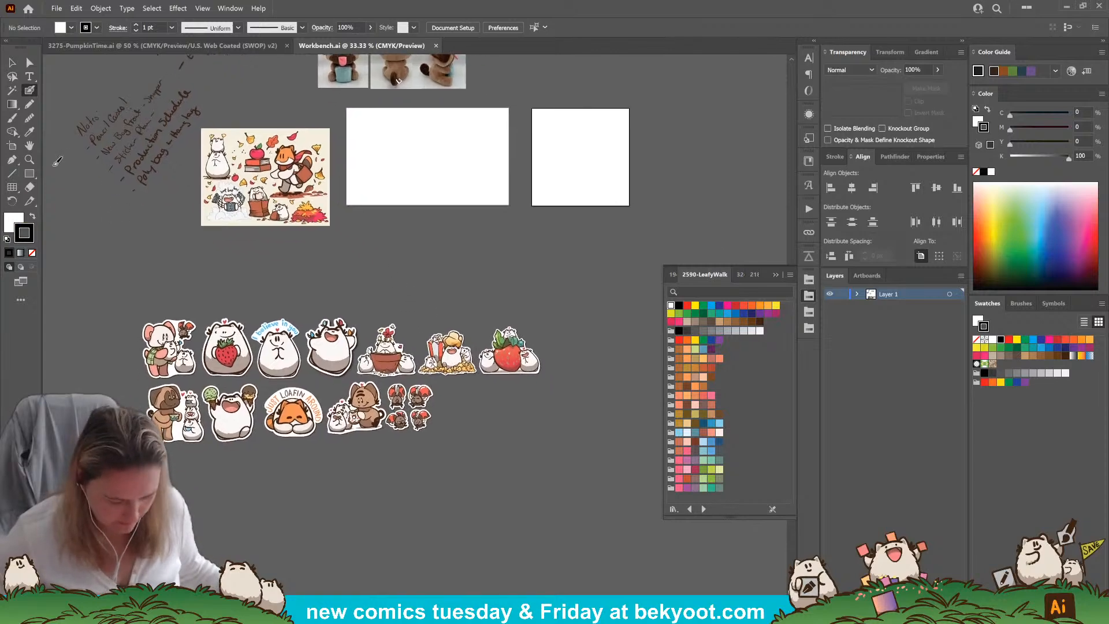
click(10, 63)
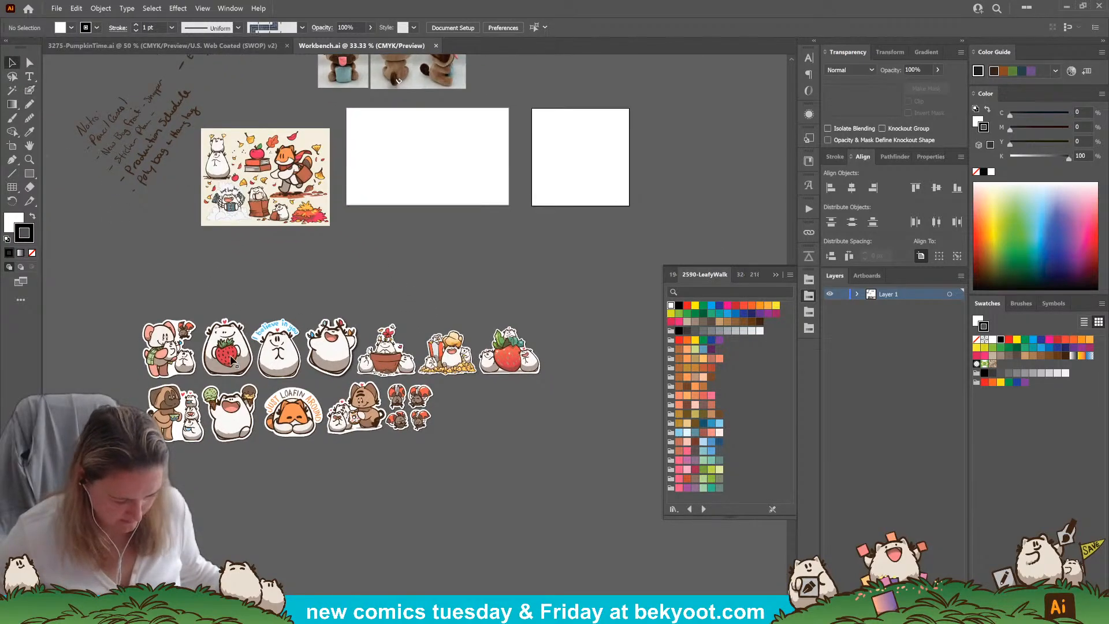
drag(292, 354, 152, 282)
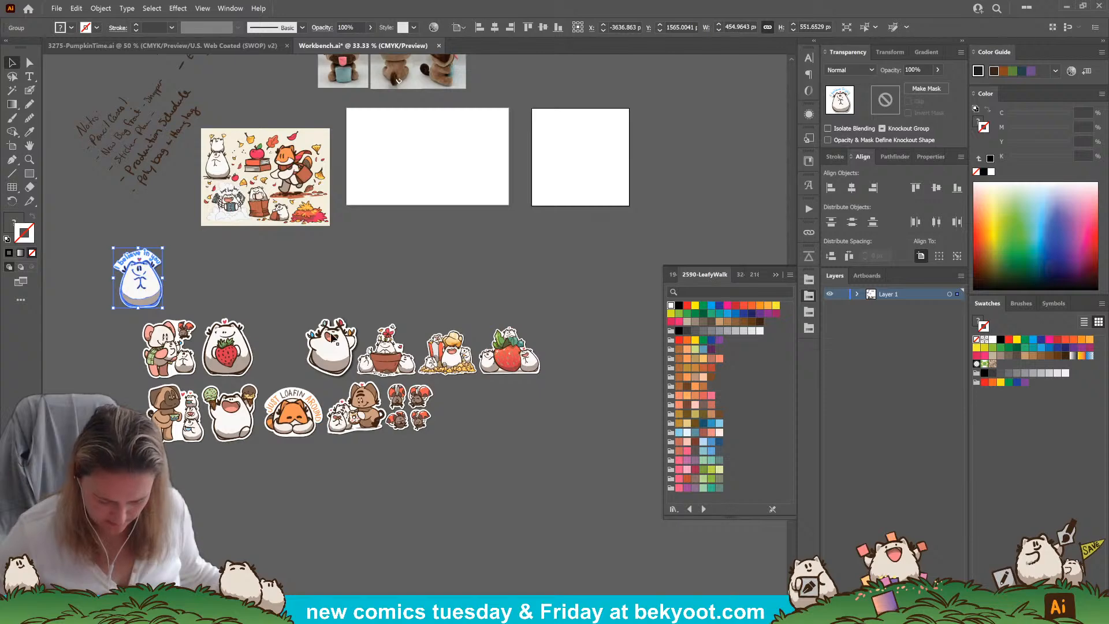
drag(142, 272, 61, 305)
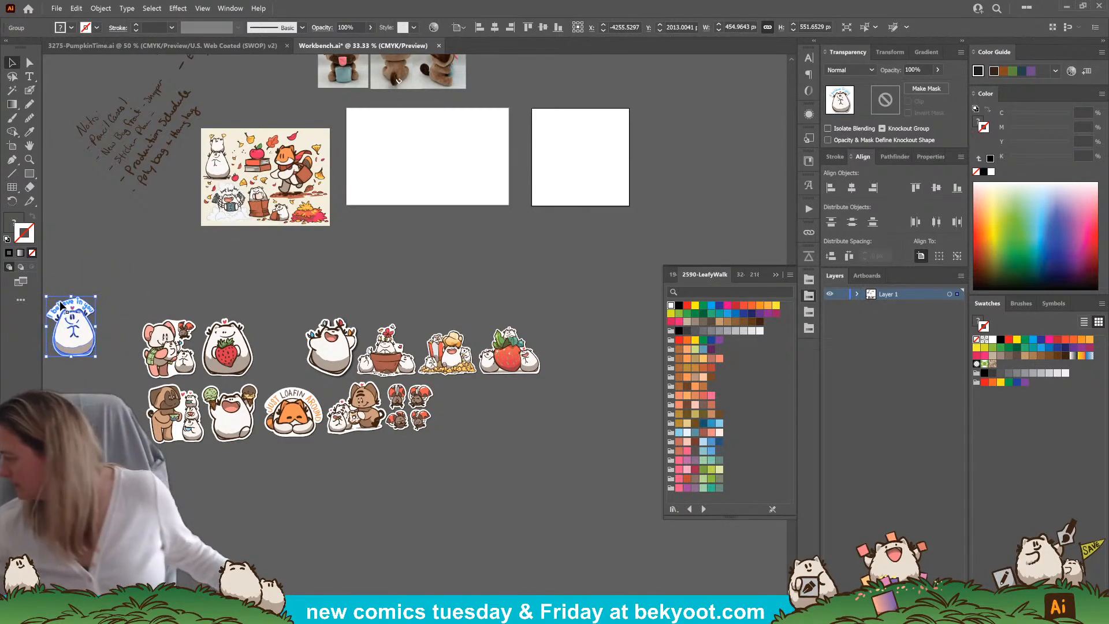
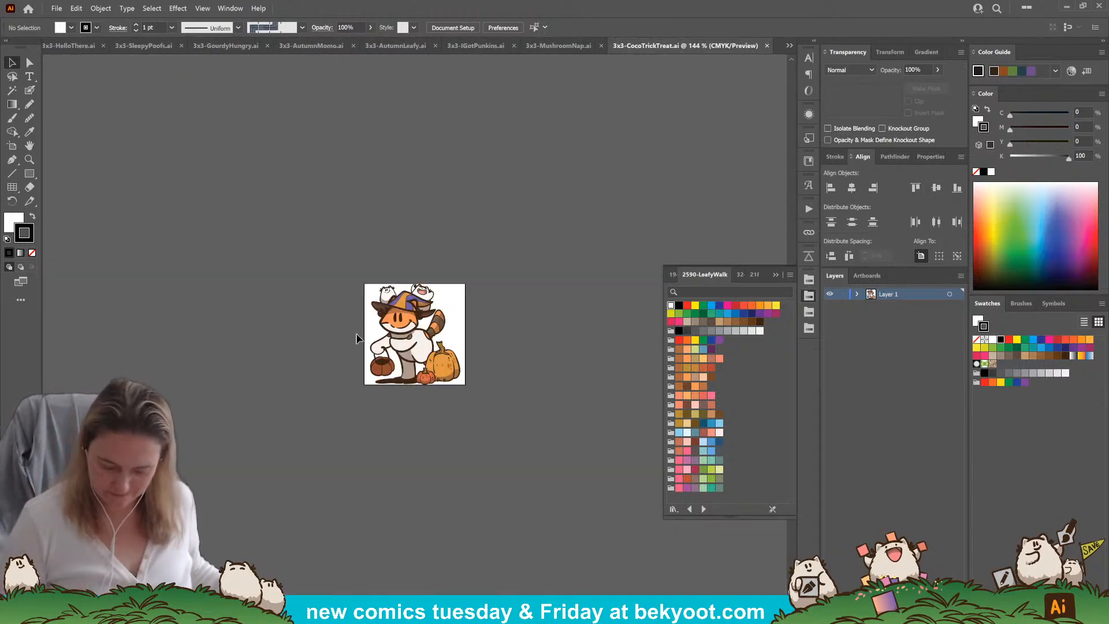
Copy the fox artwork from 3x3-CocoTrickTreat.ai and paste it into the Workbench file
key(ctrl+a)
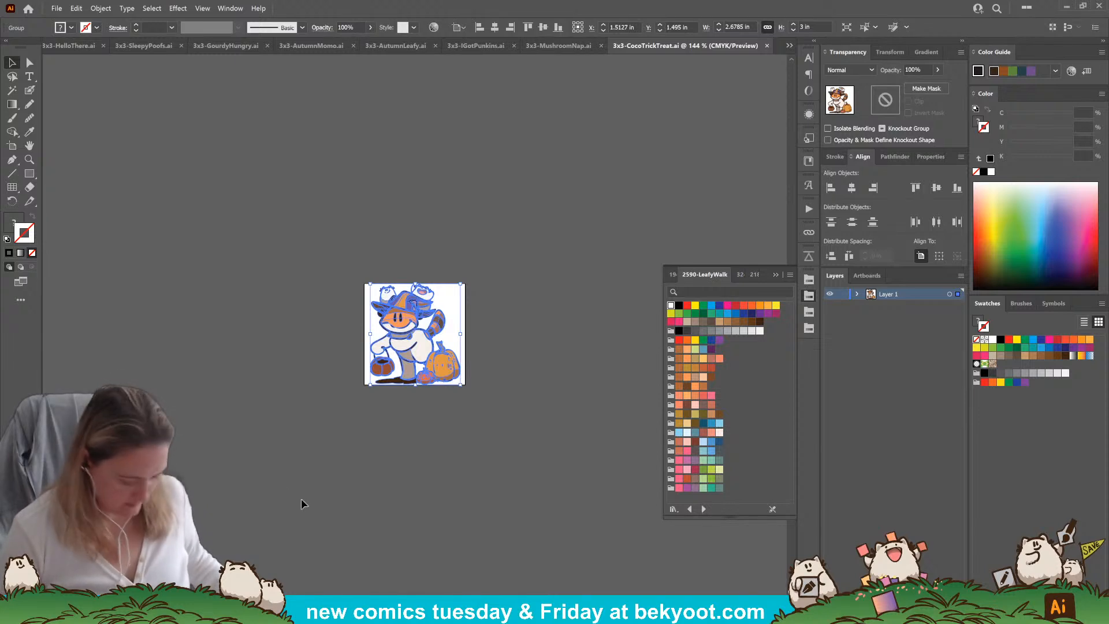
click(428, 420)
click(425, 359)
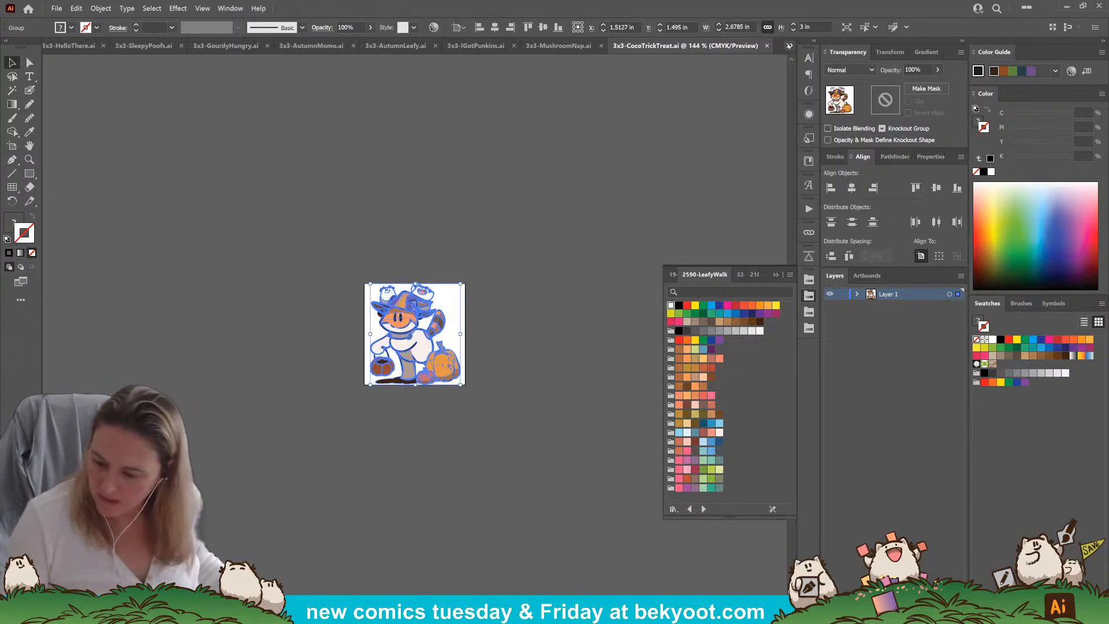
click(789, 45)
click(832, 59)
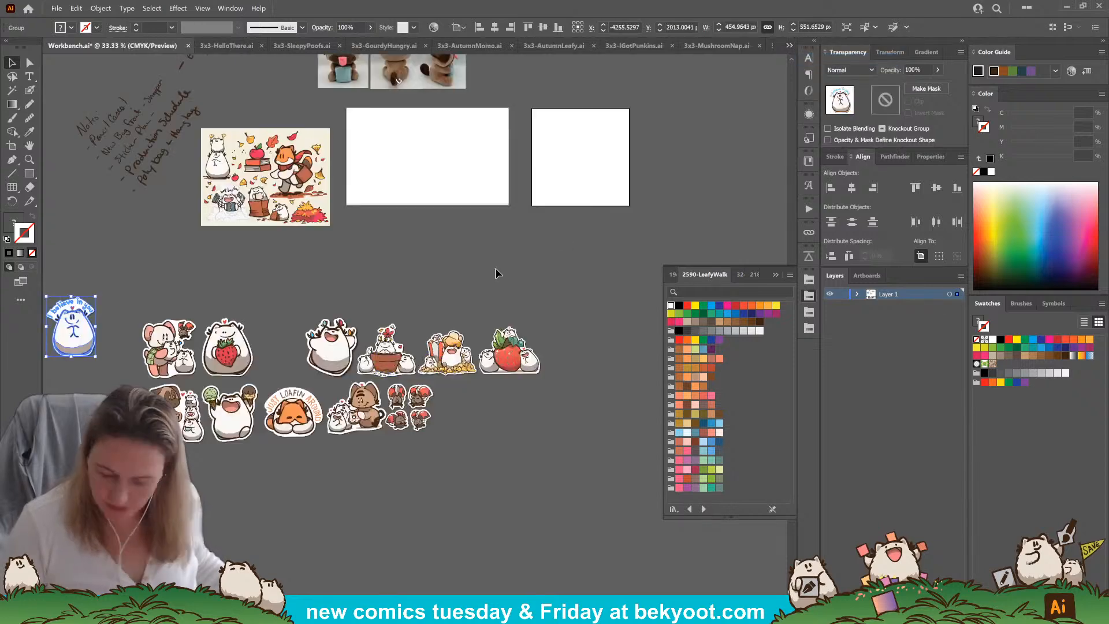
click(472, 243)
key(ctrl+v)
Place the pasted fox artwork on the empty square artboard and scale it to fill the artboard's height
drag(417, 326, 614, 211)
drag(587, 168, 590, 158)
drag(617, 119, 622, 114)
click(587, 248)
drag(575, 259, 459, 293)
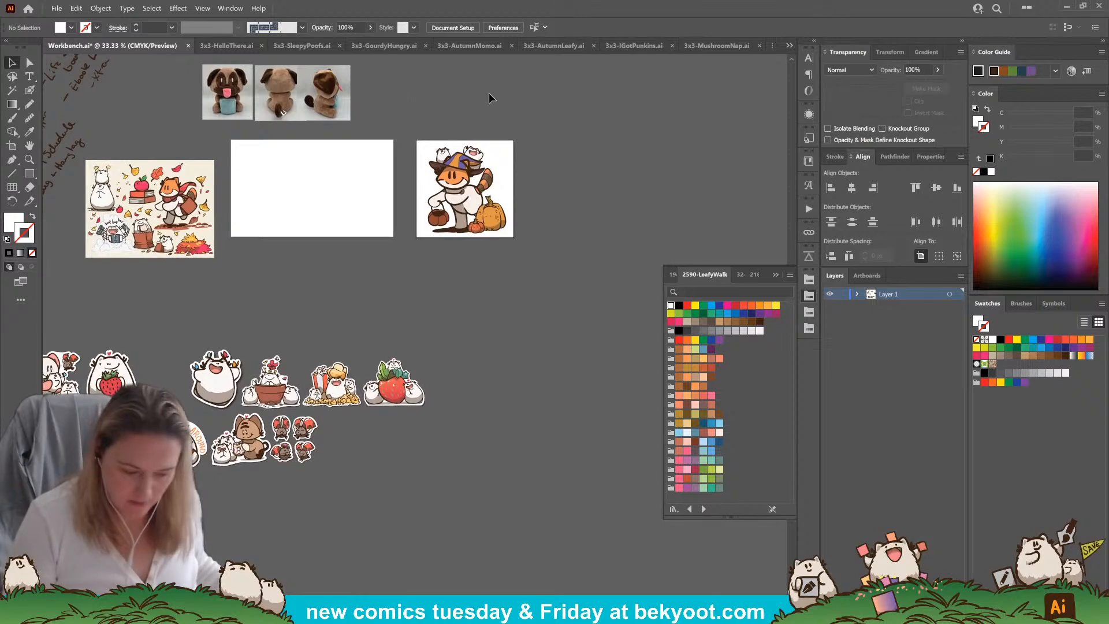
Copy the character from 3x3-HelloThere.ai into the Workbench file and place it beside the upper right of the fox artboard
click(227, 45)
click(423, 349)
key(ctrl+c)
click(76, 46)
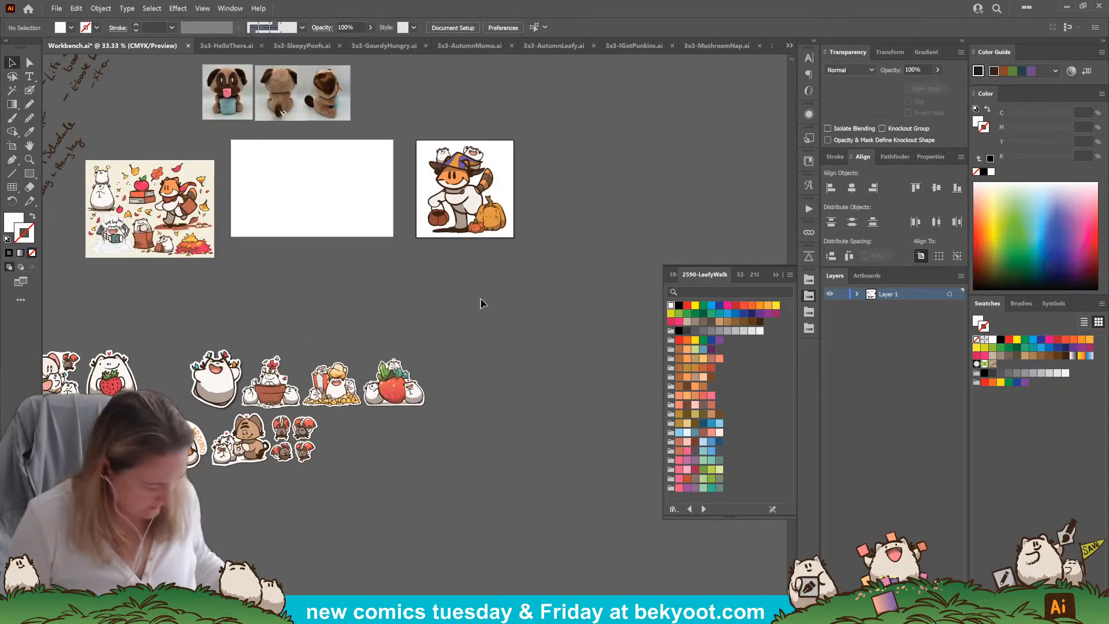
key(ctrl+v)
drag(426, 329, 569, 149)
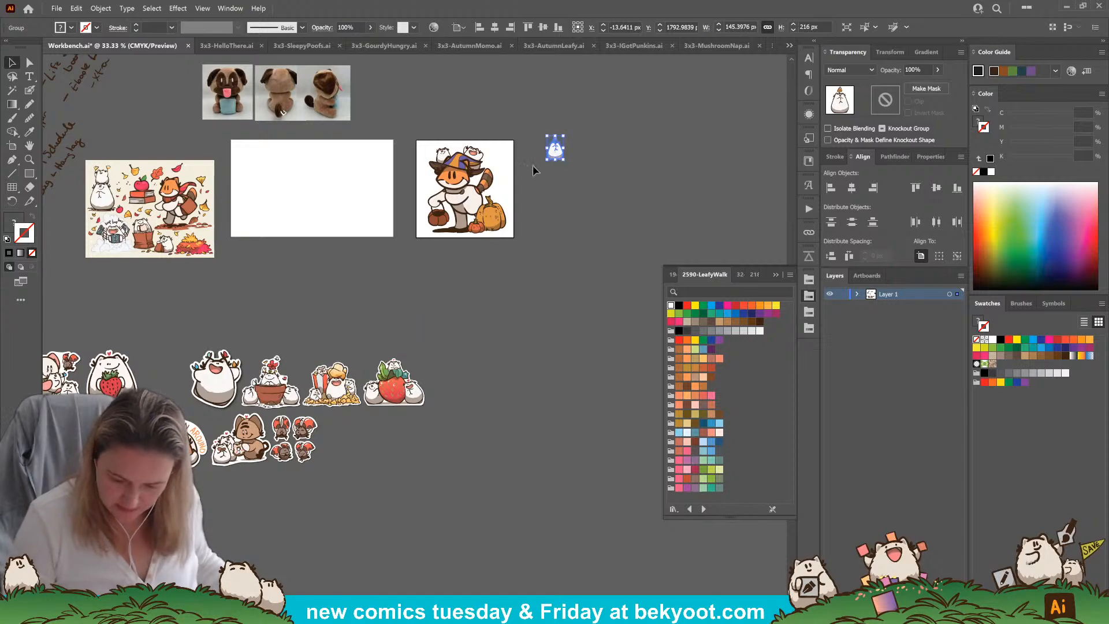
Copy the basket artwork from 3x3-SleepyPoofs.ai into the Workbench file and place it directly below the HelloThere character
click(301, 45)
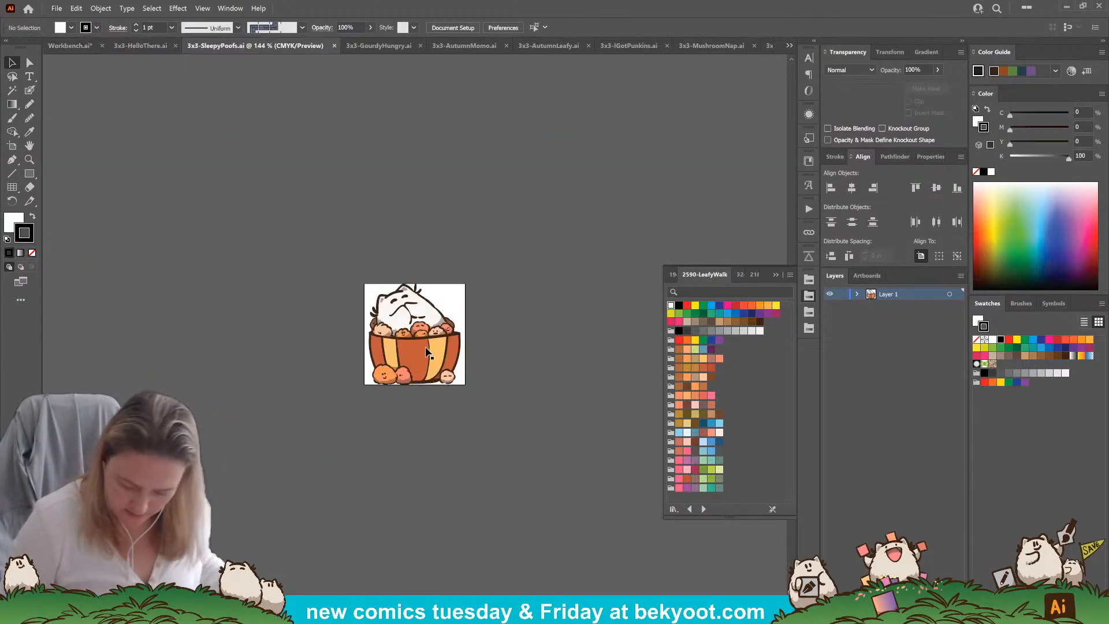
key(ctrl+a)
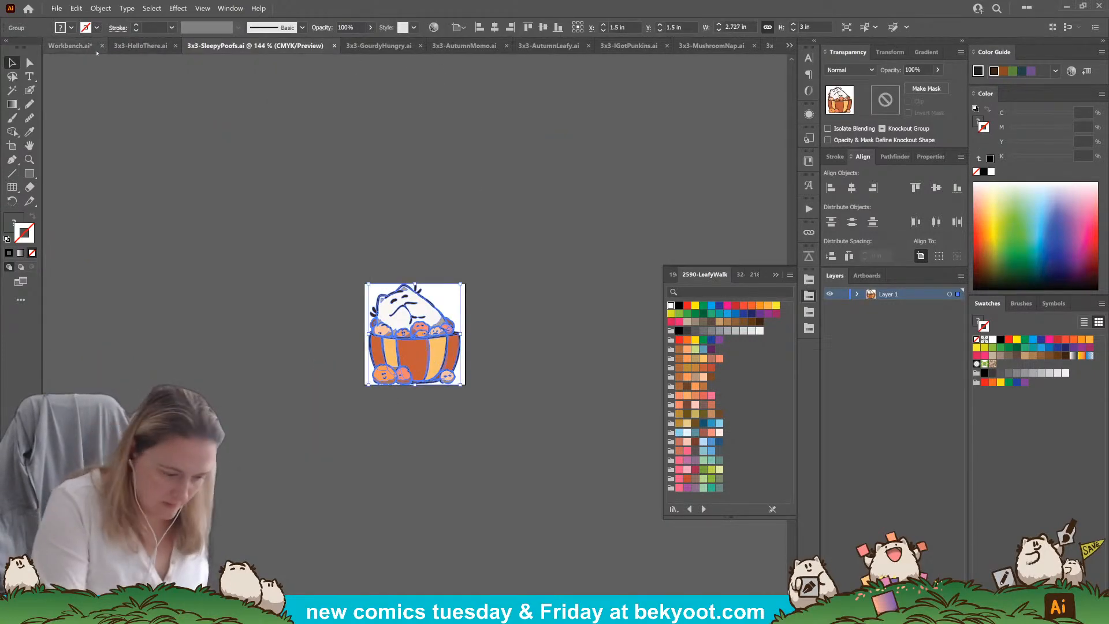
click(69, 46)
key(ctrl+v)
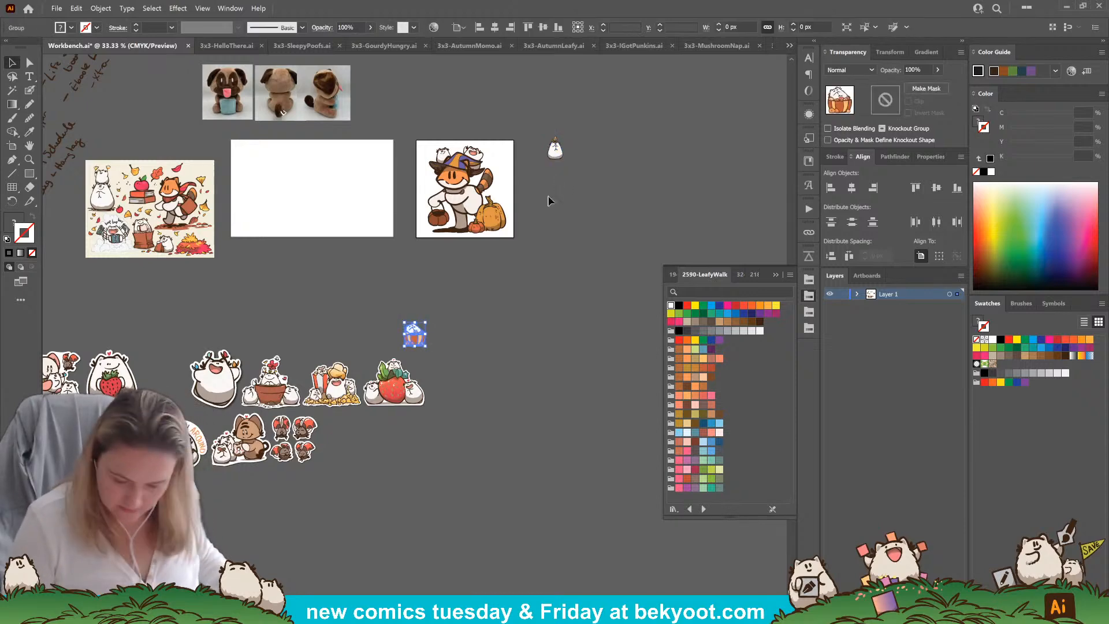
drag(416, 340, 557, 185)
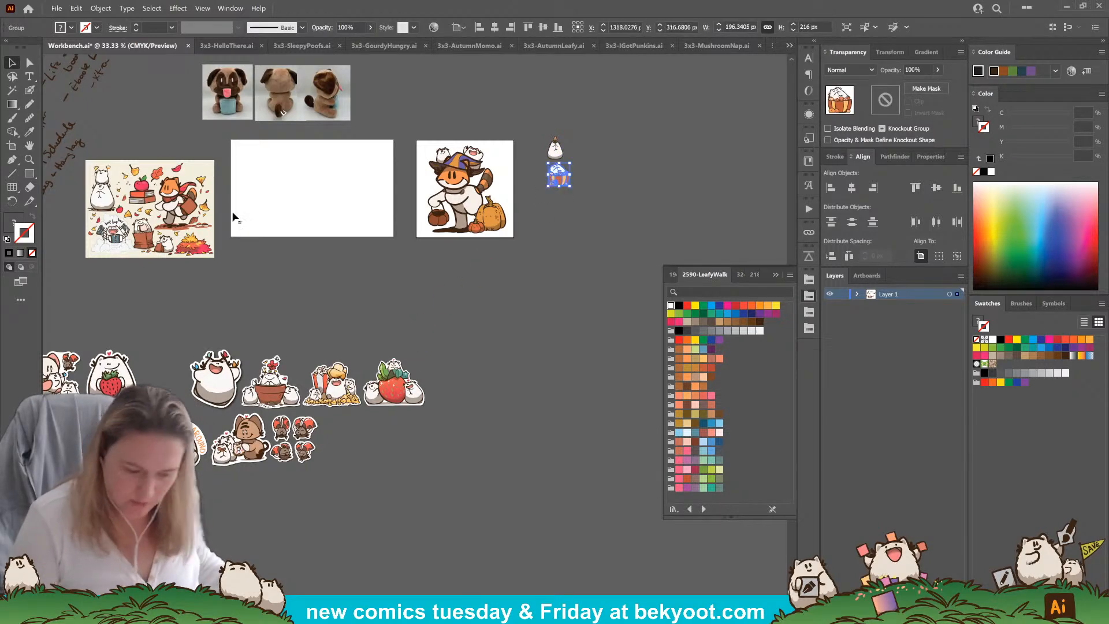
Copy the pumpkin artwork from 3x3-GourdyHungry.ai into the Workbench file and place it below the SleepyPoofs basket
click(381, 45)
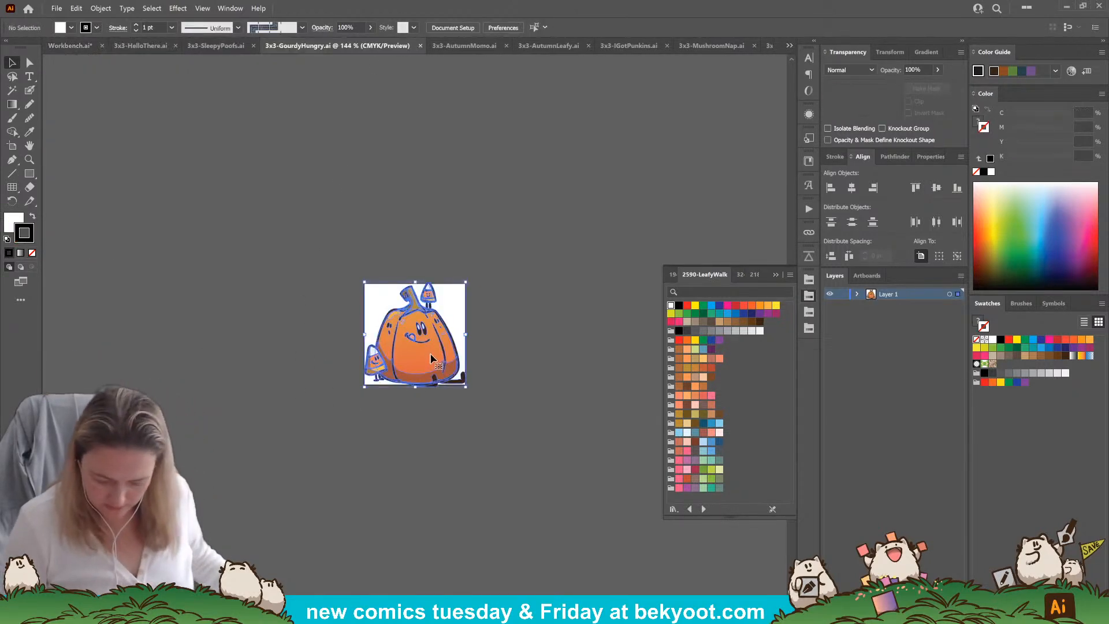
click(369, 369)
key(ctrl+c)
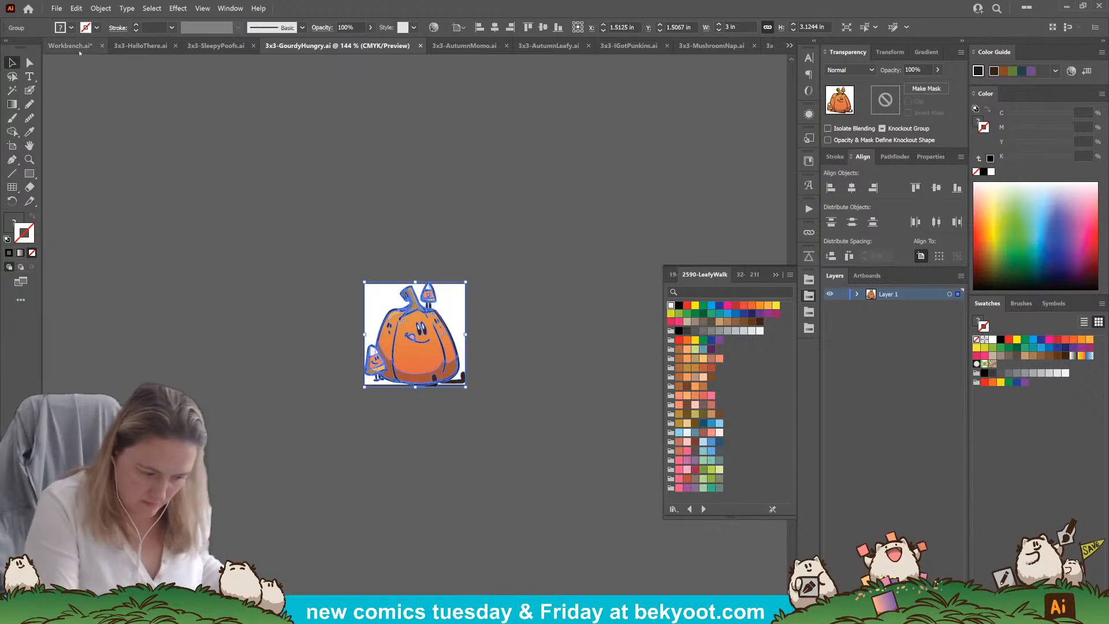
click(77, 46)
key(ctrl+v)
drag(414, 334, 565, 198)
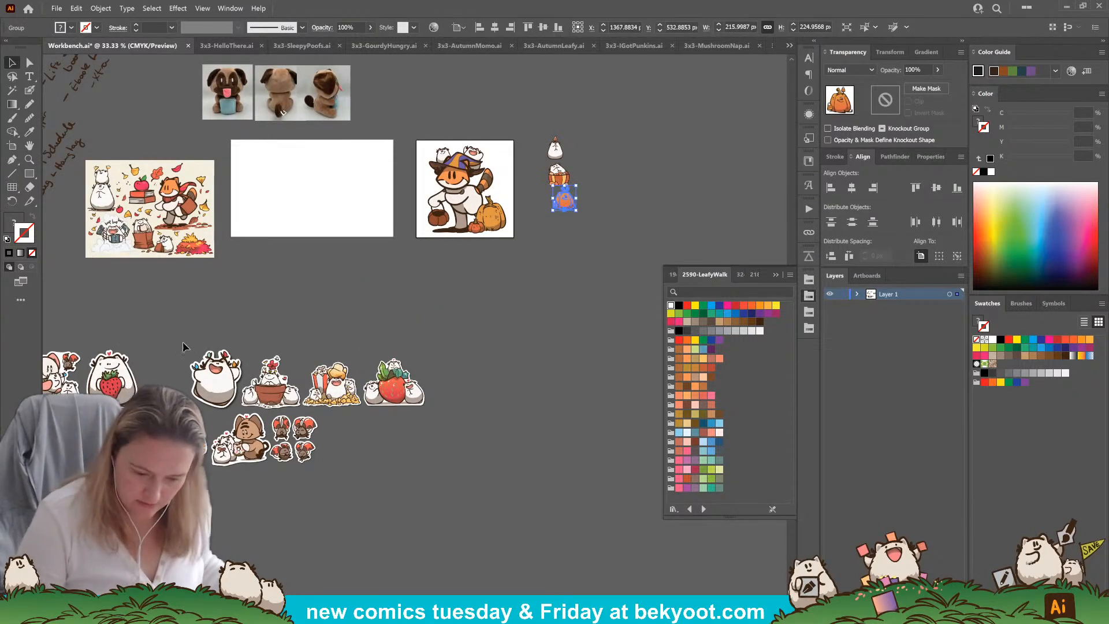
Close the 3x3-HelloThere.ai, 3x3-SleepyPoofs.ai and 3x3-GourdyHungry.ai files
click(239, 49)
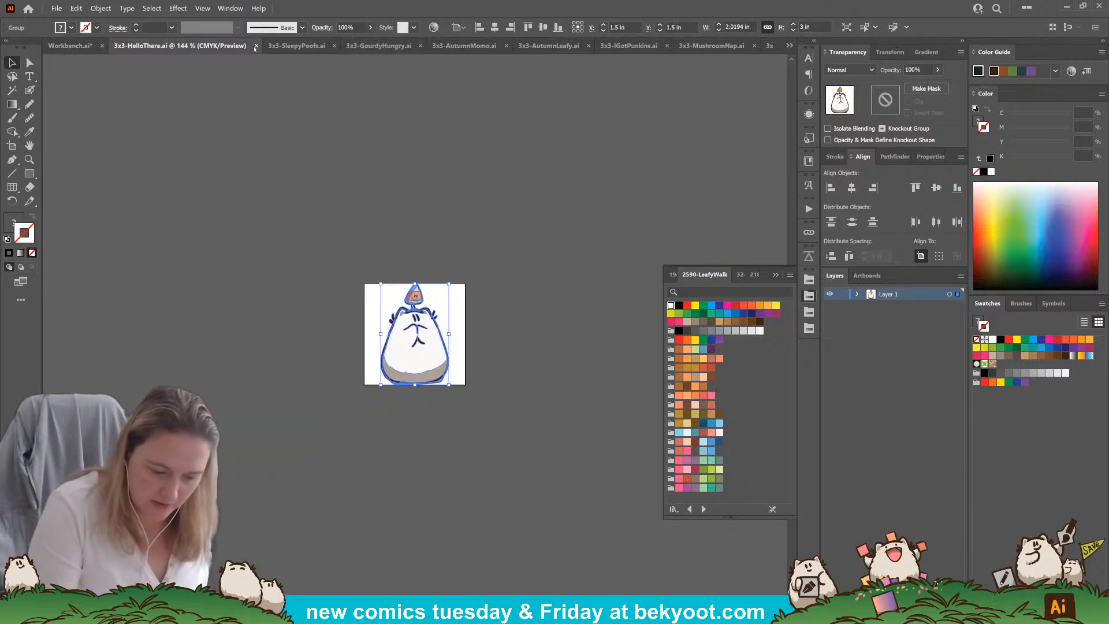
click(261, 46)
click(254, 46)
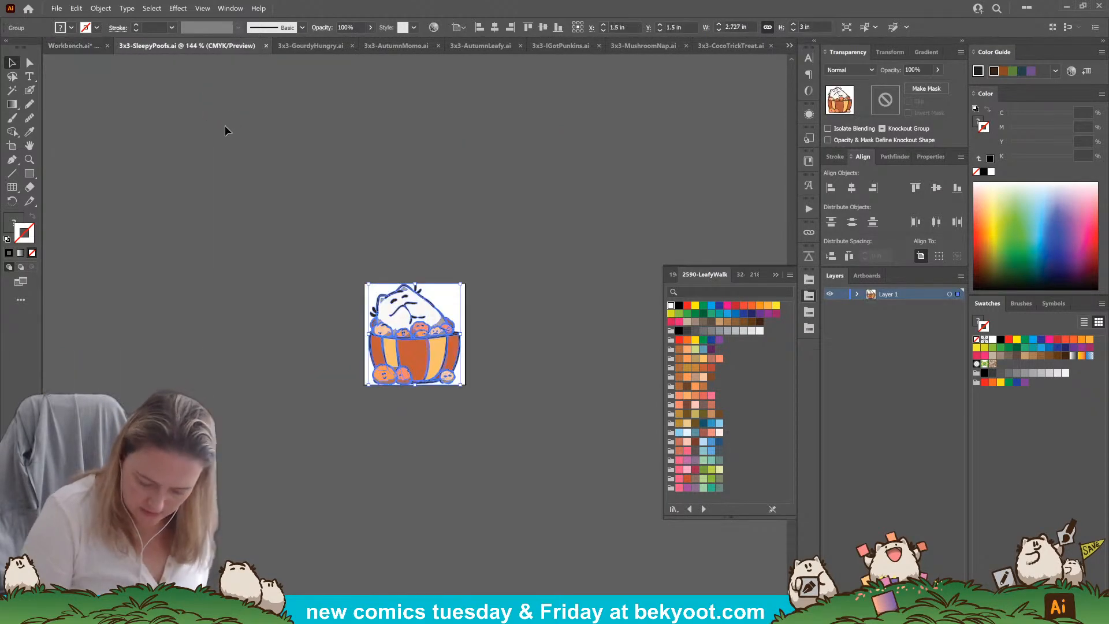
click(266, 45)
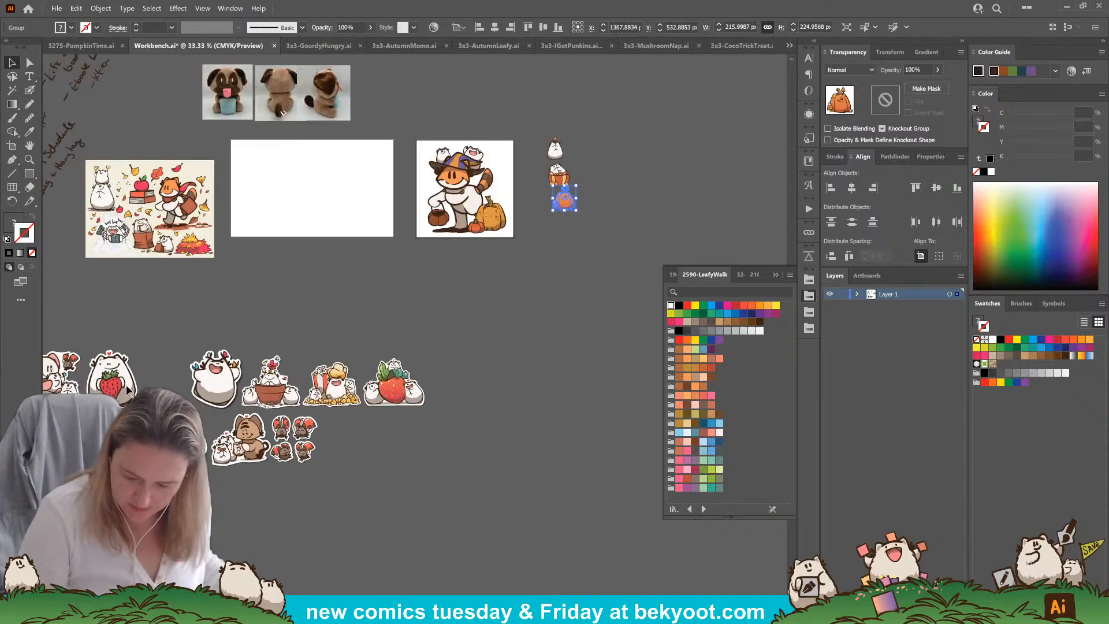
click(308, 49)
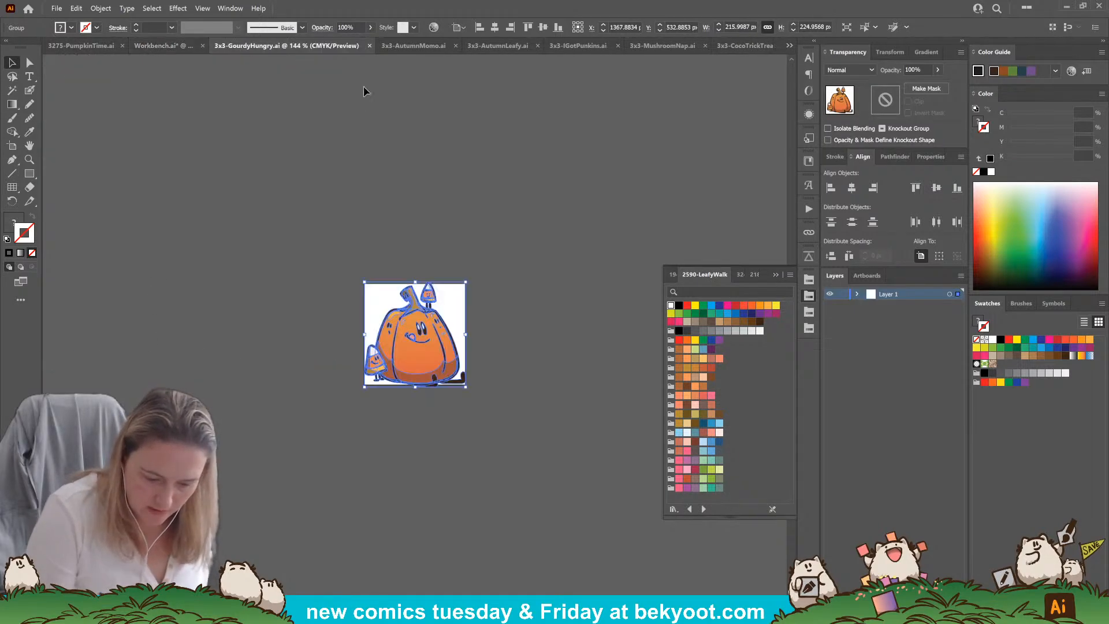
click(369, 47)
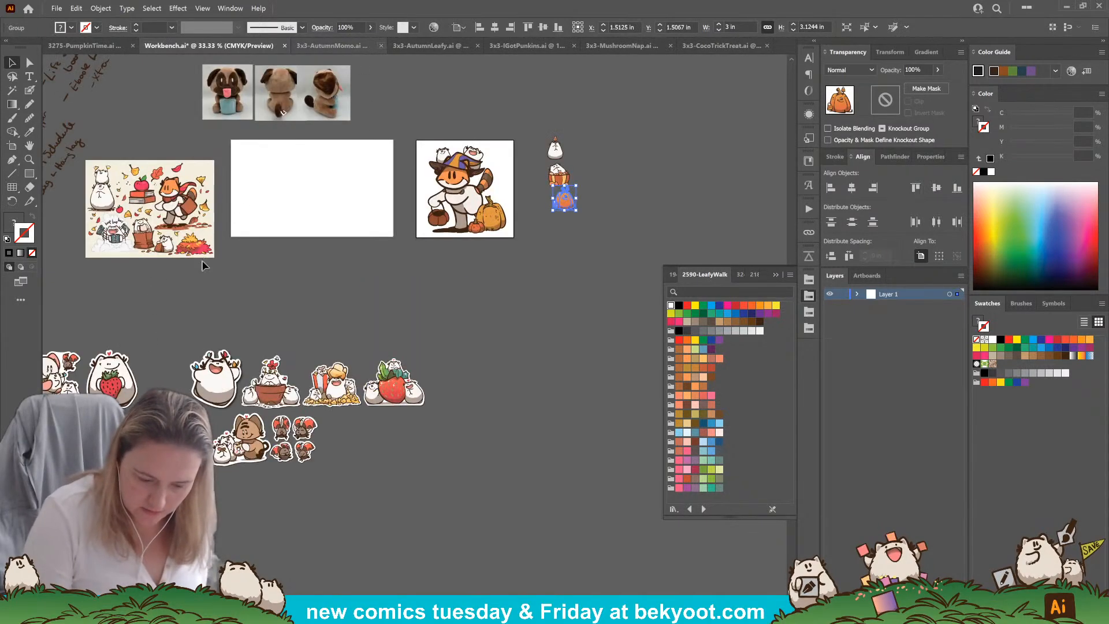
Copy the artwork from 3x3-AutumnMomo.ai into the Workbench file and place it below the pumpkin at the column's end
click(324, 47)
click(417, 340)
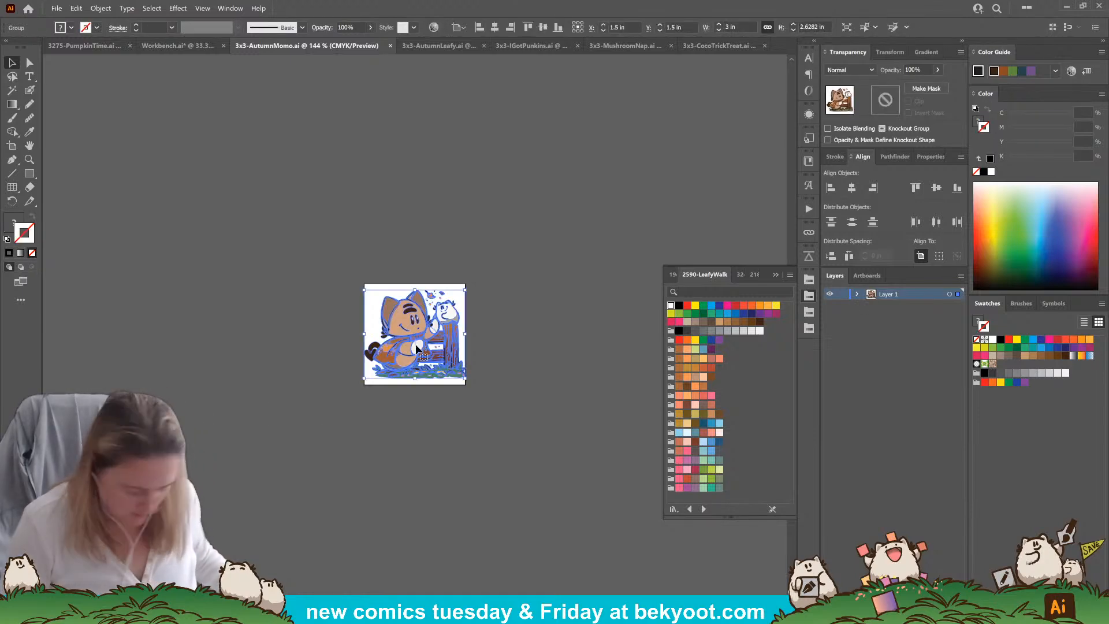
click(151, 50)
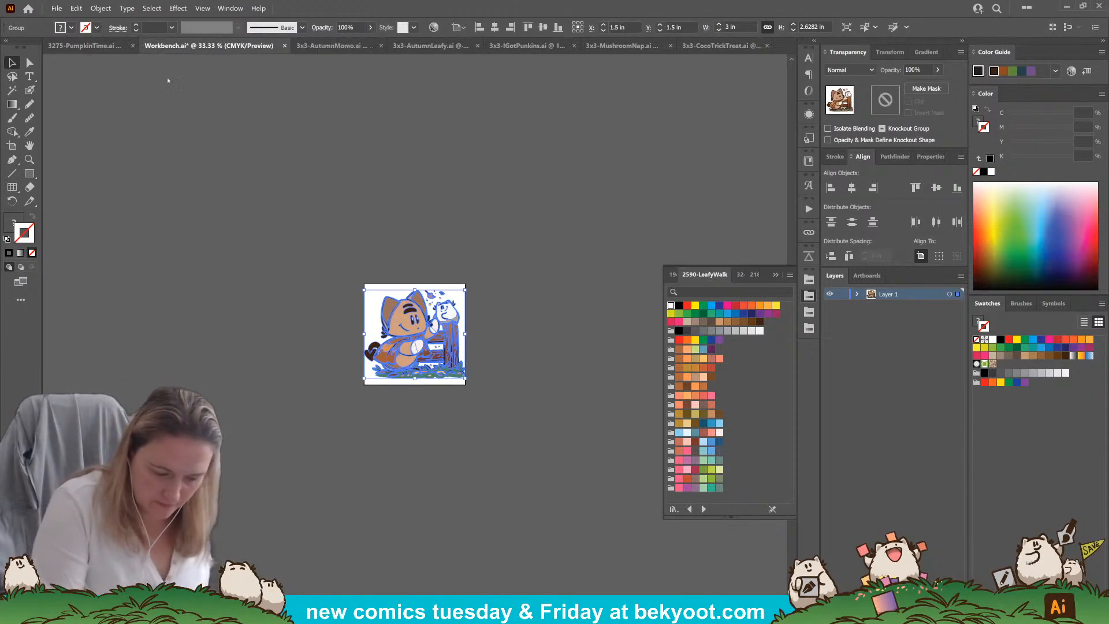
drag(414, 333, 563, 235)
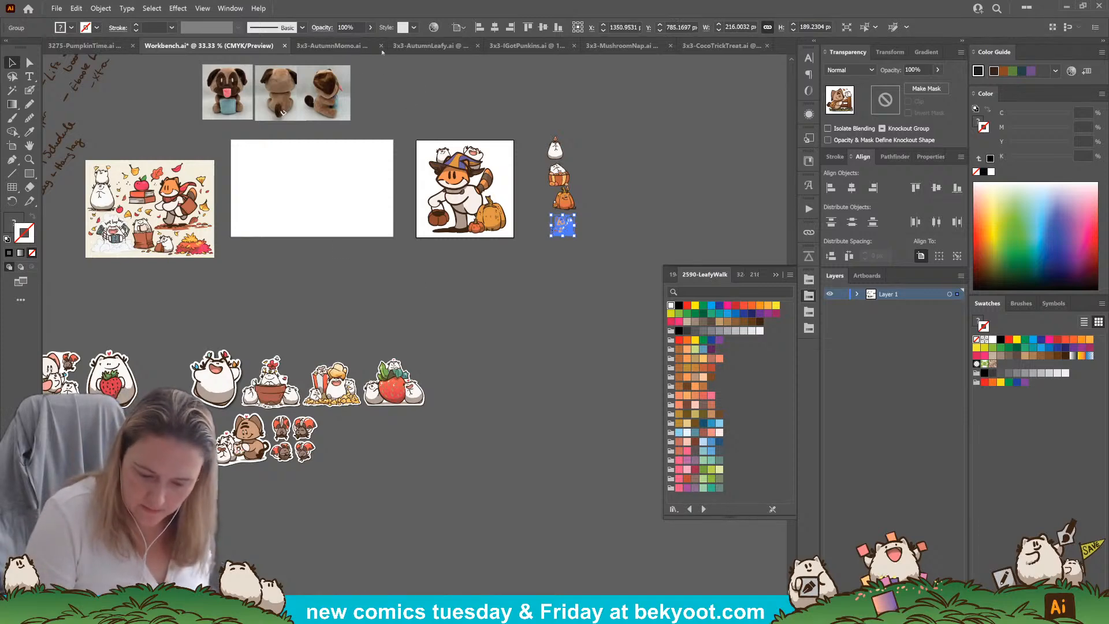
Copy the artwork from 3x3-AutumnLeafy.ai and paste it into the Workbench file
click(431, 46)
click(417, 346)
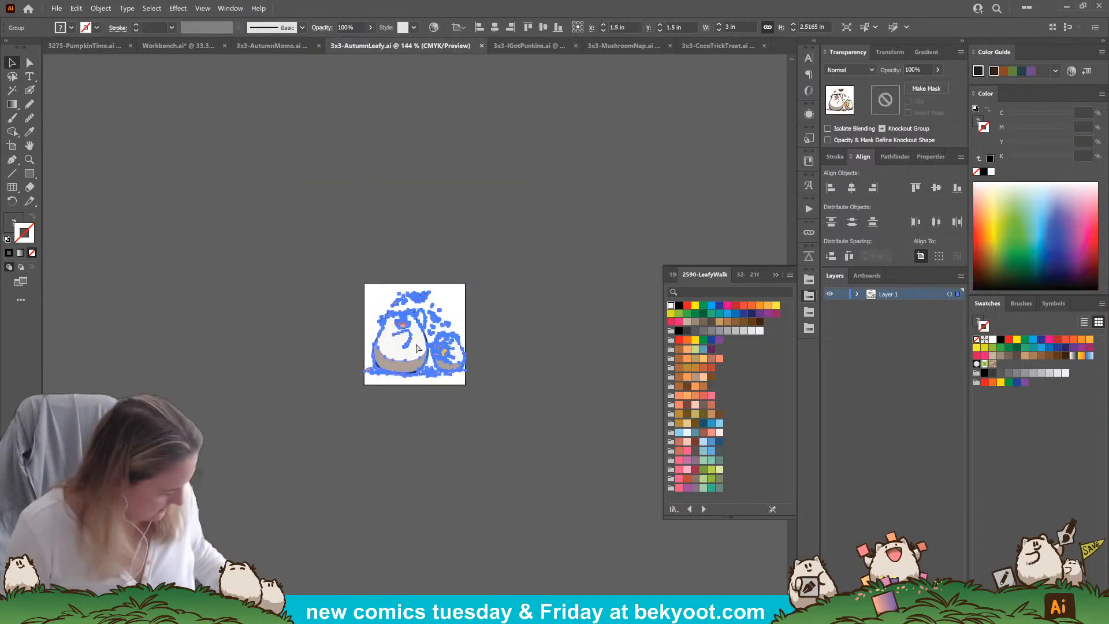
click(173, 46)
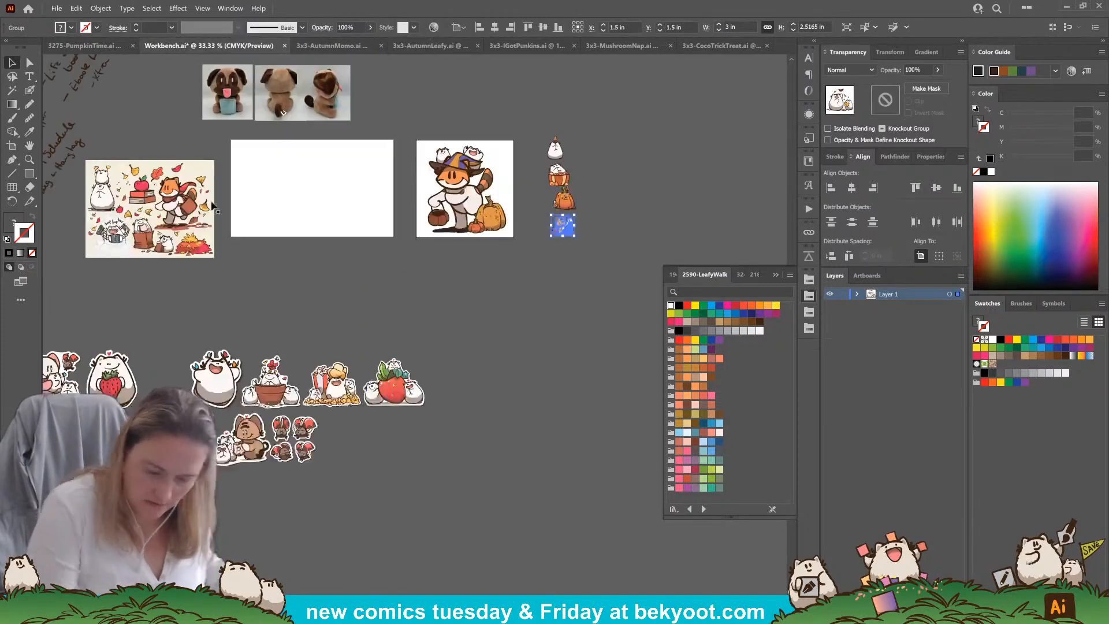
key(ctrl+v)
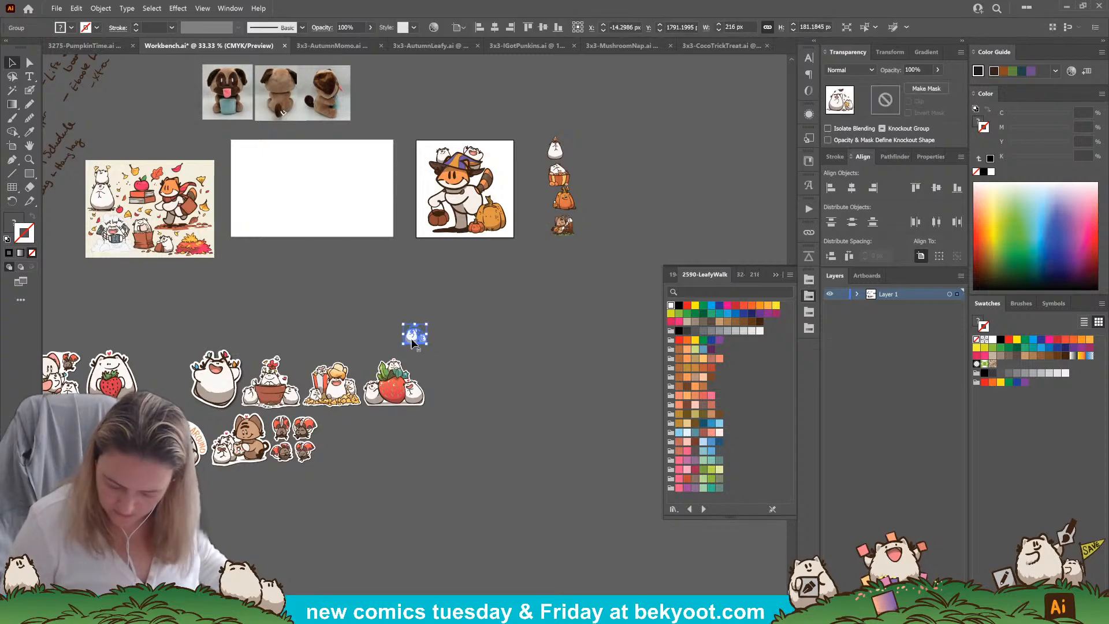
drag(414, 323, 415, 229)
key(ctrl+z)
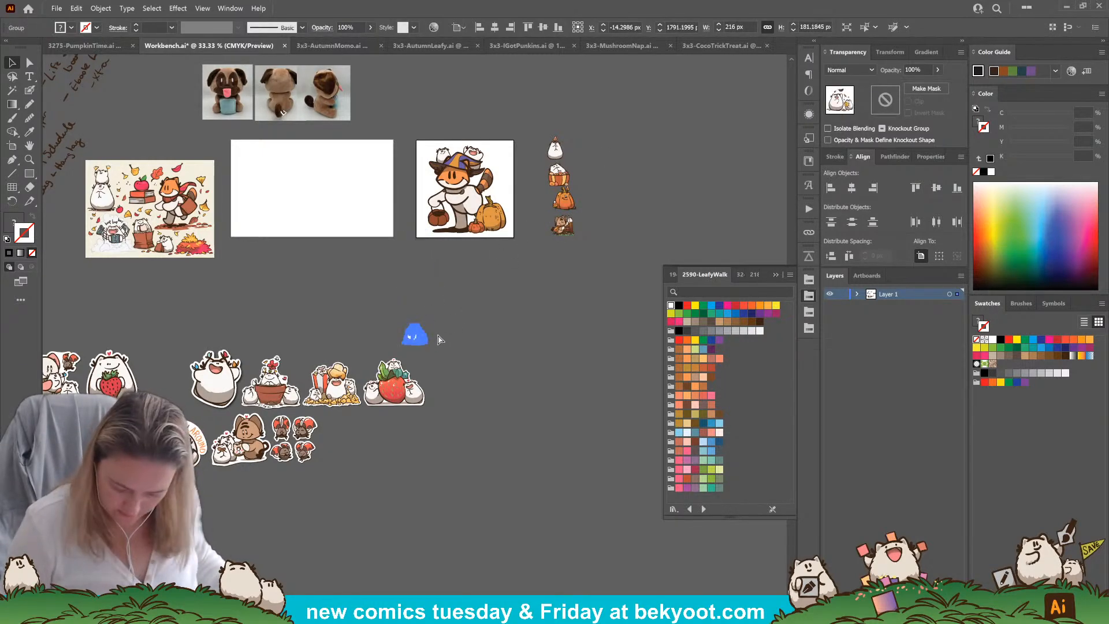
key(Delete)
key(ctrl+z)
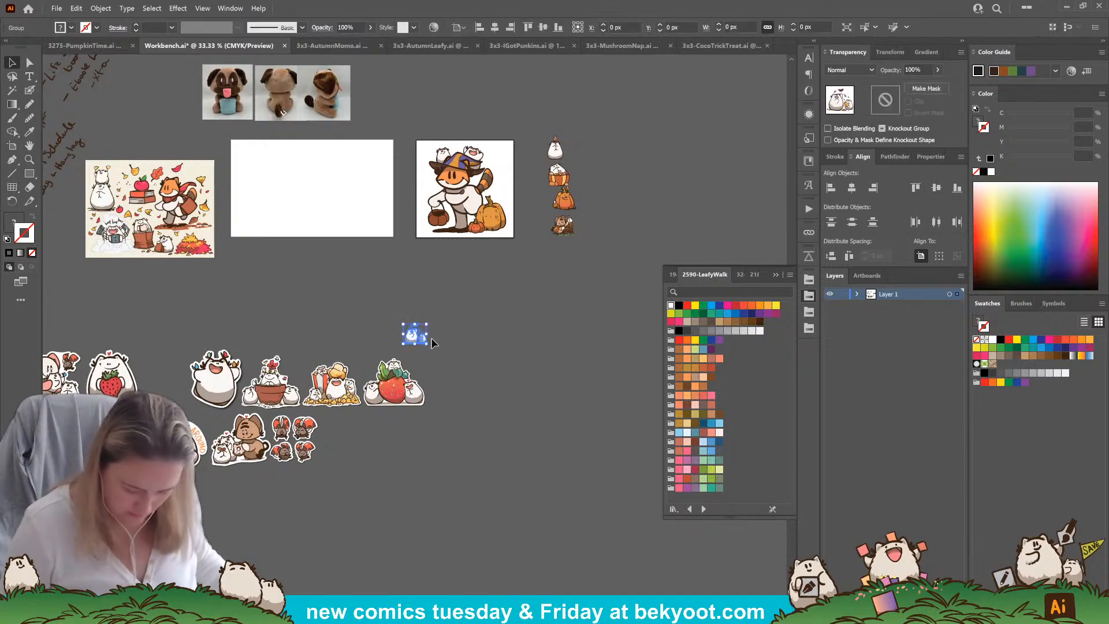
Place the pasted AutumnLeafy artwork to the right of the HelloThere character, and close the 3x3-AutumnMomo.ai and 3x3-AutumnLeafy.ai files
drag(418, 334, 588, 150)
click(380, 45)
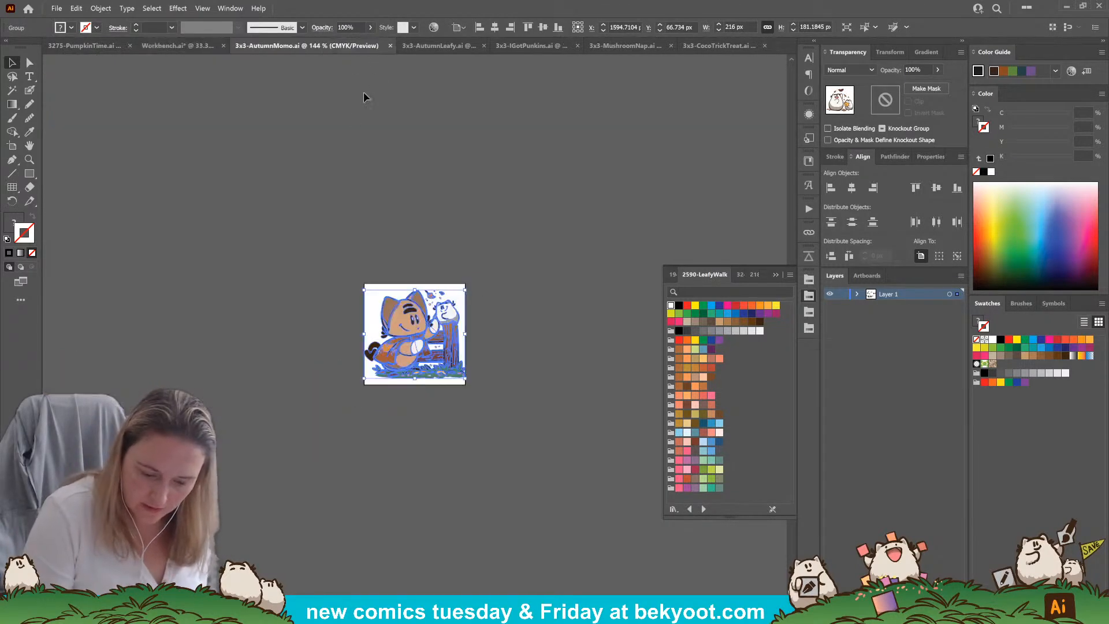
click(362, 46)
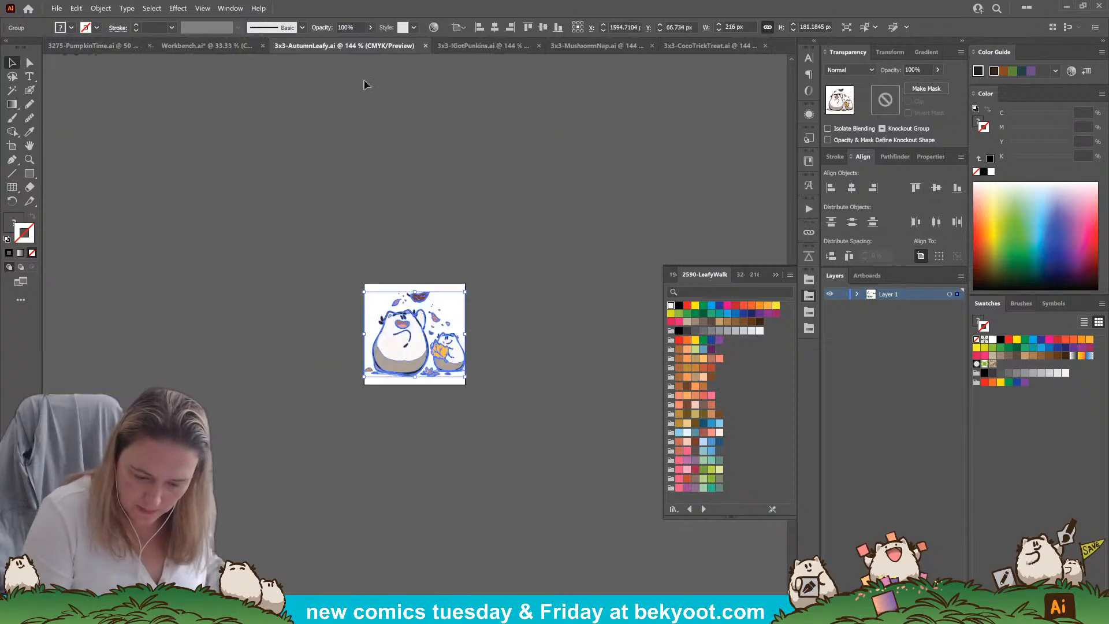
click(426, 46)
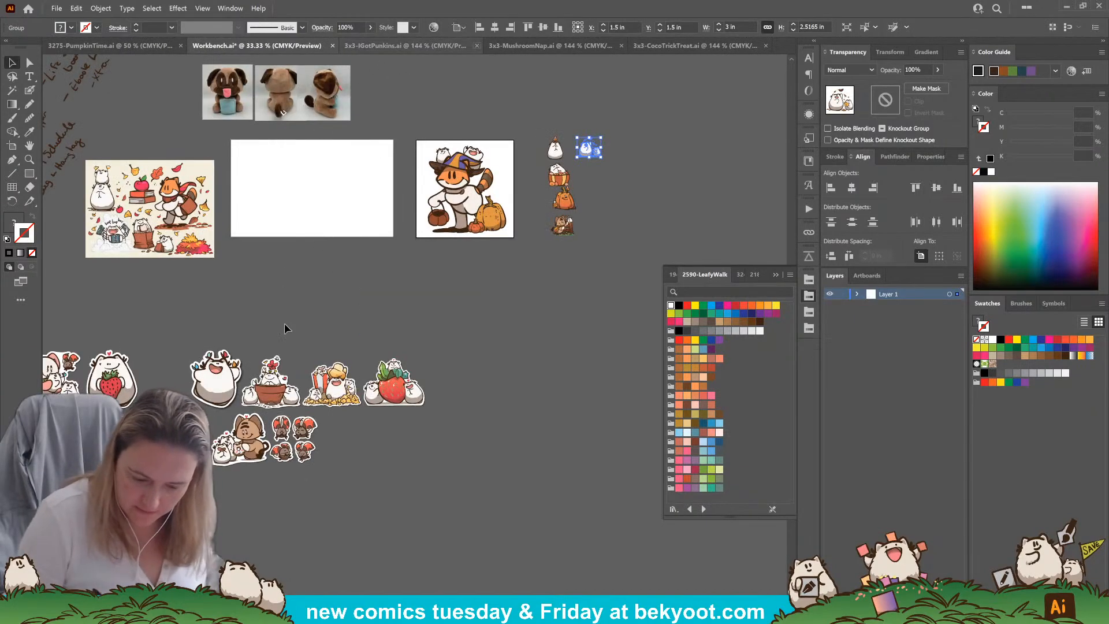
Copy the artwork from 3x3-IGotPunkins.ai into the Workbench file below the AutumnLeafy artwork, and close the source file
click(430, 345)
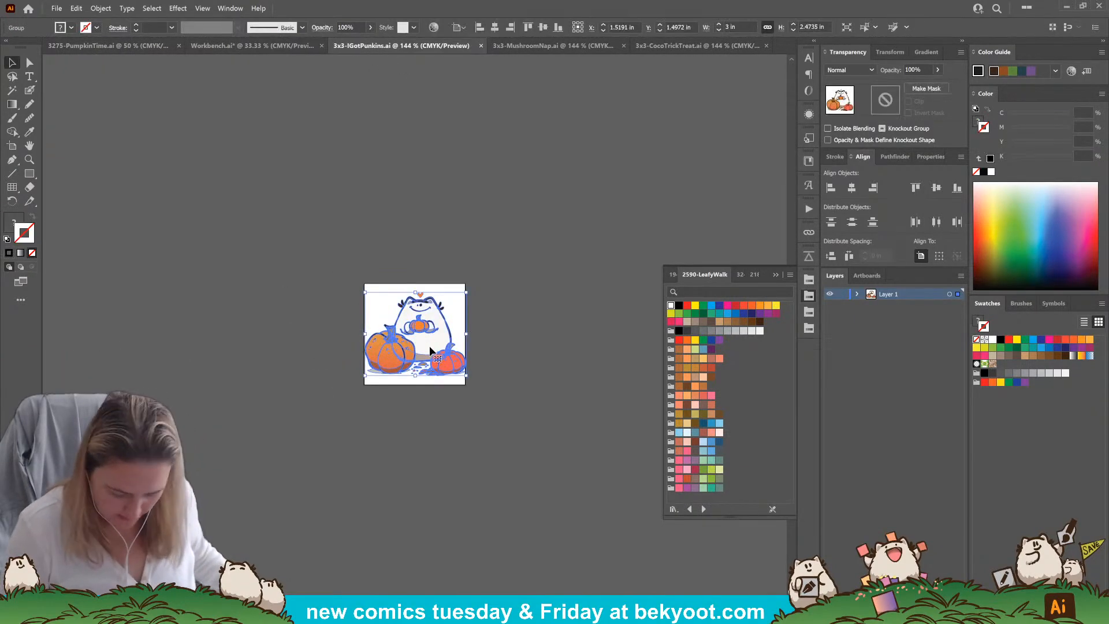
click(228, 46)
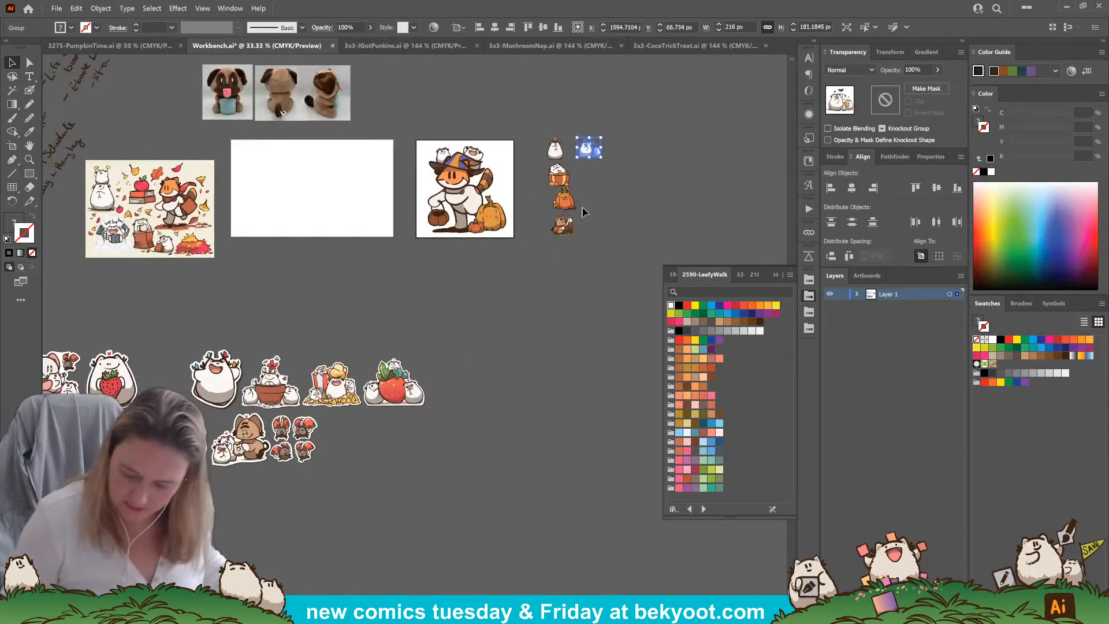
click(590, 175)
key(ctrl+v)
drag(411, 342, 585, 183)
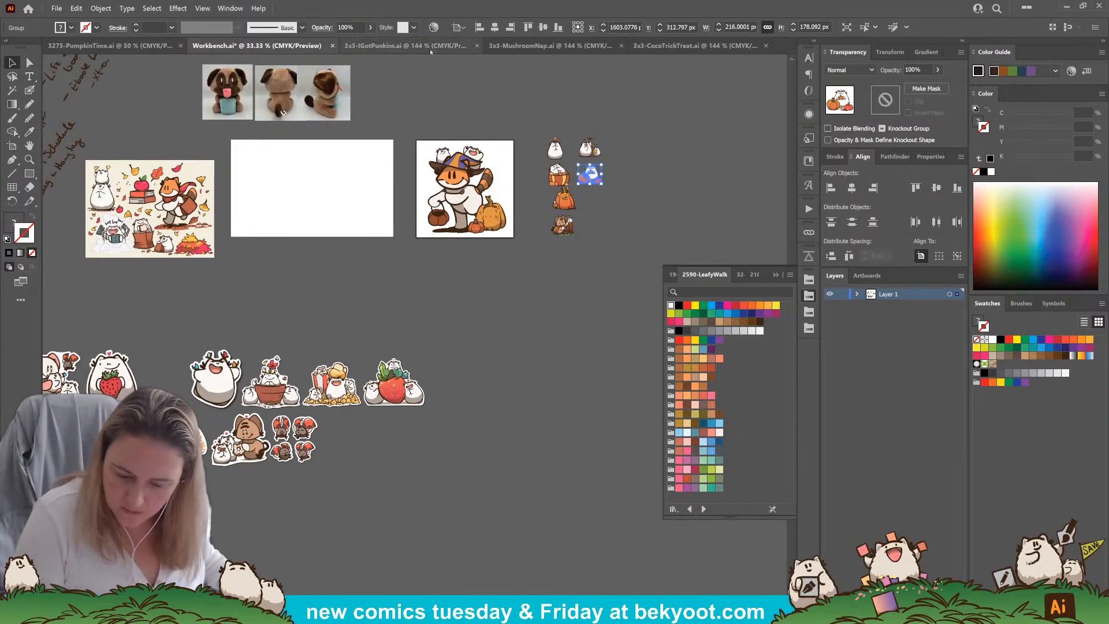
click(476, 46)
Copy the artwork from 3x3-MushroomNap.ai into the Workbench file and place it below the IGotPunkins artwork
click(508, 46)
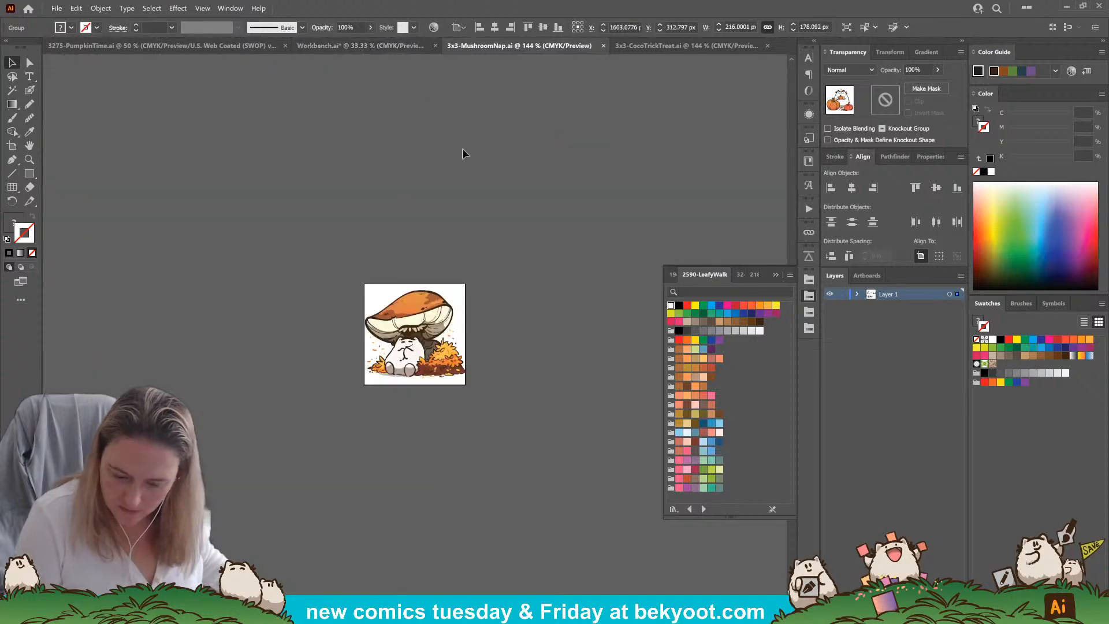
key(ctrl+a)
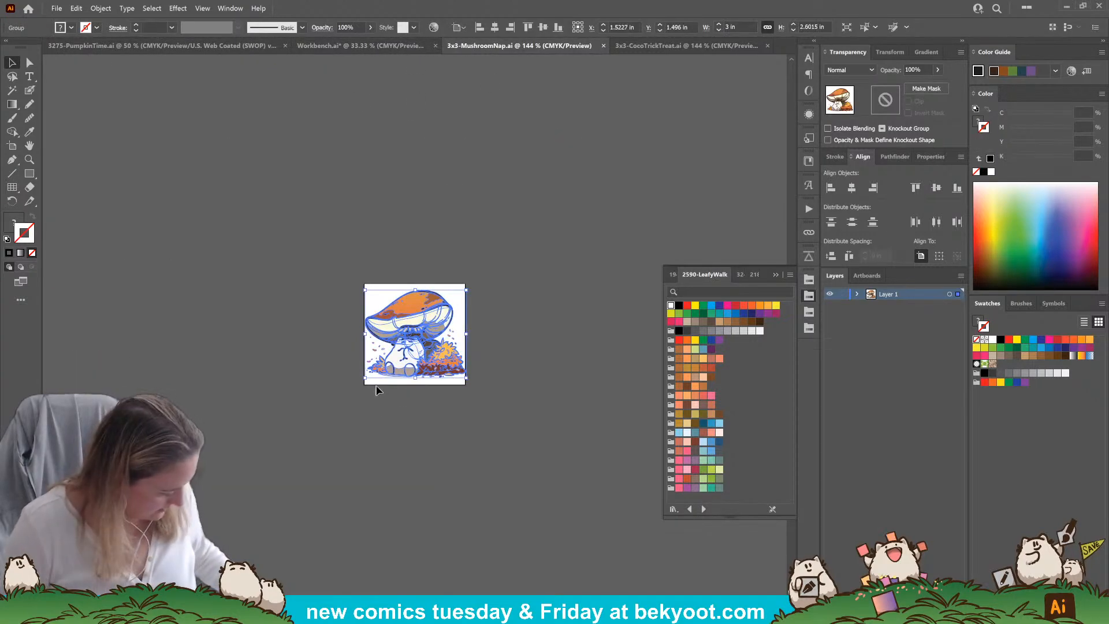
click(359, 45)
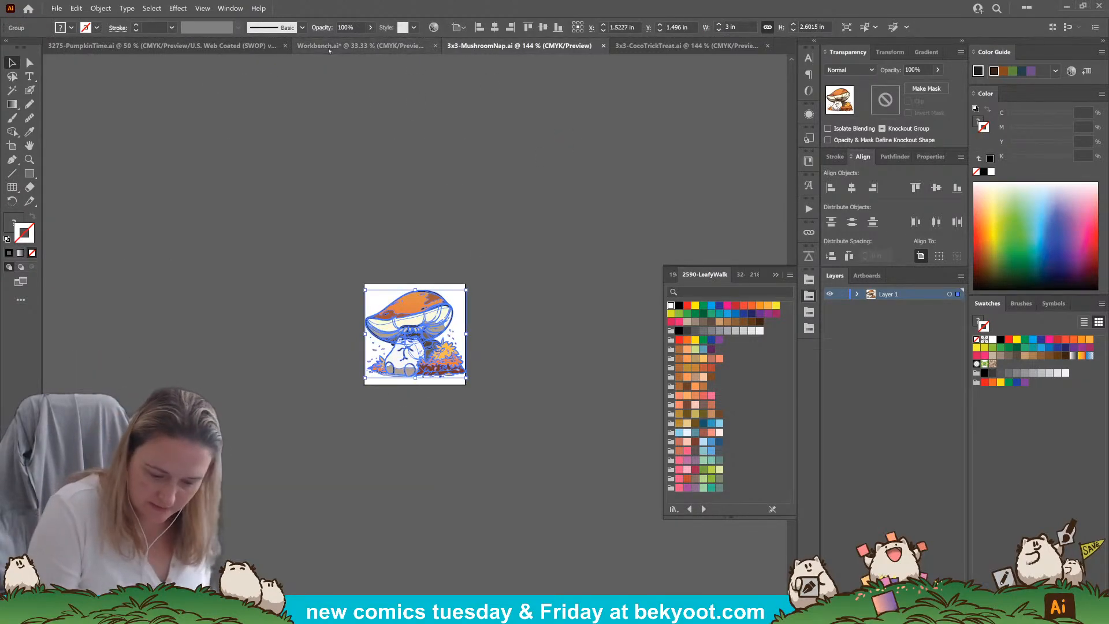
key(ctrl+v)
drag(414, 336, 596, 201)
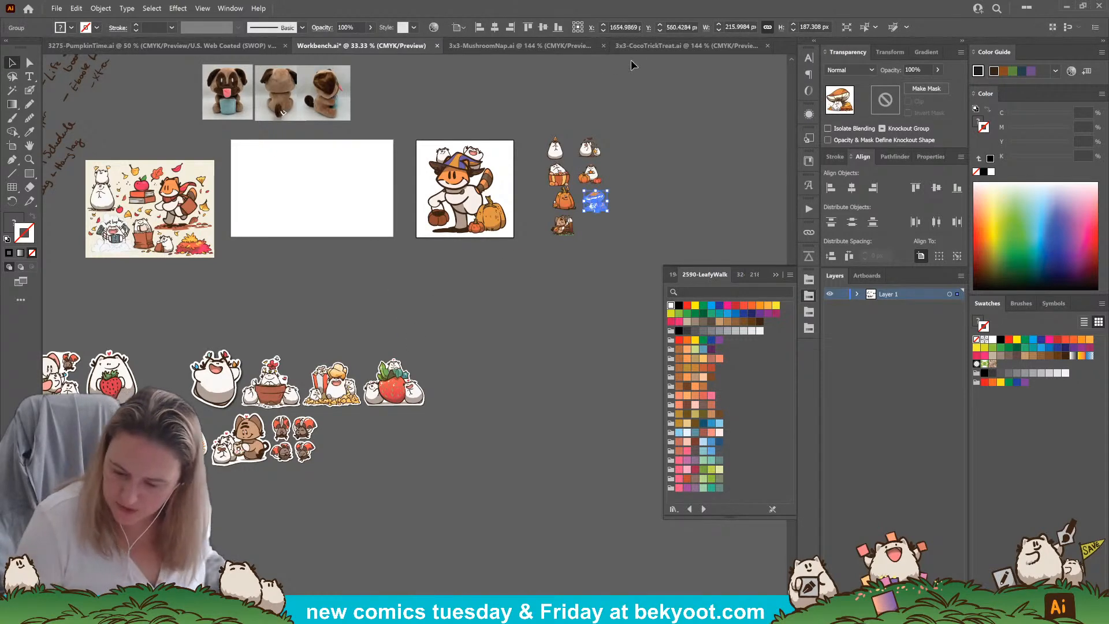
Close the 3x3-MushroomNap.ai and 3x3-CocoTrickTreat.ai files
click(595, 45)
click(603, 45)
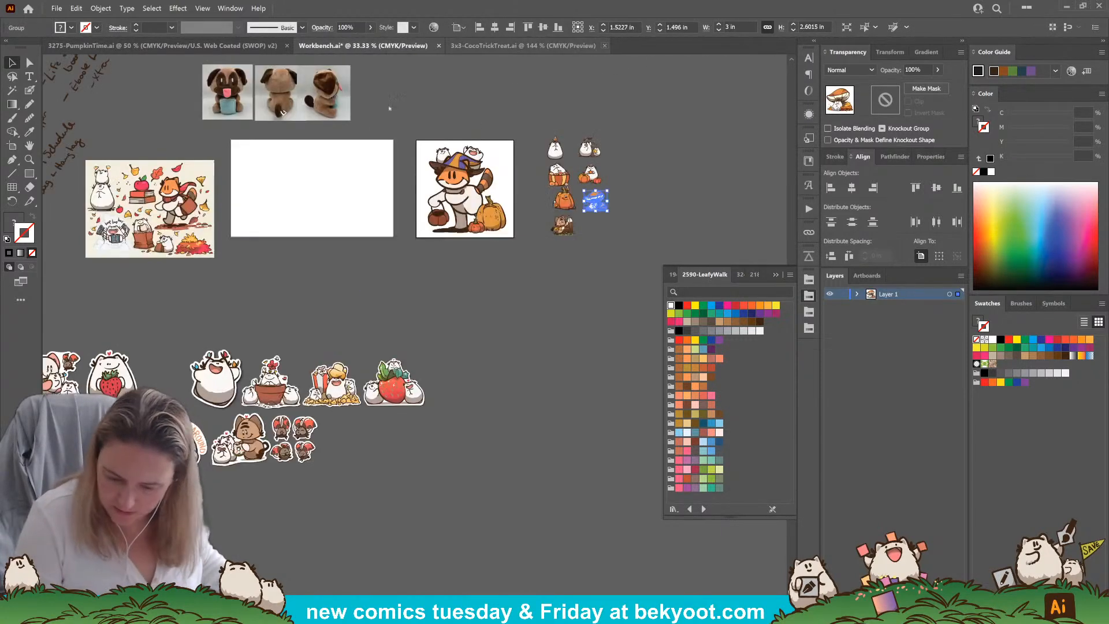
click(462, 45)
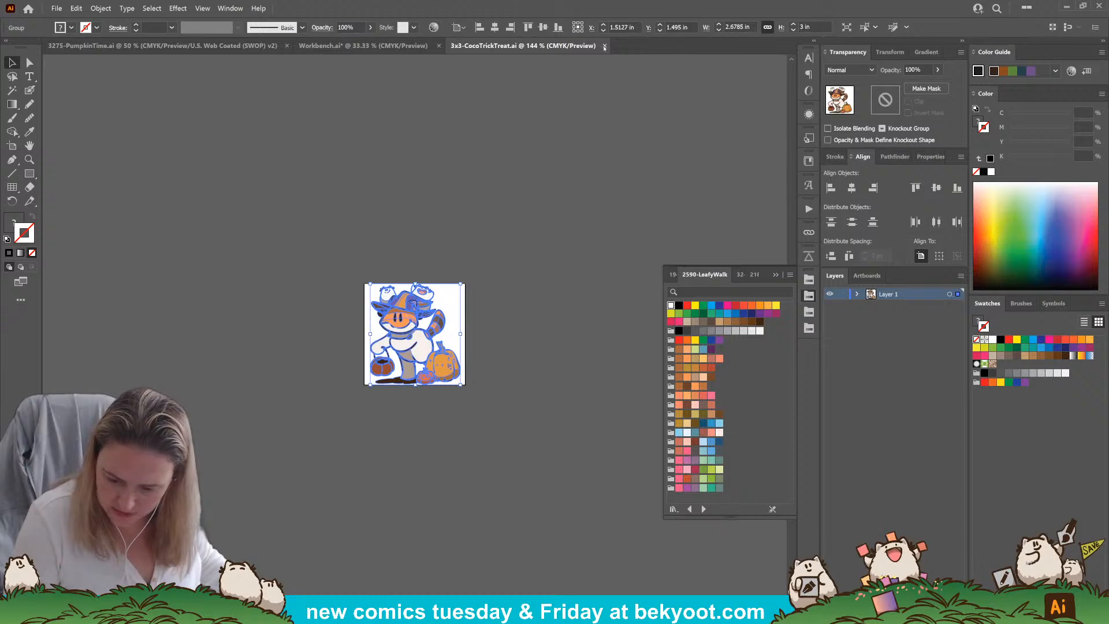
click(604, 46)
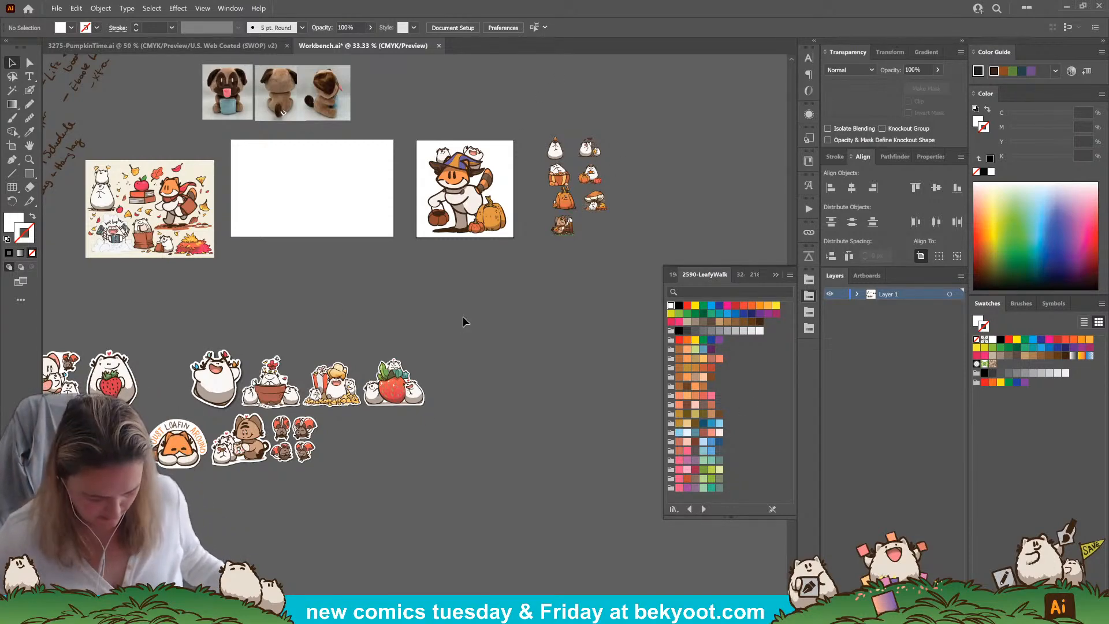
Duplicate the trick-or-treat fox artwork below its artboard and unite the copy into a single silhouette with Pathfinder
drag(421, 324, 385, 334)
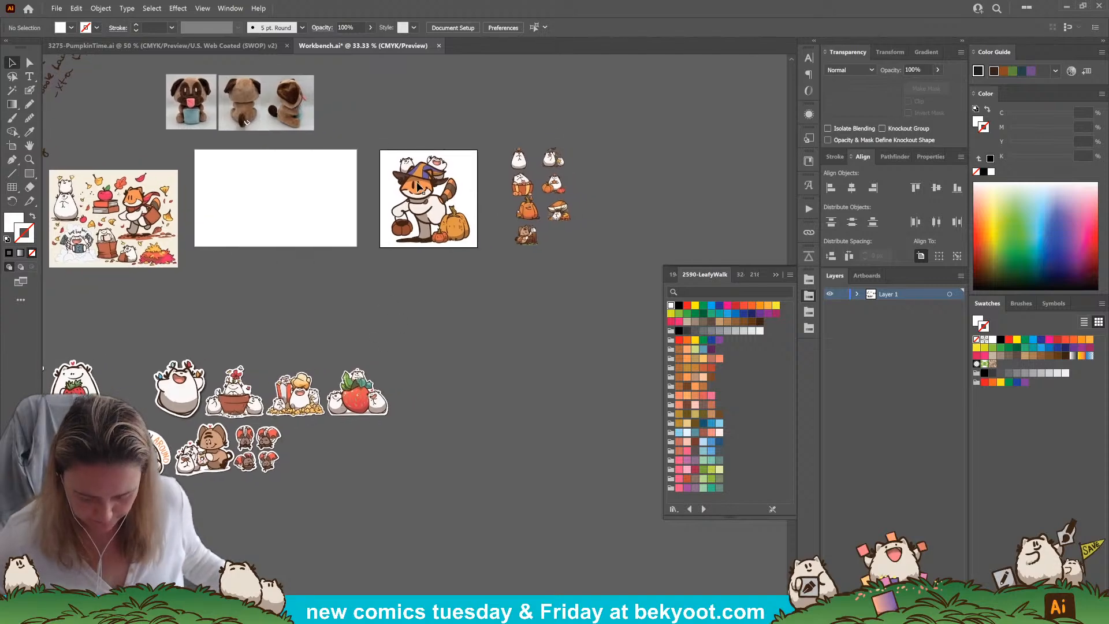
scroll(428, 182, up, 1)
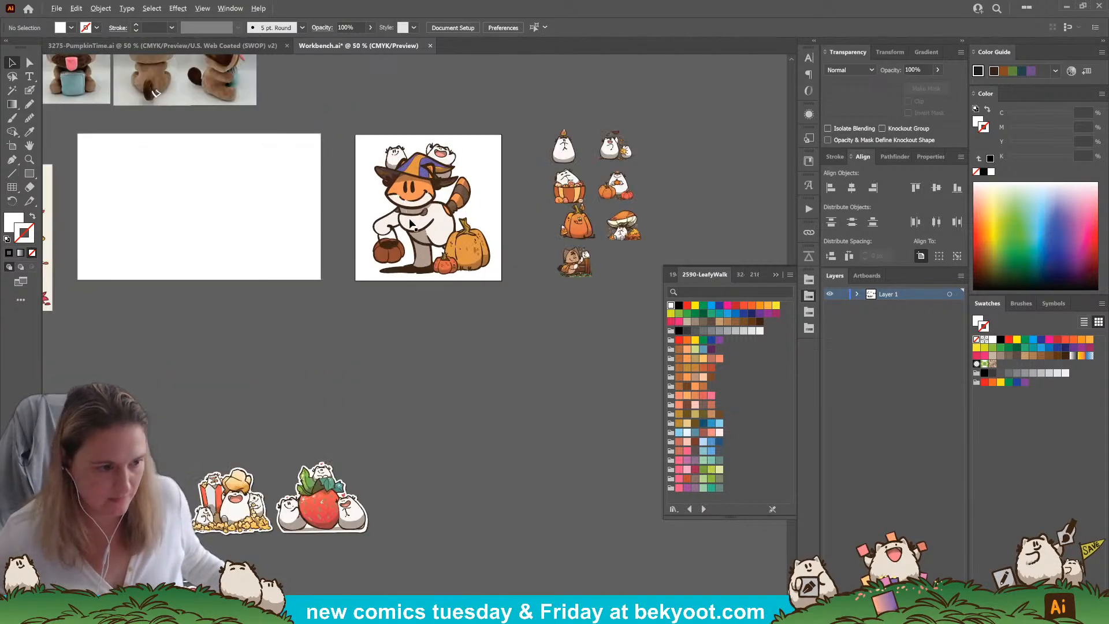
scroll(410, 222, up, 1)
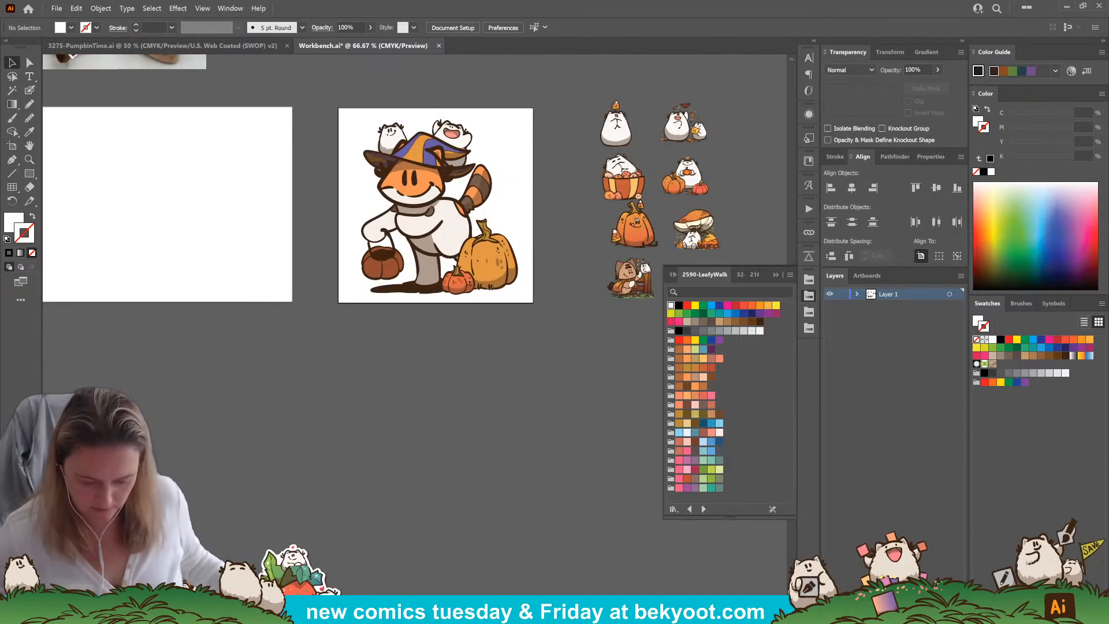
click(397, 228)
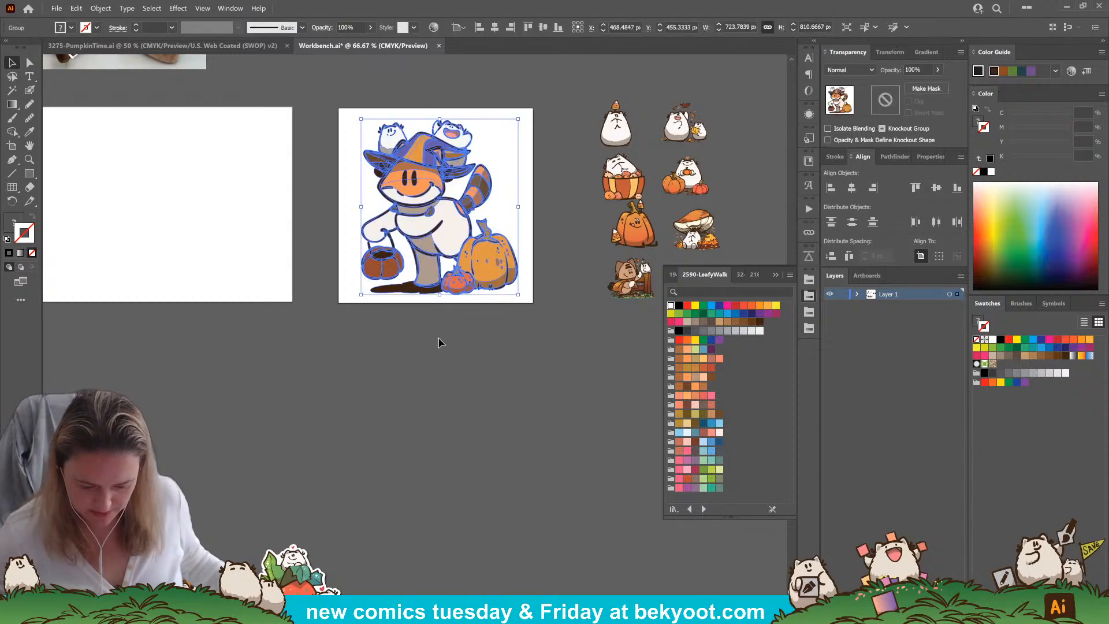
drag(446, 223, 468, 421)
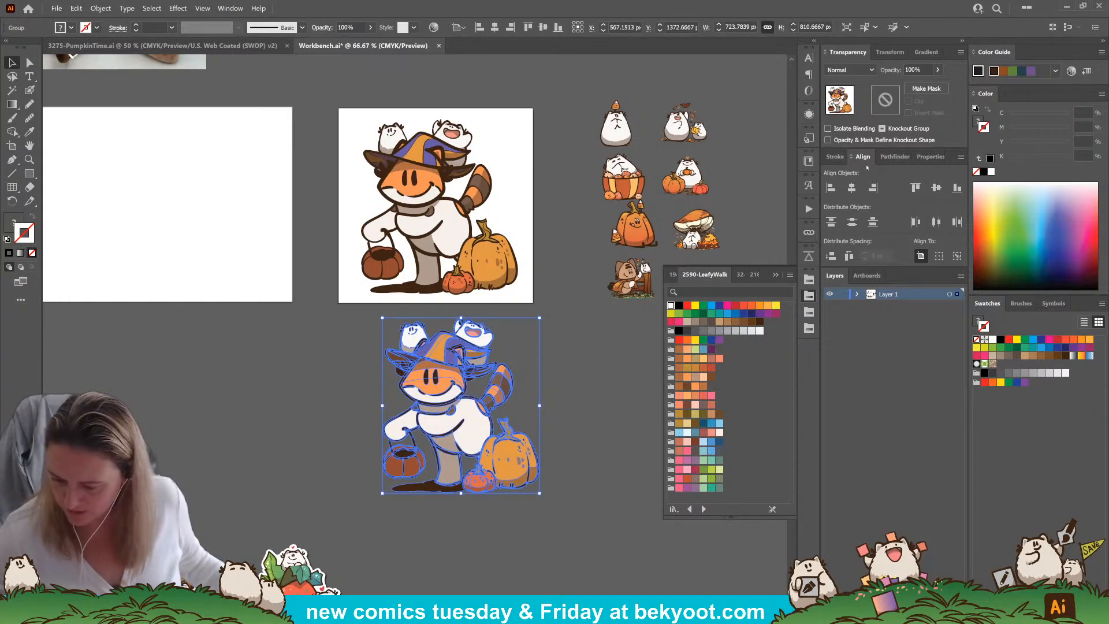
click(883, 157)
click(831, 188)
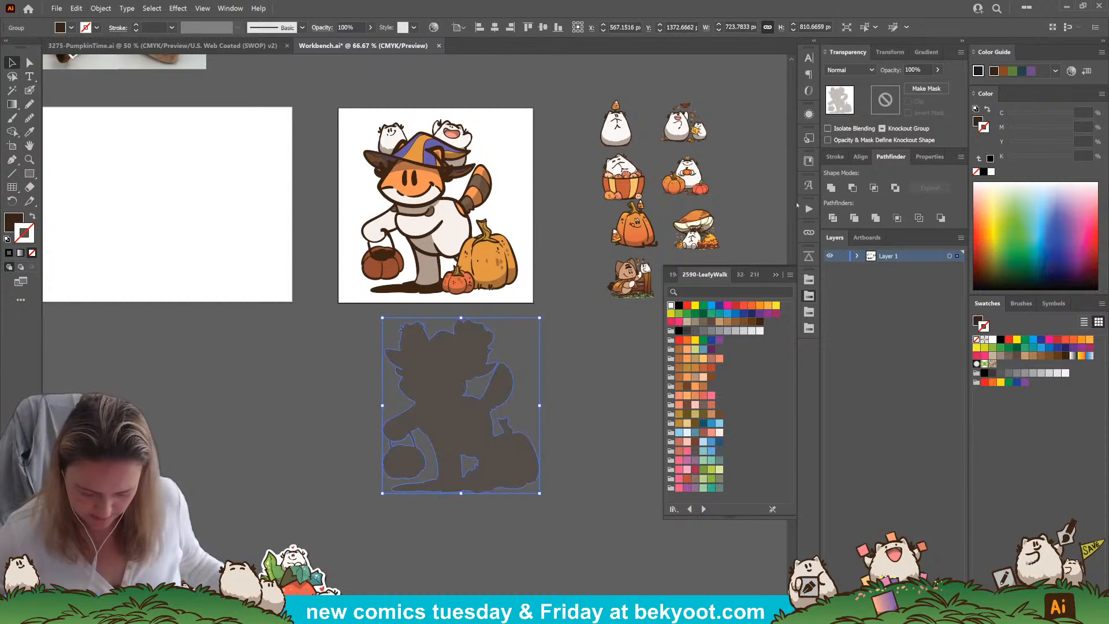
Offset the fox silhouette's path by 14 pt with miter joins and a miter limit of 4
click(99, 8)
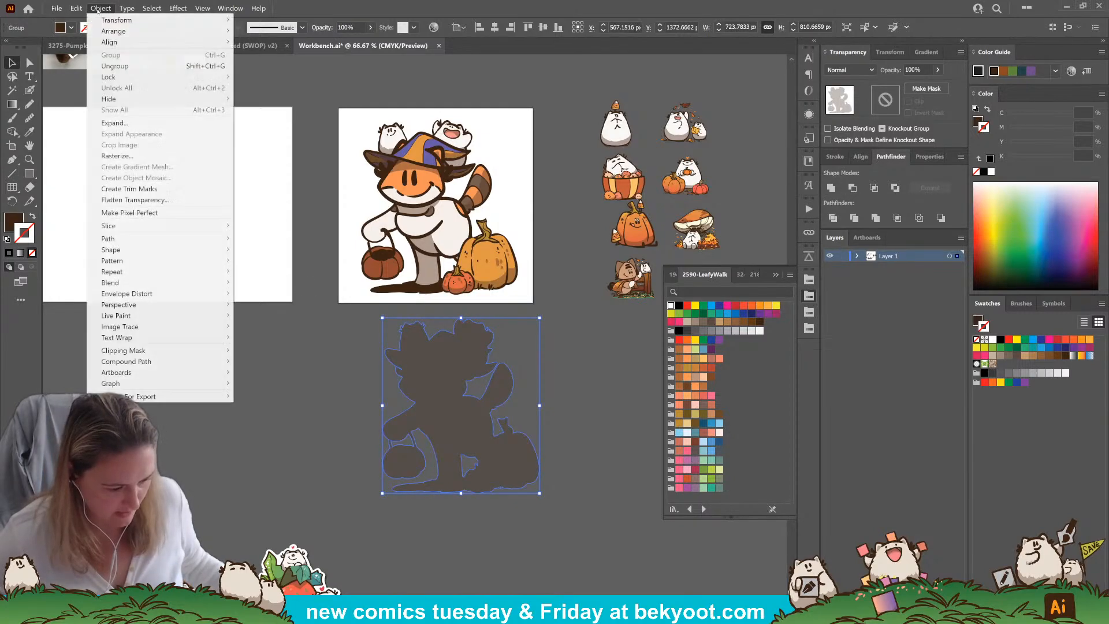
mouse_move(232, 241)
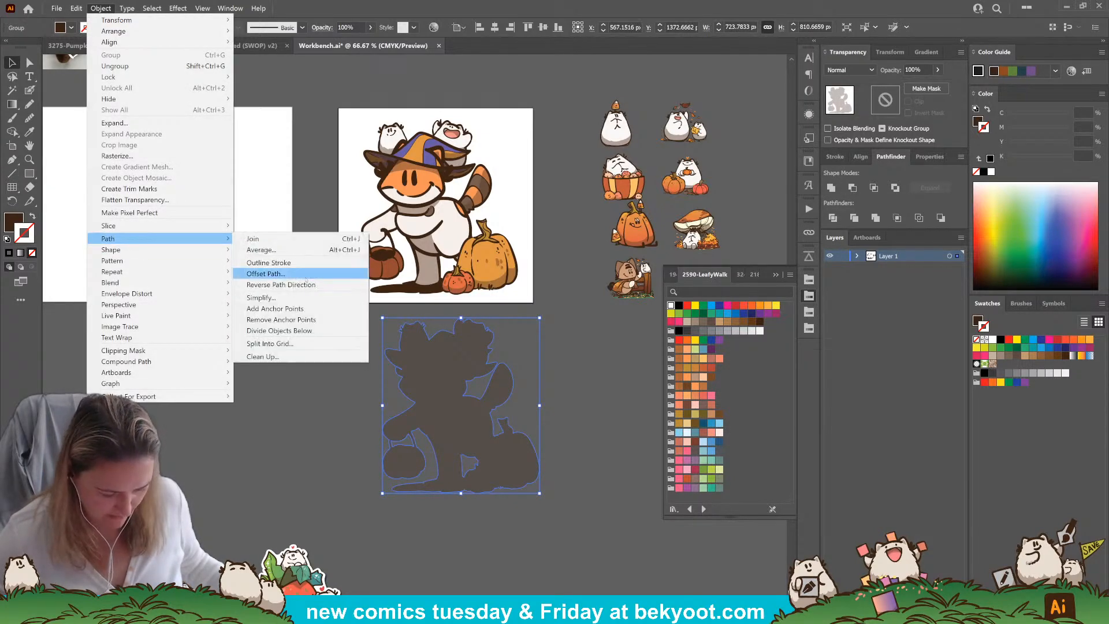
click(265, 274)
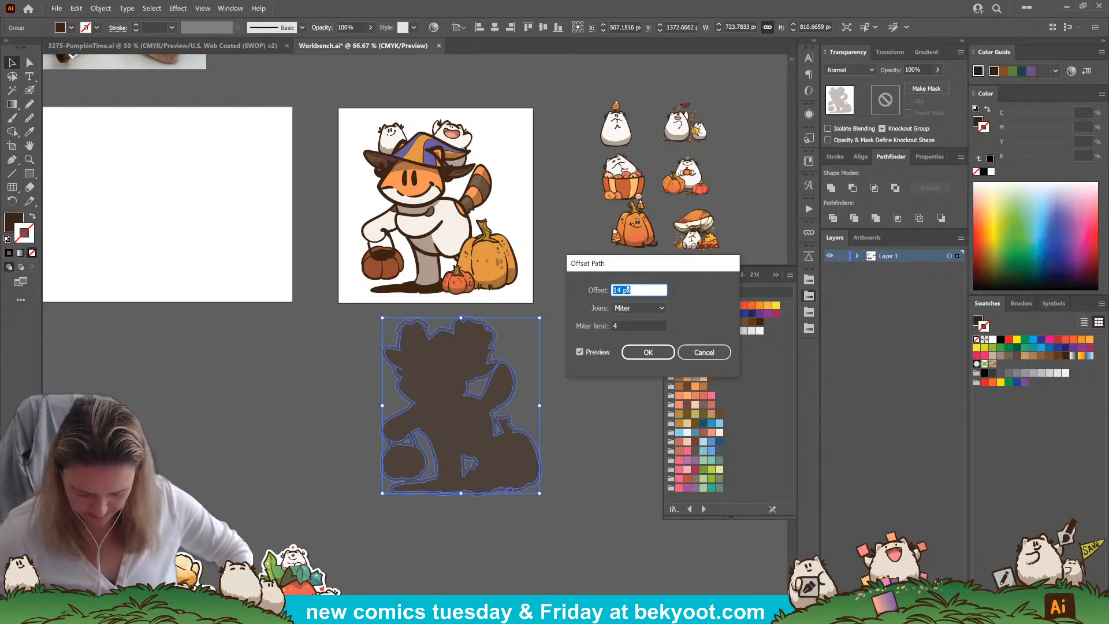
click(648, 352)
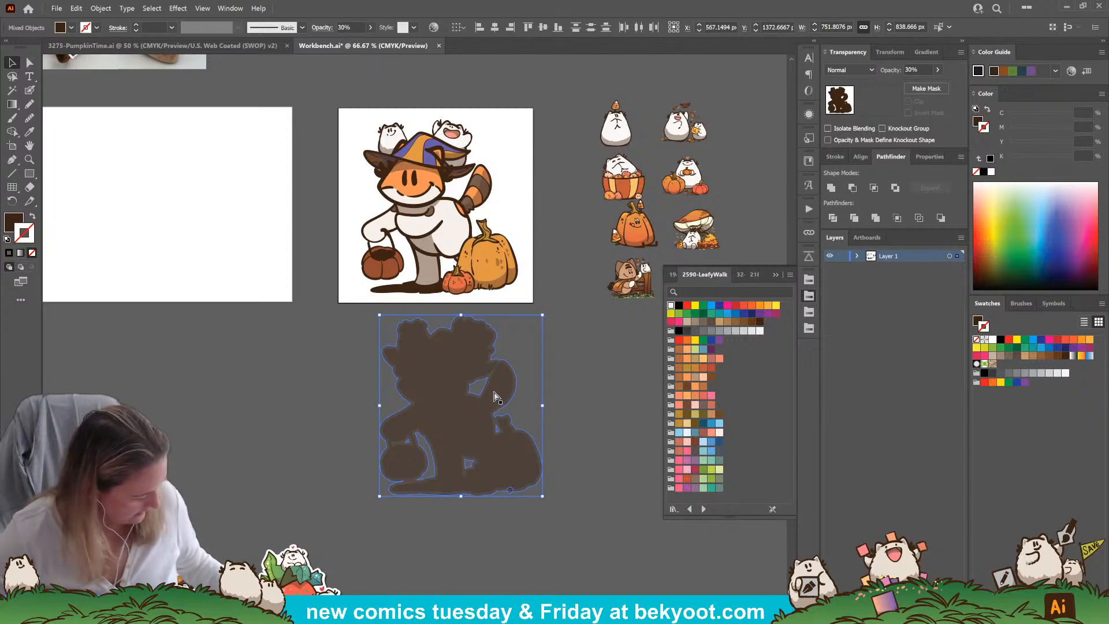
Cut the offset outline, delete the original silhouette beneath it, and paste the outline back
key(ctrl+x)
click(433, 371)
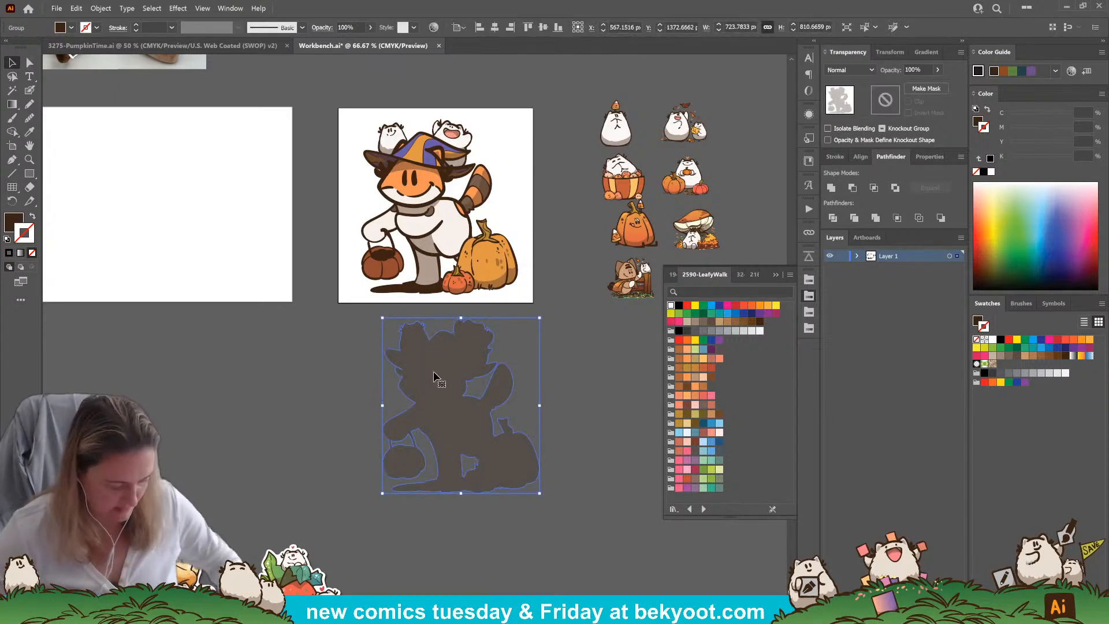
key(Delete)
key(ctrl+v)
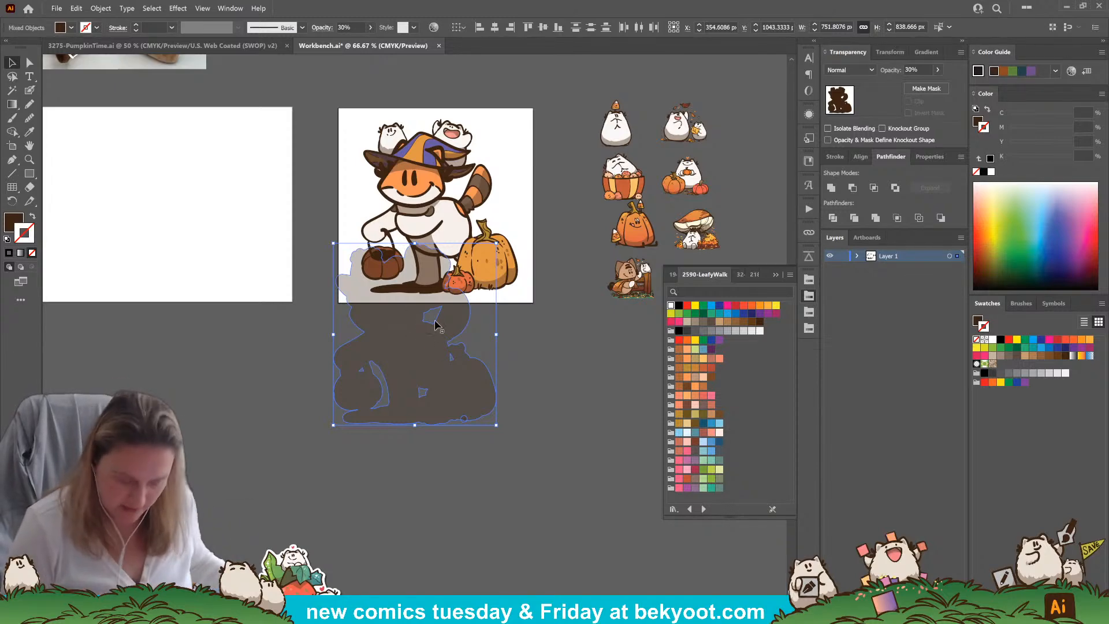
Paint over the gaps inside the offset silhouette so it becomes one solid shape
click(30, 90)
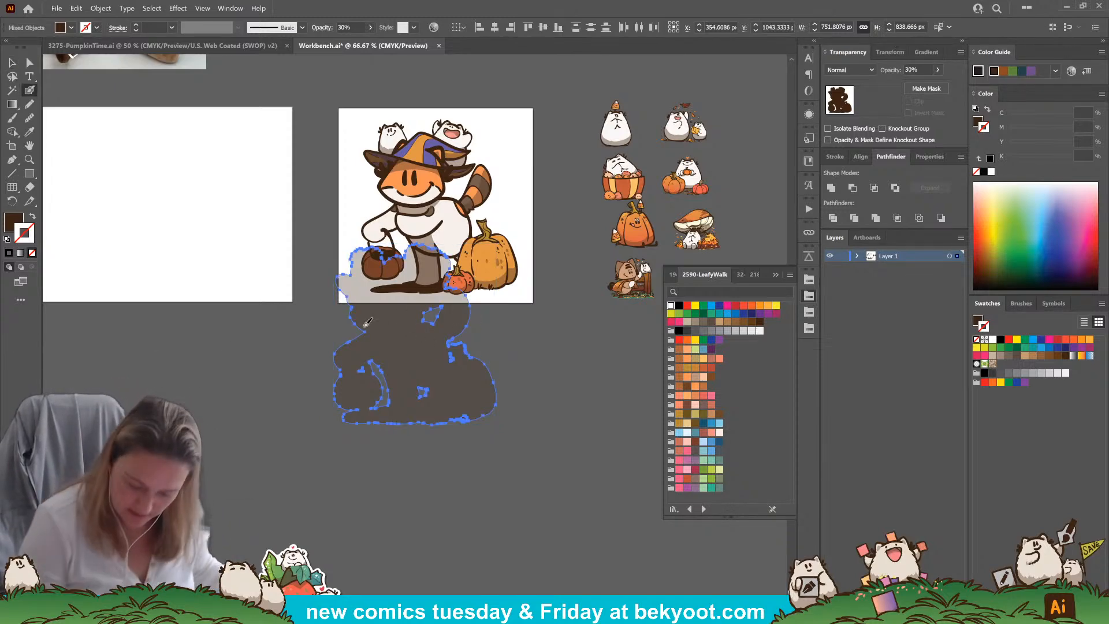
mouse_move(428, 323)
mouse_down()
mouse_move(445, 308)
mouse_move(419, 315)
mouse_up()
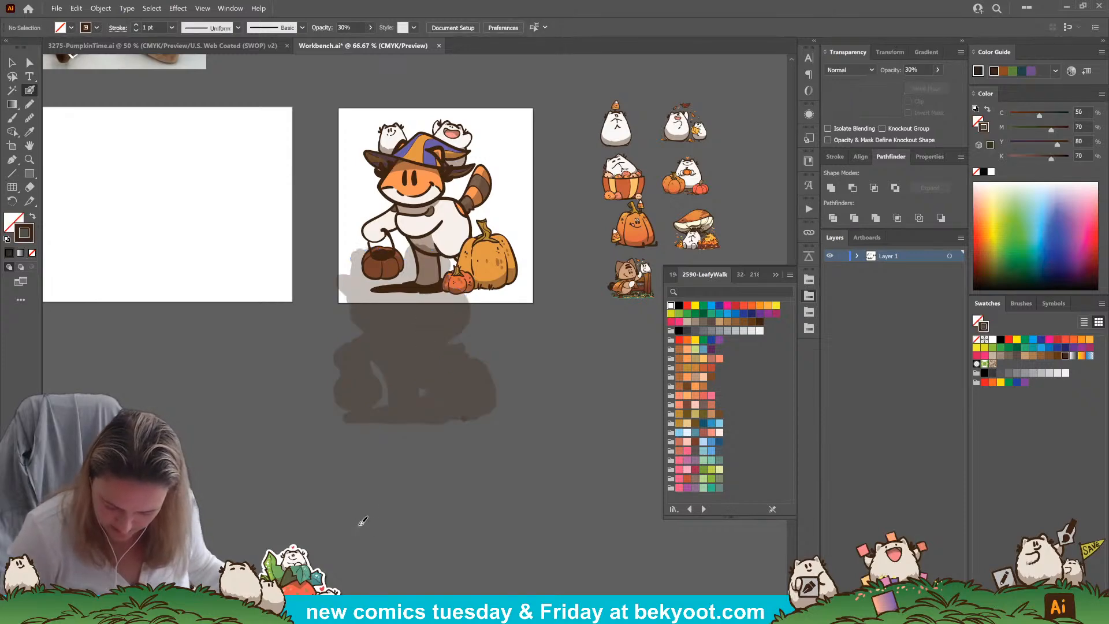
ctrl+click(421, 366)
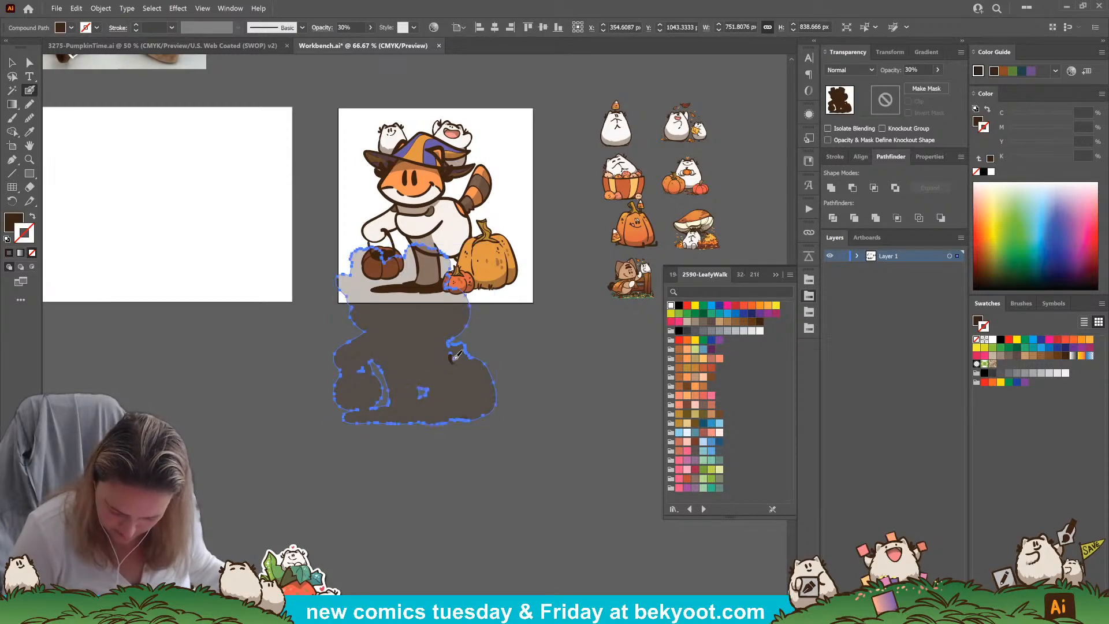
mouse_move(453, 351)
mouse_down()
mouse_move(420, 396)
mouse_move(427, 384)
mouse_move(415, 385)
mouse_move(436, 386)
mouse_move(427, 402)
mouse_up()
ctrl+click(481, 401)
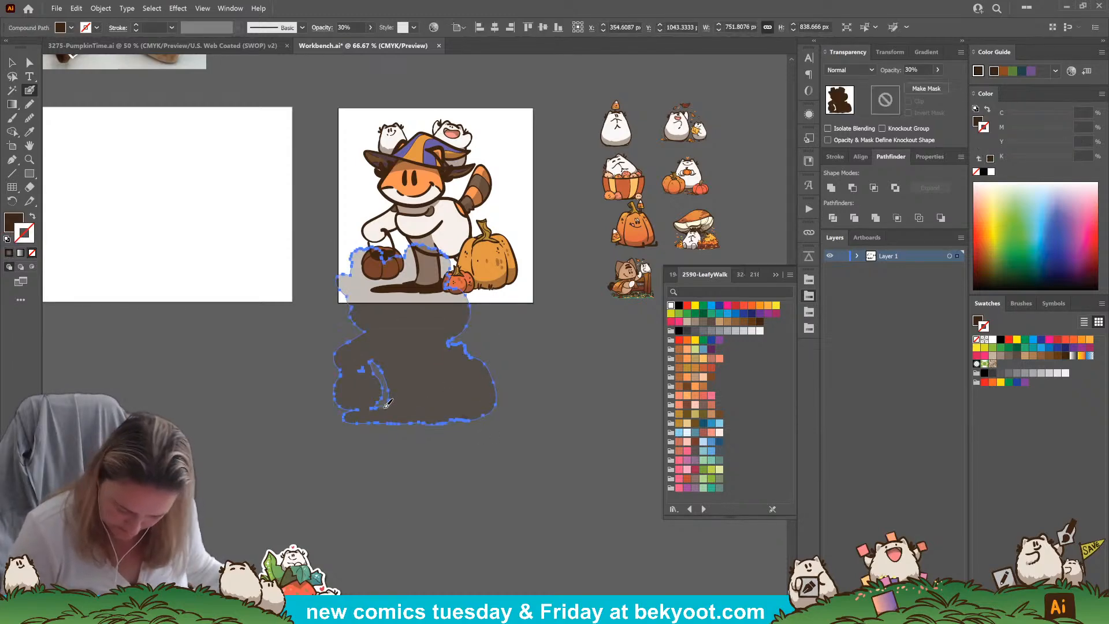
mouse_move(363, 368)
mouse_down()
mouse_move(381, 352)
mouse_move(373, 368)
mouse_move(386, 361)
mouse_move(375, 375)
mouse_move(392, 381)
mouse_move(374, 407)
mouse_move(396, 399)
mouse_move(383, 364)
mouse_move(379, 393)
mouse_move(373, 353)
mouse_move(386, 355)
mouse_move(395, 388)
mouse_up()
ctrl+click(414, 413)
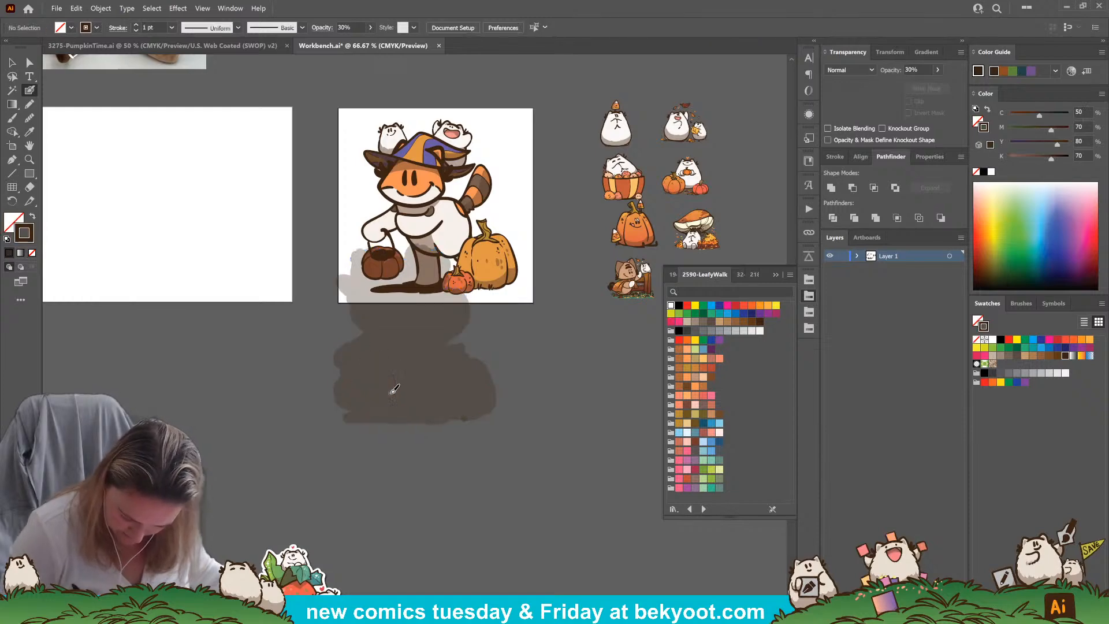
ctrl+click(418, 404)
Simplify the silhouette's path, reducing its anchor points for a smoother outline
drag(409, 457, 366, 494)
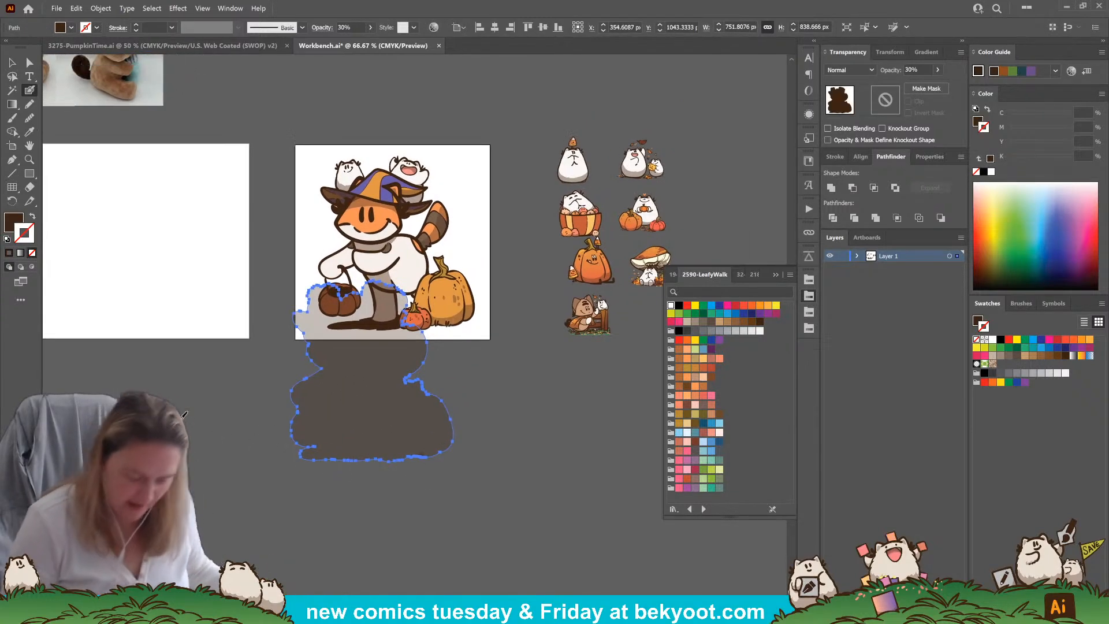
click(101, 9)
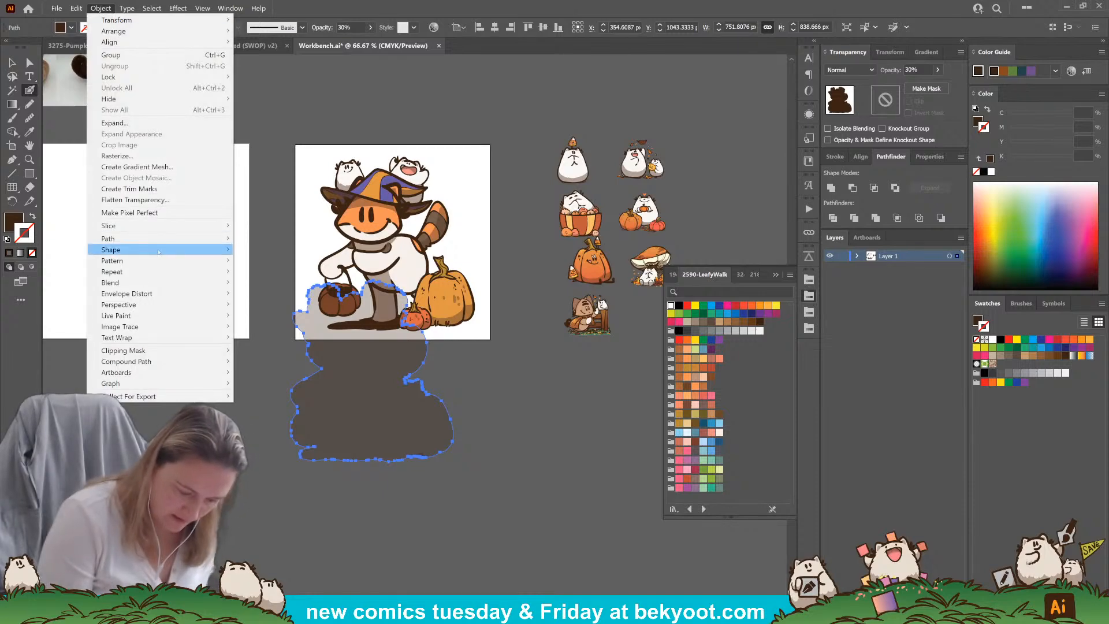
mouse_move(173, 238)
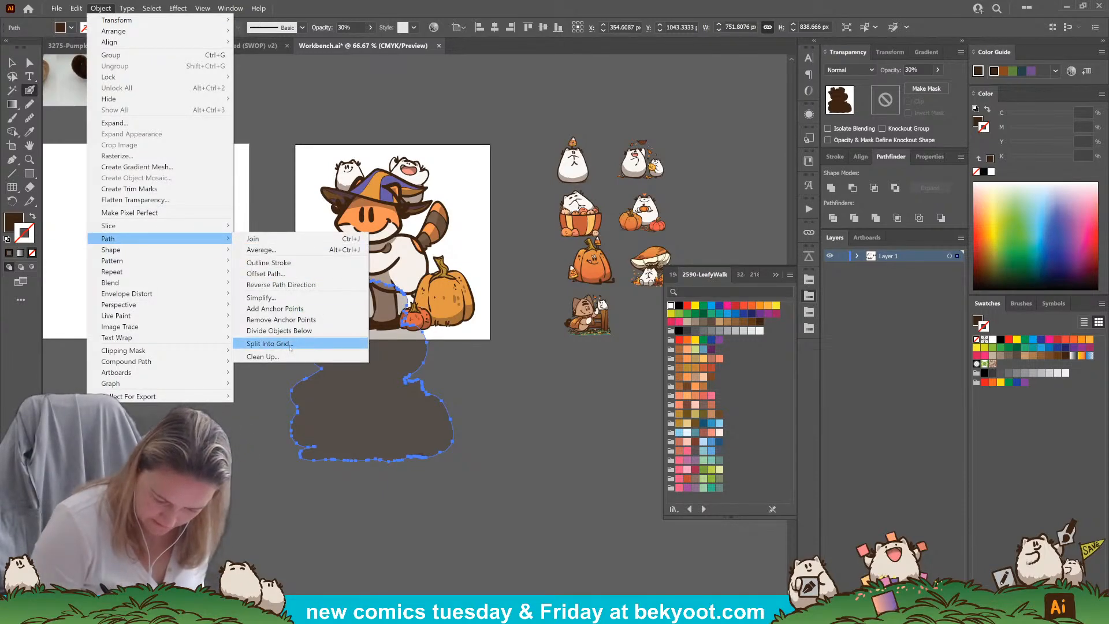
click(283, 298)
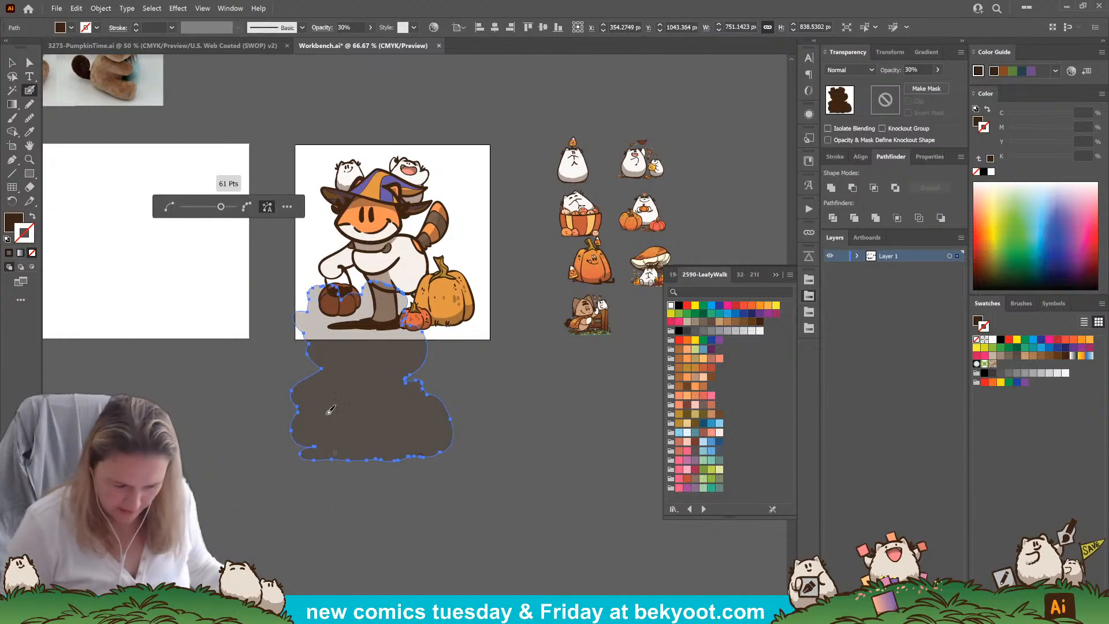
drag(220, 206, 205, 206)
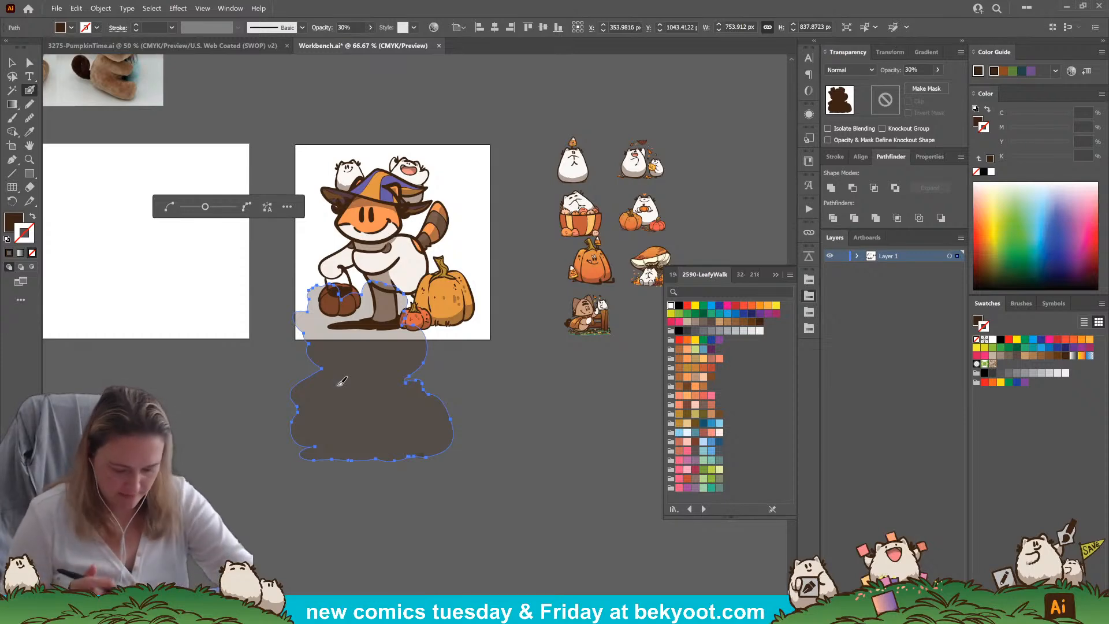
Move the silhouette over the fox artwork on its artboard, and delete the stray dark dot below the artboard
click(13, 61)
drag(381, 433, 408, 303)
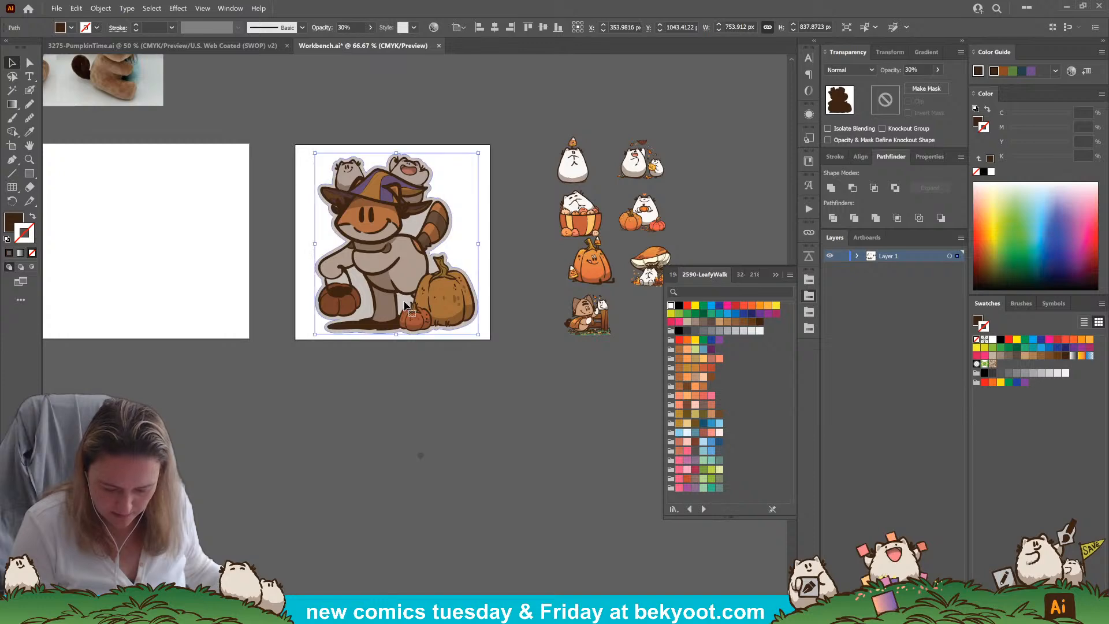
click(29, 117)
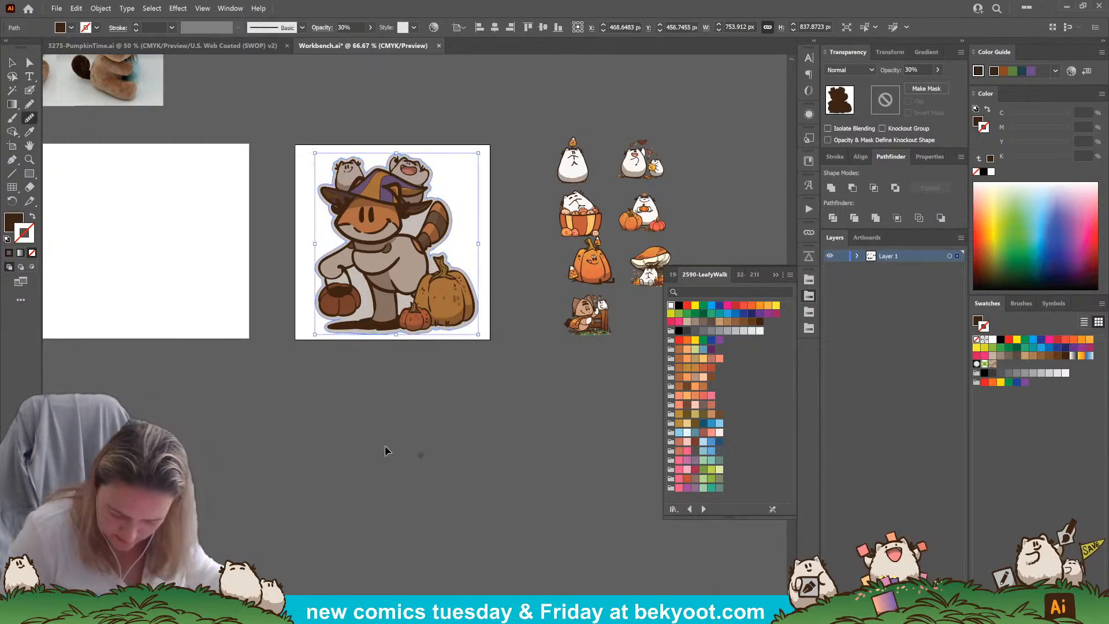
click(421, 455)
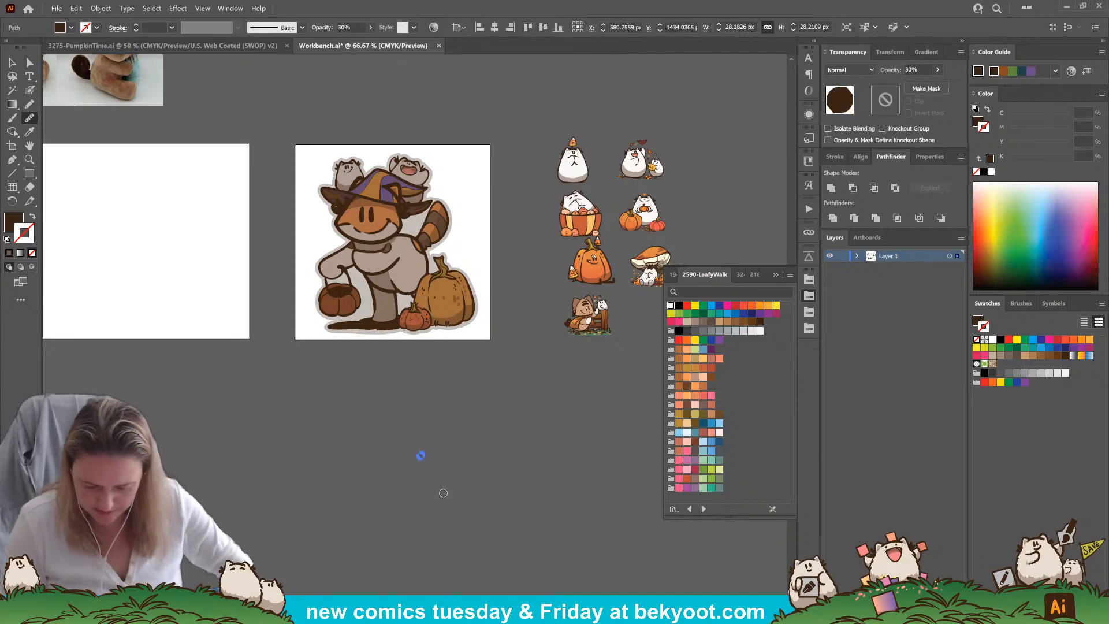
key(Delete)
Send the silhouette to the back, behind the fox artwork
key(v)
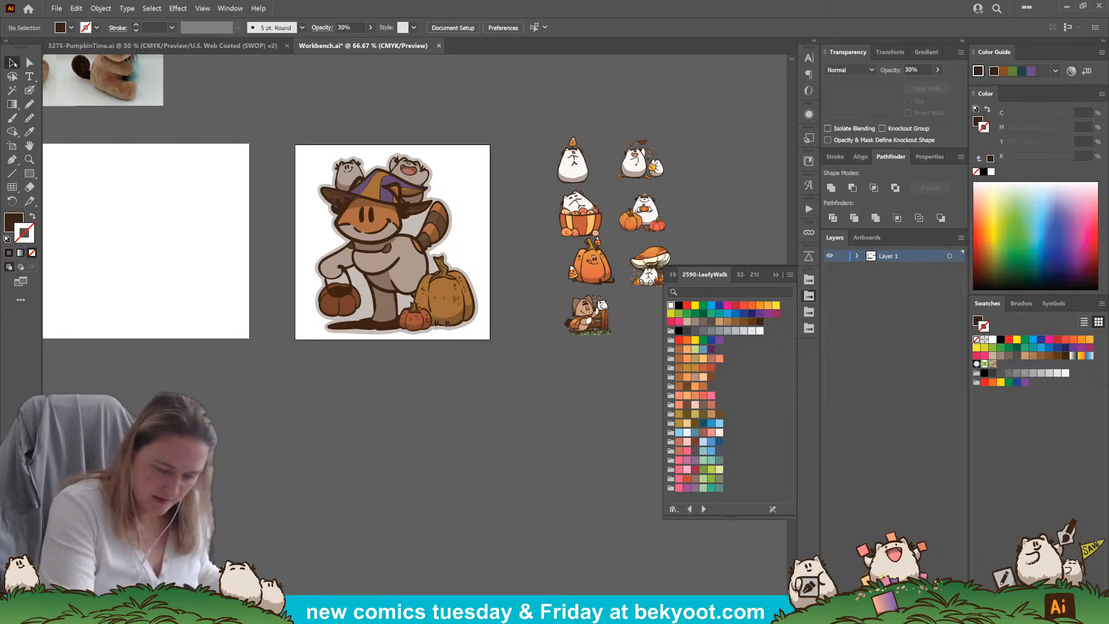
click(403, 273)
key(ctrl+shift+bracketleft)
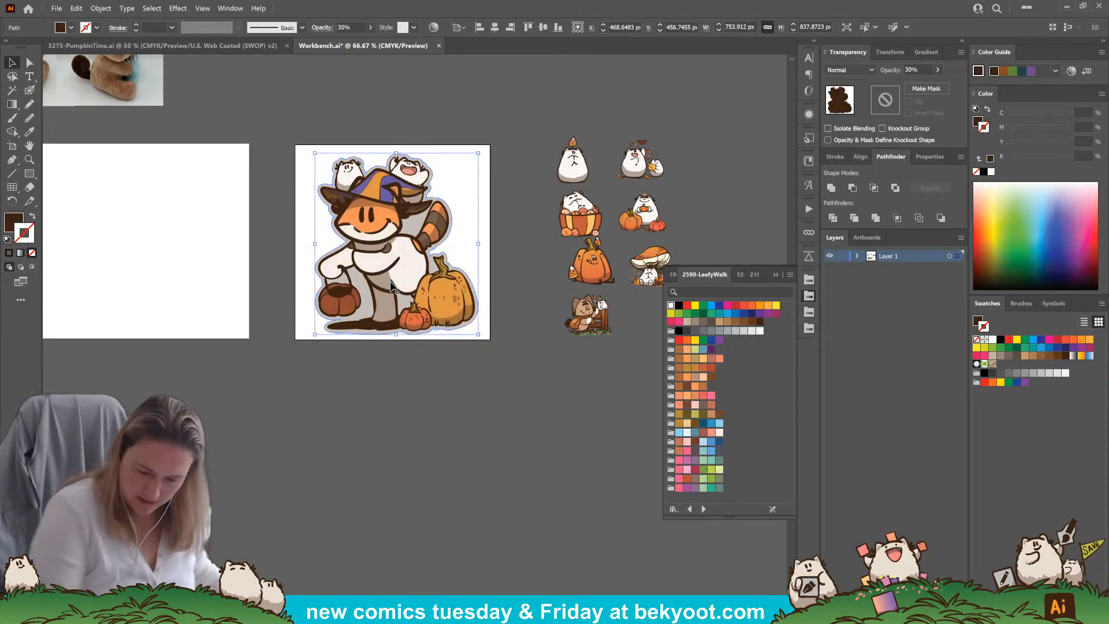
scroll(391, 285, down, 5)
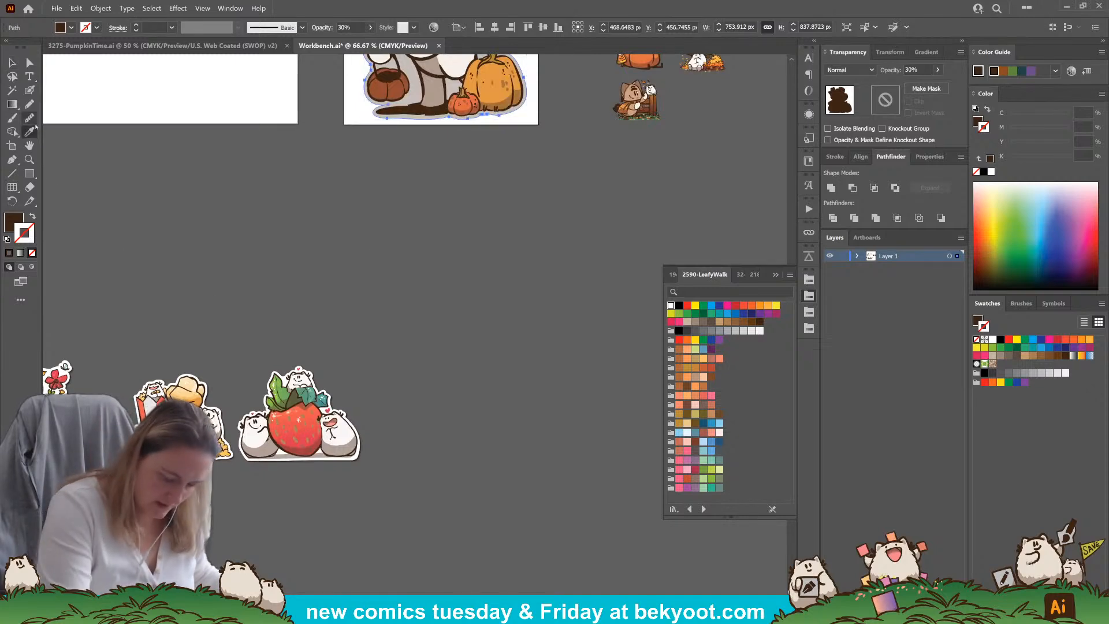
Copy the strawberry sticker's white backing fill onto the silhouette and add a Multiply drop shadow at 75% opacity, 7 px offsets and 5 px blur
click(358, 457)
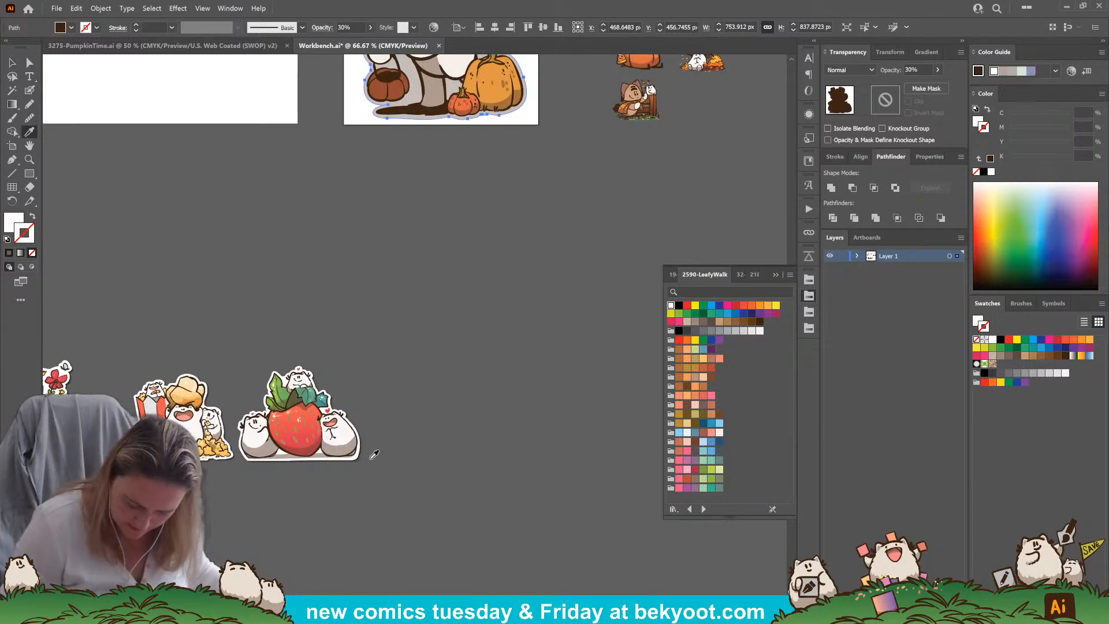
click(347, 459)
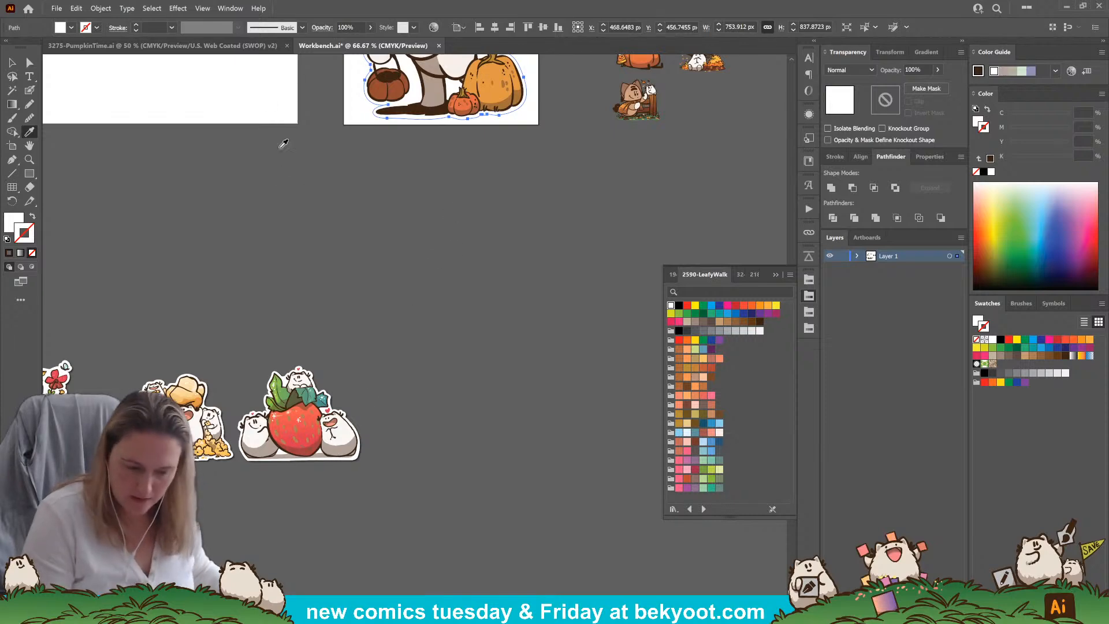
click(178, 8)
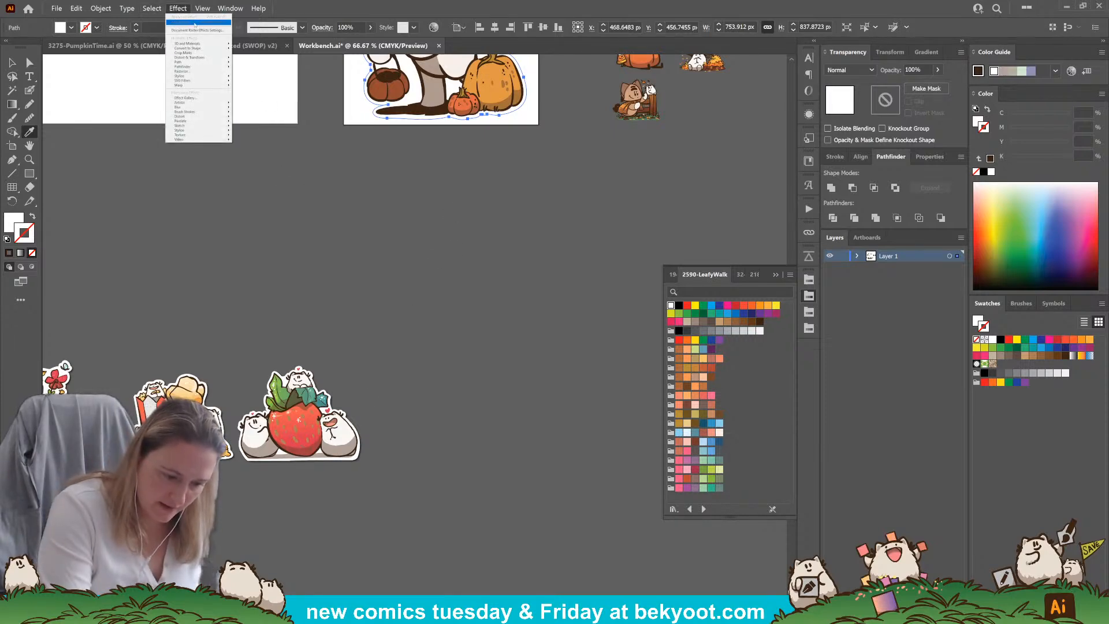
mouse_move(202, 75)
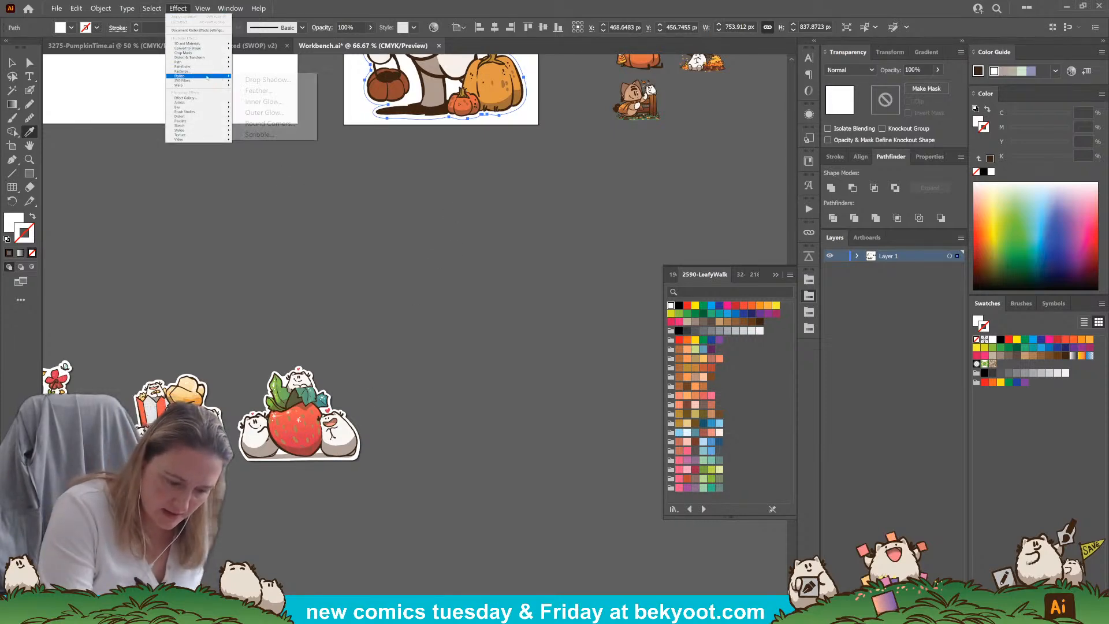
click(266, 79)
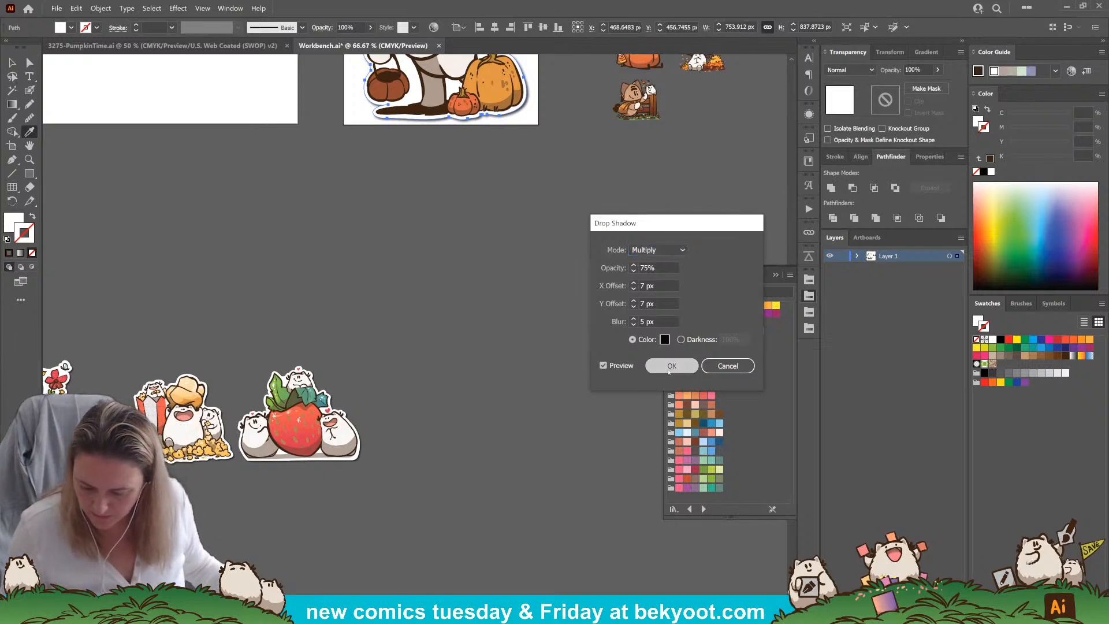
click(670, 366)
drag(540, 198, 434, 396)
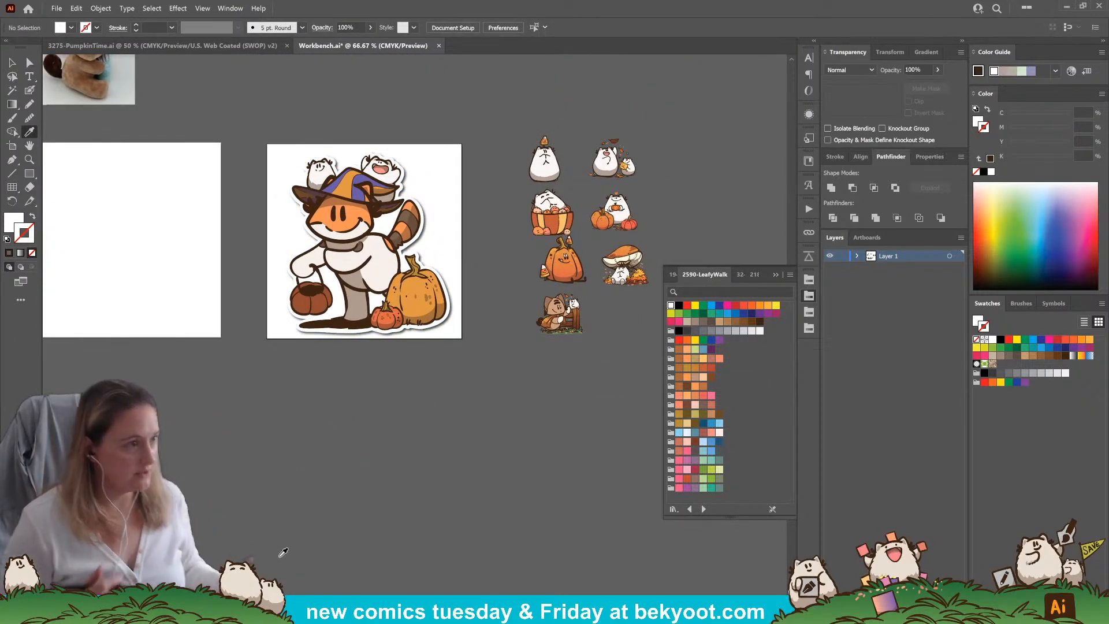
Inspect the Drop Shadow effect's settings in the current appearance without changing them
key(v)
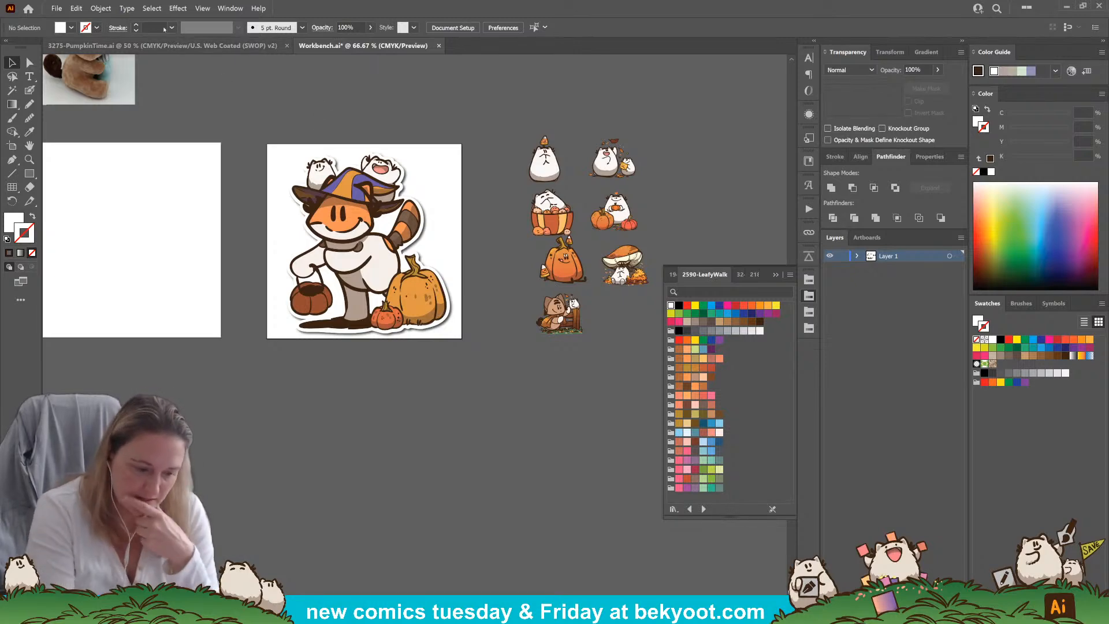
click(809, 114)
click(715, 201)
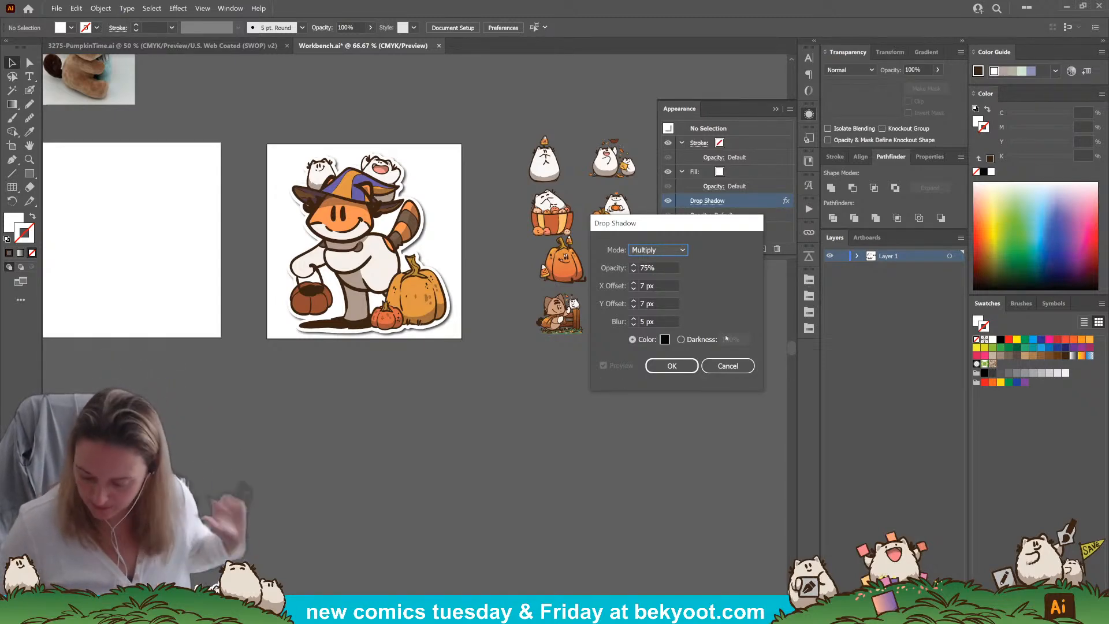
click(729, 366)
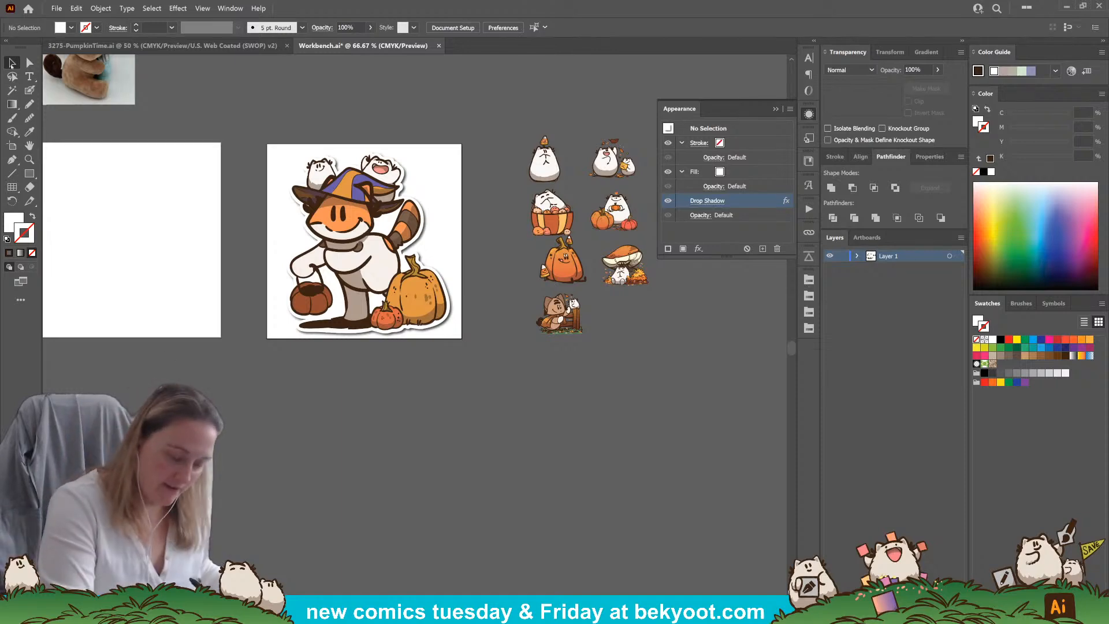
Start a Save for Web export of the fox sticker artboard as PNG-24 with transparency off
scroll(440, 379, up, 1)
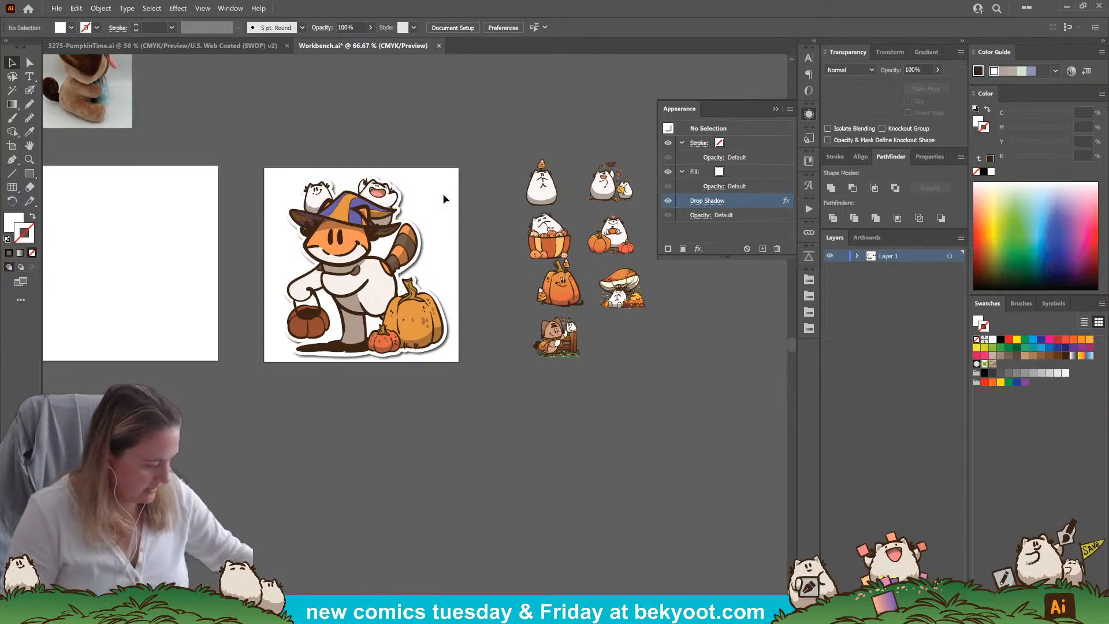
key(ctrl+alt+shift+s)
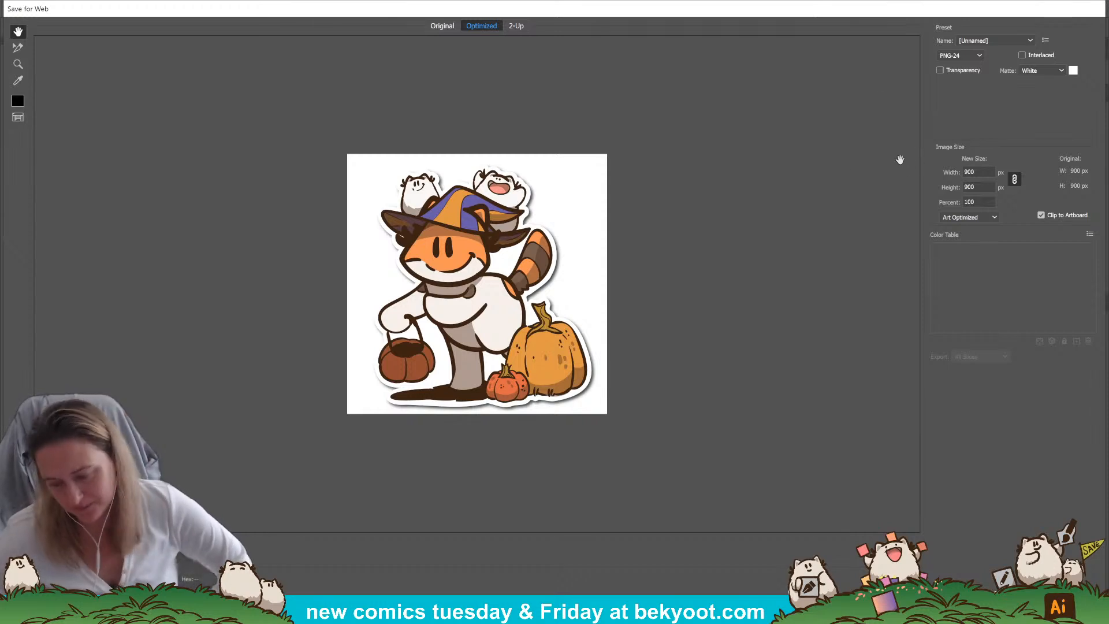
click(940, 70)
click(940, 71)
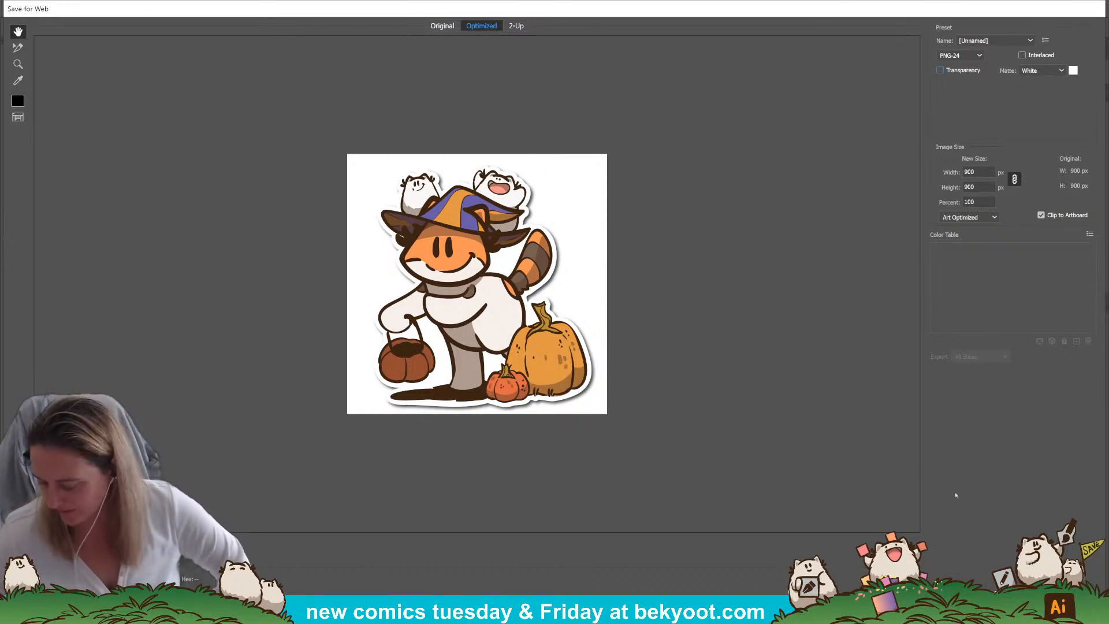
key(Return)
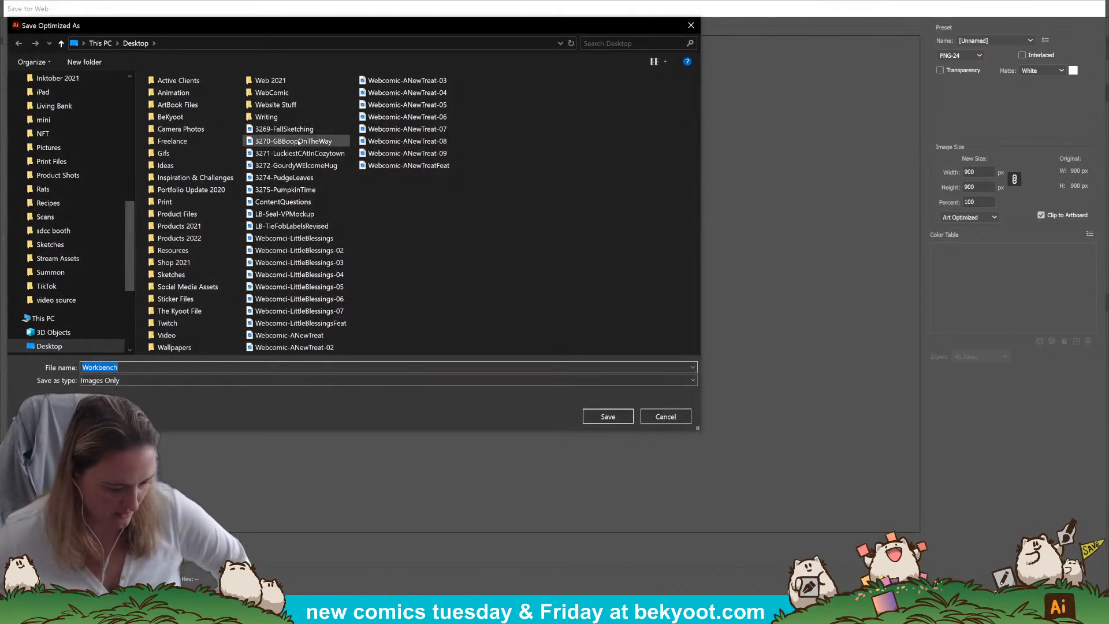
double_click(177, 263)
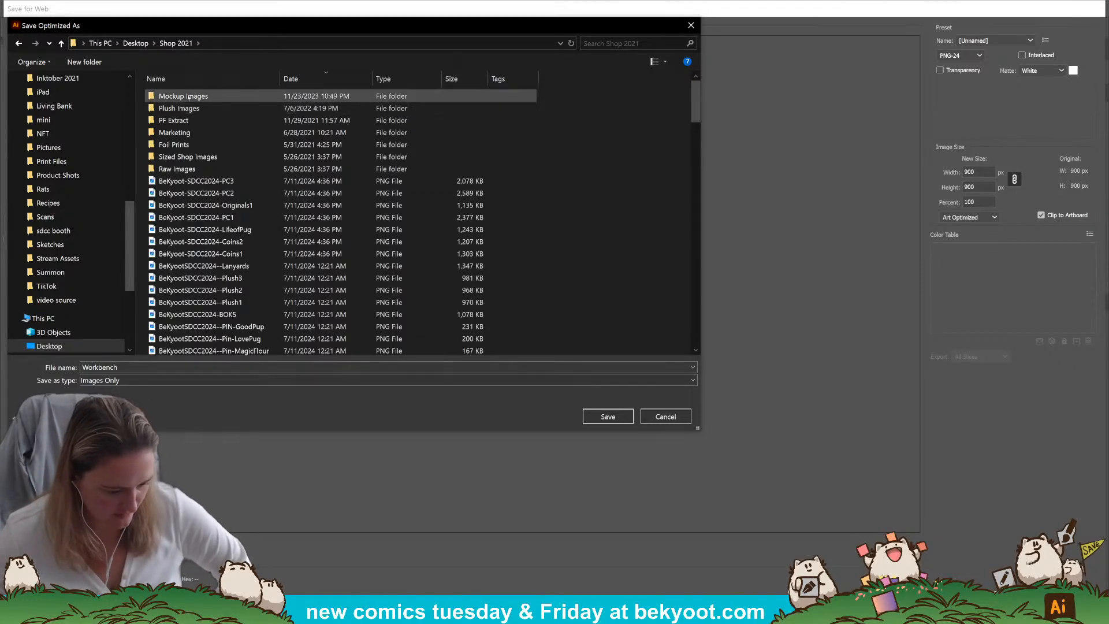
click(187, 156)
drag(187, 156, 186, 164)
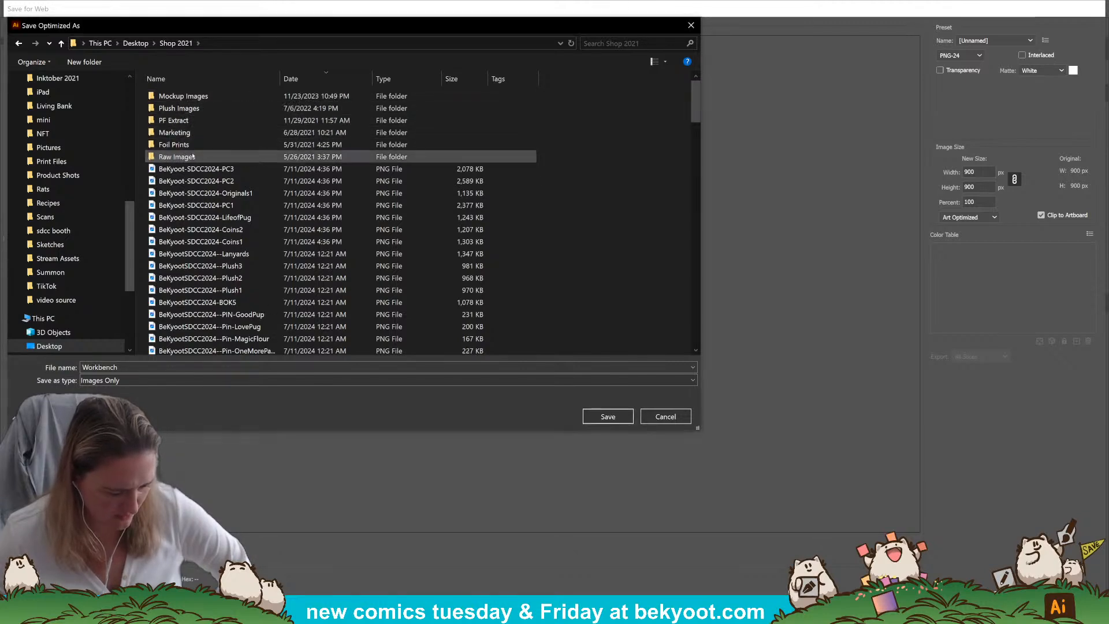
right_click(245, 141)
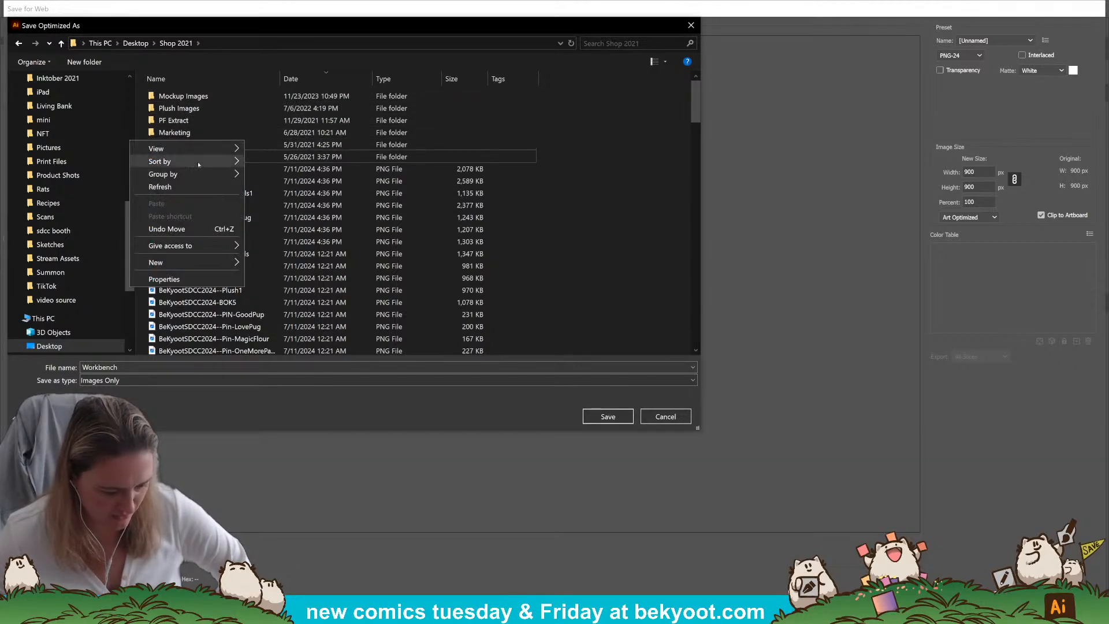
click(184, 231)
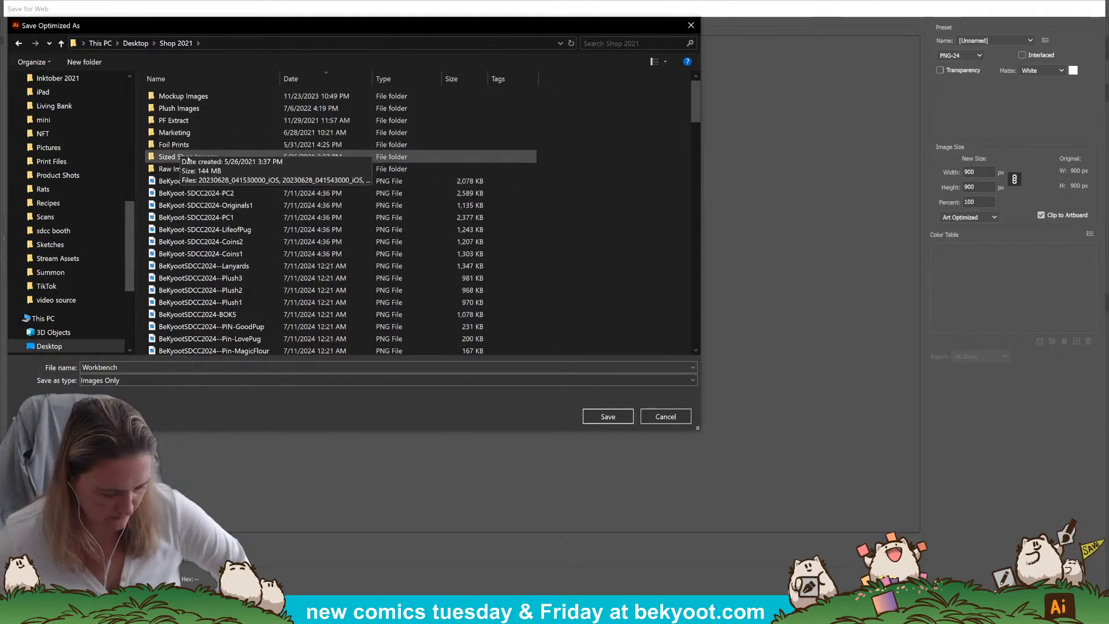
double_click(169, 157)
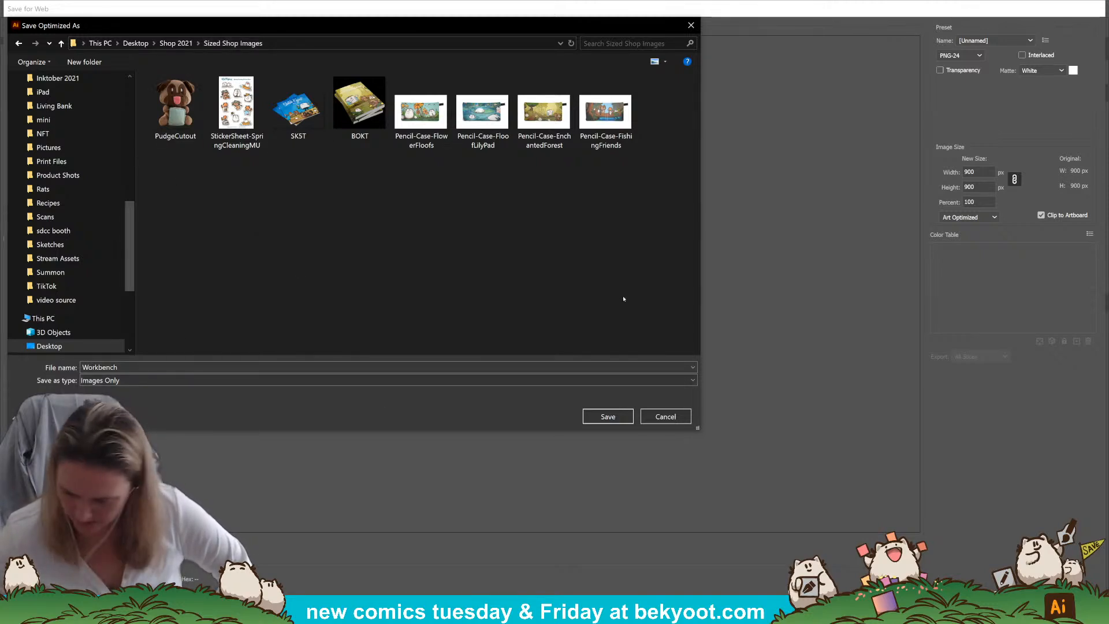
click(151, 367)
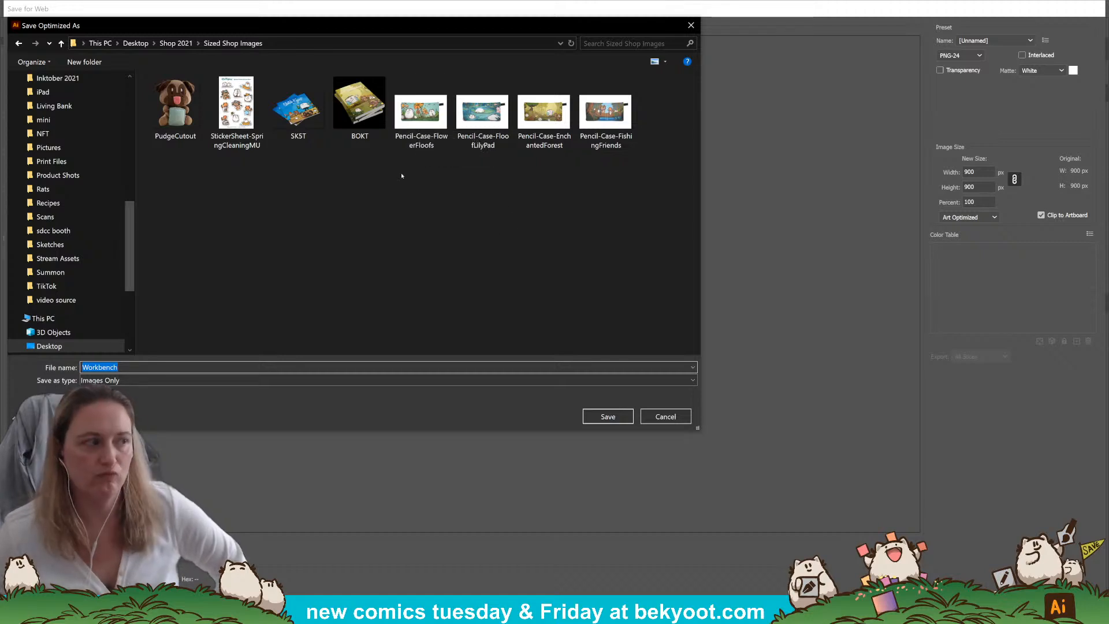
key(Escape)
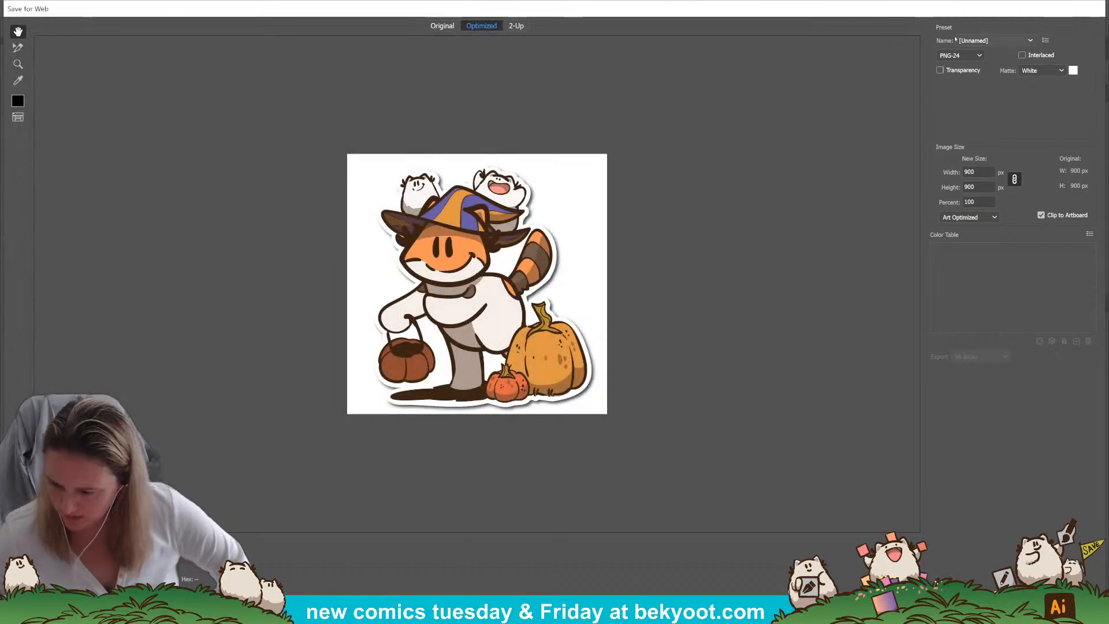
Set the web export format to JPEG with a quality of 65%
click(959, 54)
click(952, 68)
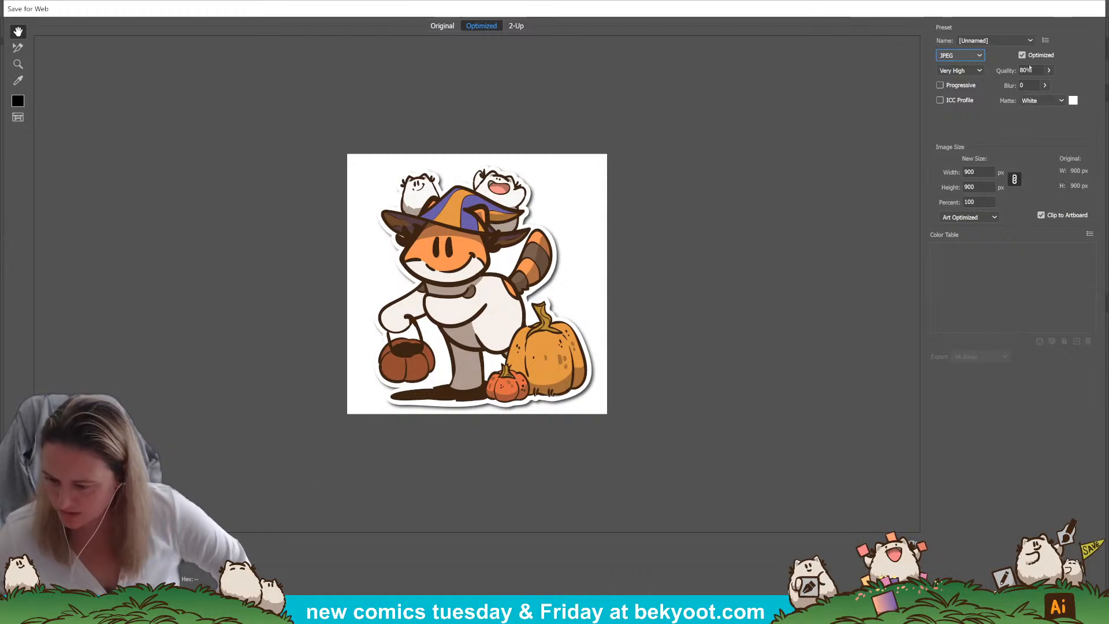
click(1027, 71)
text(6)
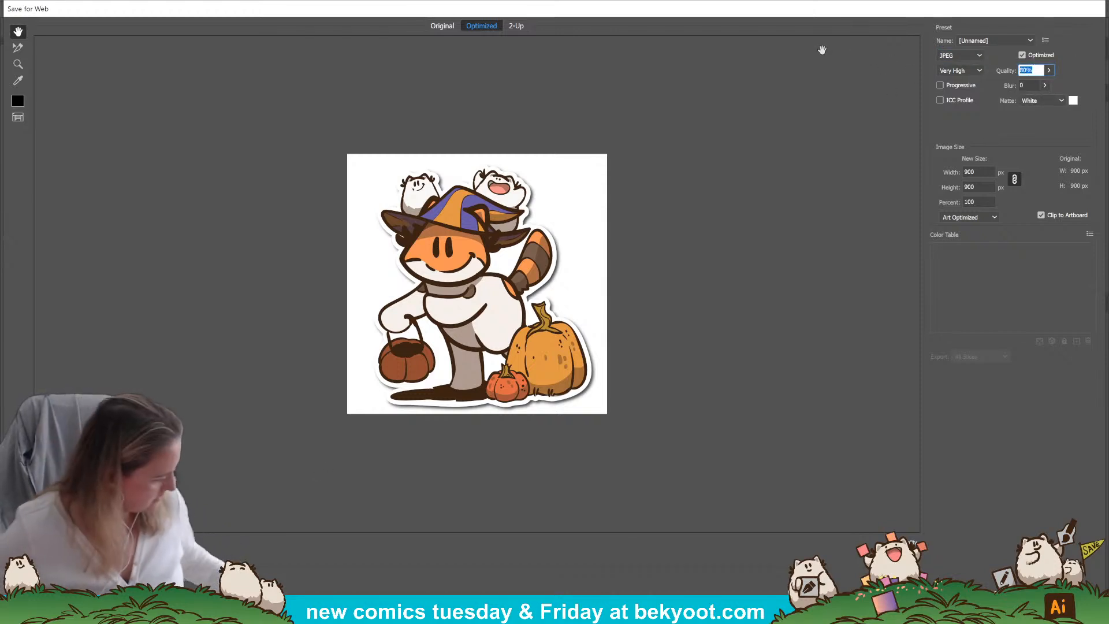
text(5)
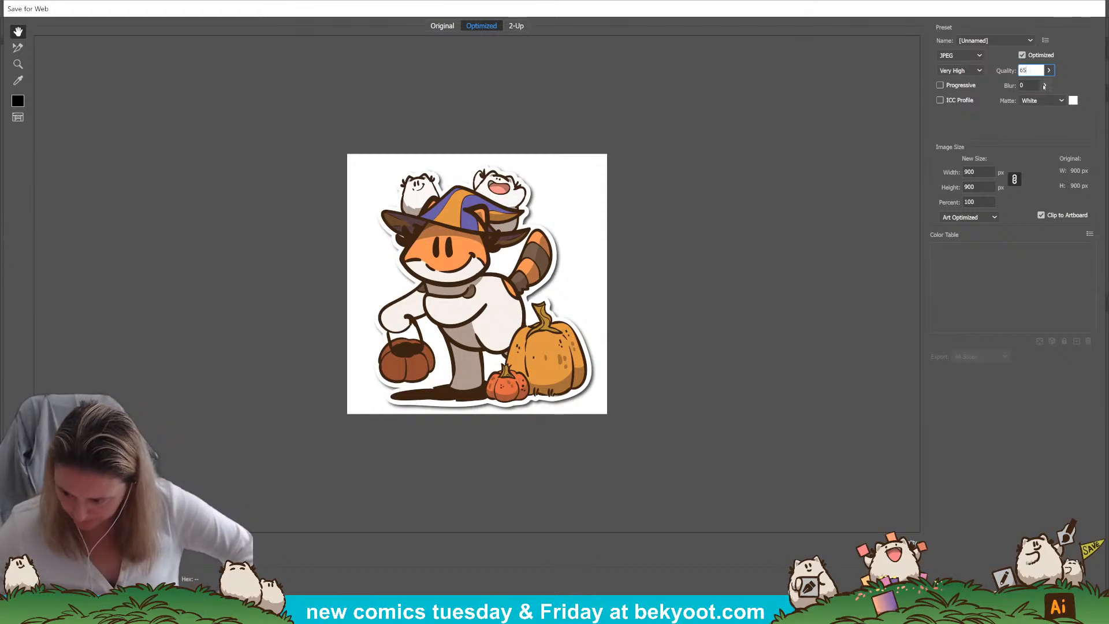
click(986, 171)
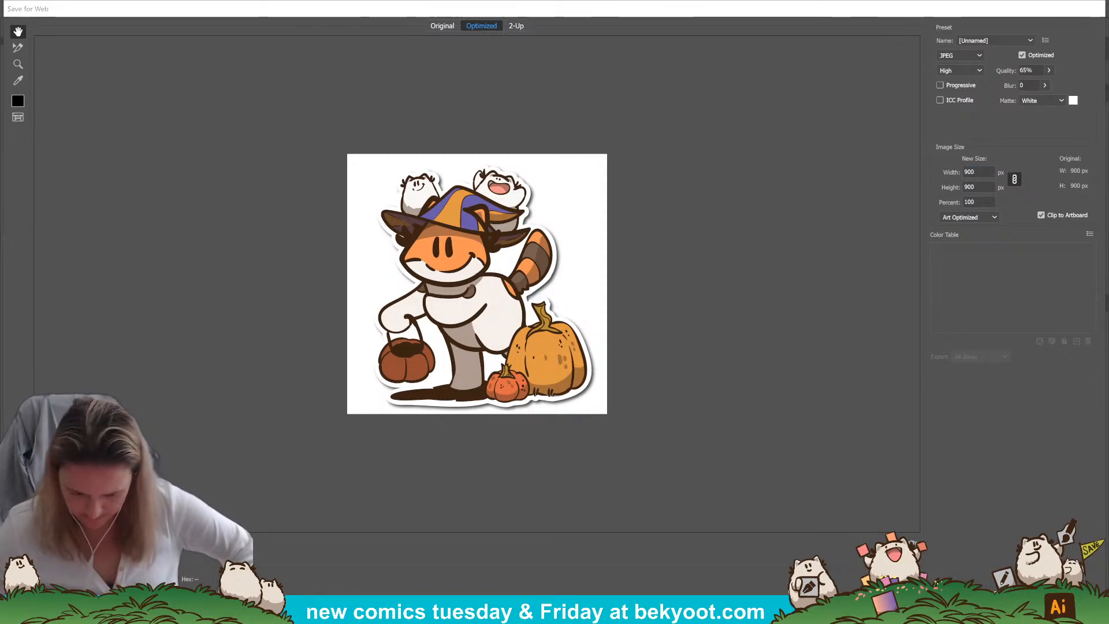
Proceed to saving the JPEG and choose the Sized Shop Images folder inside Shop 2021 as the destination
key(Return)
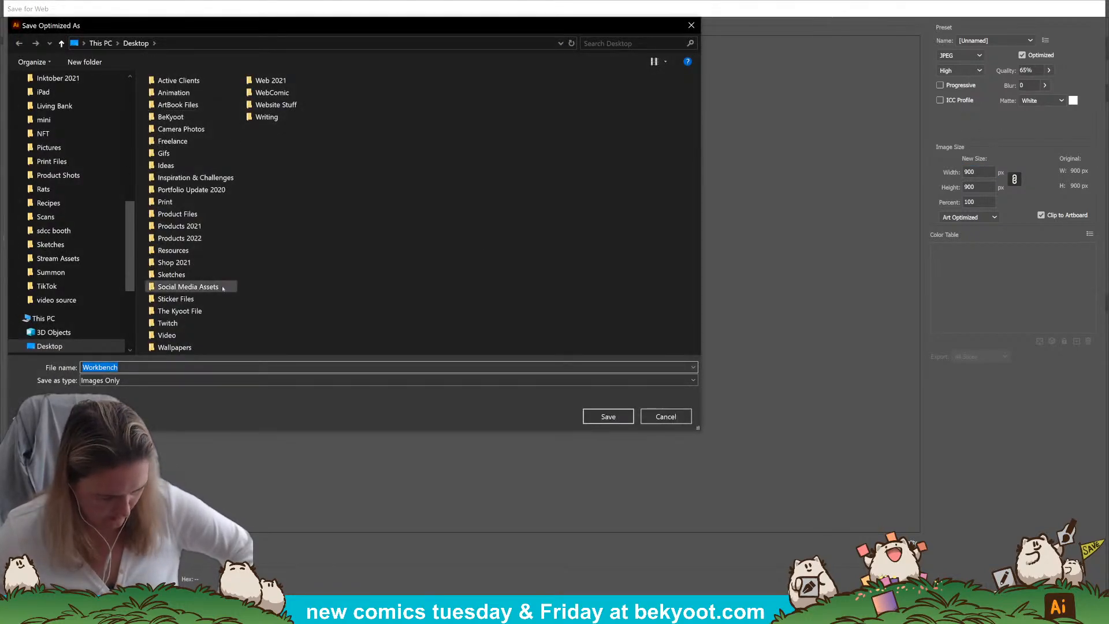
click(196, 265)
double_click(195, 265)
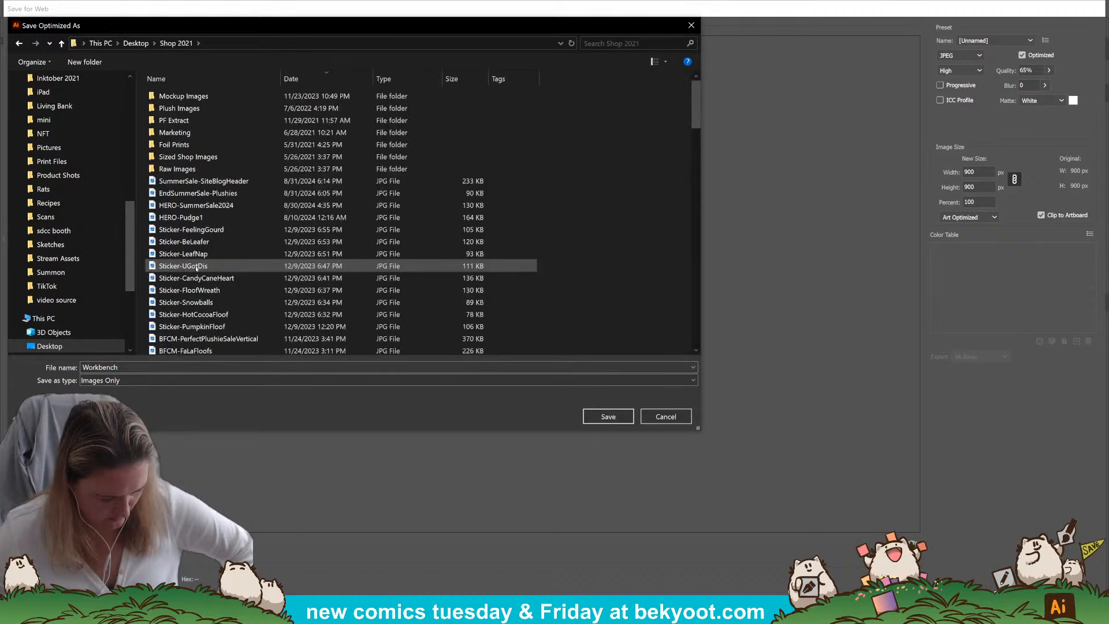
double_click(193, 156)
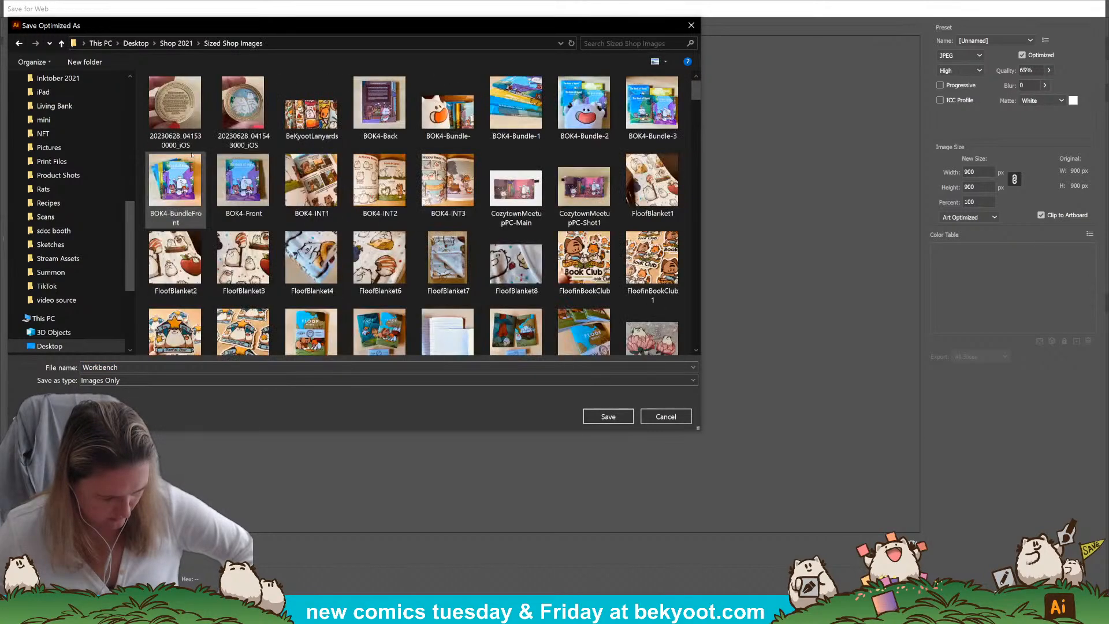
Look through the existing images in the Sized Shop Images folder to check how sticker files are named
scroll(583, 191, down, 10)
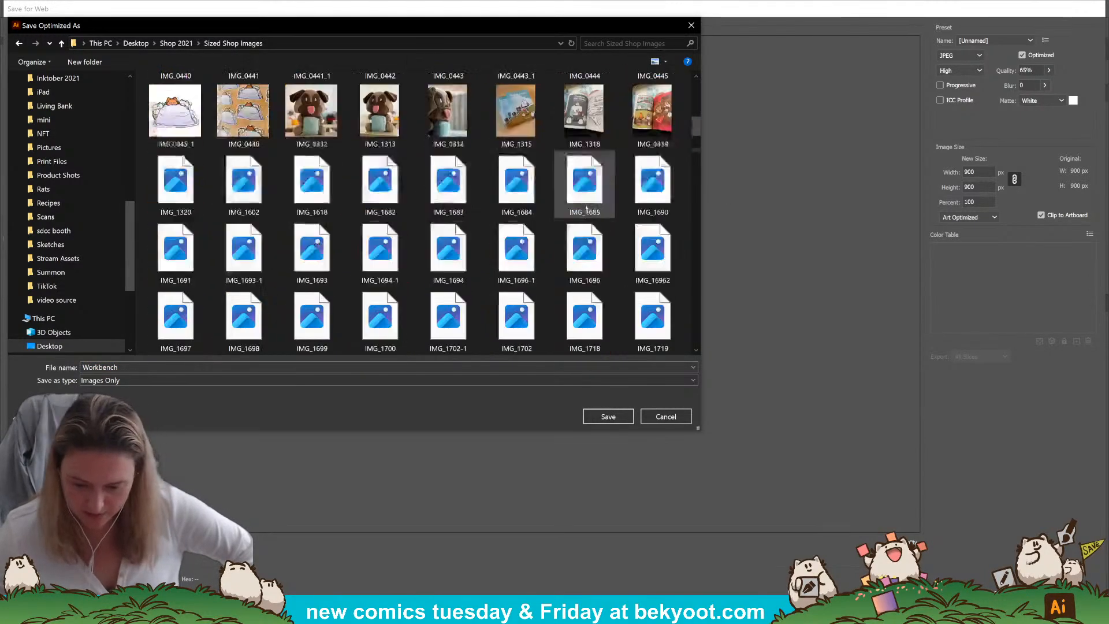
scroll(520, 213, up, 5)
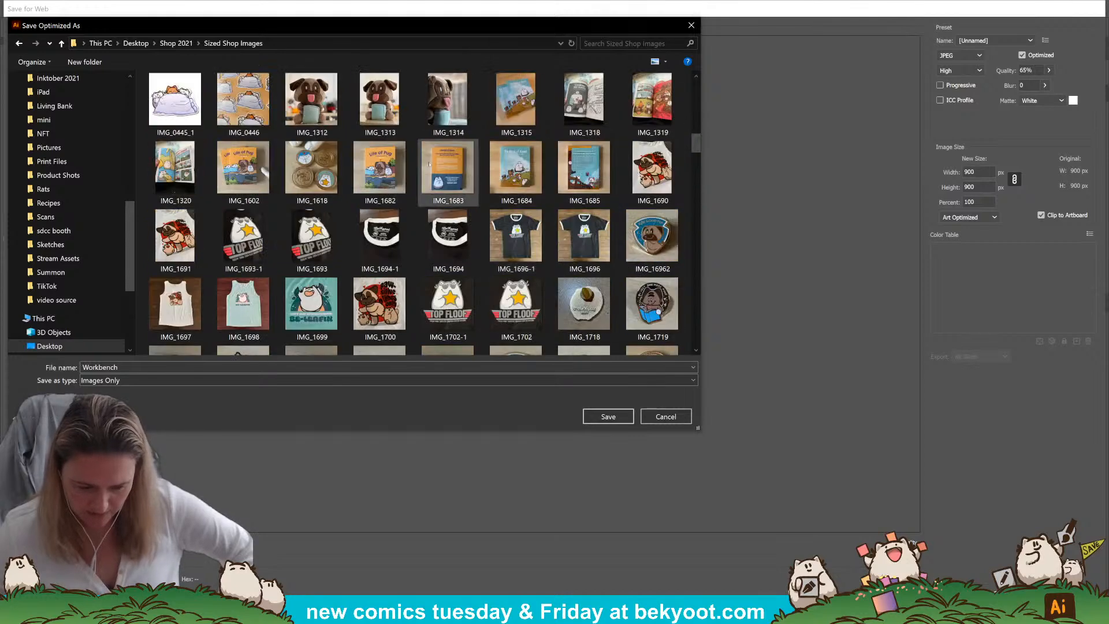
scroll(371, 213, down, 5)
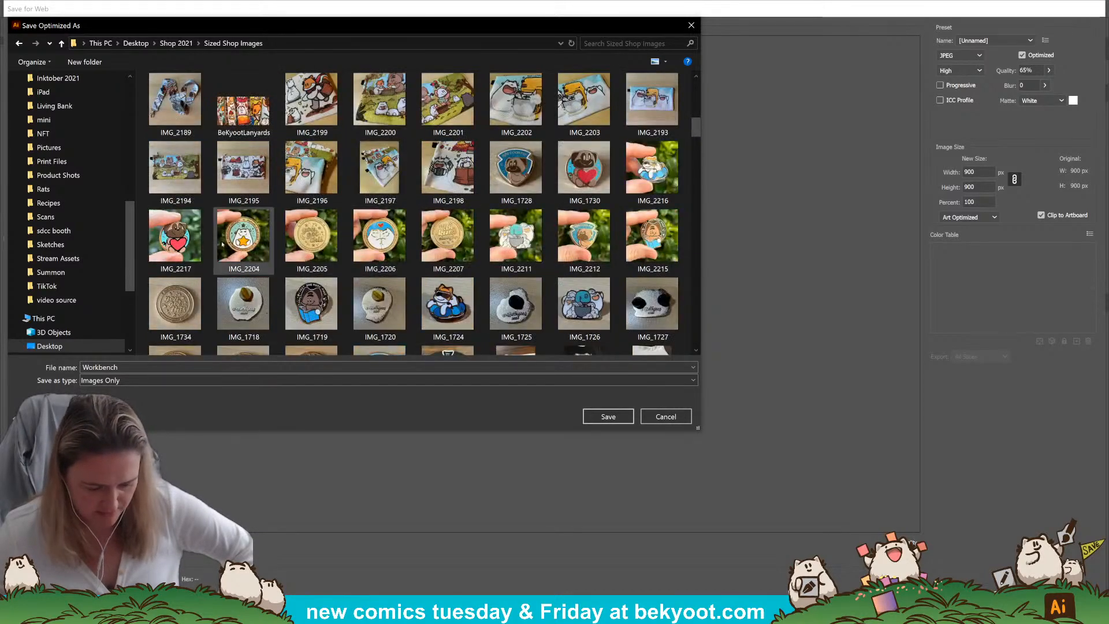
scroll(562, 180, down, 5)
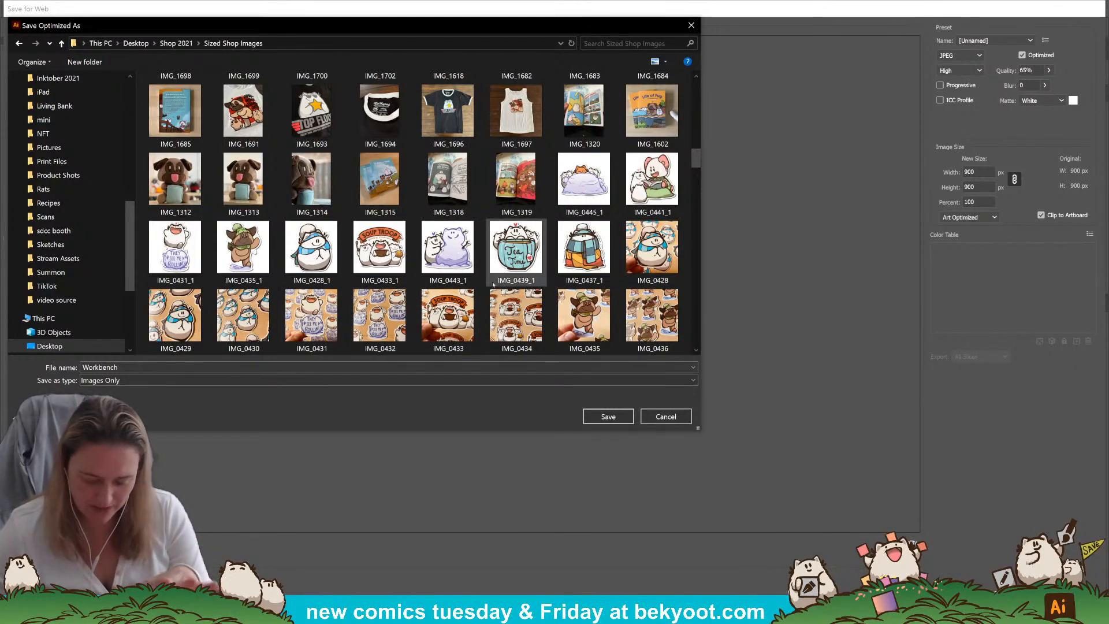
drag(694, 154, 698, 163)
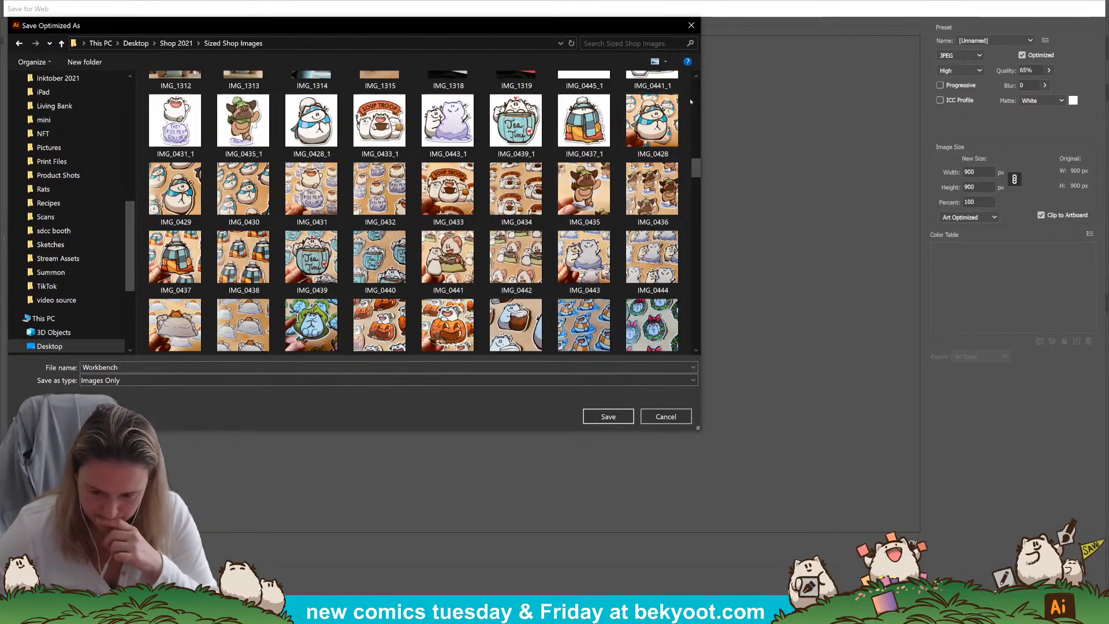
scroll(612, 173, down, 2)
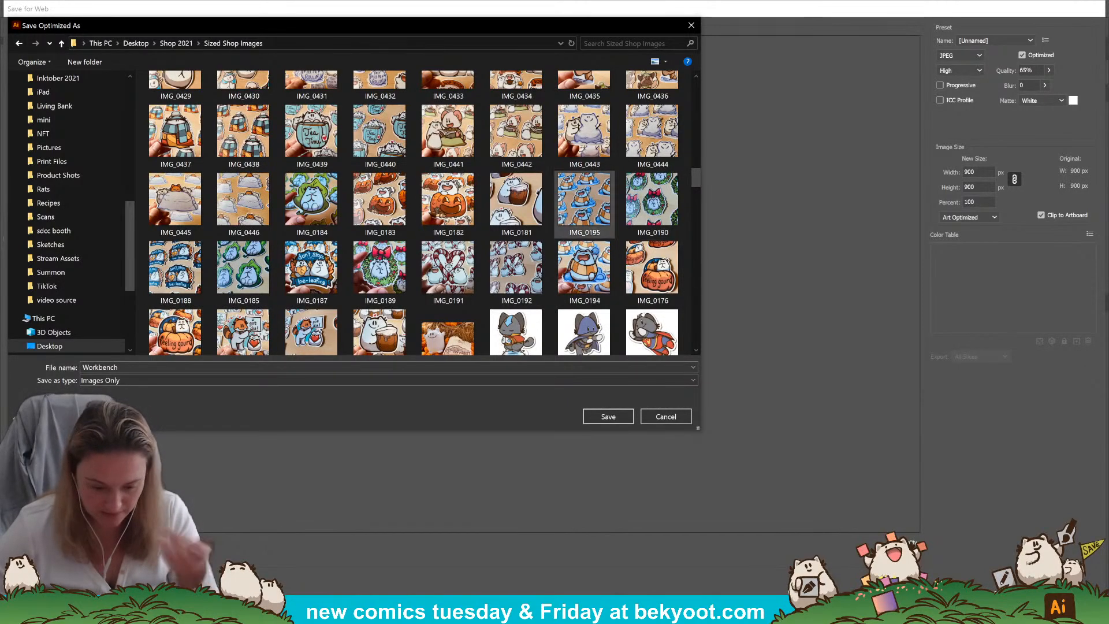
drag(700, 176, 694, 206)
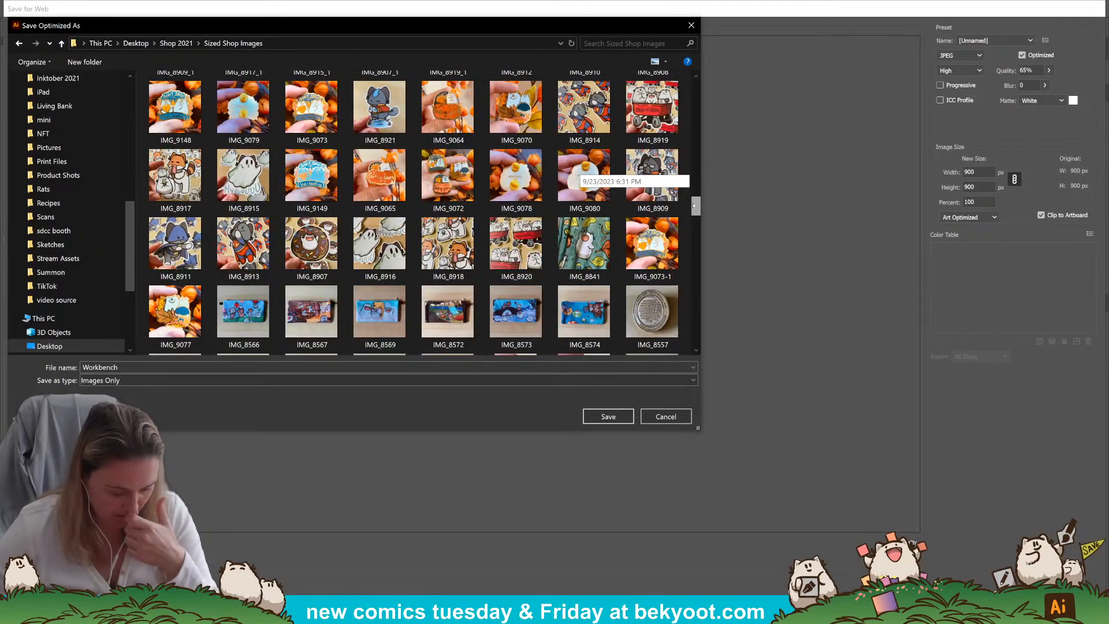
drag(696, 205, 697, 208)
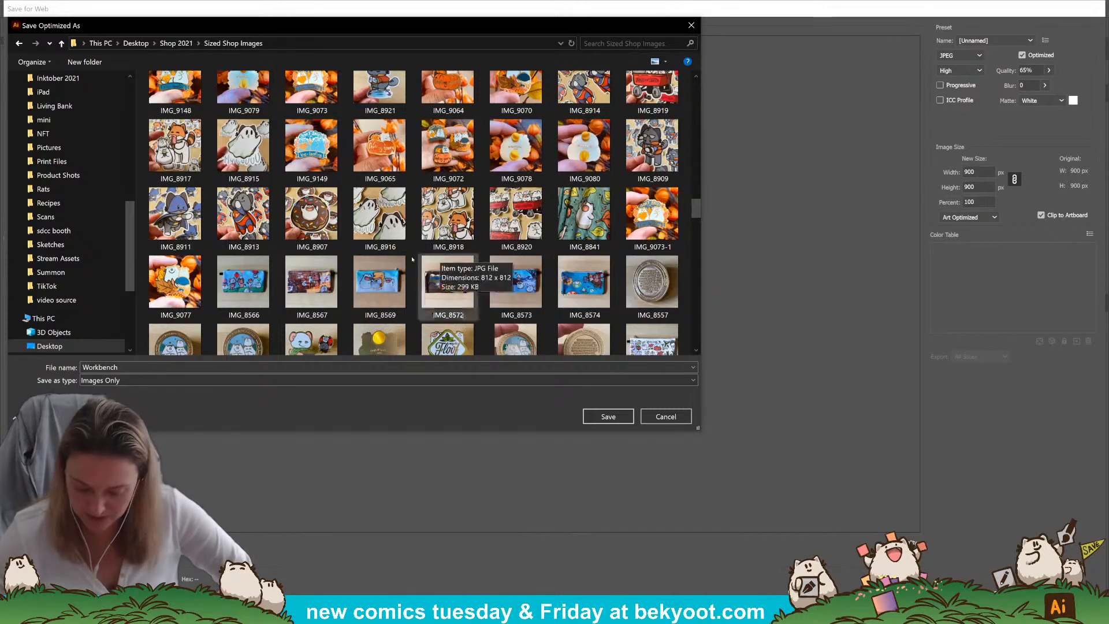
drag(697, 212, 706, 236)
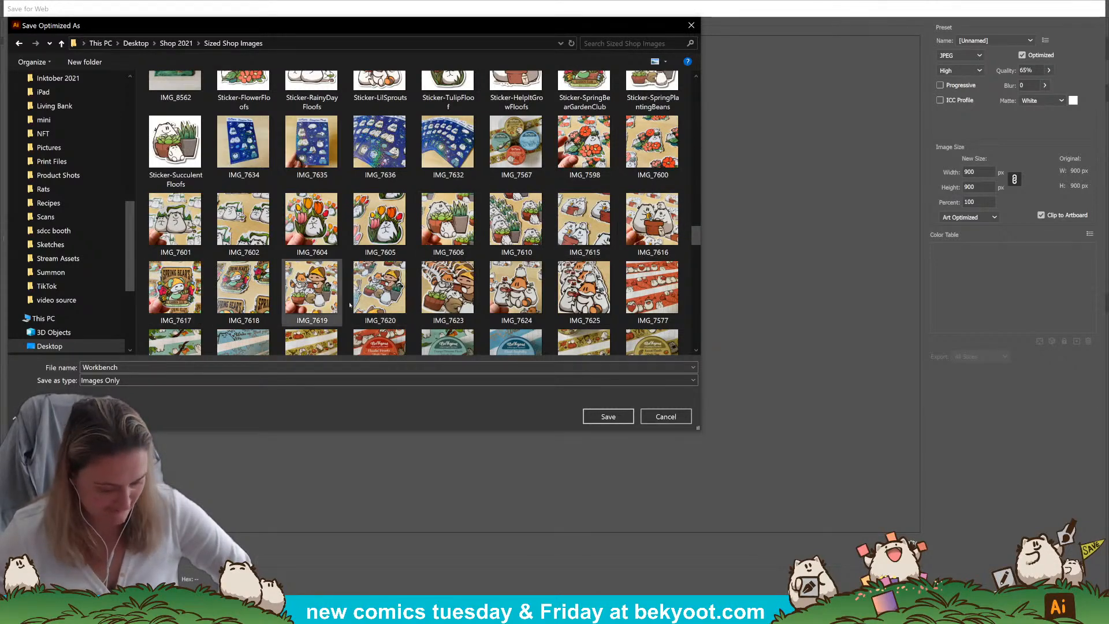
drag(696, 237, 701, 261)
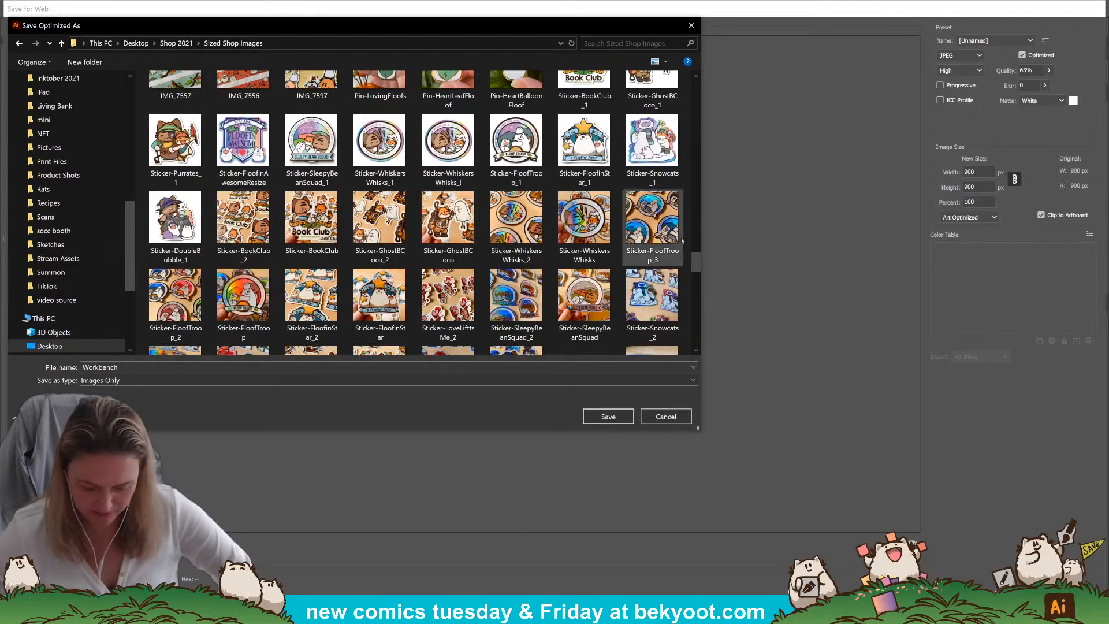
mouse_move(697, 270)
mouse_down()
mouse_move(707, 306)
mouse_move(704, 269)
mouse_up()
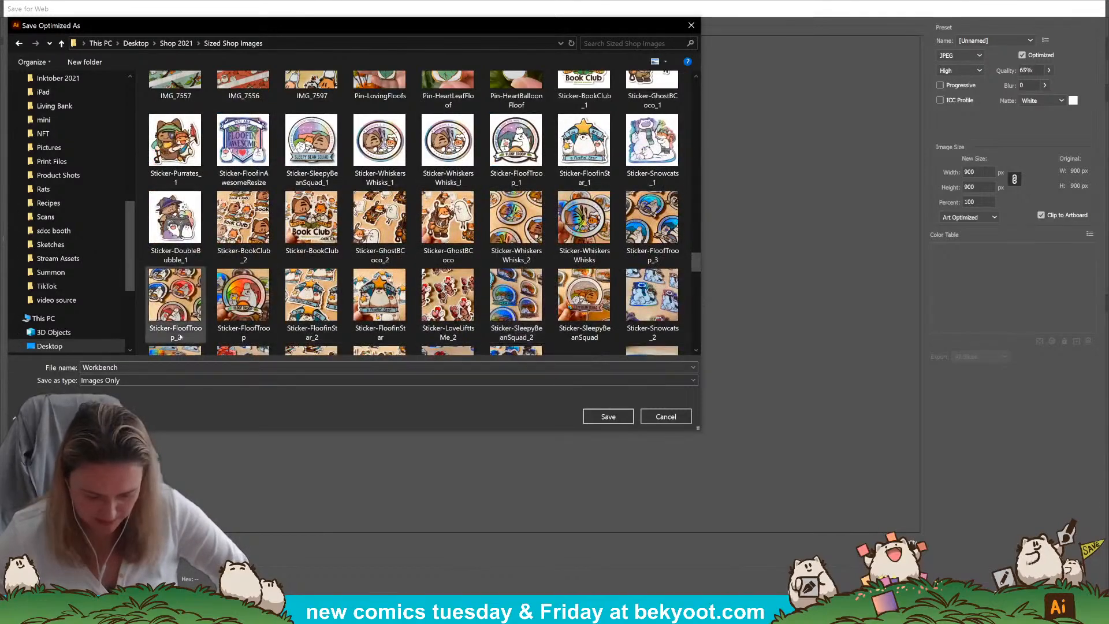
Name the exported JPEG Sticker-CocoTrickTReat and save it in the Sized Shop Images folder
click(152, 368)
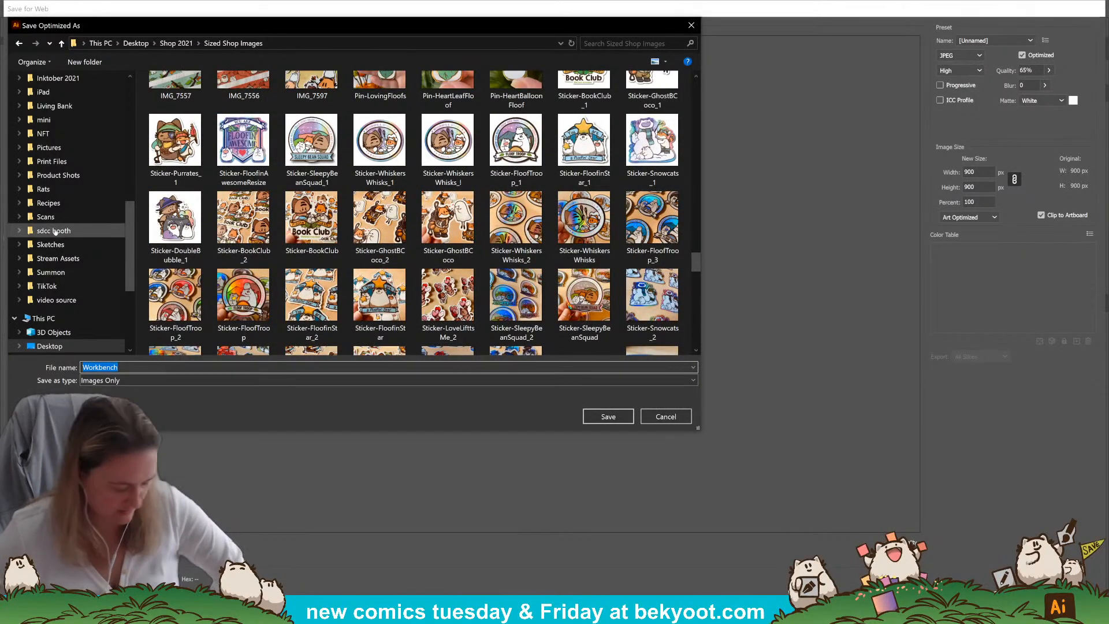
text(Sti)
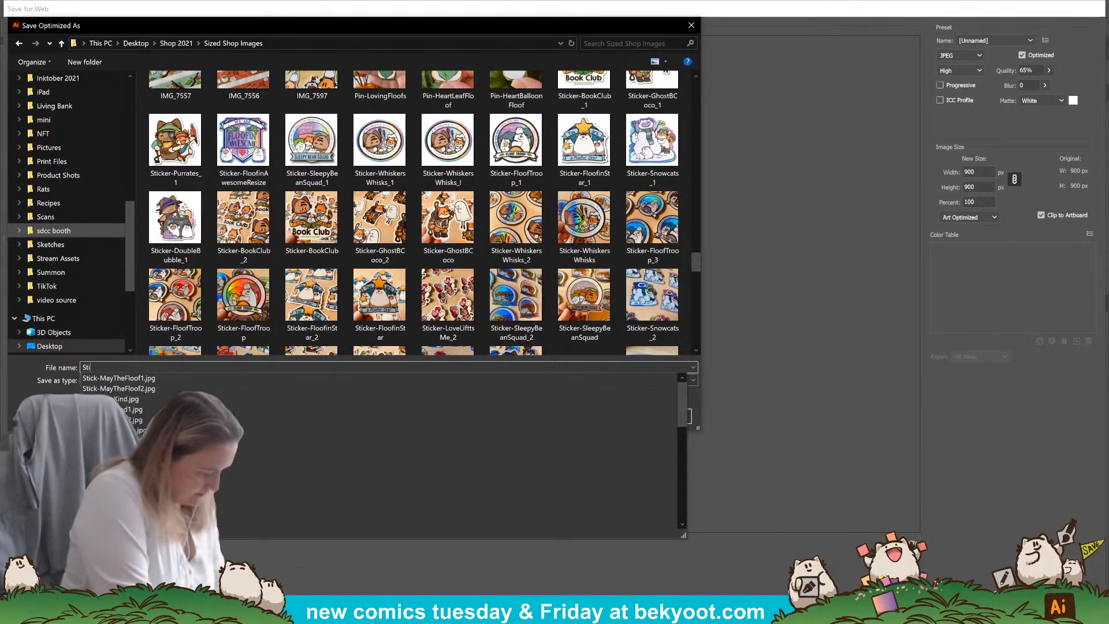
text(cker-CocoTrickTReat)
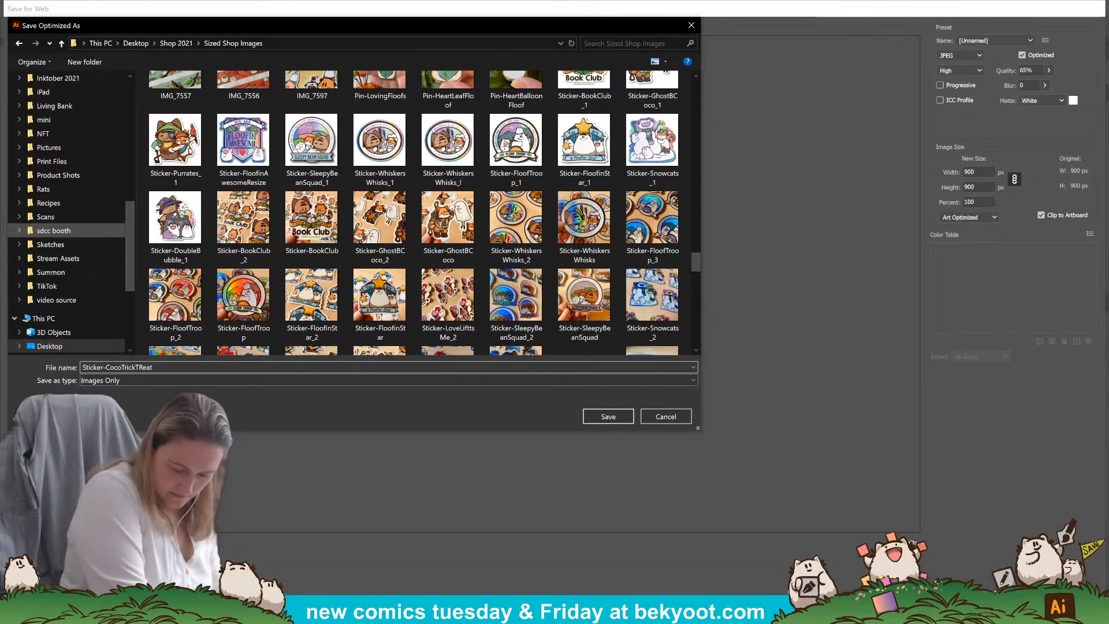
key(Return)
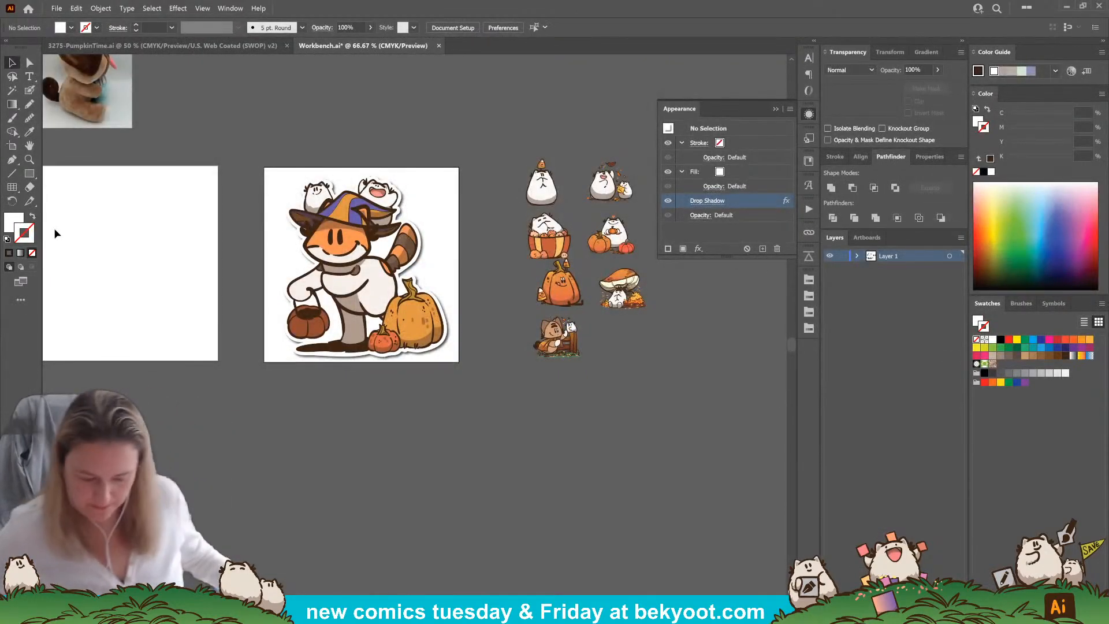
Move the complete fox sticker with its white backing off the square artboard to the empty canvas below it
drag(420, 142, 297, 305)
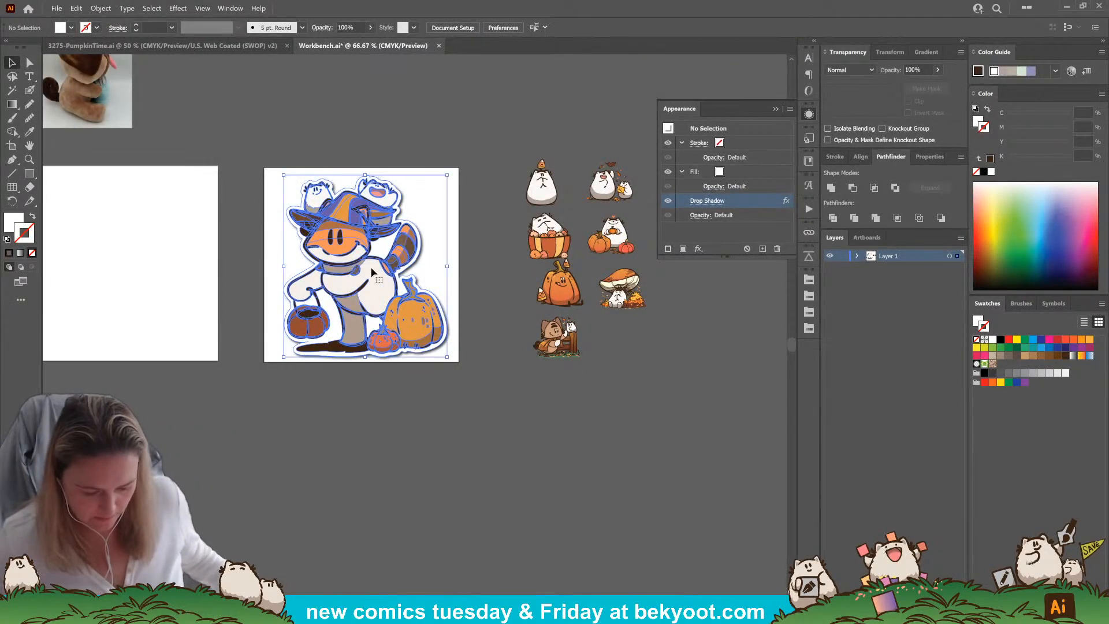
drag(327, 410, 413, 331)
drag(463, 197, 469, 513)
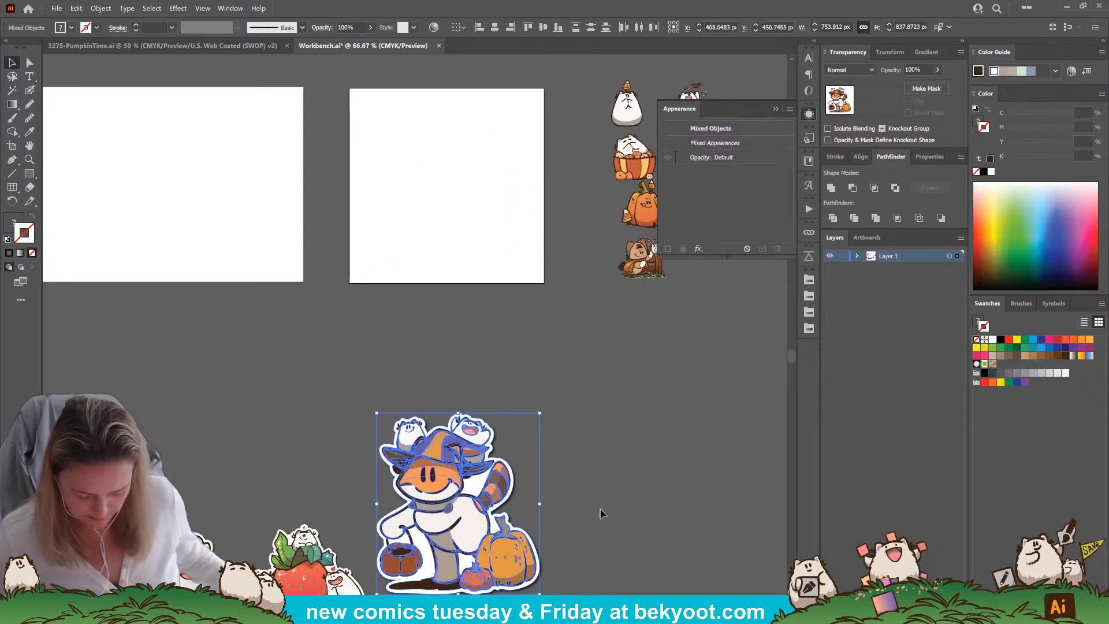
drag(580, 494, 562, 307)
drag(434, 389, 438, 416)
click(524, 166)
drag(518, 221, 407, 409)
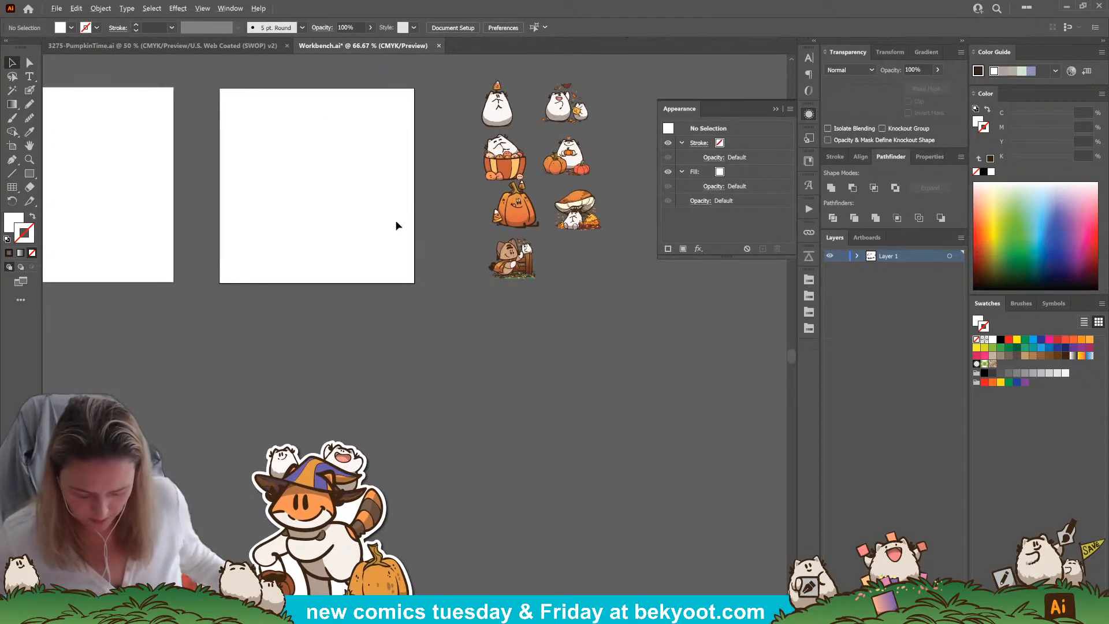
Group the fox artwork and its drop-shadowed white backing into one object
scroll(393, 368, down, 2)
drag(277, 434, 493, 331)
click(275, 369)
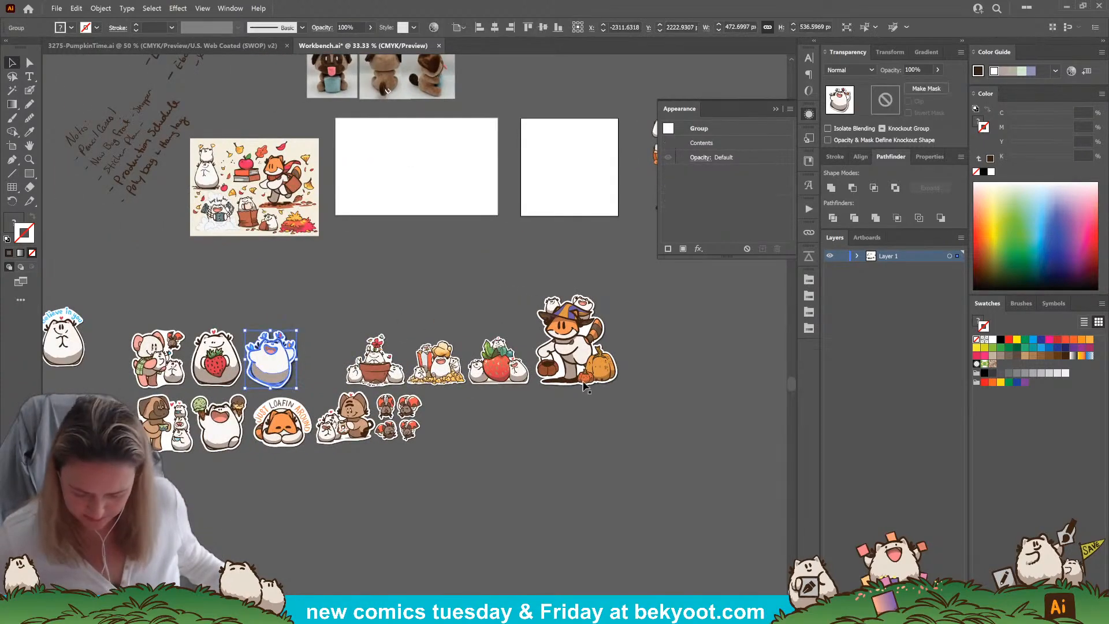
click(623, 397)
drag(661, 339, 588, 396)
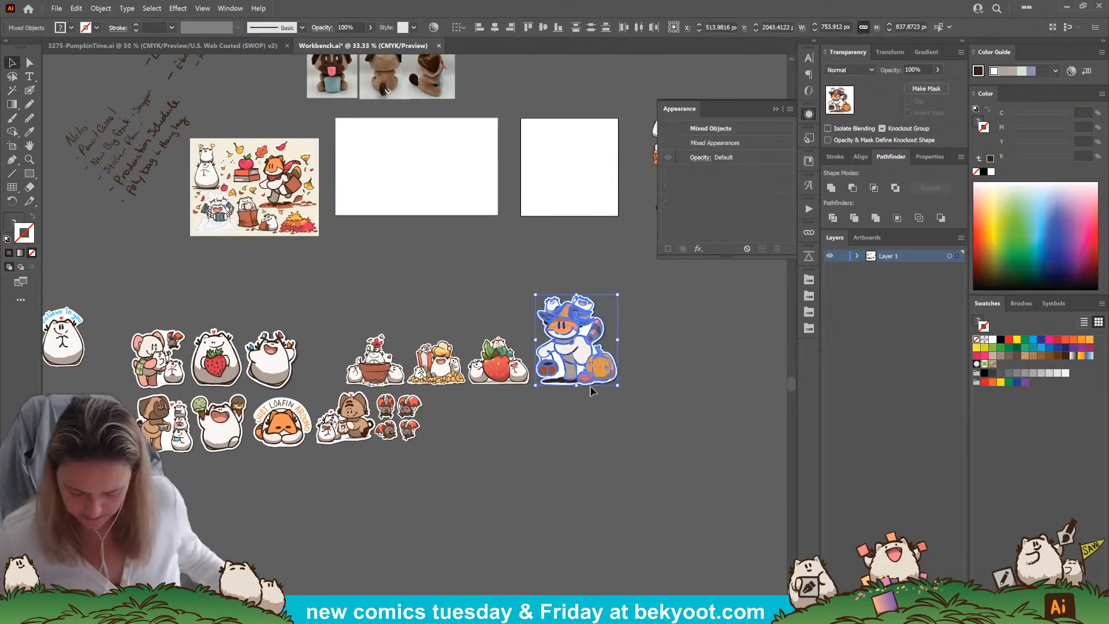
key(ctrl+g)
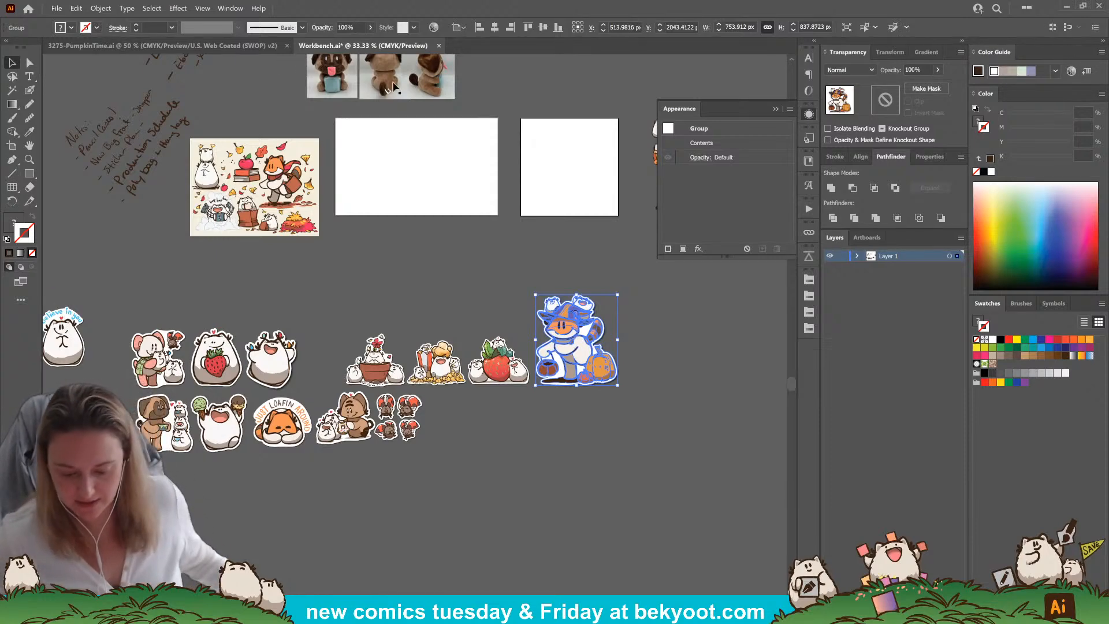
Move the potted-flower, popcorn and strawberry stickers into a compact cluster beside the other finished stickers
drag(390, 374, 288, 318)
drag(435, 363, 325, 363)
drag(474, 367, 315, 319)
click(537, 391)
drag(335, 387, 342, 466)
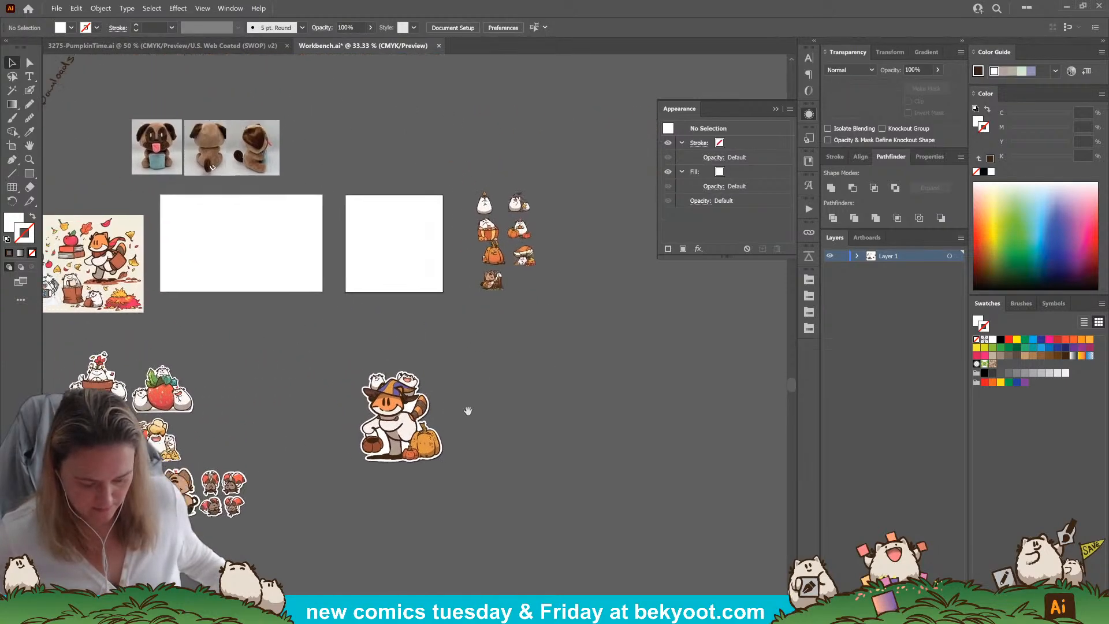
Move the frowning floof in the striped basket onto the square artboard and scale it to about 736 × 810 px
scroll(453, 254, up, 2)
drag(537, 237, 453, 177)
drag(396, 289, 376, 289)
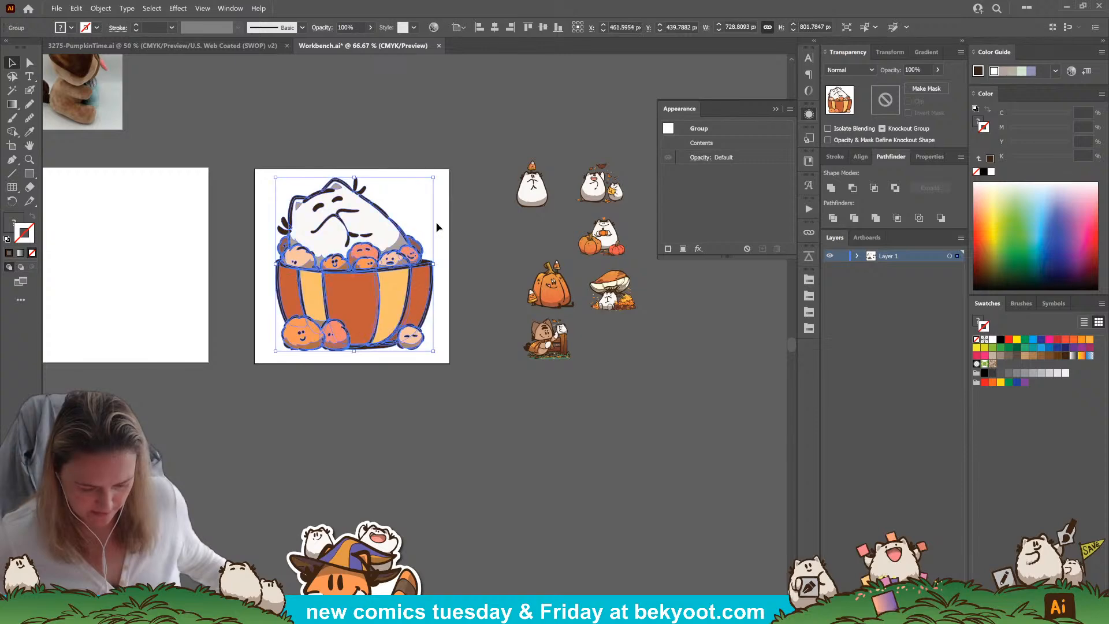
drag(276, 351, 274, 354)
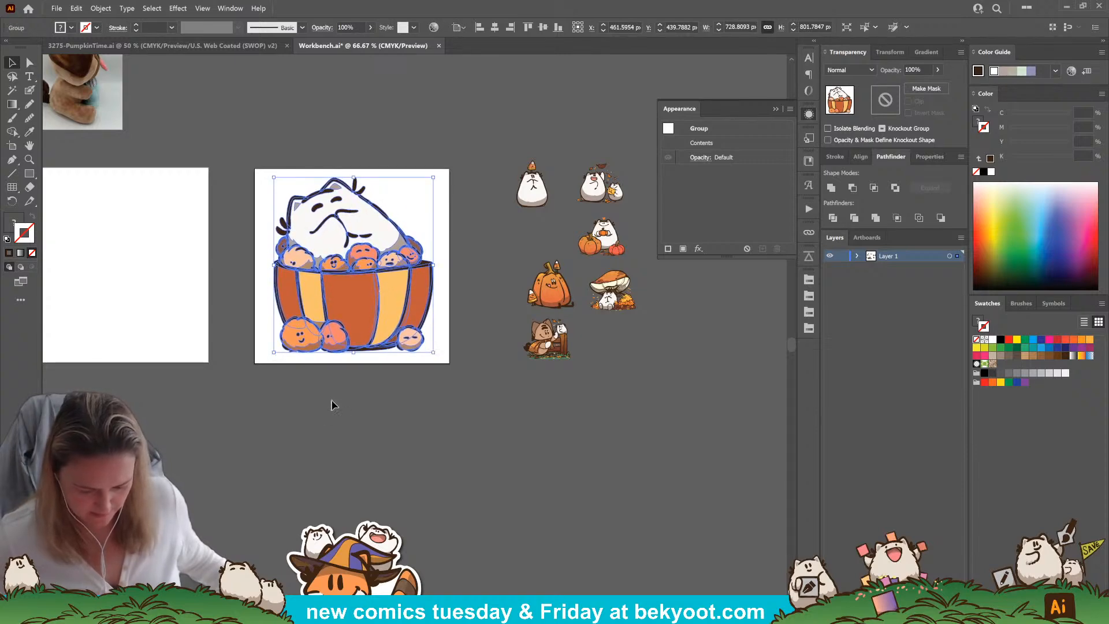
click(336, 404)
Review the finished stickers elsewhere on the canvas and come back to the basket artwork
drag(441, 453, 305, 300)
mouse_move(463, 274)
mouse_down()
mouse_move(474, 320)
mouse_move(547, 135)
mouse_up()
drag(174, 326, 415, 229)
mouse_move(46, 358)
mouse_down()
mouse_move(278, 336)
mouse_move(421, 368)
mouse_up()
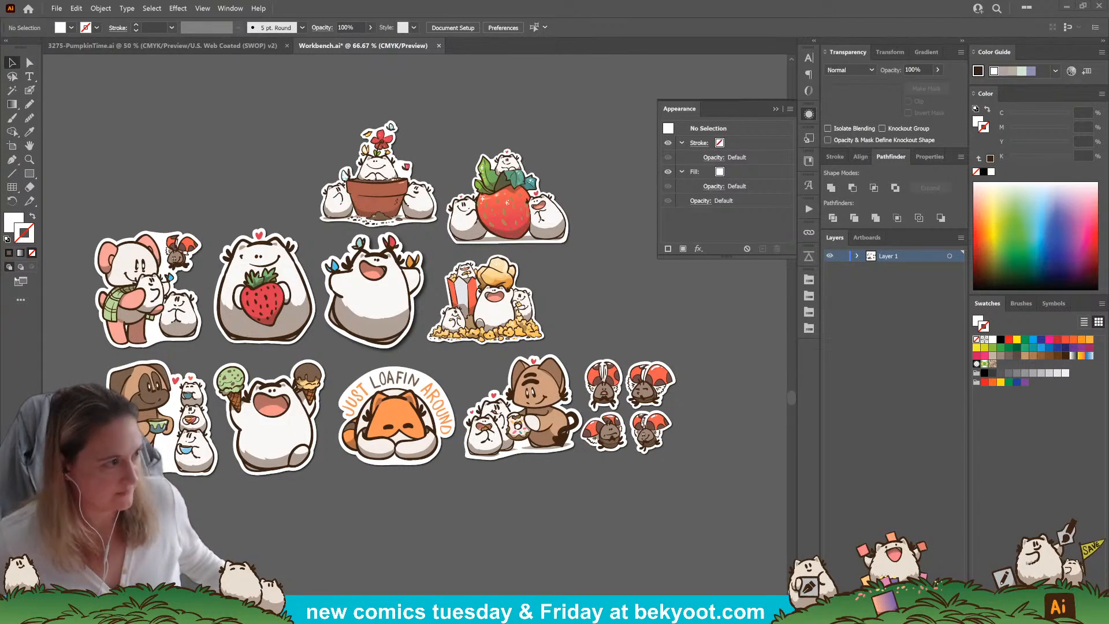
drag(498, 126, 409, 353)
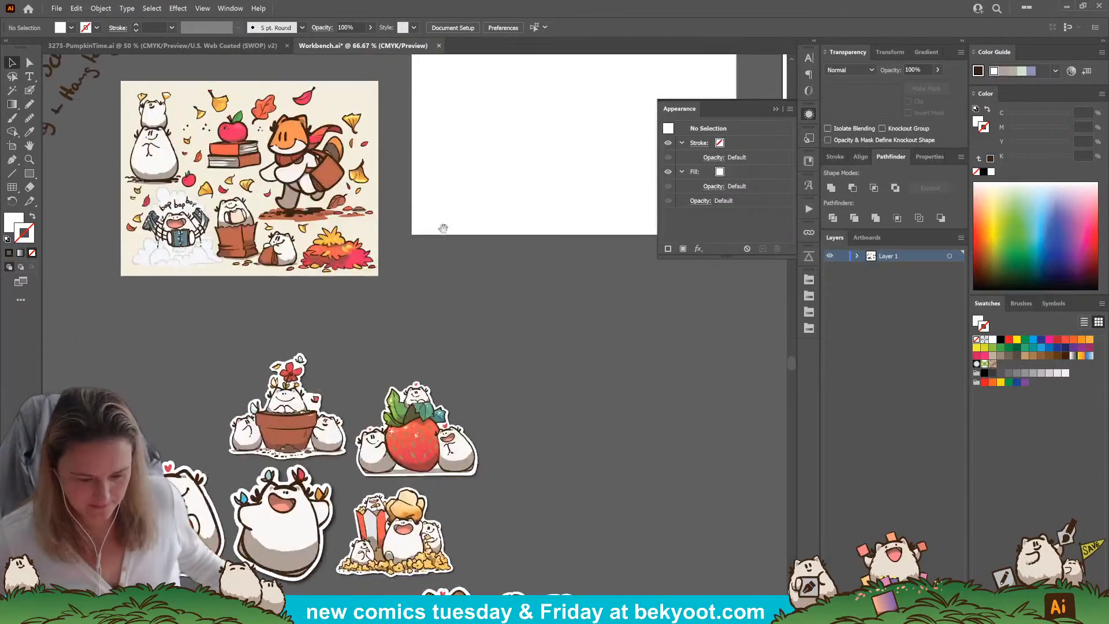
drag(436, 272, 505, 374)
drag(560, 334, 218, 196)
drag(486, 167, 238, 265)
drag(448, 217, 467, 255)
Duplicate the basket artwork below the square artboard and unite the copy into a single silhouette
drag(345, 245, 522, 458)
drag(441, 254, 341, 187)
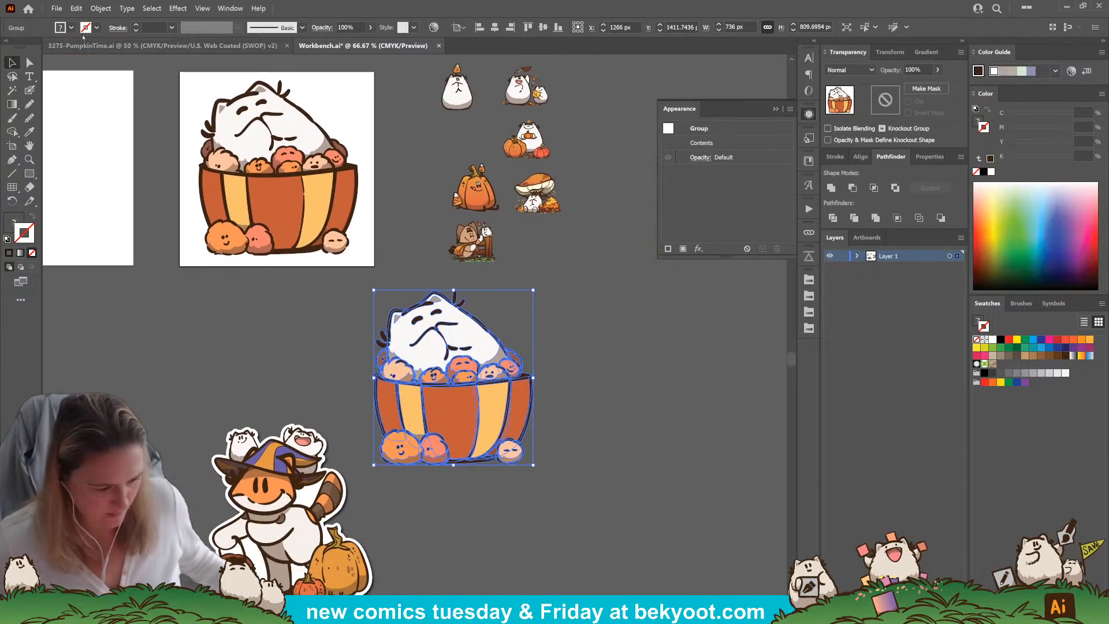
click(831, 188)
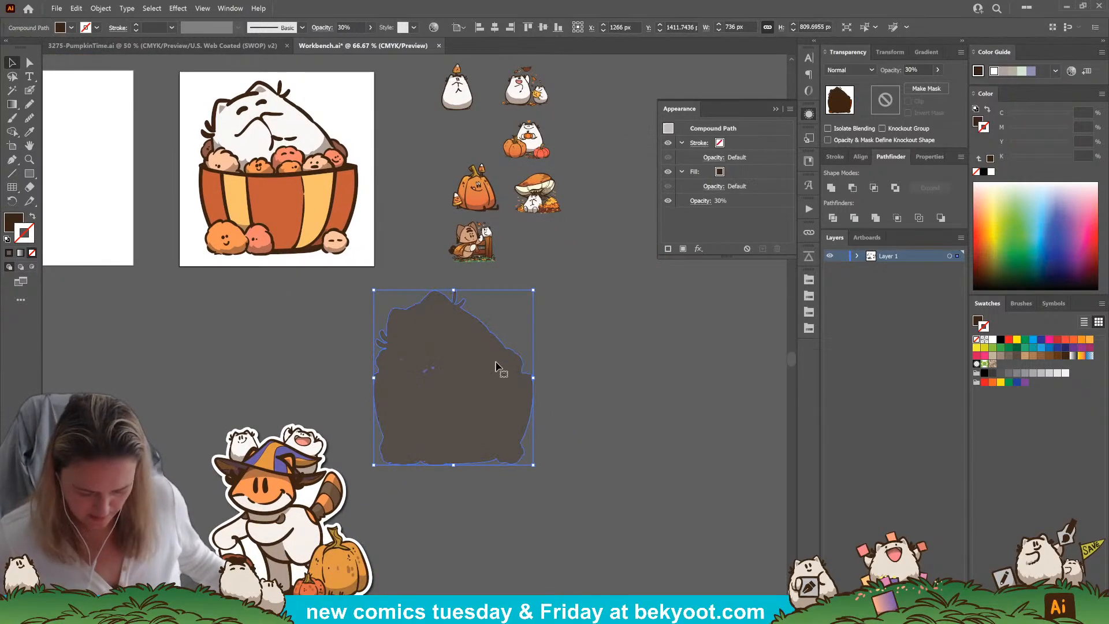
Create an outward offset path around the basket silhouette
click(32, 90)
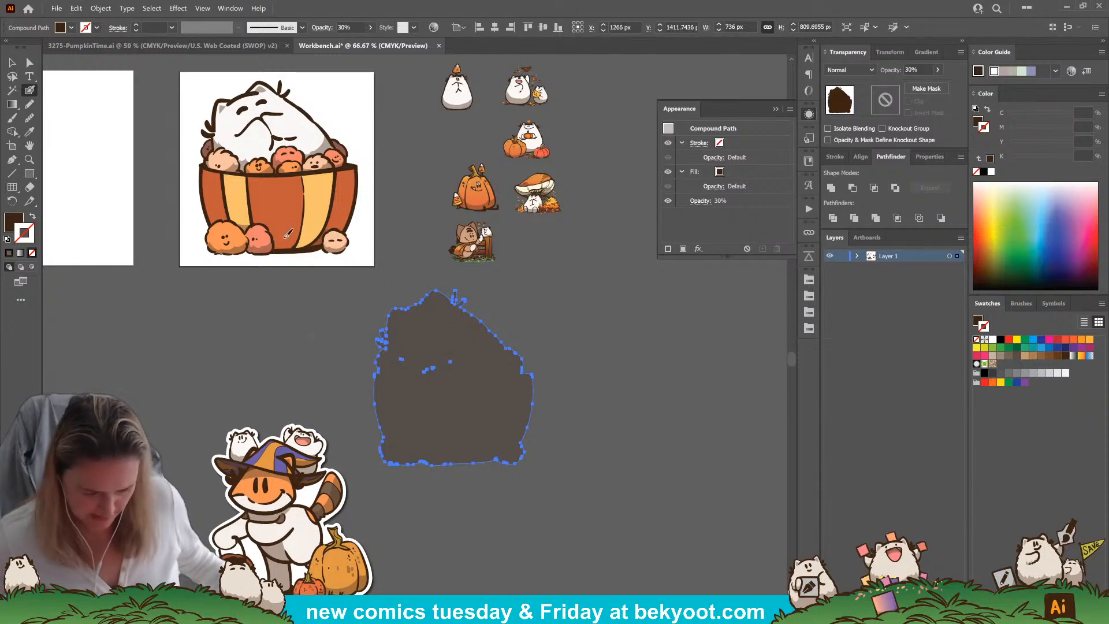
click(106, 12)
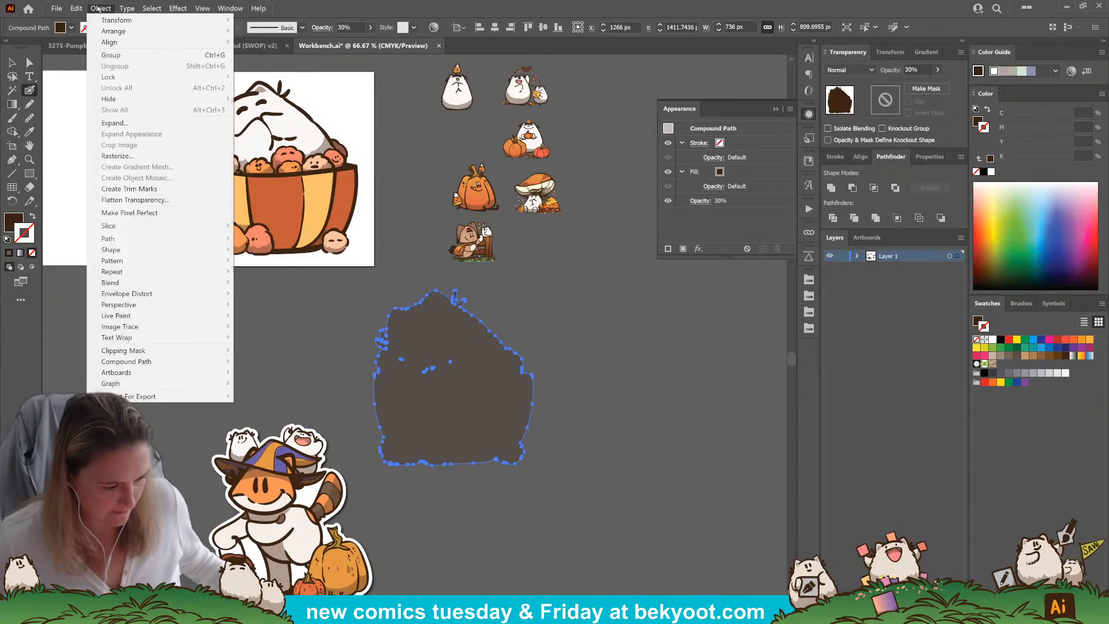
mouse_move(141, 243)
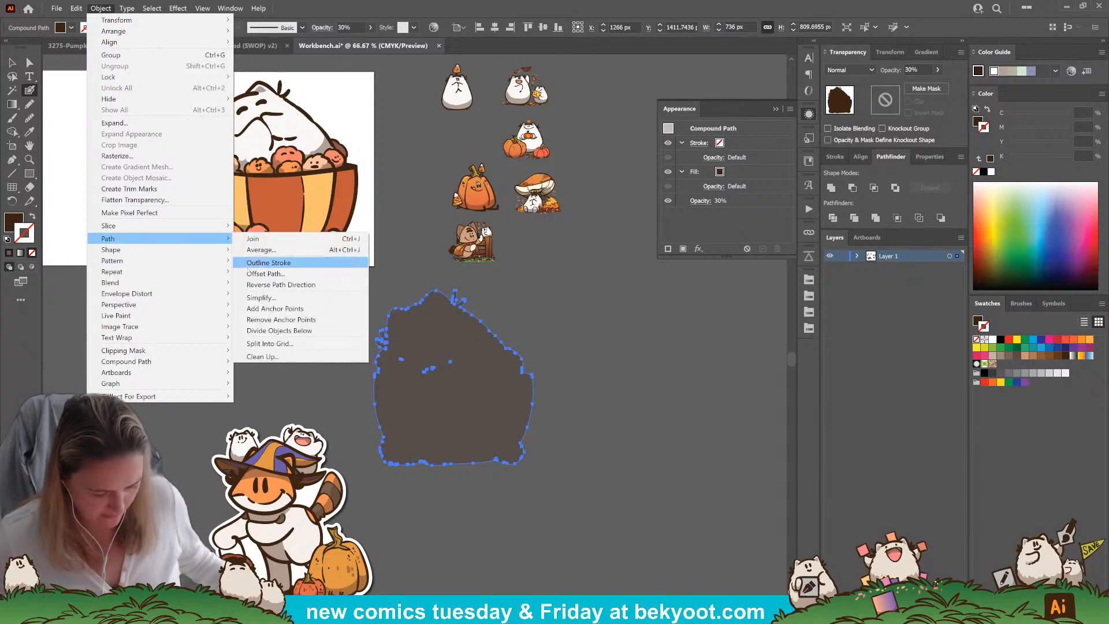
click(260, 272)
click(648, 352)
Cut the offset outline, delete the original basket silhouette, and paste the outline back in place
key(ctrl+x)
click(435, 375)
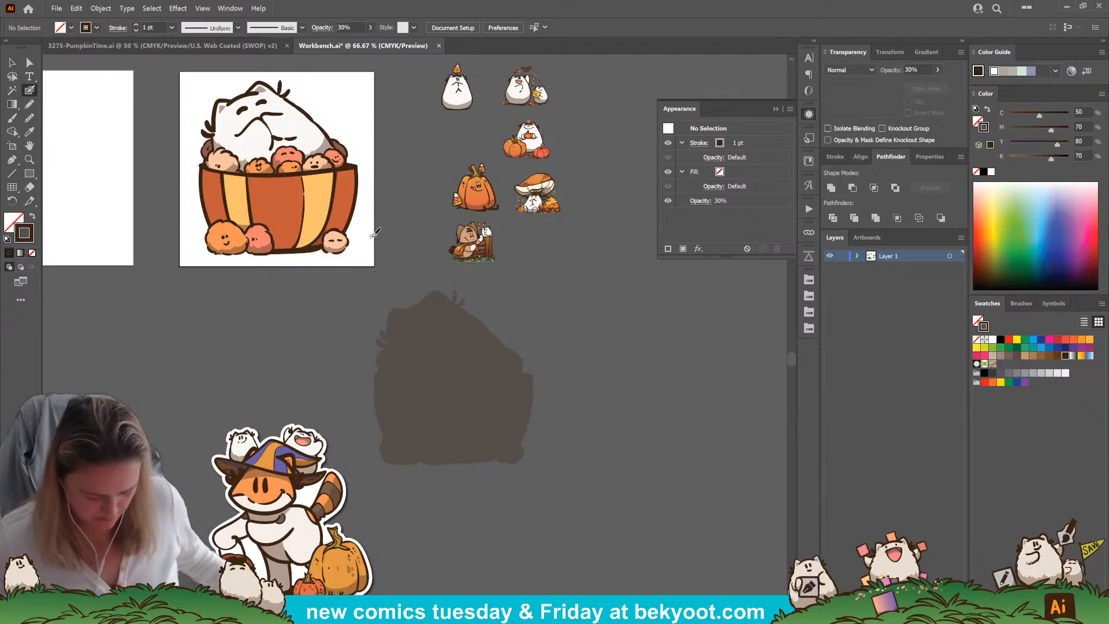
key(shift+x)
key(v)
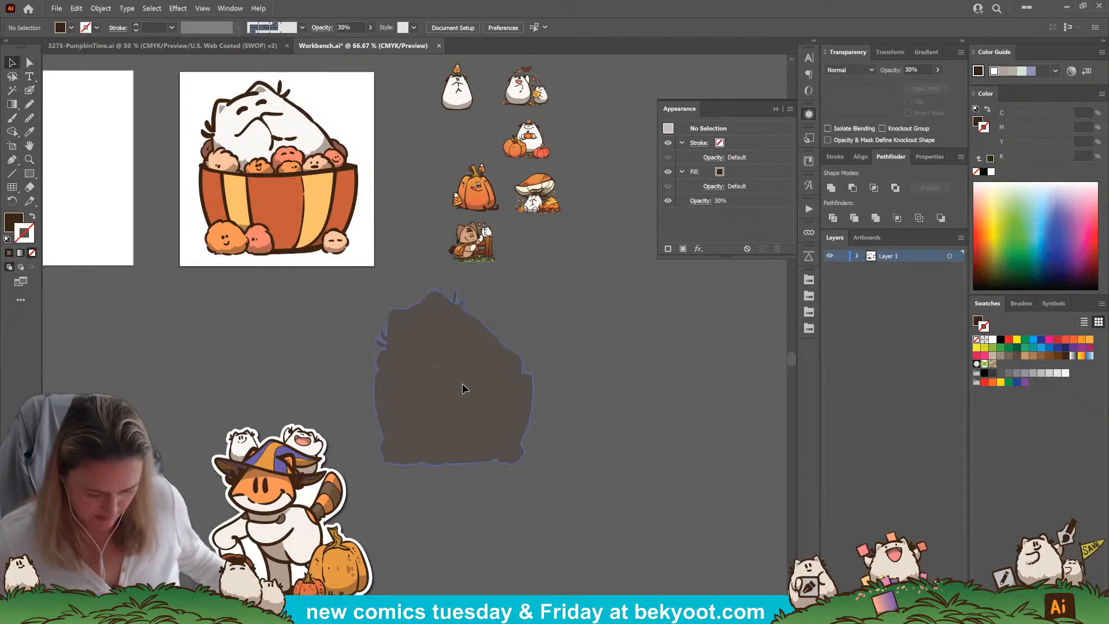
click(459, 384)
key(Delete)
key(ctrl+f)
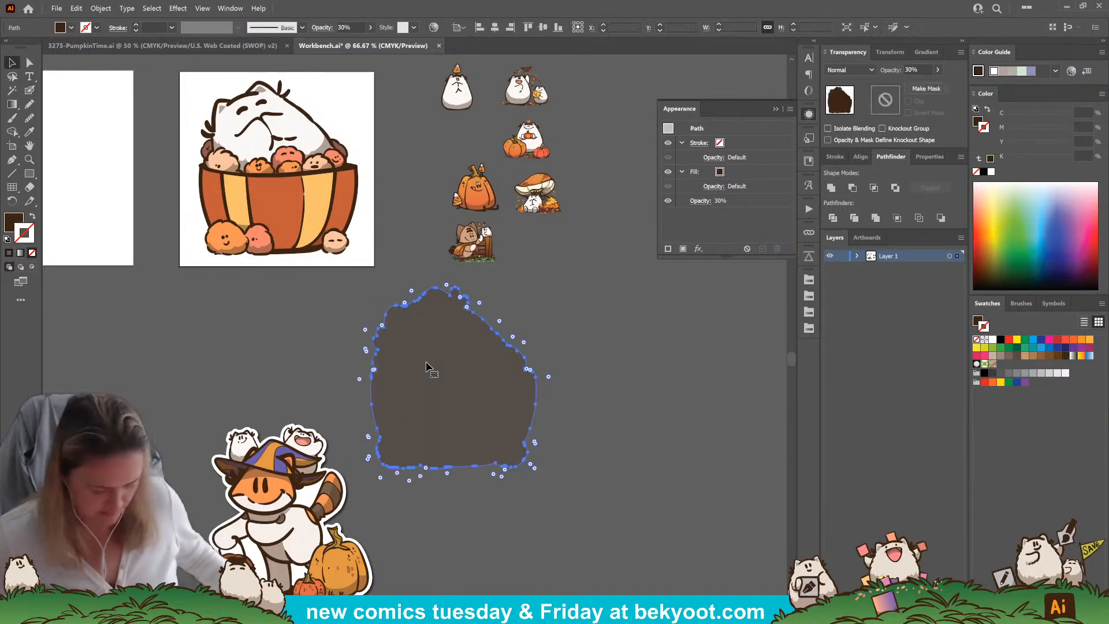
Simplify the offset basket outline to 35 points
click(101, 8)
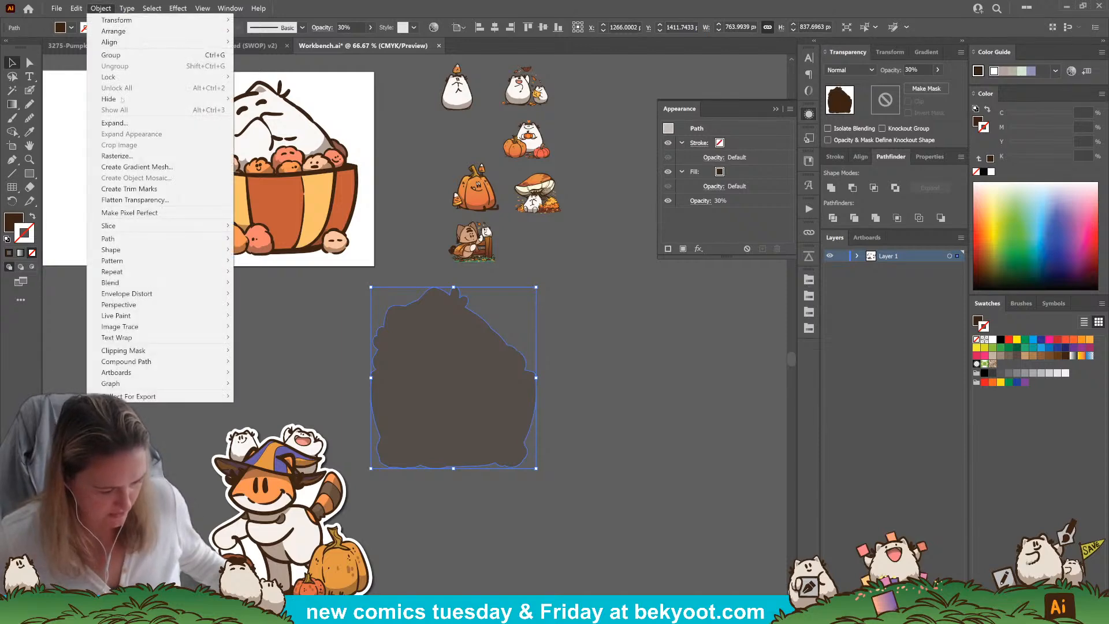
mouse_move(145, 238)
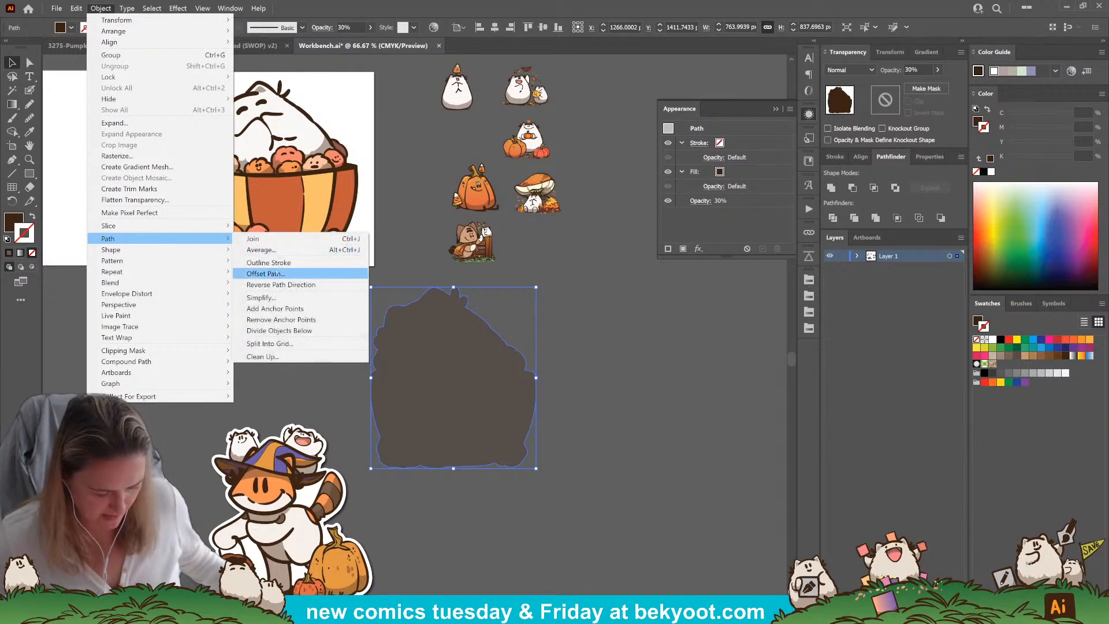
click(270, 297)
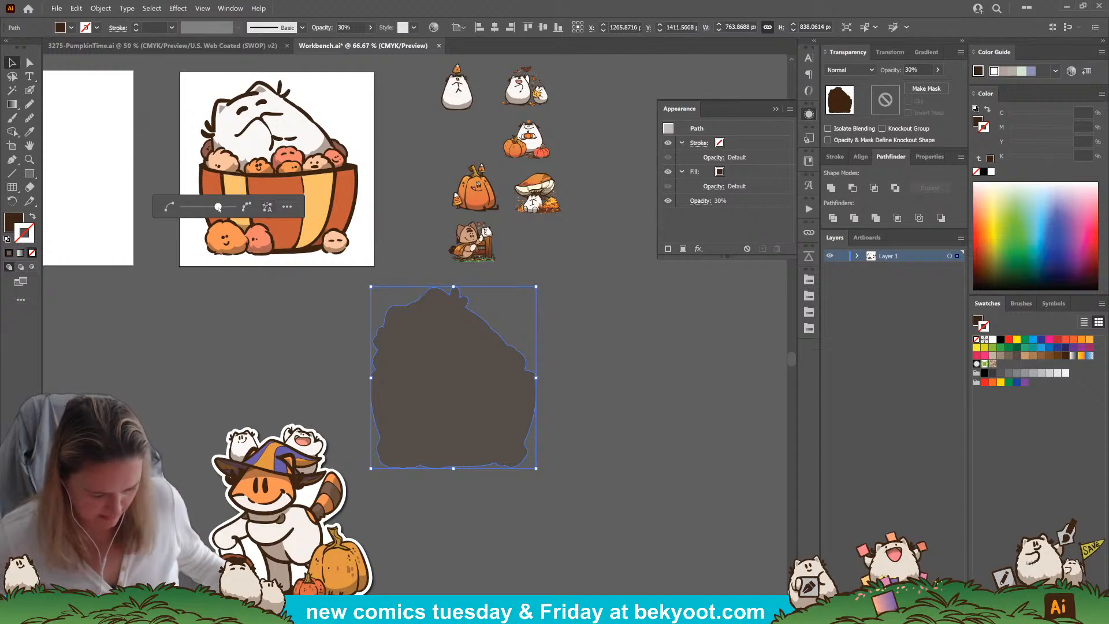
drag(215, 207, 214, 207)
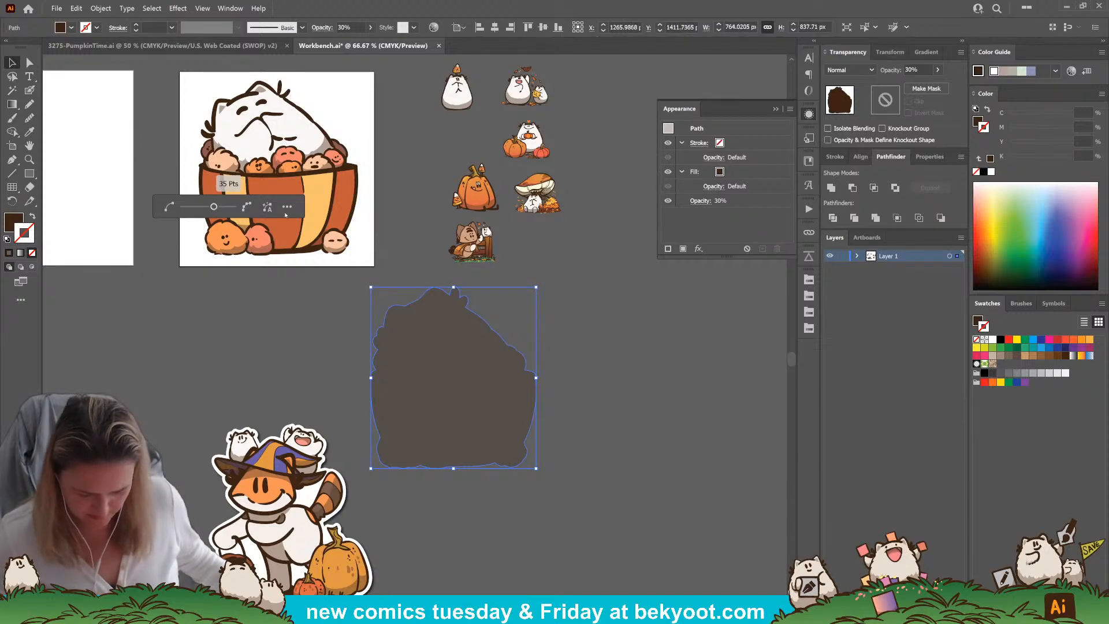
Move the simplified outline over the basket artwork on the artboard, nudge it into alignment, and send it behind the artwork
drag(478, 428, 289, 183)
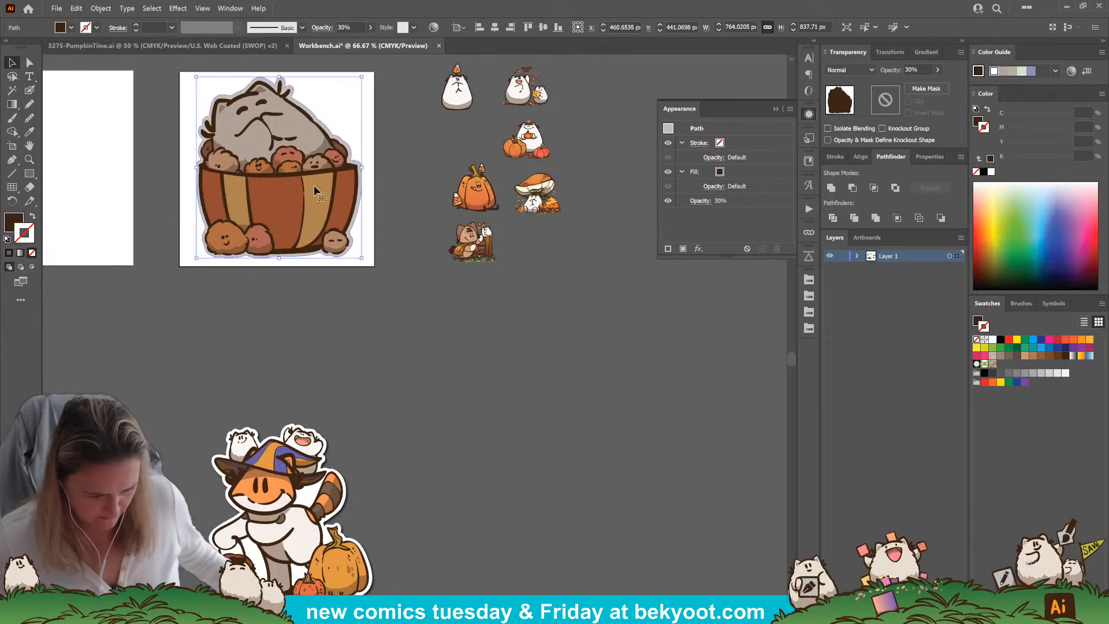
key(Left)
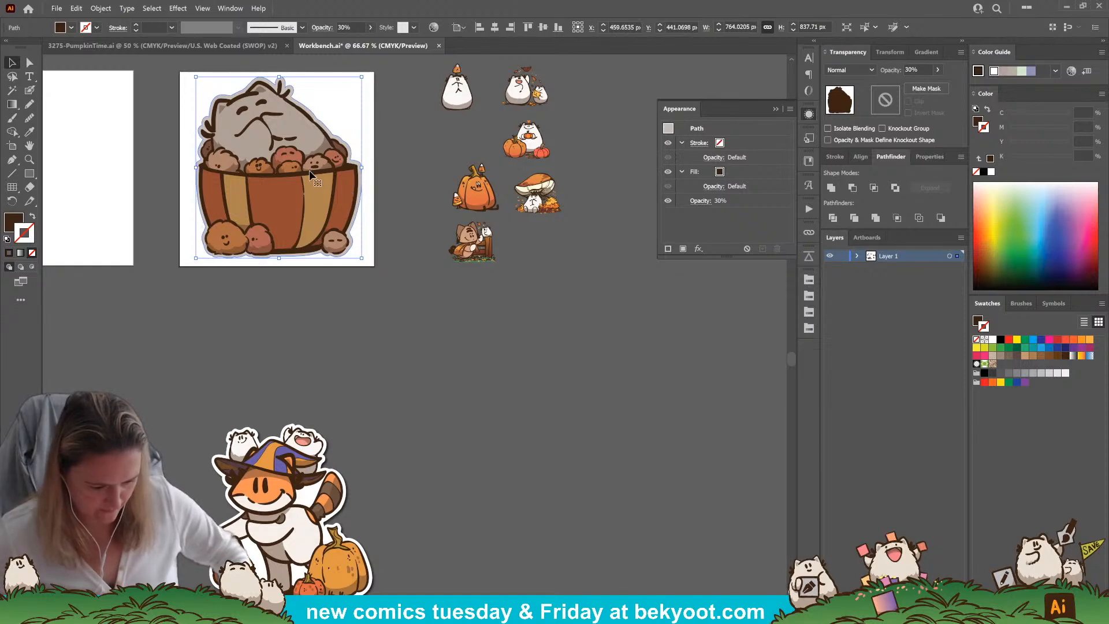
key(Right)
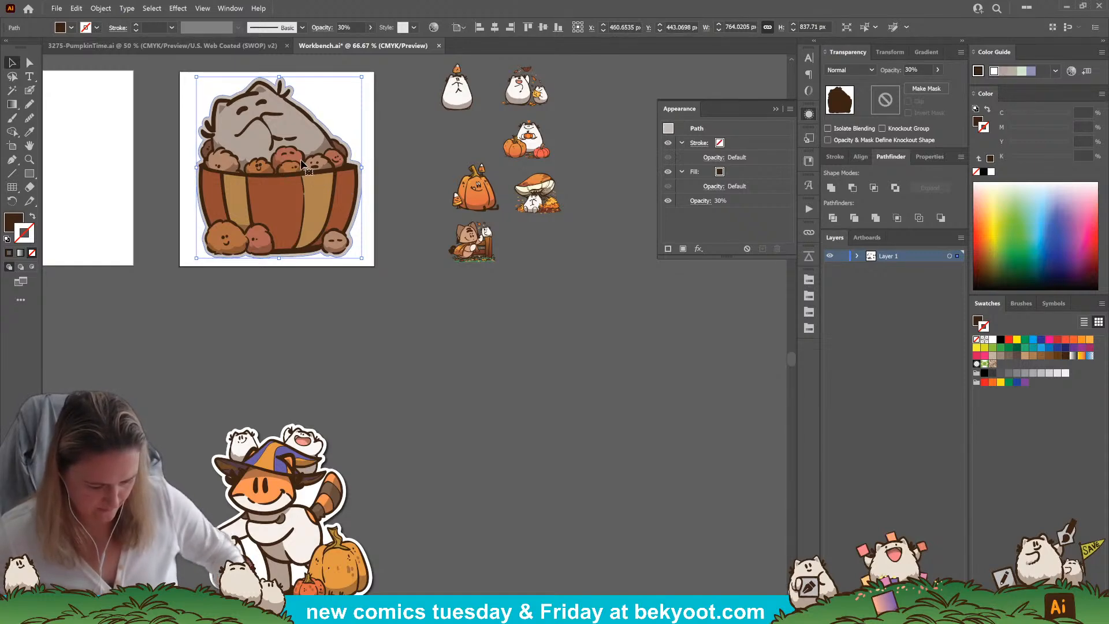
key(ctrl+shift+[)
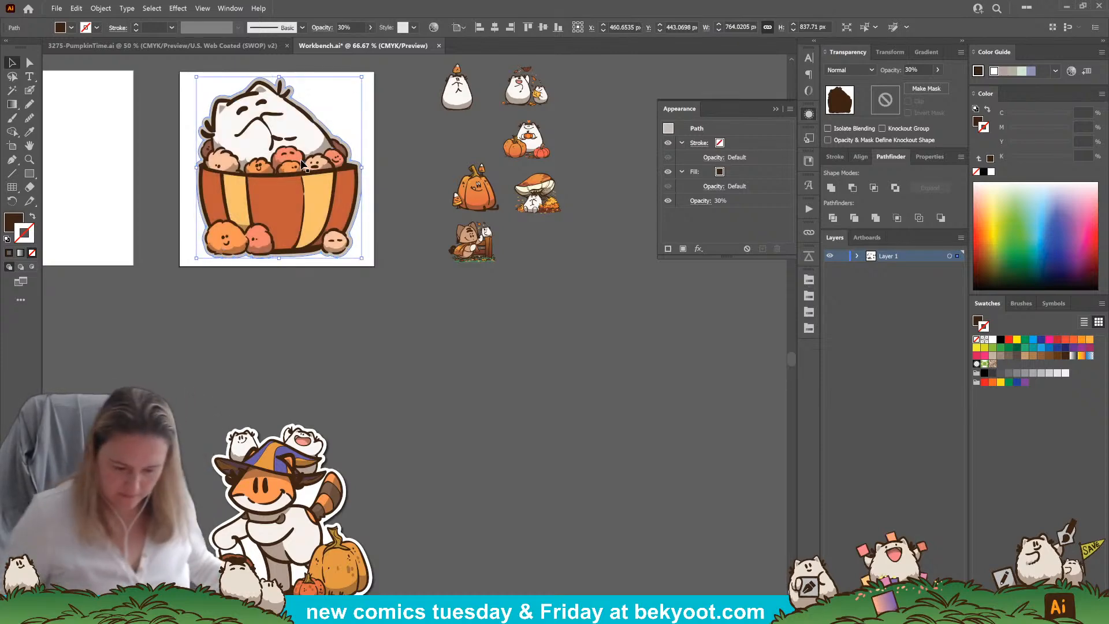
Match the outline to the fox sticker's white backing and add a Multiply drop shadow at 75% opacity, 7 px offsets and 5 px blur
key(i)
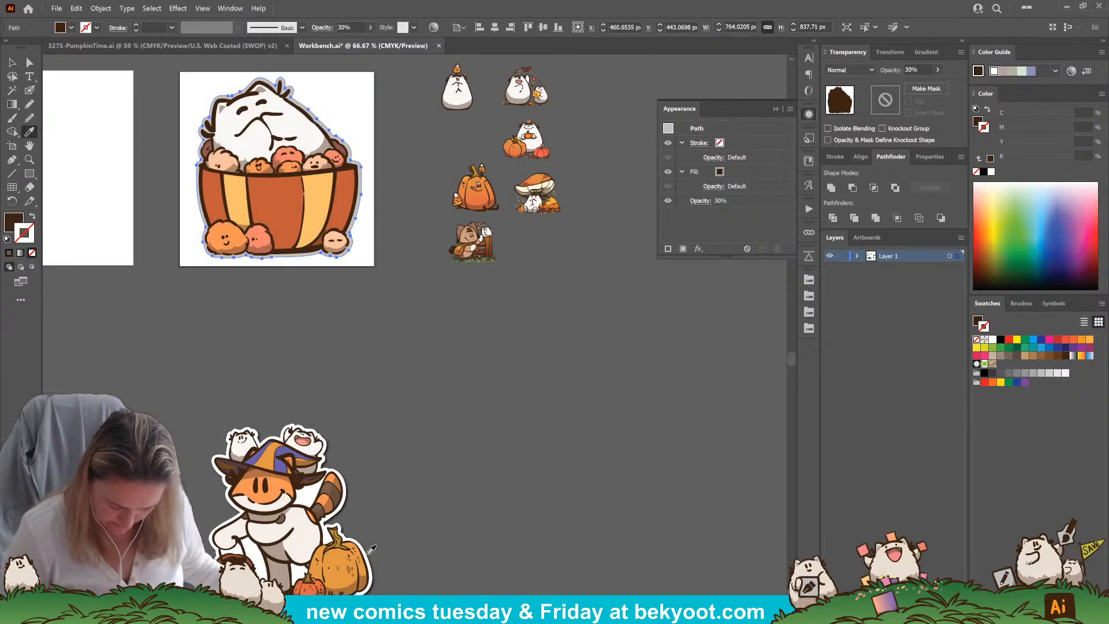
click(369, 553)
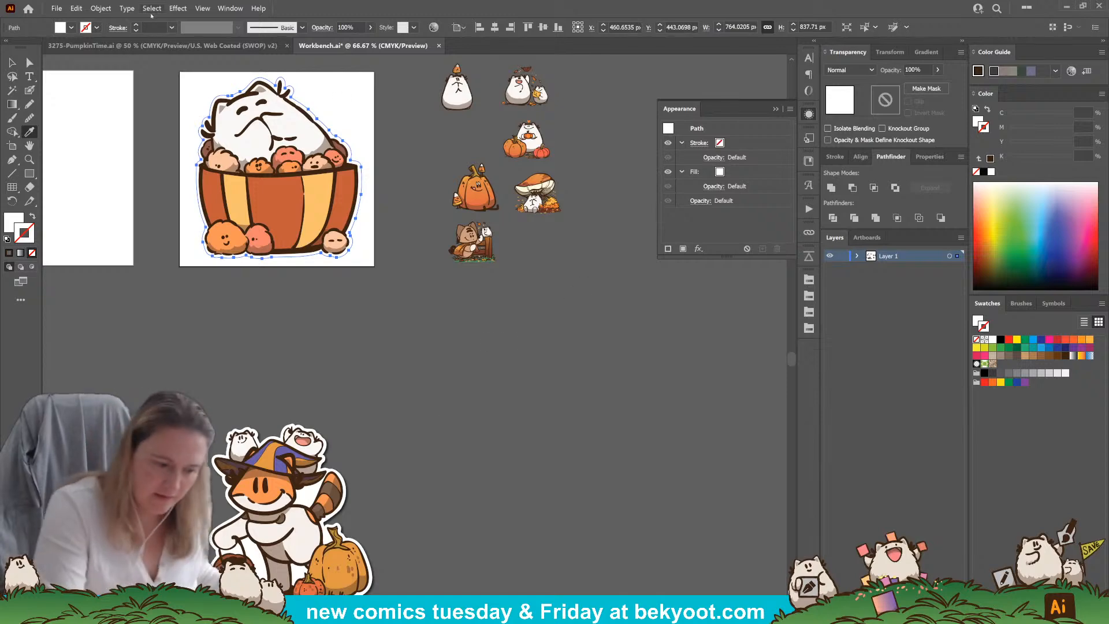
click(180, 8)
click(188, 23)
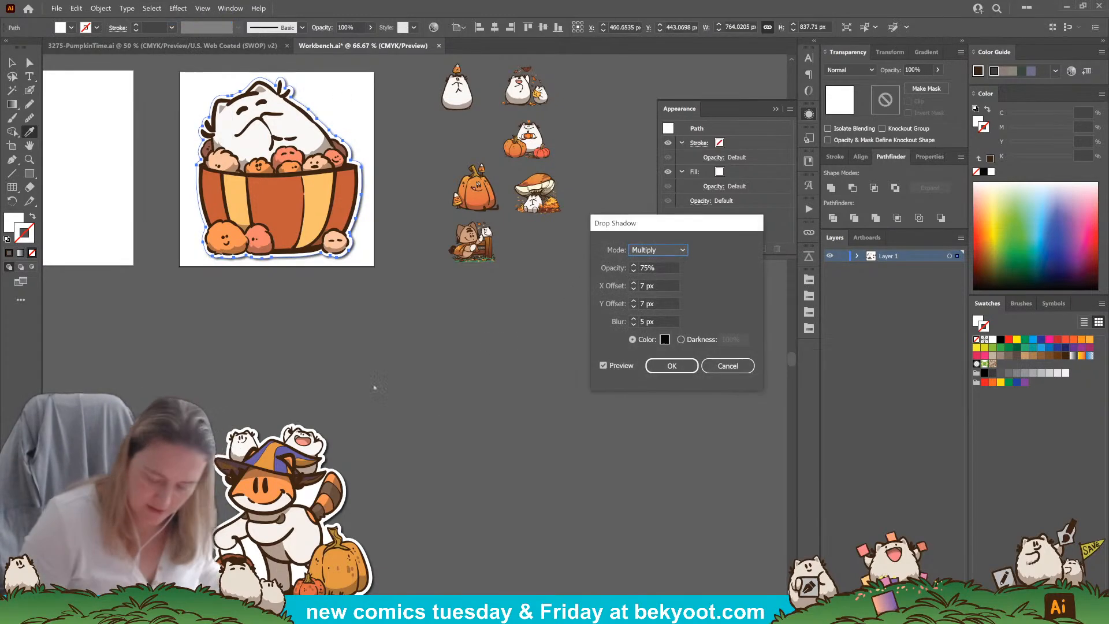
click(671, 366)
ctrl+click(402, 378)
drag(410, 319, 403, 361)
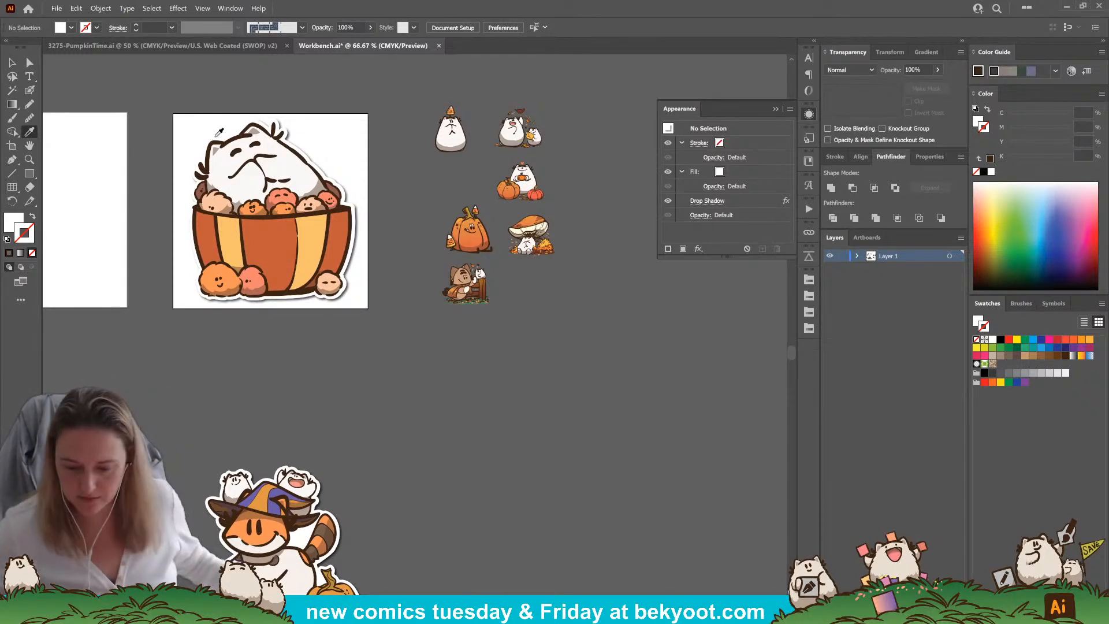
Inspect the basket sticker up close and group its artwork with the white backing
scroll(212, 103, up, 2)
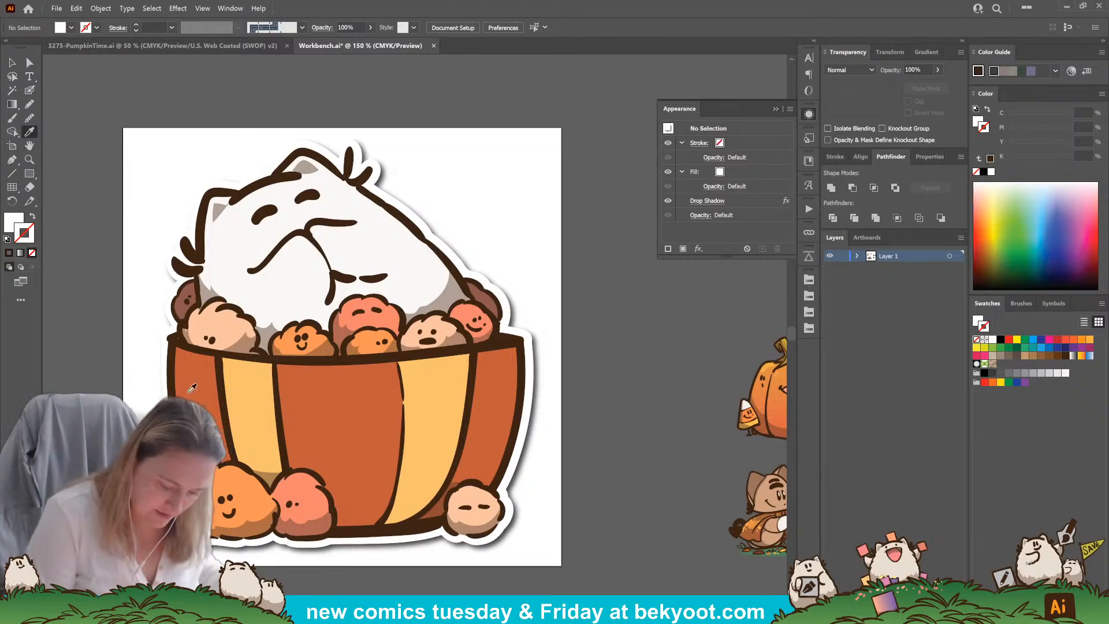
scroll(359, 405, down, 1)
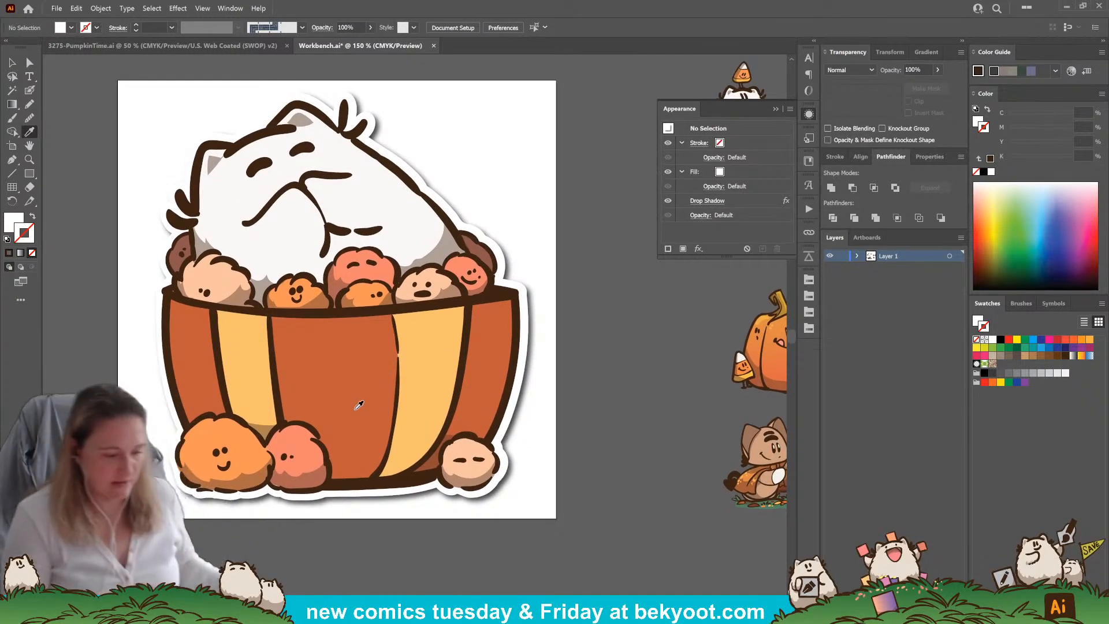
key(v)
scroll(392, 439, down, 1)
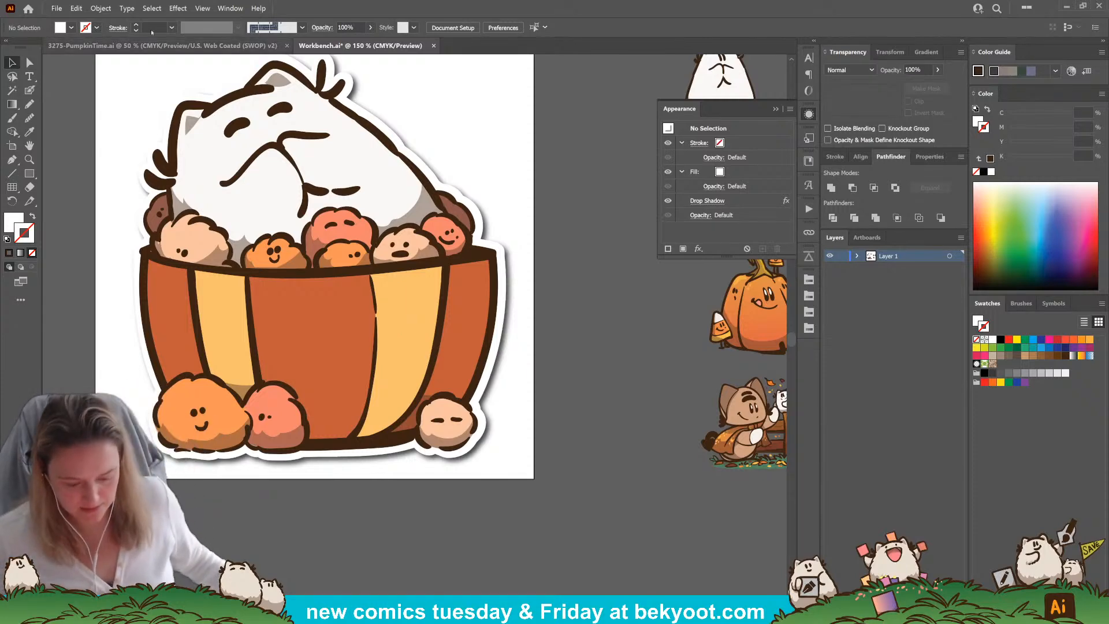
scroll(373, 254, down, 2)
drag(394, 387, 376, 410)
drag(216, 170, 418, 434)
key(ctrl+g)
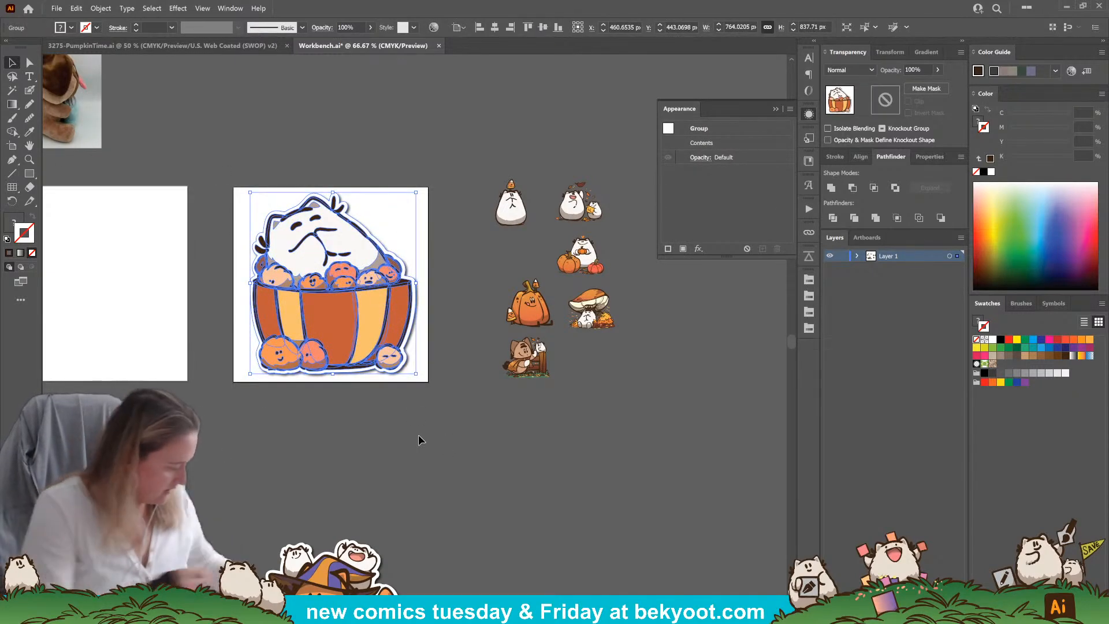
Export the basket artboard for web as a High-quality JPEG named Sticker-FloofP in the Sized Shop Images folder
key(ctrl+alt+shift+s)
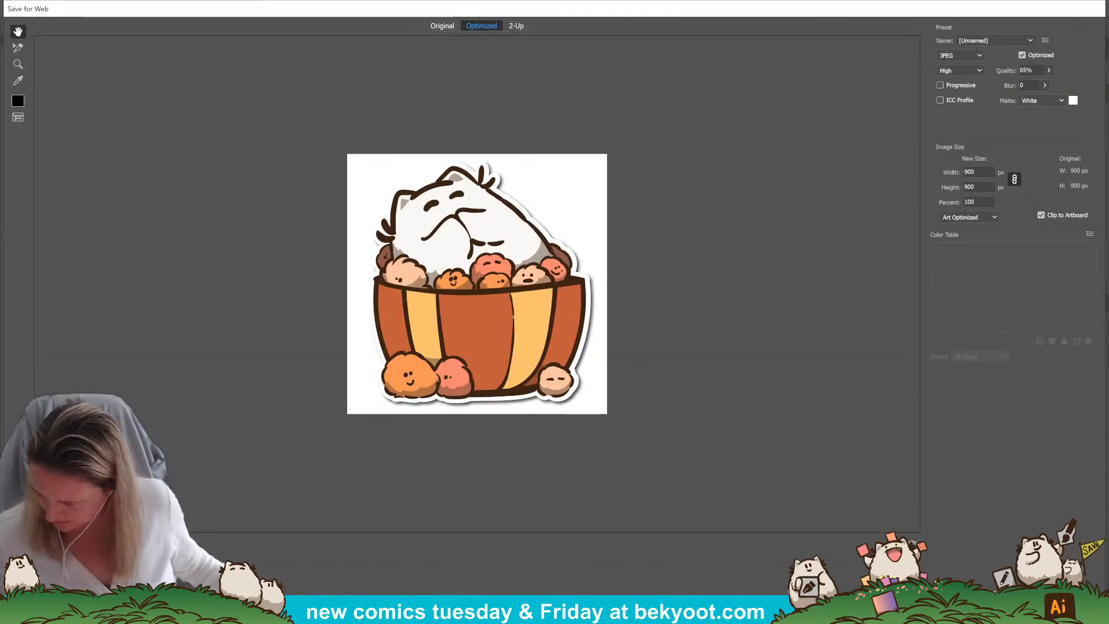
key(Return)
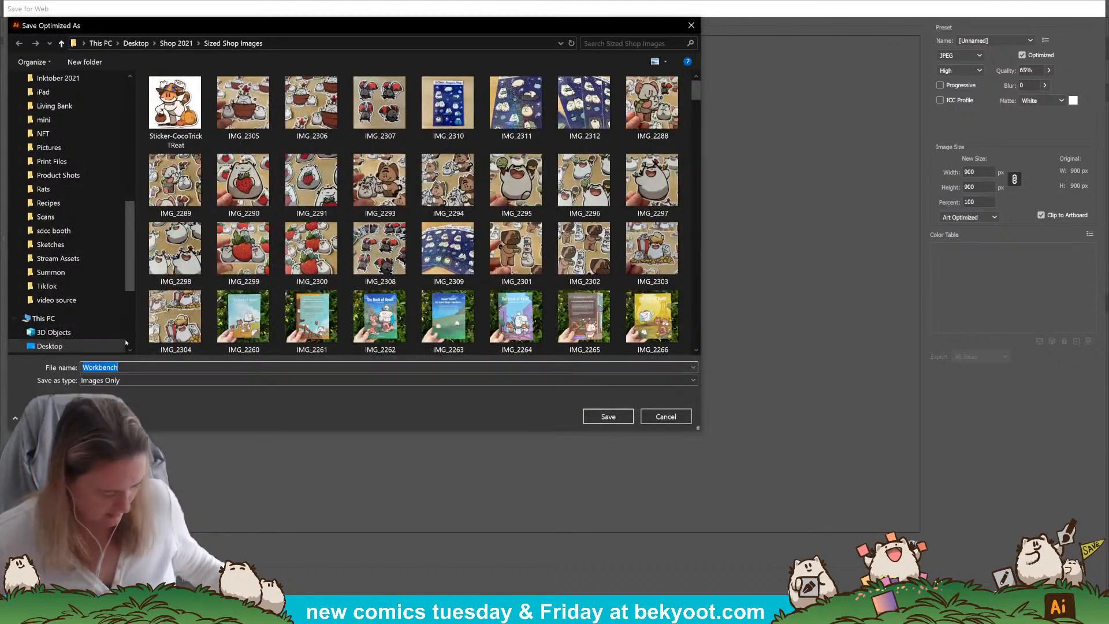
text(Sticker)
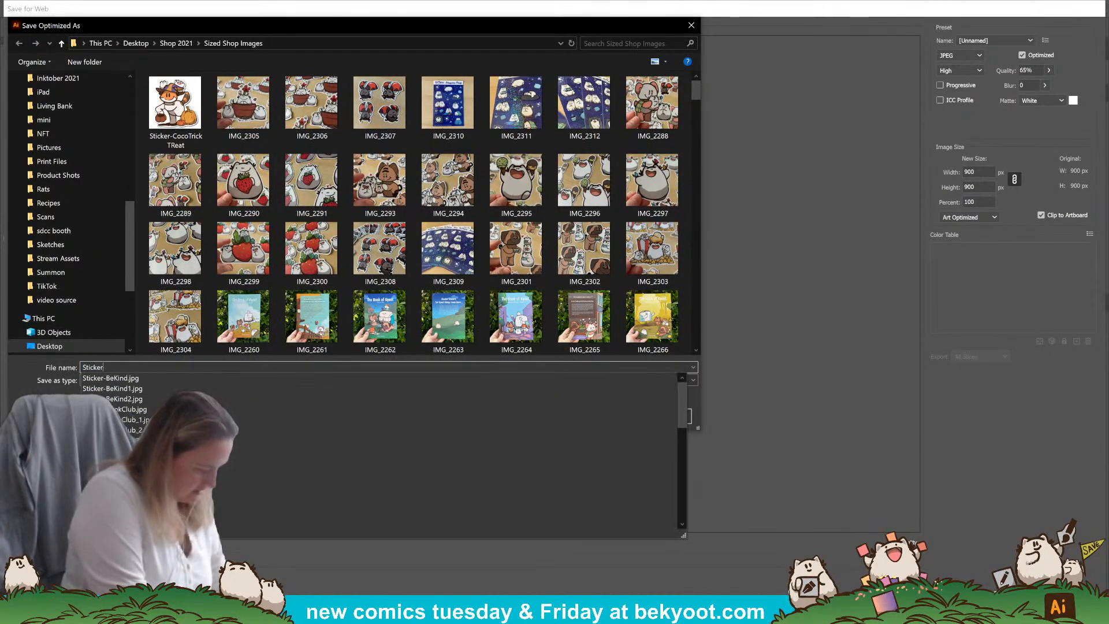
text(-FloofPoofs)
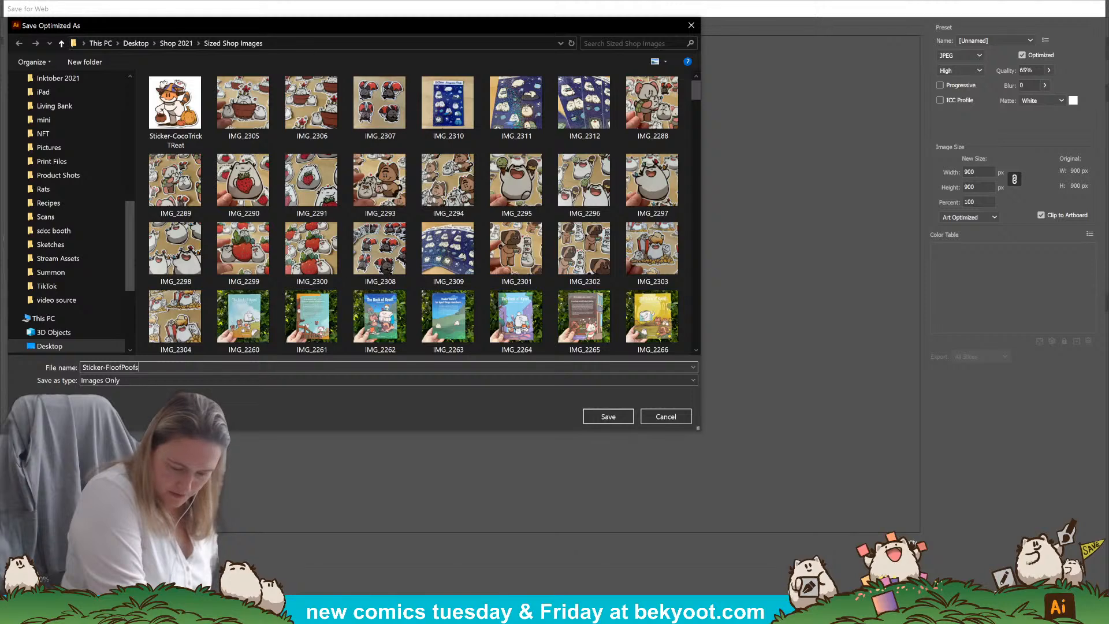
key(Return)
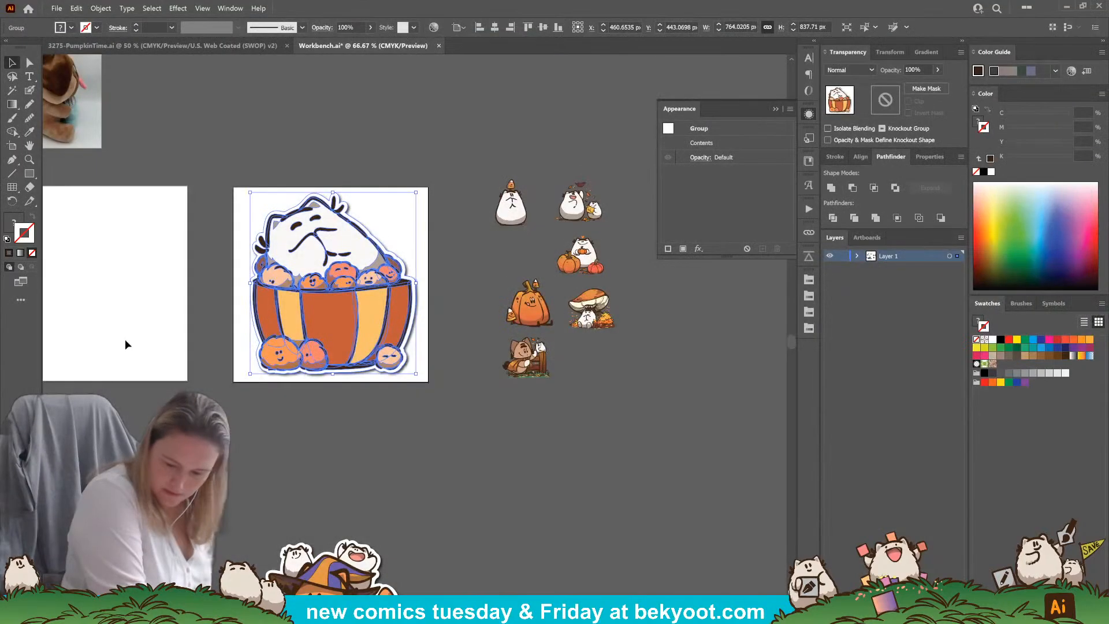
Move the finished basket sticker off the artboard to the free space beside the fox sticker
click(485, 509)
drag(444, 464, 389, 310)
drag(313, 189, 501, 539)
click(385, 349)
drag(385, 349, 577, 485)
Place the mushroom floof artwork on the square artboard and scale and center it to fit inside the edges
drag(594, 297, 475, 353)
drag(614, 335, 464, 240)
drag(360, 370, 340, 371)
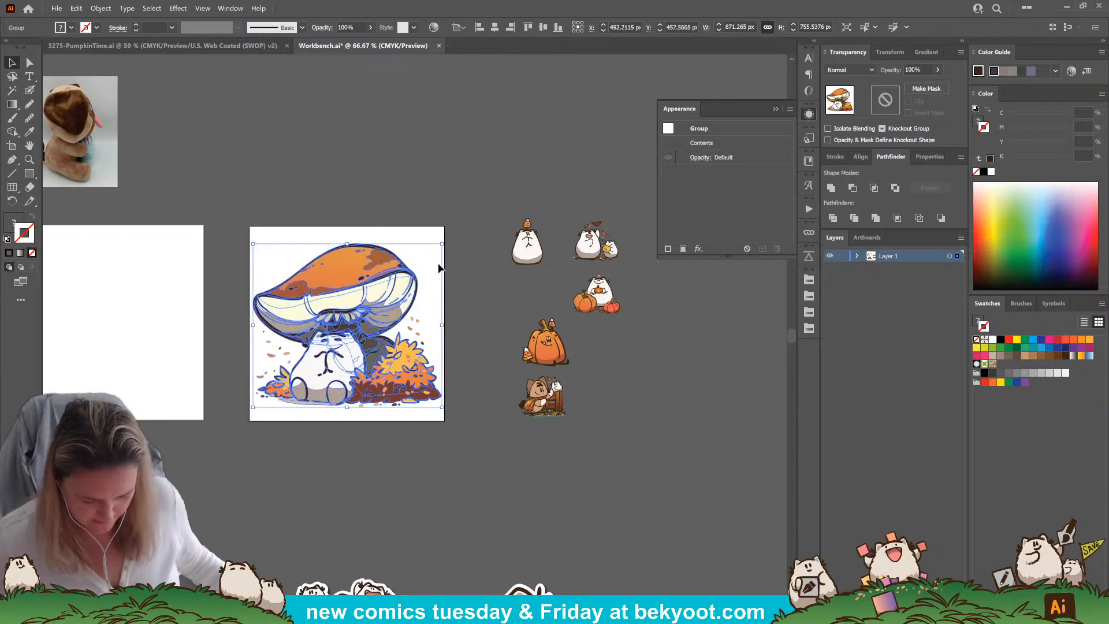
drag(444, 242, 438, 248)
drag(373, 303, 378, 304)
click(376, 410)
Check the PumpkinTime document and return to the Workbench document
drag(293, 456, 365, 411)
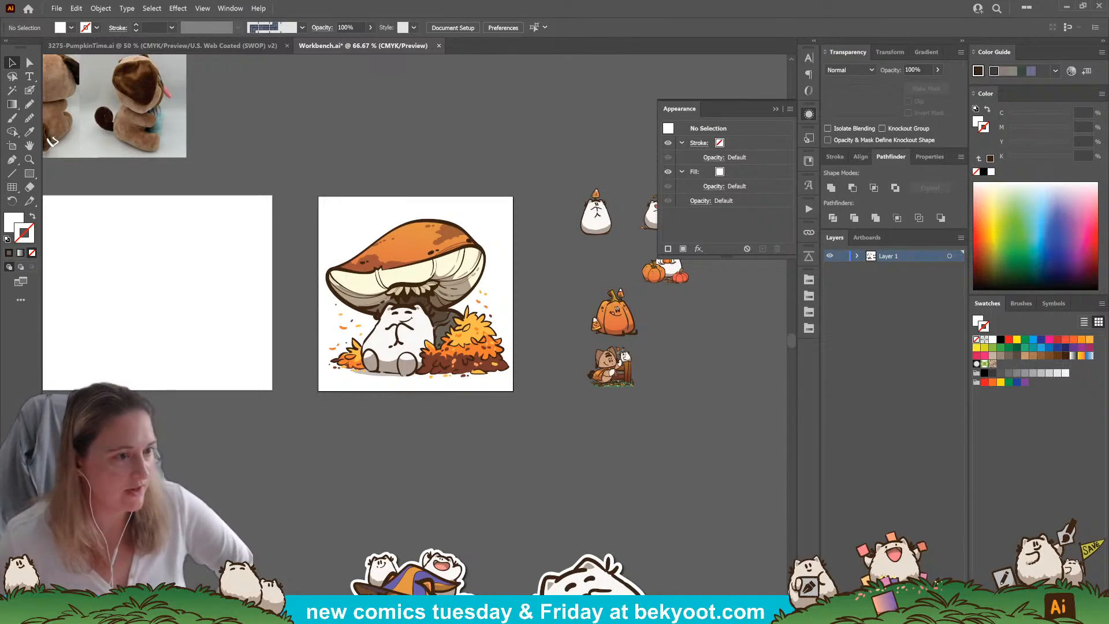
click(162, 45)
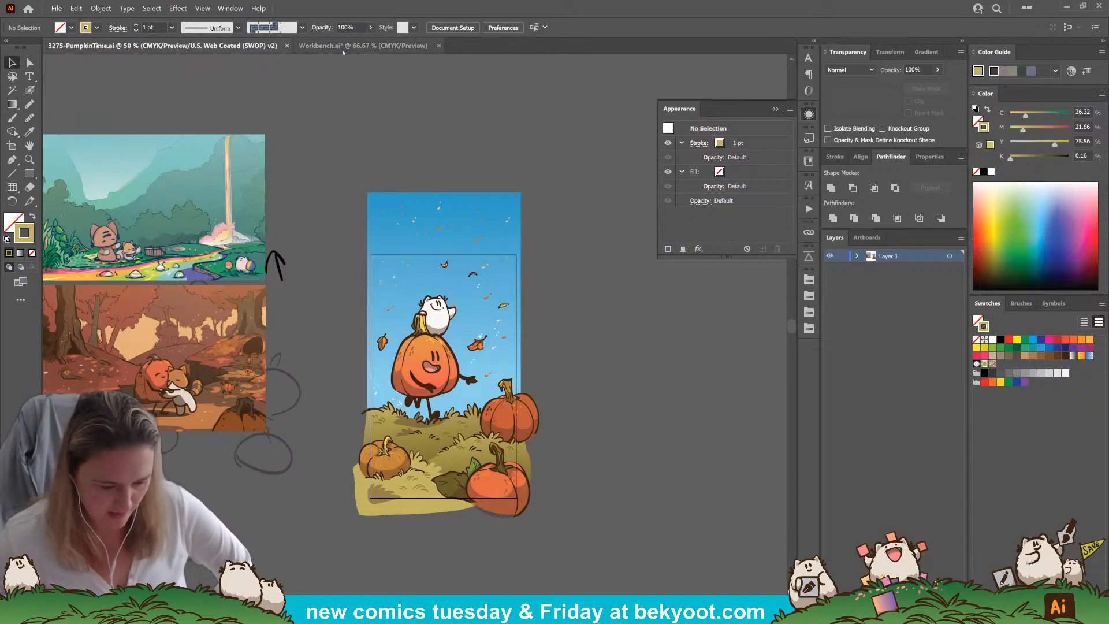
click(347, 46)
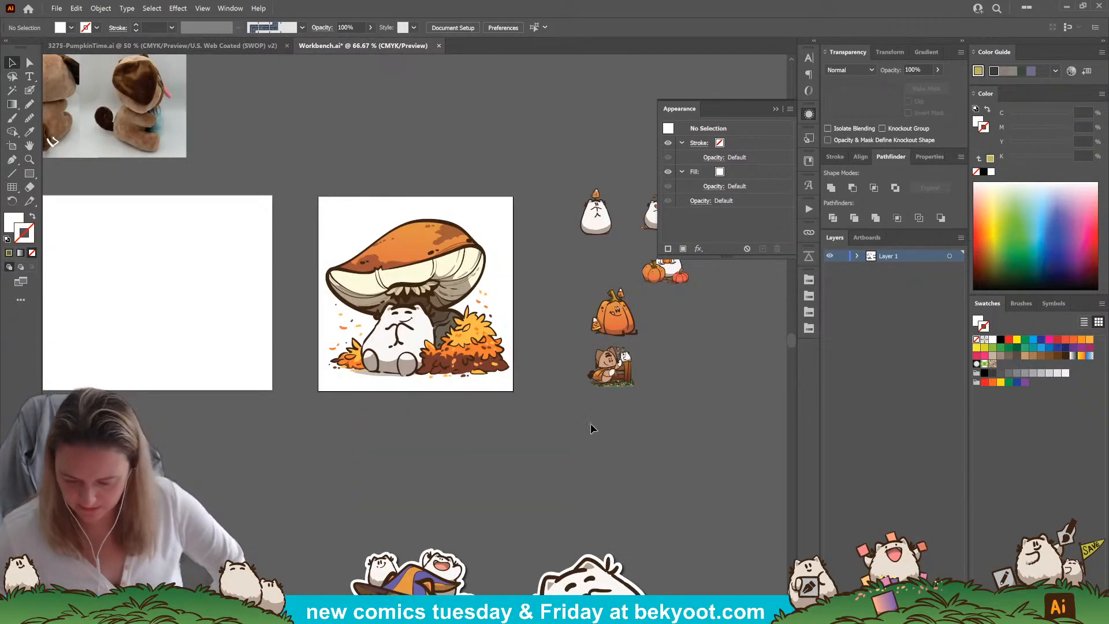